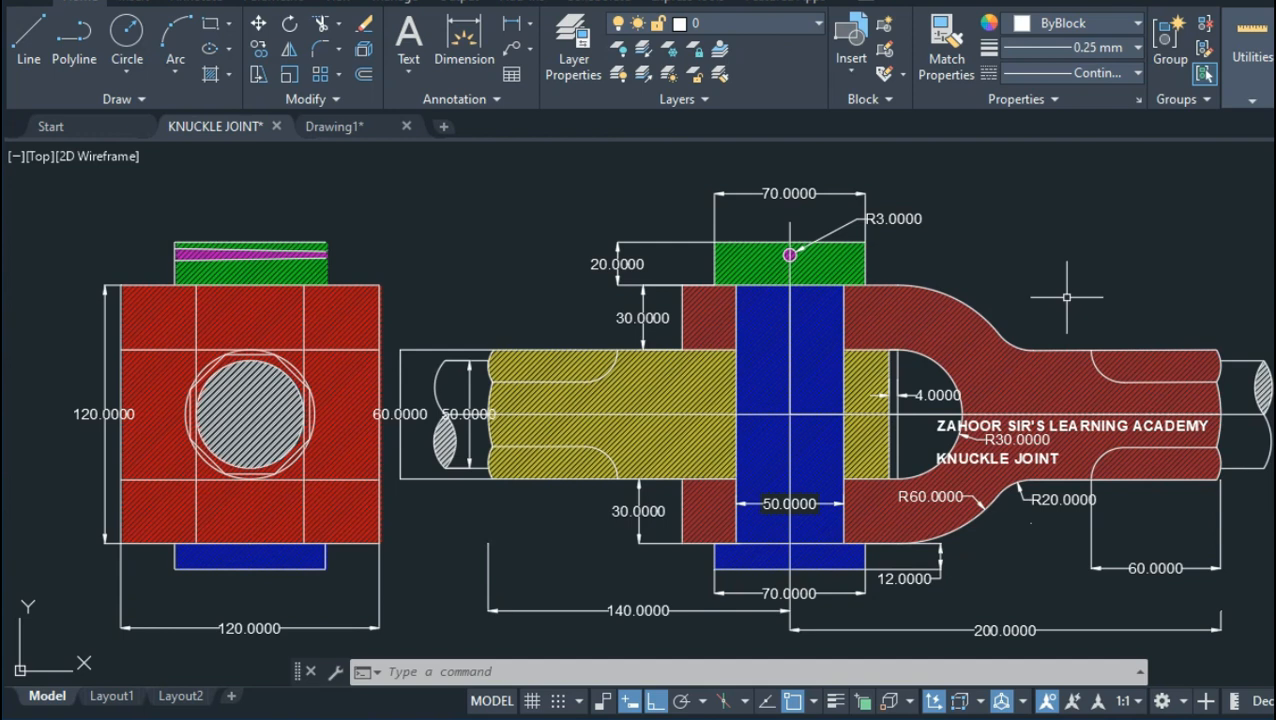
{"action": "left_click", "coordinate": [351, 300]}
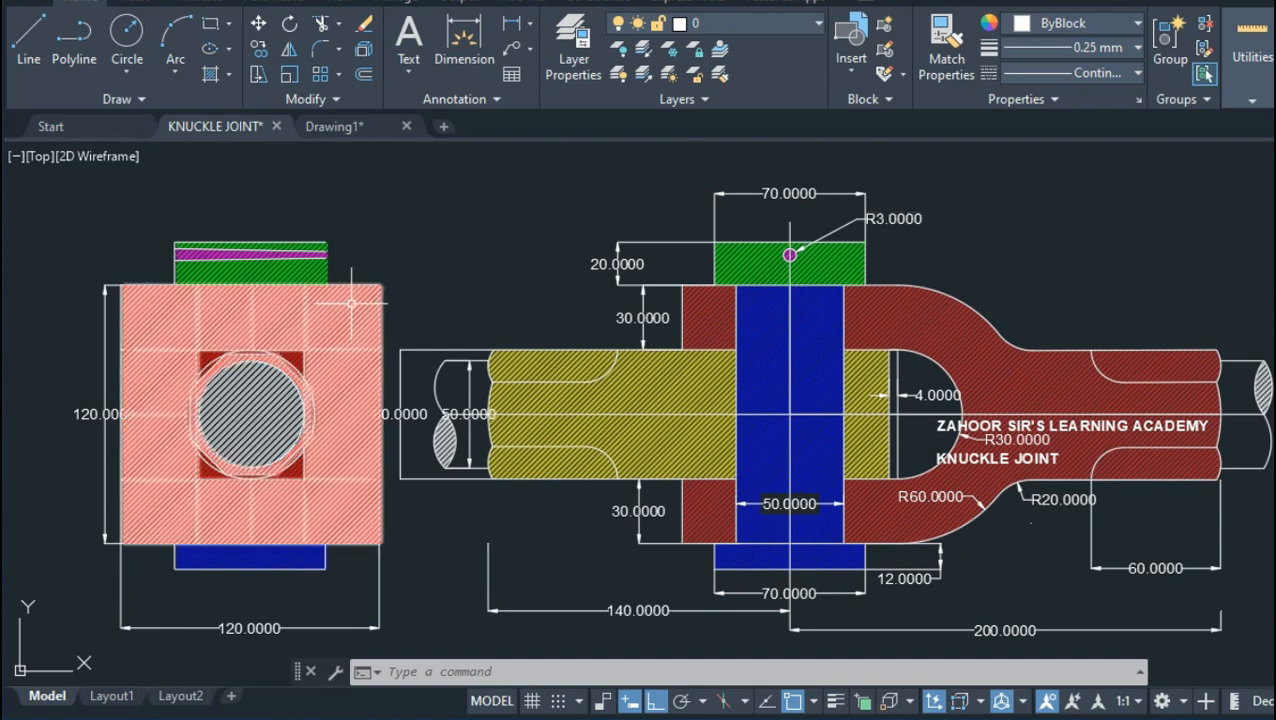
{"action": "key", "text": "Escape"}
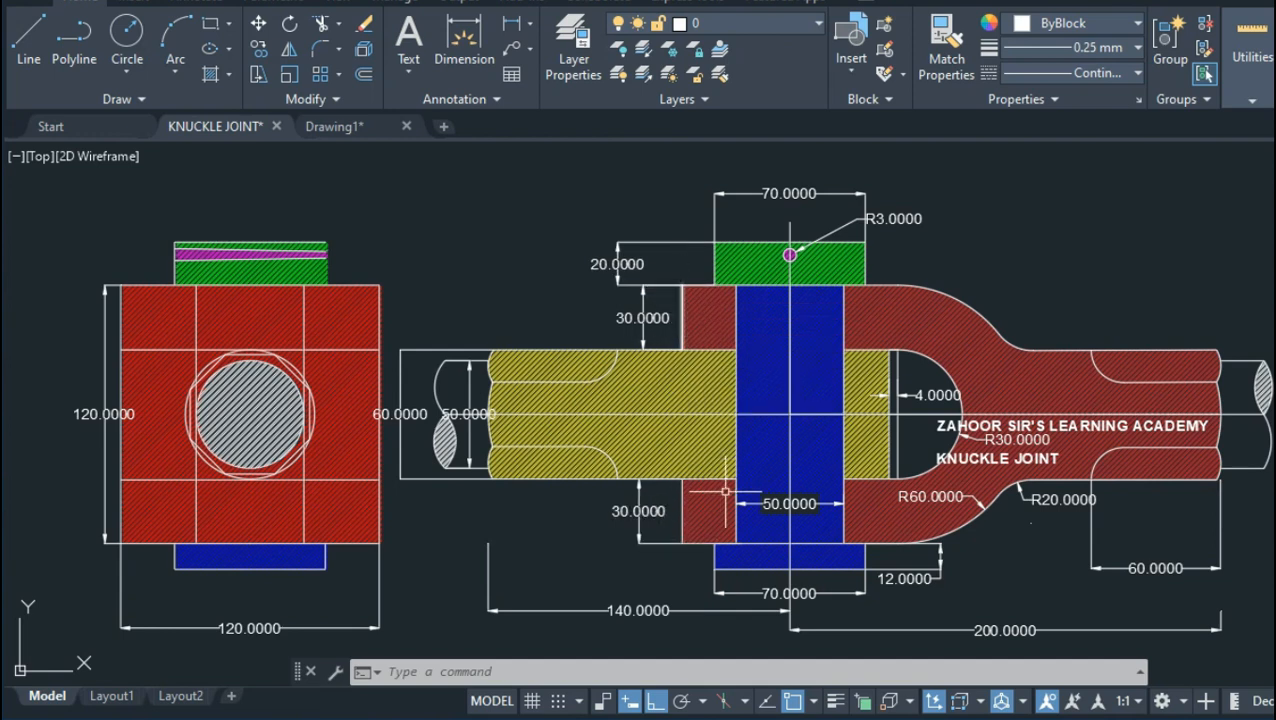
Switch to the Drawing1 drawing and set the current linetype to CENTER2
{"action": "mouse_move", "coordinate": [345, 133]}
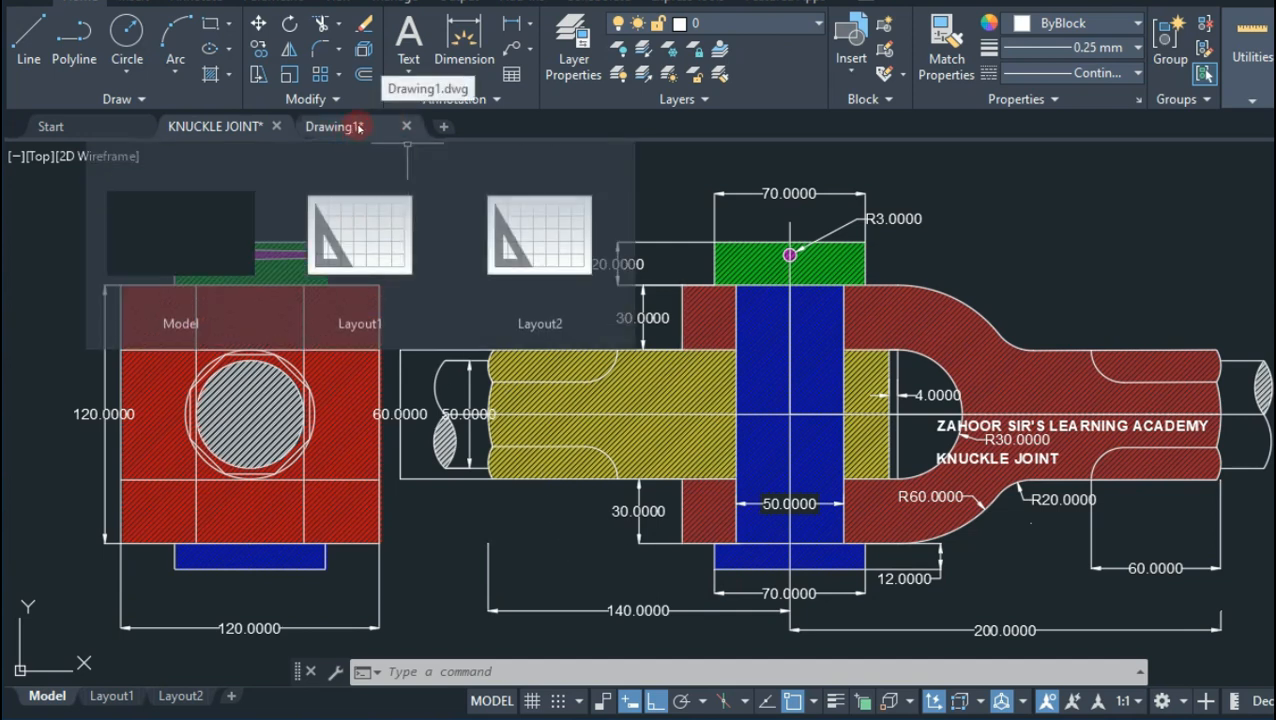
{"action": "left_click", "coordinate": [358, 127]}
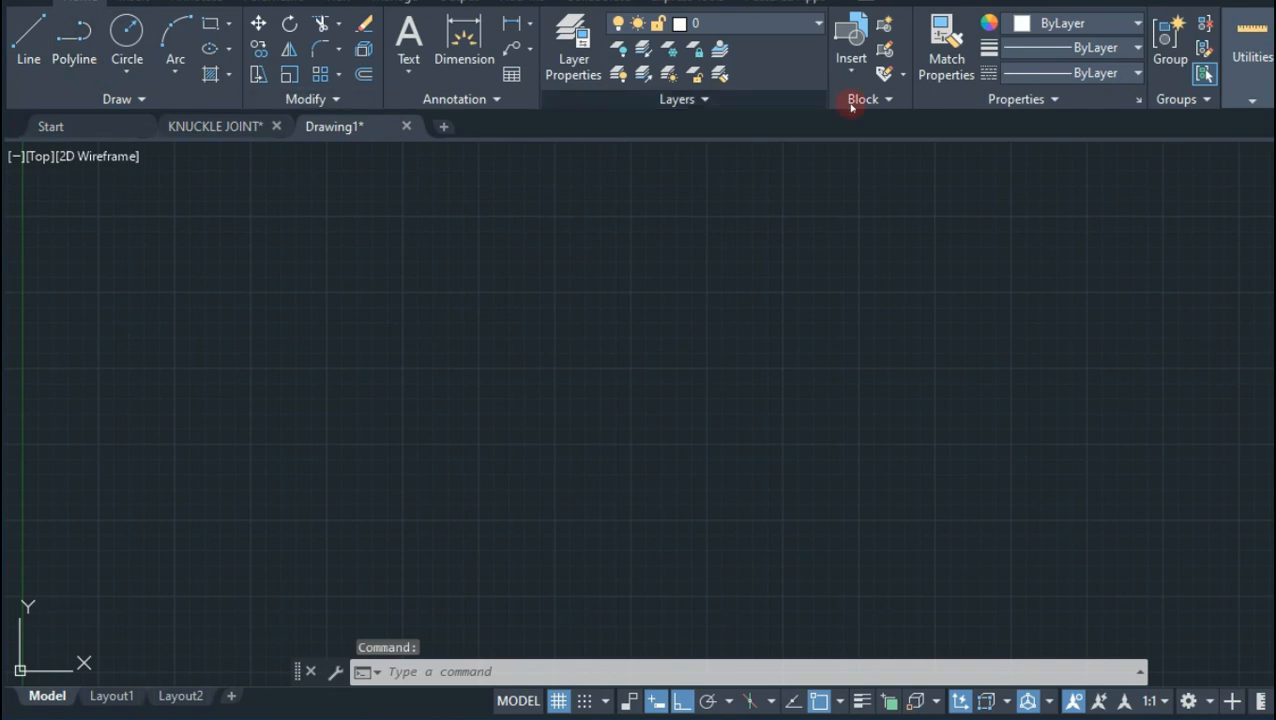
{"action": "left_click", "coordinate": [1138, 74]}
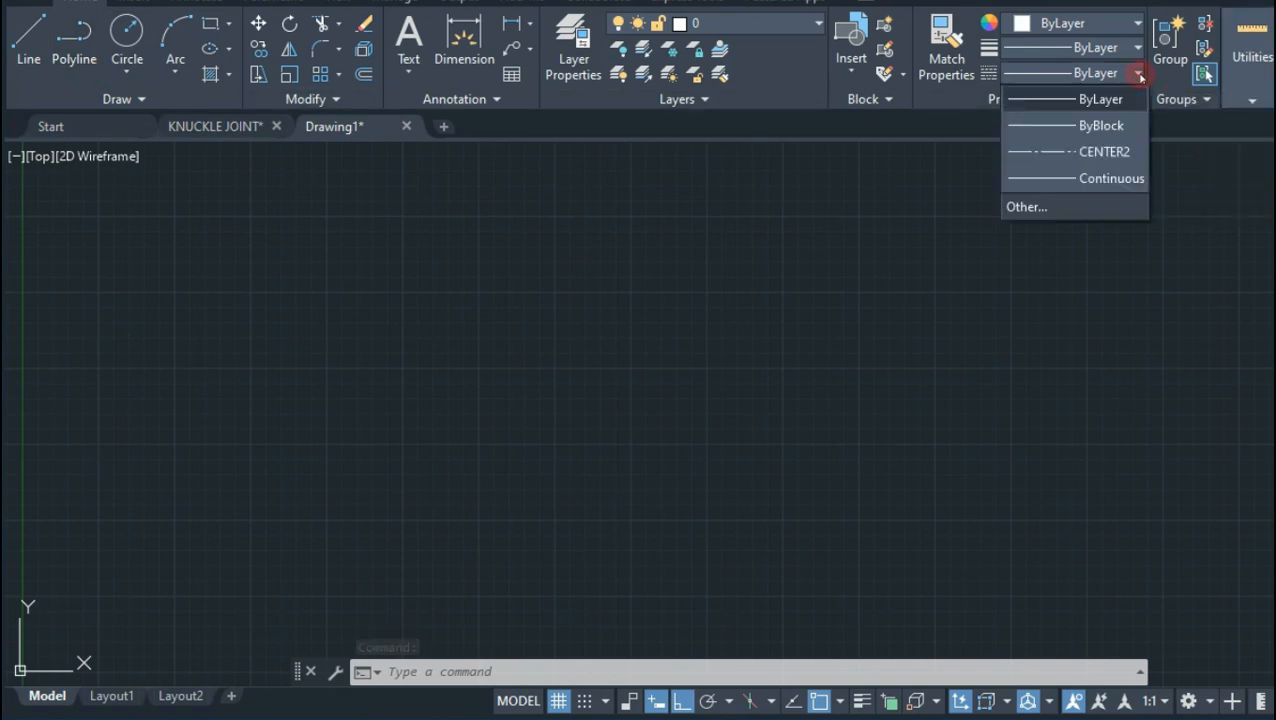
{"action": "left_click", "coordinate": [1107, 152]}
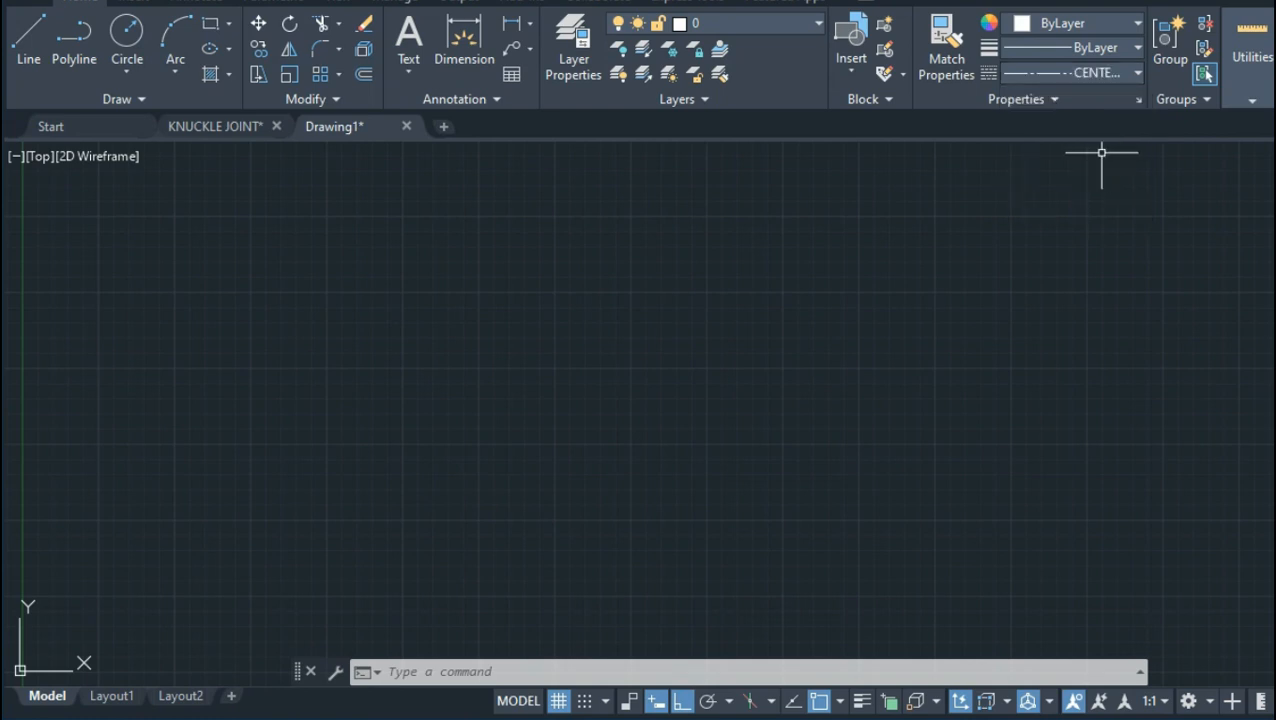
Draw a horizontal centre line from two collinear segments, about 97 and 71 units long, running from left to right
{"action": "left_click", "coordinate": [22, 57]}
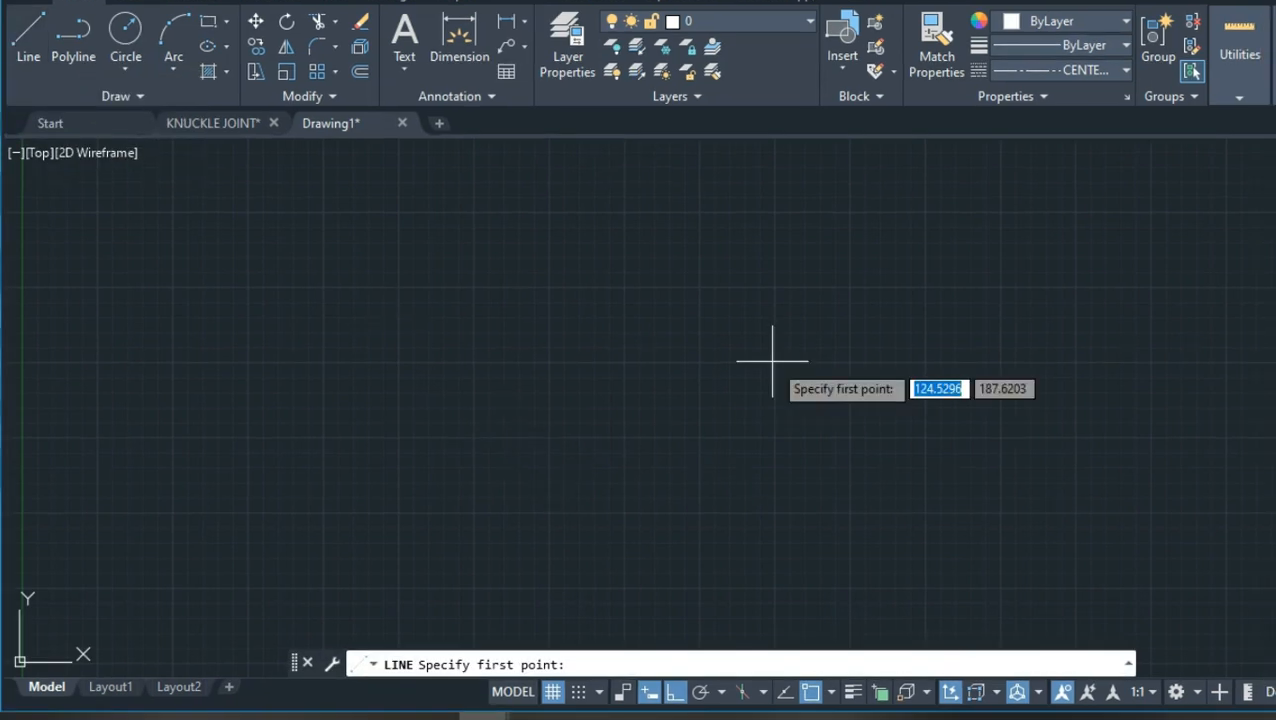
{"action": "left_click", "coordinate": [772, 361]}
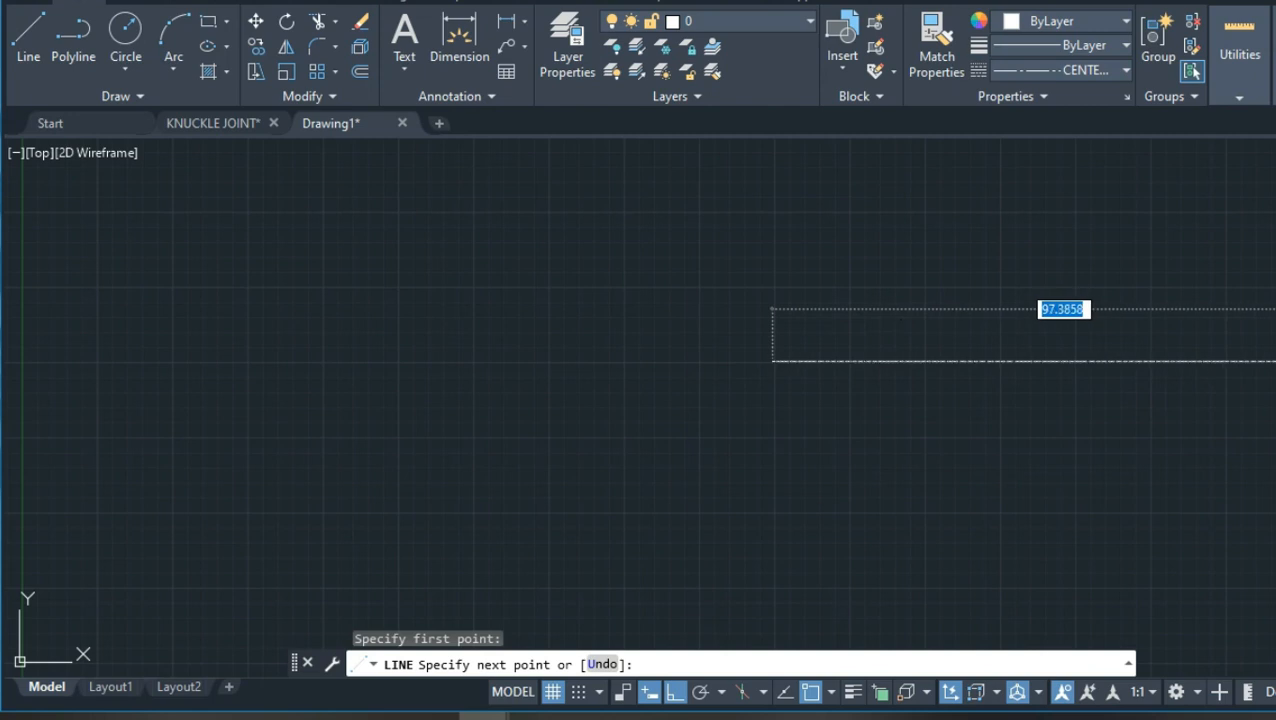
{"action": "left_click", "coordinate": [1275, 319]}
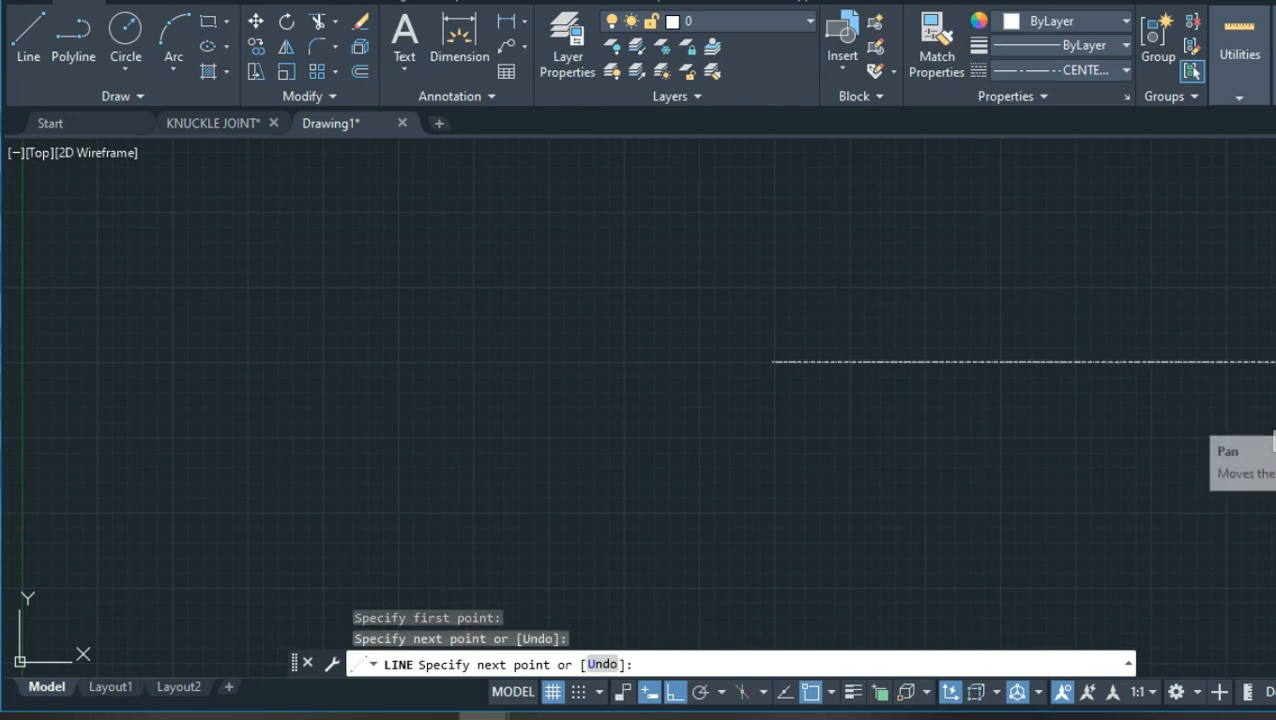
{"action": "left_click", "coordinate": [1272, 441]}
{"action": "left_click_drag", "start_coordinate": [1275, 381], "coordinate": [822, 389]}
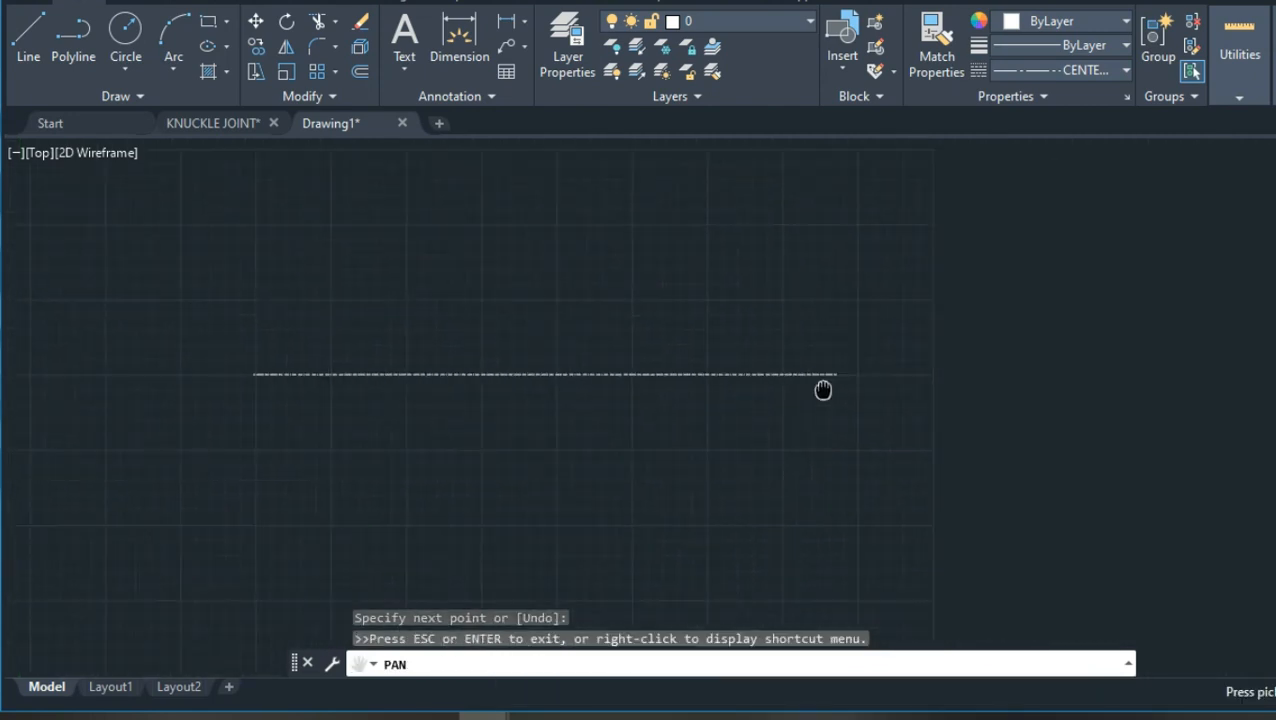
{"action": "right_click", "coordinate": [906, 307]}
{"action": "left_click", "coordinate": [910, 305]}
{"action": "right_click", "coordinate": [926, 313]}
{"action": "left_click", "coordinate": [969, 328]}
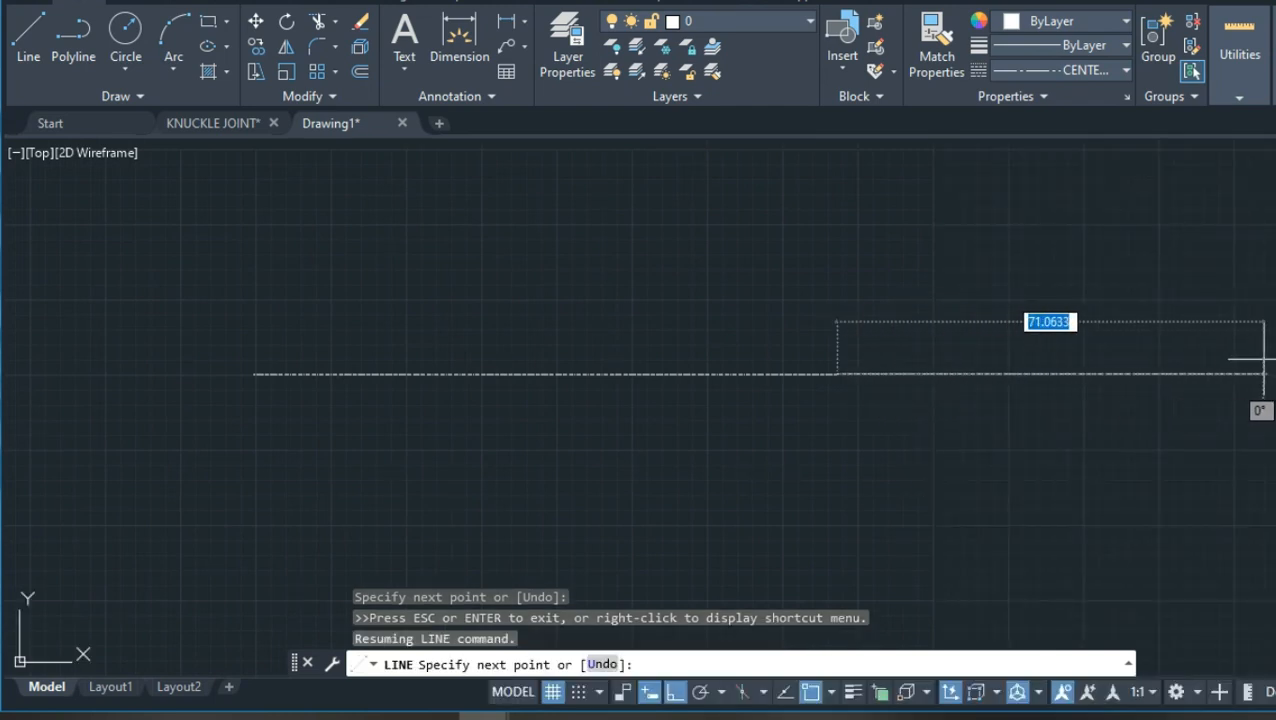
{"action": "left_click", "coordinate": [1261, 372]}
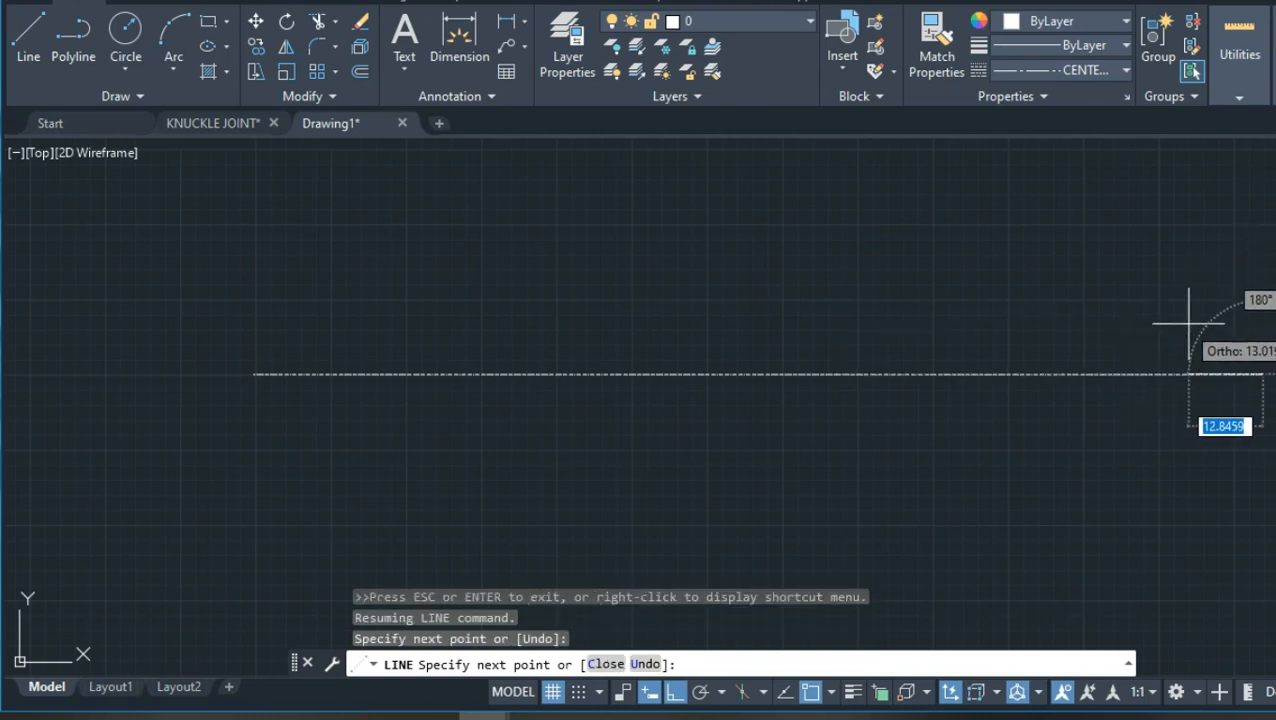
{"action": "key", "text": "Return"}
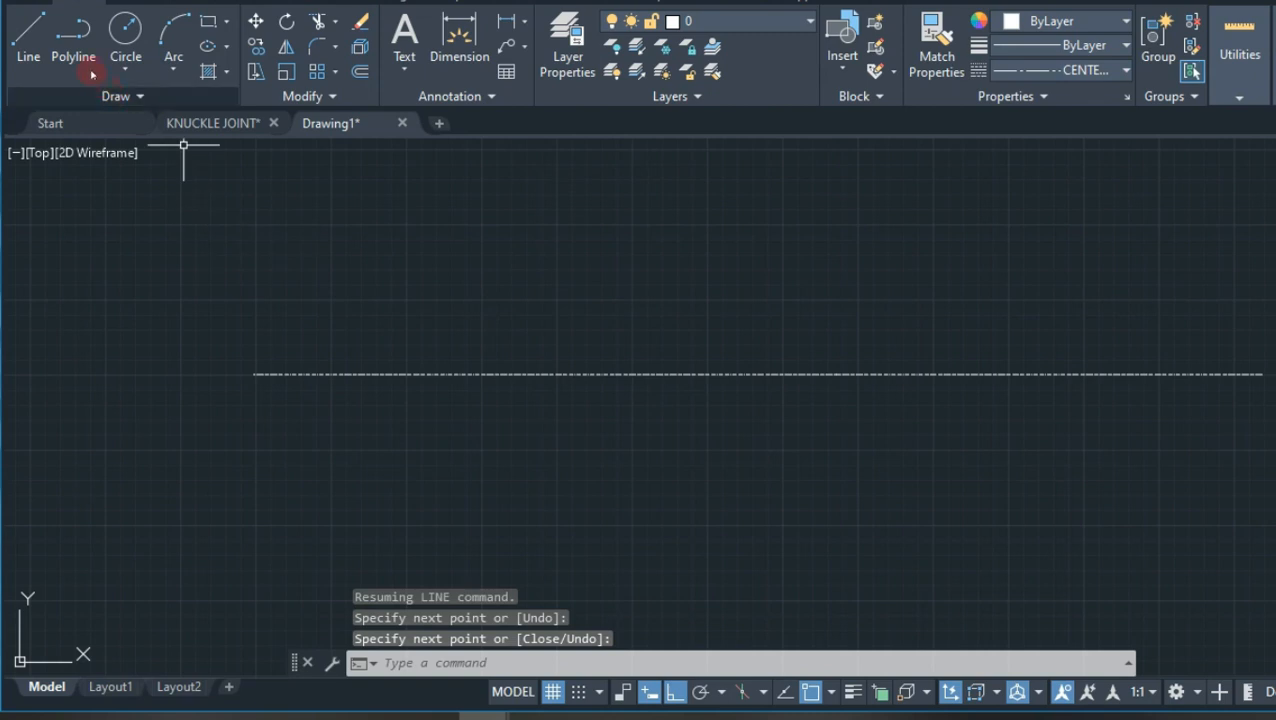
Set the current linetype to Continuous for the outlines
{"action": "left_click", "coordinate": [23, 50]}
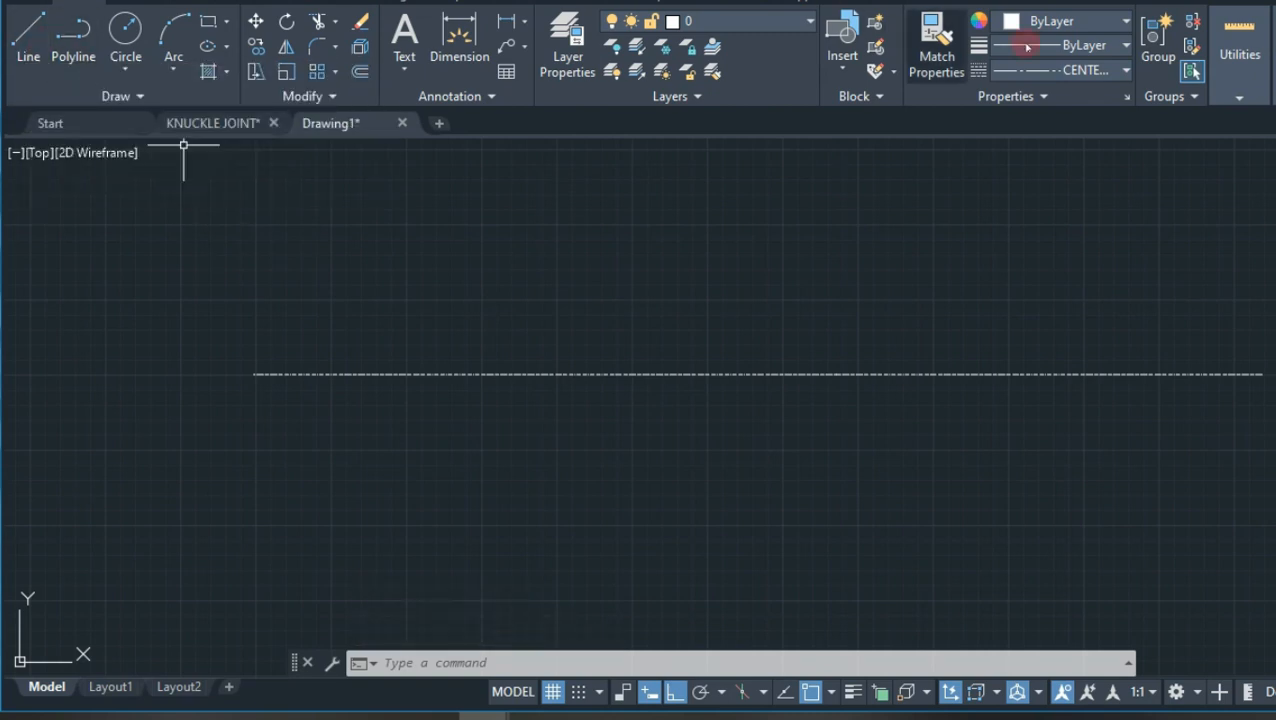
{"action": "left_click", "coordinate": [1125, 72]}
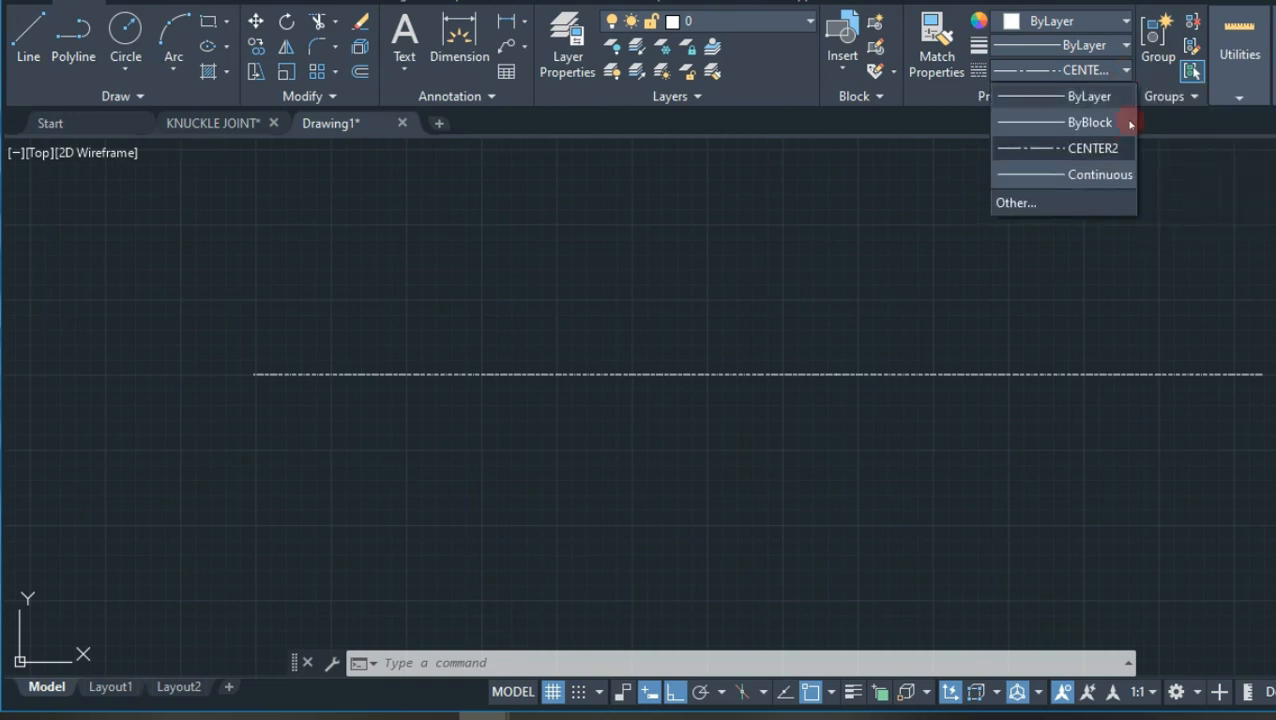
{"action": "left_click", "coordinate": [1100, 175]}
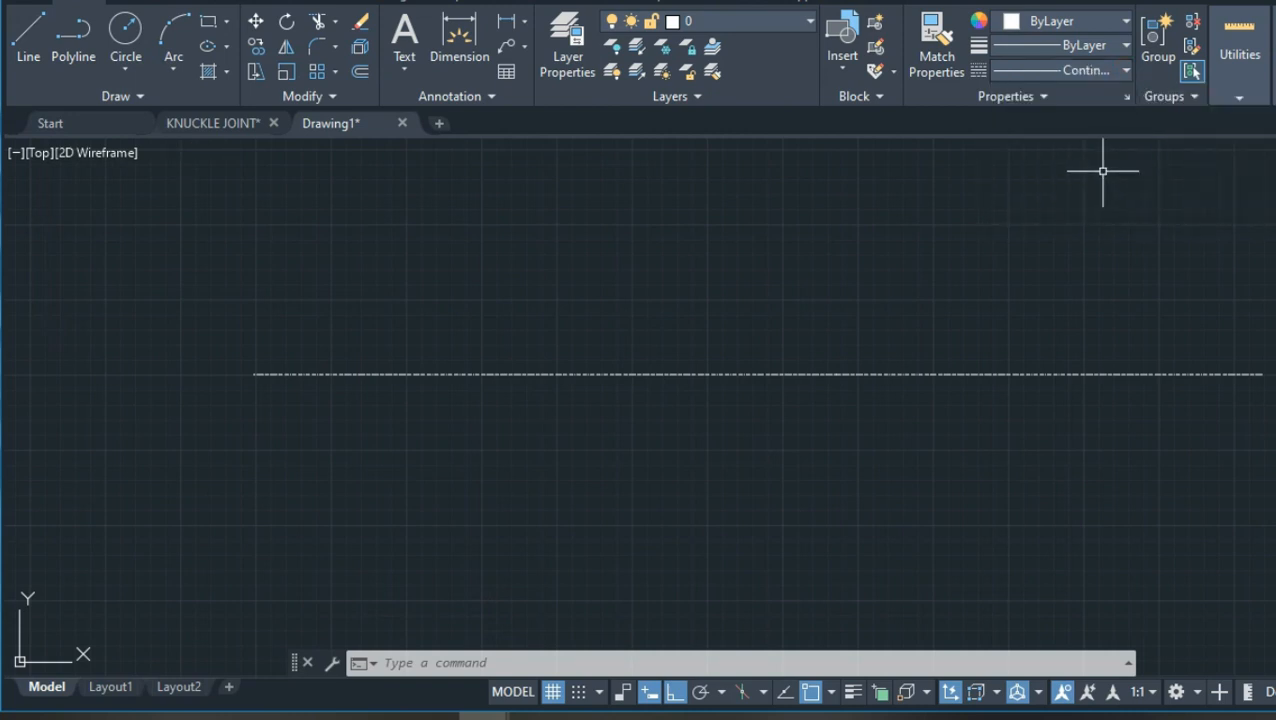
From the centre line's left end, draw a line 30 units down and continue it 100 units to the right
{"action": "left_click", "coordinate": [28, 48]}
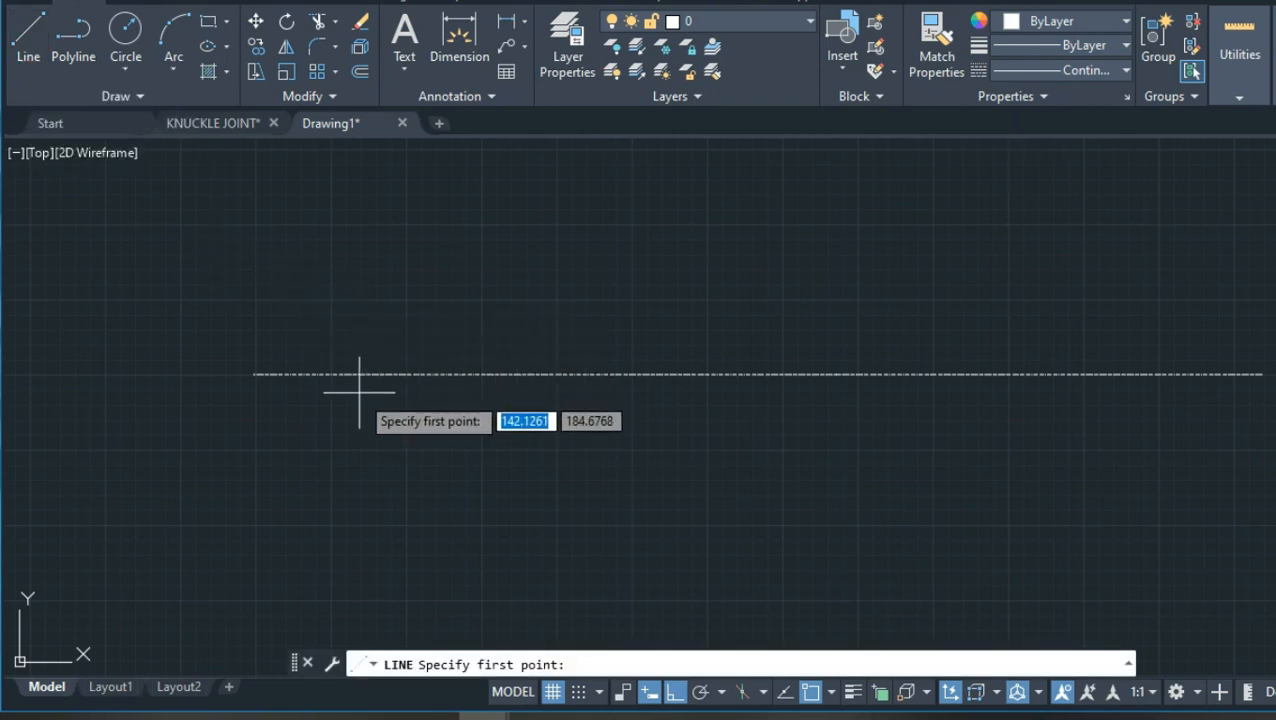
{"action": "left_click", "coordinate": [254, 374]}
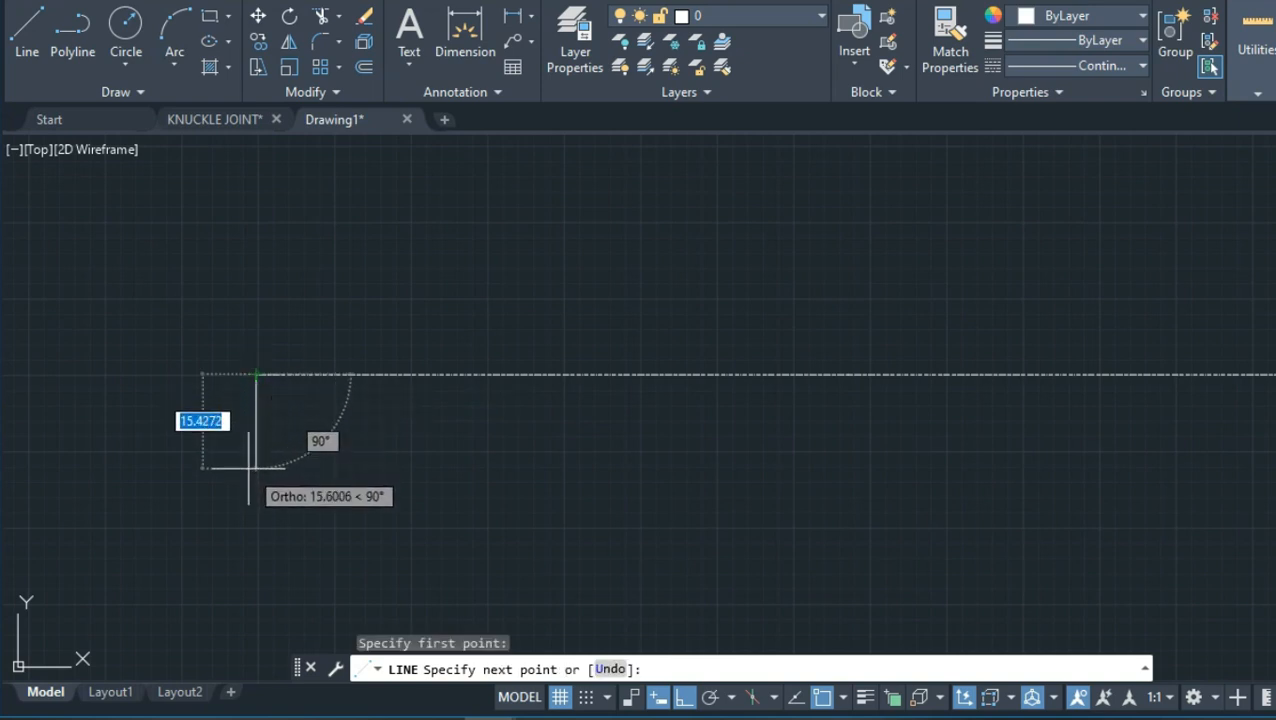
{"action": "type", "text": "30"}
{"action": "key", "text": "Return"}
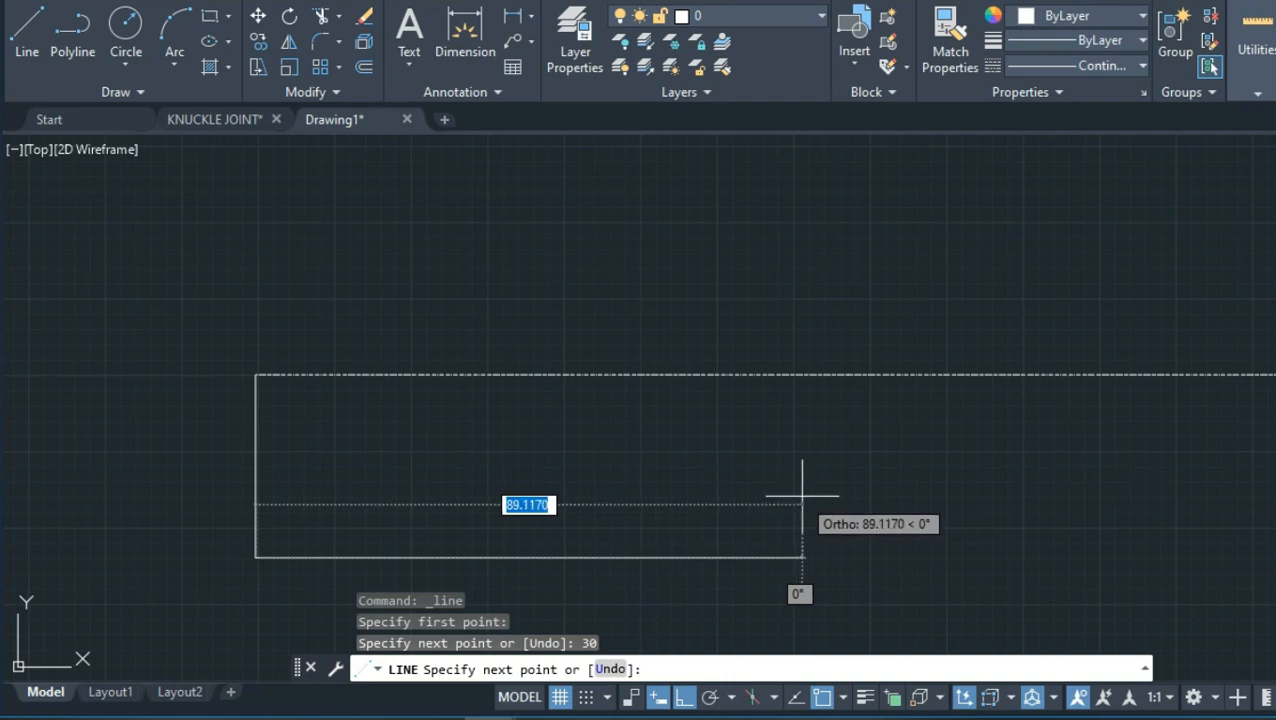
{"action": "type", "text": "100"}
{"action": "key", "text": "Return"}
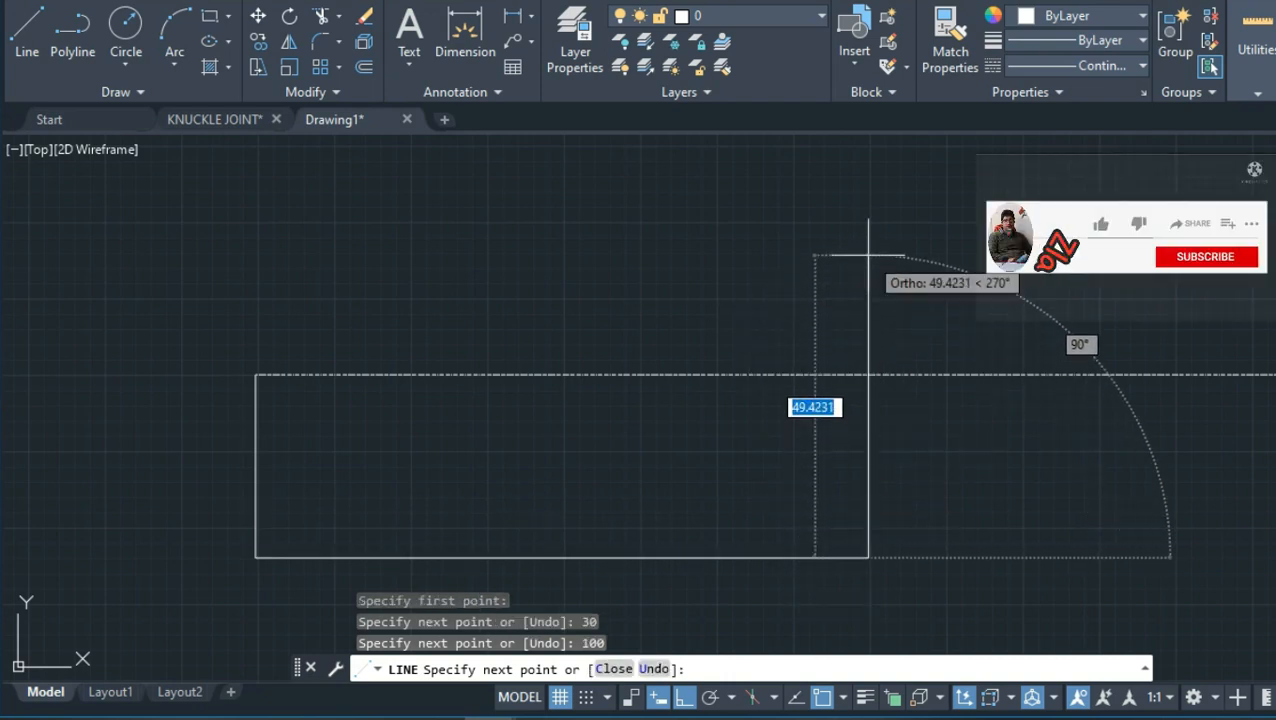
Close the rectangle around the centre line with segments 60 units up, 100 units left and 30 units down
{"action": "type", "text": "60"}
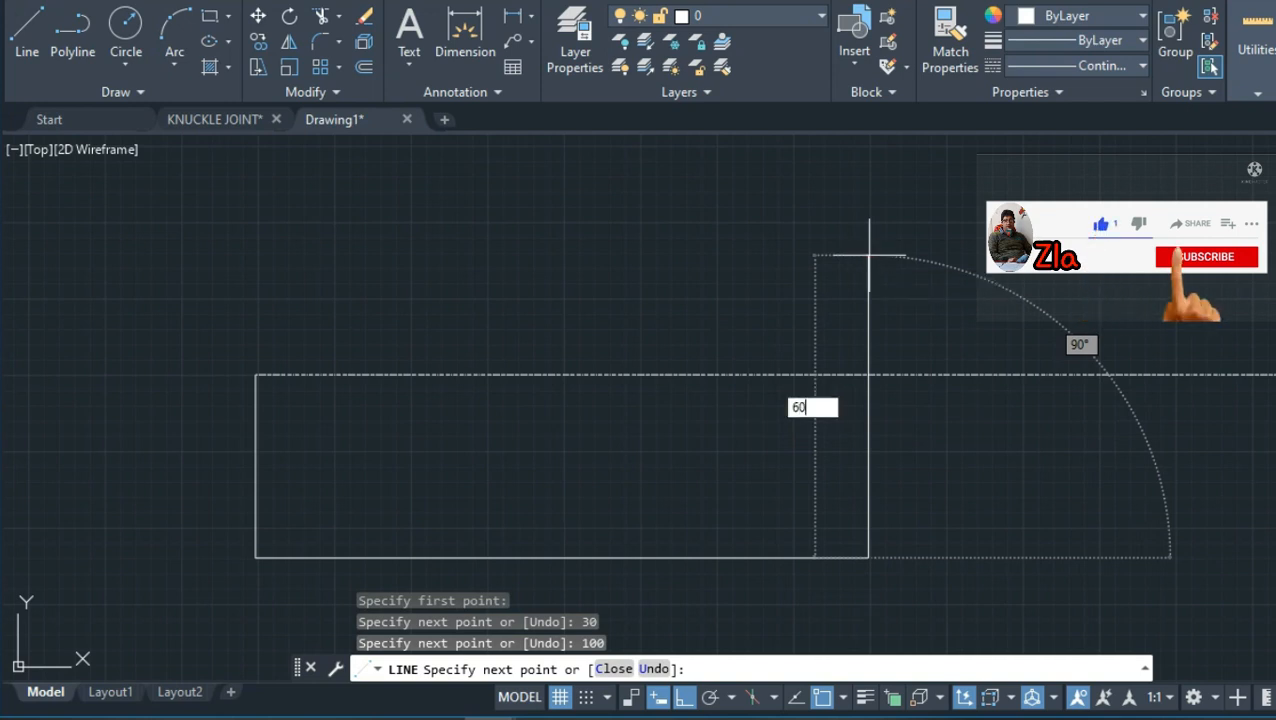
{"action": "key", "text": "Return"}
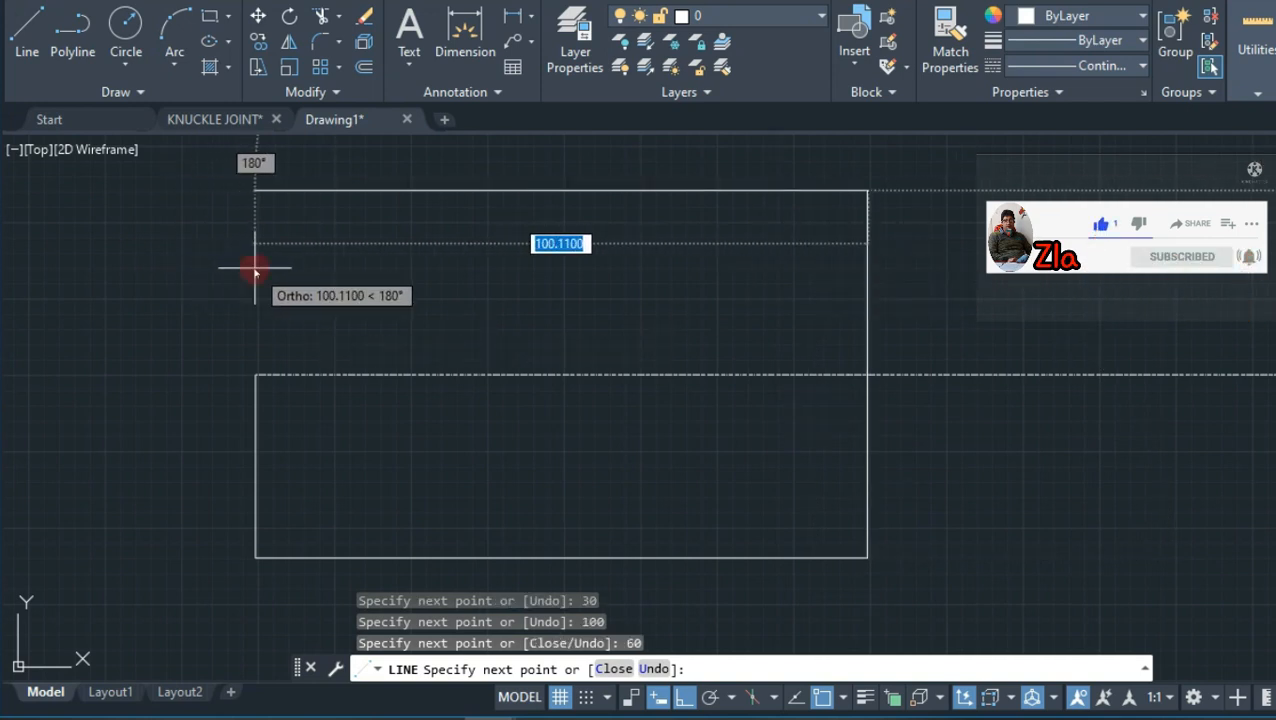
{"action": "type", "text": "1"}
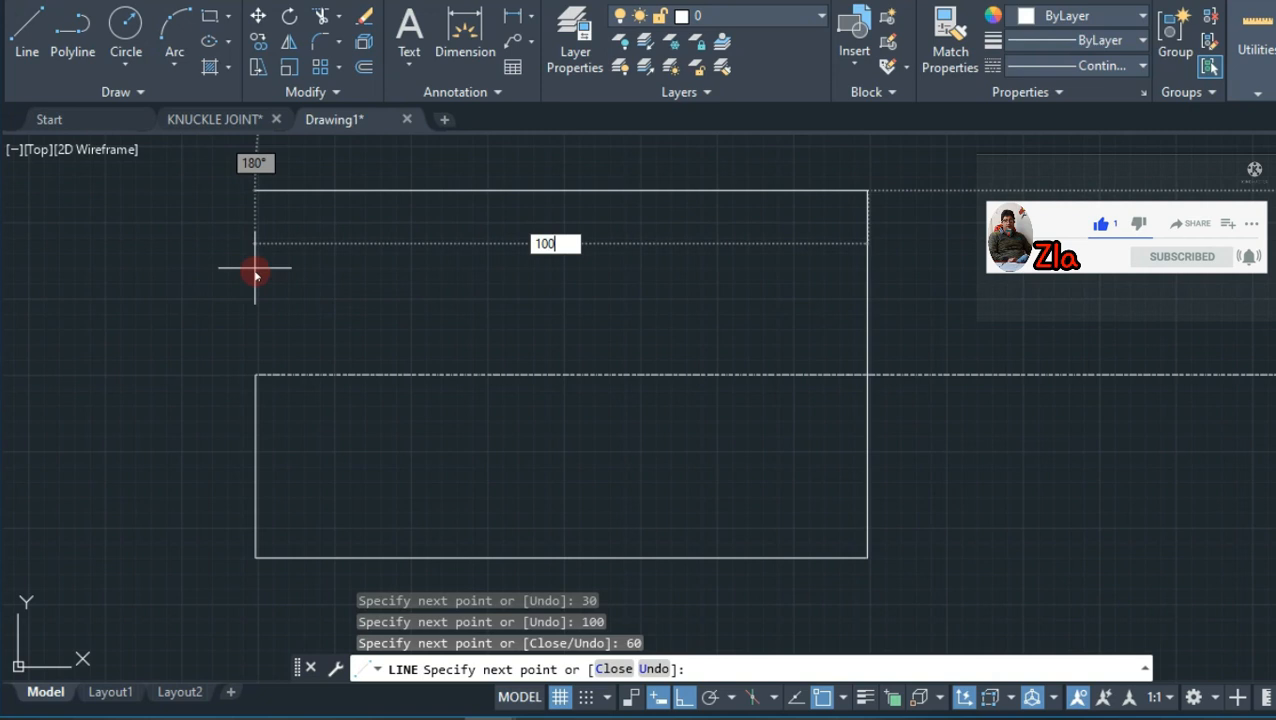
{"action": "type", "text": "00"}
{"action": "key", "text": "Return"}
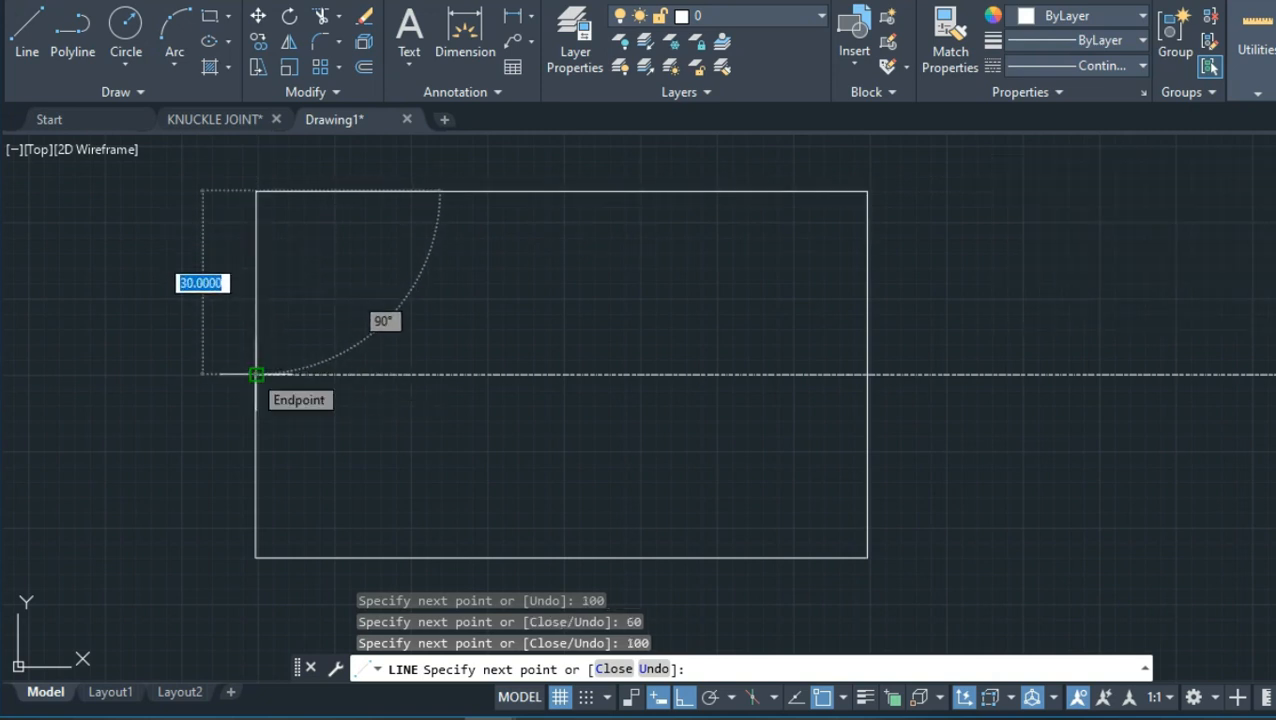
{"action": "type", "text": "30"}
{"action": "key", "text": "Return"}
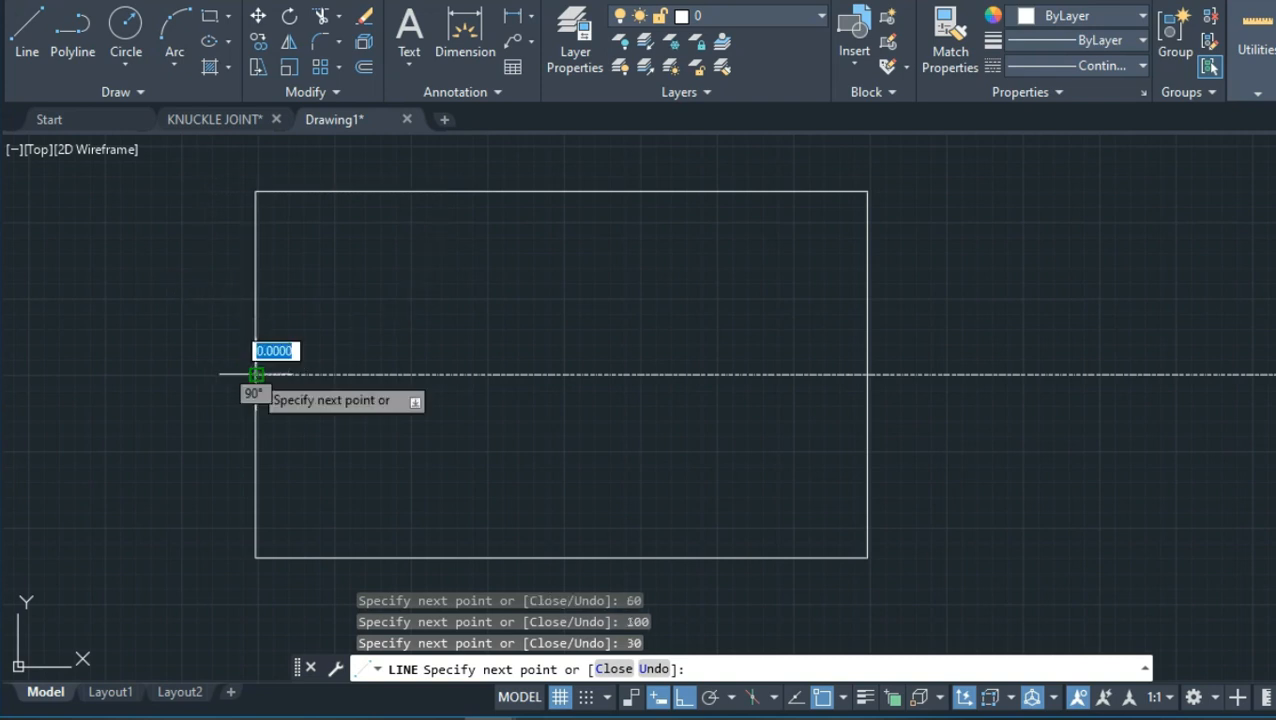
{"action": "key", "text": "Return"}
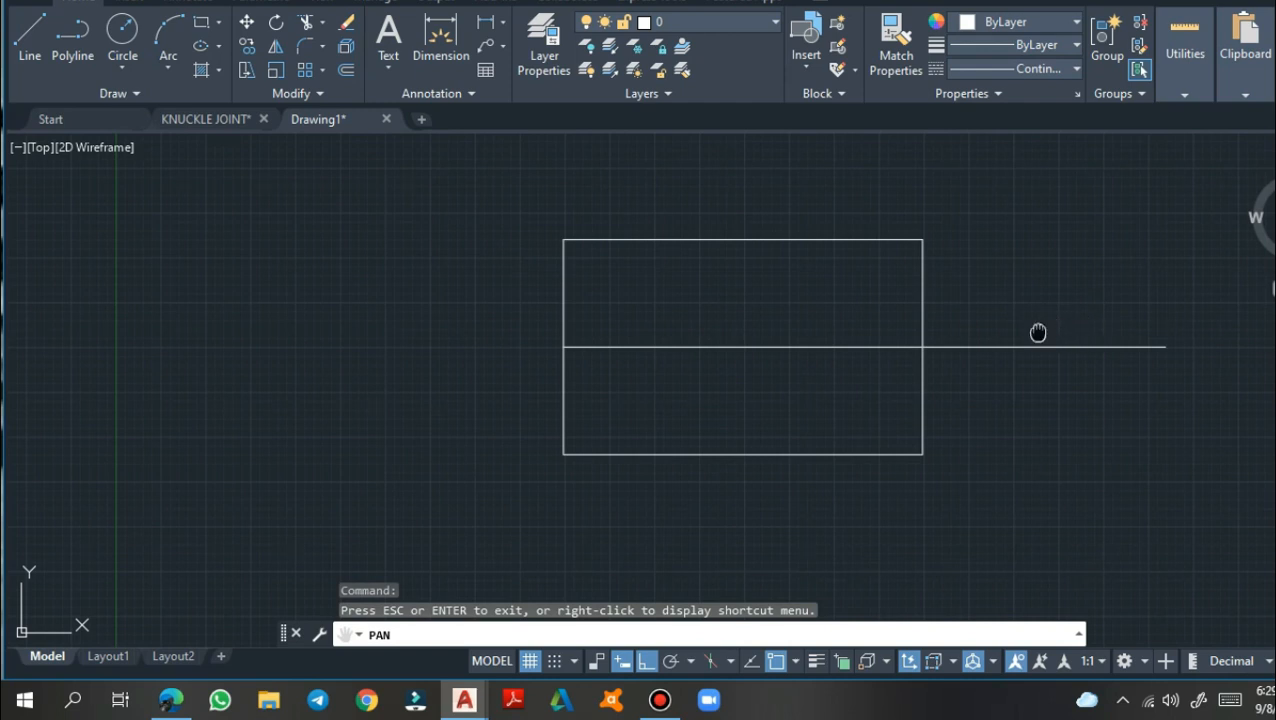
Offset the rectangle's upper edge 30 units upward using the Through option
{"action": "left_click_drag", "start_coordinate": [1038, 333], "coordinate": [998, 392]}
{"action": "right_click", "coordinate": [1007, 346]}
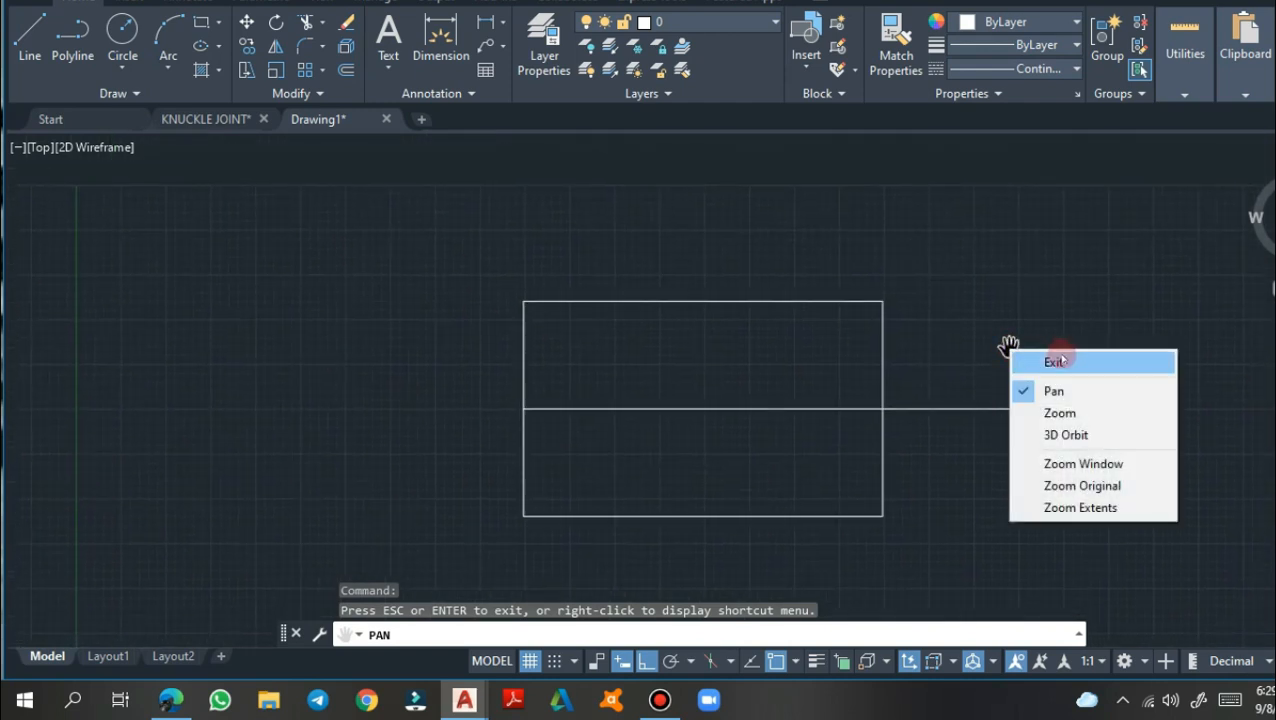
{"action": "left_click", "coordinate": [1040, 361]}
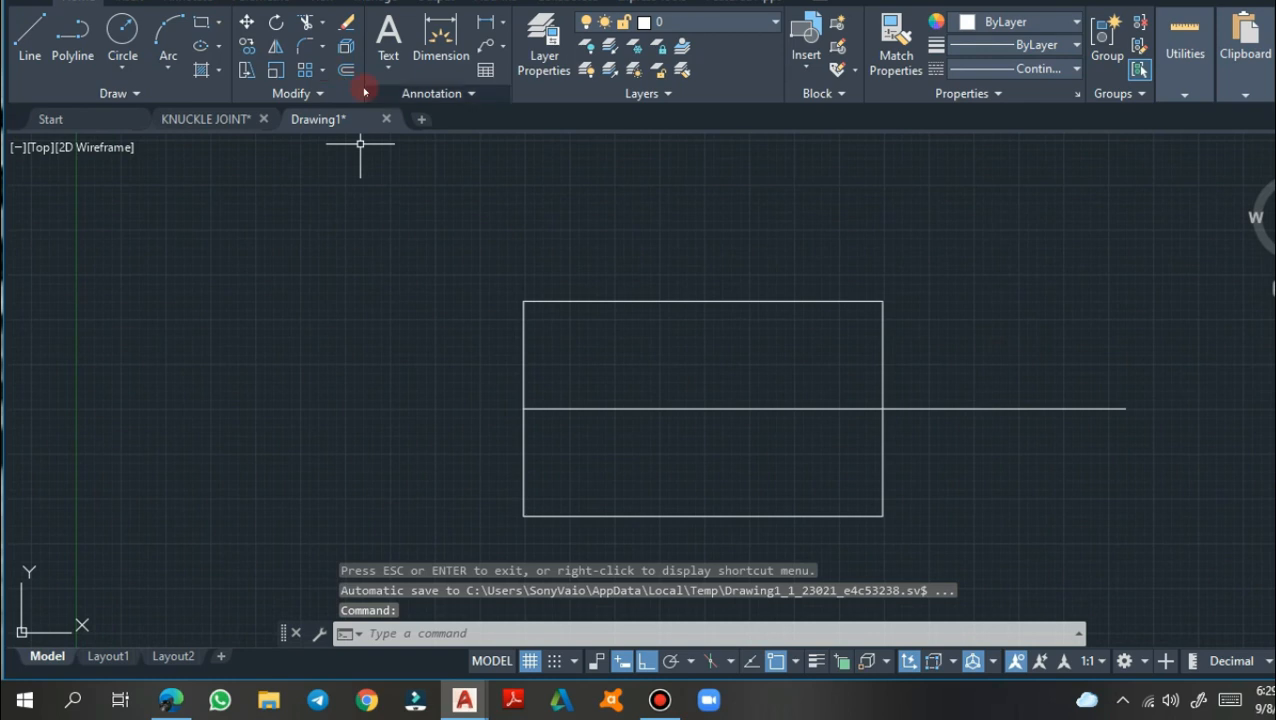
{"action": "left_click", "coordinate": [344, 72]}
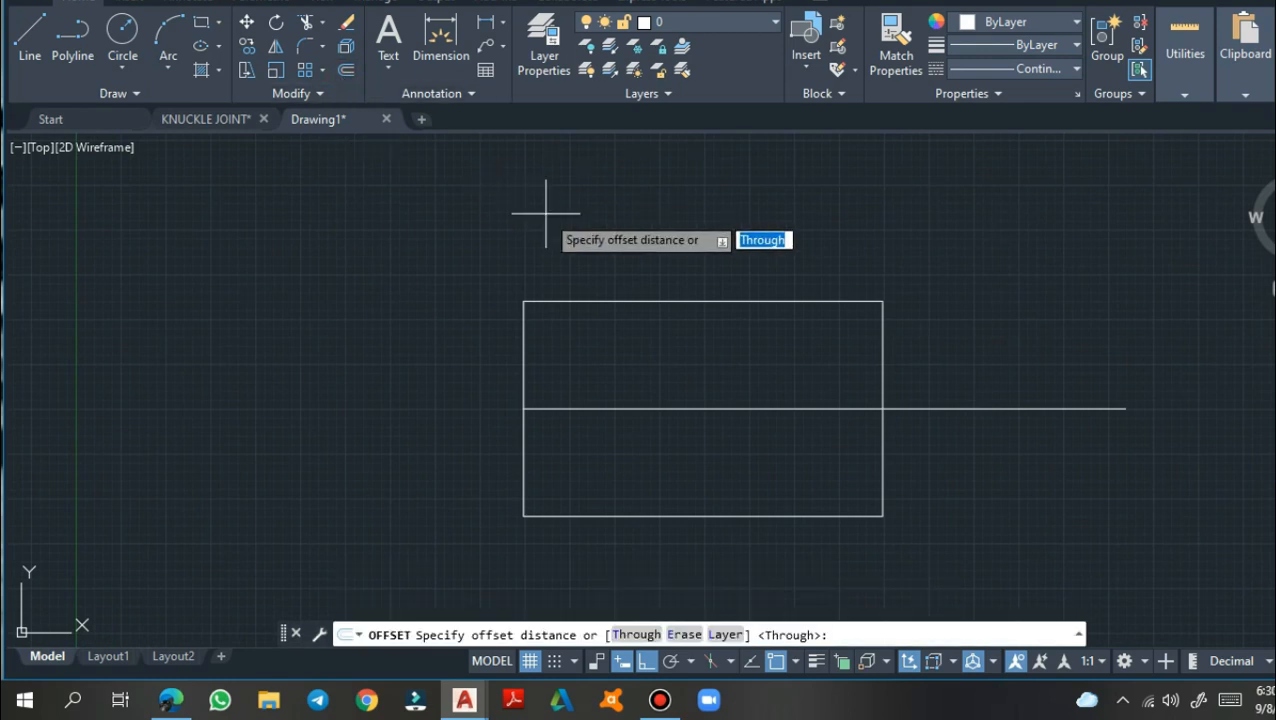
{"action": "left_click", "coordinate": [638, 634]}
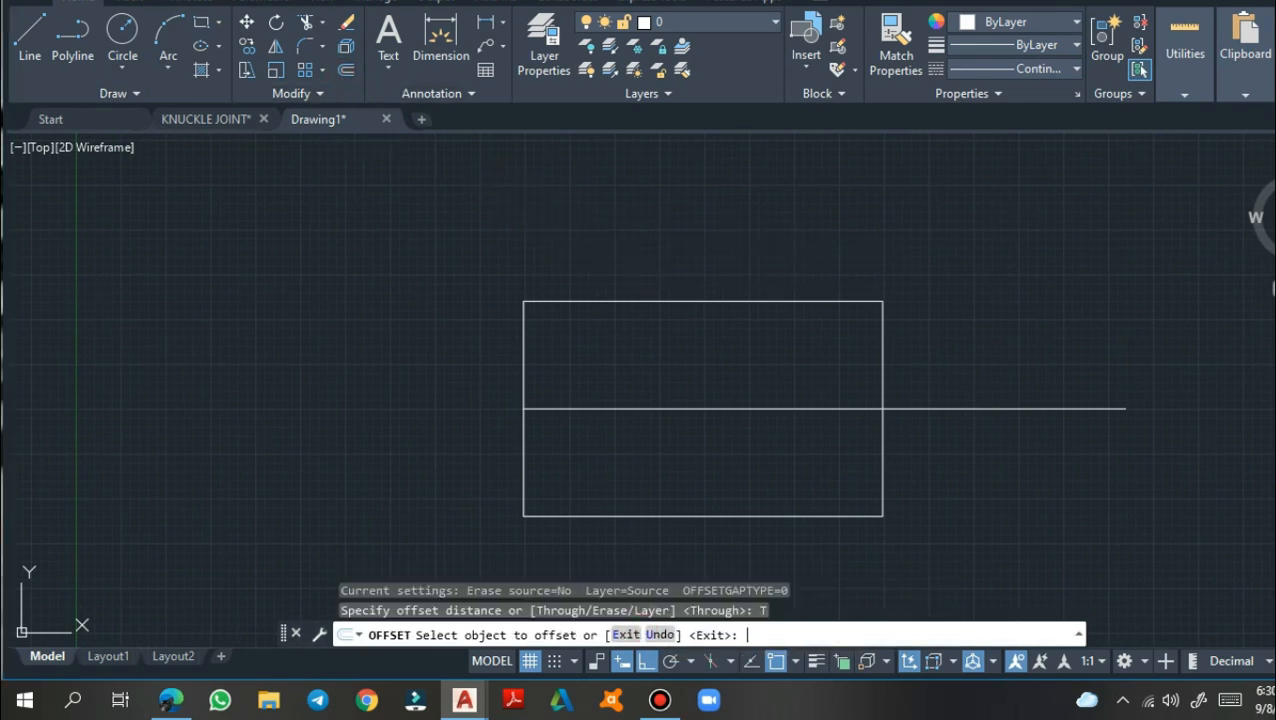
{"action": "left_click", "coordinate": [740, 300]}
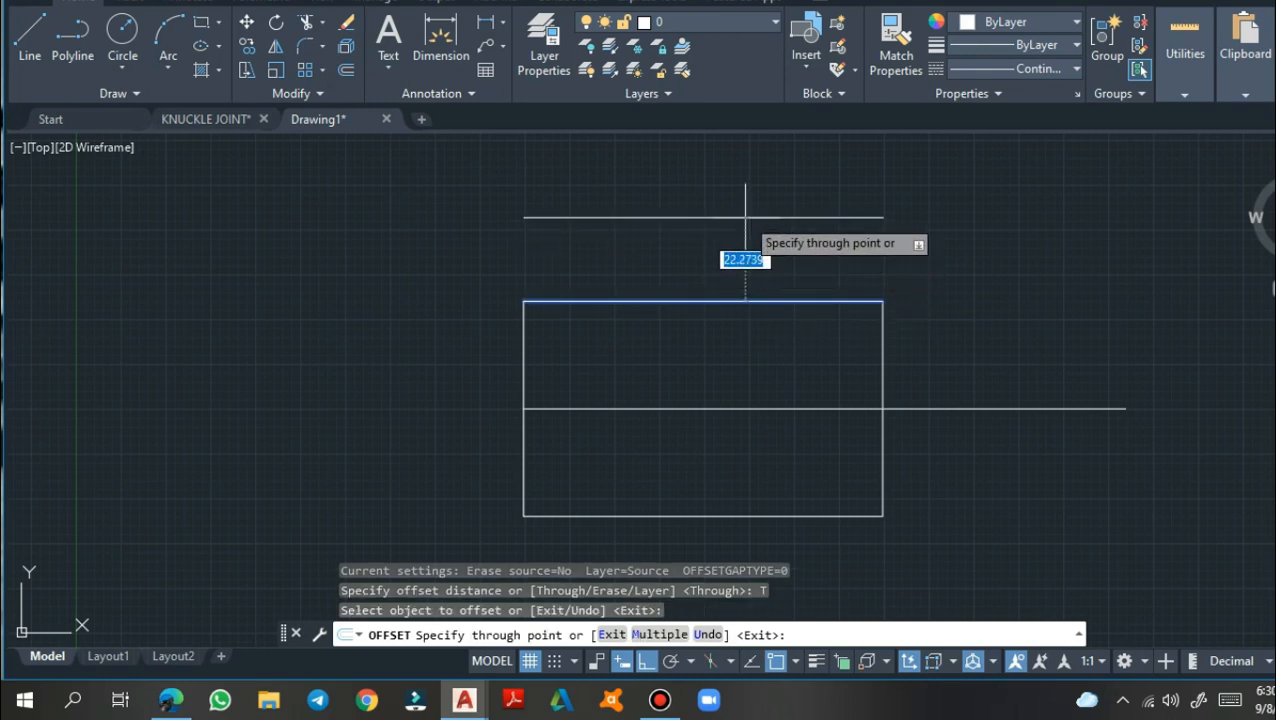
{"action": "type", "text": "30"}
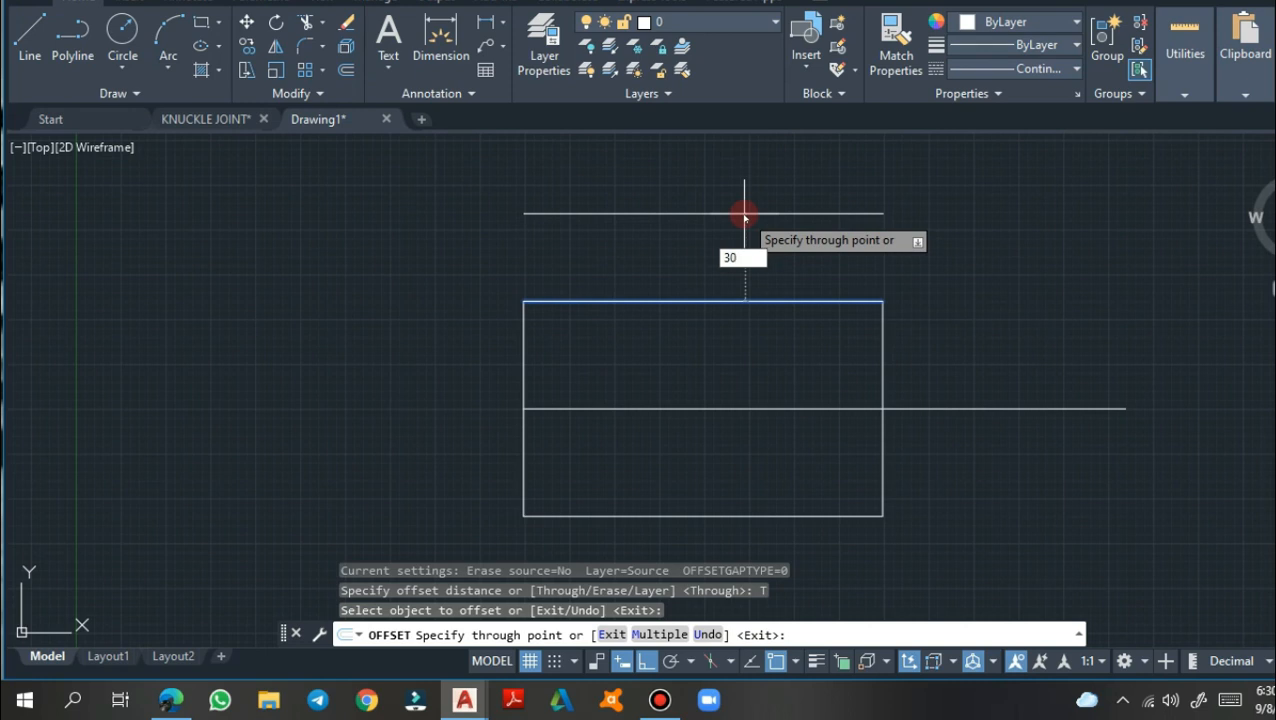
{"action": "key", "text": "Return"}
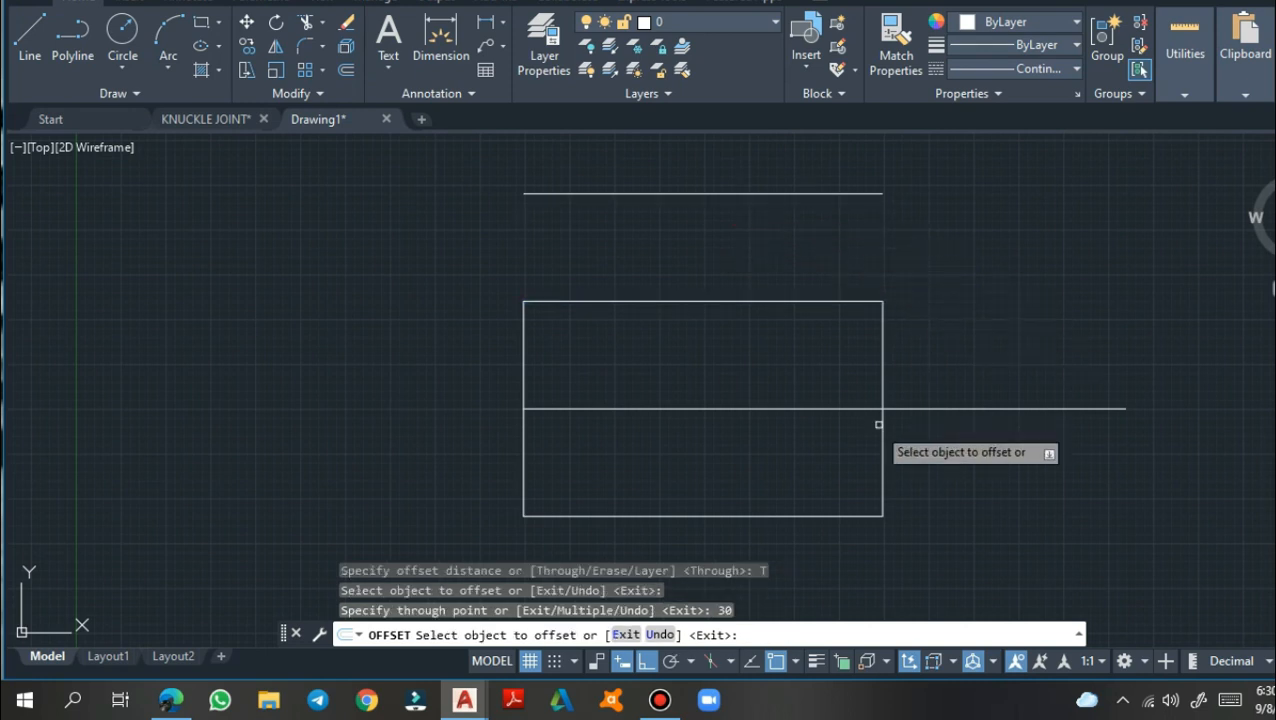
Offset the rectangle's lower edge 30 units downward
{"action": "left_click", "coordinate": [849, 517]}
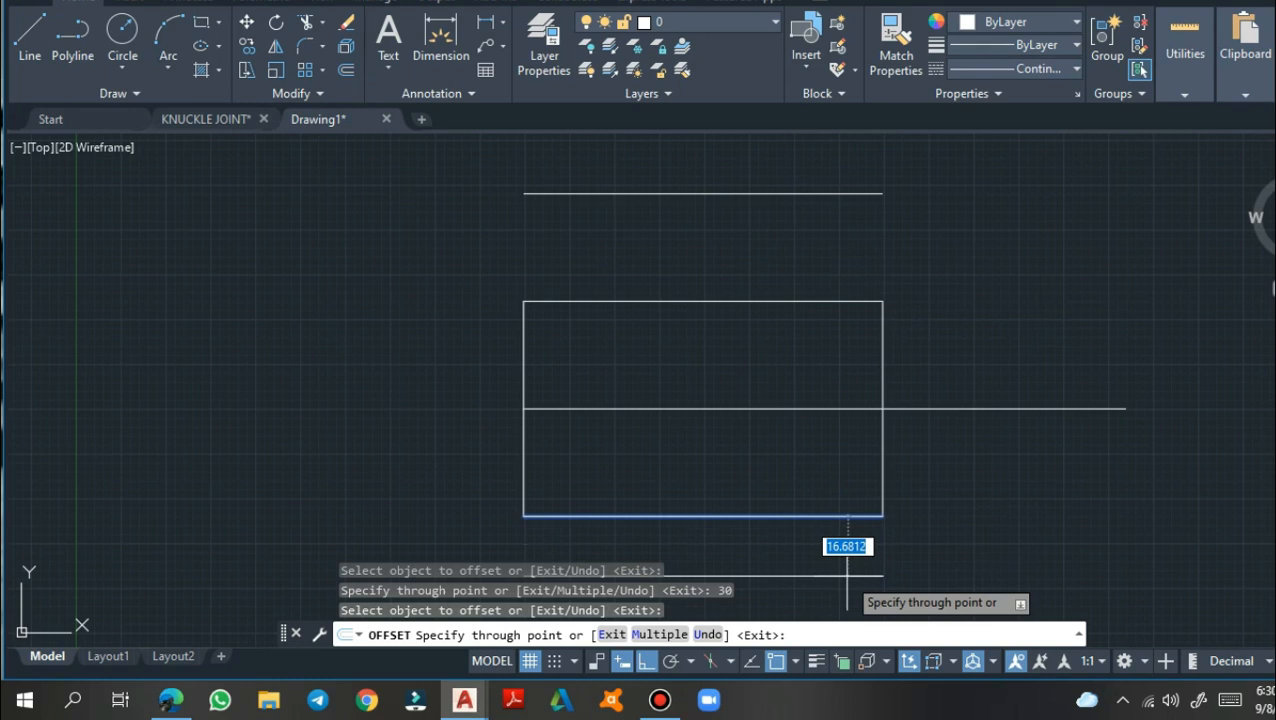
{"action": "type", "text": "30"}
{"action": "key", "text": "Return"}
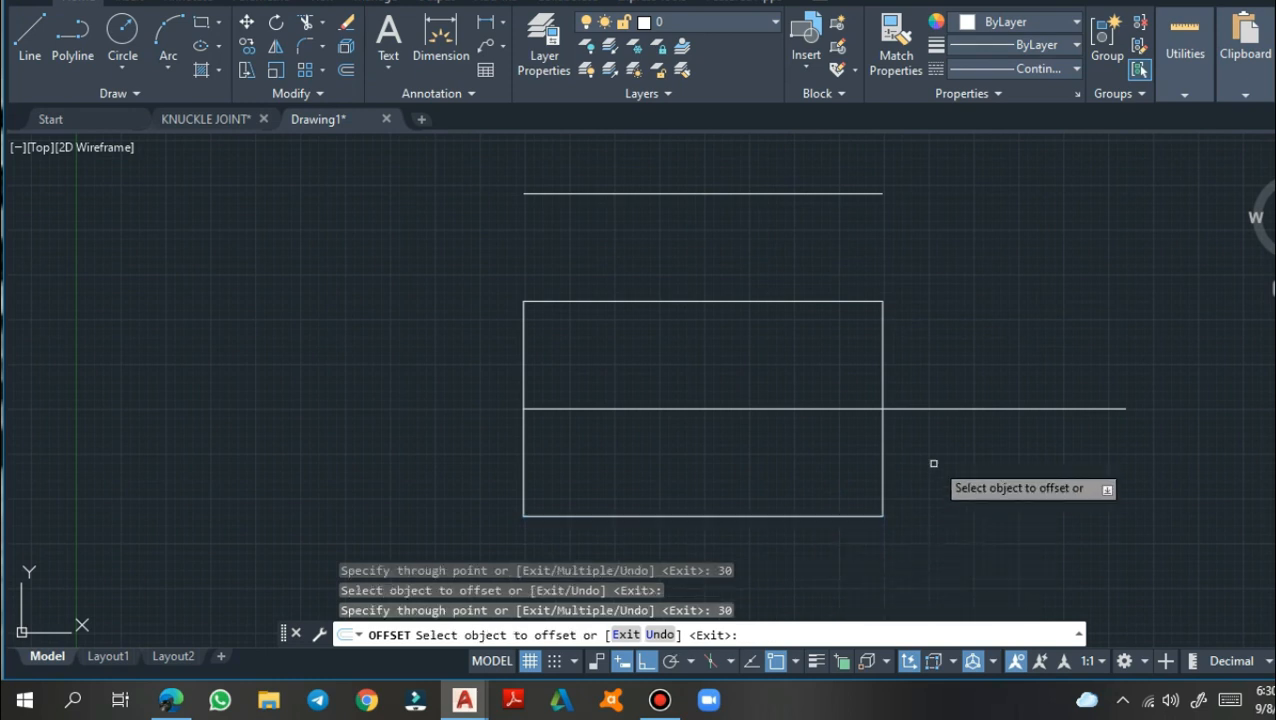
Draw a vertical line joining the left end of the upper offset line to the rectangle's upper-left corner
{"action": "key", "text": "Return"}
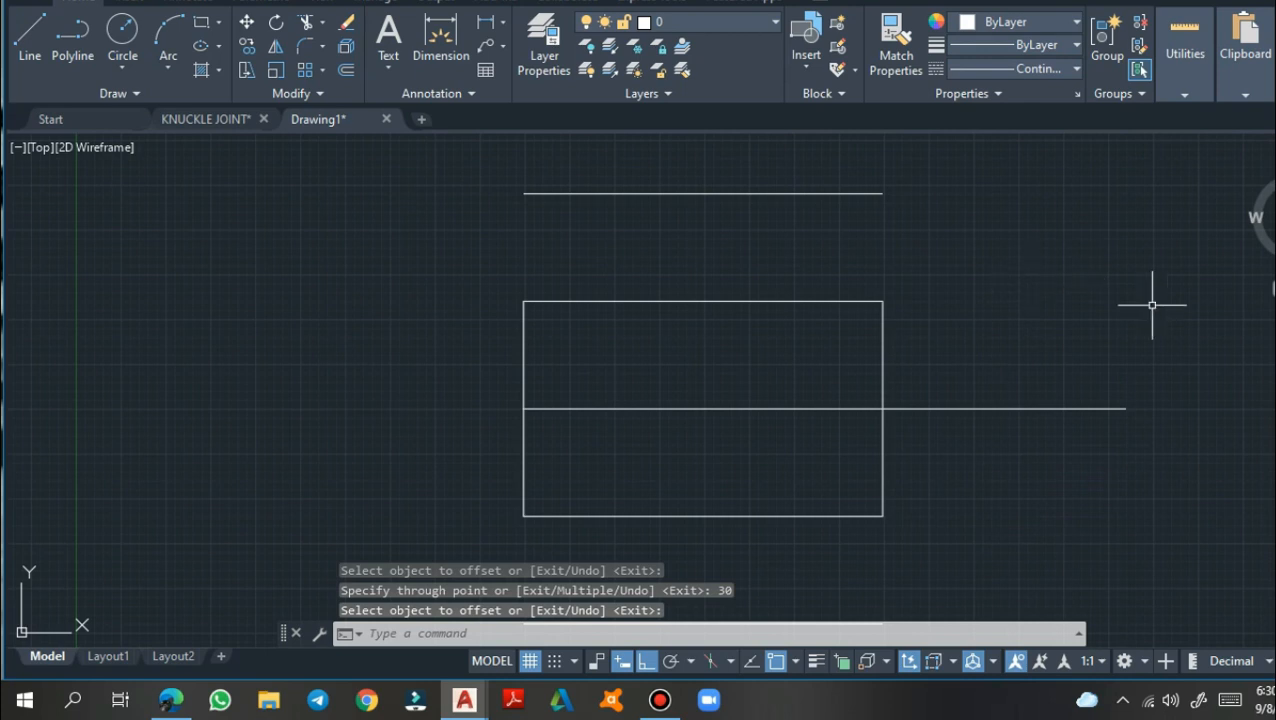
{"action": "type", "text": "p"}
{"action": "key", "text": "Return"}
{"action": "mouse_move", "coordinate": [1125, 396]}
{"action": "left_mouse_down"}
{"action": "mouse_move", "coordinate": [988, 330]}
{"action": "mouse_move", "coordinate": [964, 360]}
{"action": "mouse_move", "coordinate": [969, 347]}
{"action": "left_mouse_up"}
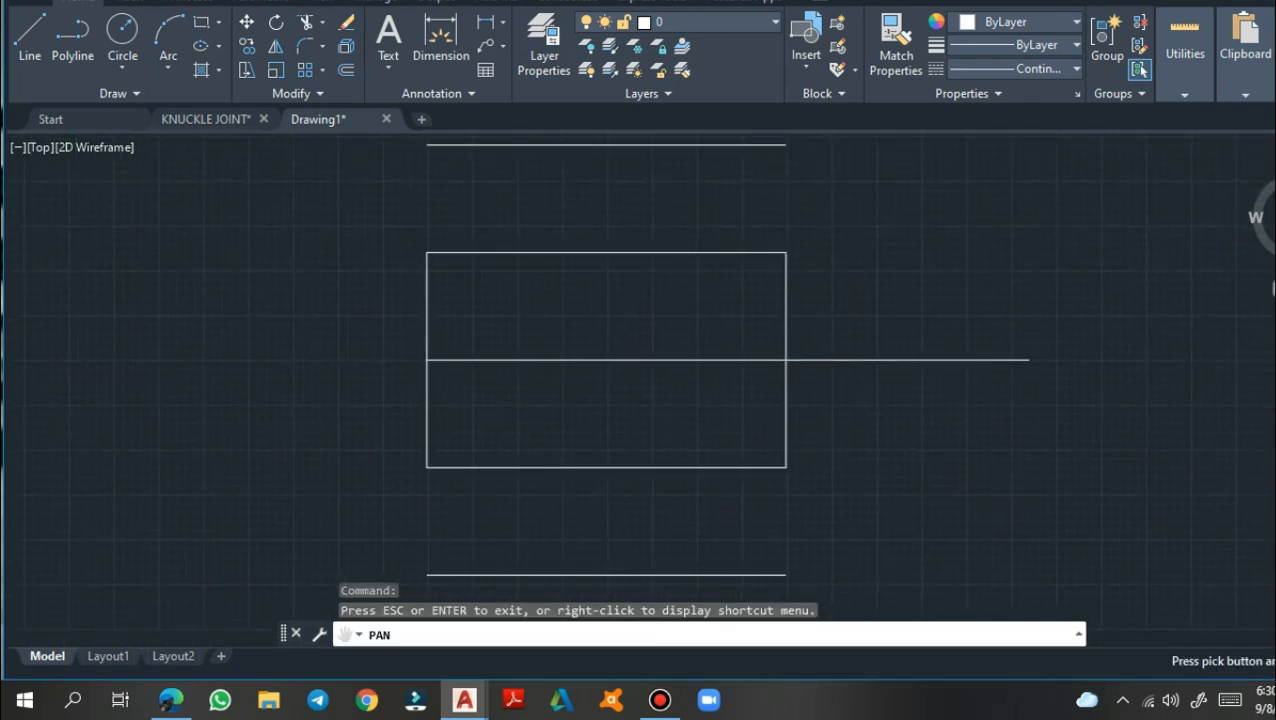
{"action": "scroll", "coordinate": [975, 345], "scroll_direction": "down", "scroll_amount": 2}
{"action": "right_click", "coordinate": [1020, 300]}
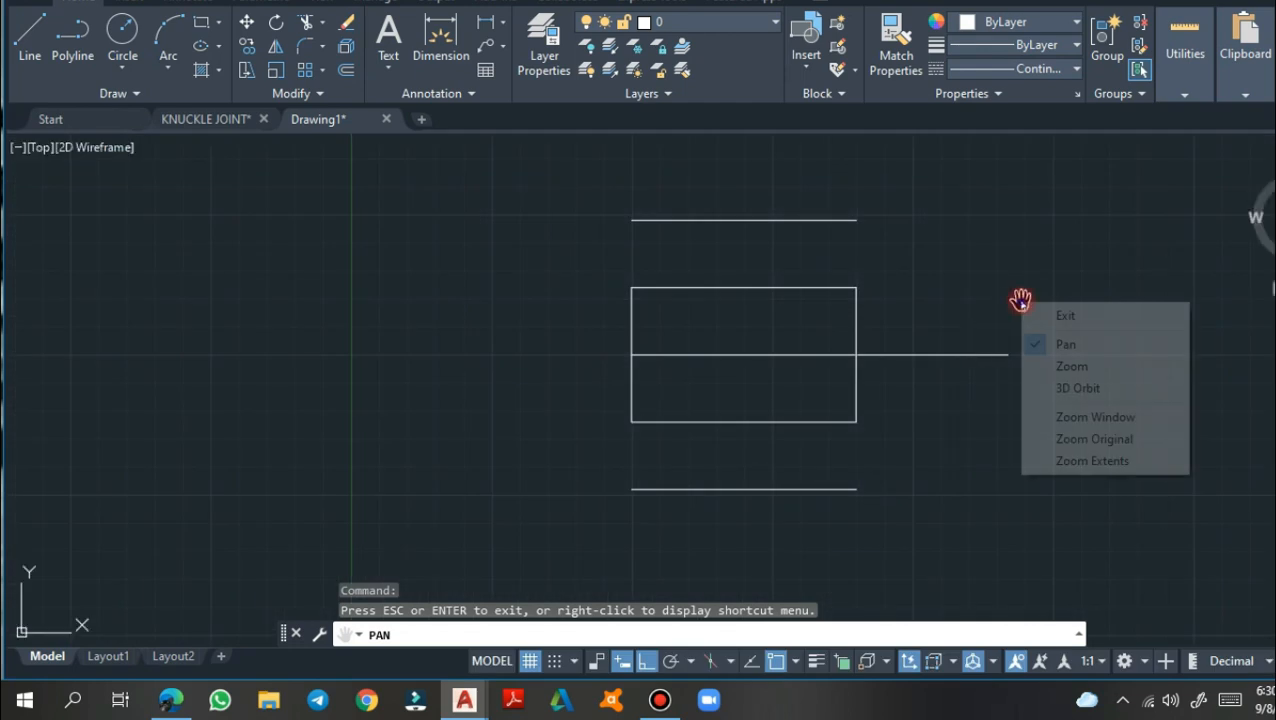
{"action": "left_click", "coordinate": [1090, 315]}
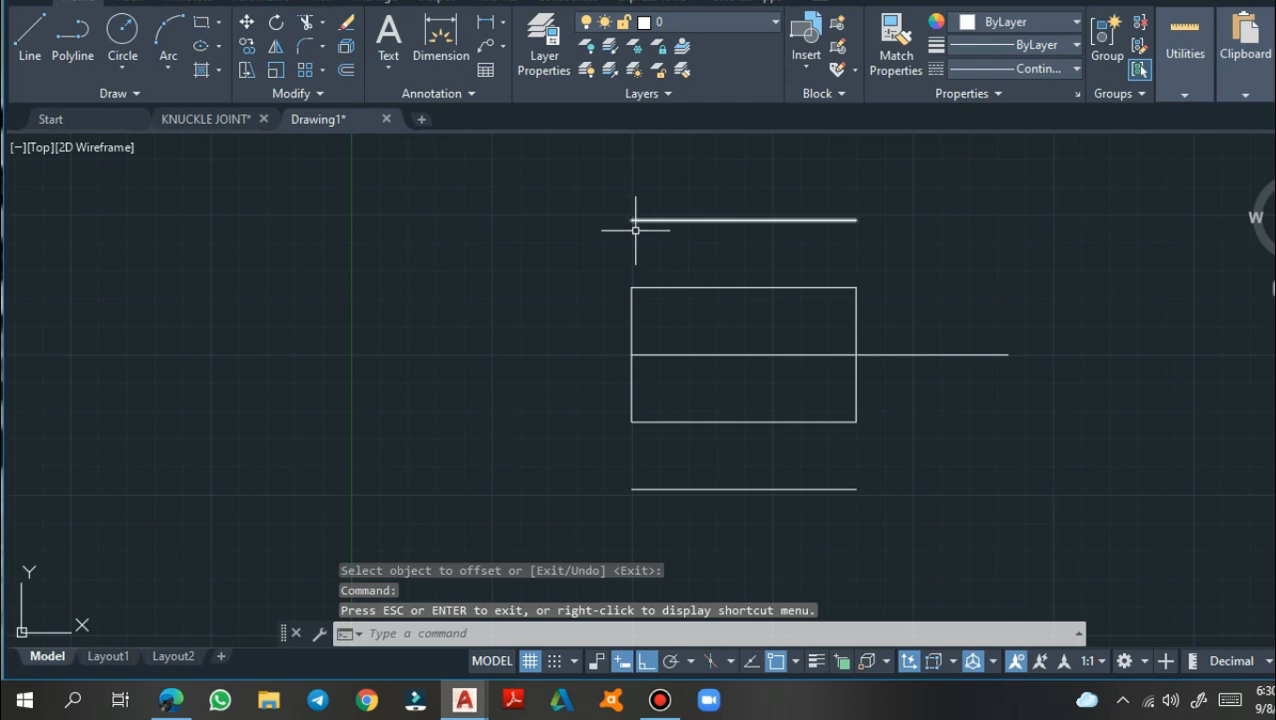
{"action": "left_click", "coordinate": [30, 40]}
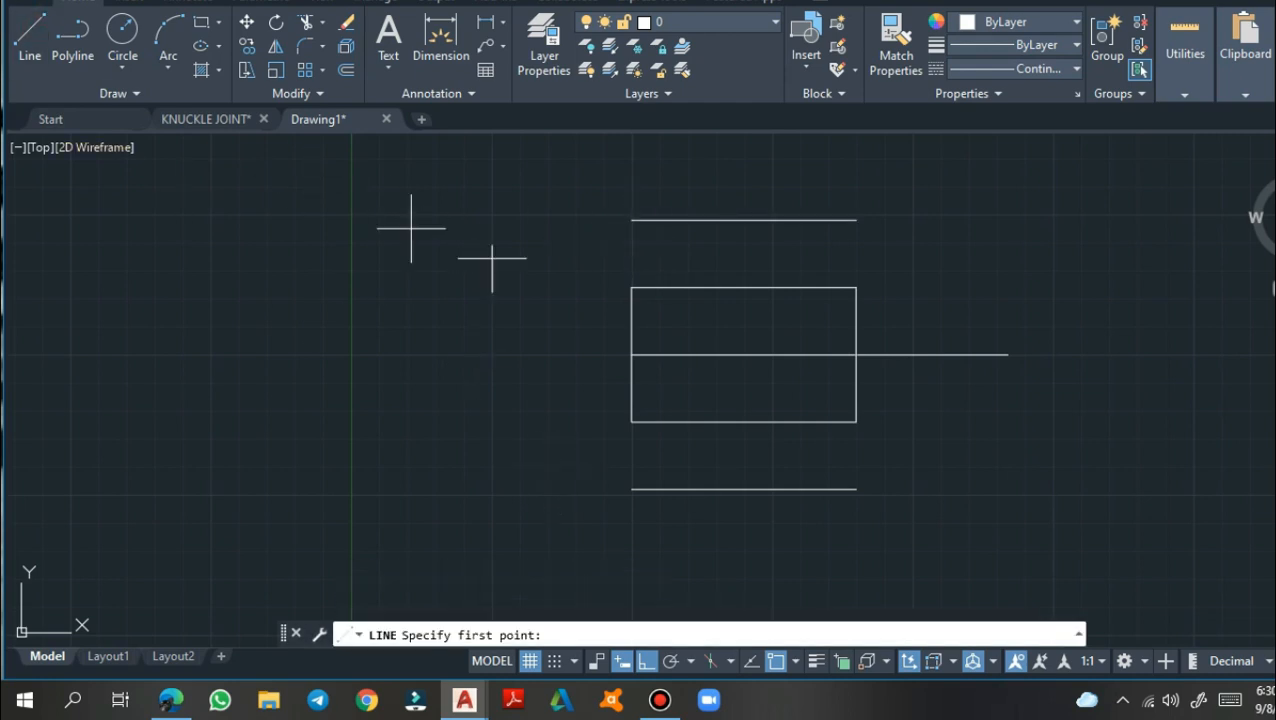
{"action": "left_click", "coordinate": [631, 220]}
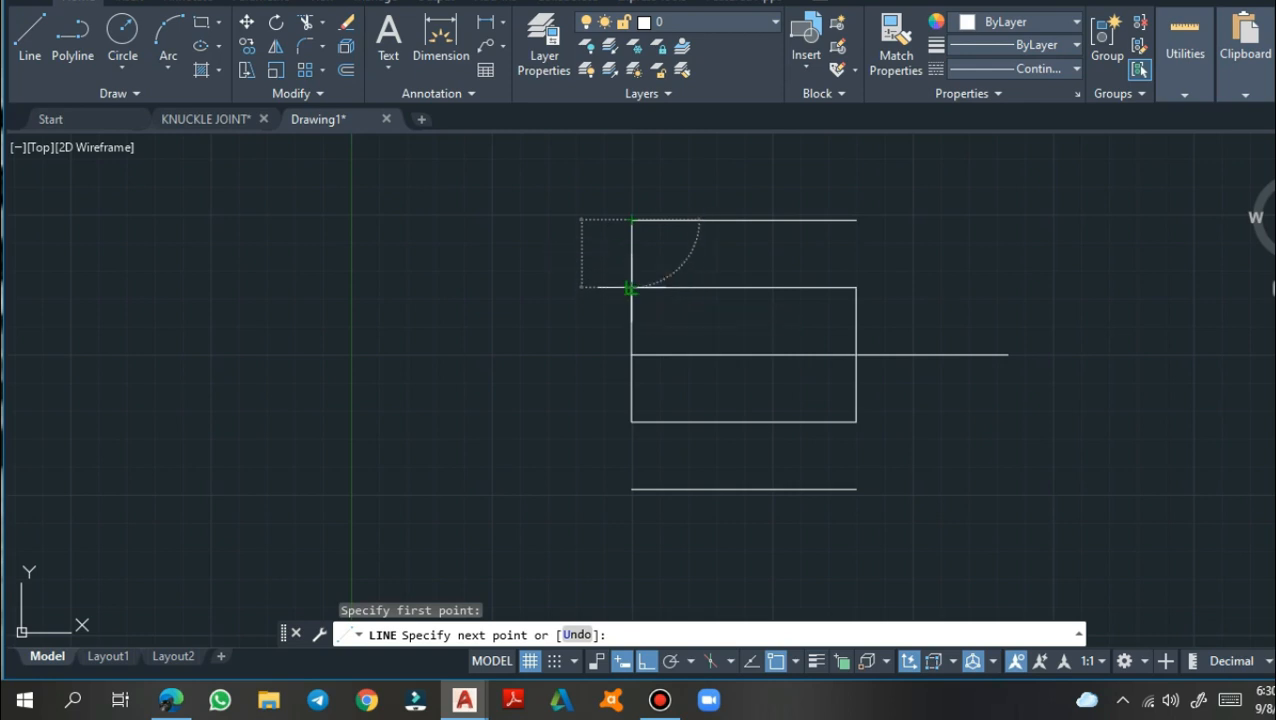
{"action": "left_click", "coordinate": [631, 288]}
{"action": "key", "text": "Return"}
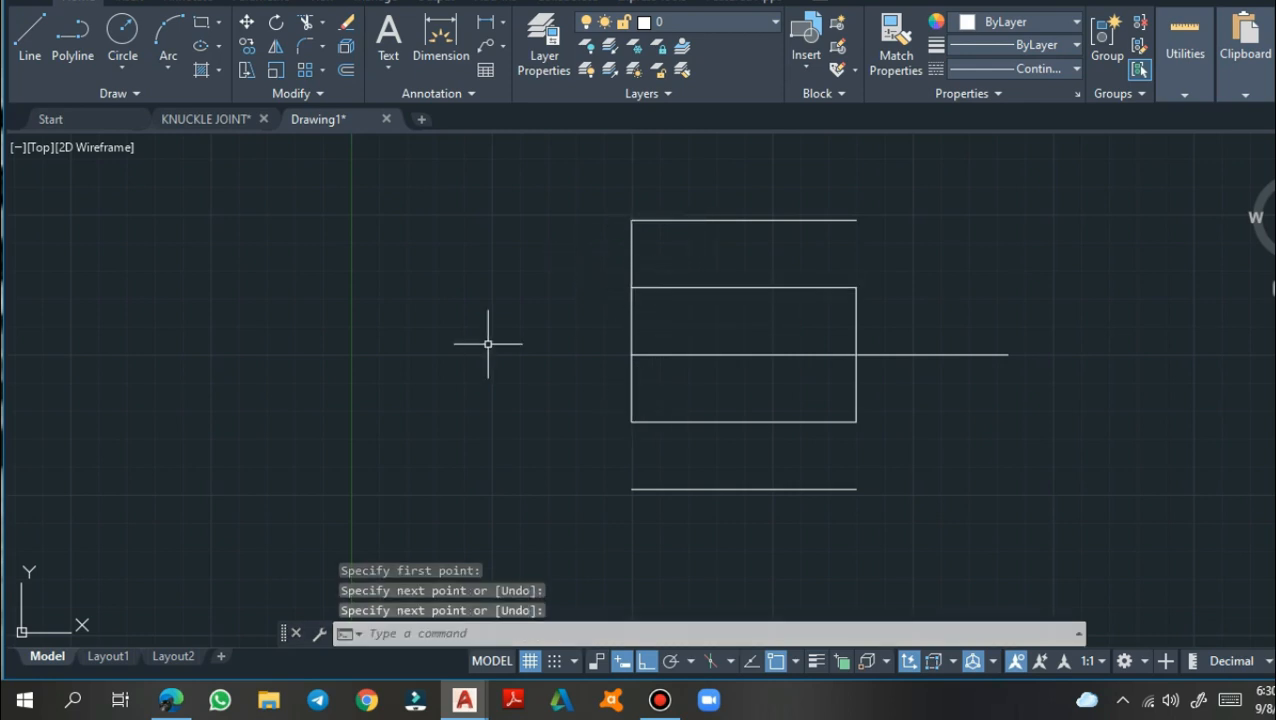
Draw a vertical line from the rectangle's lower-left corner to the left end of the lower offset line
{"action": "left_click", "coordinate": [30, 50]}
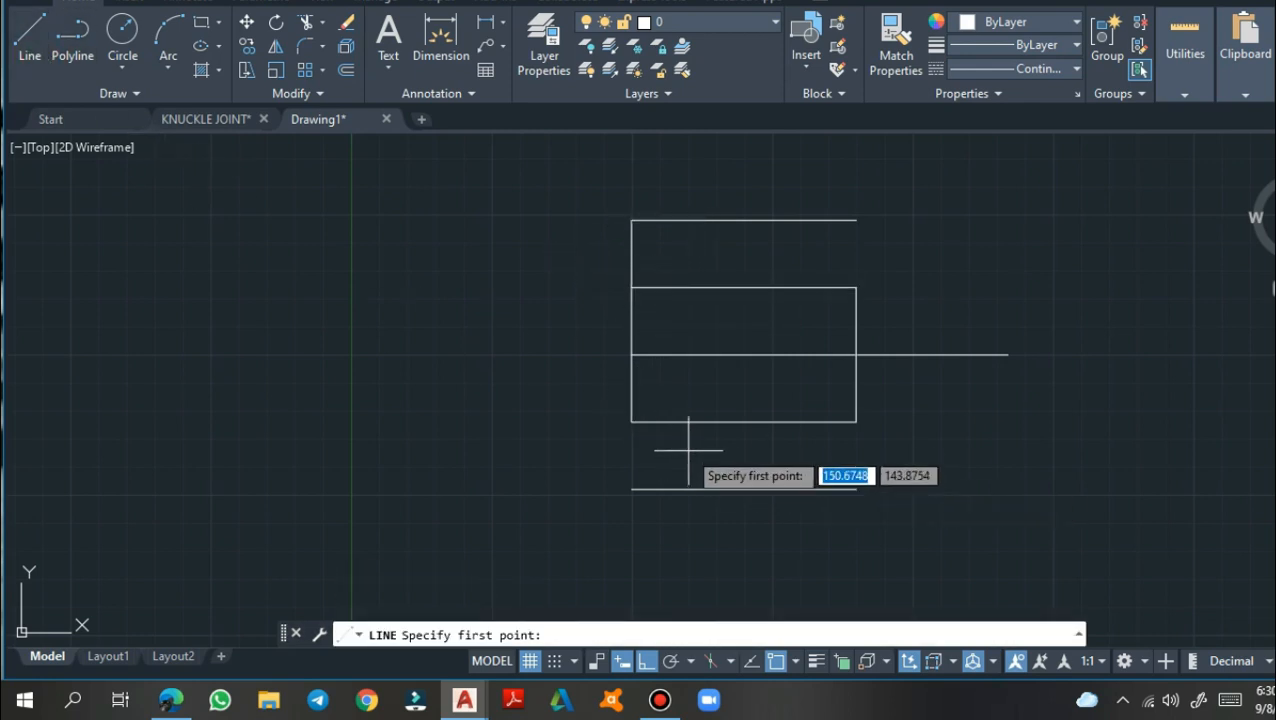
{"action": "left_click", "coordinate": [631, 421]}
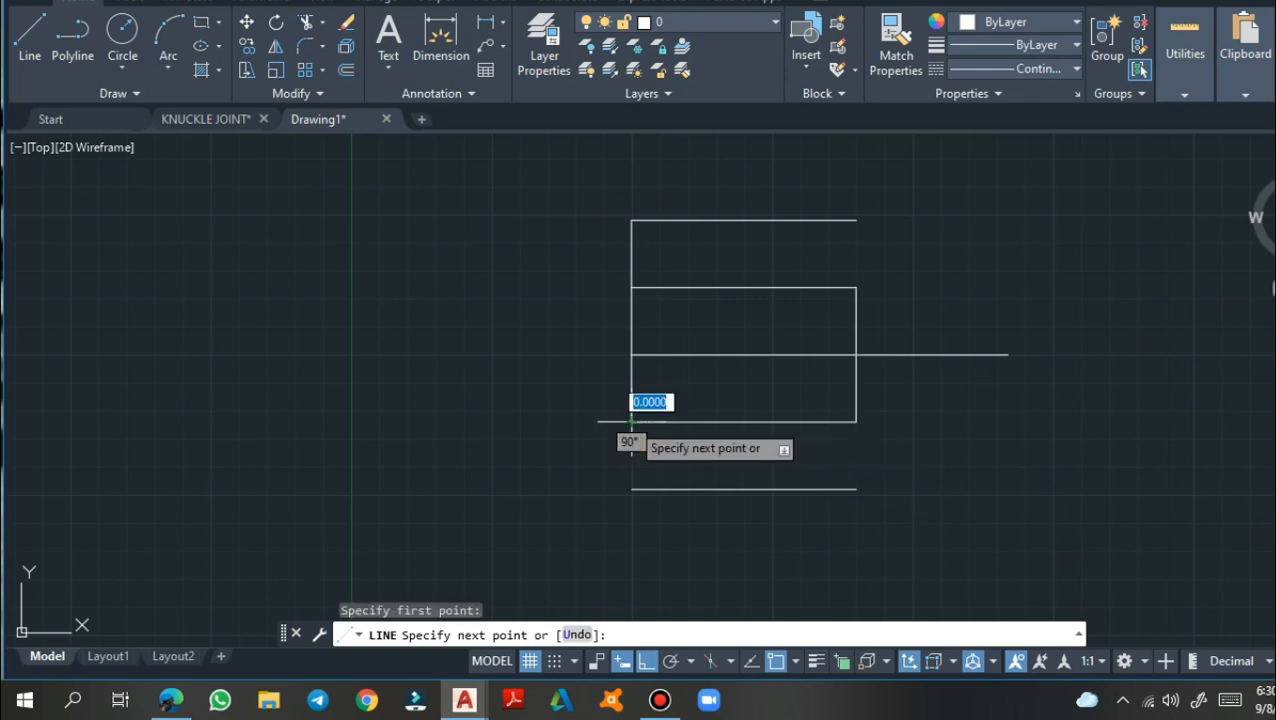
{"action": "left_click", "coordinate": [631, 489]}
{"action": "key", "text": "Return"}
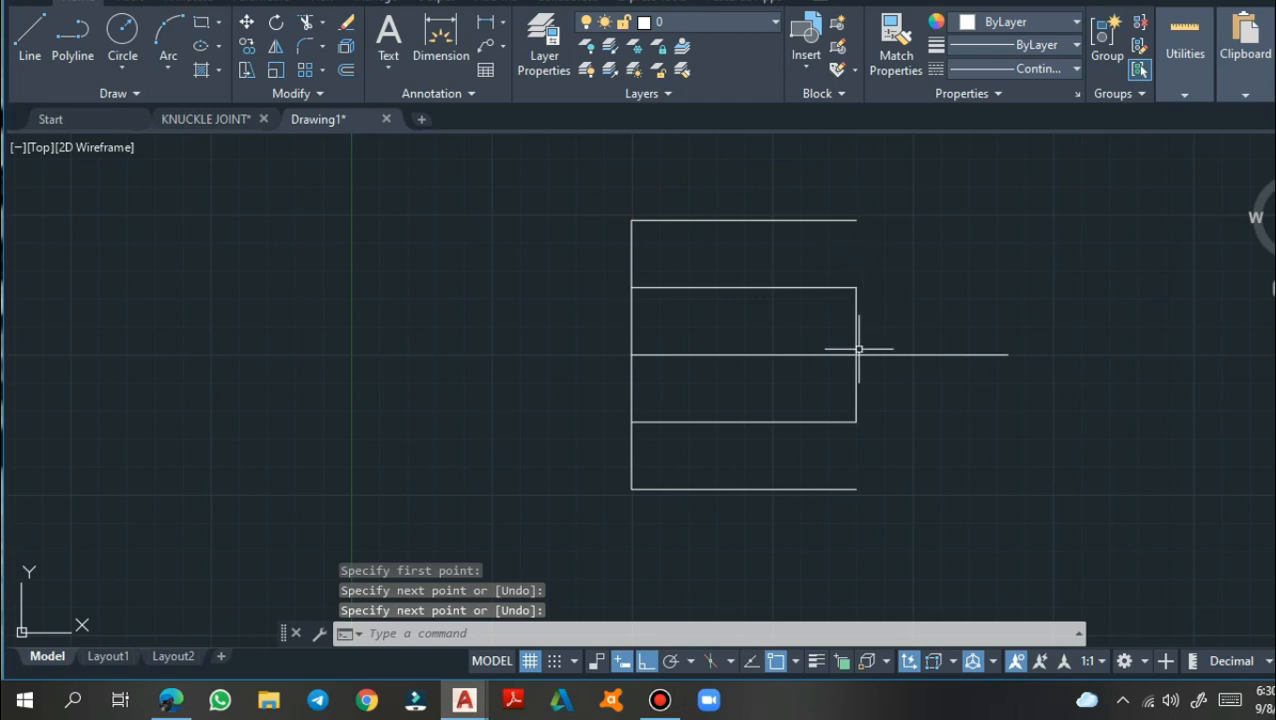
Draw a vertical line joining the right end of the upper offset line to the rectangle's upper-right corner
{"action": "left_click", "coordinate": [30, 45]}
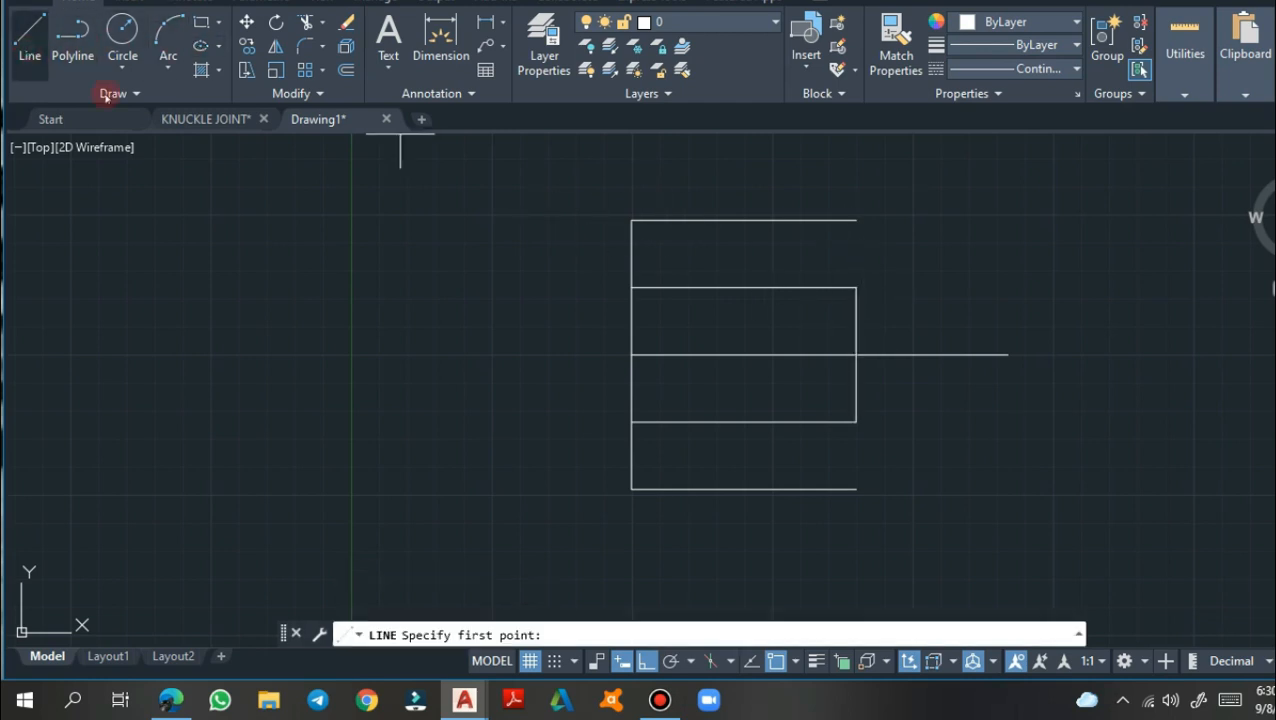
{"action": "left_click", "coordinate": [855, 222]}
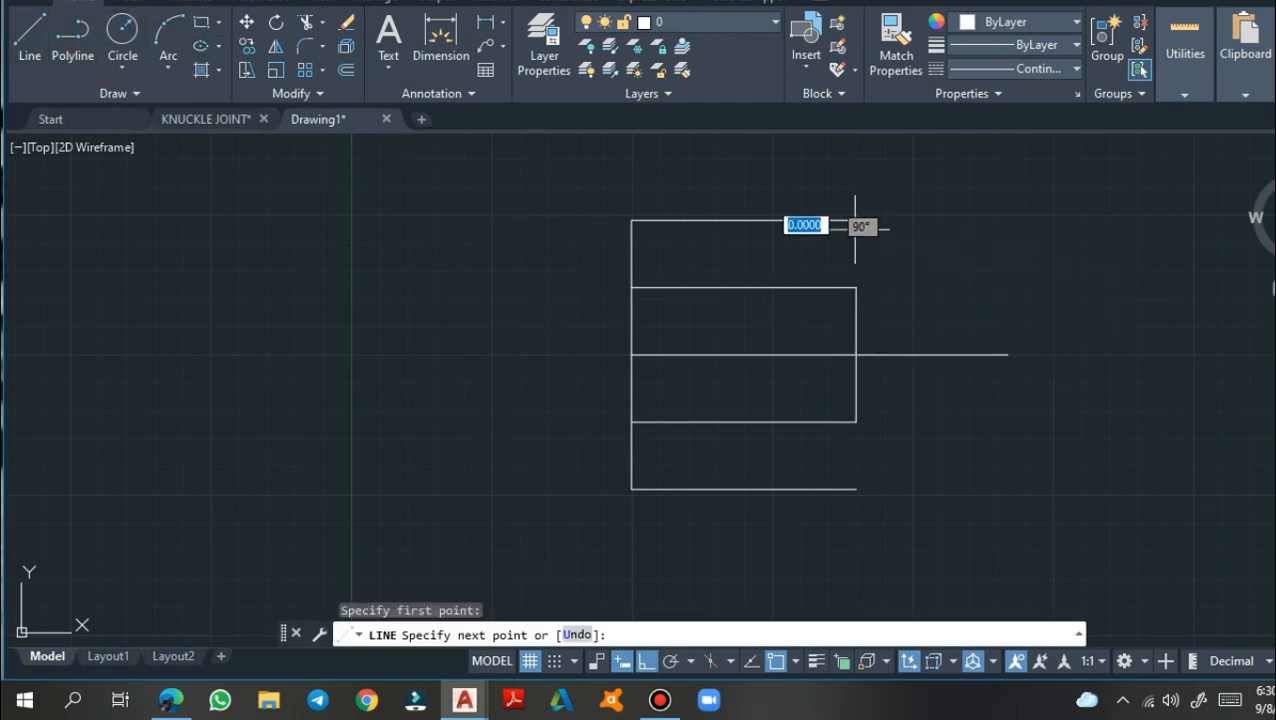
{"action": "left_click", "coordinate": [855, 288]}
{"action": "key", "text": "Return"}
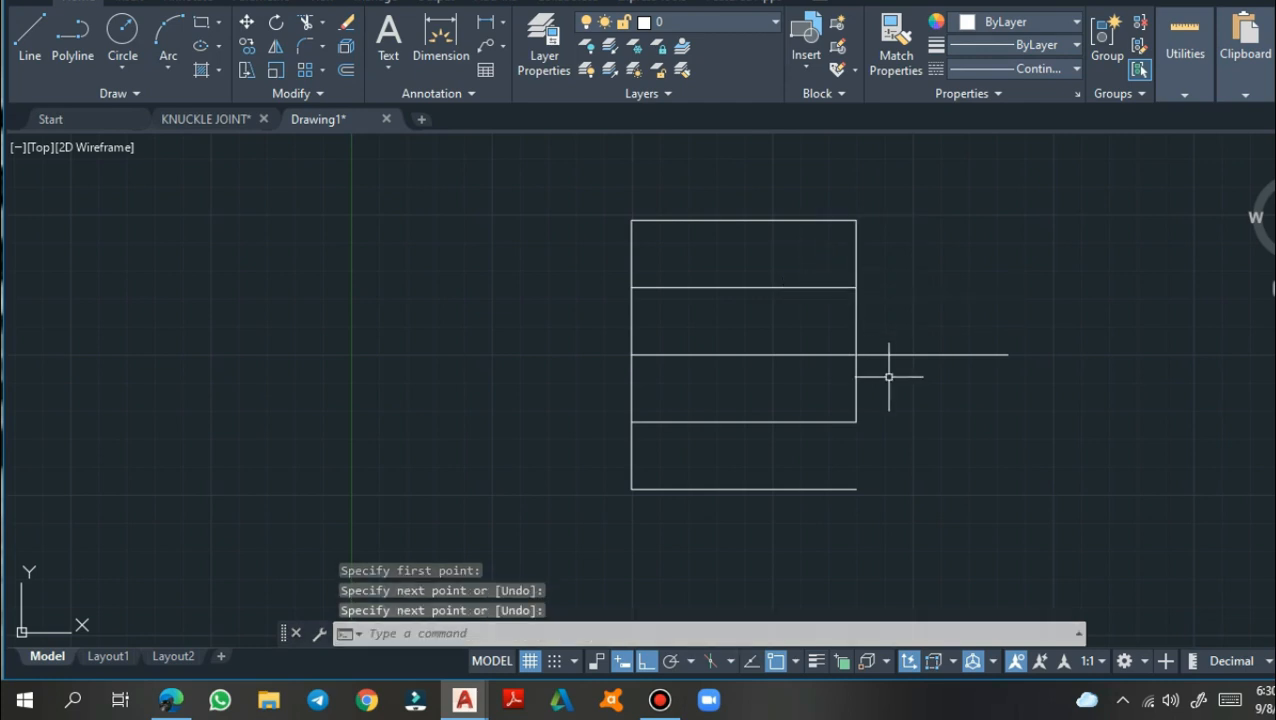
Draw a vertical line from the rectangle's lower-right corner to the right end of the lower offset line
{"action": "left_click", "coordinate": [38, 45]}
{"action": "left_click", "coordinate": [33, 45]}
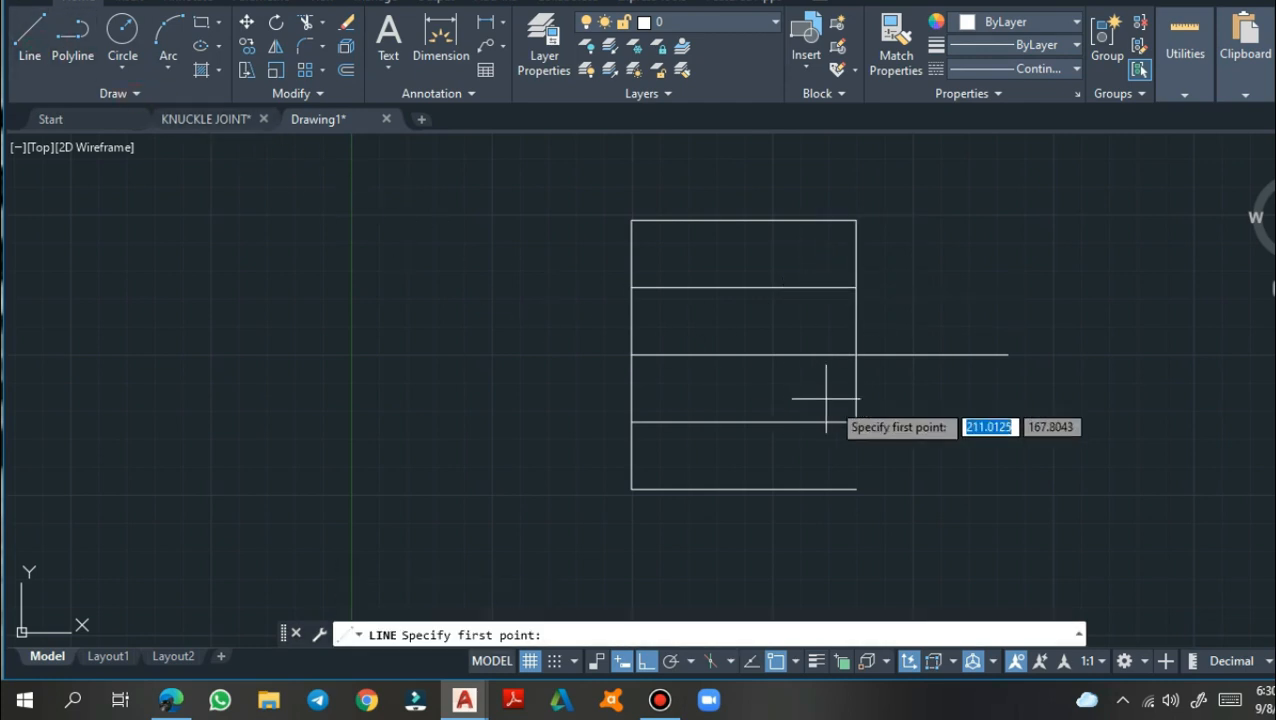
{"action": "left_click", "coordinate": [855, 422]}
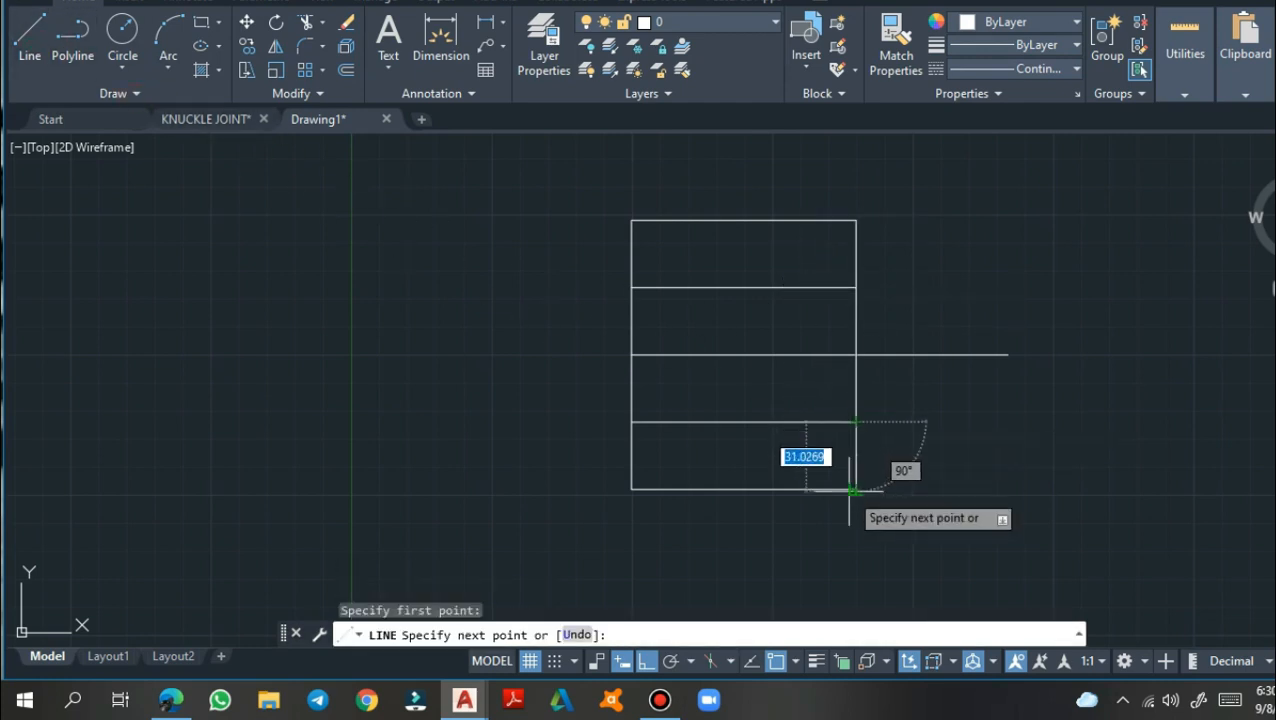
{"action": "left_click", "coordinate": [855, 489]}
{"action": "key", "text": "Return"}
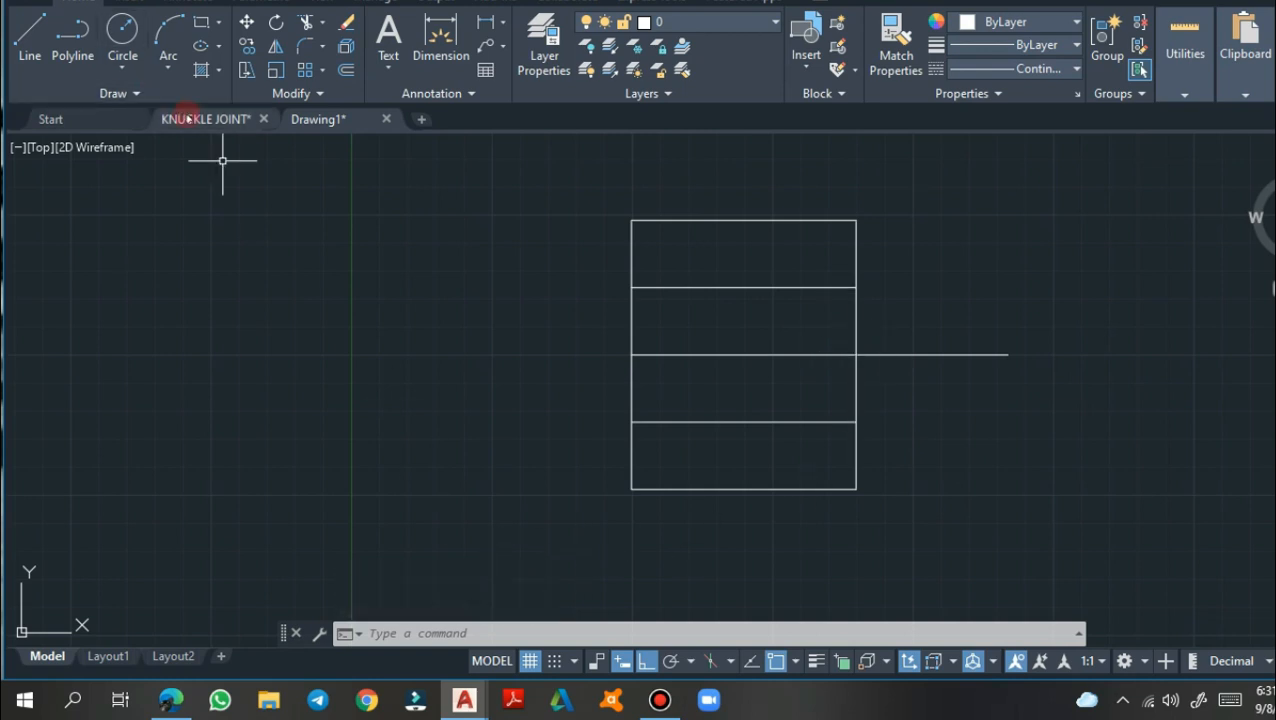
Check the KNUCKLE JOINT reference drawing, and in Drawing1 draw a 30-radius circle centred where the centre line crosses the rectangle's right edge
{"action": "left_click", "coordinate": [203, 121]}
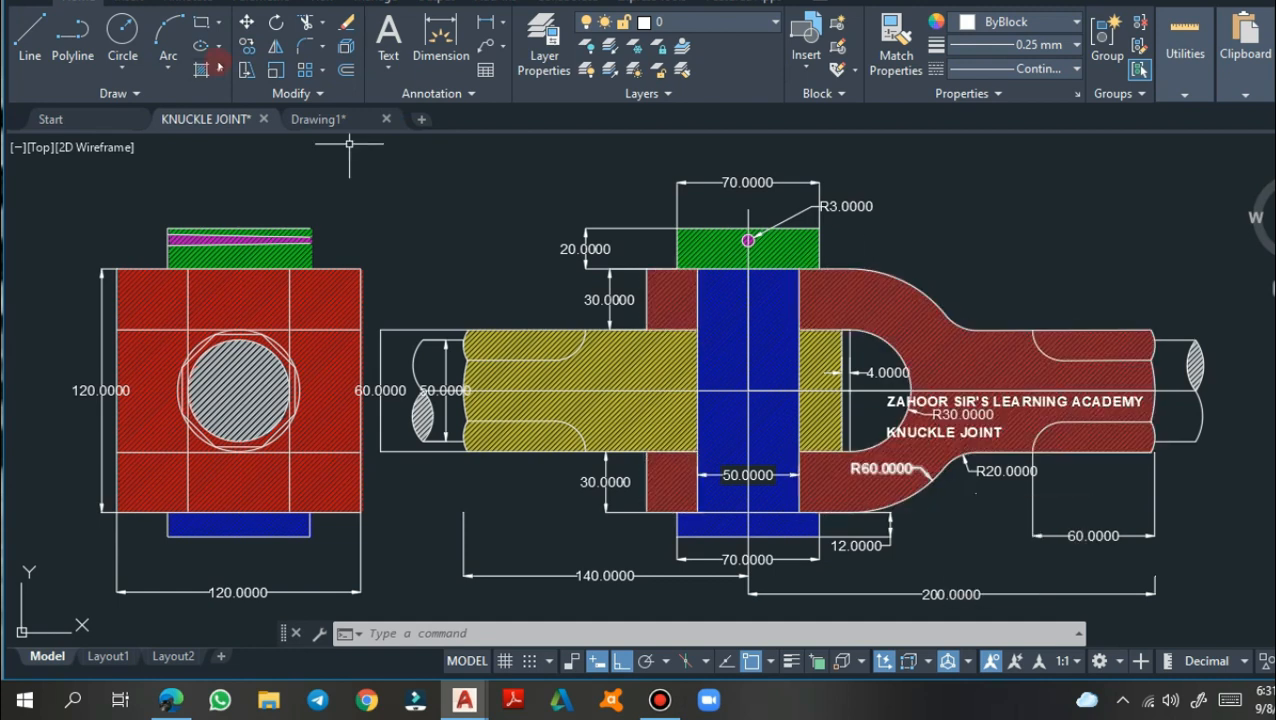
{"action": "left_click", "coordinate": [318, 119]}
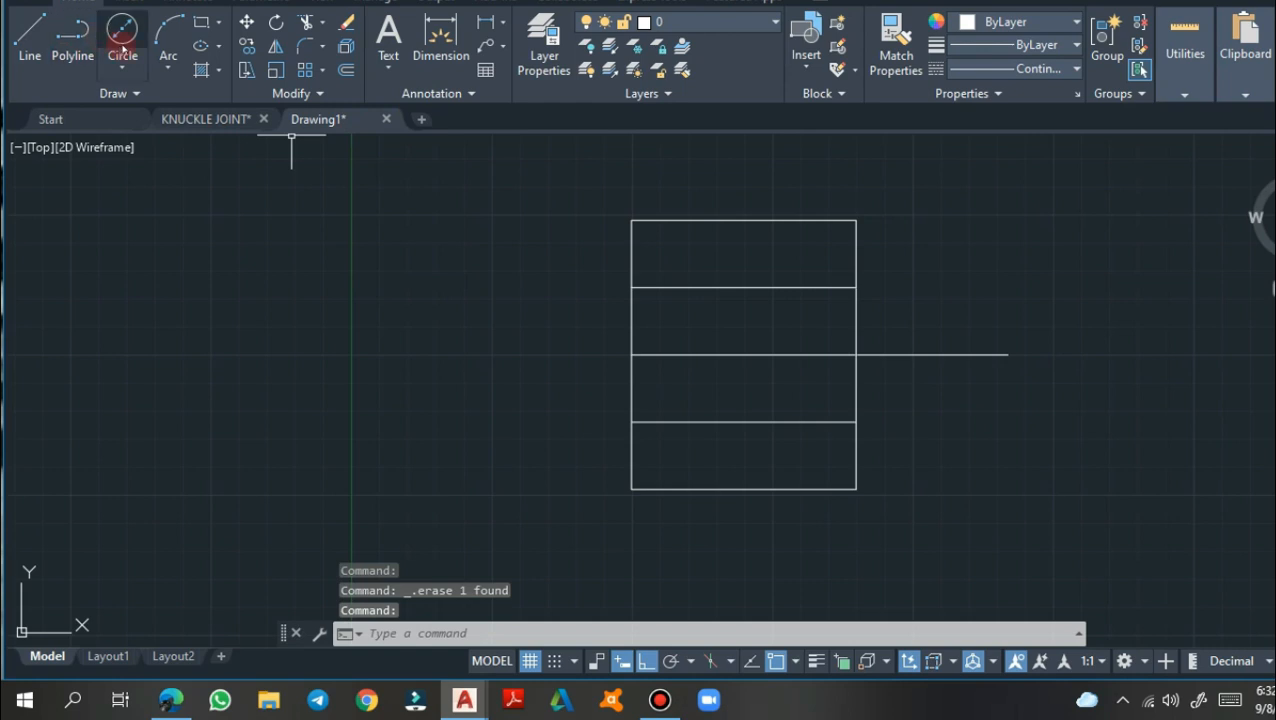
{"action": "left_click", "coordinate": [122, 40]}
{"action": "left_click", "coordinate": [131, 70]}
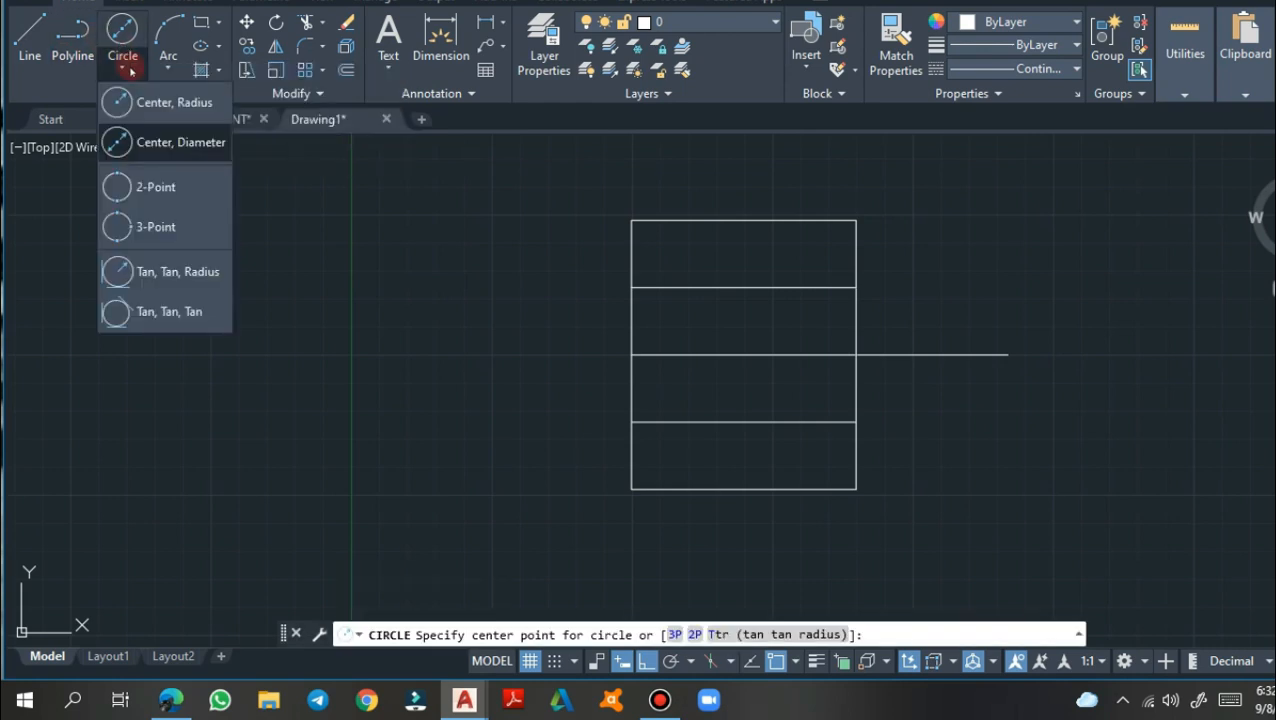
{"action": "left_click", "coordinate": [182, 104]}
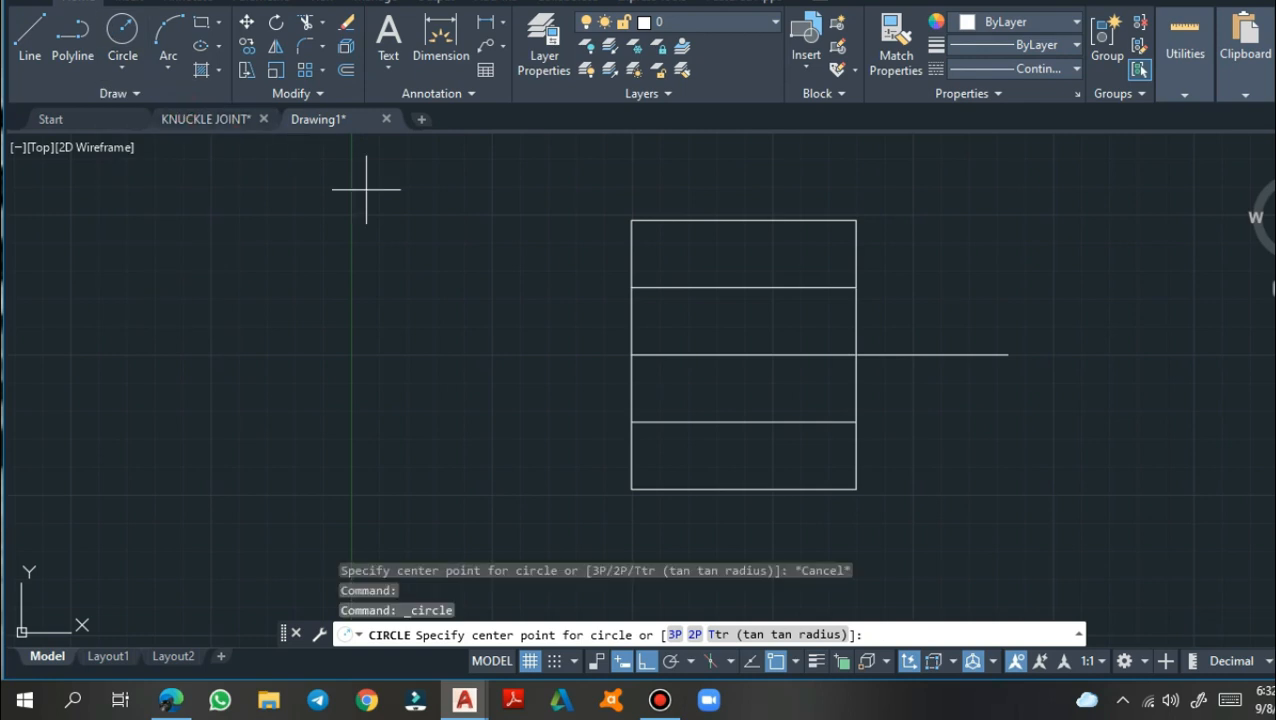
{"action": "left_click", "coordinate": [856, 354]}
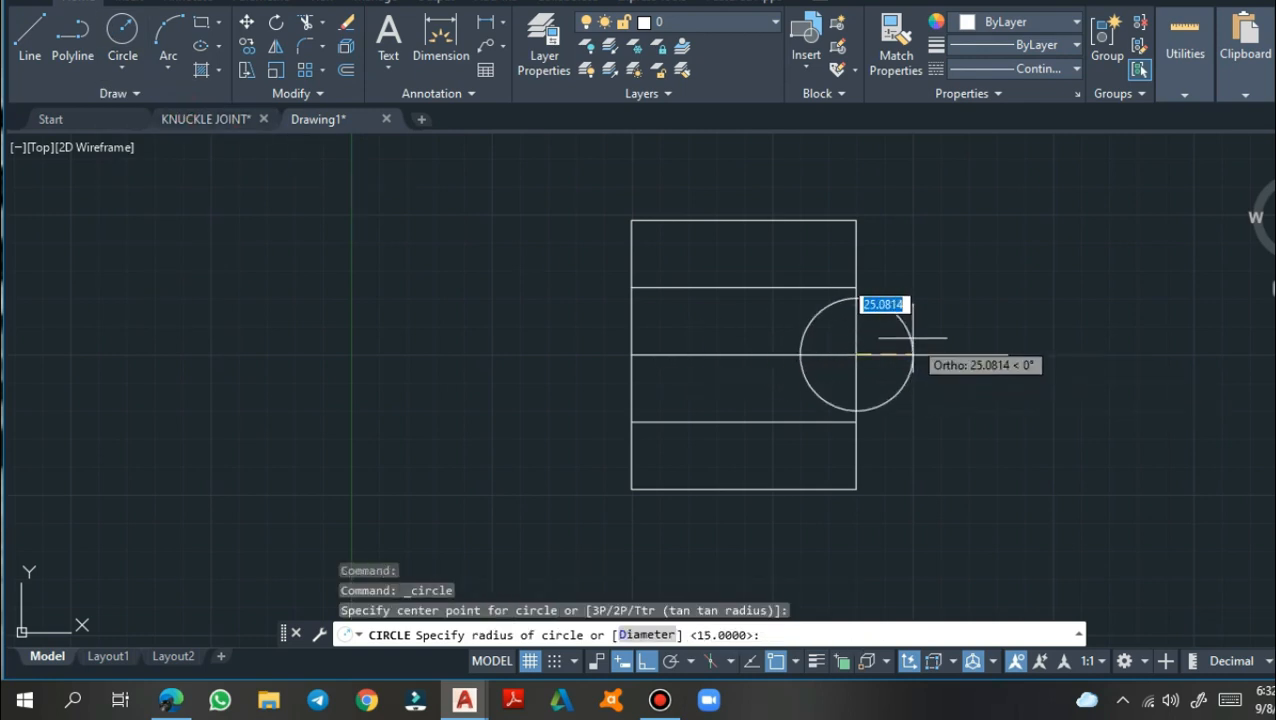
{"action": "type", "text": "30"}
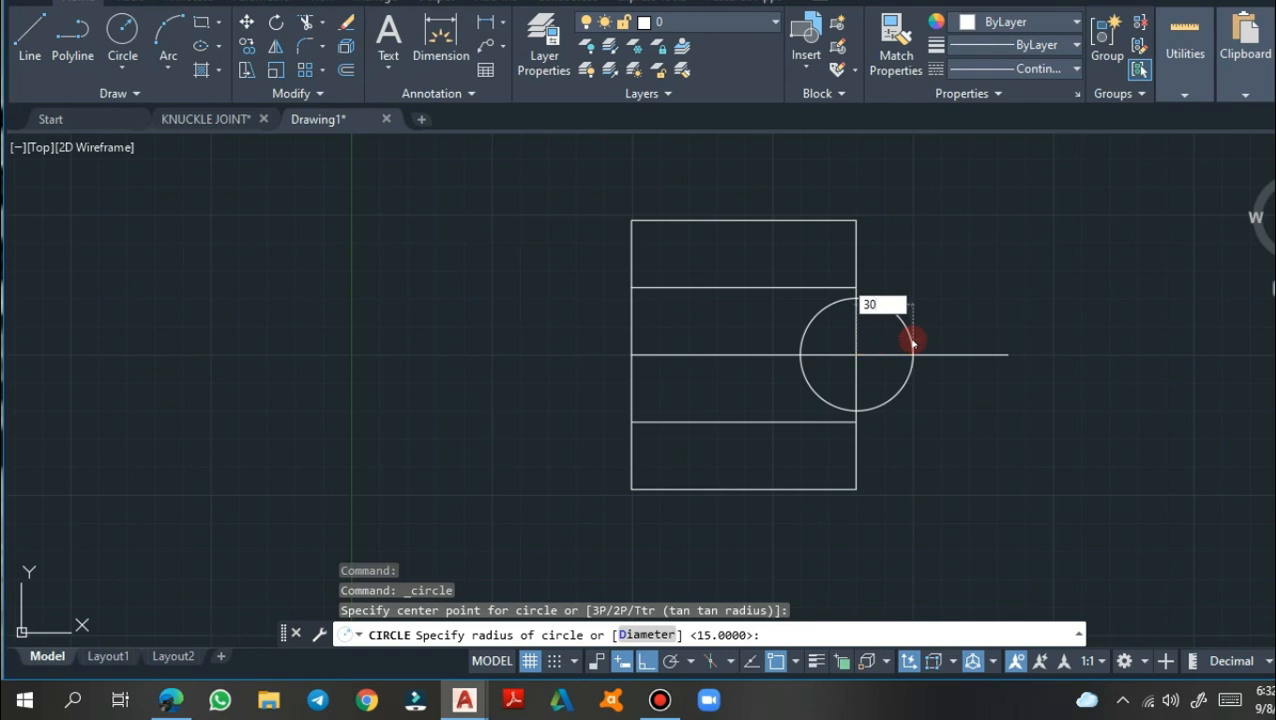
{"action": "key", "text": "Return"}
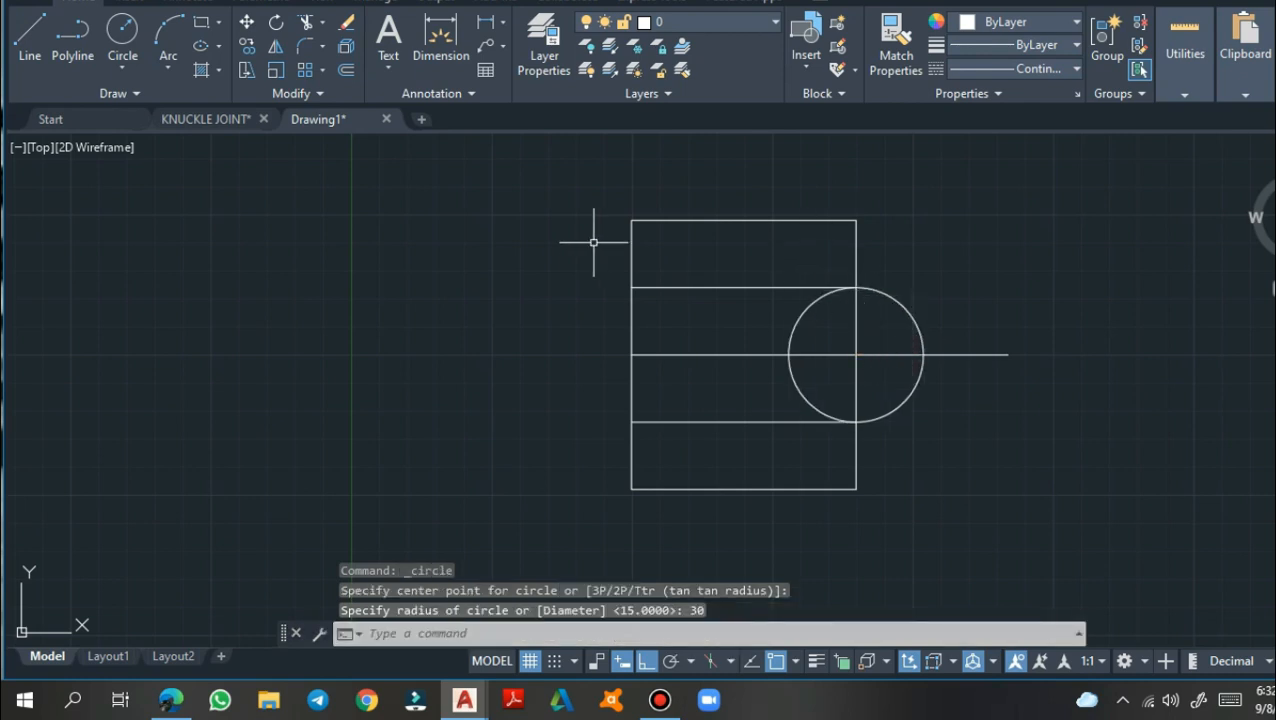
Draw a concentric circle of radius 60 around the 30-radius circle
{"action": "type", "text": "c"}
{"action": "key", "text": "Return"}
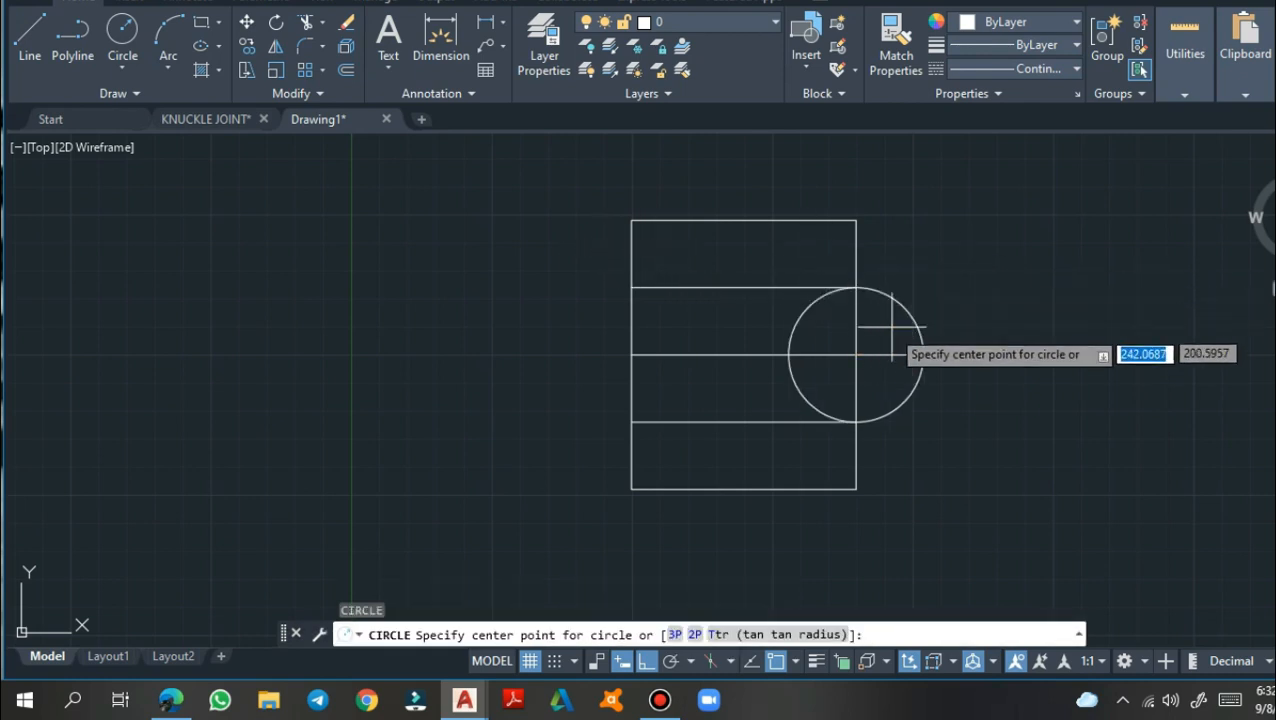
{"action": "left_click", "coordinate": [856, 354]}
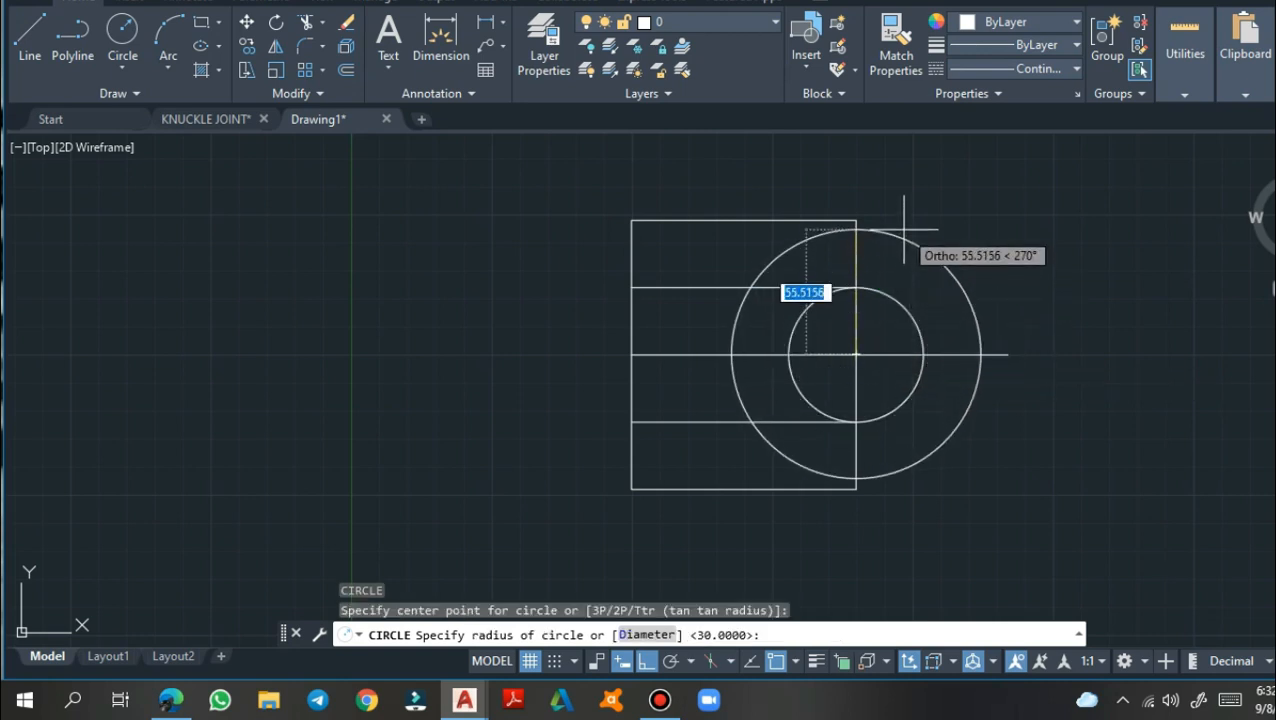
{"action": "type", "text": "60"}
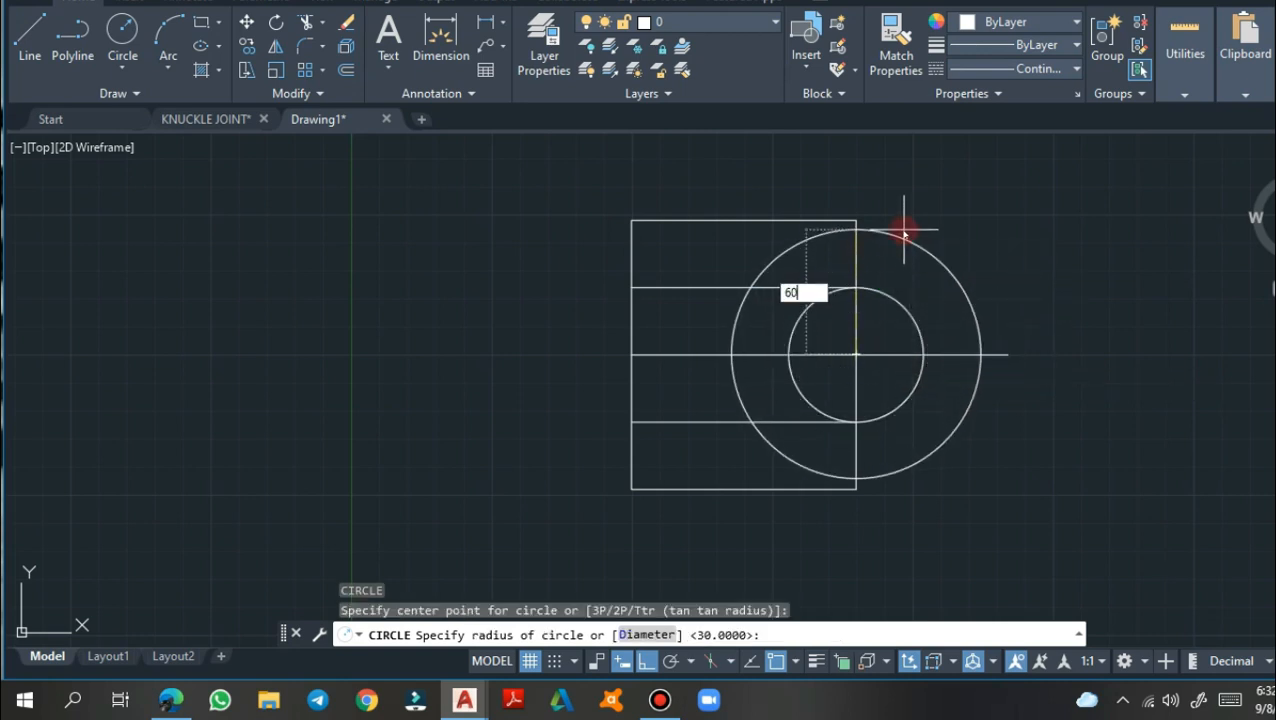
{"action": "key", "text": "Return"}
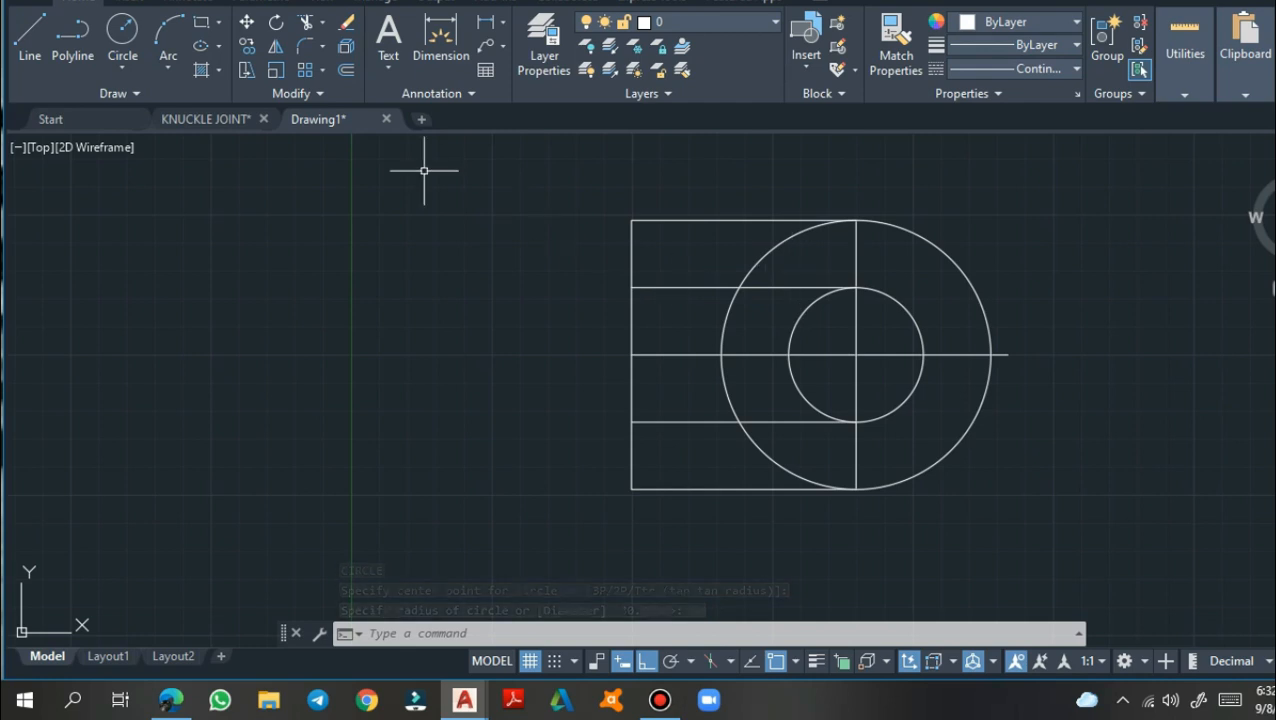
Trim away the left halves of both concentric circles, keeping only the arcs that round the fork's right end
{"action": "left_click", "coordinate": [323, 24]}
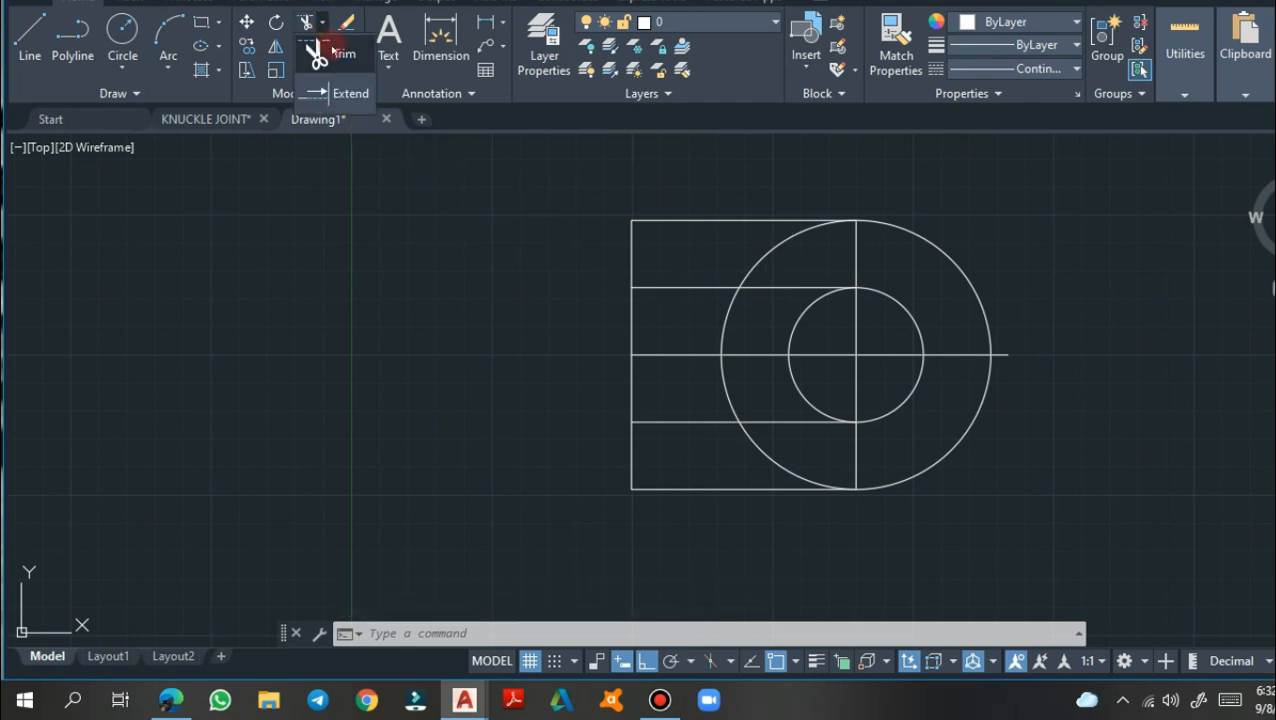
{"action": "left_click", "coordinate": [320, 57]}
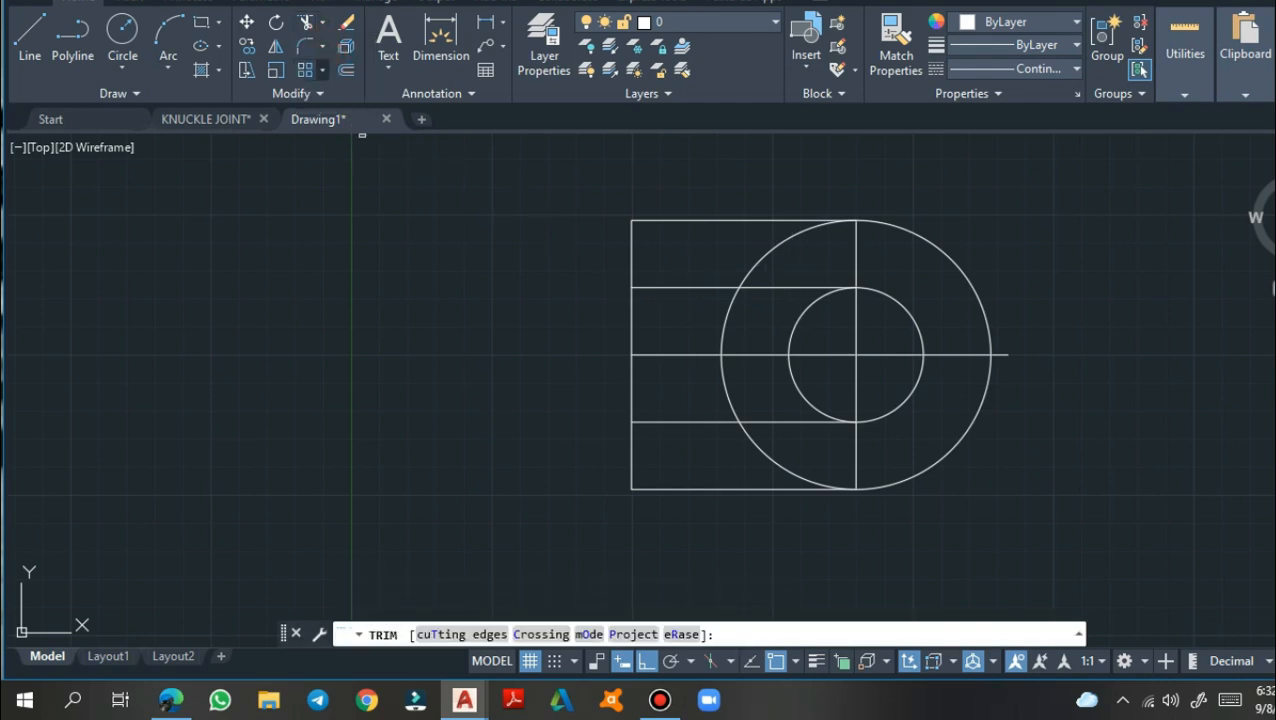
{"action": "left_click", "coordinate": [797, 238]}
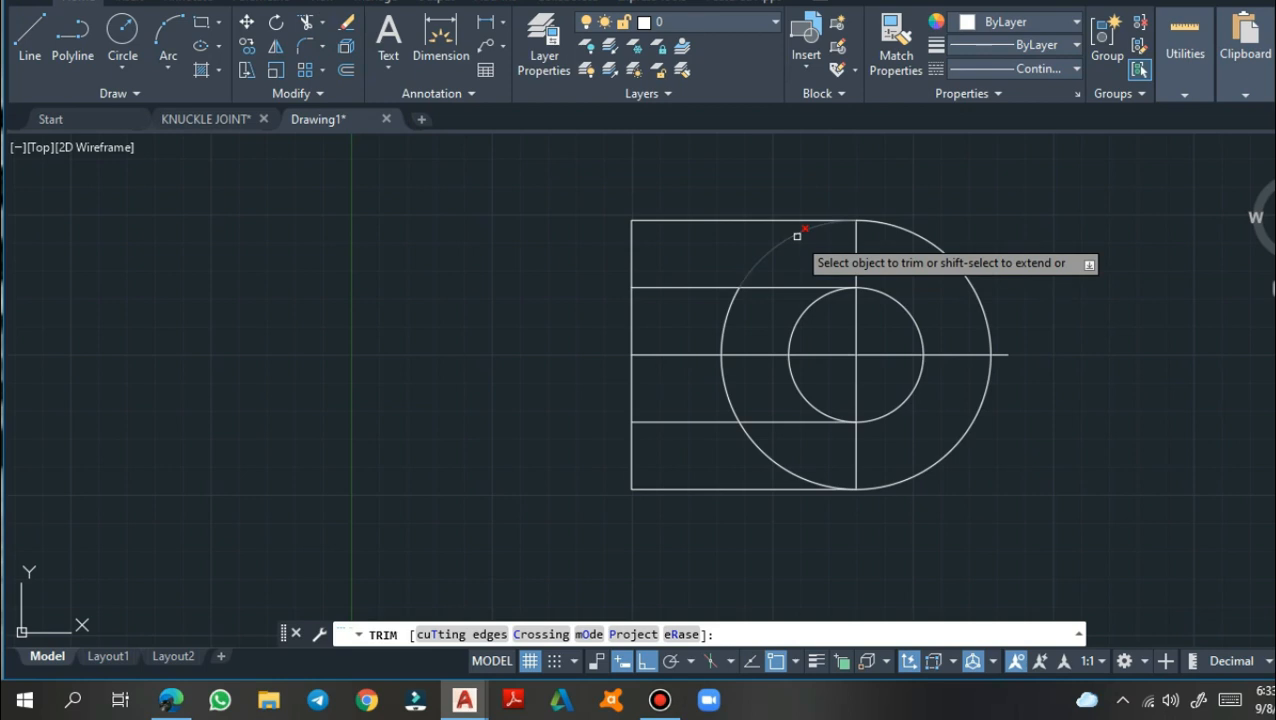
{"action": "left_click", "coordinate": [733, 324]}
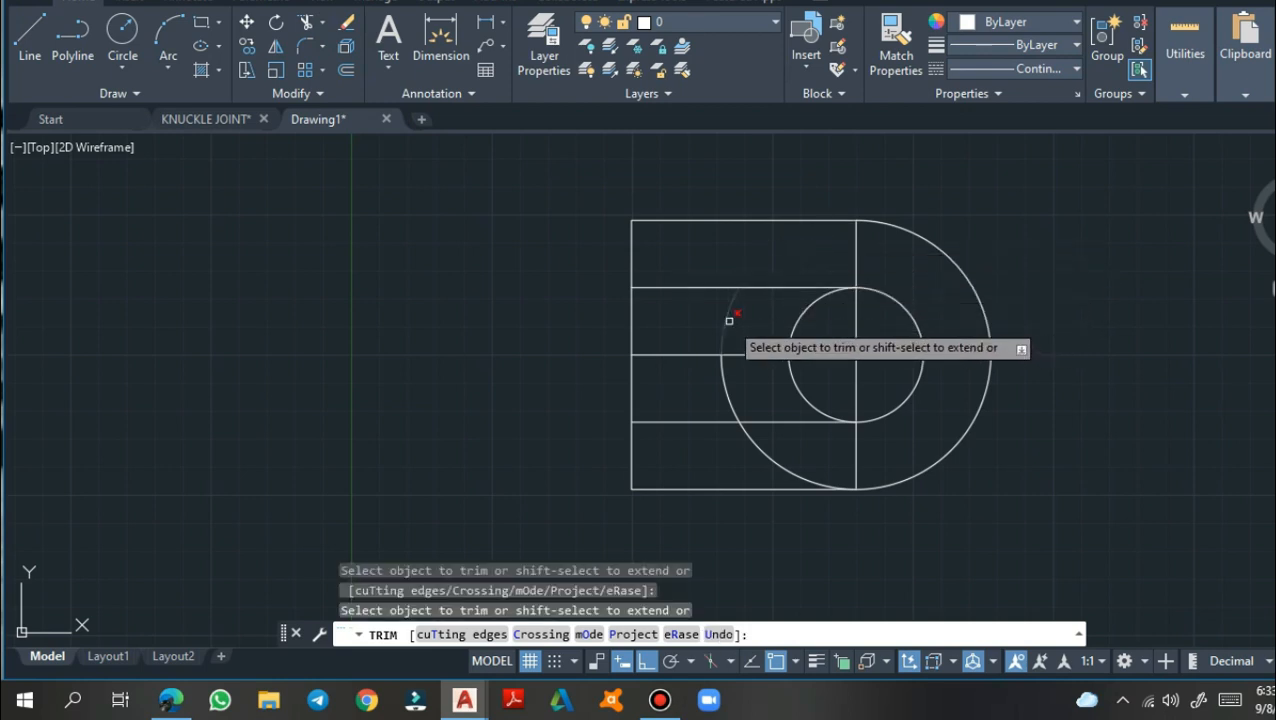
{"action": "left_click", "coordinate": [729, 401]}
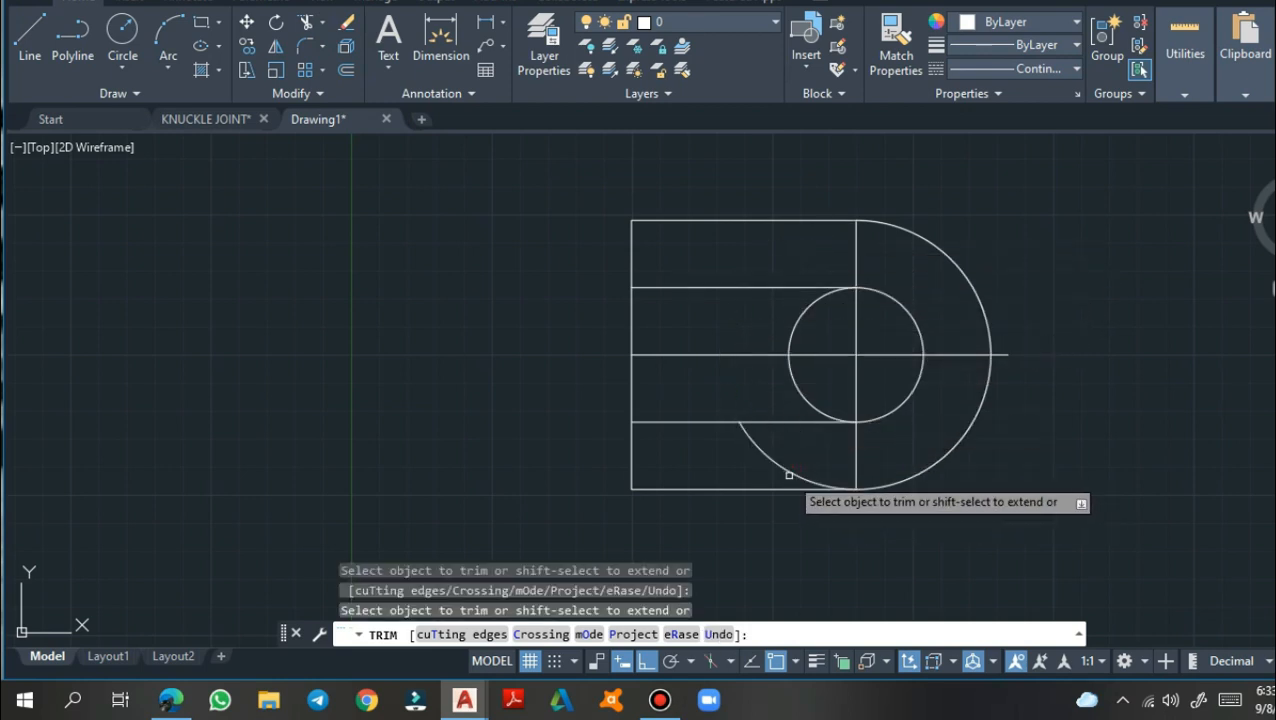
{"action": "left_click", "coordinate": [790, 475]}
{"action": "left_click", "coordinate": [808, 396]}
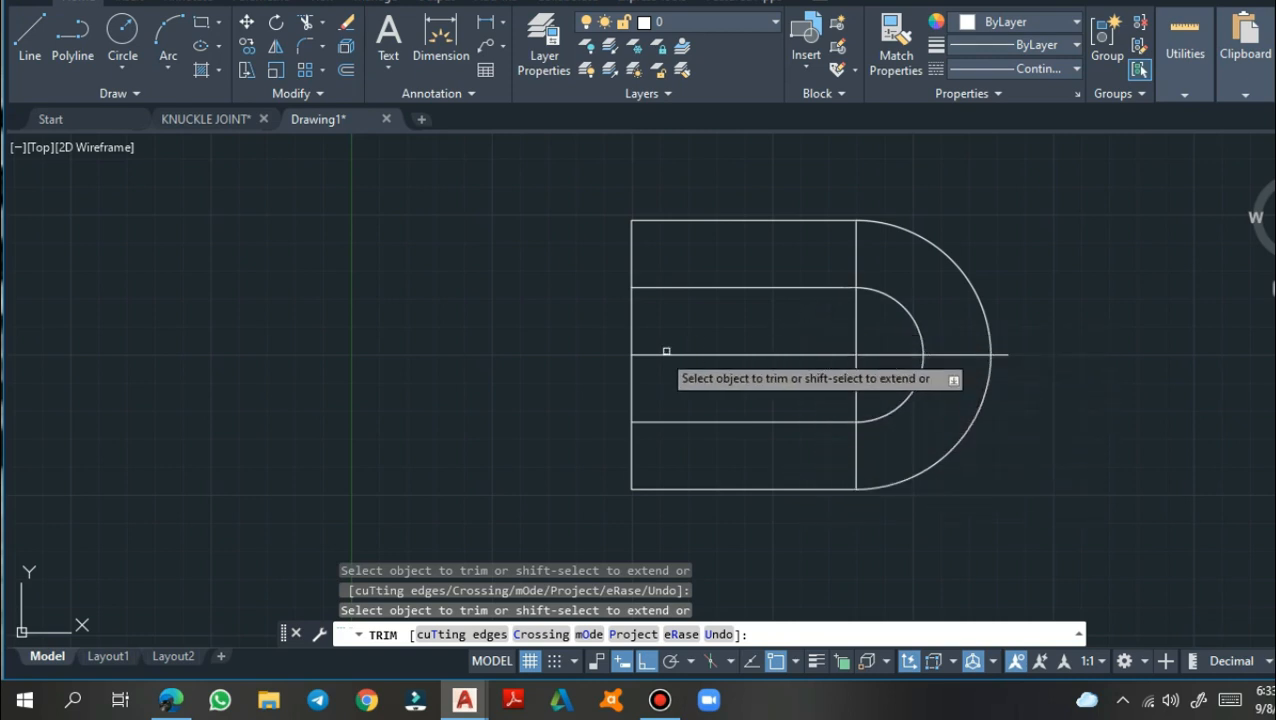
Trim the left vertical edge between the two inner horizontal lines, above and below the centre line, to open the fork
{"action": "left_click", "coordinate": [632, 316]}
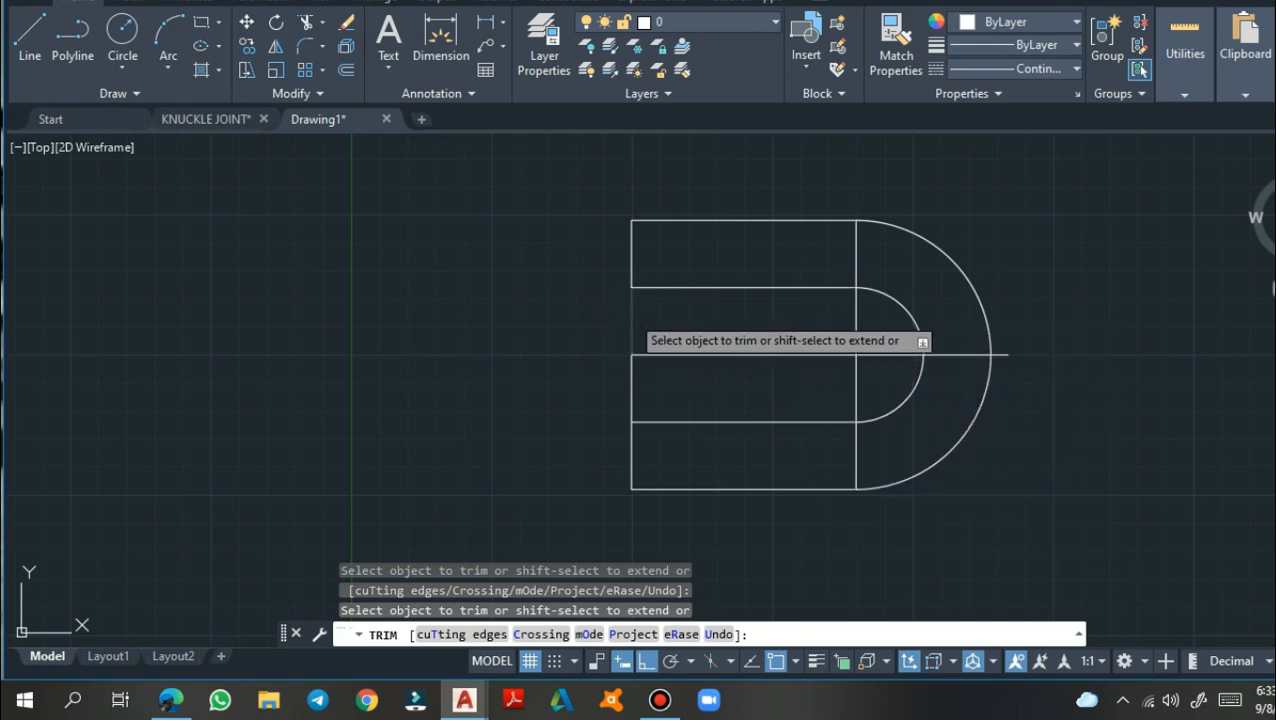
{"action": "left_click", "coordinate": [629, 379]}
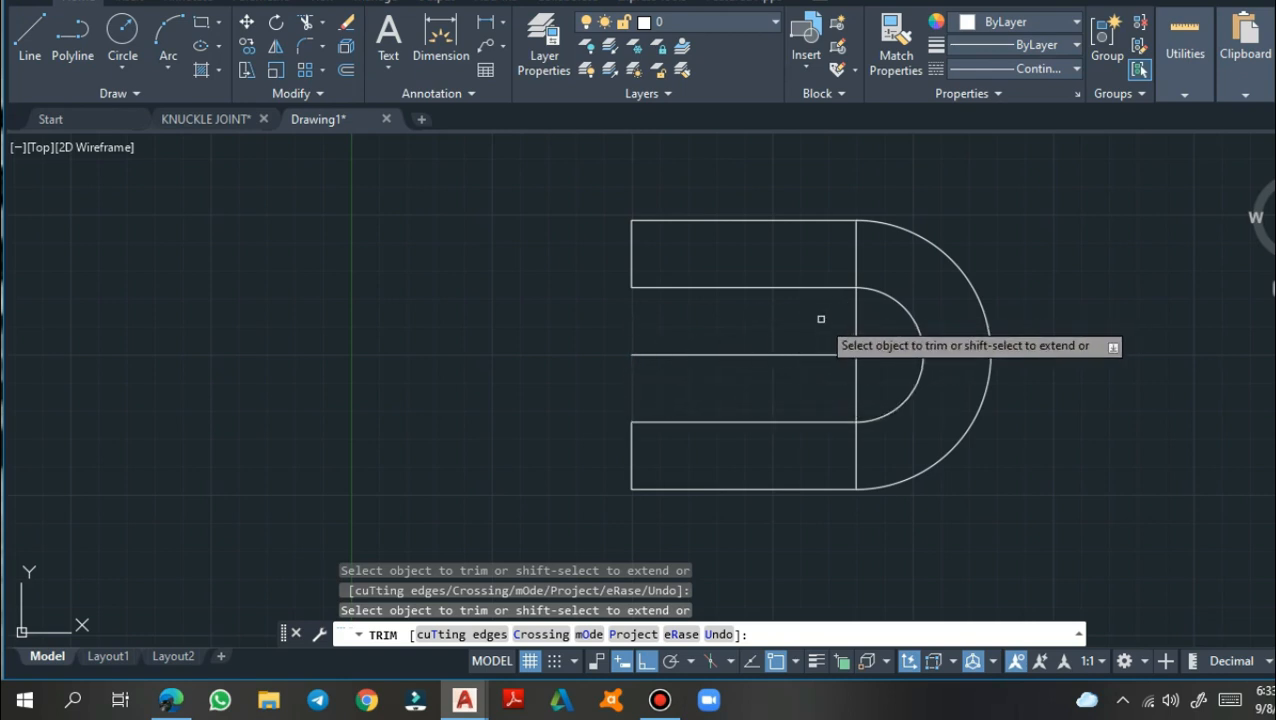
Check the KNUCKLE JOINT reference, and in Drawing1 draw a line 50 along the centre line from its left end, continued vertically across the fork's full height
{"action": "key", "text": "Return"}
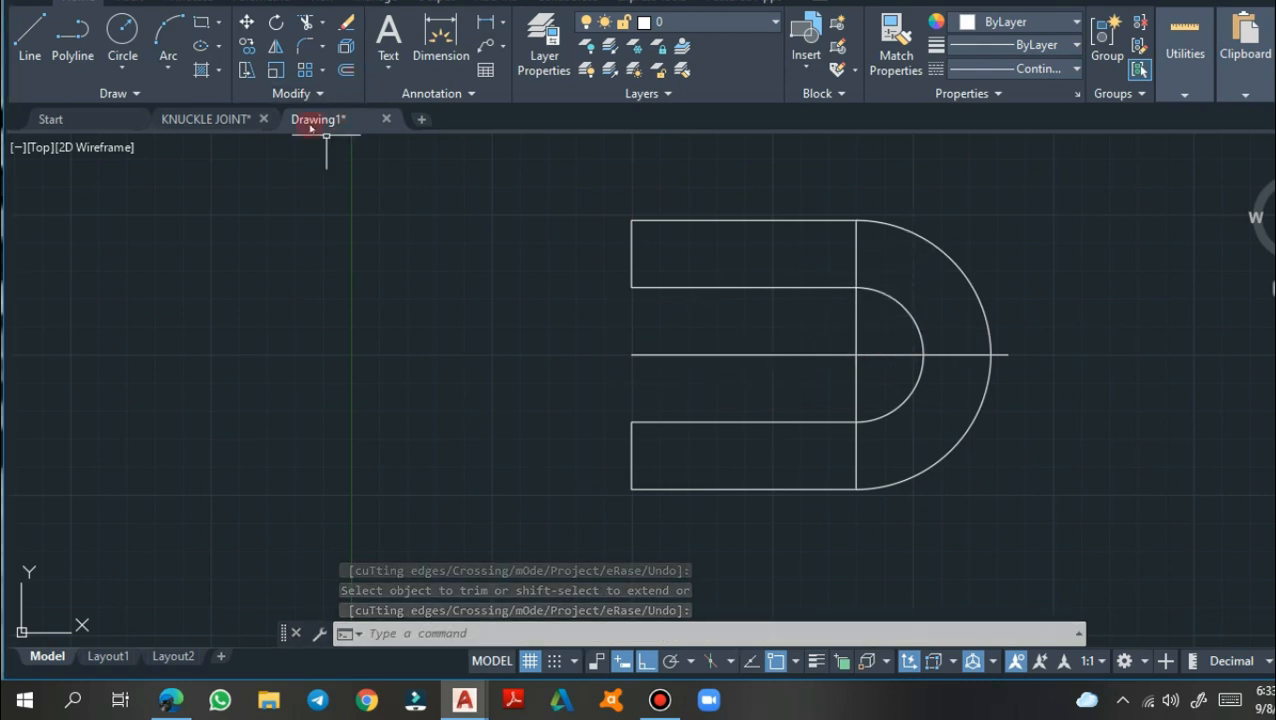
{"action": "left_click", "coordinate": [242, 119]}
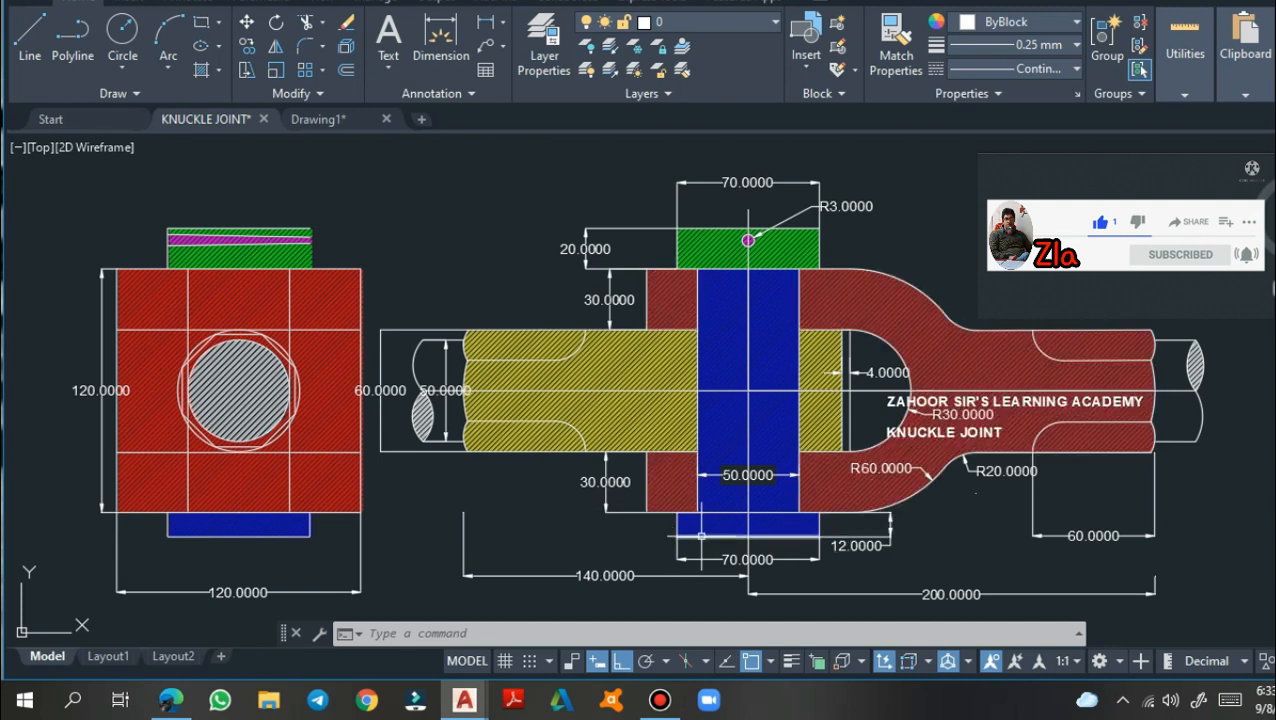
{"action": "left_click", "coordinate": [356, 119]}
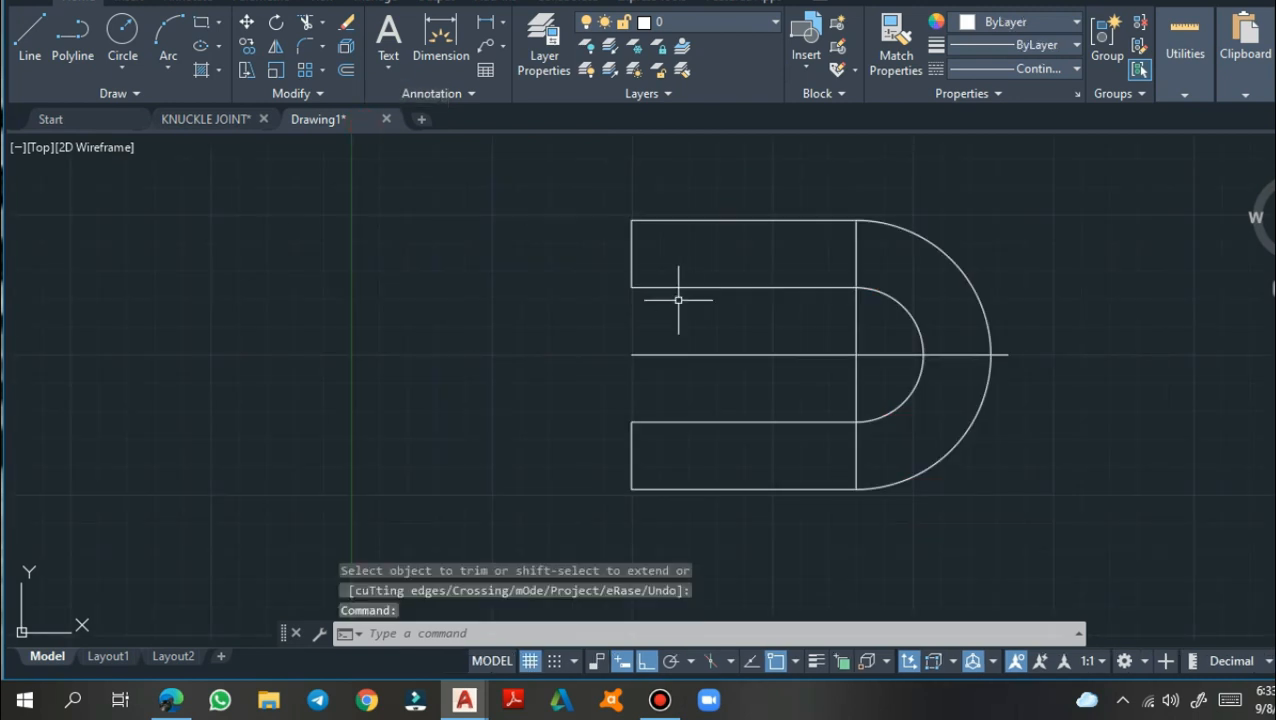
{"action": "left_click", "coordinate": [38, 62]}
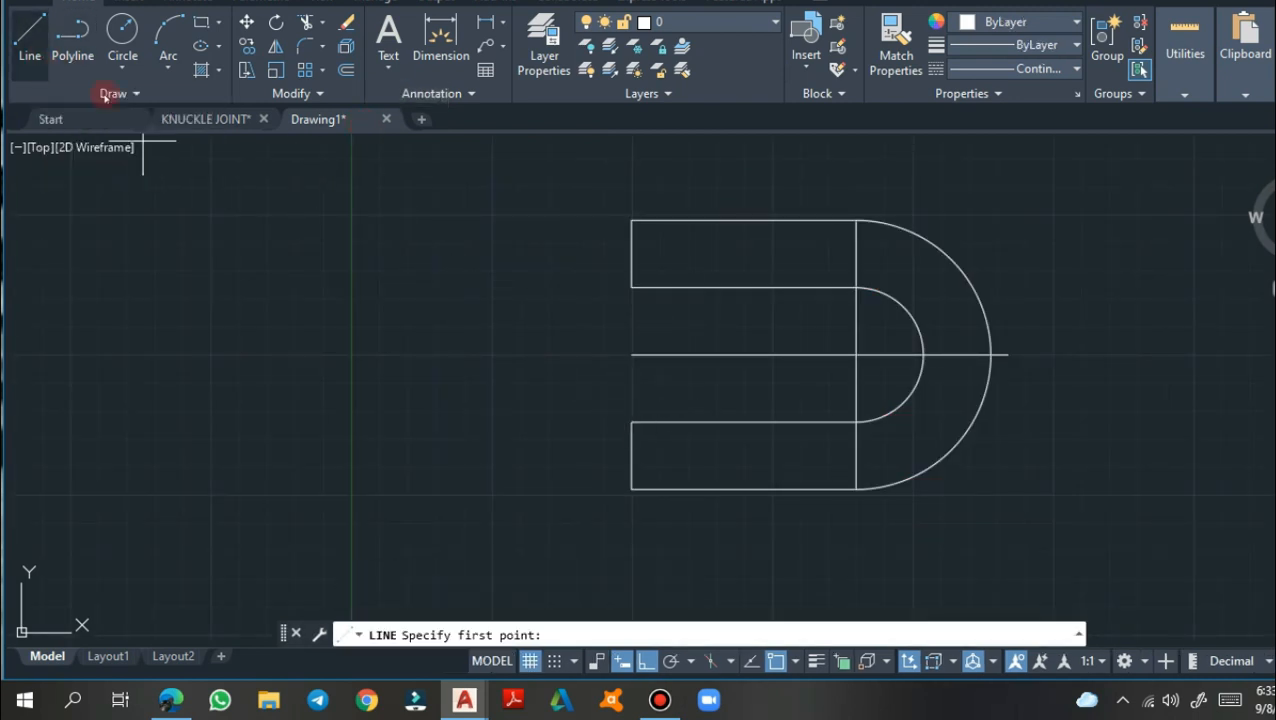
{"action": "left_click", "coordinate": [631, 354]}
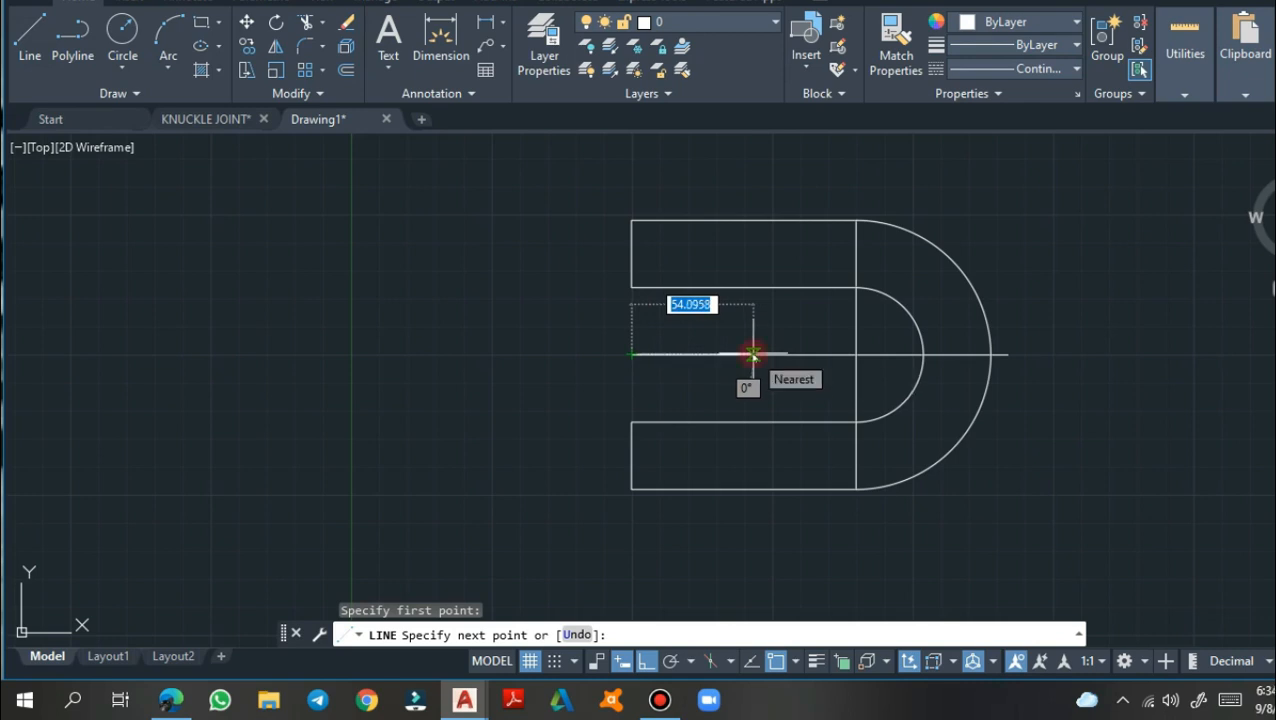
{"action": "type", "text": "50"}
{"action": "key", "text": "Return"}
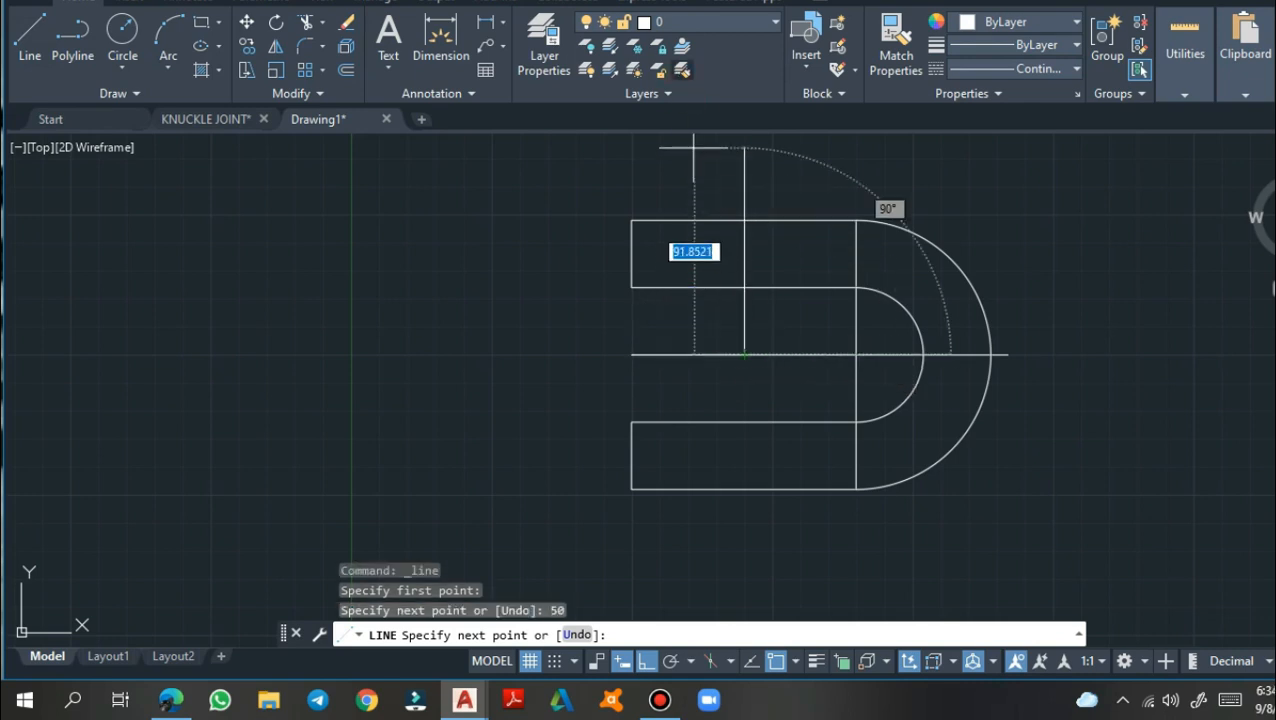
{"action": "left_click", "coordinate": [743, 220]}
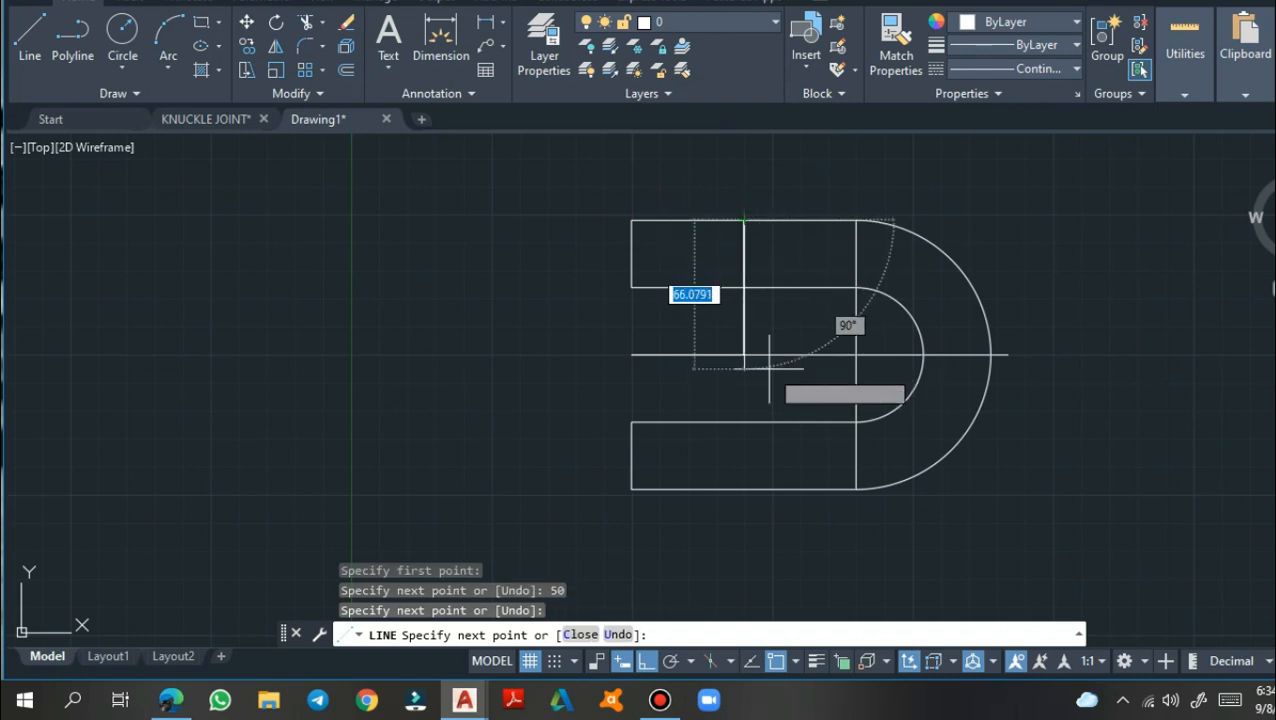
{"action": "left_click", "coordinate": [743, 488]}
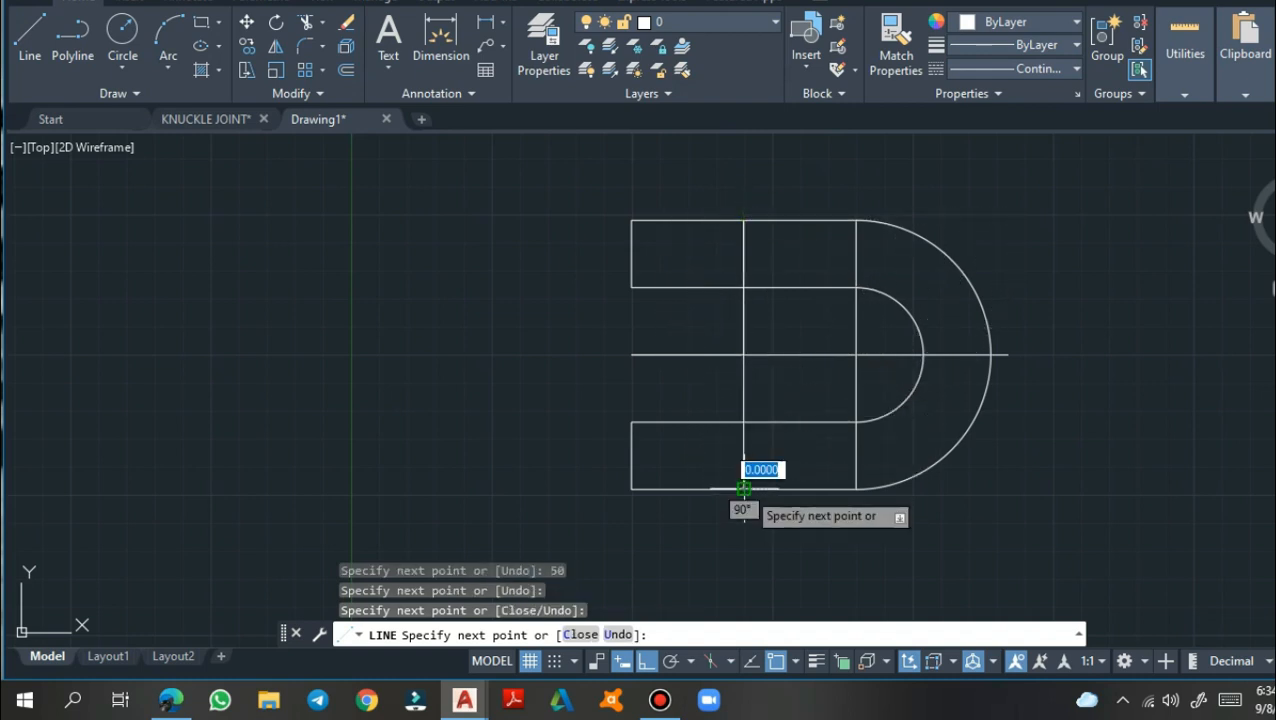
{"action": "key", "text": "Return"}
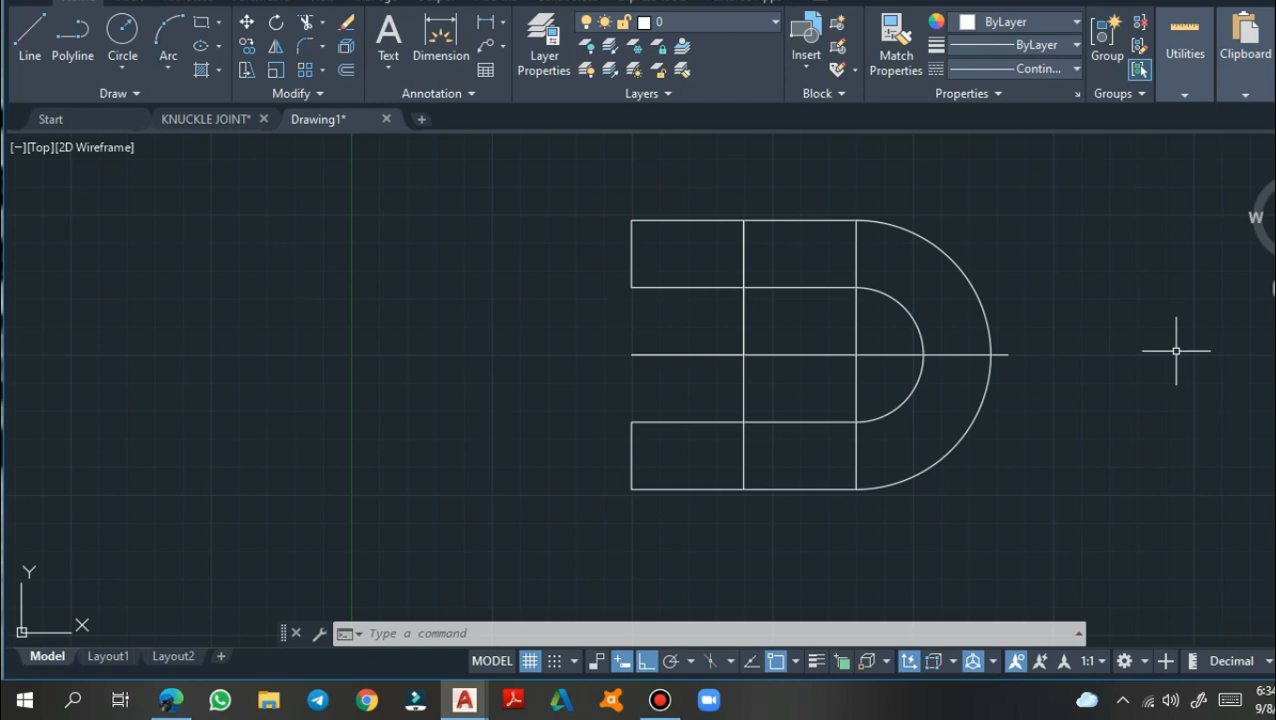
{"action": "left_click", "coordinate": [20, 48]}
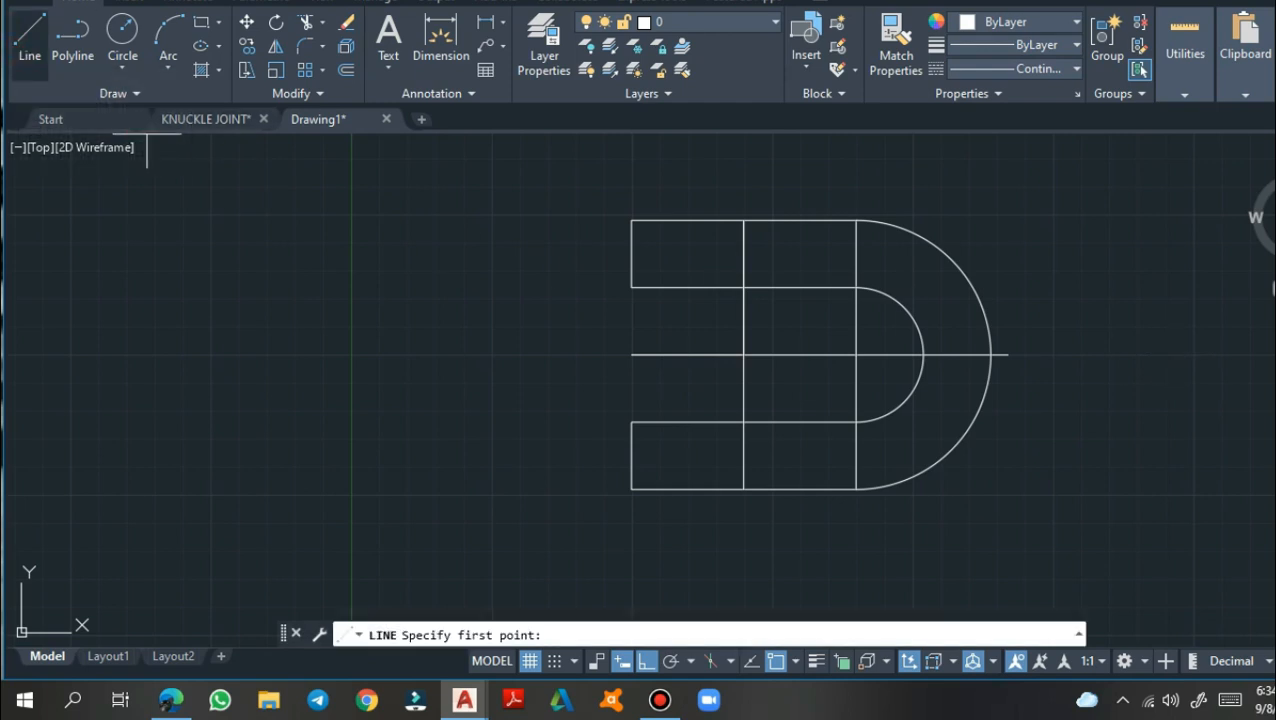
{"action": "left_click", "coordinate": [741, 354]}
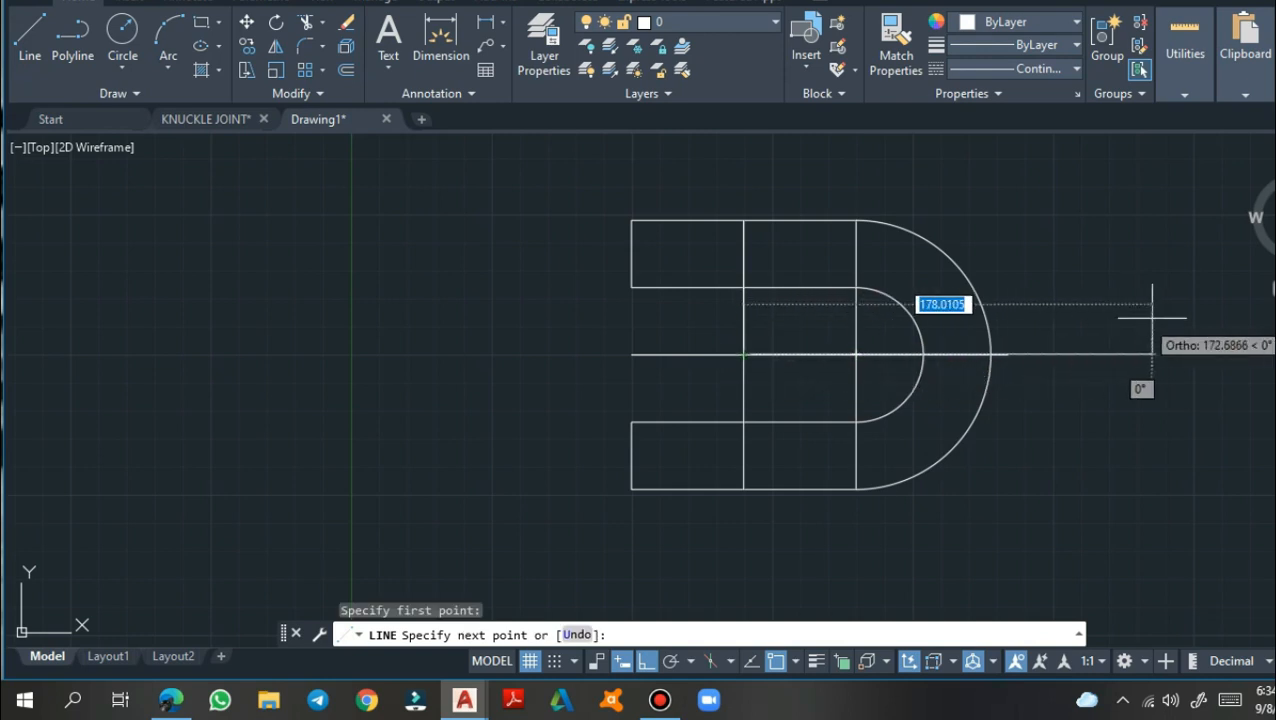
{"action": "key", "text": "Escape"}
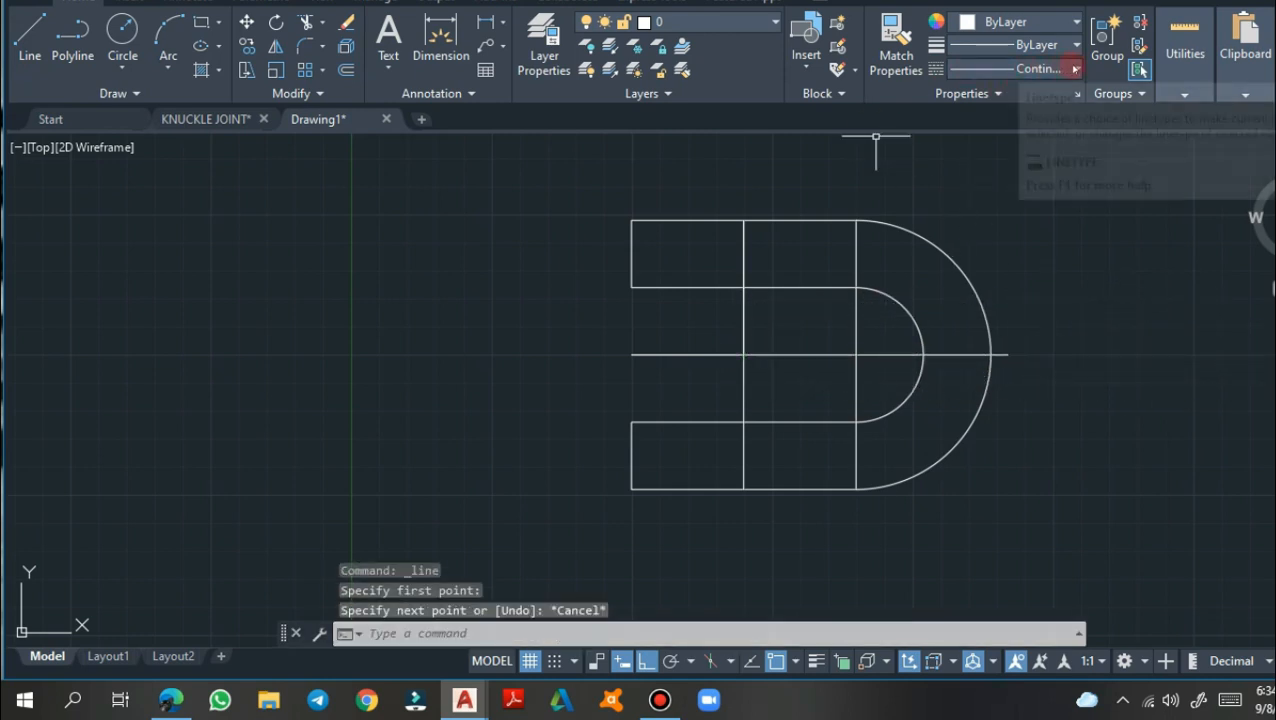
Draw a horizontal CENTER2 line of length 200 to the right from where the new vertical line crosses the centre line
{"action": "left_click", "coordinate": [1072, 69]}
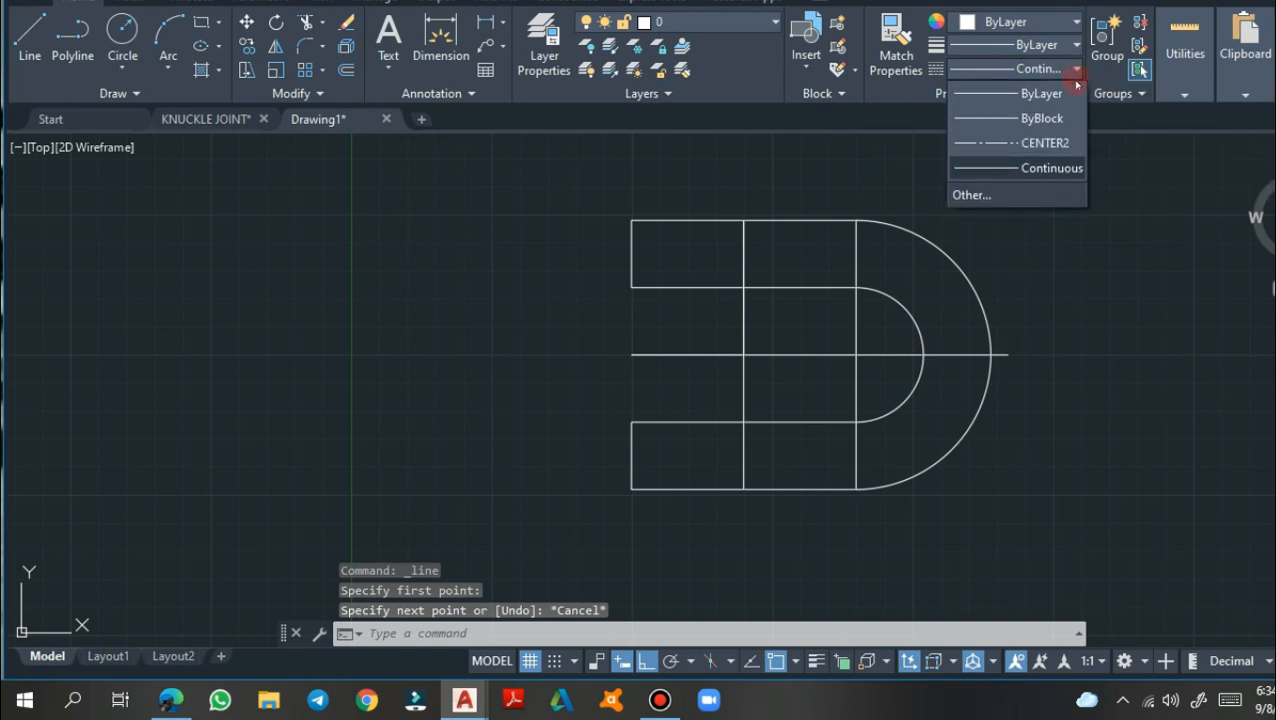
{"action": "left_click", "coordinate": [1060, 142]}
{"action": "left_click", "coordinate": [30, 38]}
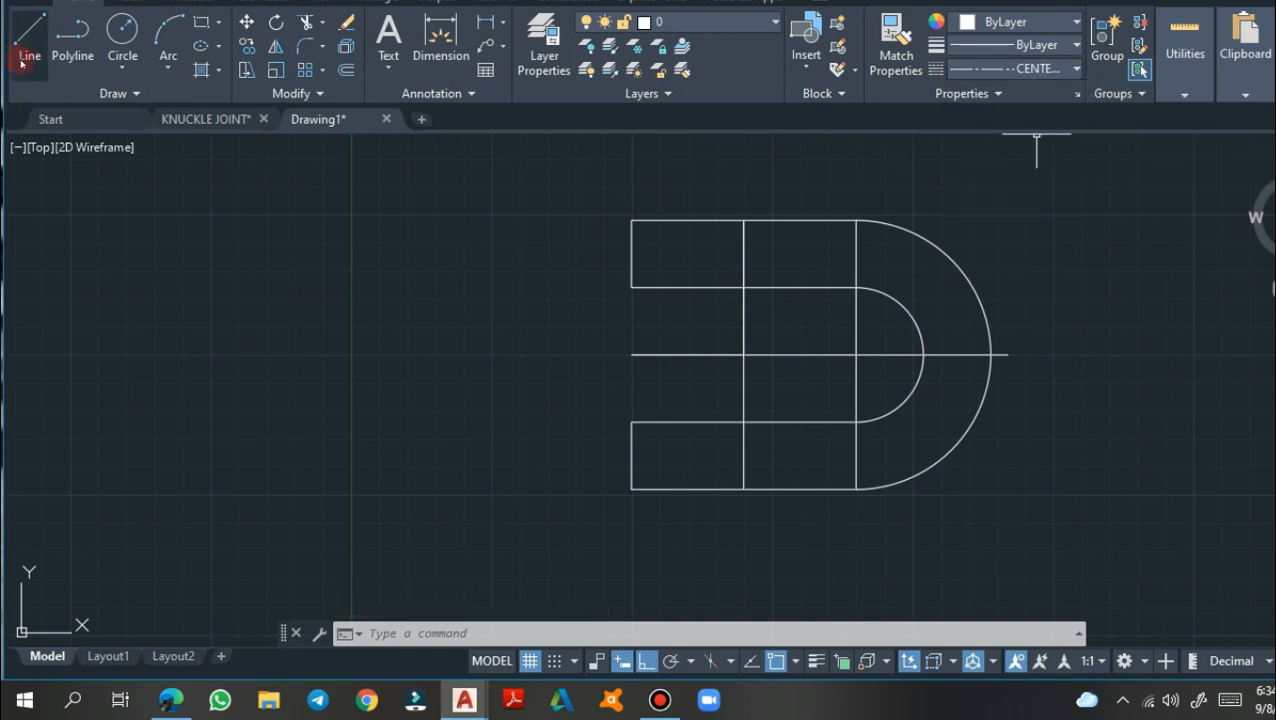
{"action": "left_click", "coordinate": [744, 354]}
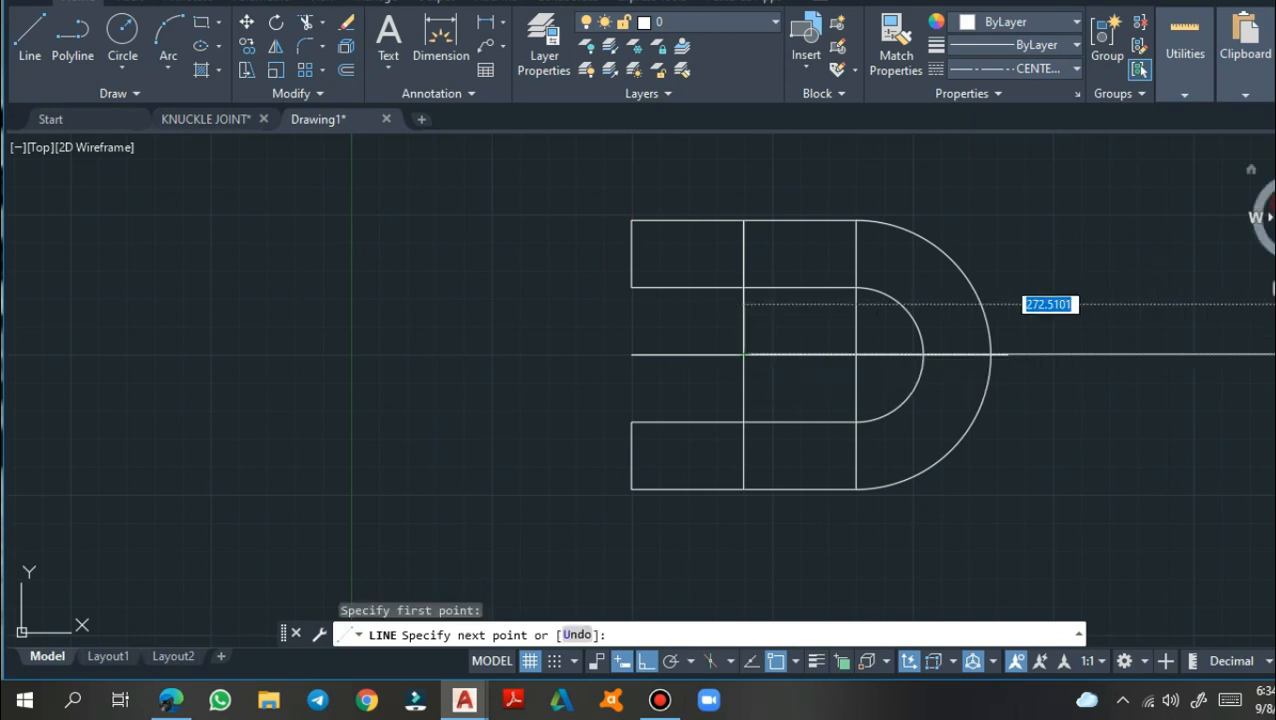
{"action": "left_click", "coordinate": [1225, 240]}
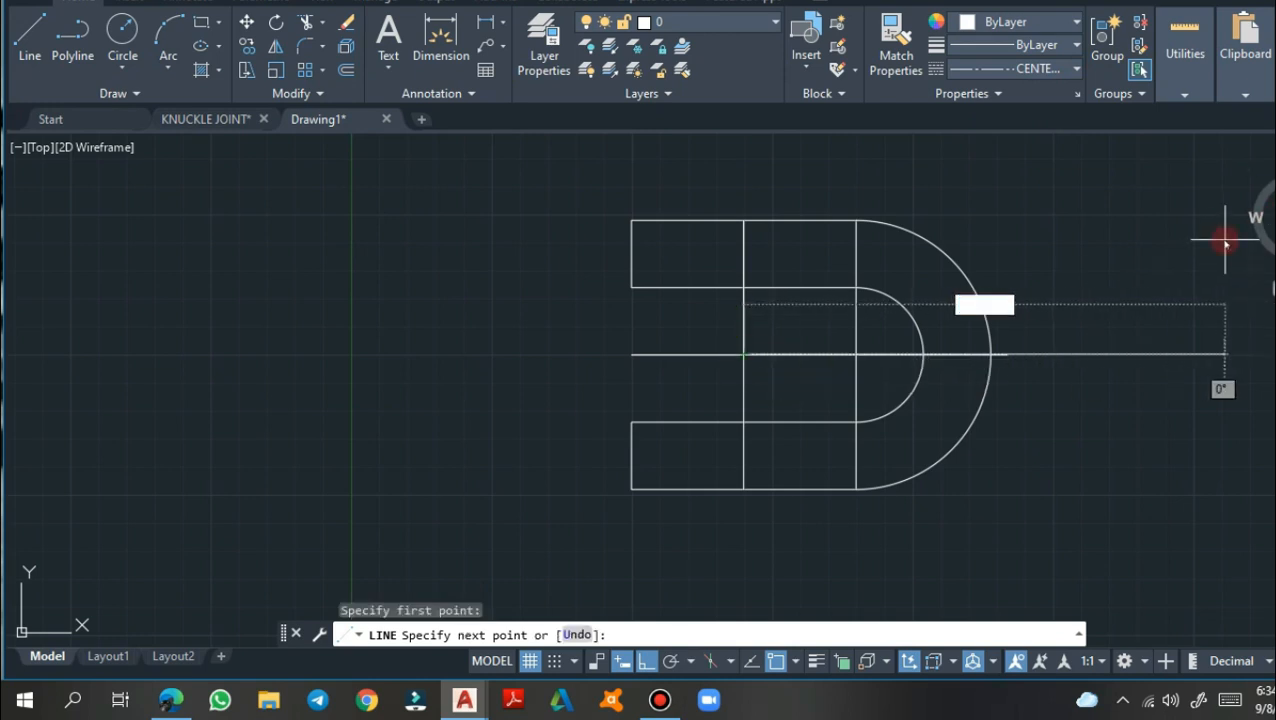
{"action": "key", "text": "Return"}
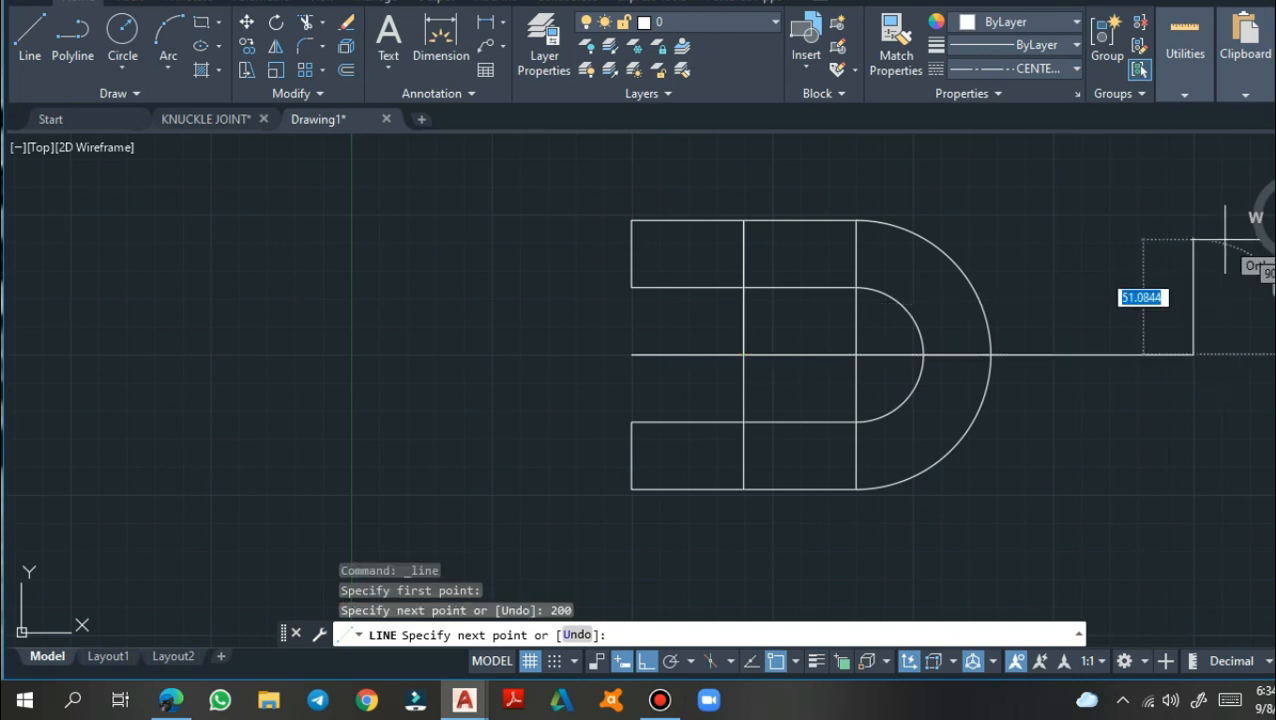
{"action": "key", "text": "Return"}
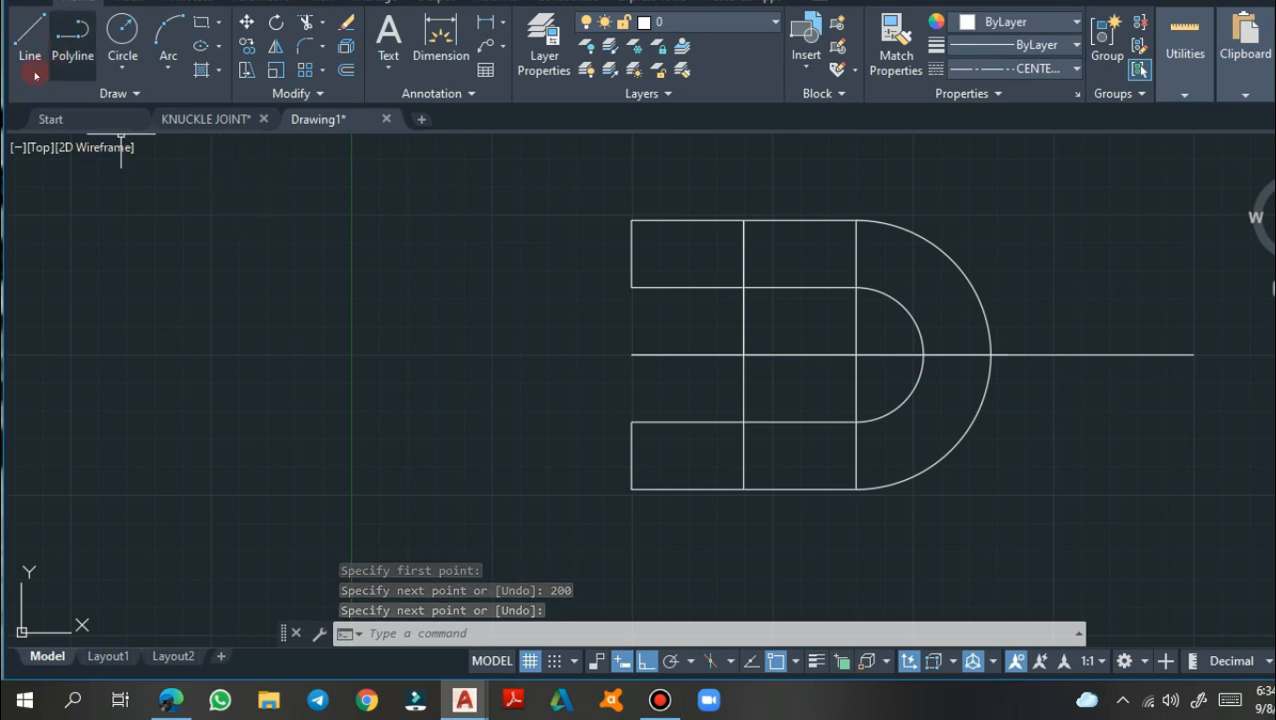
Check the KNUCKLE JOINT reference, and in Drawing1 draw a Continuous horizontal line about 151 long rightwards from the inner arc's upper end
{"action": "left_click", "coordinate": [196, 120]}
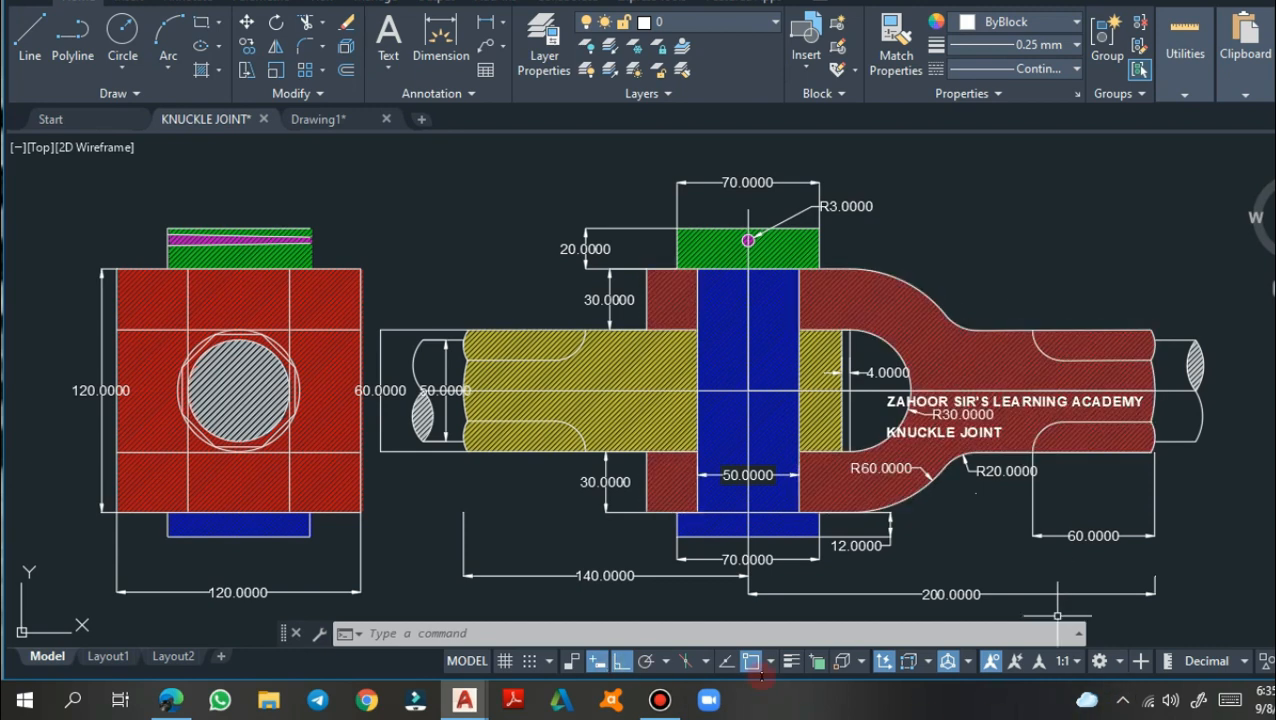
{"action": "left_click", "coordinate": [320, 119]}
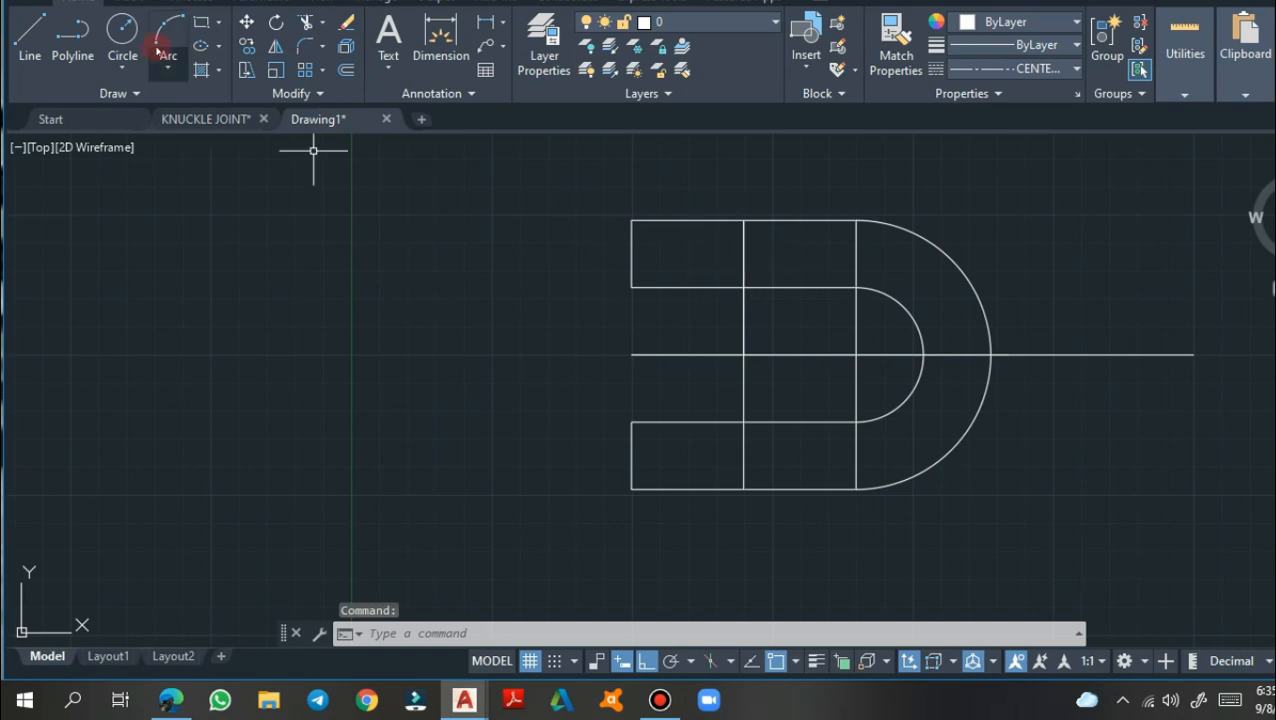
{"action": "left_click", "coordinate": [30, 60]}
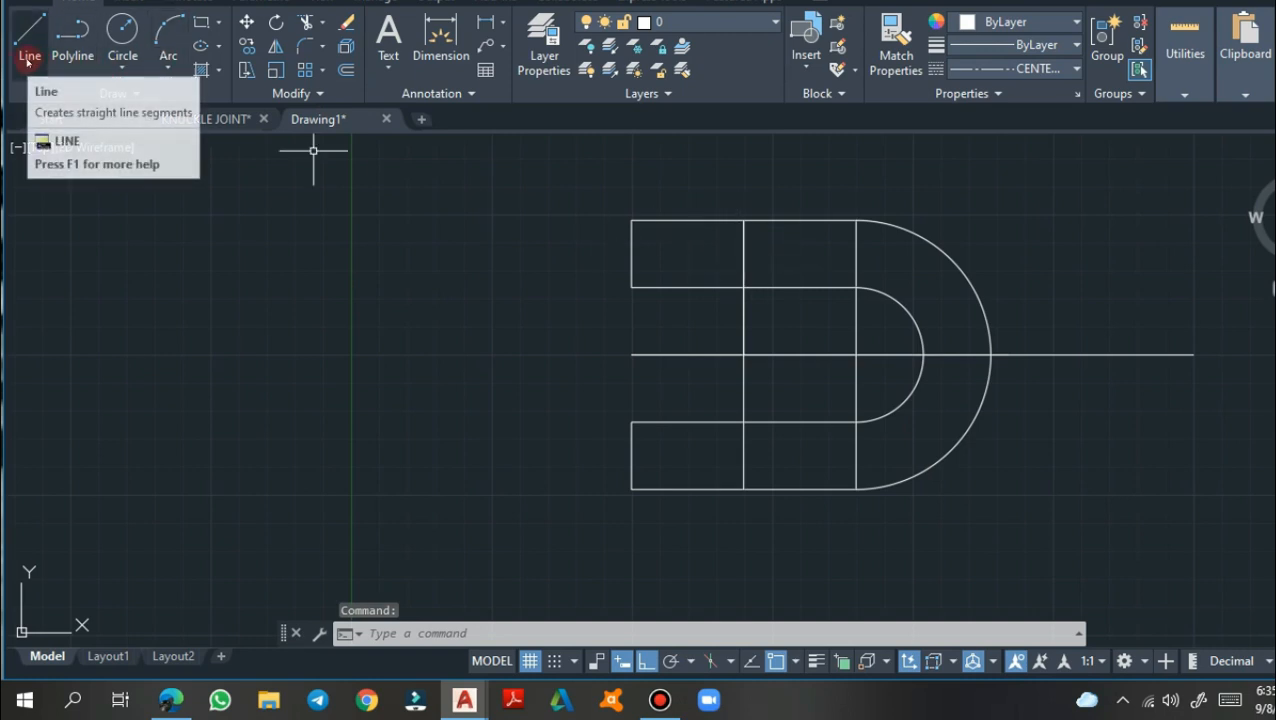
{"action": "left_click", "coordinate": [1073, 70]}
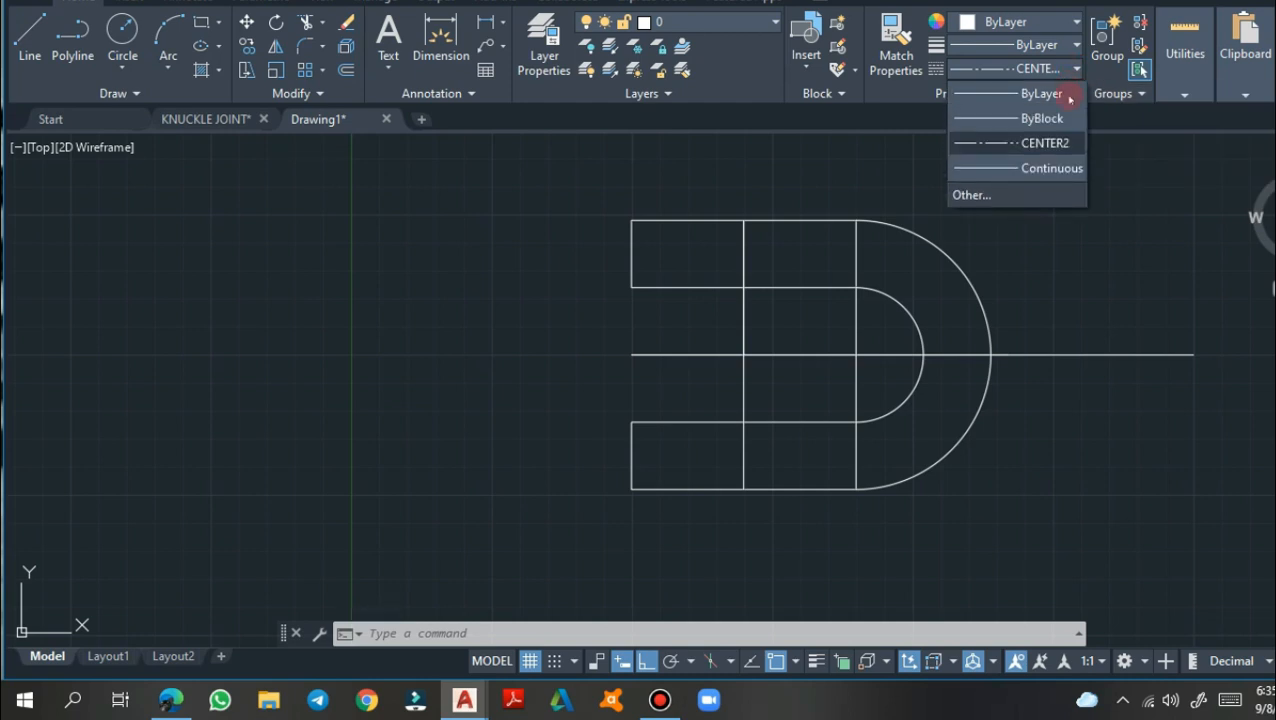
{"action": "left_click", "coordinate": [1063, 170]}
{"action": "left_click", "coordinate": [31, 49]}
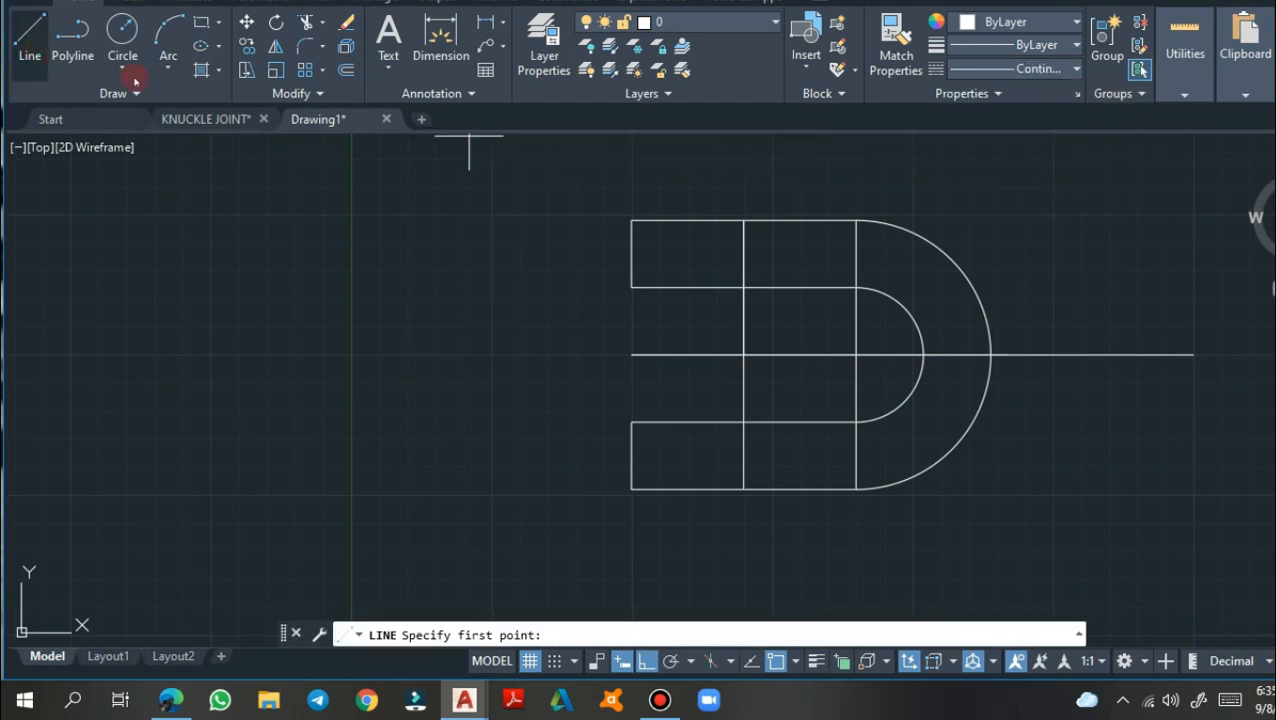
{"action": "left_click", "coordinate": [855, 288]}
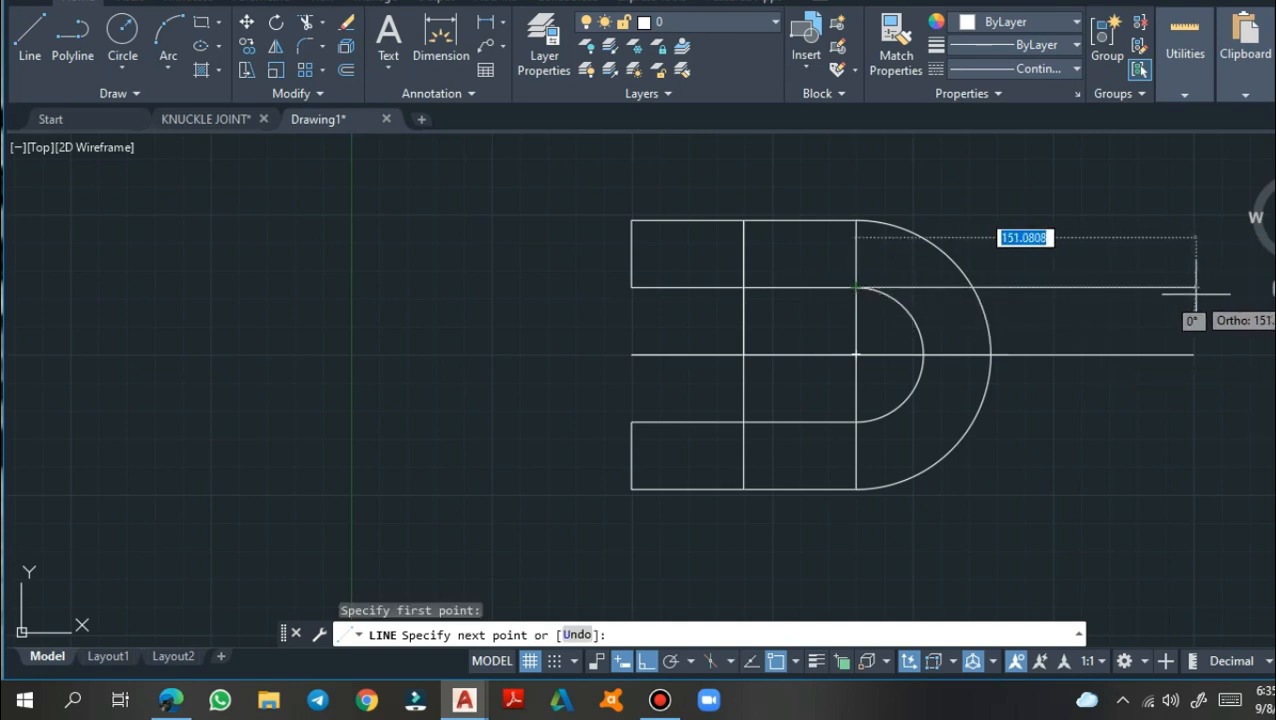
{"action": "left_click", "coordinate": [1194, 290]}
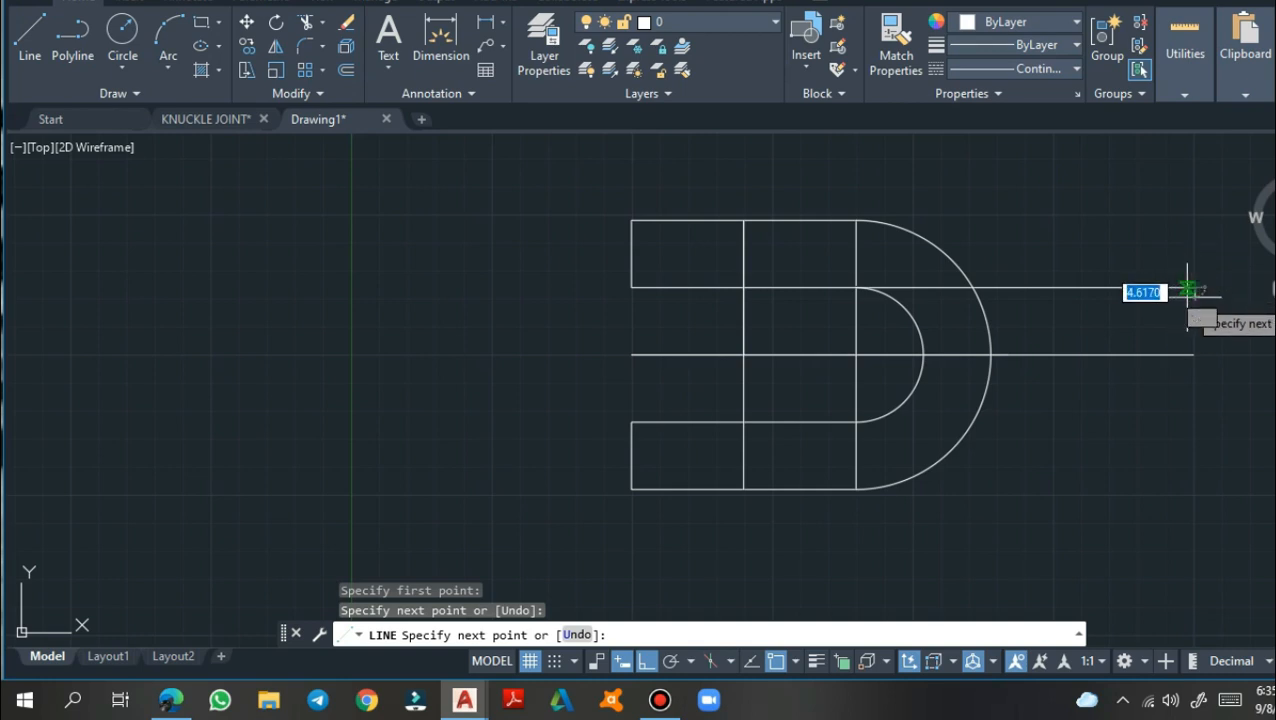
{"action": "key", "text": "Return"}
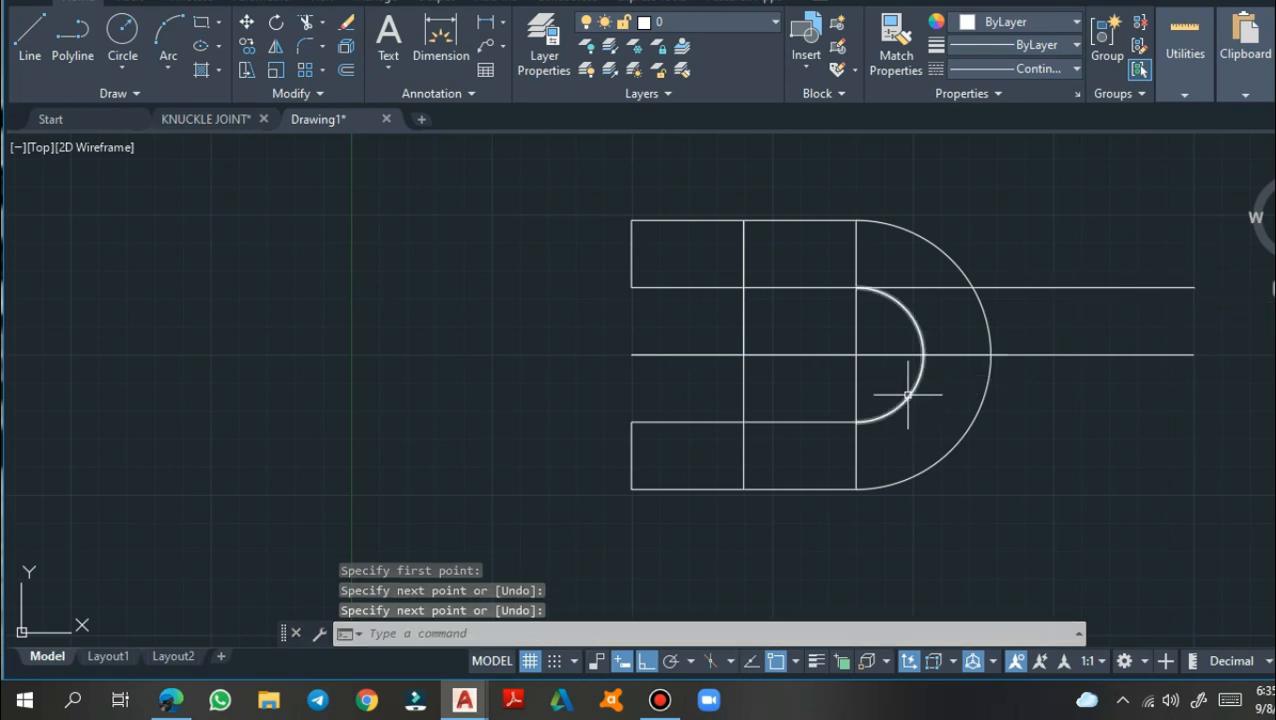
Draw the matching horizontal line from the inner arc's lower end to below the right end of the centre line
{"action": "key", "text": "Return"}
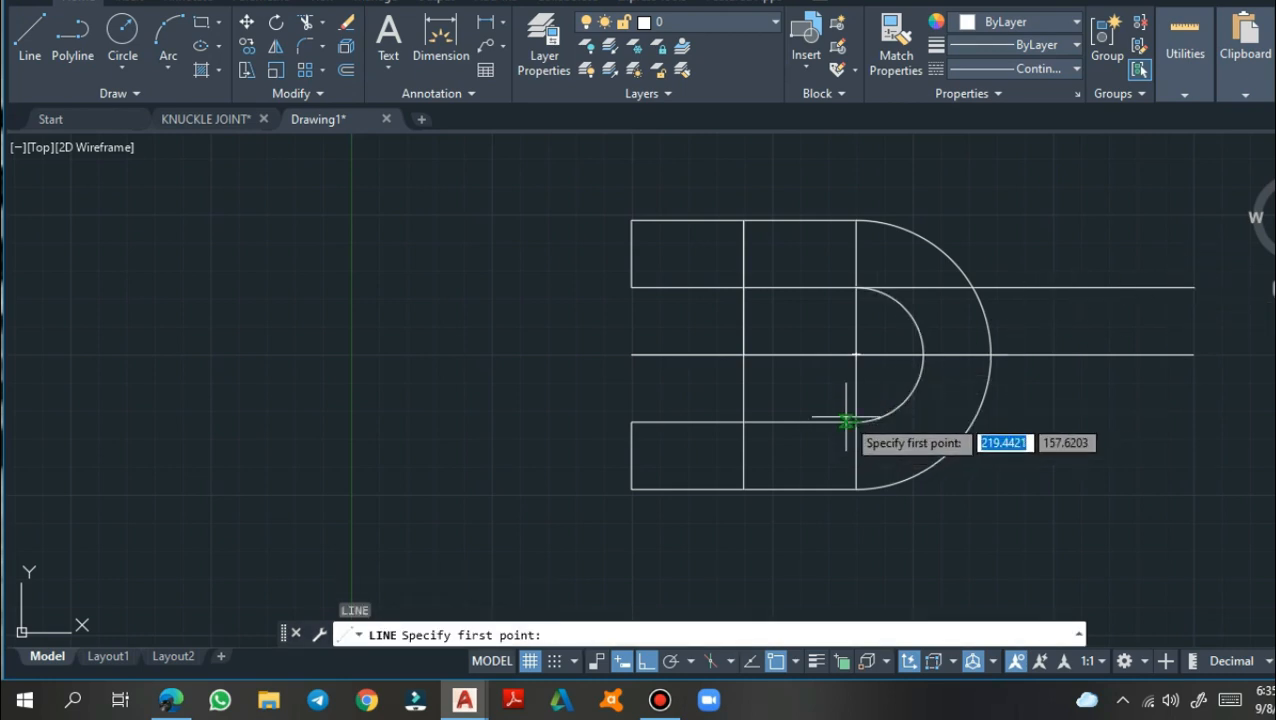
{"action": "left_click", "coordinate": [855, 421]}
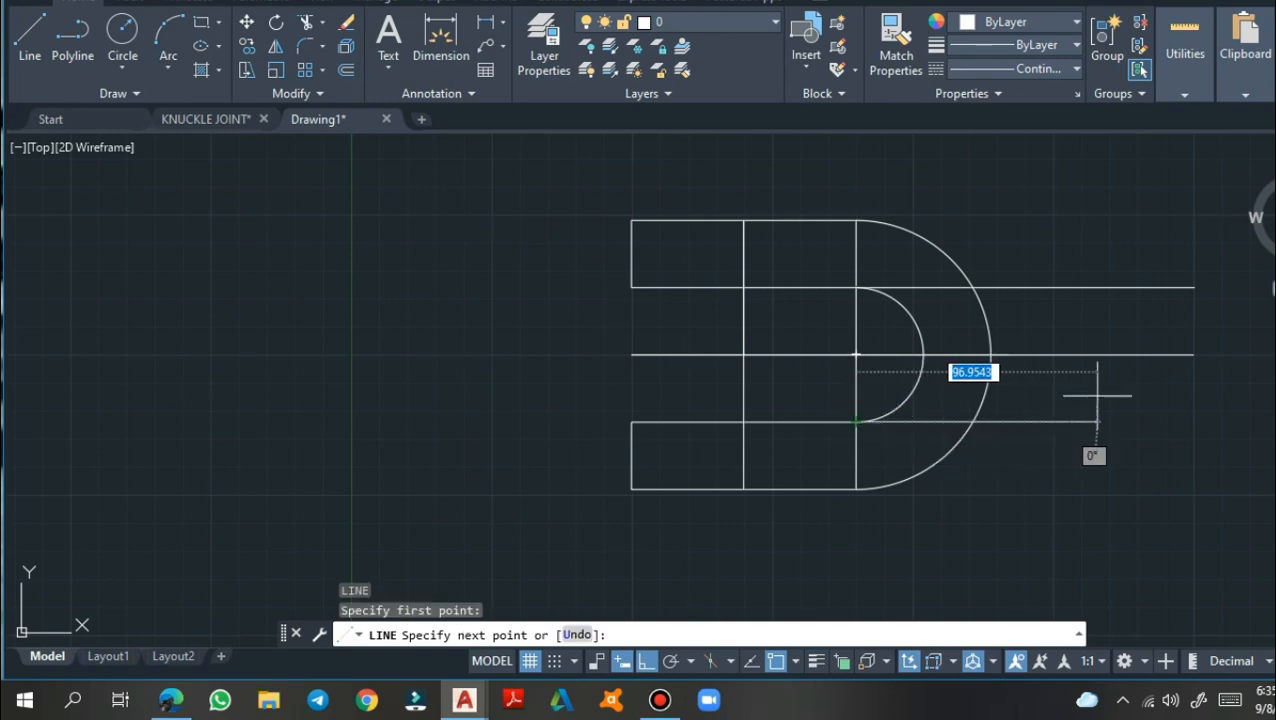
{"action": "left_click", "coordinate": [1193, 398]}
{"action": "key", "text": "Return"}
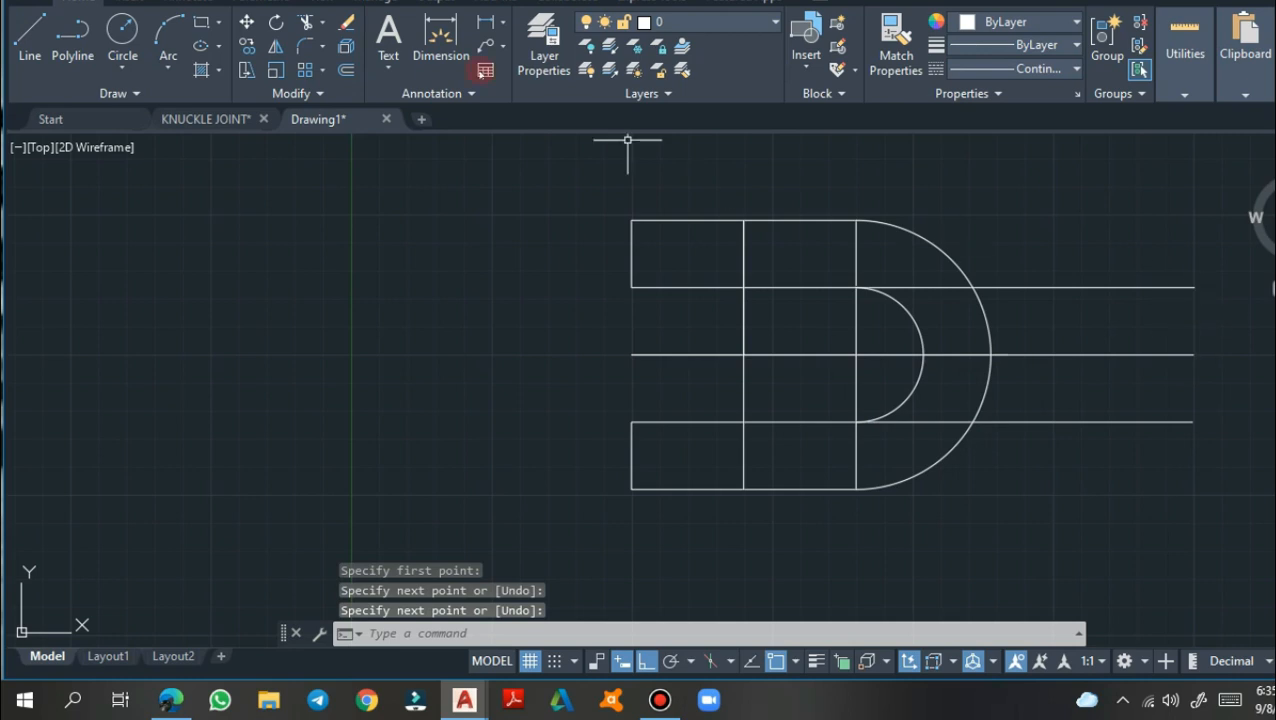
Close the shank's right end with a vertical line joining the ends of its upper and lower edges
{"action": "left_click", "coordinate": [30, 52]}
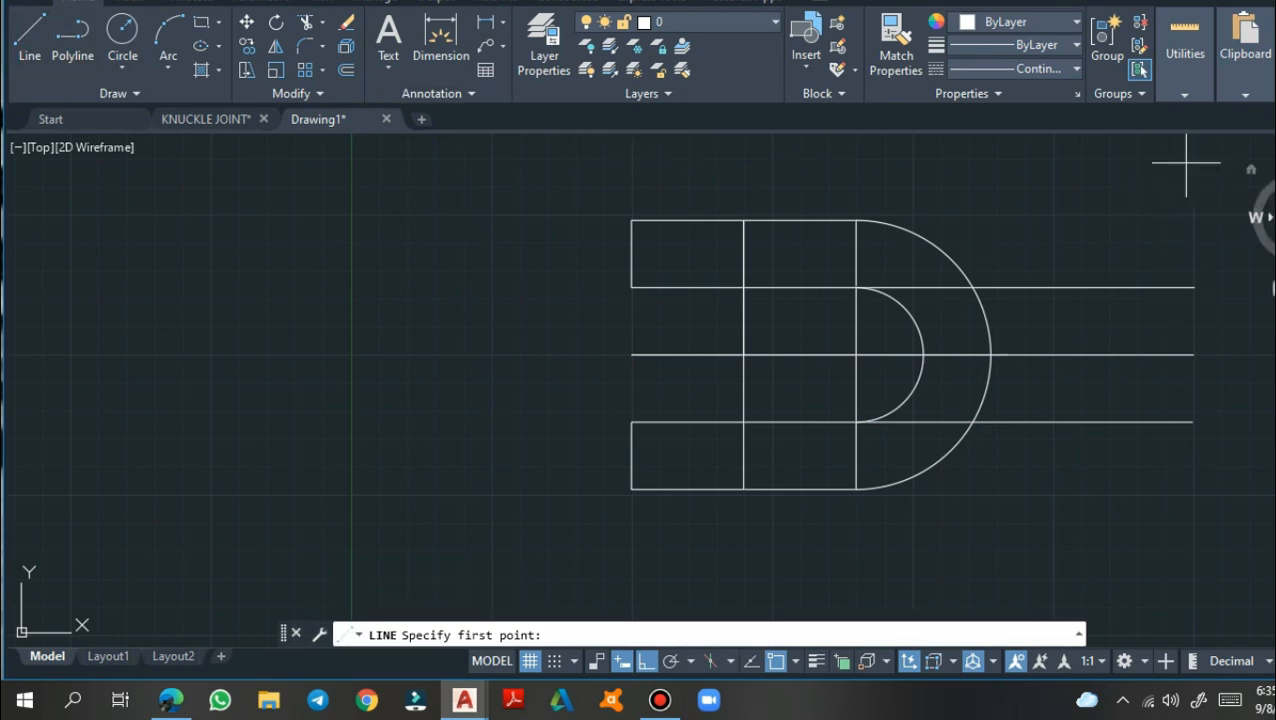
{"action": "left_click", "coordinate": [1194, 288]}
{"action": "left_click", "coordinate": [1194, 422]}
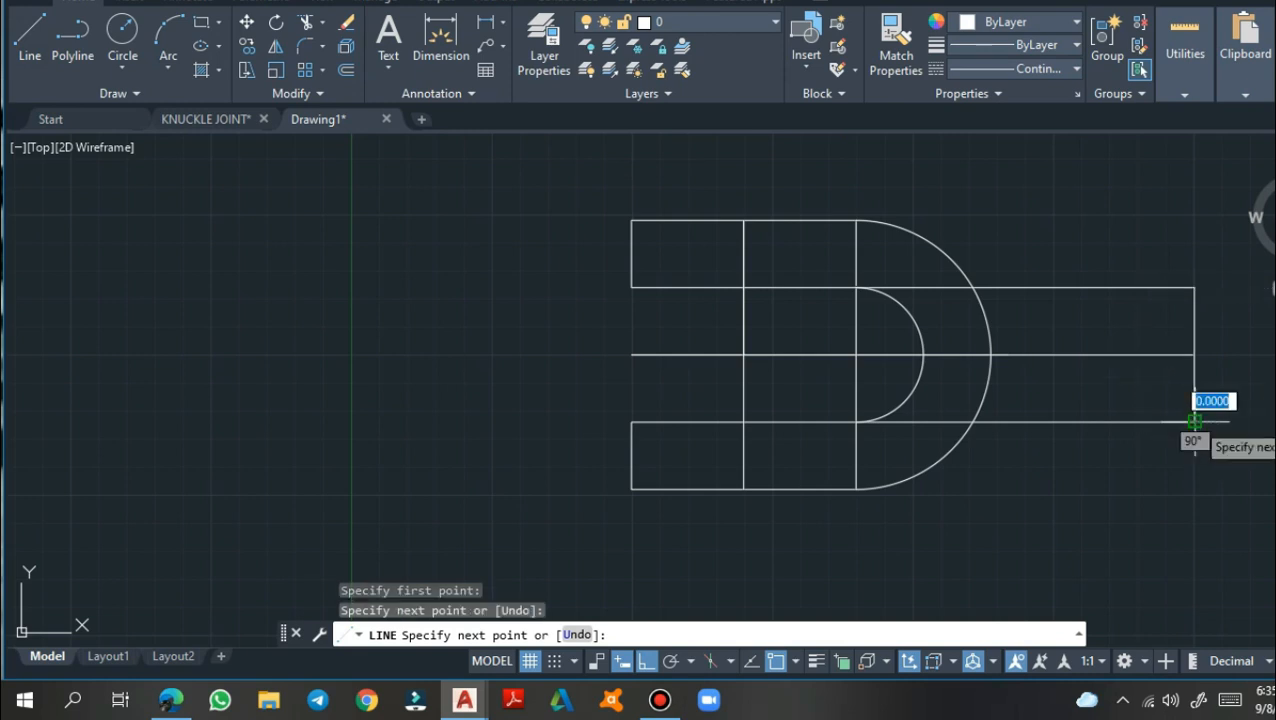
{"action": "key", "text": "Return"}
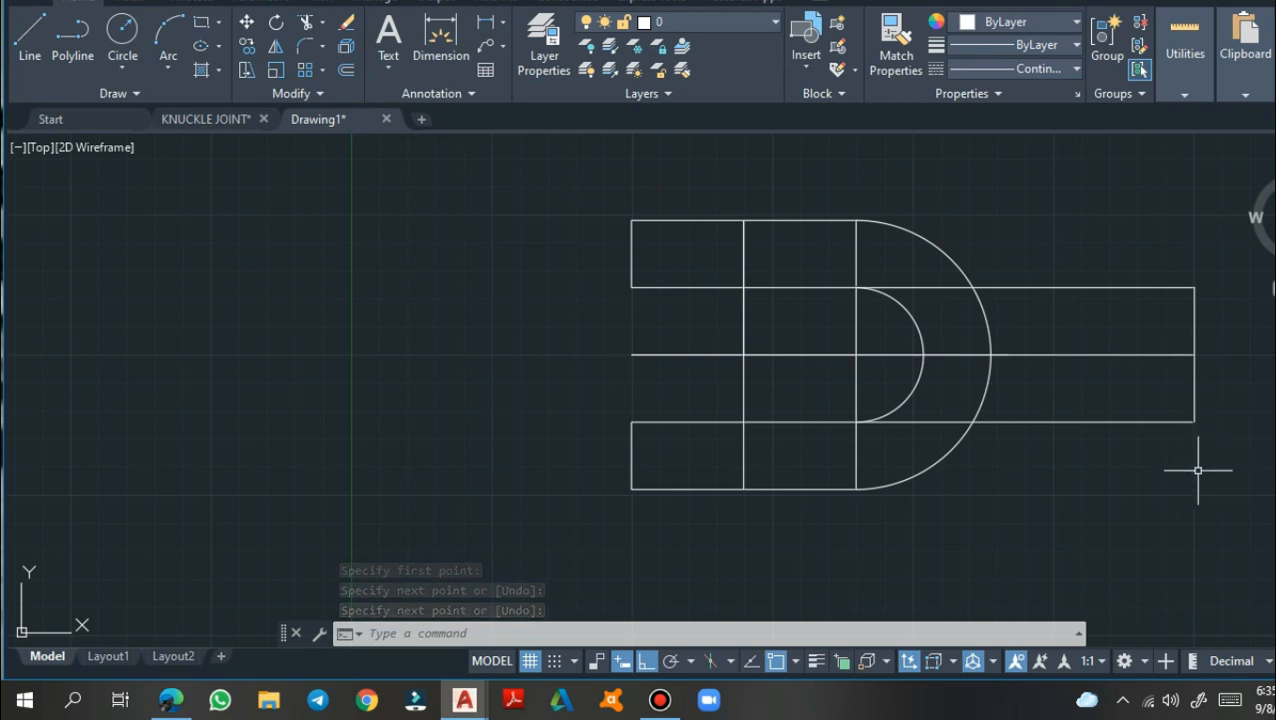
Check the KNUCKLE JOINT reference, and in Drawing1 draw a 60-long line leftwards from the shank's lower-right corner and continue vertically up to the upper edge
{"action": "left_click", "coordinate": [205, 119]}
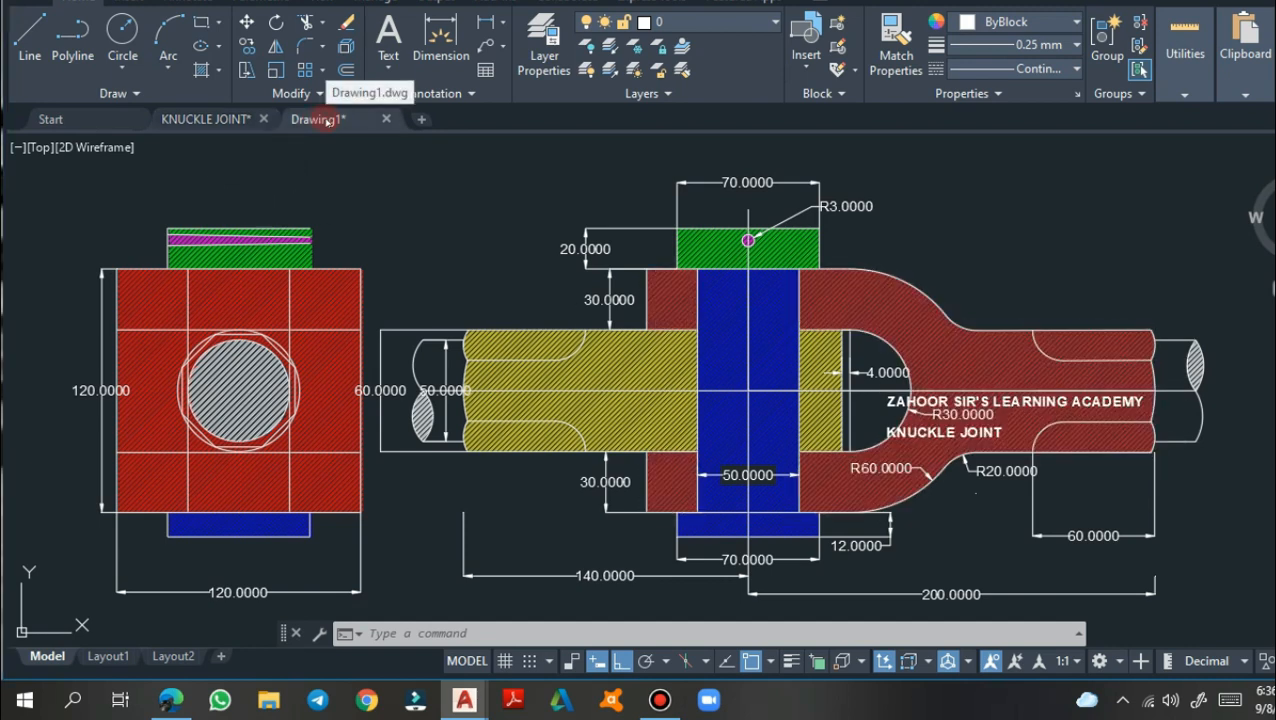
{"action": "left_click", "coordinate": [318, 119]}
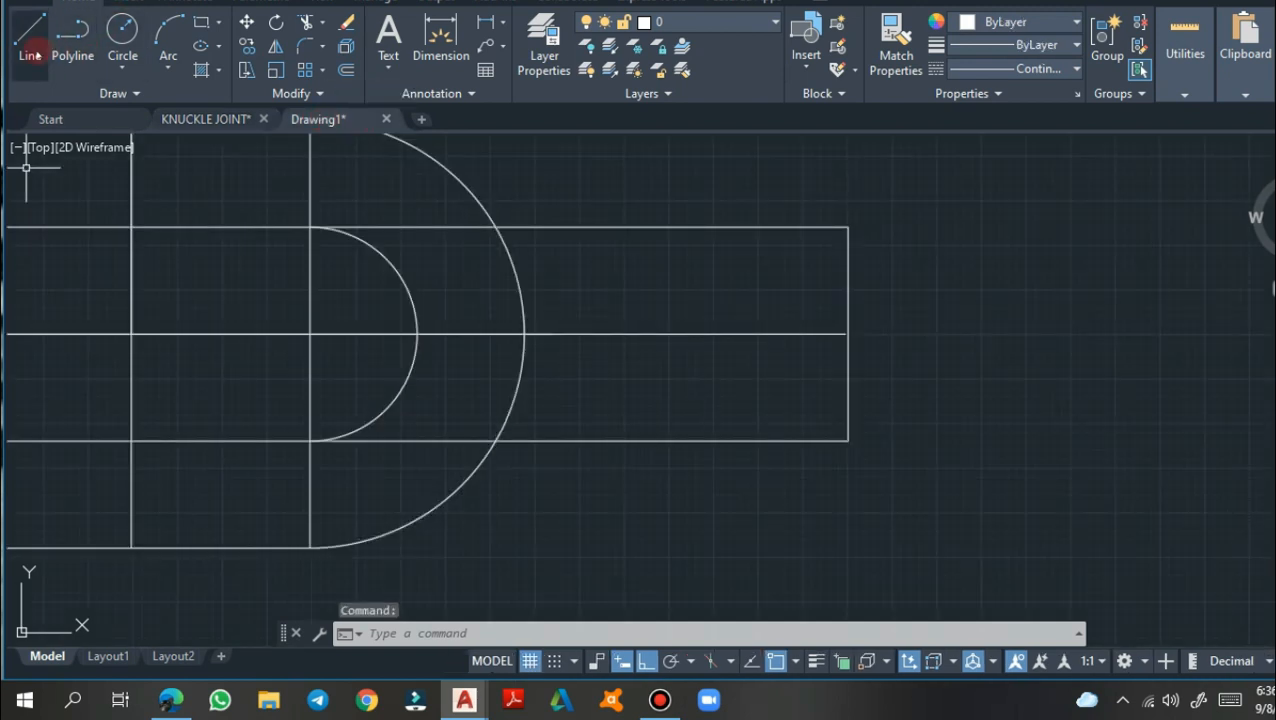
{"action": "left_click", "coordinate": [30, 50]}
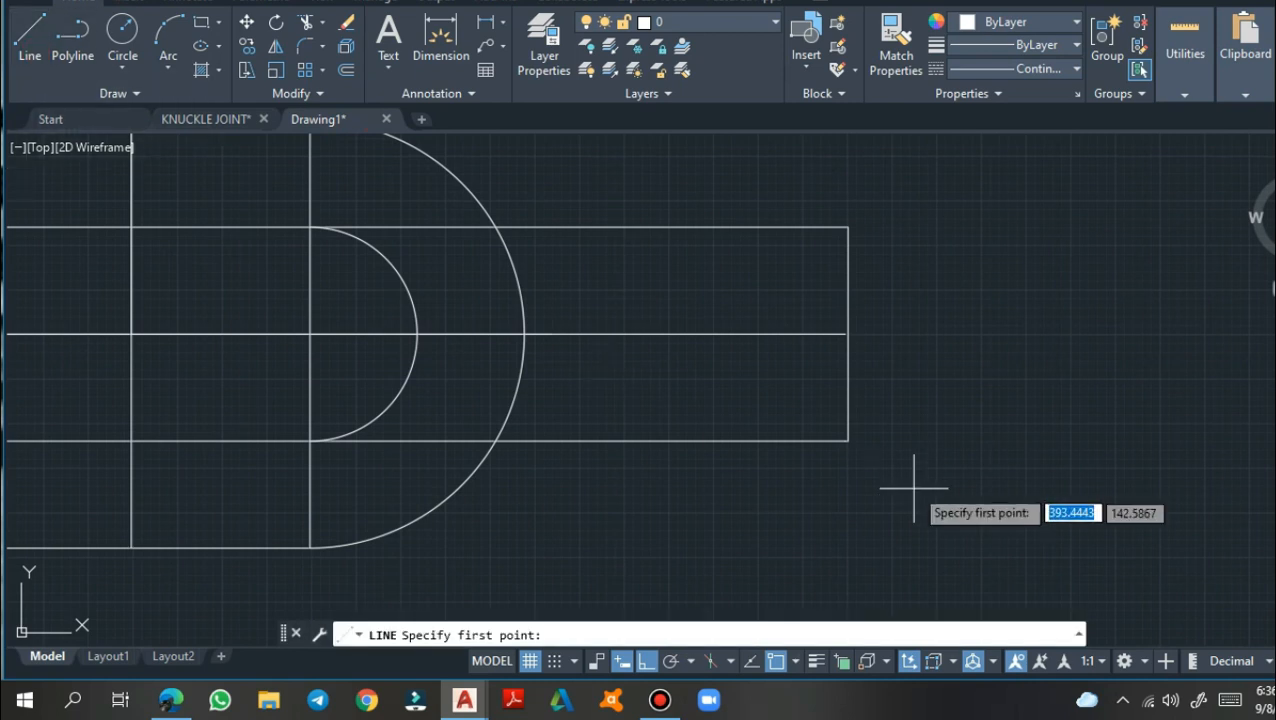
{"action": "left_click", "coordinate": [846, 440]}
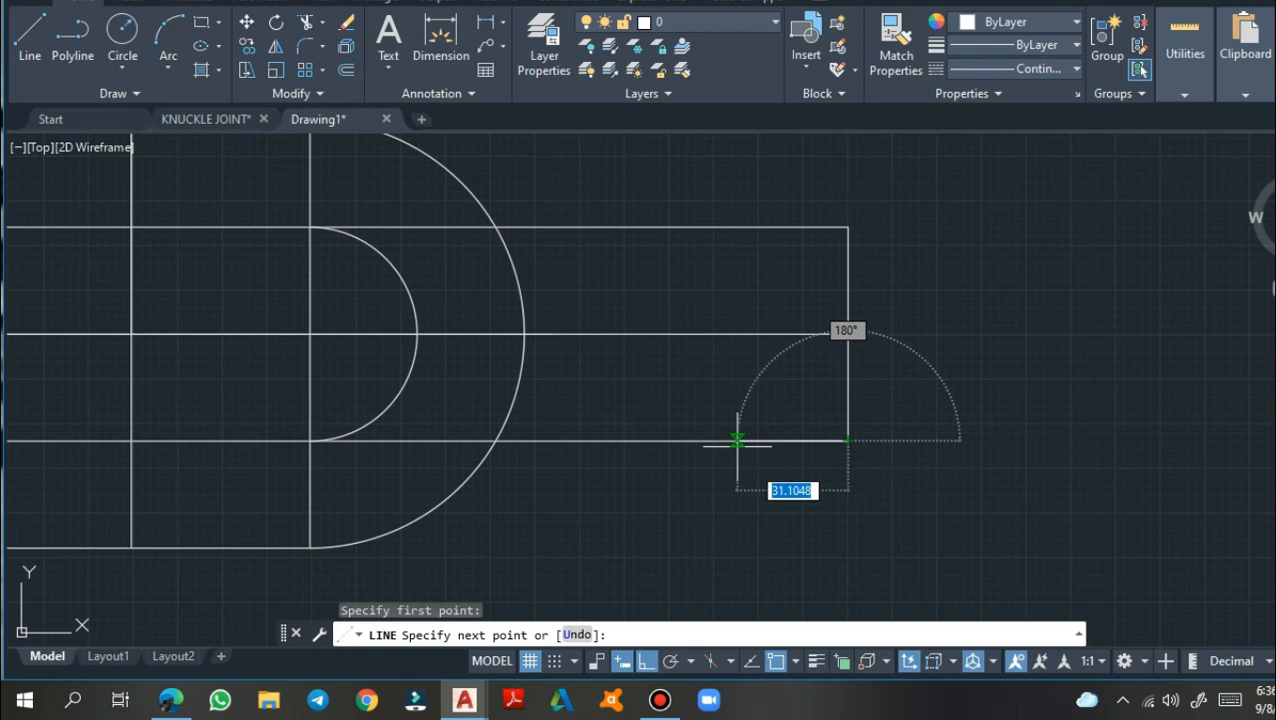
{"action": "type", "text": "60"}
{"action": "key", "text": "Return"}
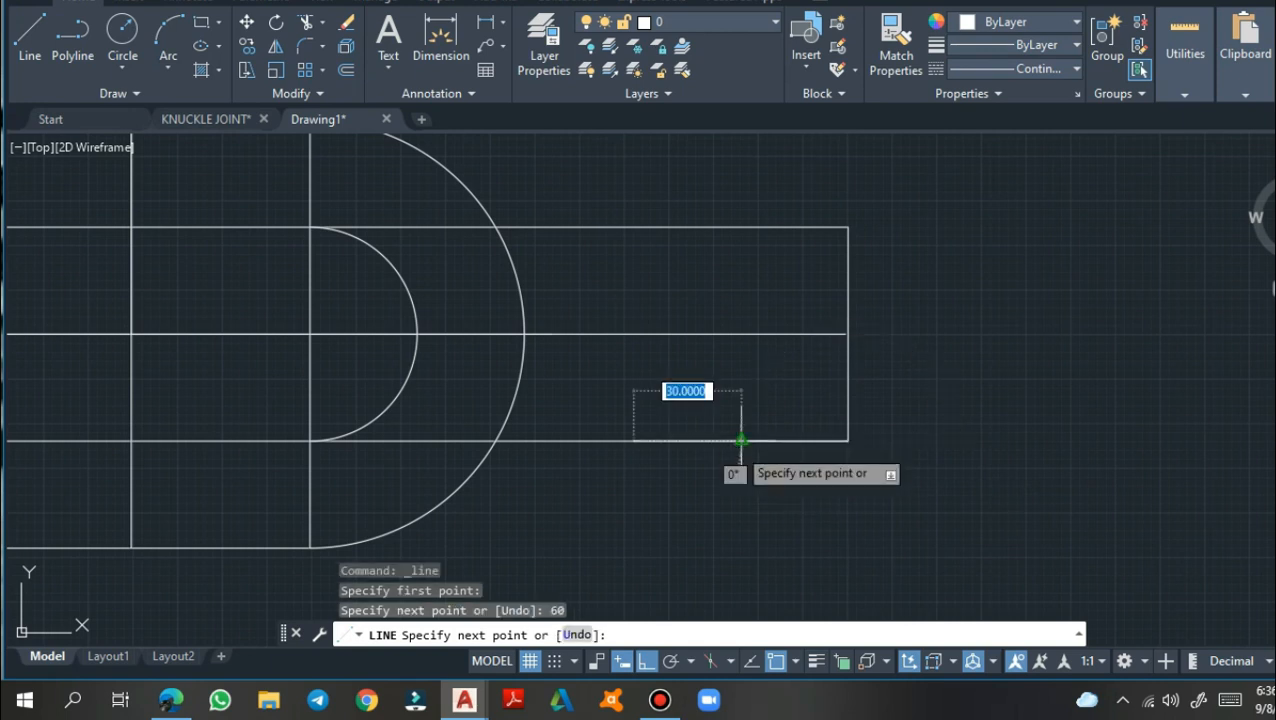
{"action": "left_click", "coordinate": [633, 227]}
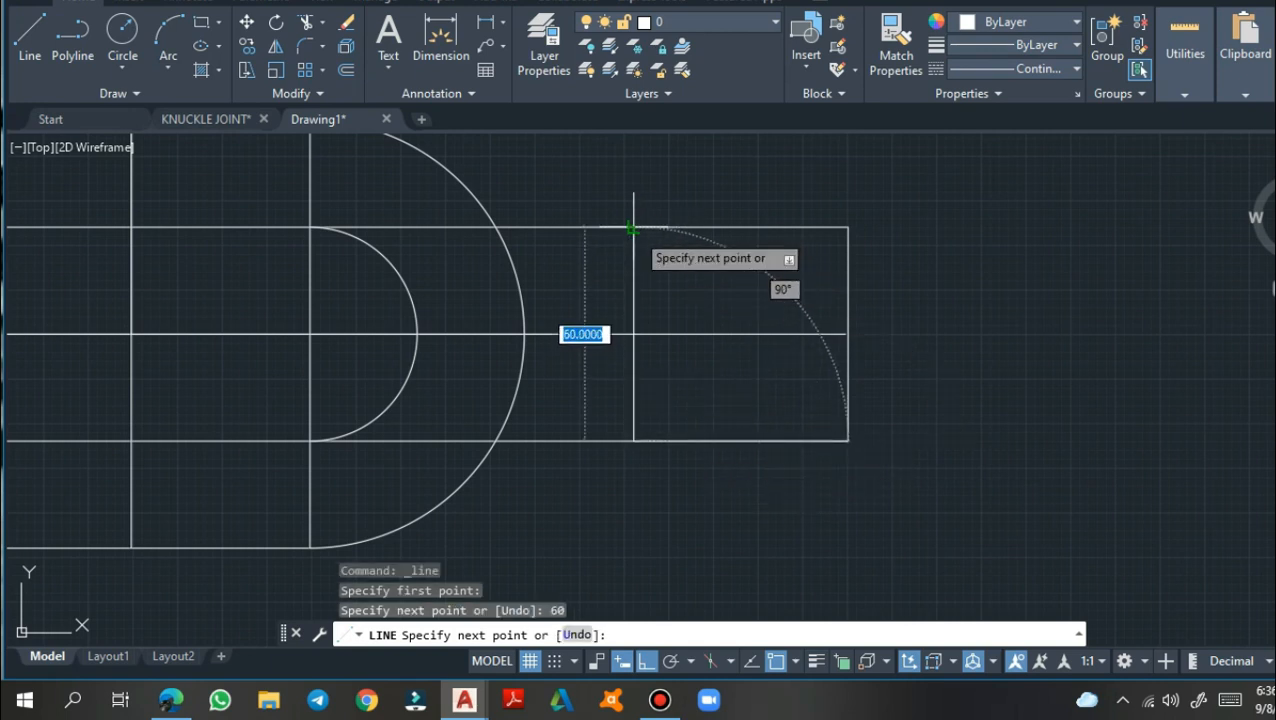
{"action": "key", "text": "Return"}
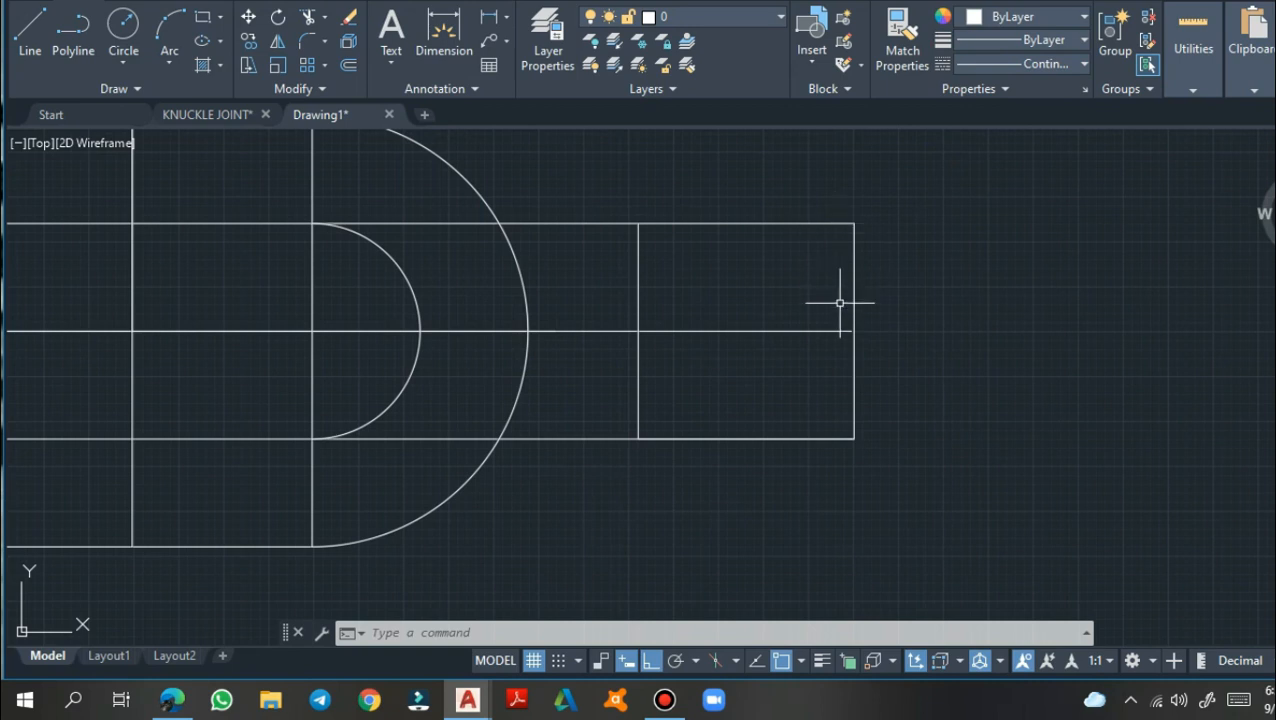
Offset the shank's upper and lower edges inward by 15 using Offset's Through option
{"action": "left_click", "coordinate": [351, 67]}
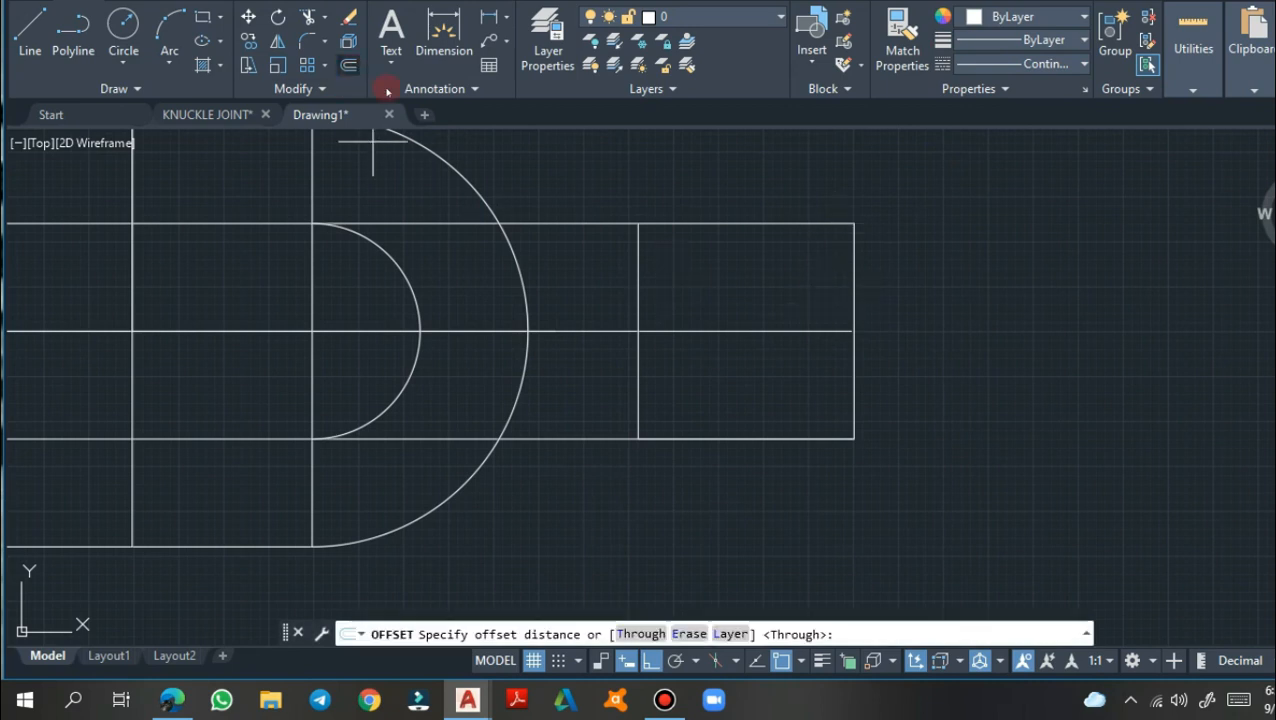
{"action": "left_click", "coordinate": [816, 228]}
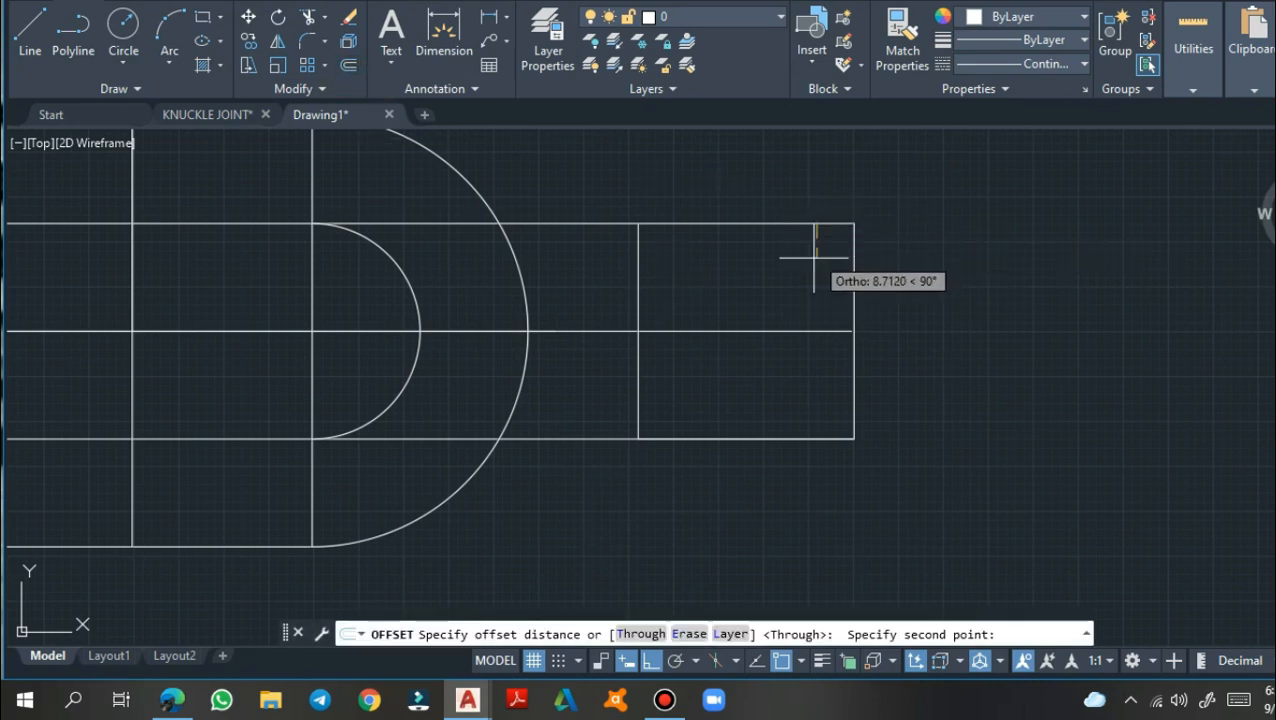
{"action": "left_click", "coordinate": [646, 630]}
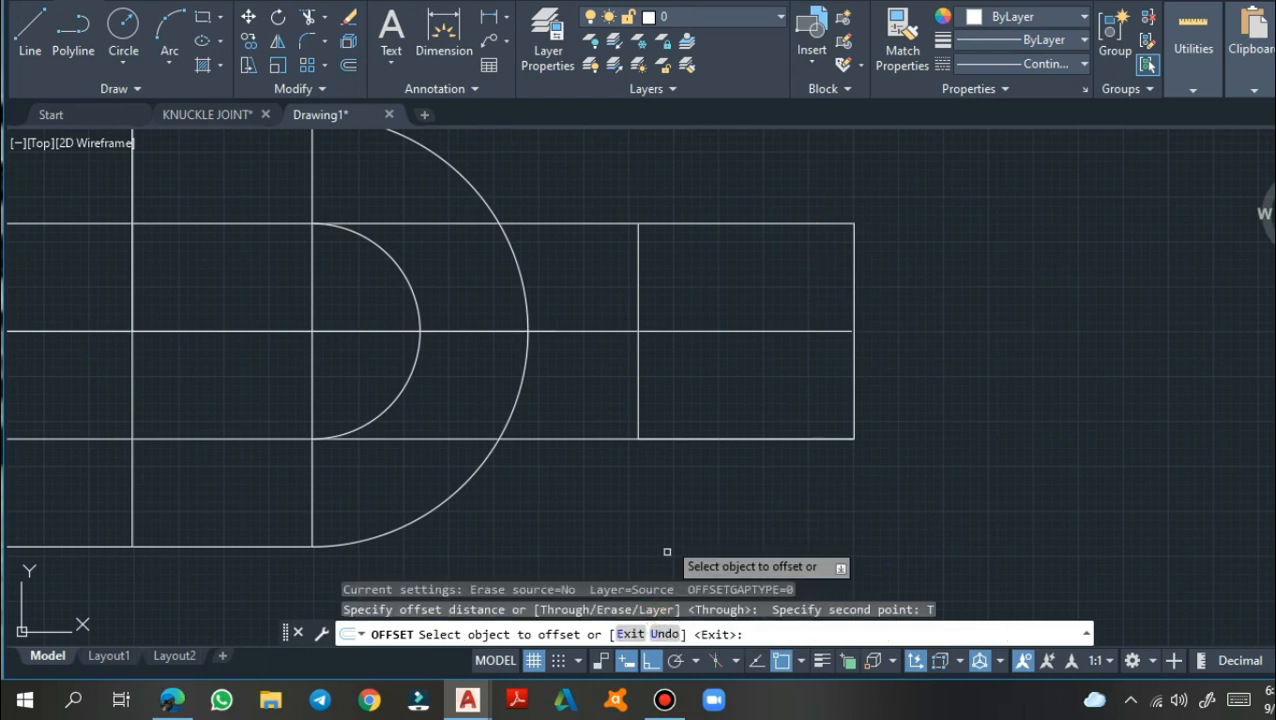
{"action": "left_click", "coordinate": [782, 221]}
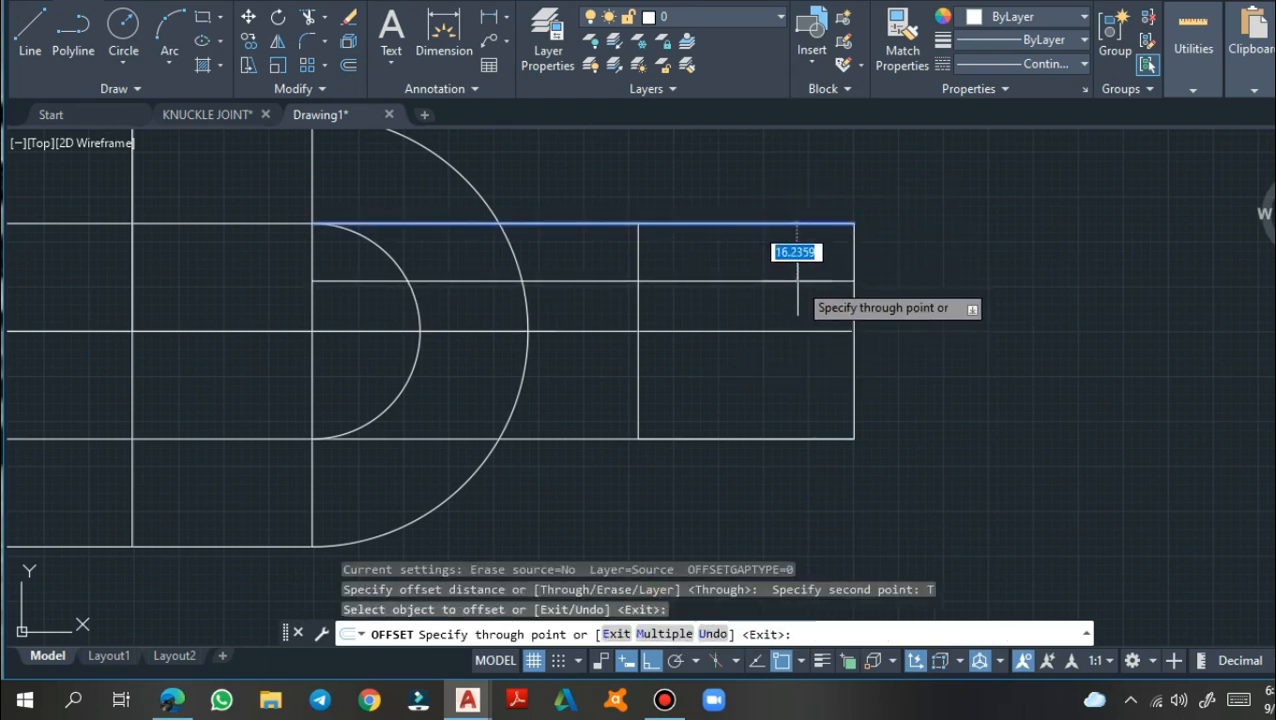
{"action": "type", "text": "15"}
{"action": "key", "text": "Return"}
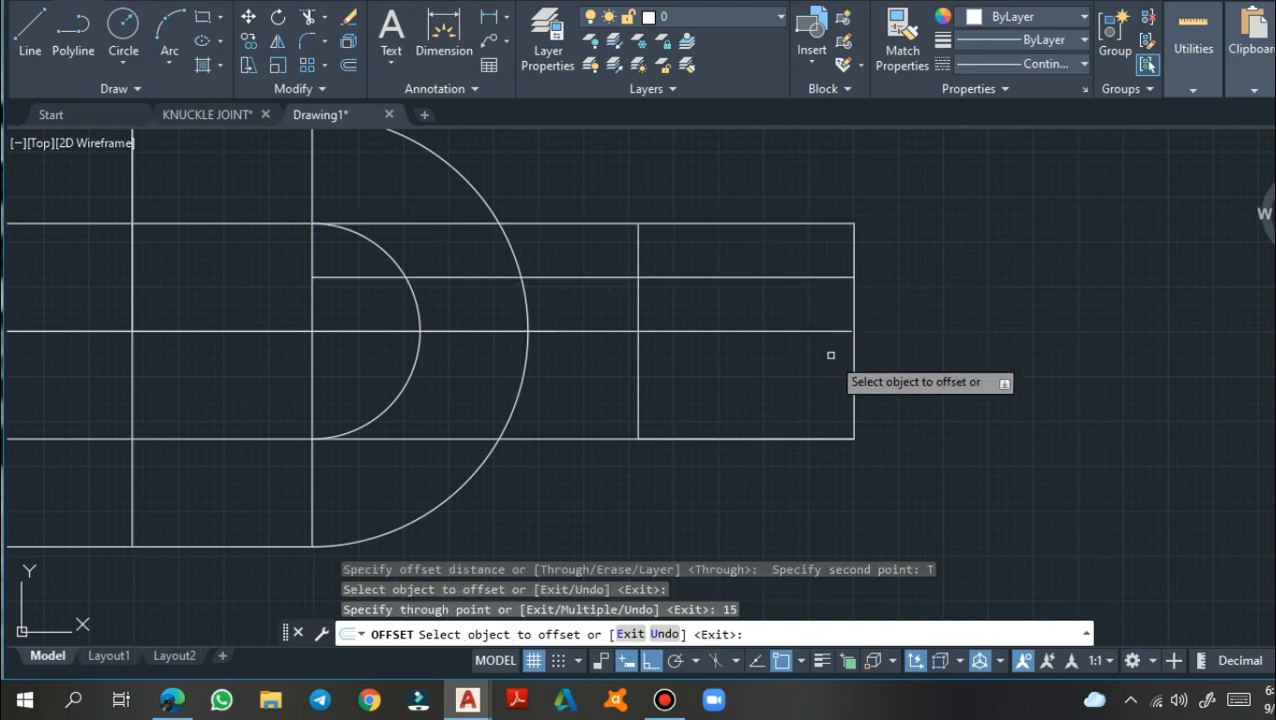
{"action": "left_click", "coordinate": [815, 437]}
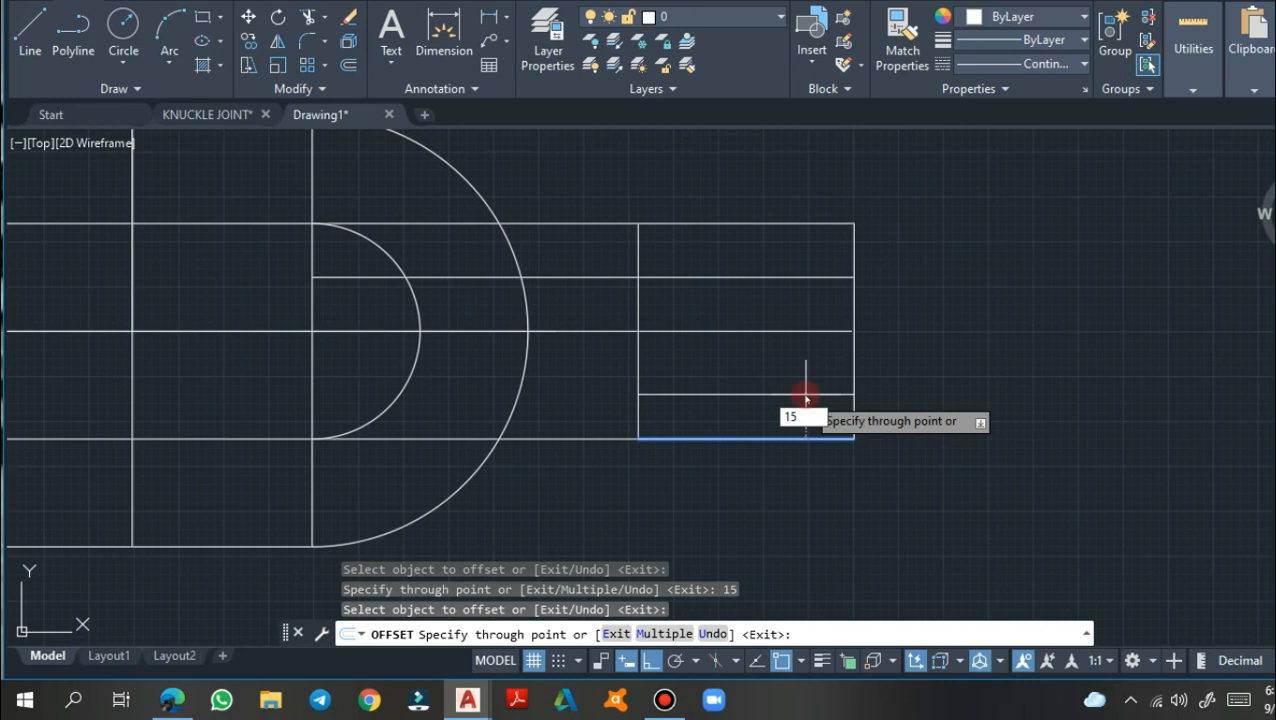
{"action": "type", "text": "15"}
{"action": "key", "text": "Return"}
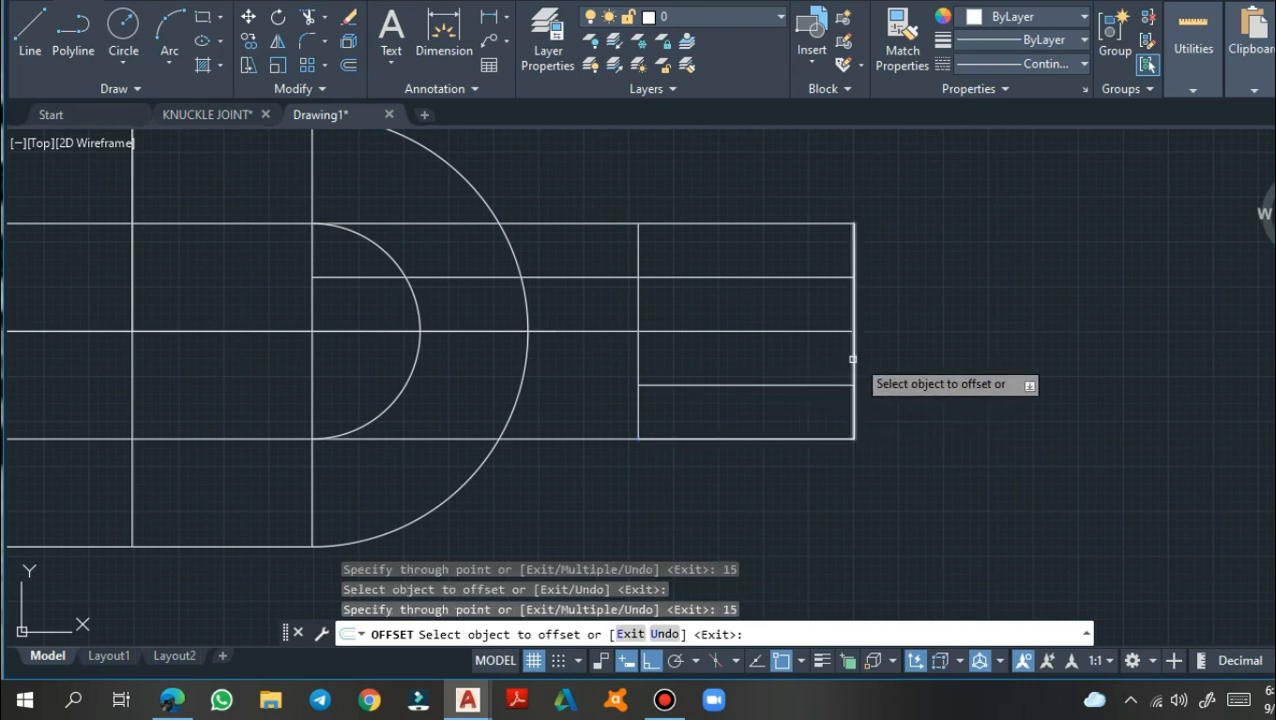
Offset the shank's right end line 3 to the left
{"action": "left_click", "coordinate": [855, 313]}
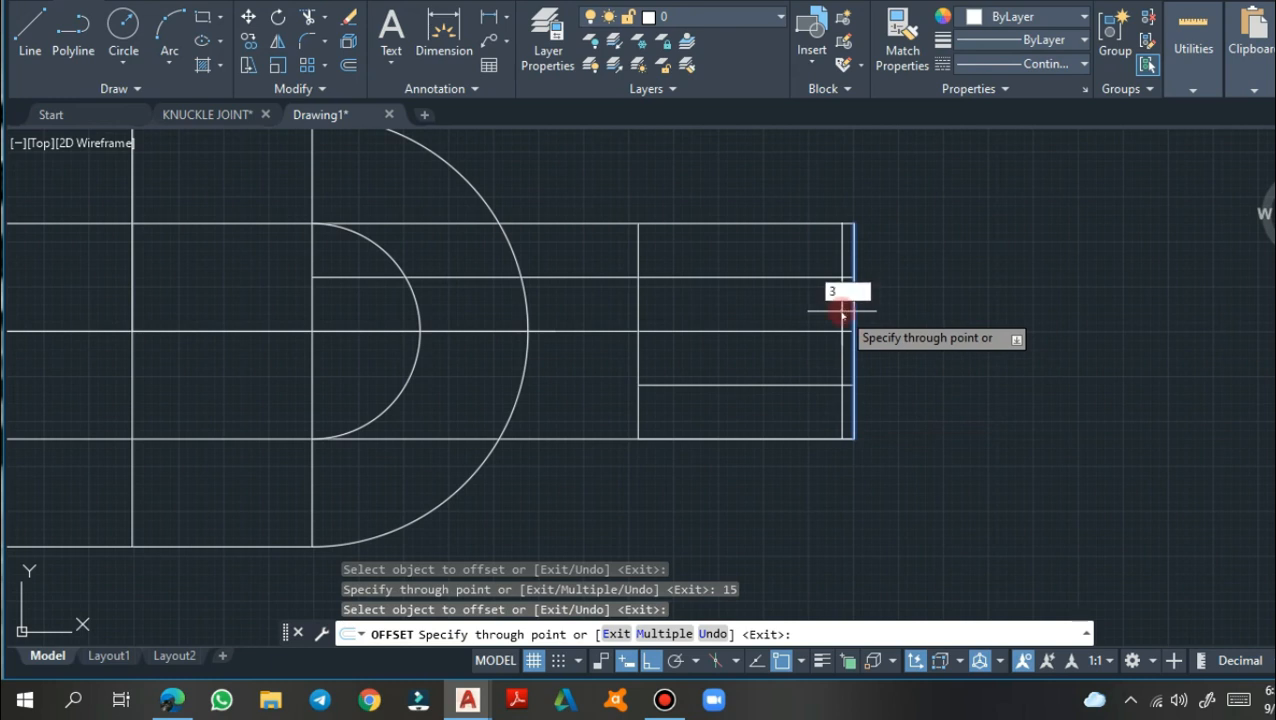
{"action": "type", "text": "3"}
{"action": "key", "text": "Return"}
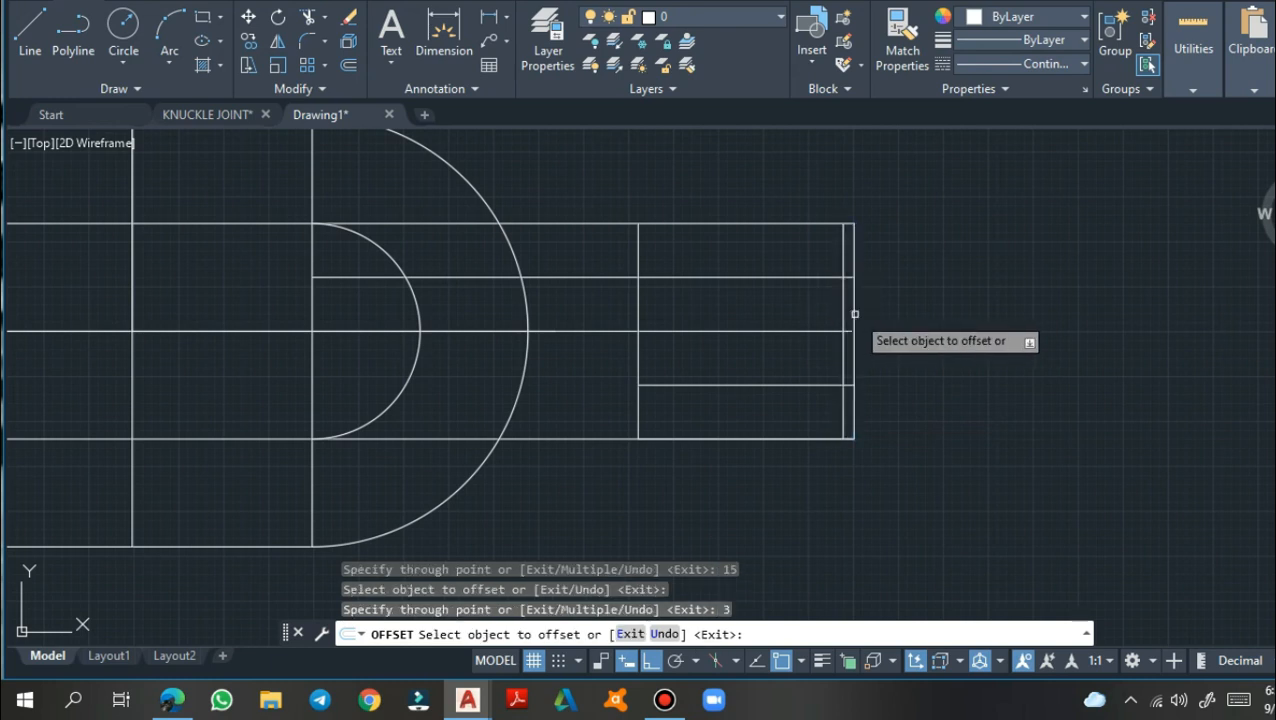
{"action": "key", "text": "Return"}
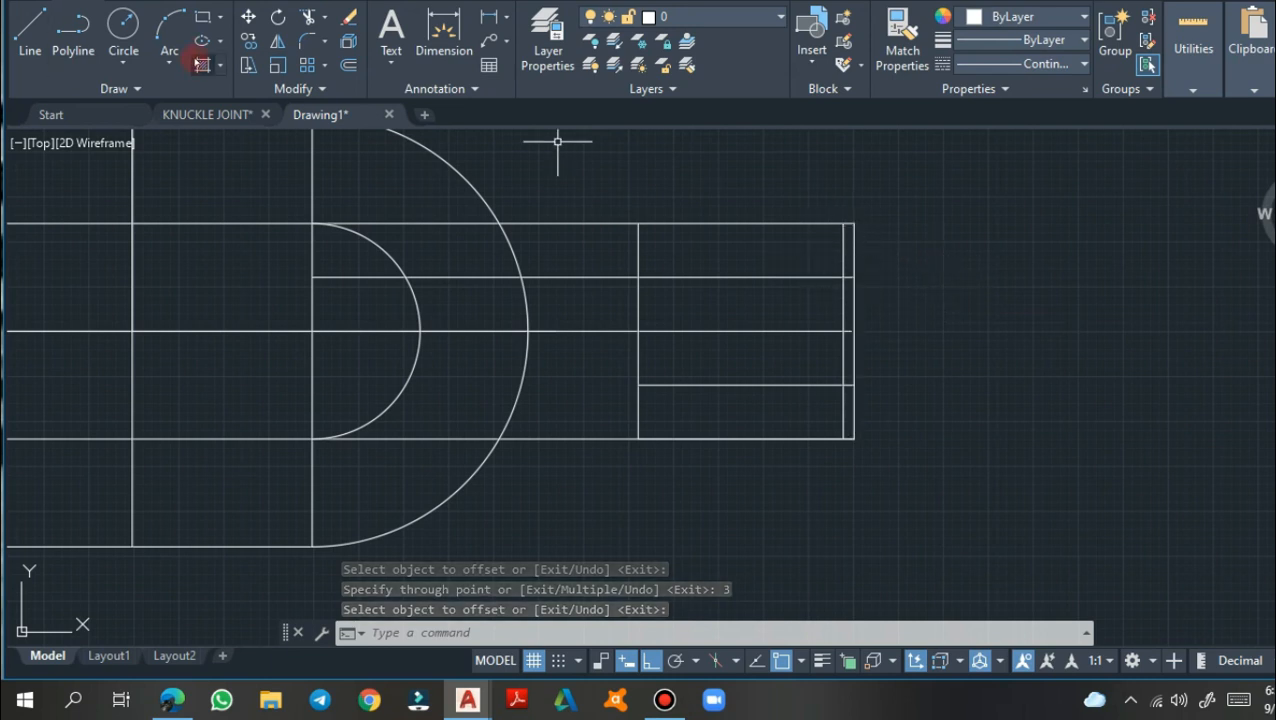
Draw a 3-point arc across the upper strip at the shank's end, from the 3-offset line's top, bulging to the end line
{"action": "left_click", "coordinate": [171, 53]}
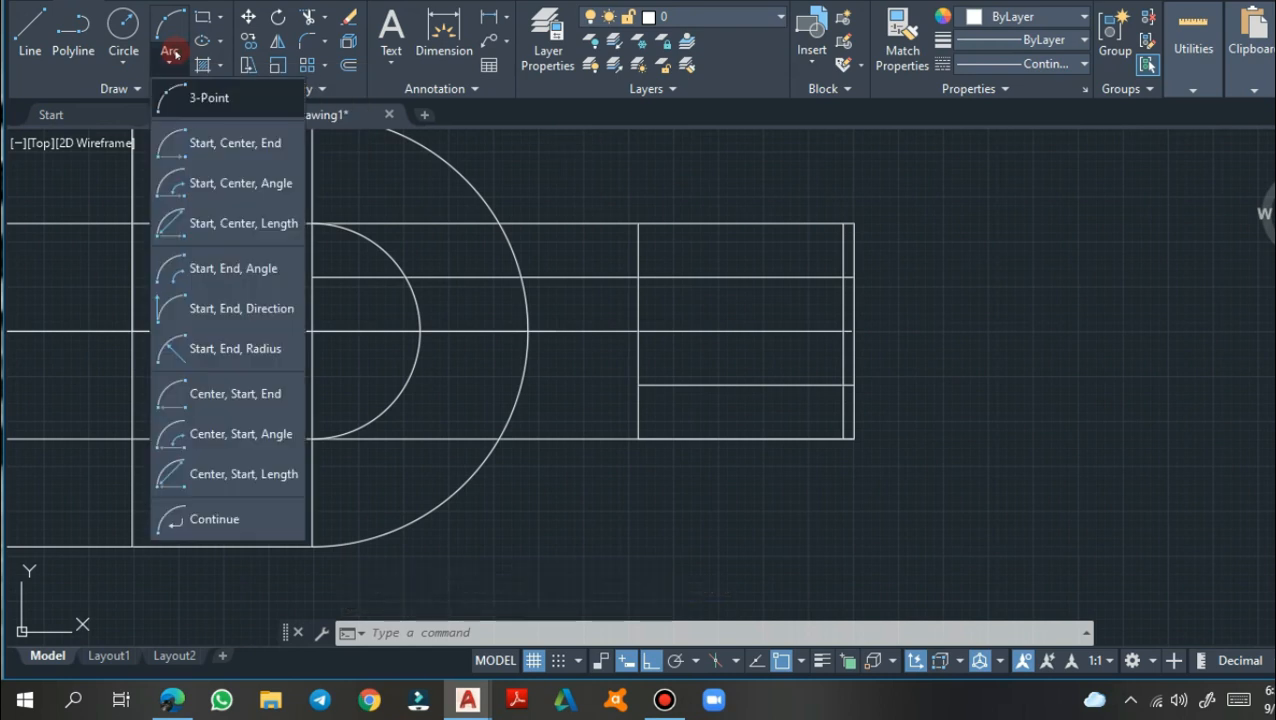
{"action": "left_click", "coordinate": [201, 97]}
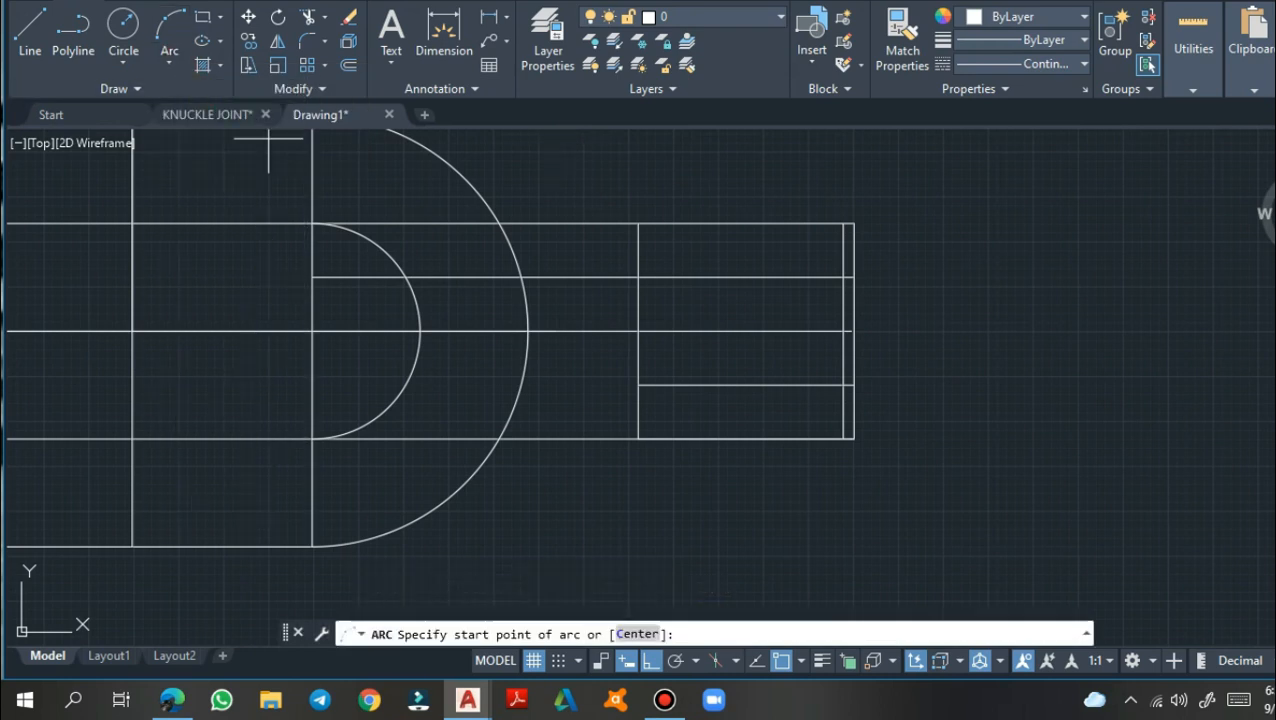
{"action": "left_click", "coordinate": [846, 222]}
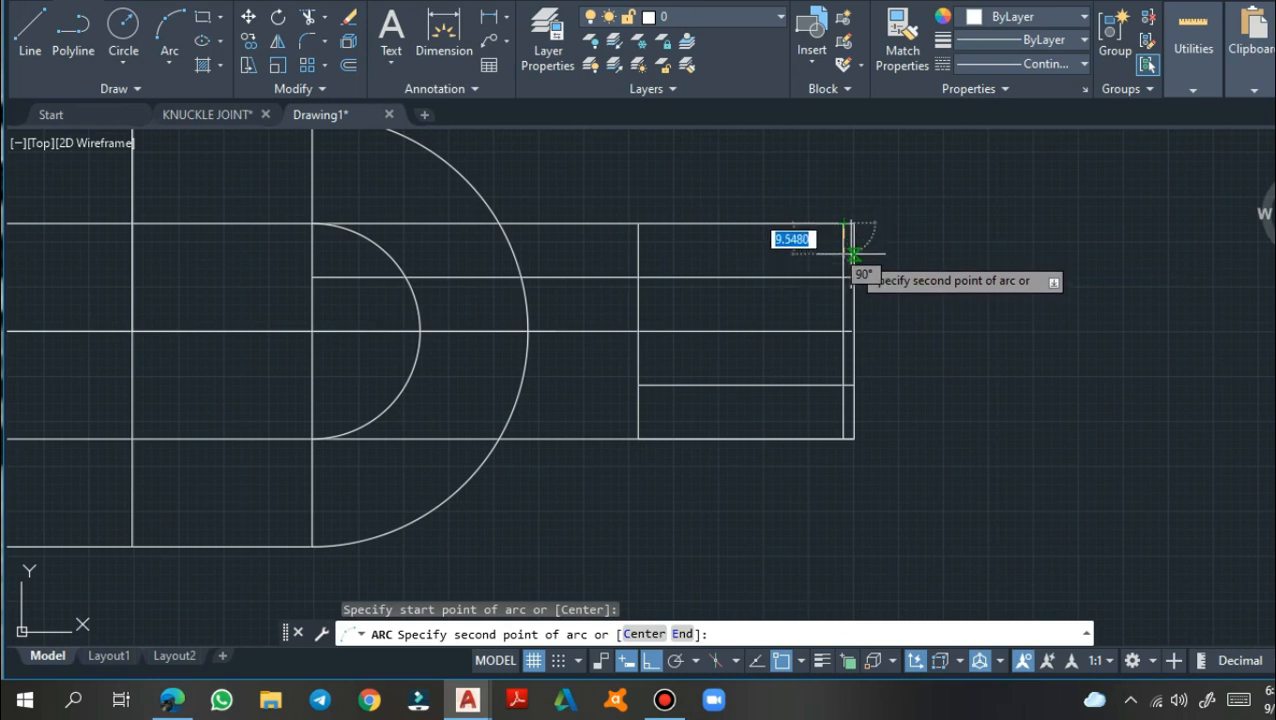
{"action": "left_click", "coordinate": [850, 250]}
{"action": "left_click", "coordinate": [843, 277]}
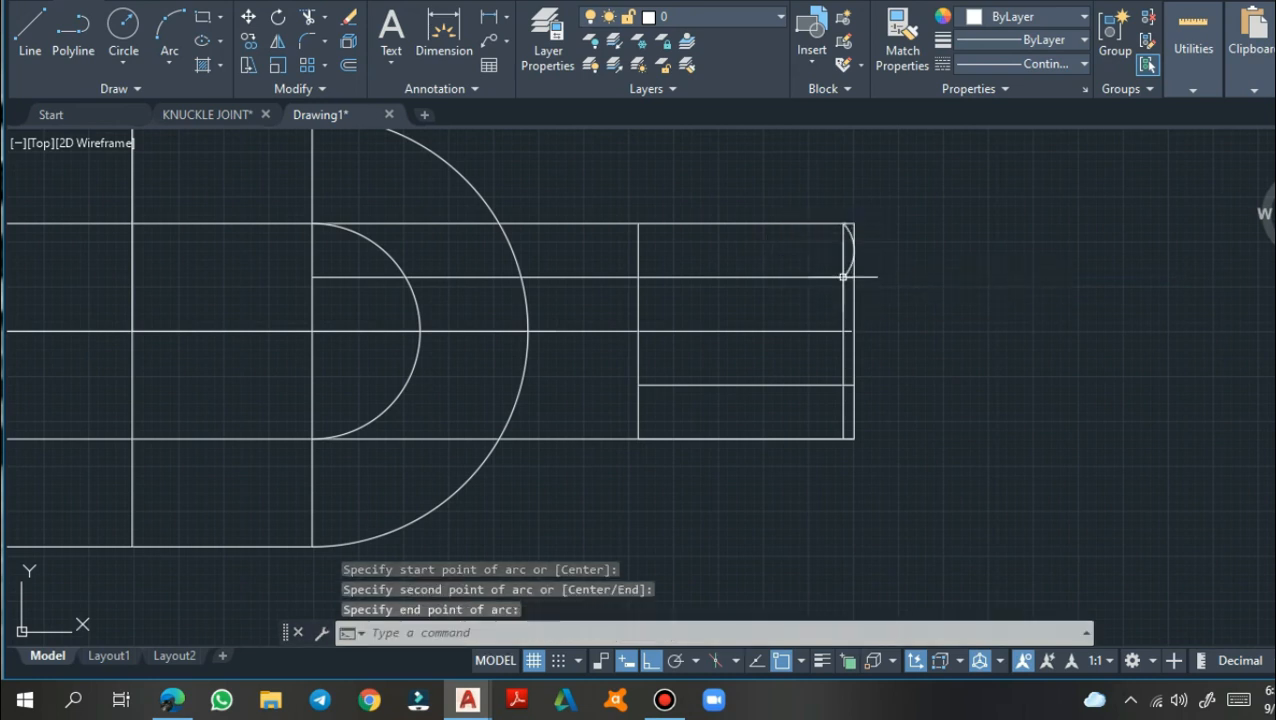
Turn Ortho off and draw a 3-point arc across the middle strip, touching the end line at the centre line
{"action": "left_click", "coordinate": [652, 661]}
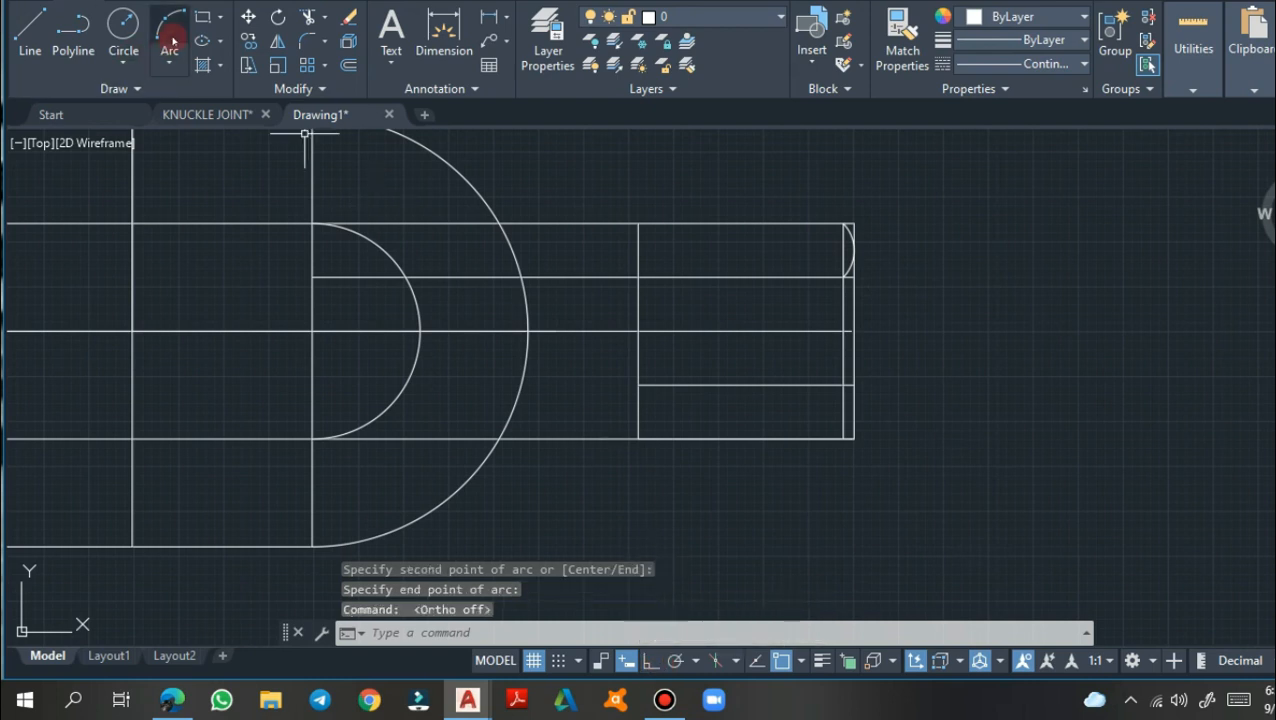
{"action": "left_click", "coordinate": [172, 42]}
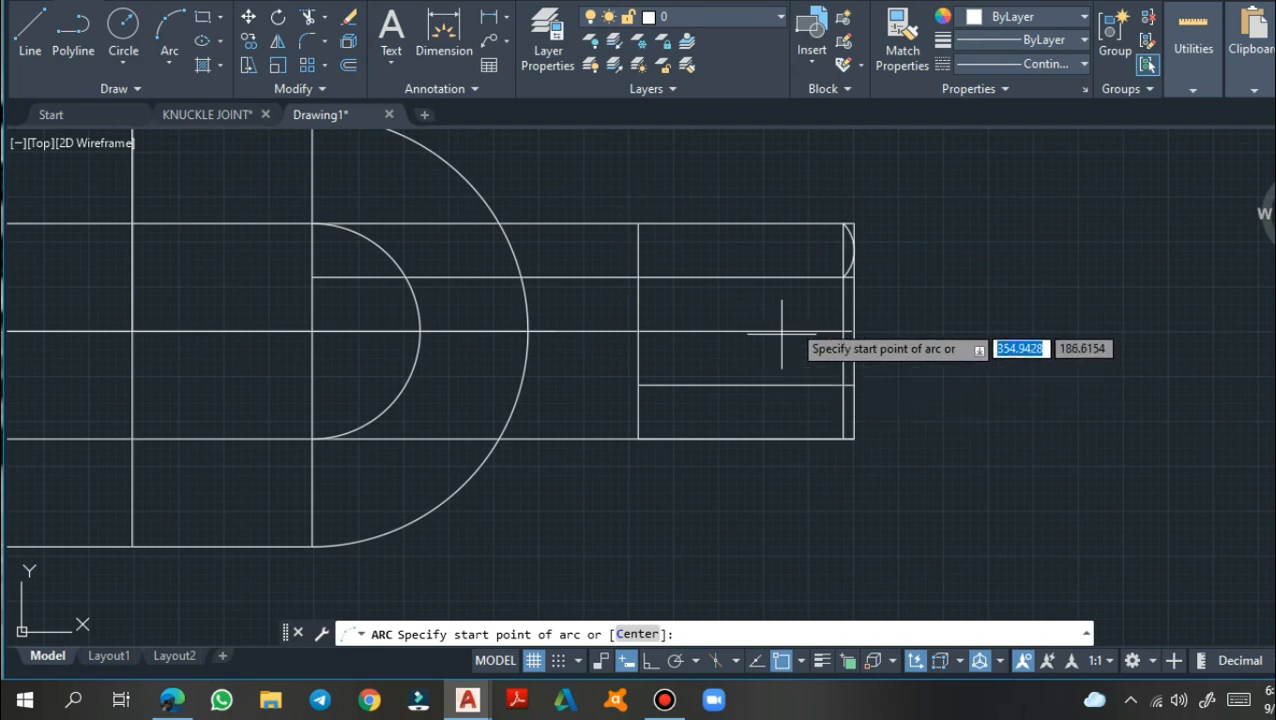
{"action": "left_click", "coordinate": [843, 277]}
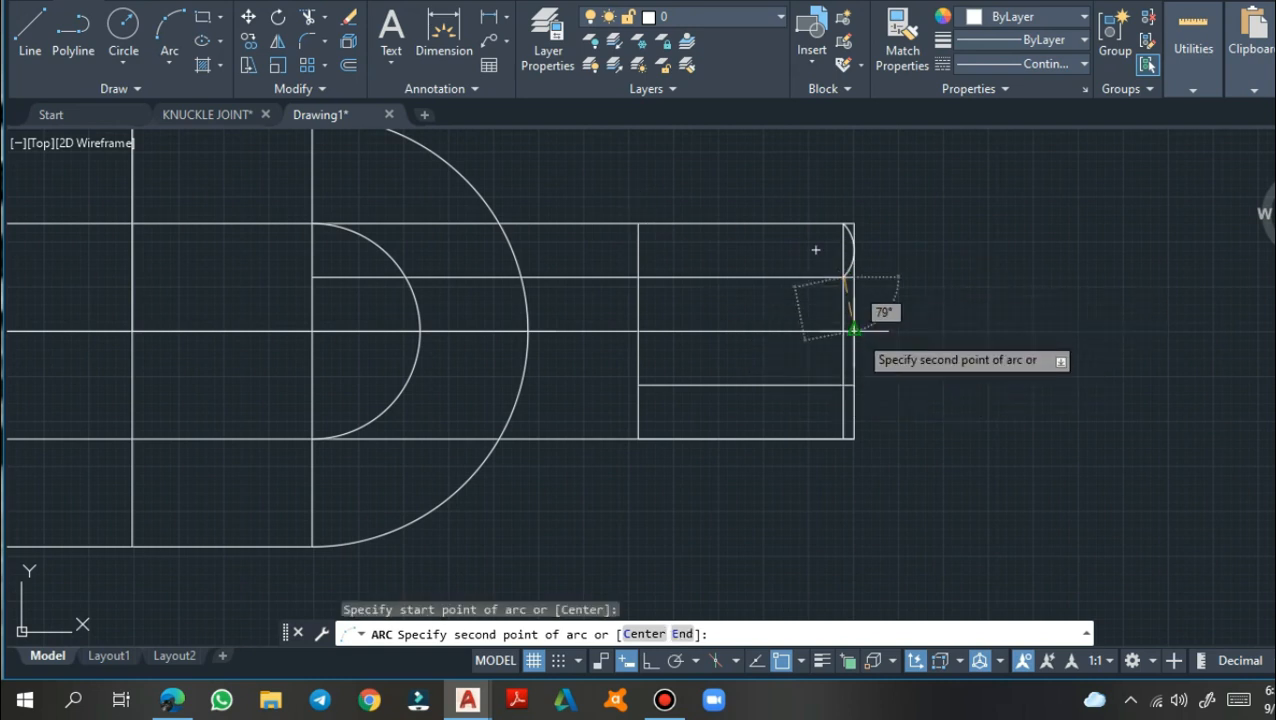
{"action": "left_click", "coordinate": [853, 331]}
{"action": "left_click", "coordinate": [852, 385]}
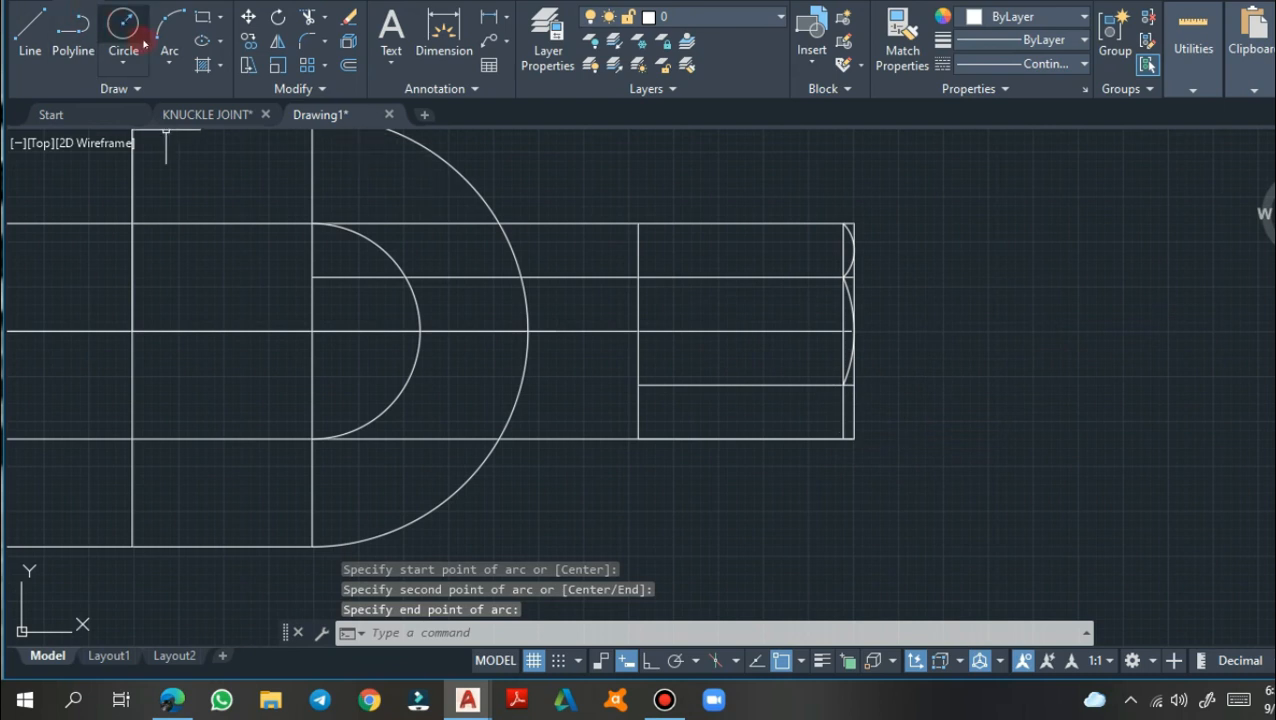
Draw a 3-point arc across the lower strip at the shank's end, touching the end line midway and ending on the lower edge
{"action": "left_click", "coordinate": [843, 386]}
{"action": "left_click", "coordinate": [843, 386]}
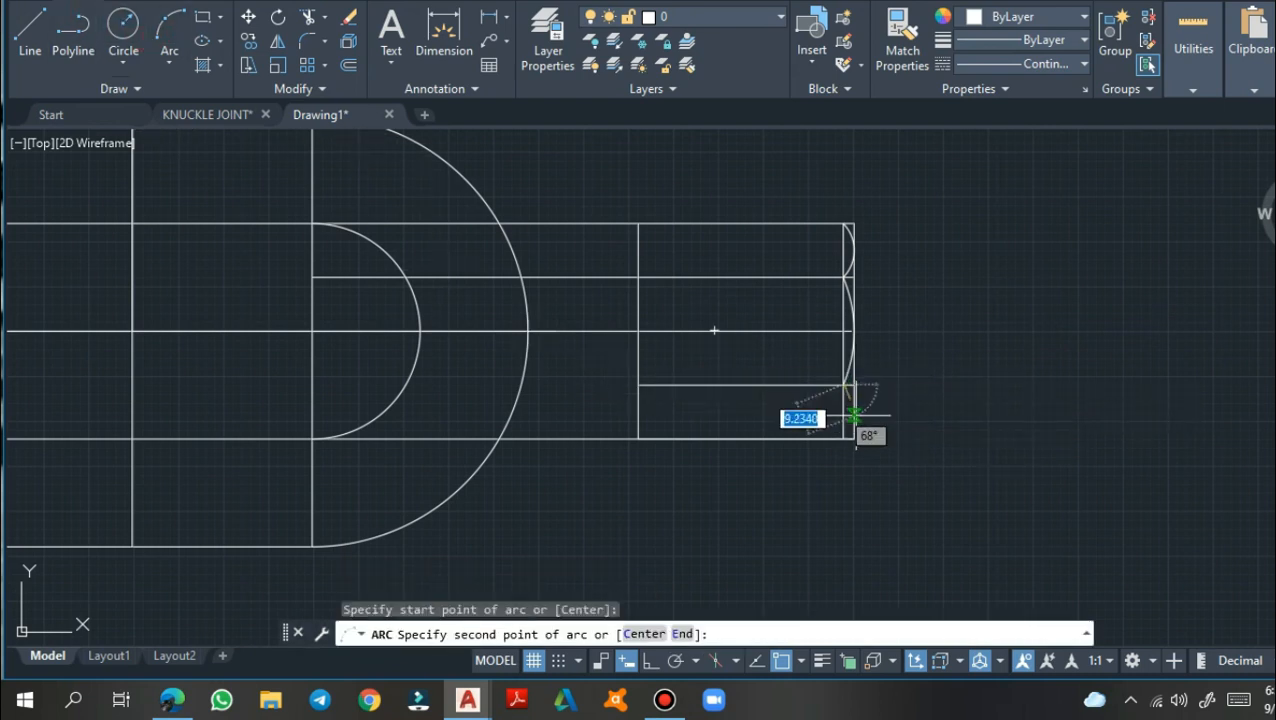
{"action": "left_click", "coordinate": [853, 414]}
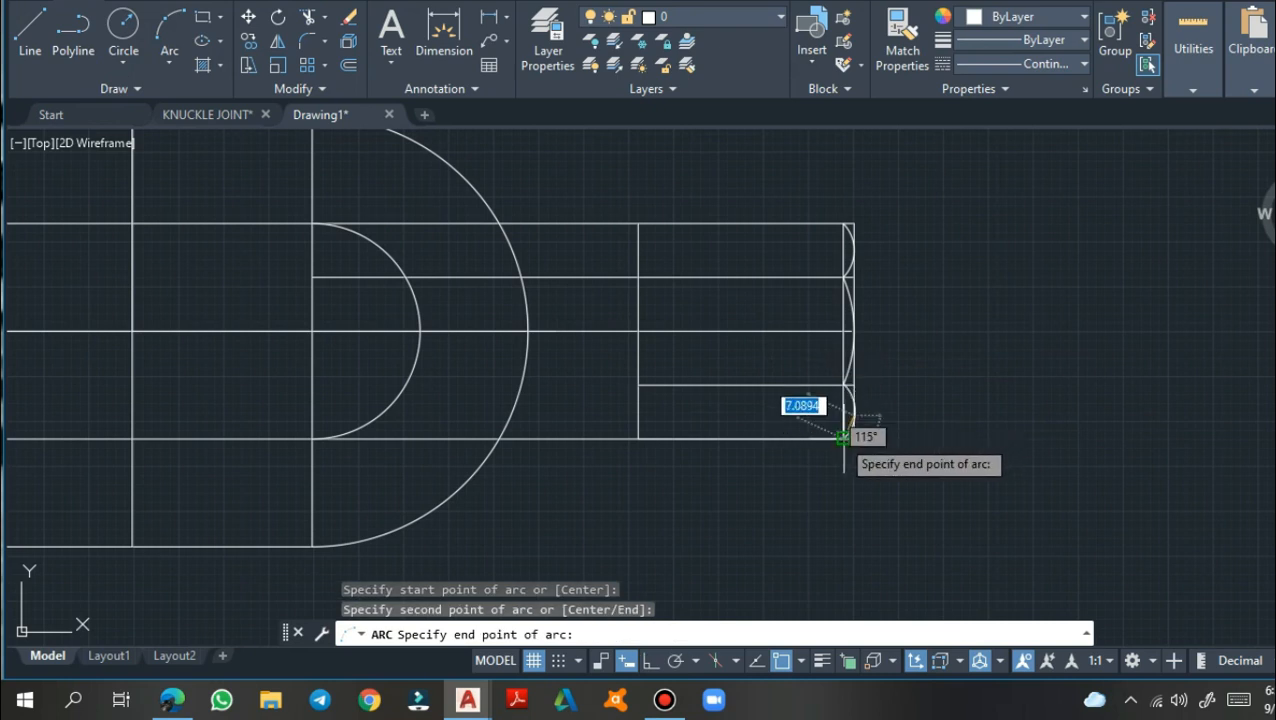
{"action": "left_click", "coordinate": [843, 437]}
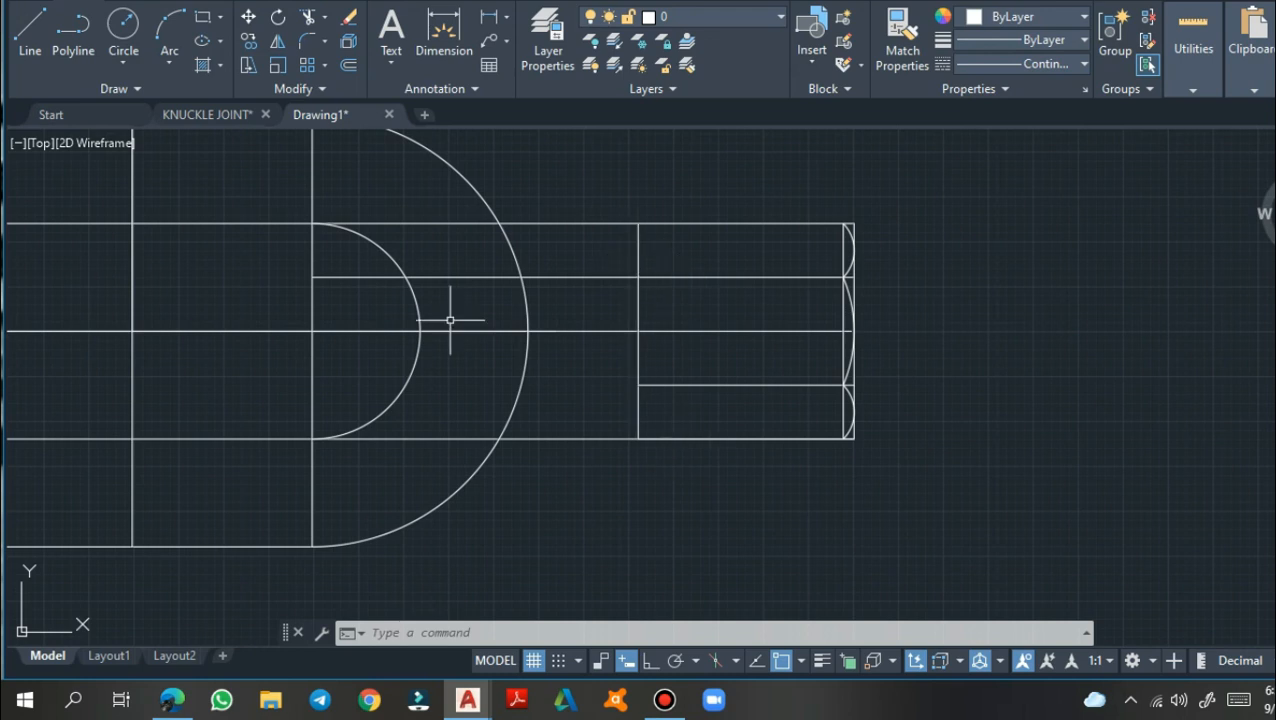
Check the KNUCKLE JOINT reference, and in Drawing1 fillet the 60-long section's left vertical line with the upper inner horizontal line at radius 15
{"action": "left_click", "coordinate": [207, 114]}
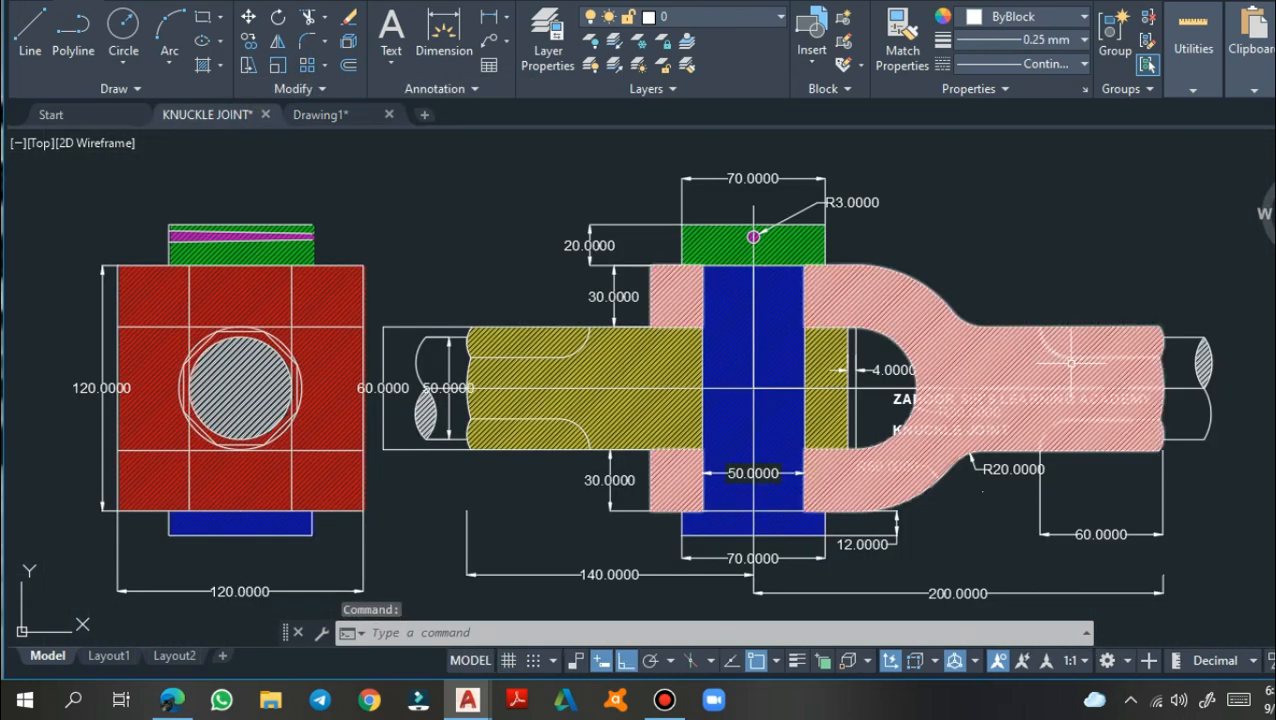
{"action": "left_click", "coordinate": [317, 116]}
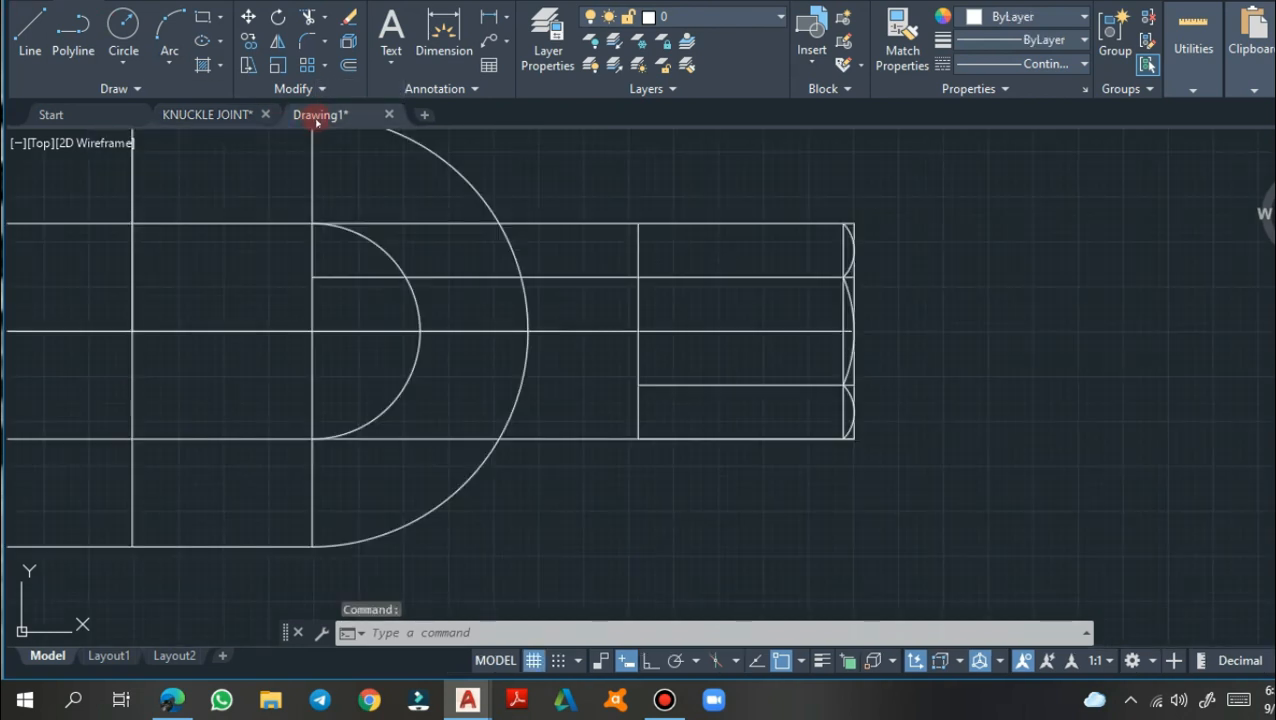
{"action": "left_click", "coordinate": [323, 43]}
{"action": "left_click", "coordinate": [342, 77]}
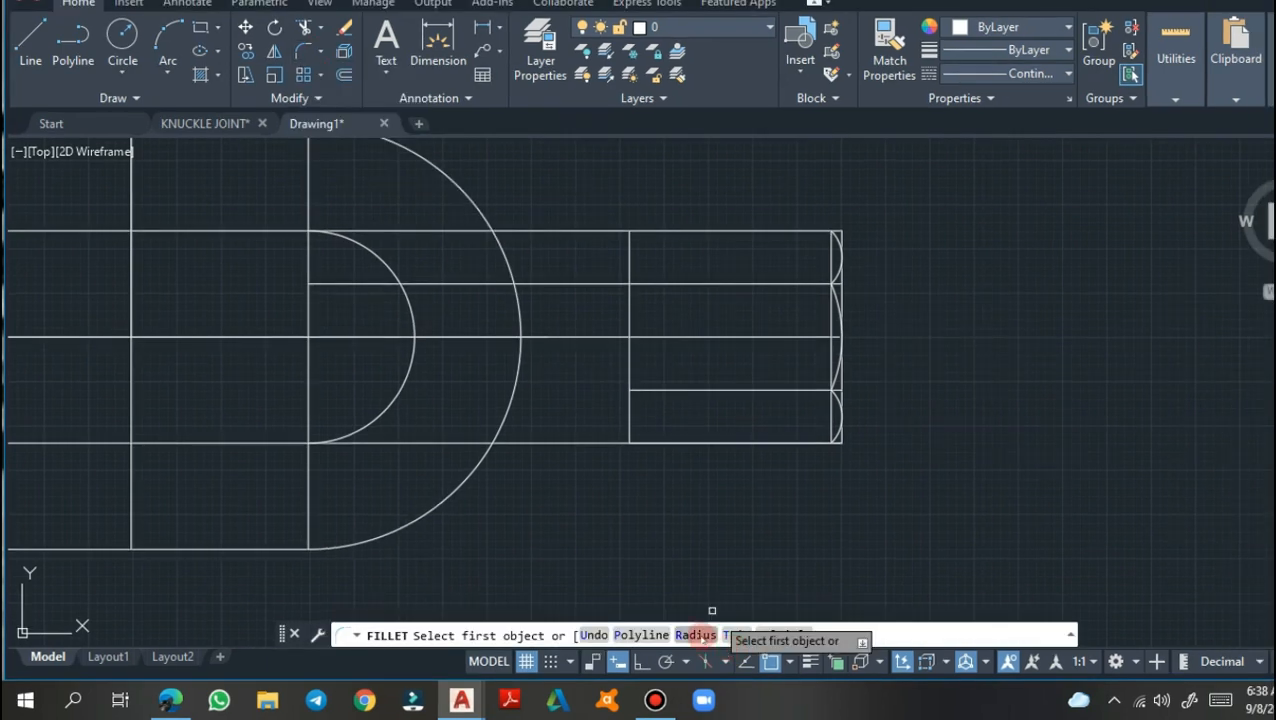
{"action": "left_click", "coordinate": [696, 635]}
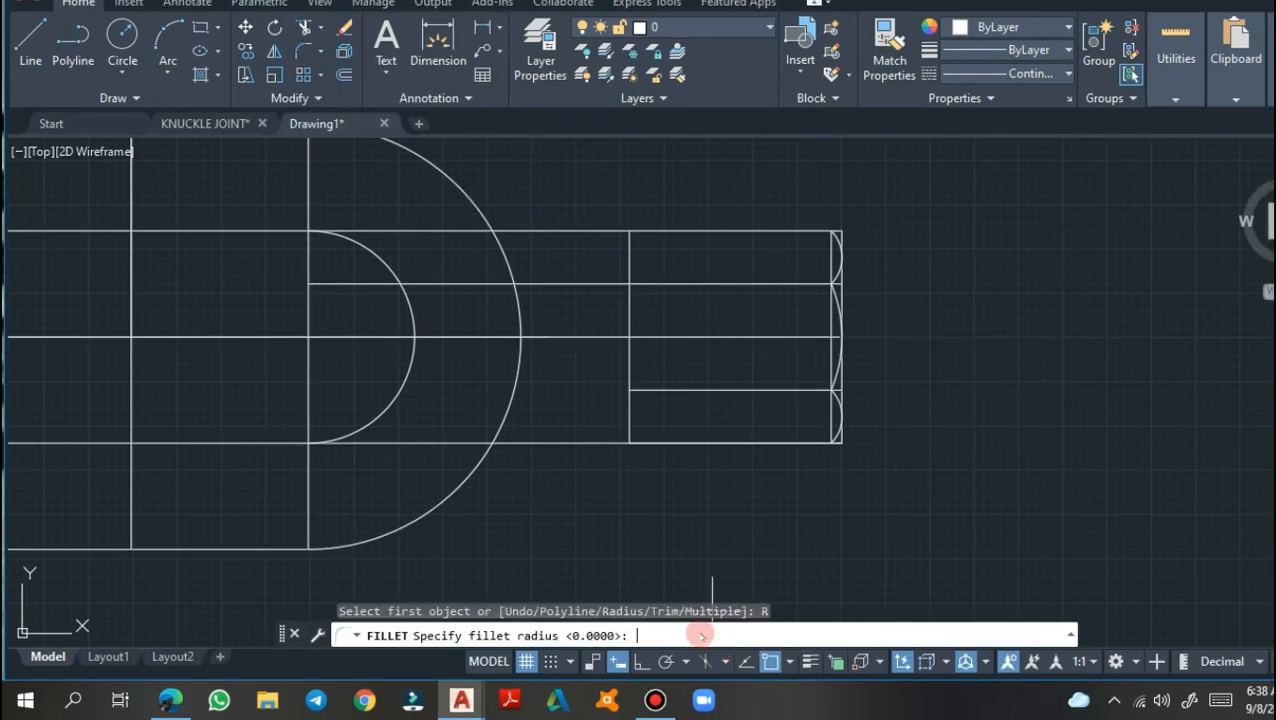
{"action": "left_click", "coordinate": [724, 530]}
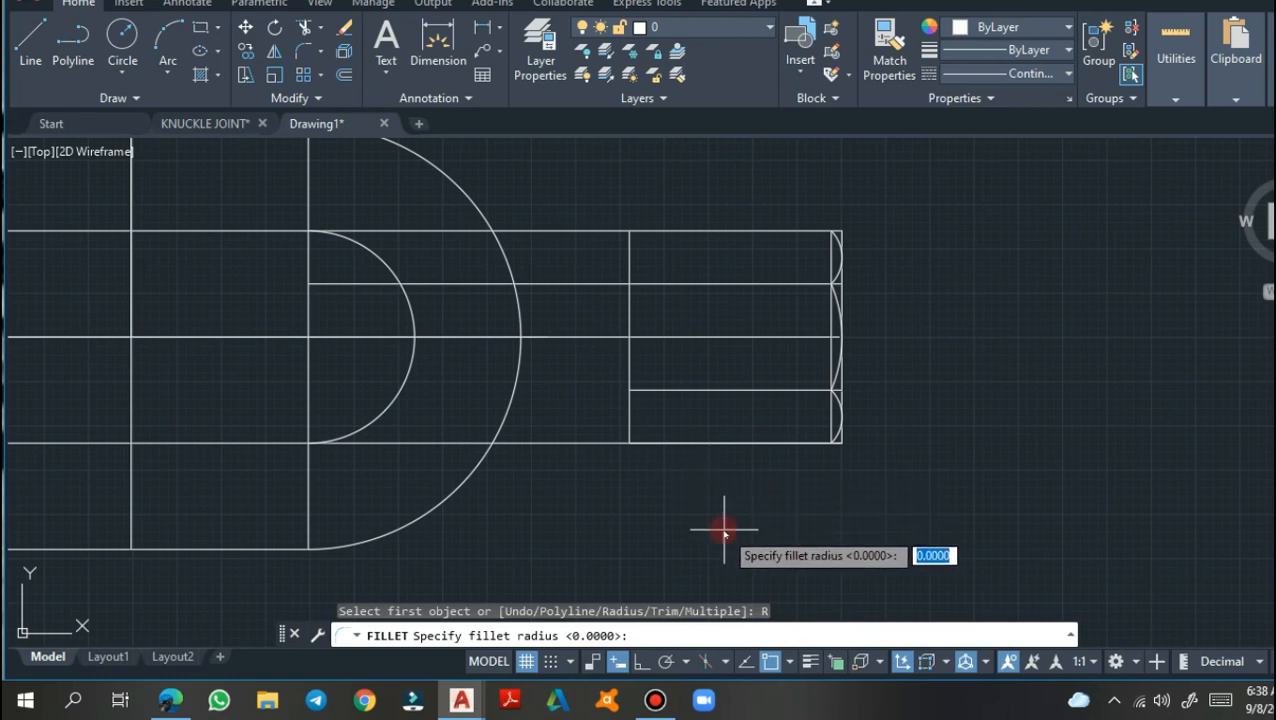
{"action": "key", "text": "Return"}
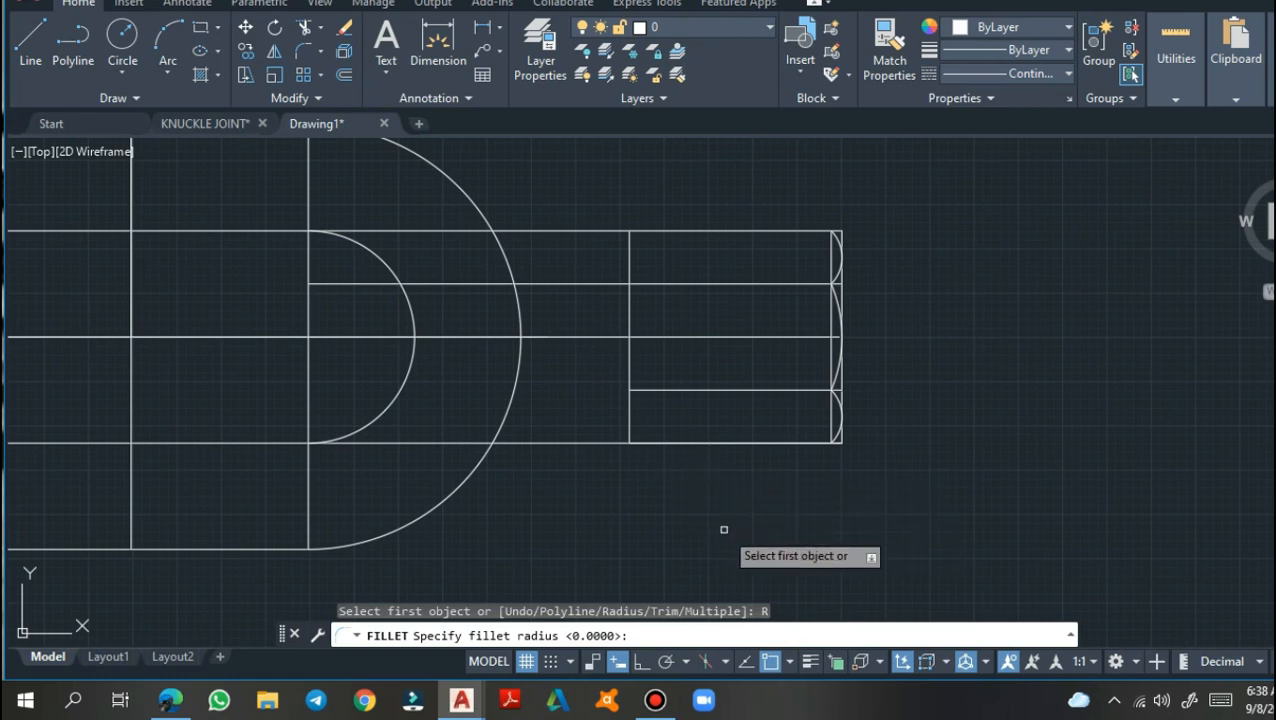
{"action": "left_click", "coordinate": [631, 256]}
{"action": "left_click", "coordinate": [670, 283]}
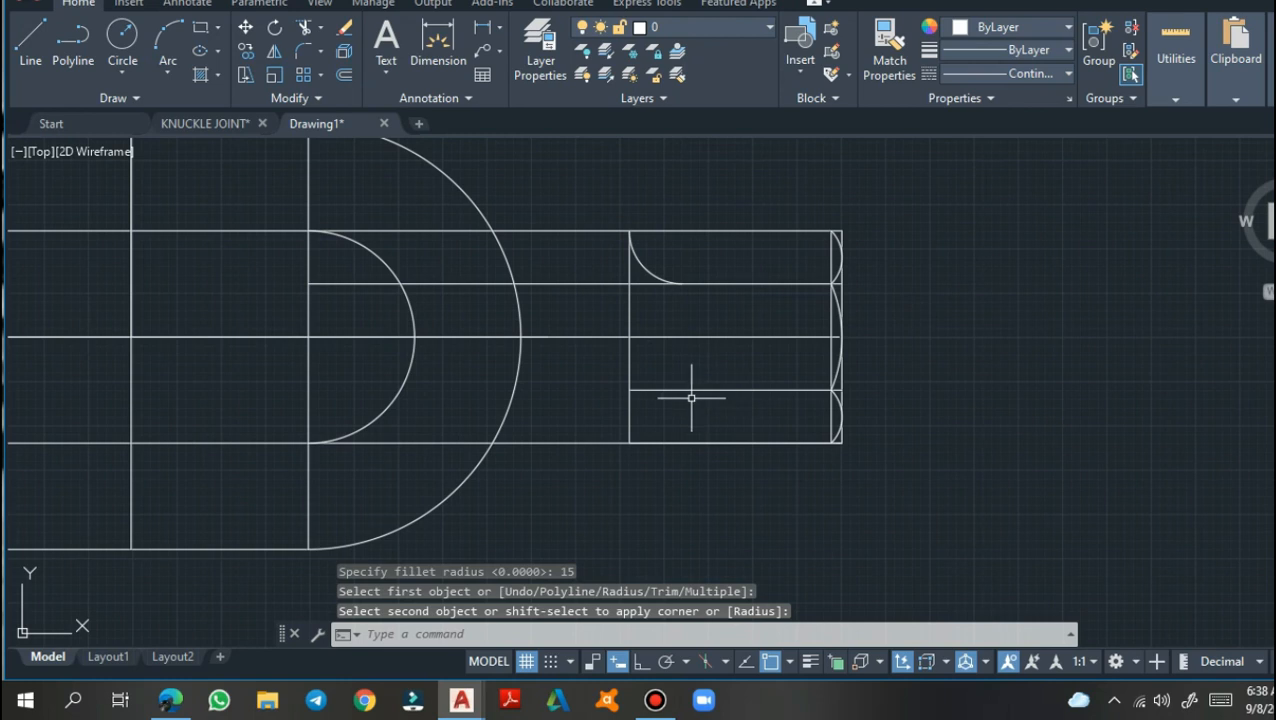
Fillet the 60-long section's left vertical line with the lower inner horizontal line at radius 15
{"action": "key", "text": "Return"}
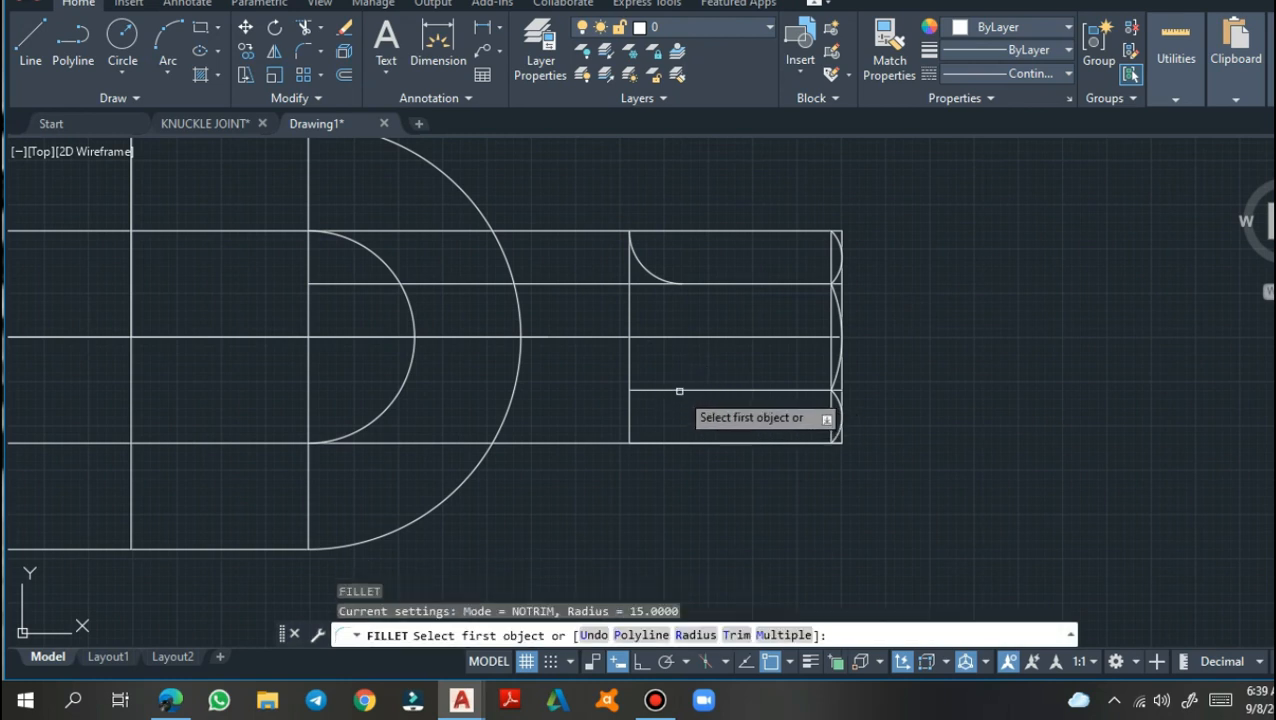
{"action": "left_click", "coordinate": [673, 392]}
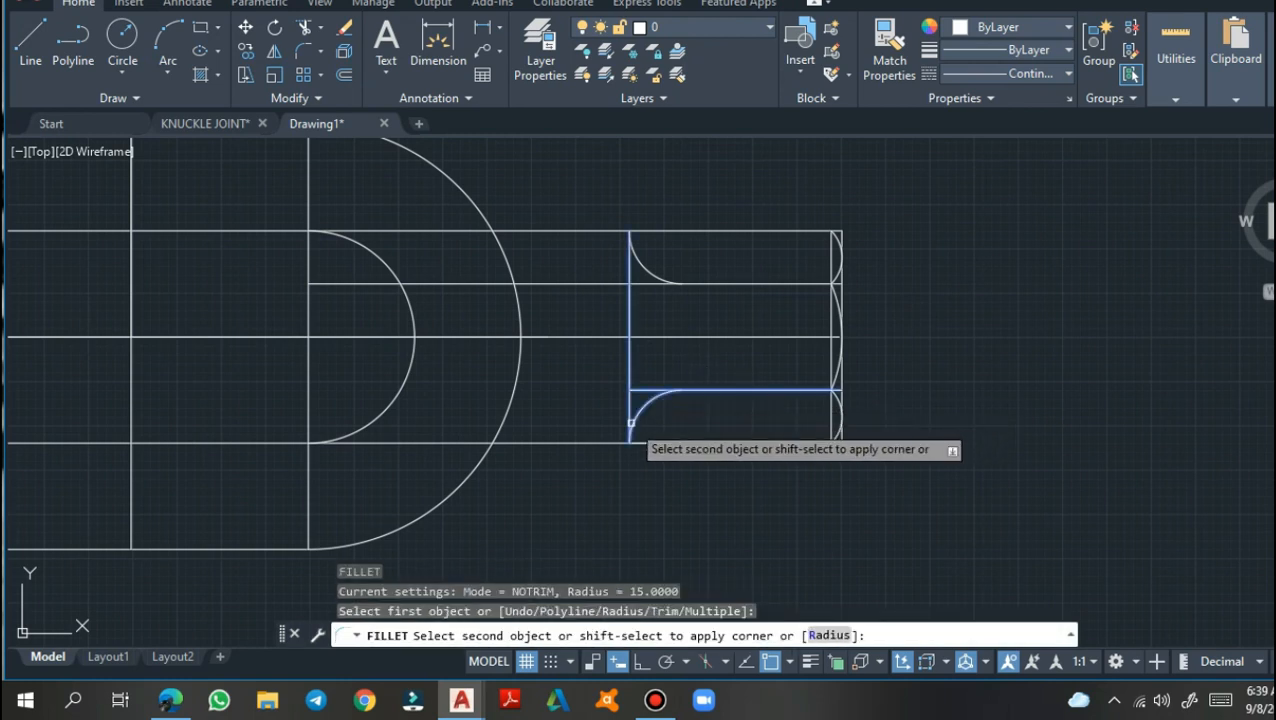
{"action": "left_click", "coordinate": [631, 421]}
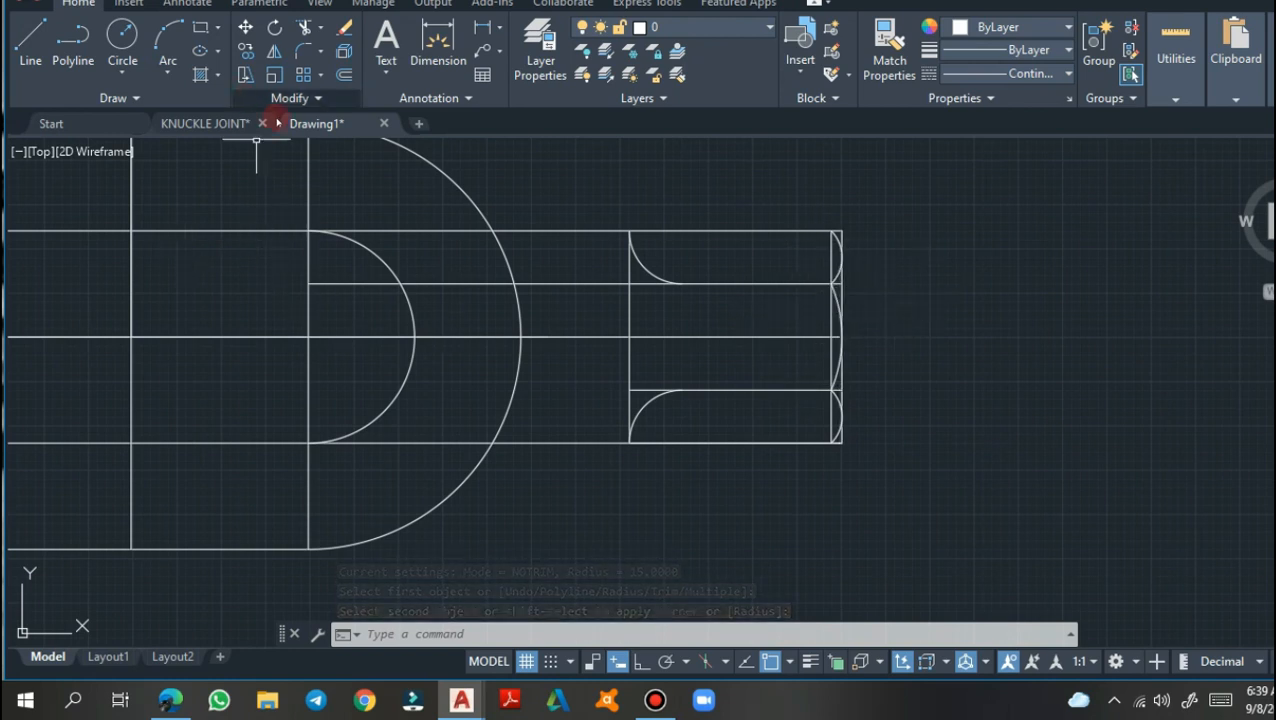
Check the KNUCKLE JOINT reference, and in Drawing1 draw the rod outline with Ortho on from the shank's end centre: 25 up, 15 right, 50 down, back to the shank
{"action": "left_click", "coordinate": [216, 127]}
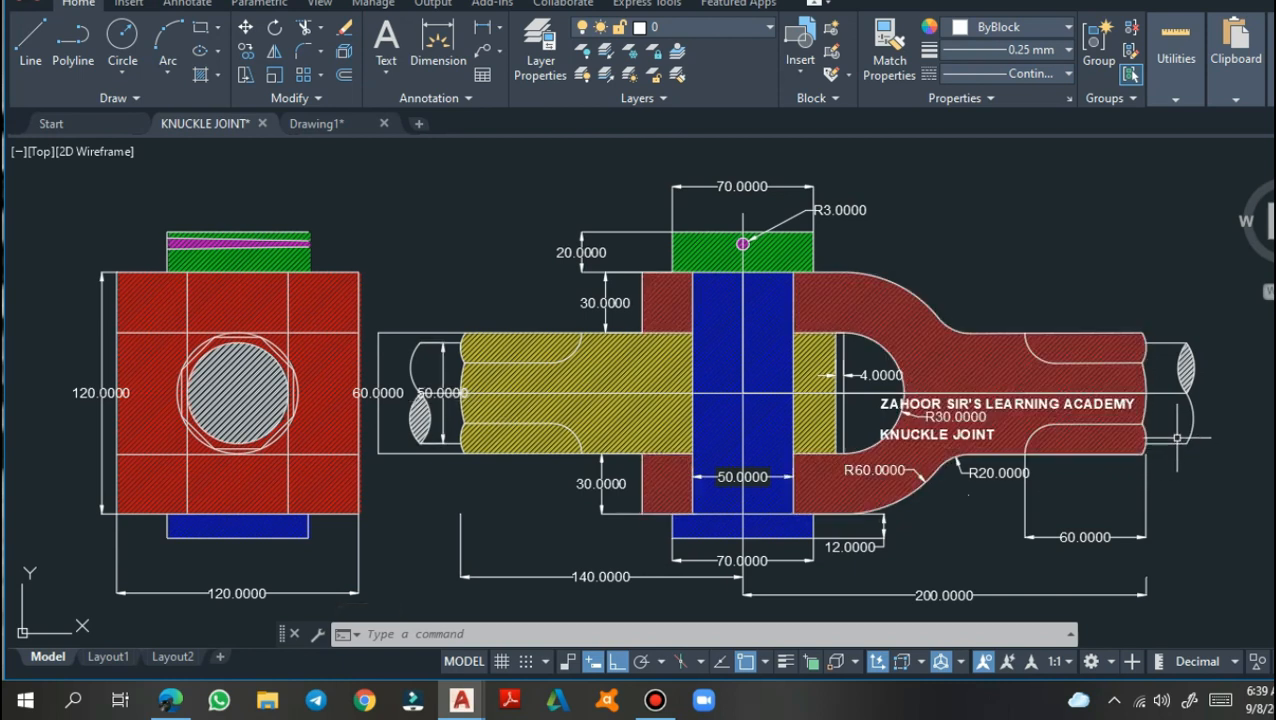
{"action": "left_click", "coordinate": [310, 124]}
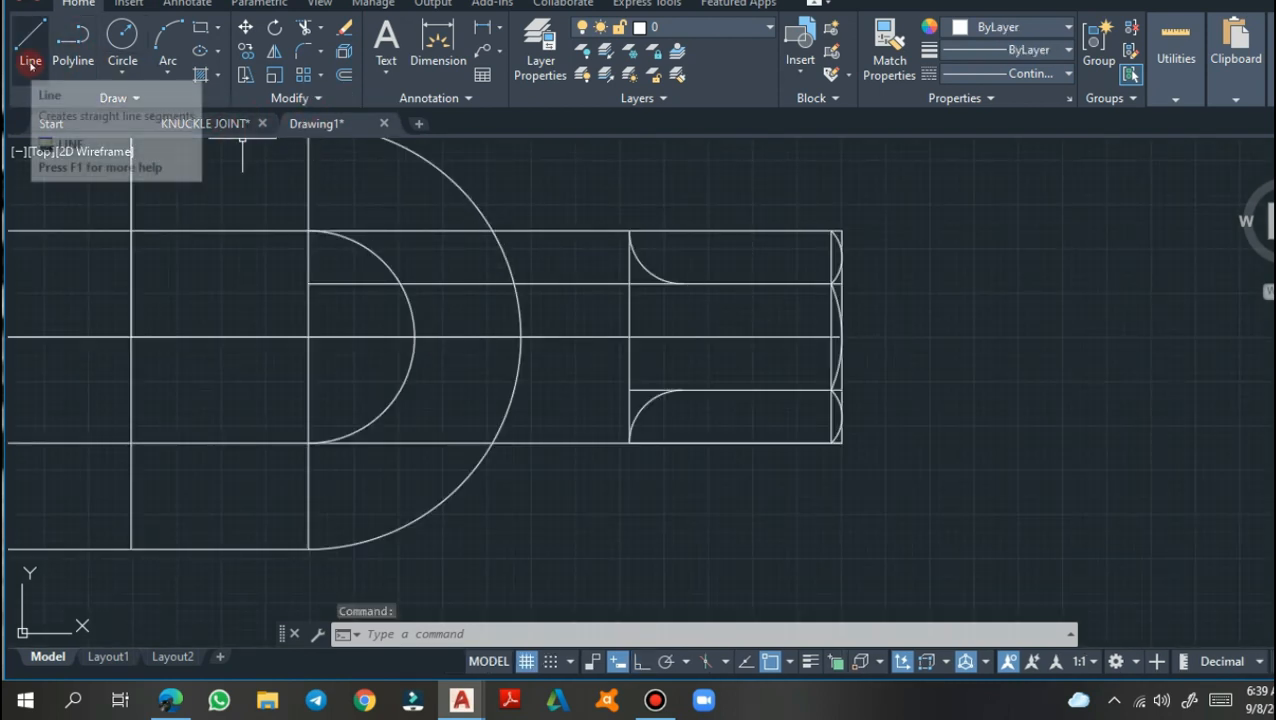
{"action": "left_click", "coordinate": [30, 62]}
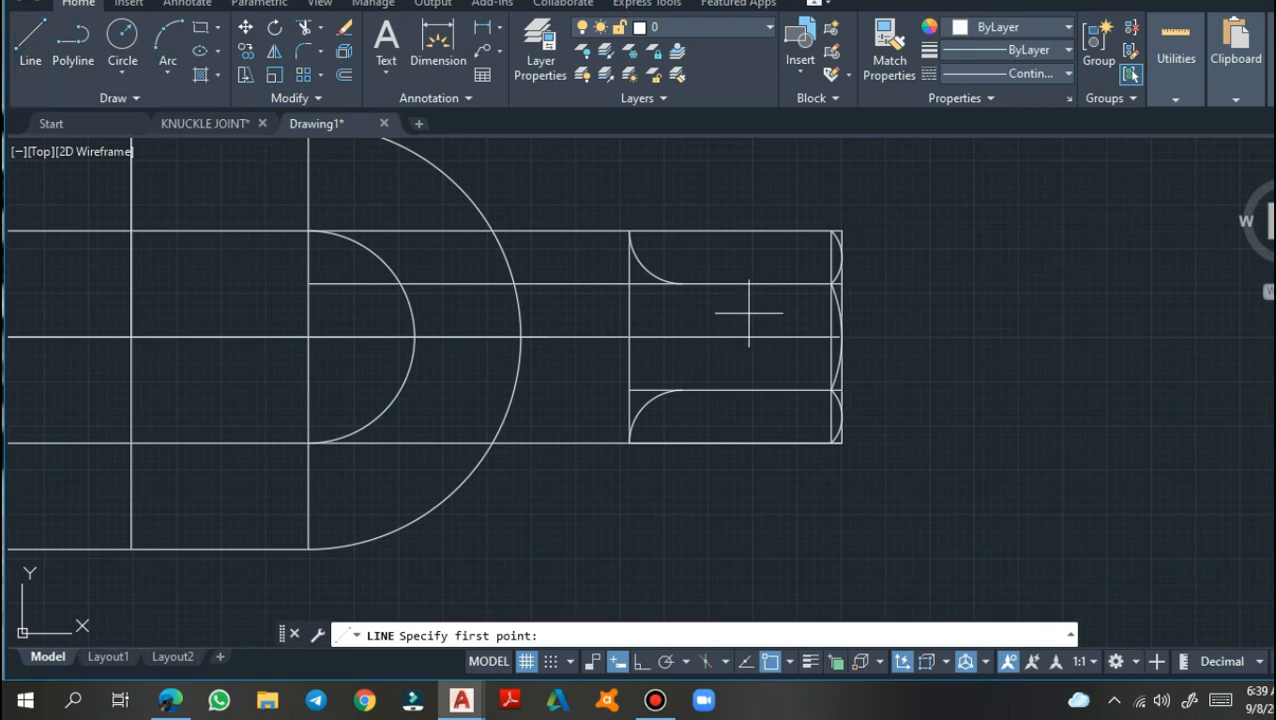
{"action": "left_click", "coordinate": [839, 337]}
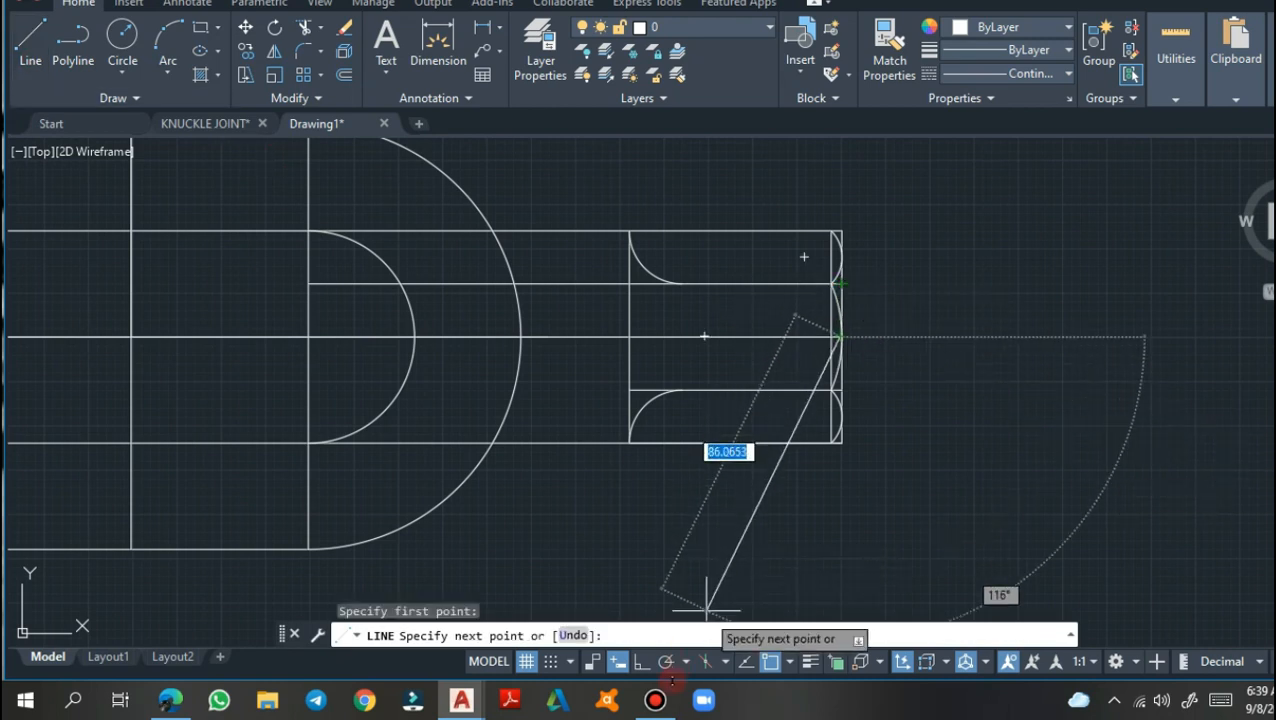
{"action": "left_click", "coordinate": [642, 662]}
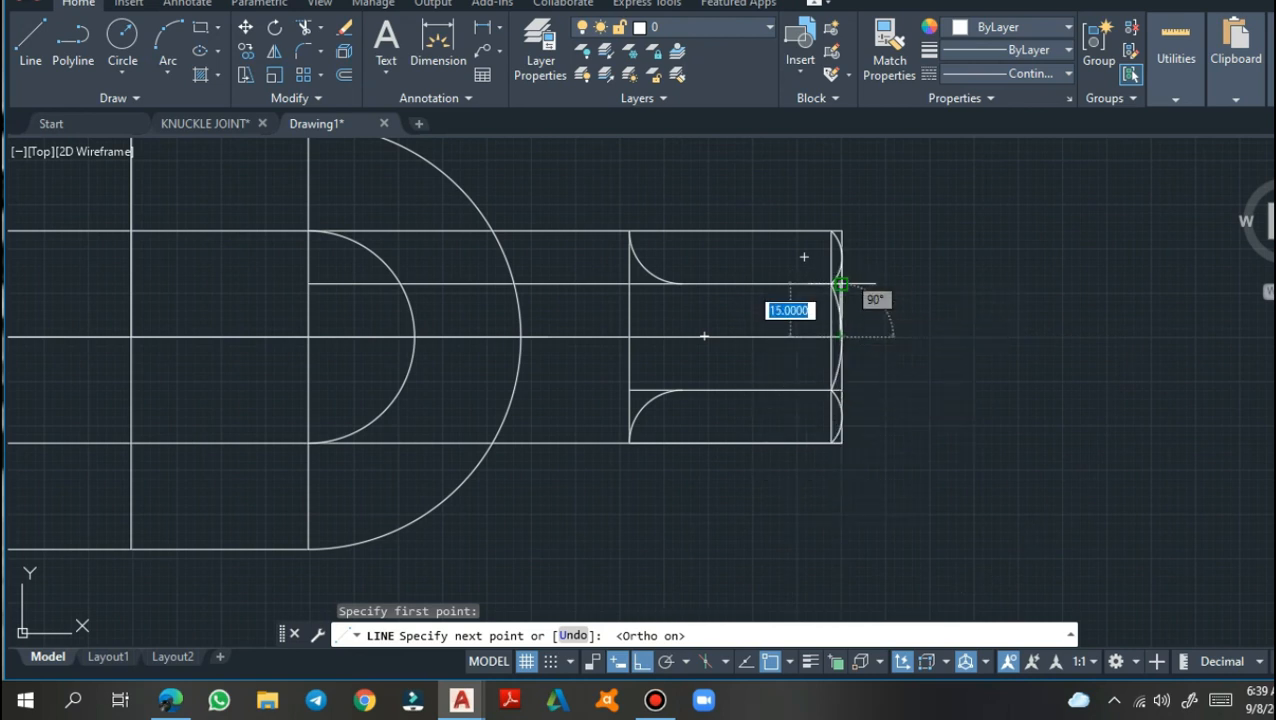
{"action": "type", "text": "25"}
{"action": "key", "text": "Return"}
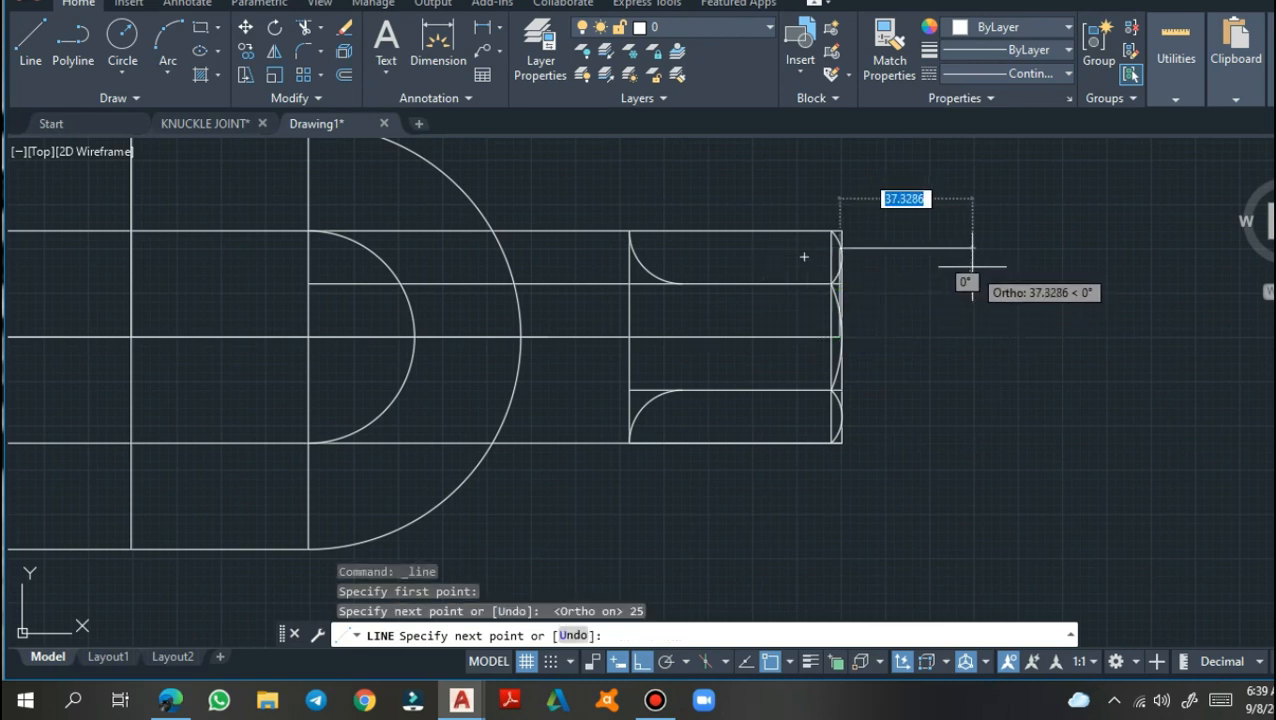
{"action": "type", "text": "15"}
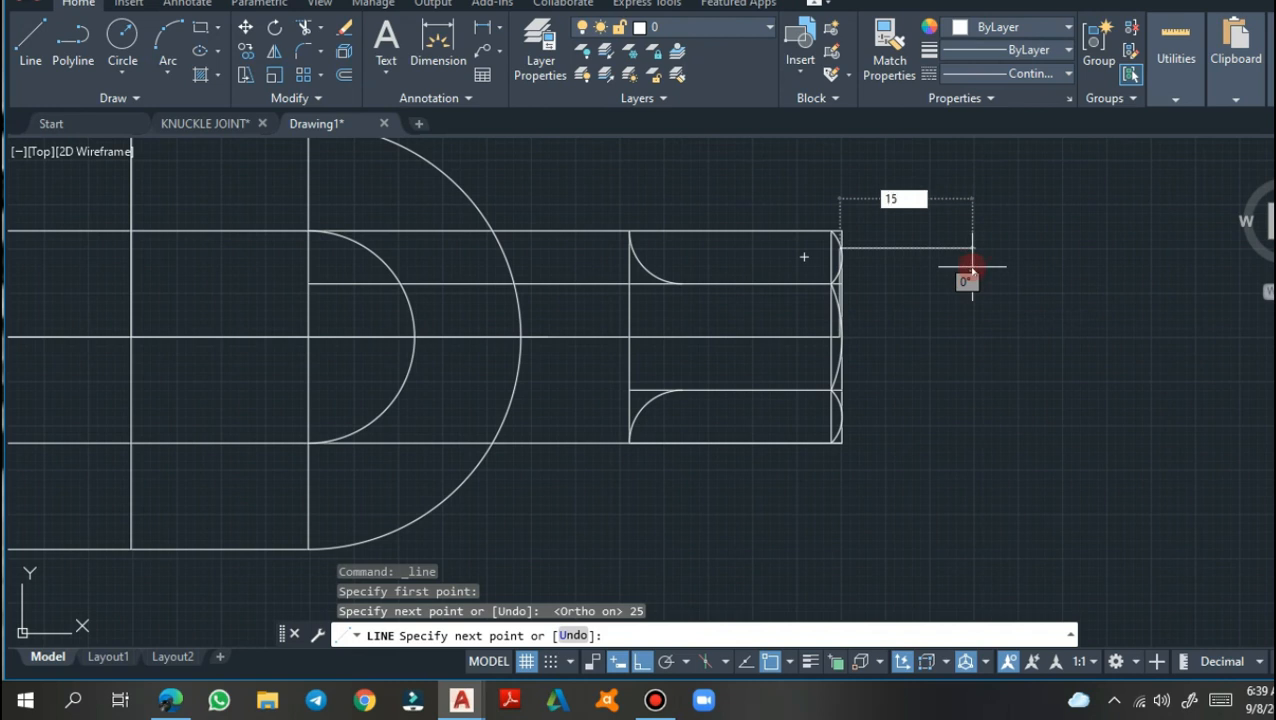
{"action": "key", "text": "Return"}
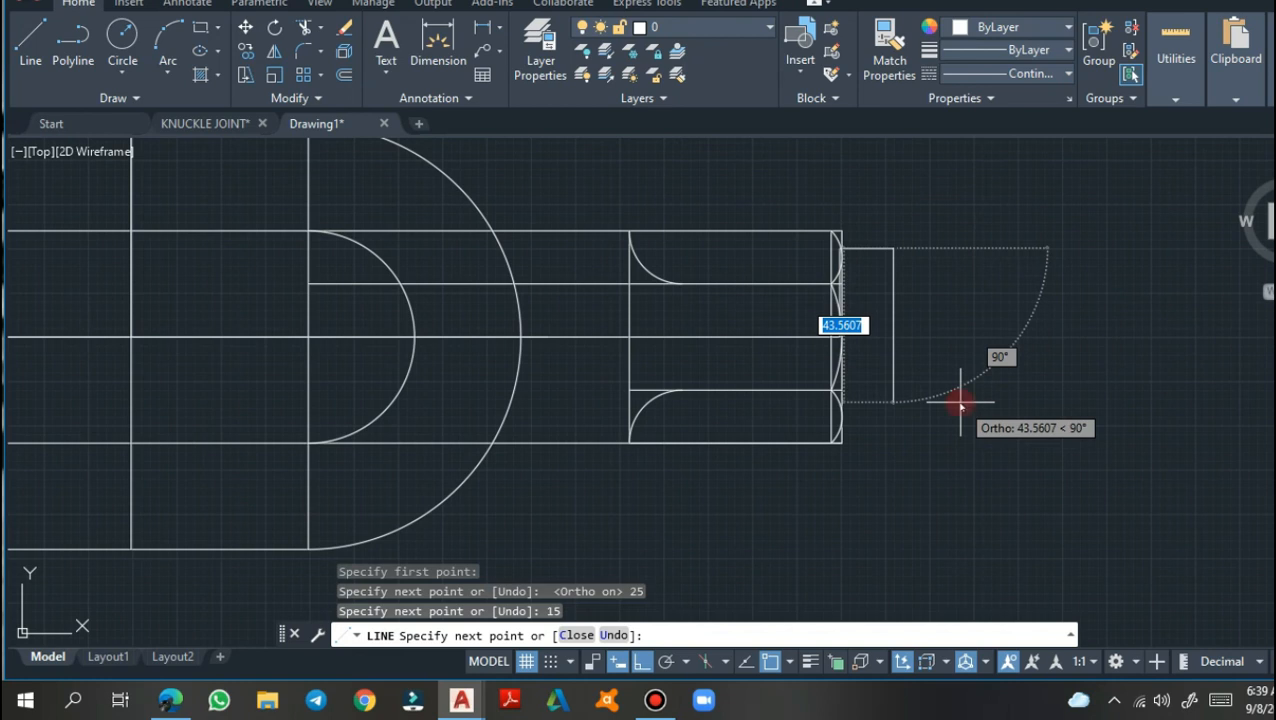
{"action": "type", "text": "50"}
{"action": "key", "text": "Return"}
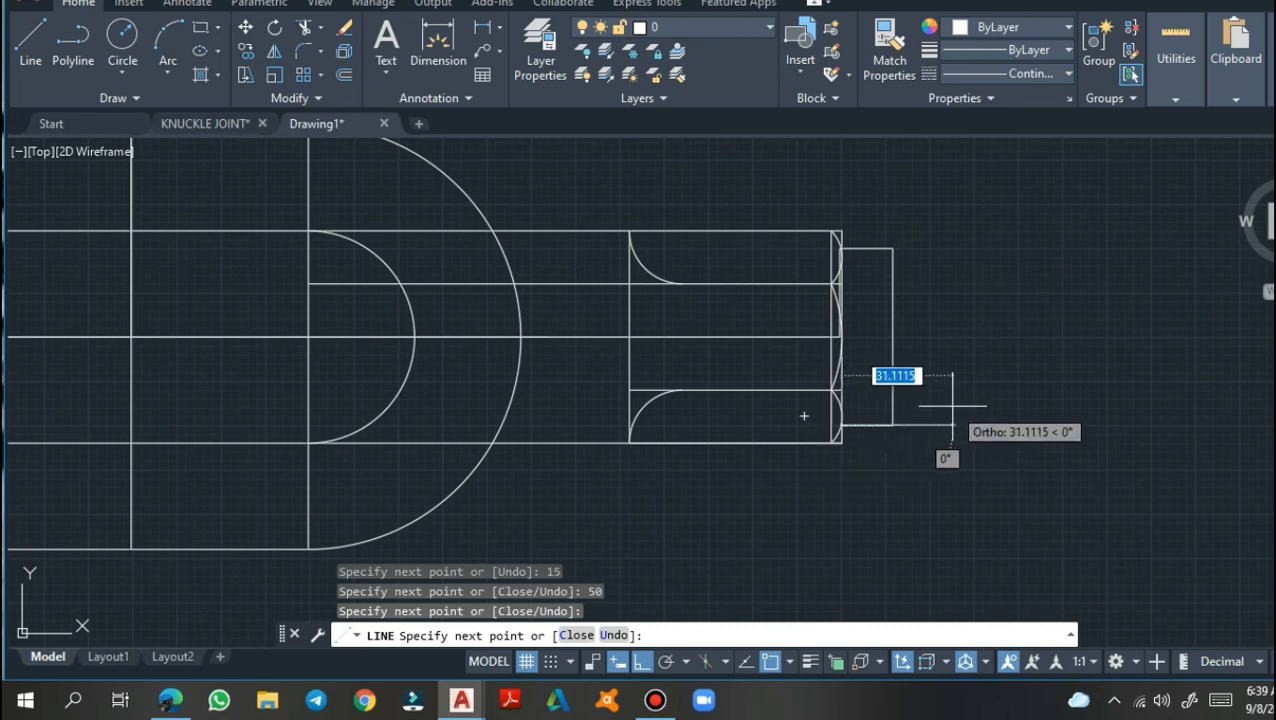
{"action": "key", "text": "Return"}
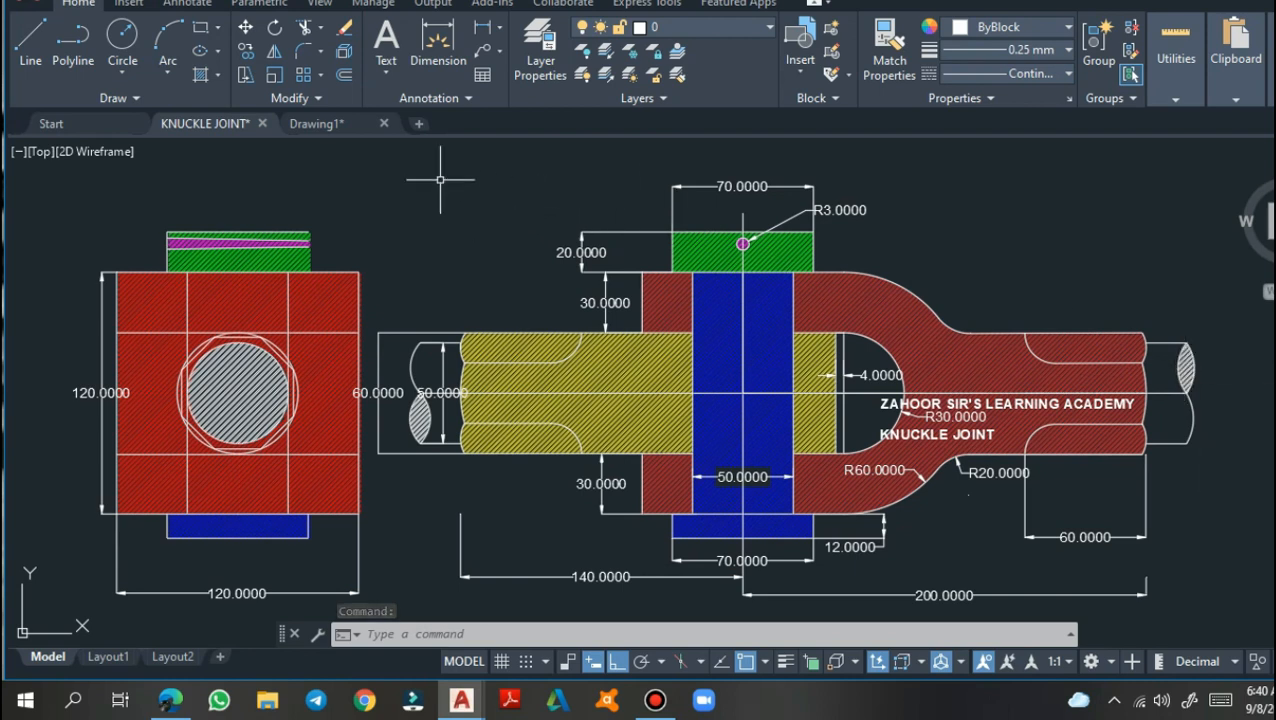
Check the reference's rod end, and in Drawing1 draw a horizontal centre line from the shank's end centre to beyond the rod outline
{"action": "left_click", "coordinate": [169, 45]}
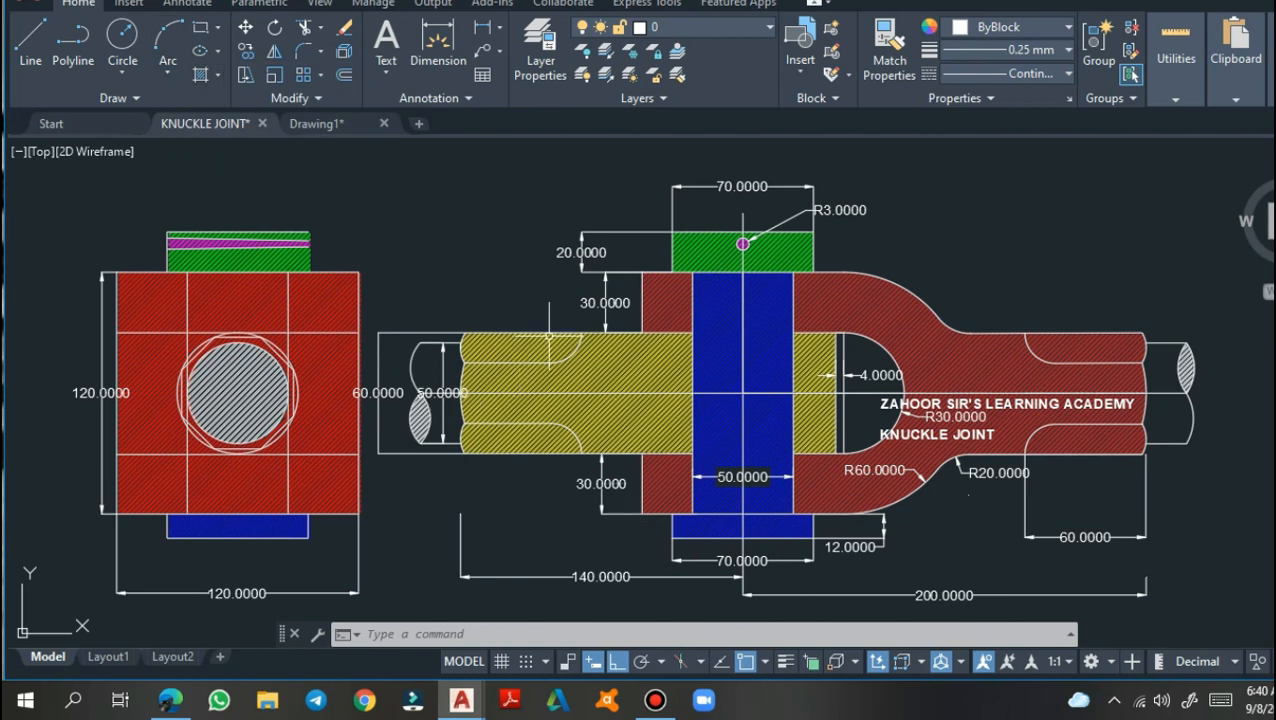
{"action": "left_click", "coordinate": [318, 123]}
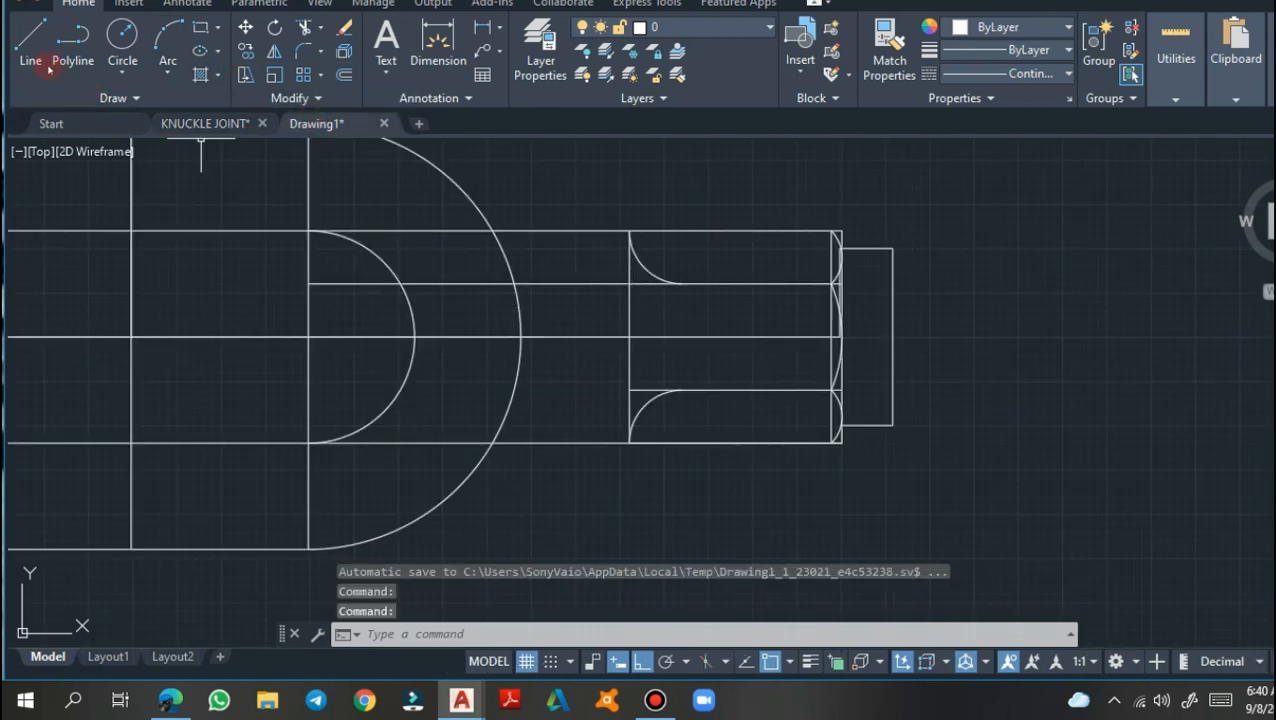
{"action": "left_click", "coordinate": [18, 45]}
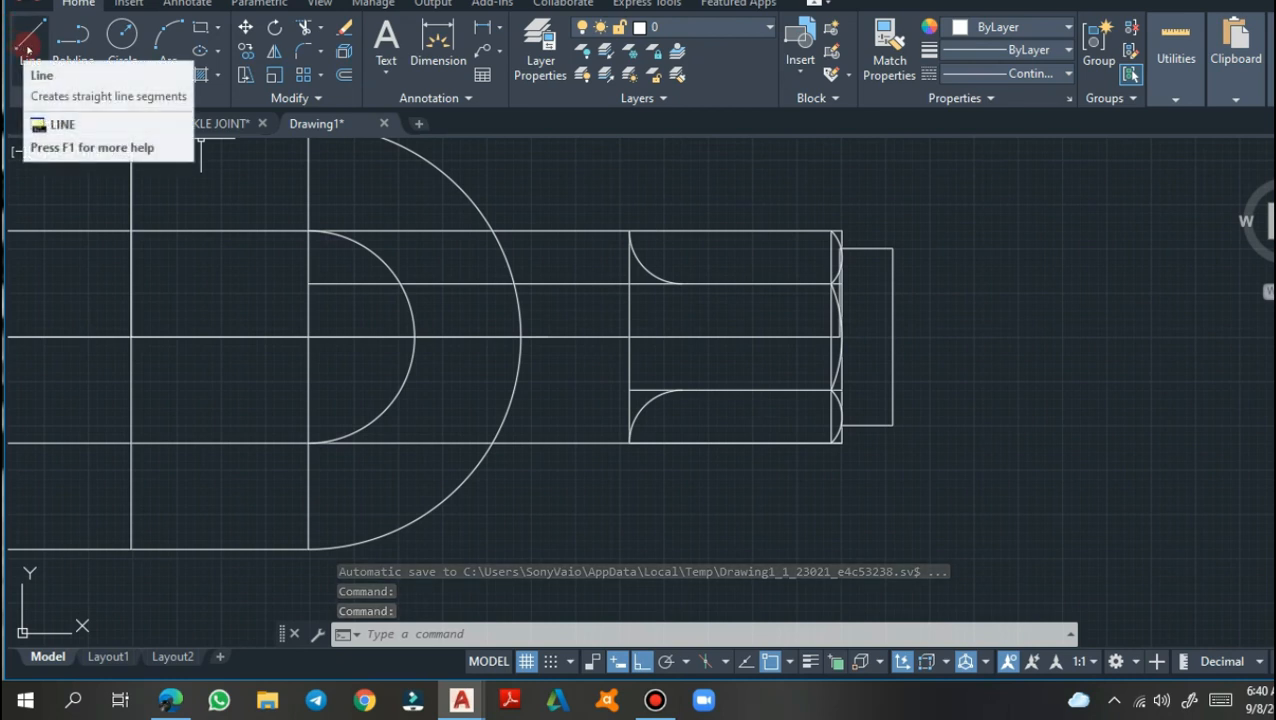
{"action": "left_click", "coordinate": [838, 337]}
{"action": "left_click", "coordinate": [955, 336]}
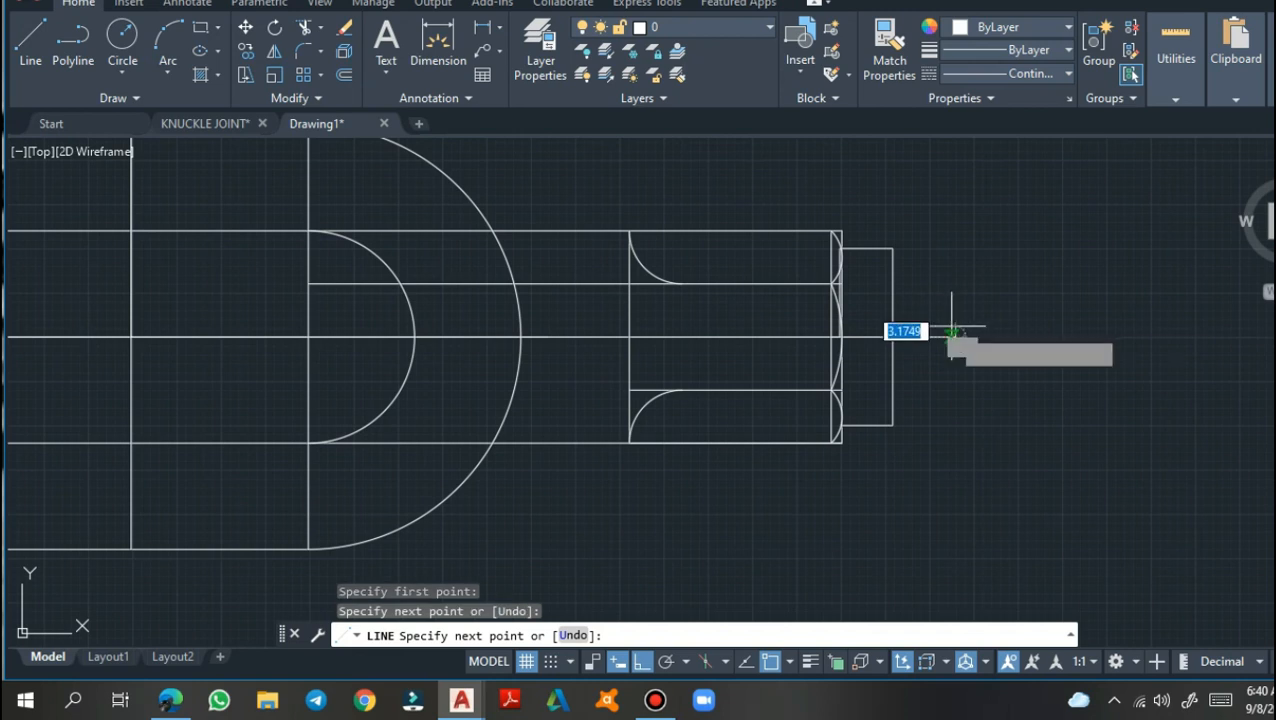
{"action": "key", "text": "Return"}
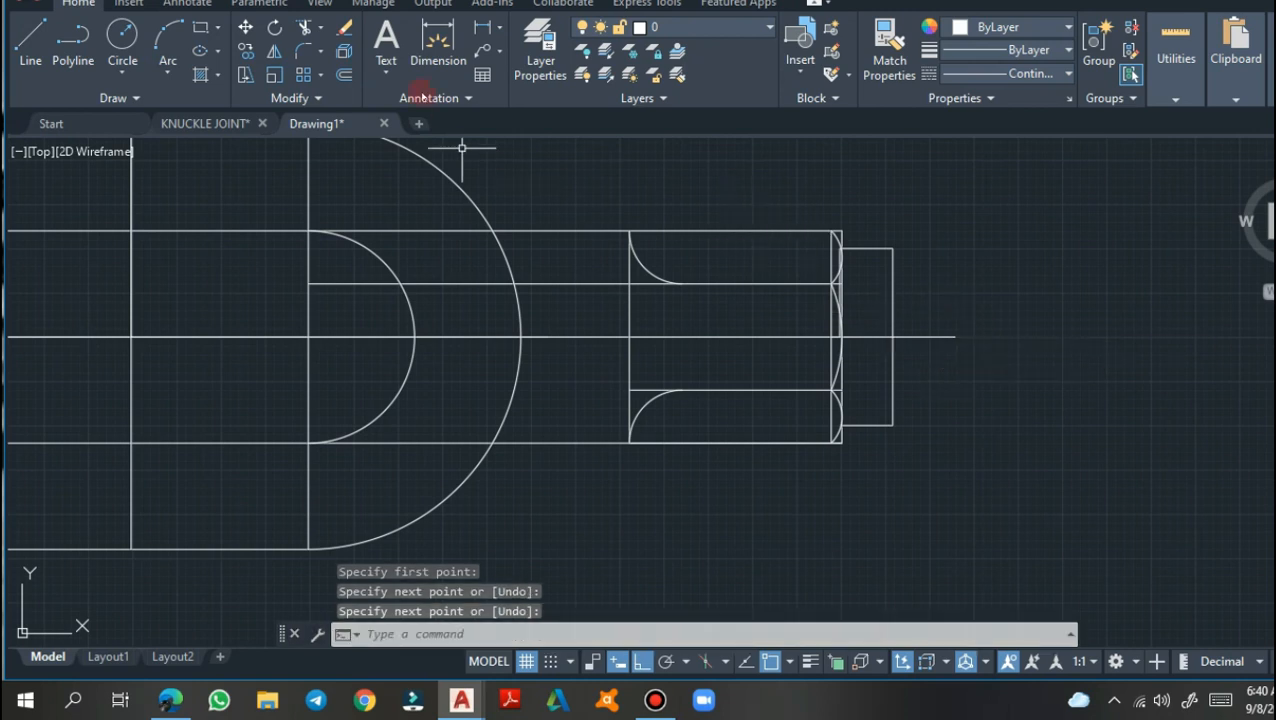
With Ortho off, draw a 3-point arc from the rod outline's upper right corner, bulging left, to the centre line on its end line
{"action": "left_click", "coordinate": [170, 45]}
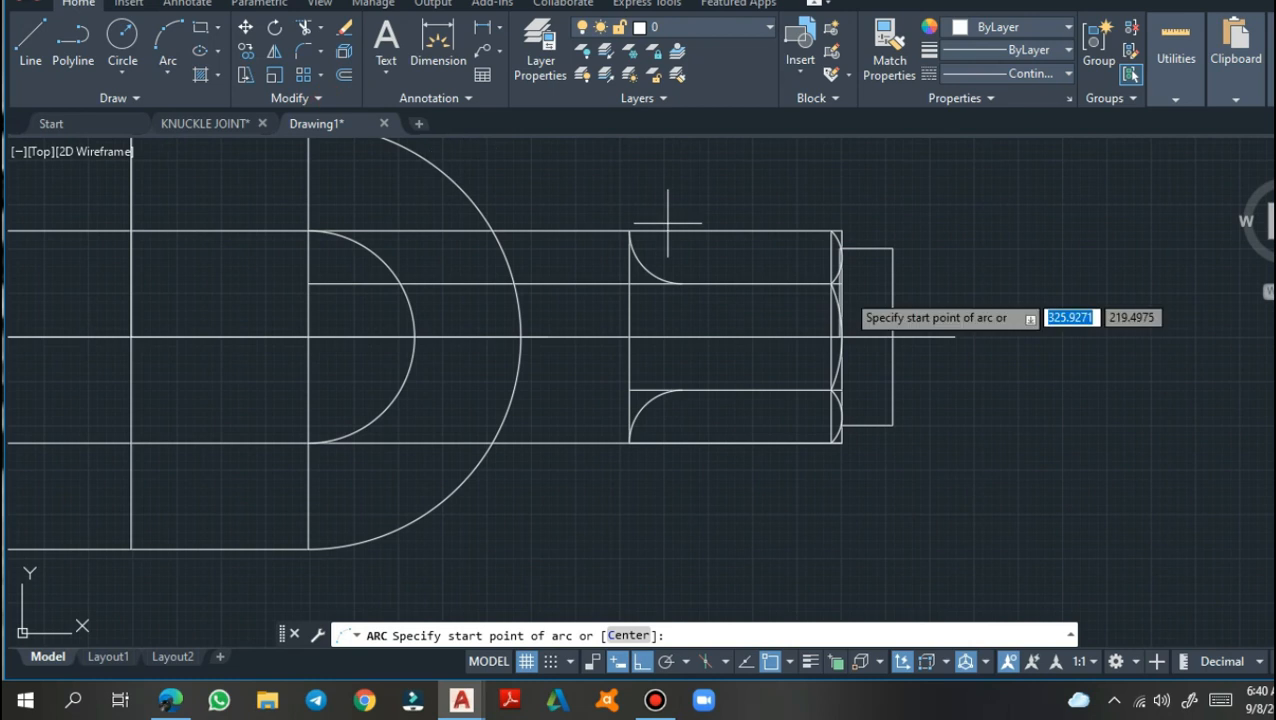
{"action": "left_click", "coordinate": [892, 248]}
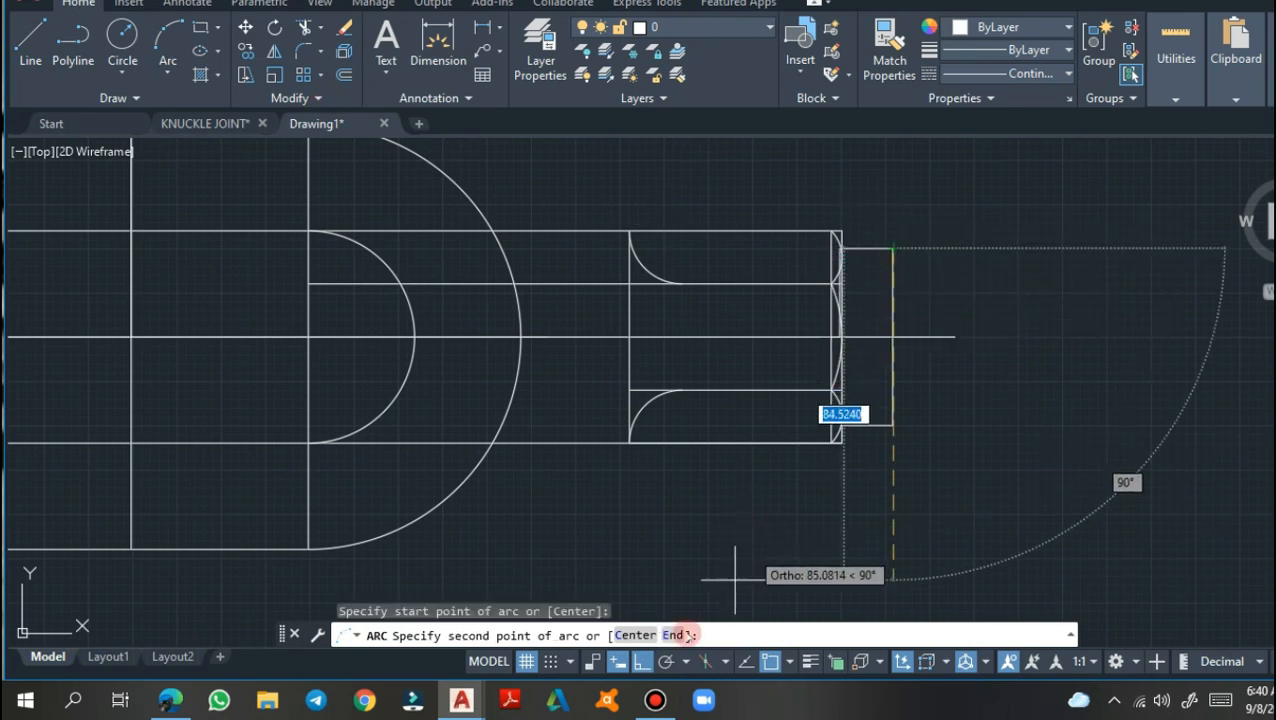
{"action": "key", "text": "F8"}
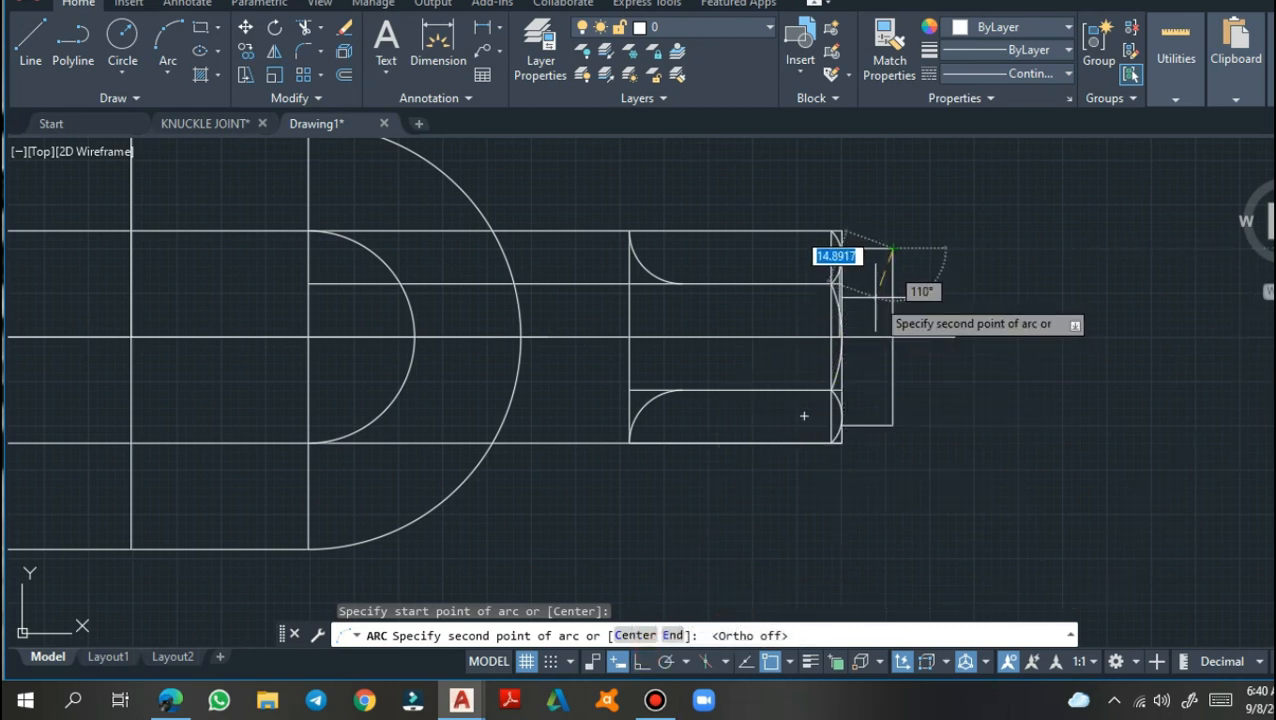
{"action": "left_click", "coordinate": [876, 294]}
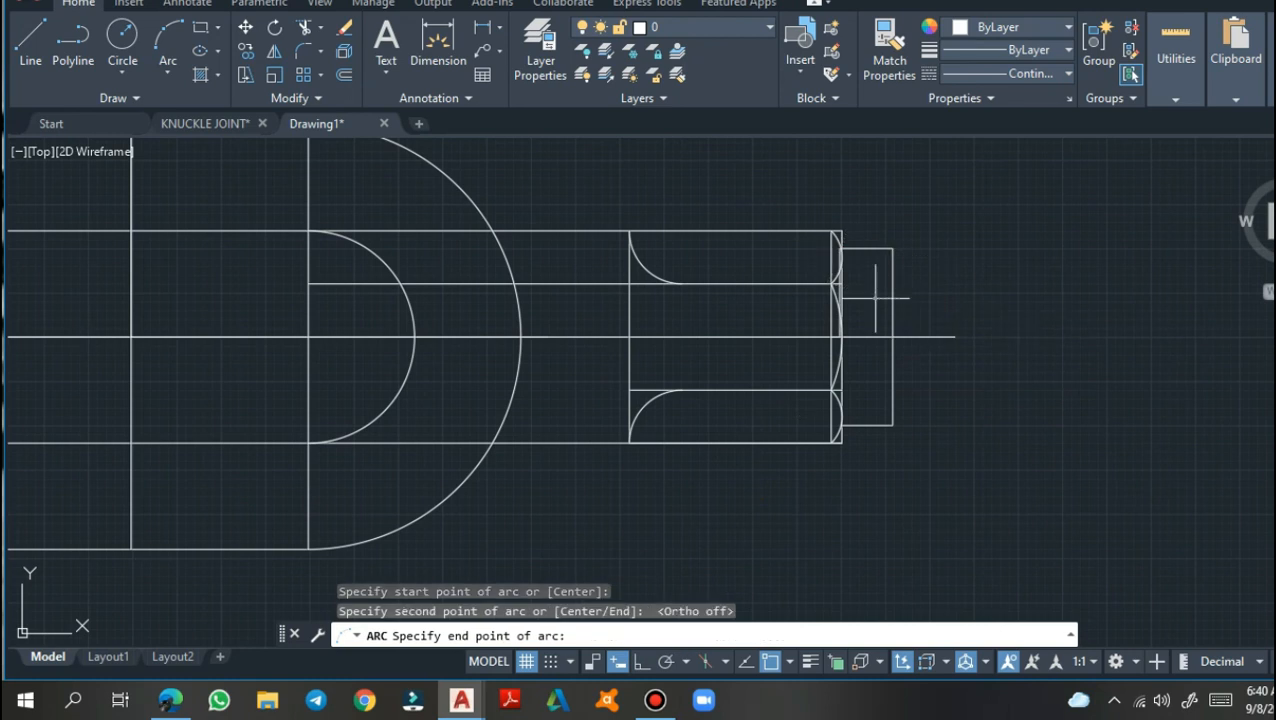
{"action": "left_click", "coordinate": [894, 336]}
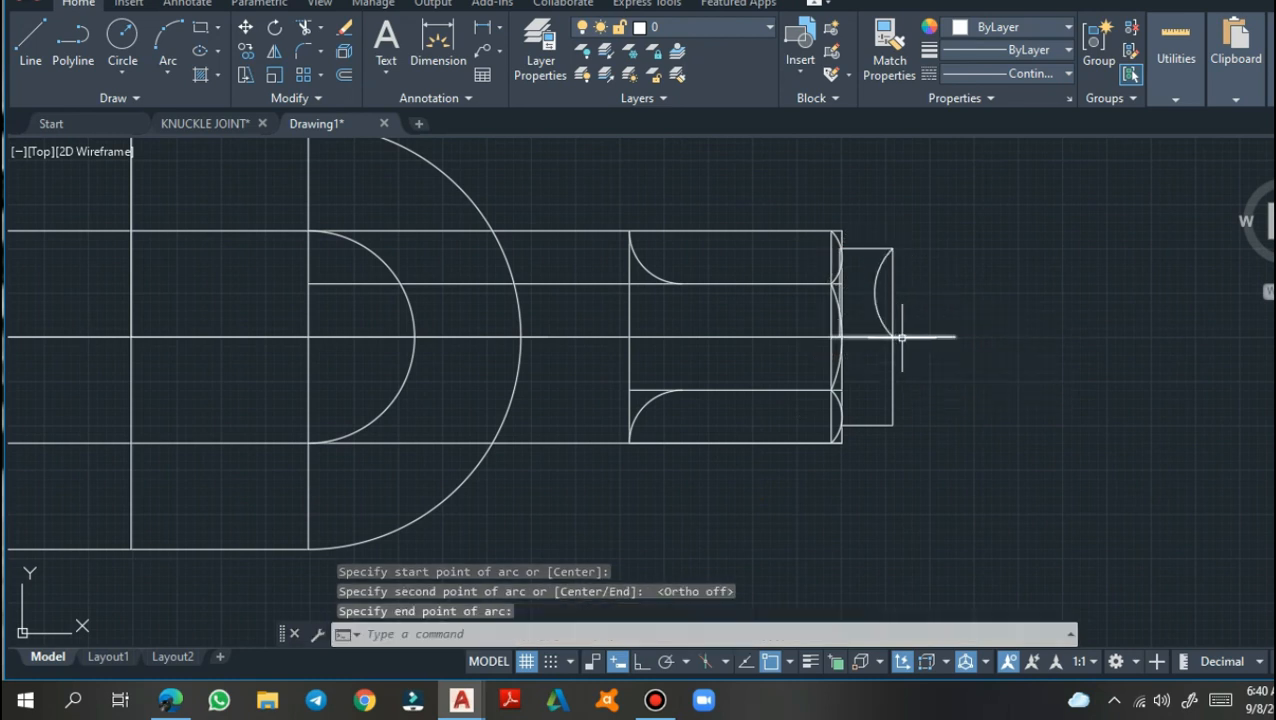
Draw a 3-point arc from the centre line on the rod's end line, bulging right, to the outline's lower right corner
{"action": "key", "text": "Return"}
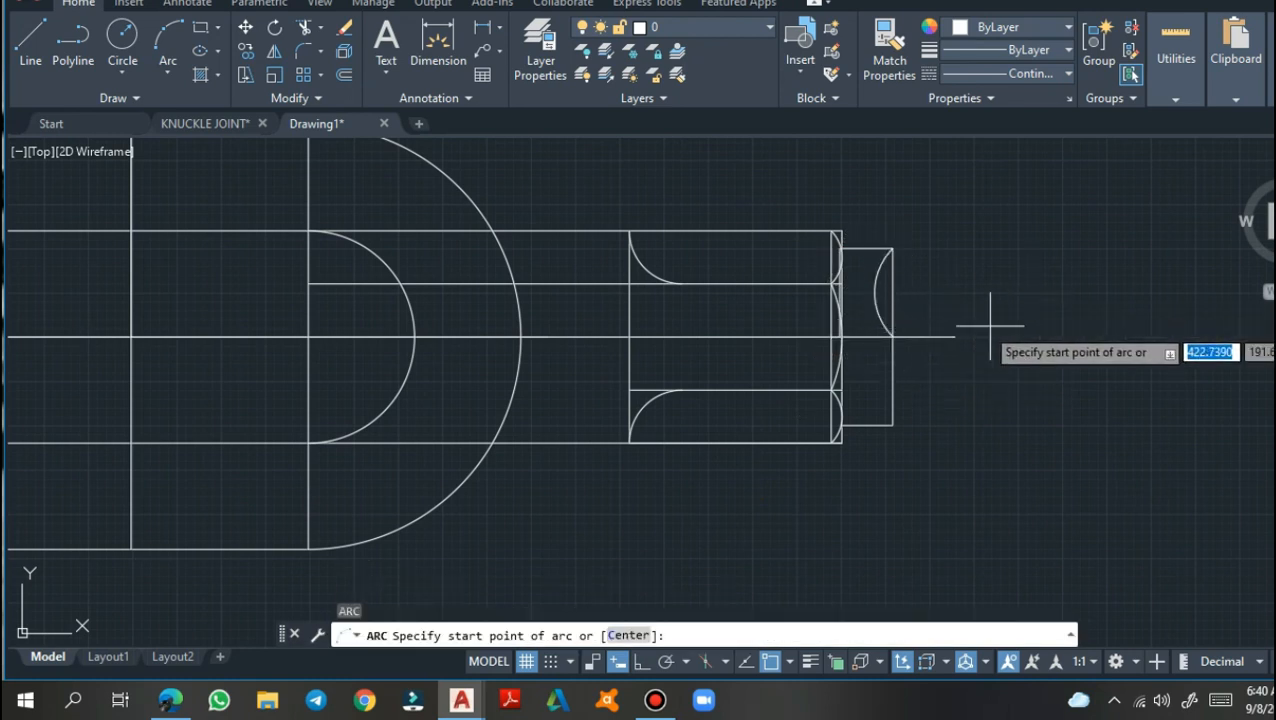
{"action": "left_click", "coordinate": [894, 336]}
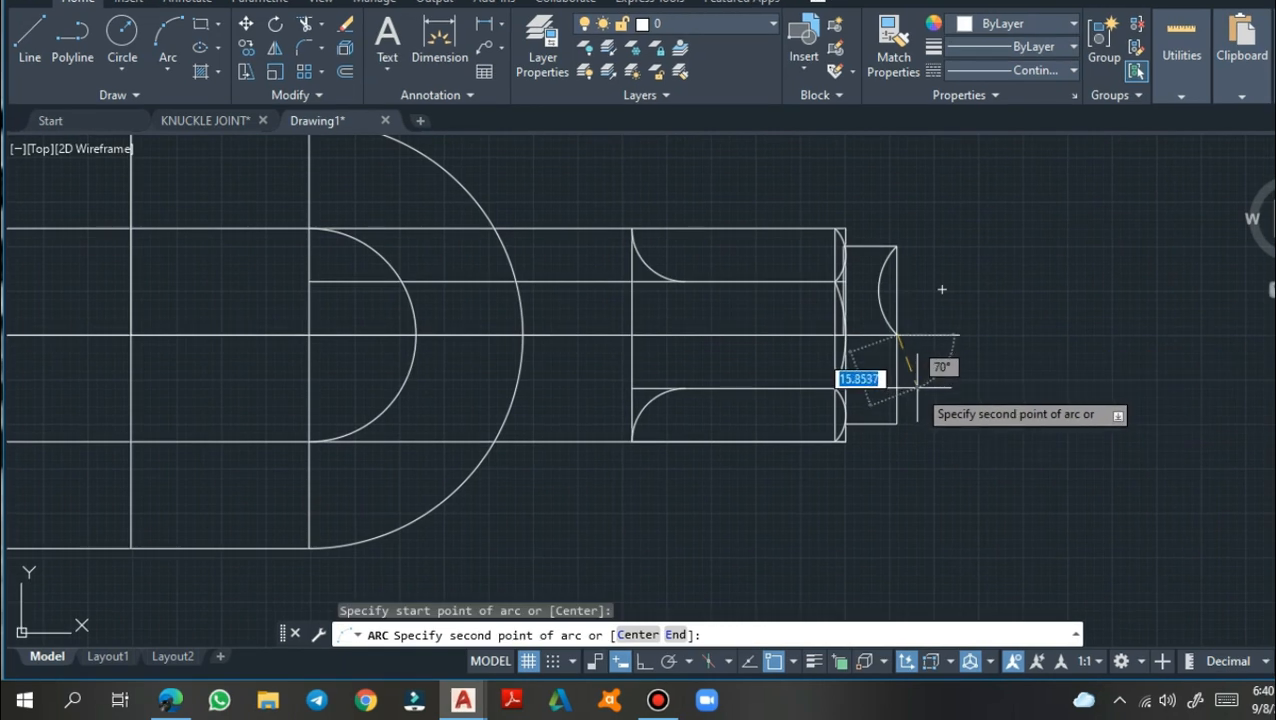
{"action": "left_click", "coordinate": [916, 381]}
{"action": "left_click", "coordinate": [902, 420]}
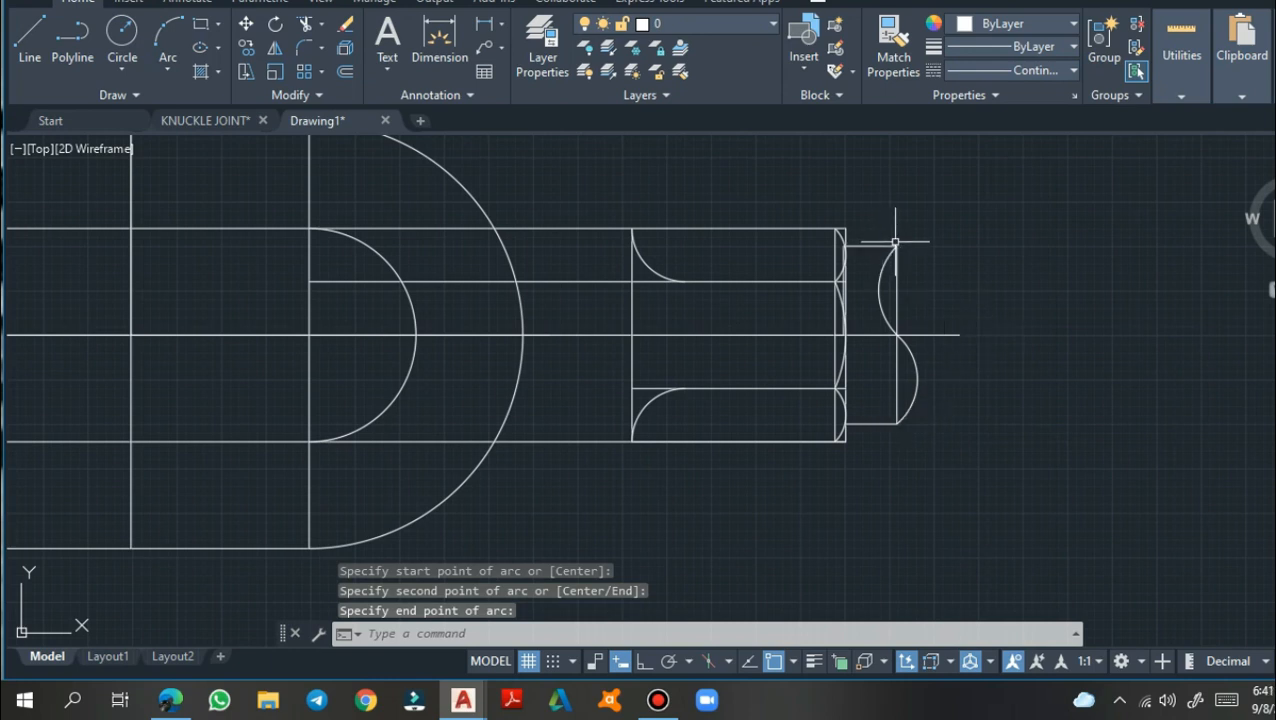
Draw a 3-point arc from the rod outline's upper right corner, bulging right, to the centre line to close the upper break loop
{"action": "left_click", "coordinate": [166, 47]}
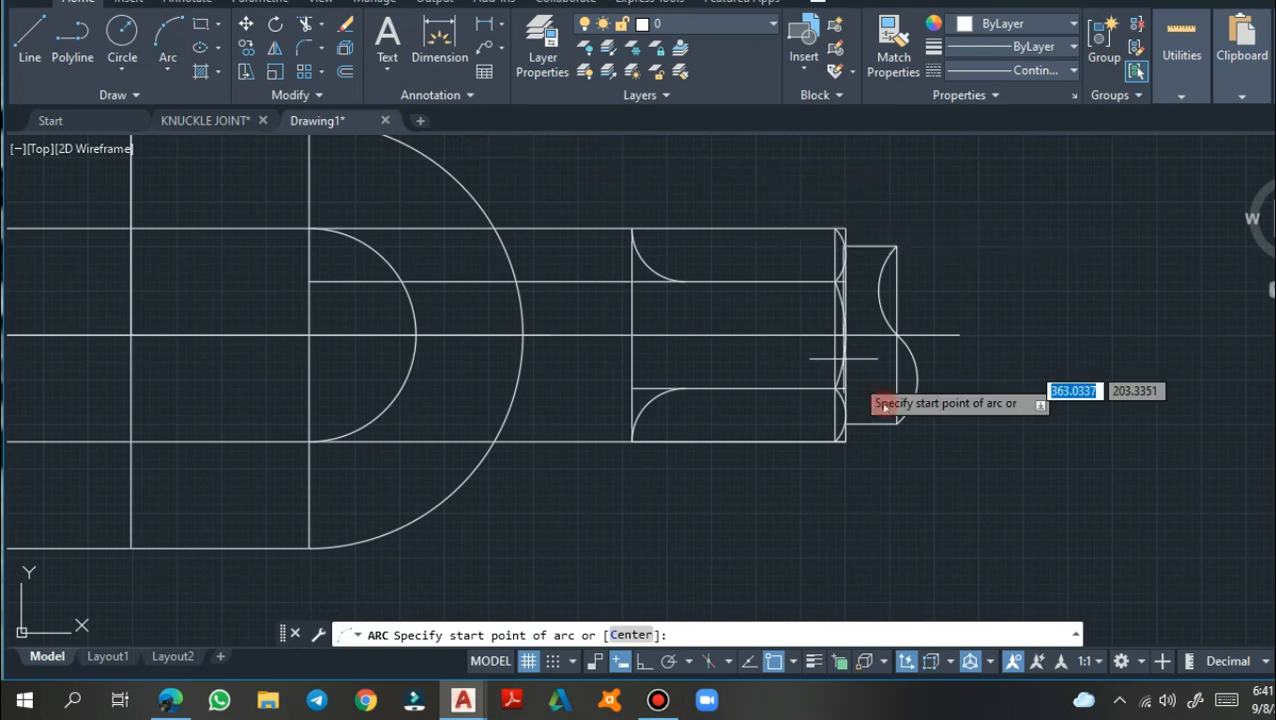
{"action": "left_click", "coordinate": [897, 248]}
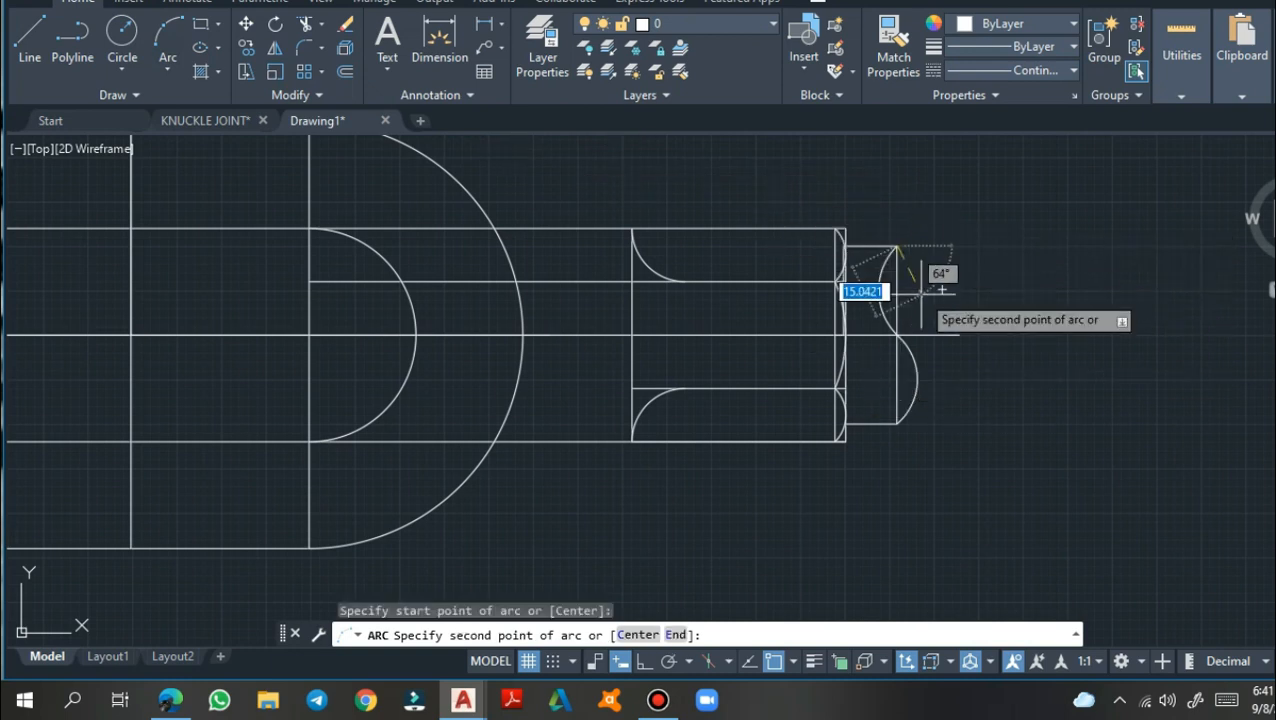
{"action": "left_click", "coordinate": [913, 289]}
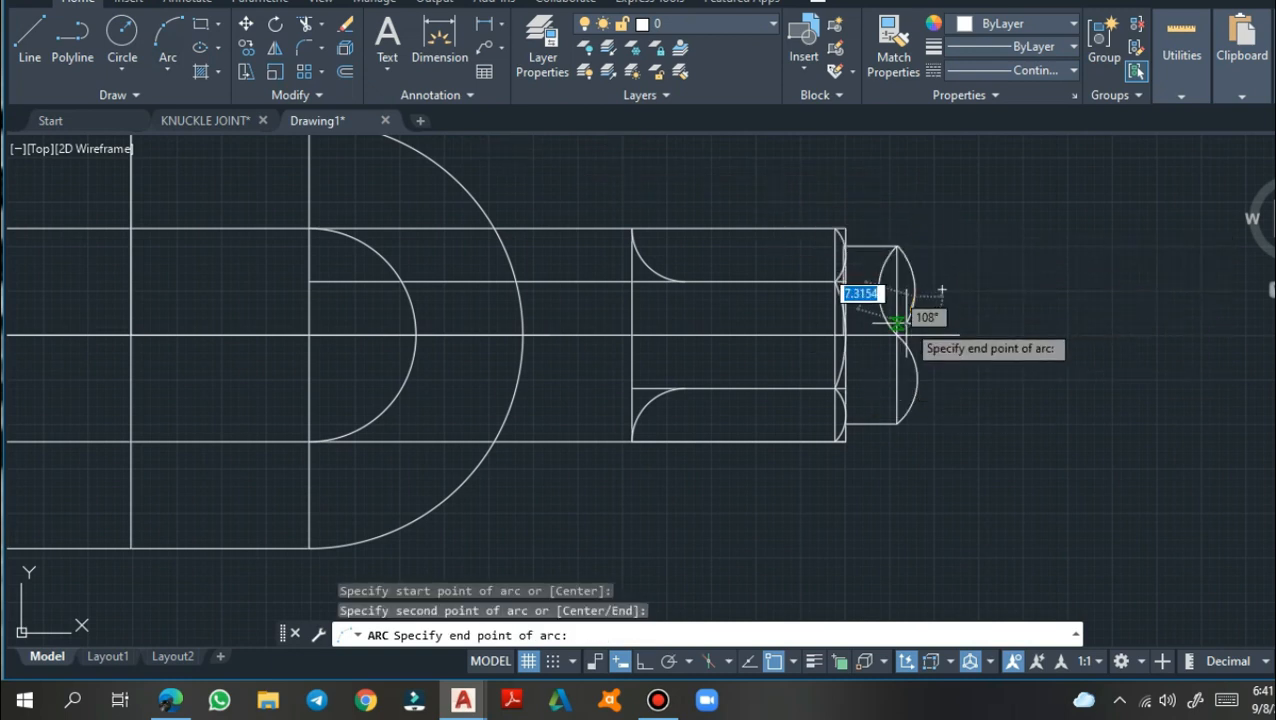
{"action": "left_click", "coordinate": [897, 331]}
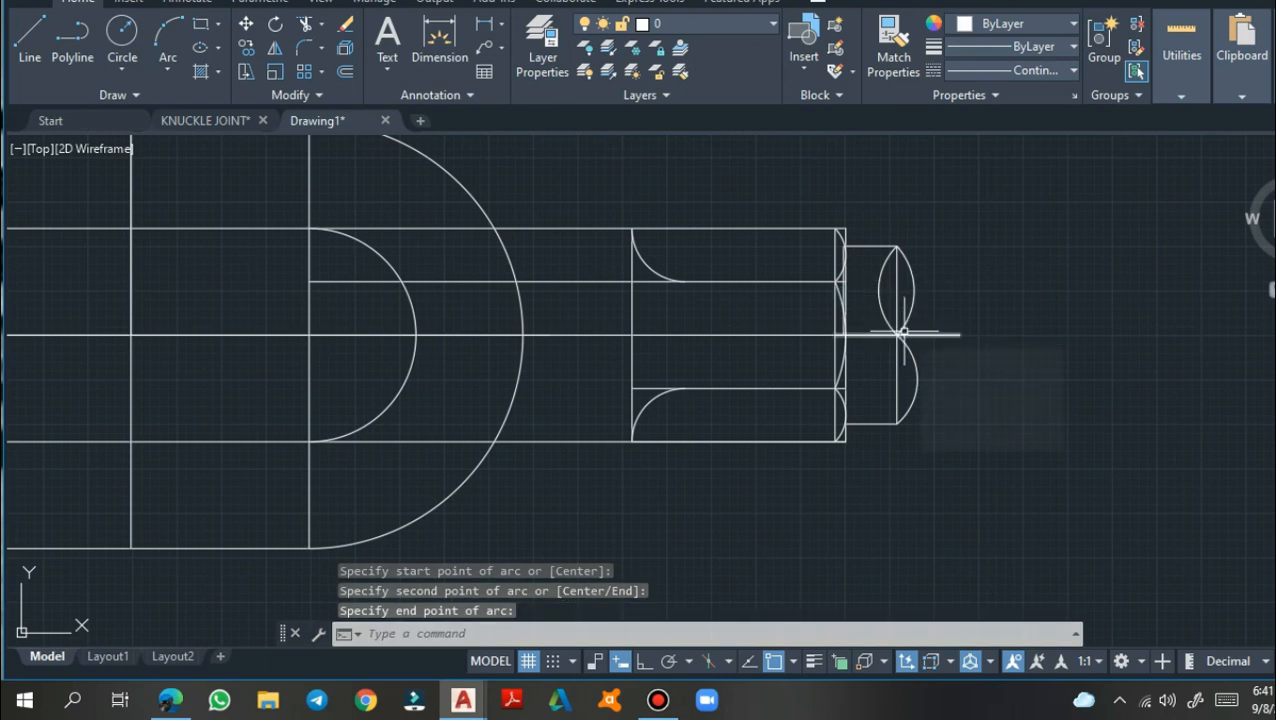
{"action": "key", "text": "Return"}
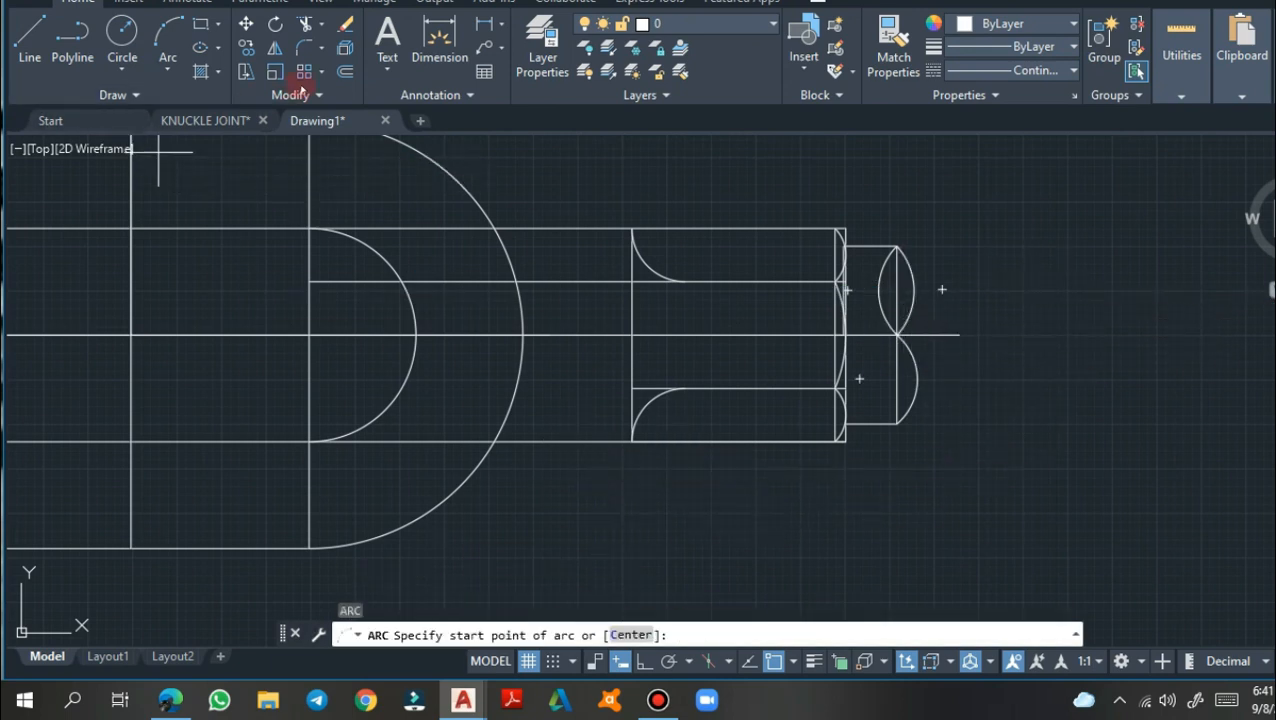
Check the KNUCKLE JOINT reference and, in Drawing1, draw a 3-point arc blending the fork's large outer arc into the shank's upper edge
{"action": "left_click", "coordinate": [205, 120]}
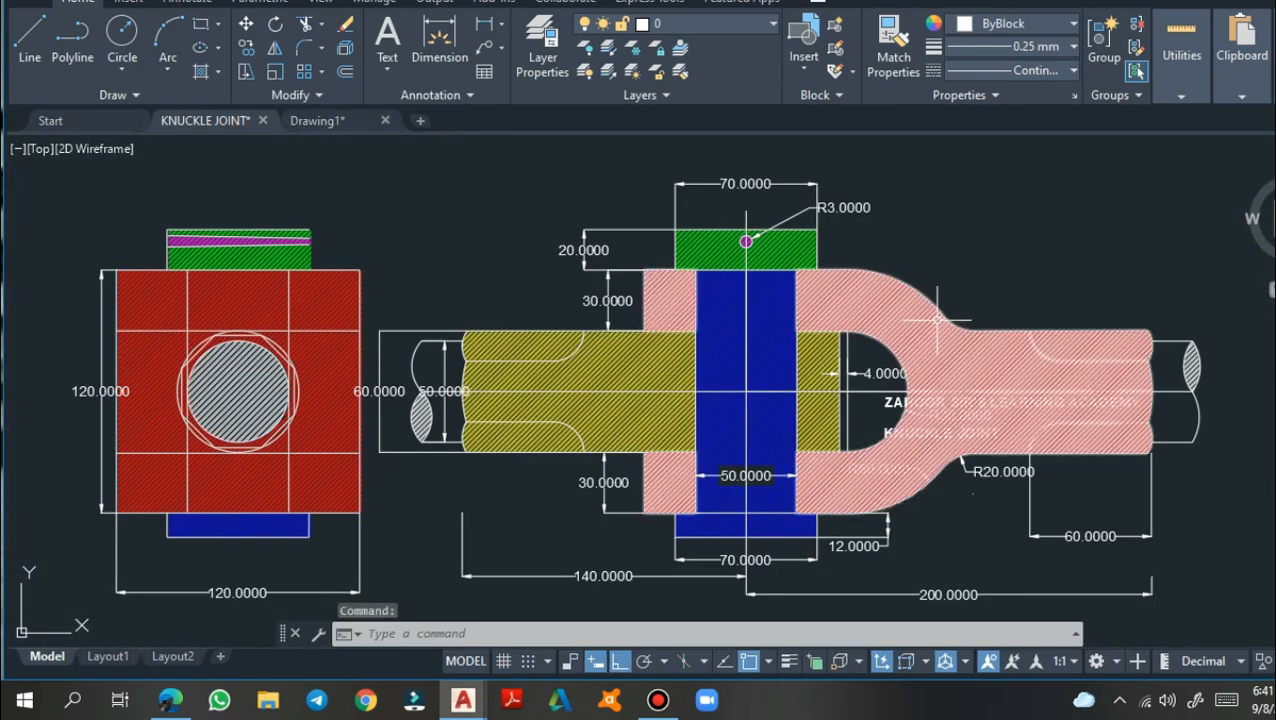
{"action": "left_click", "coordinate": [299, 121]}
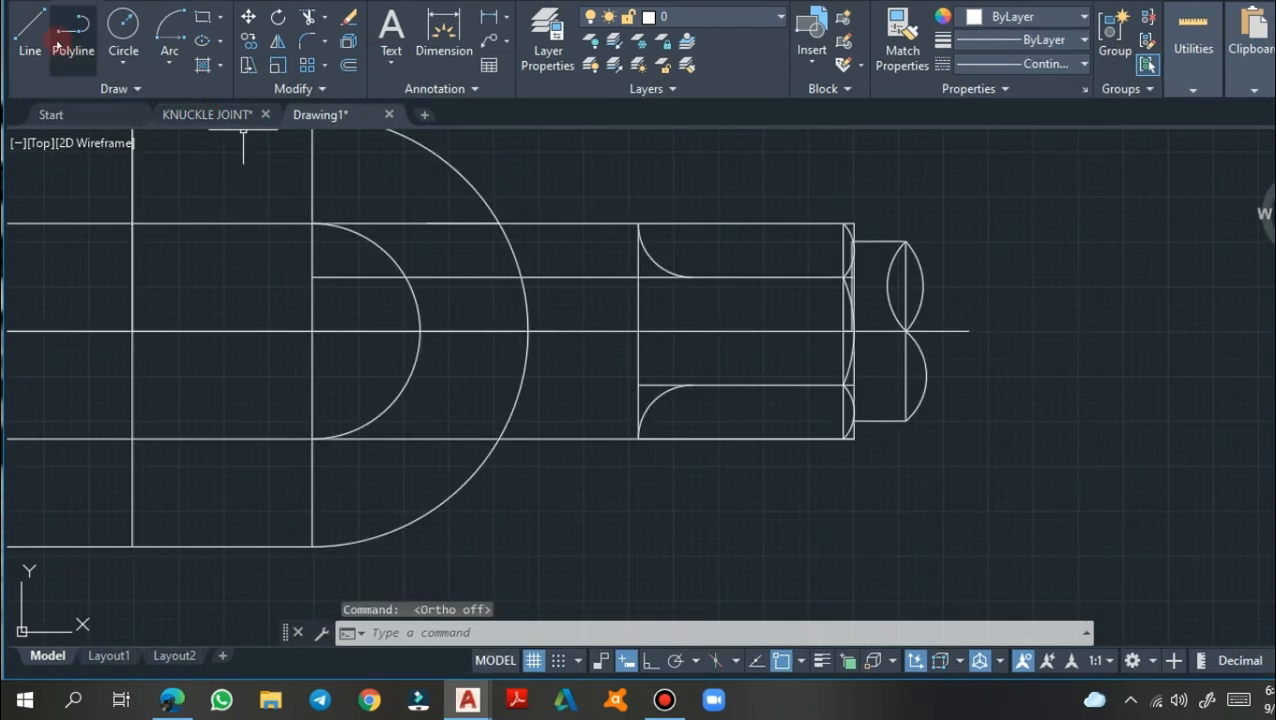
{"action": "left_click", "coordinate": [170, 66]}
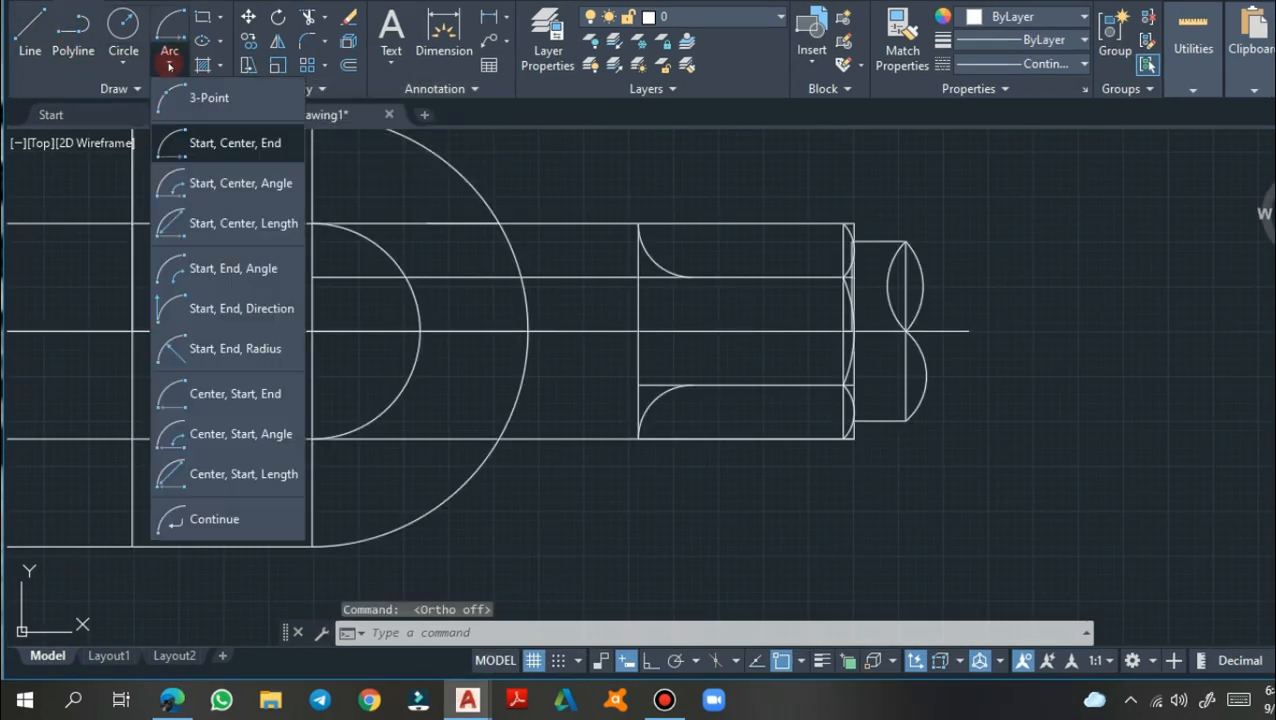
{"action": "left_click", "coordinate": [200, 97]}
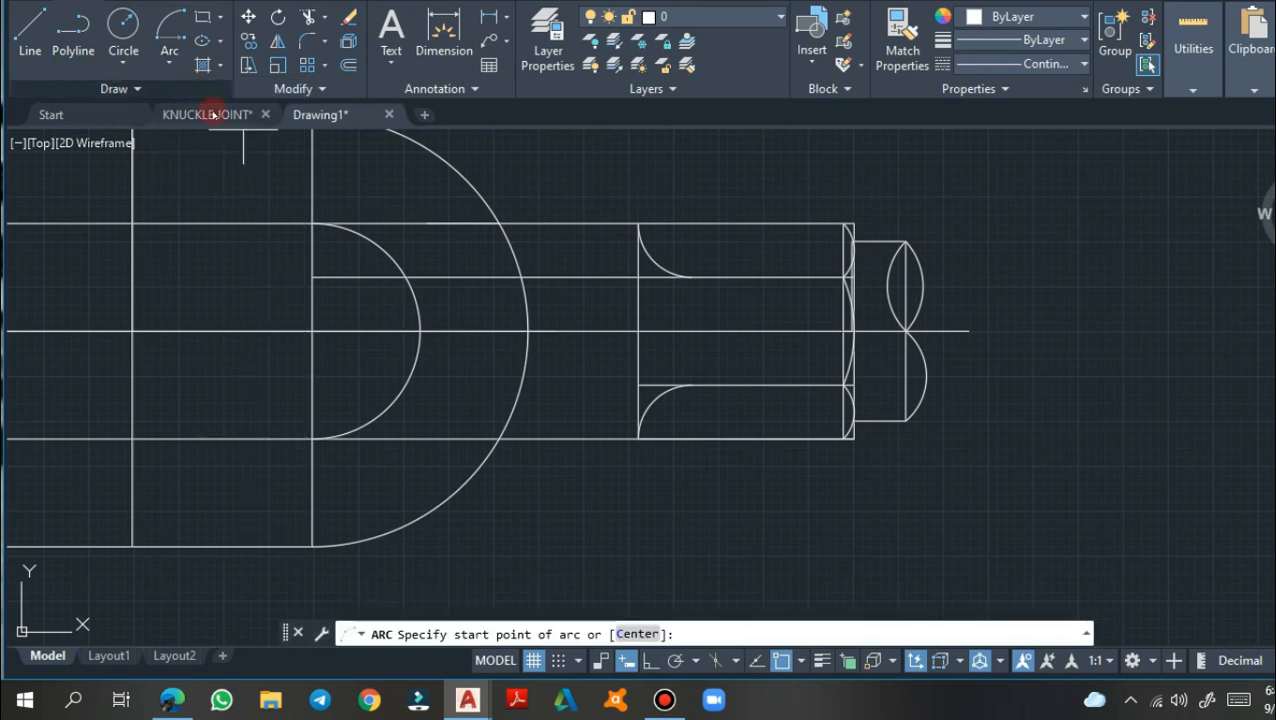
{"action": "left_click", "coordinate": [478, 194]}
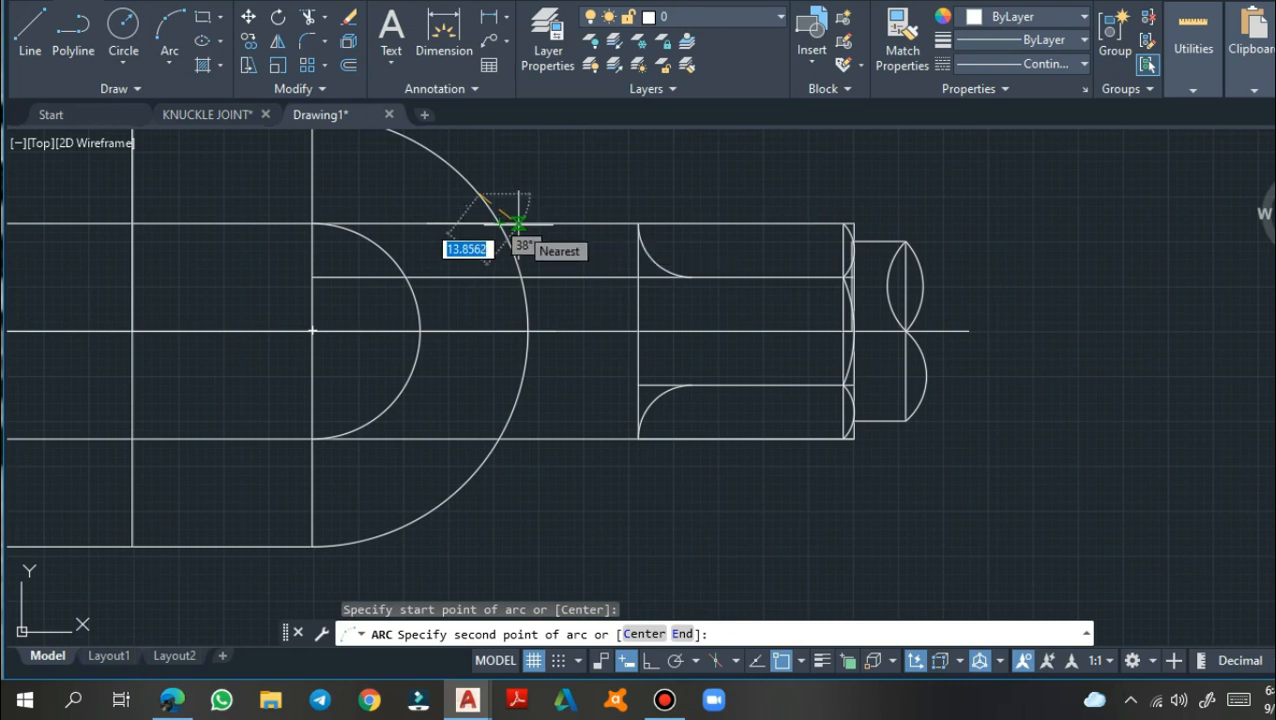
{"action": "left_click", "coordinate": [517, 222]}
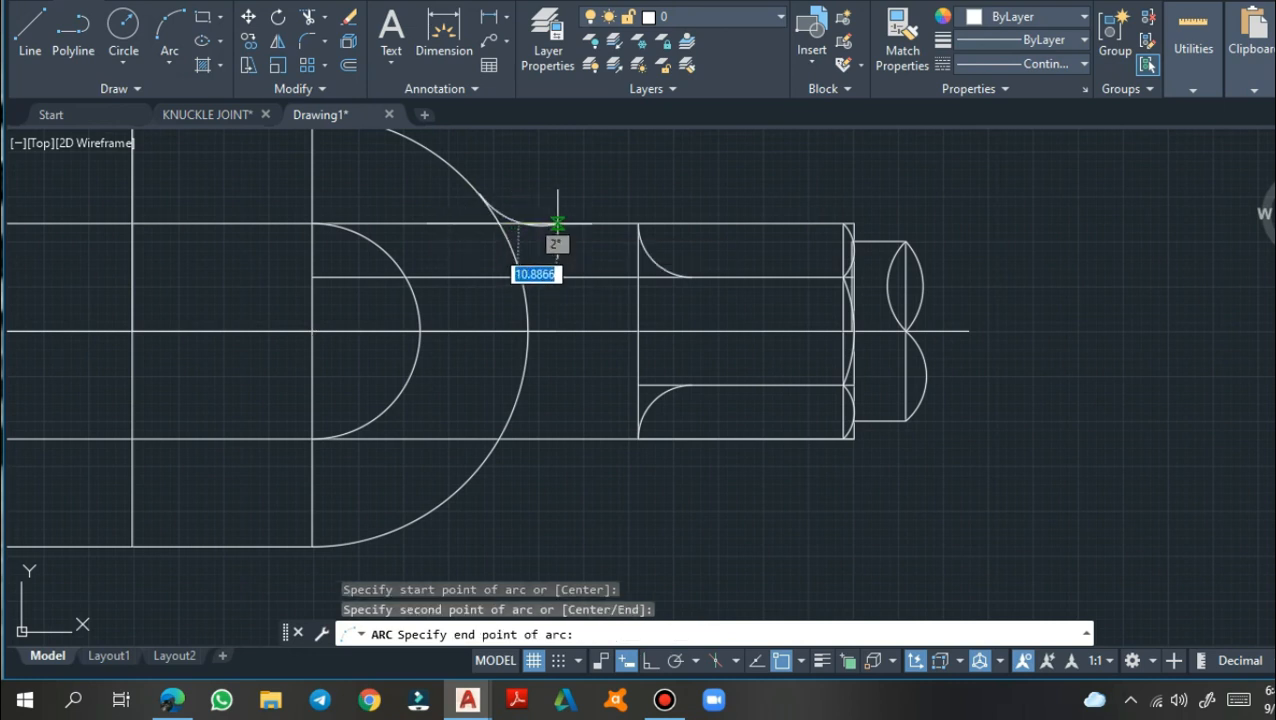
{"action": "left_click", "coordinate": [557, 223]}
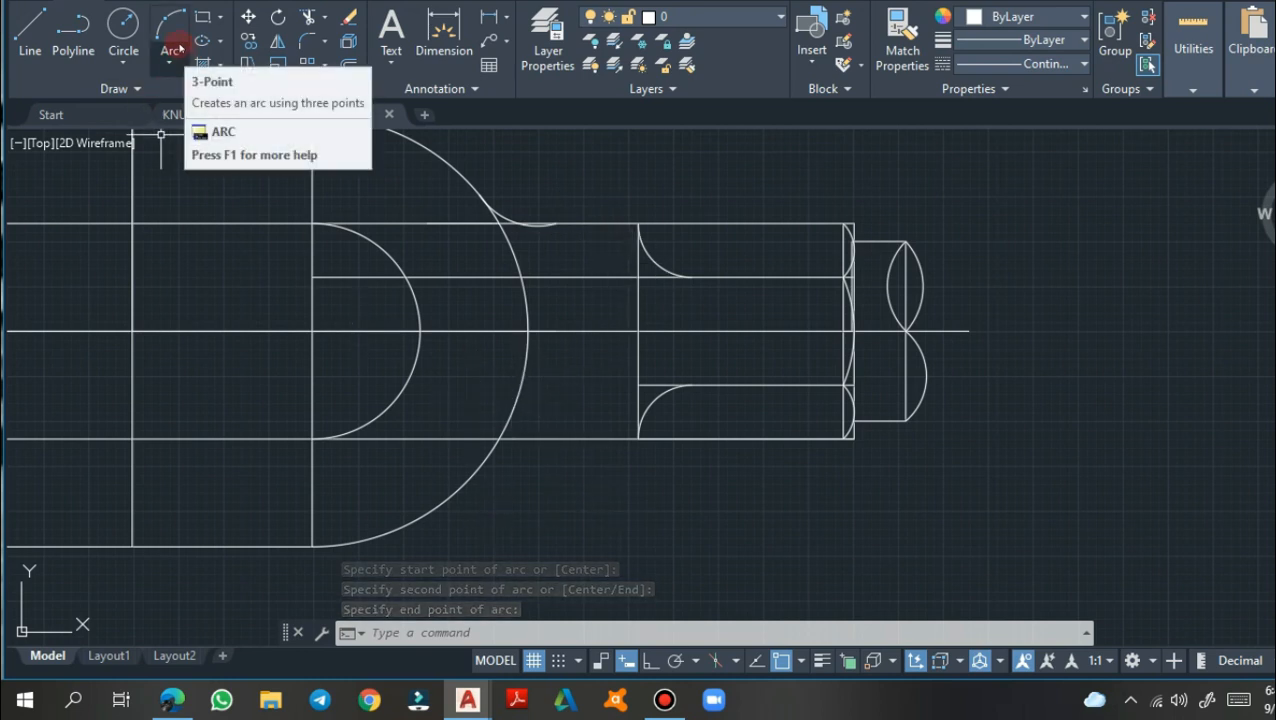
Draw a matching 3-point arc from the lower part of the fork's large outer arc to the shank's lower edge
{"action": "left_click", "coordinate": [172, 50]}
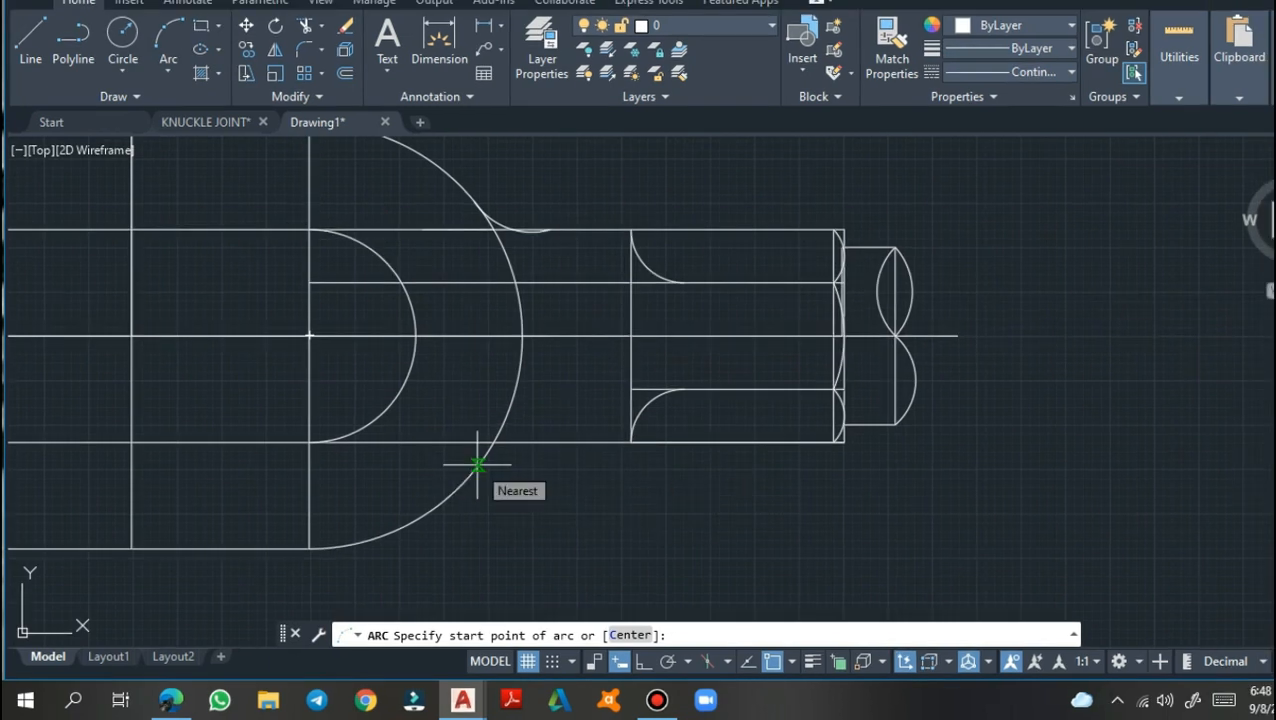
{"action": "left_click", "coordinate": [477, 464]}
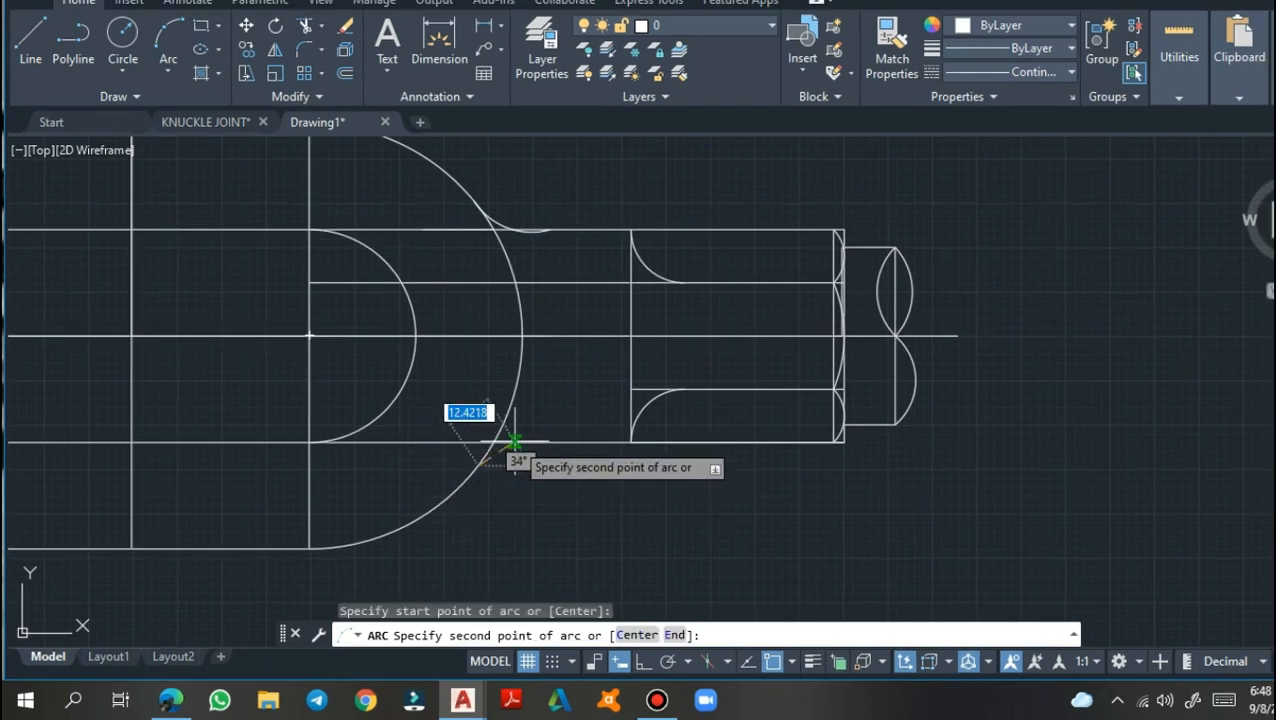
{"action": "left_click", "coordinate": [514, 441]}
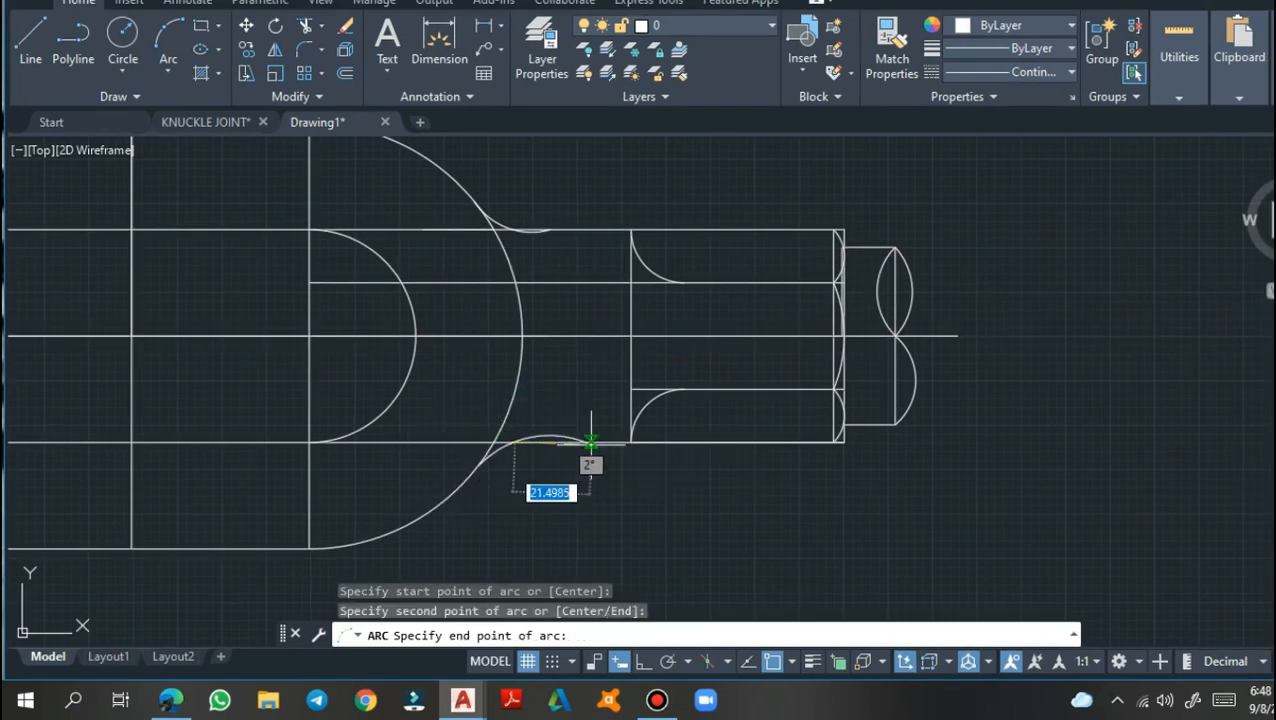
{"action": "left_click", "coordinate": [592, 446]}
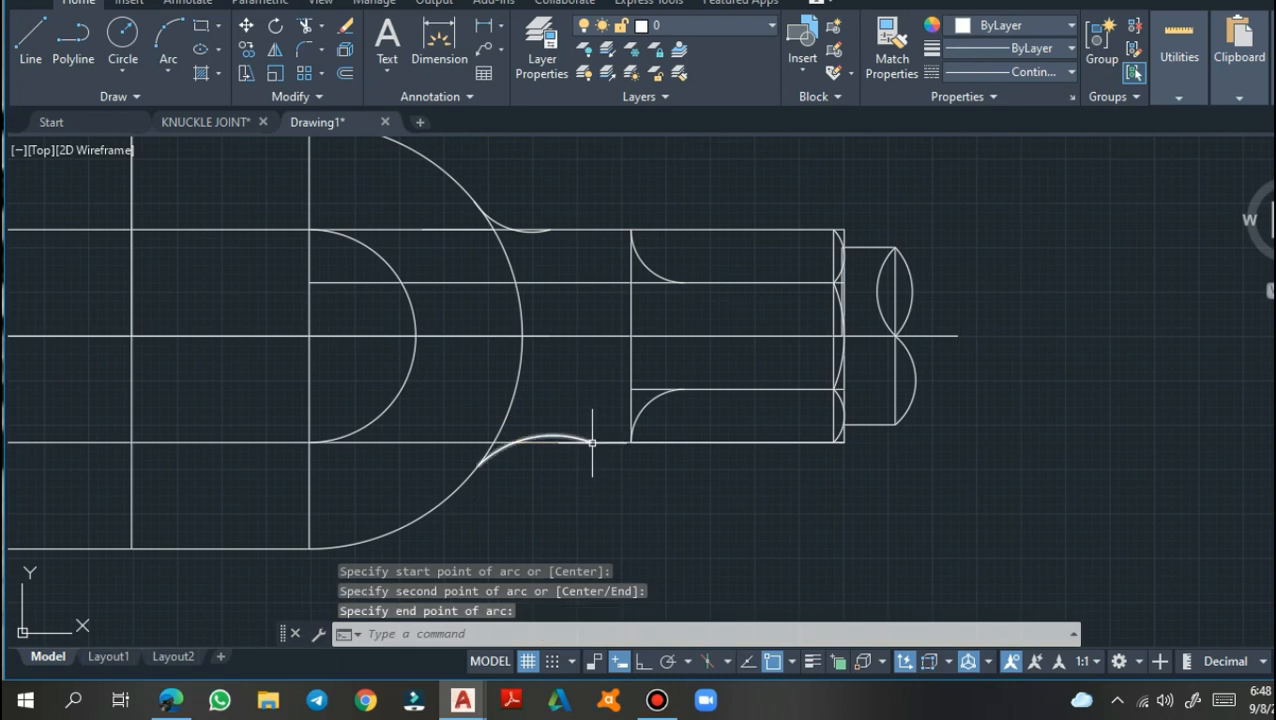
{"action": "key", "text": "Return"}
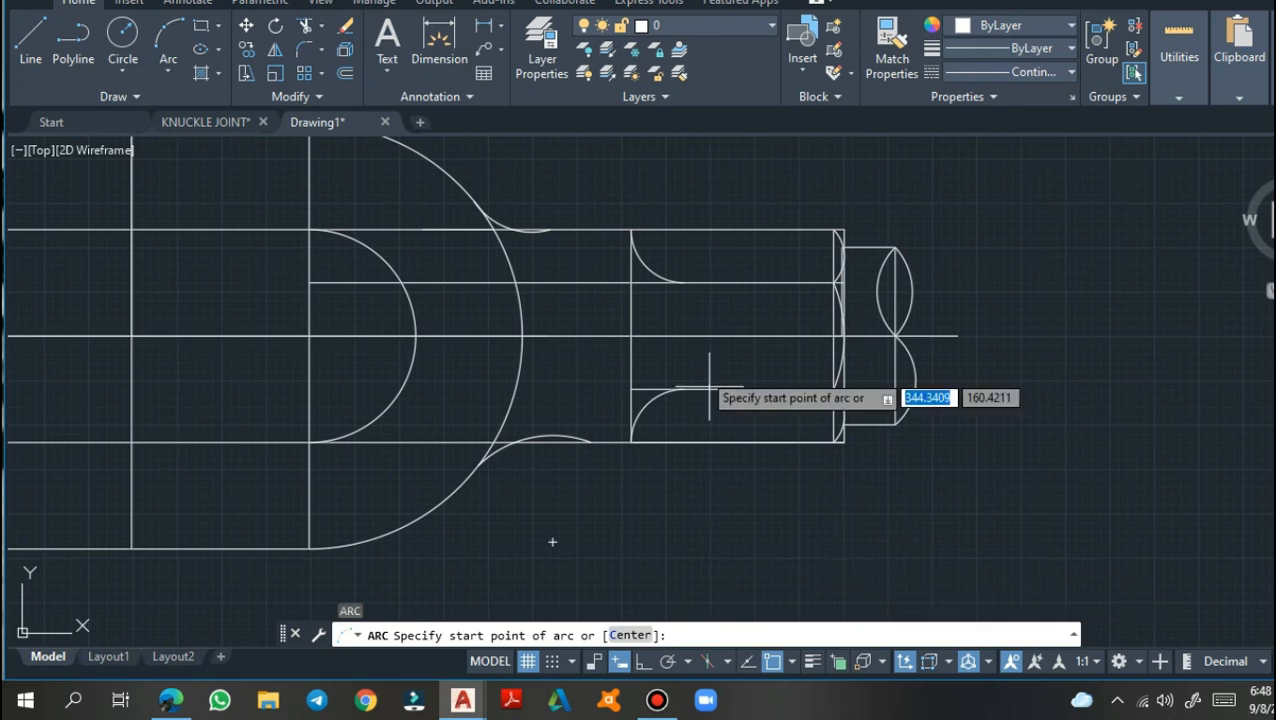
Check the KNUCKLE JOINT reference and, in Drawing1, trim the surplus line pieces around the quarter arc at the octagonal shank's upper left corner
{"action": "left_click", "coordinate": [230, 121]}
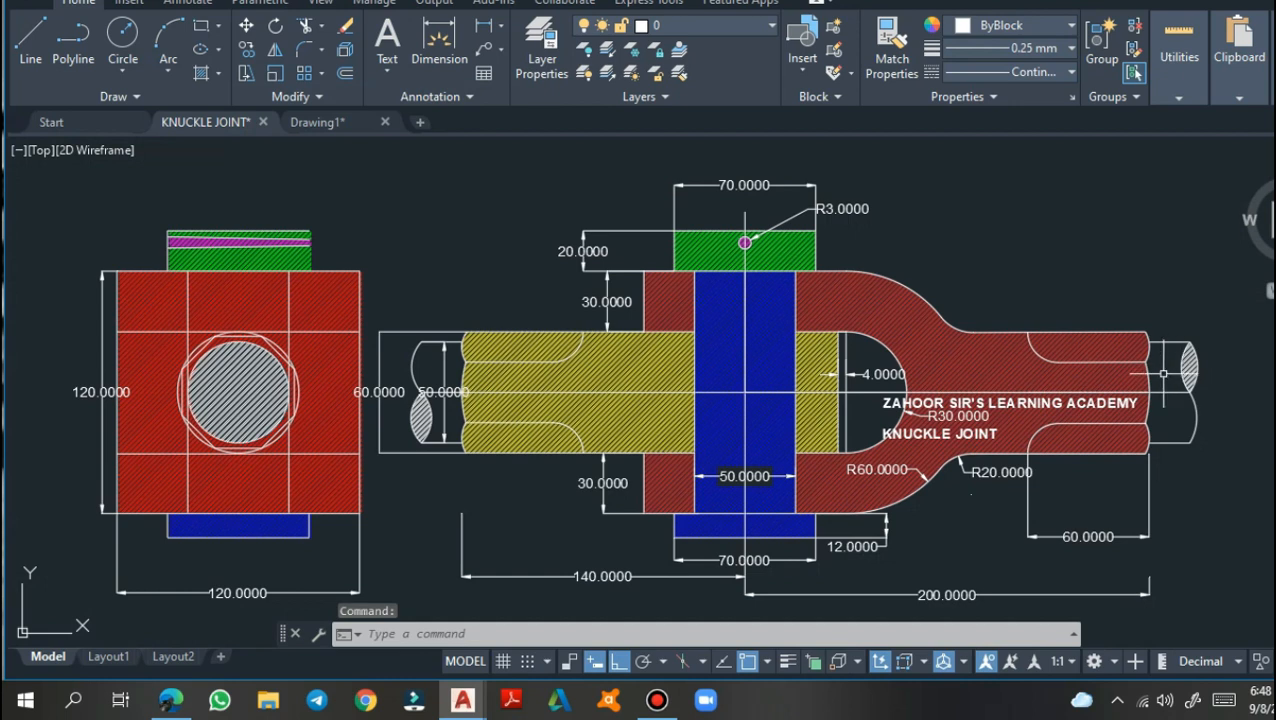
{"action": "left_click", "coordinate": [31, 58]}
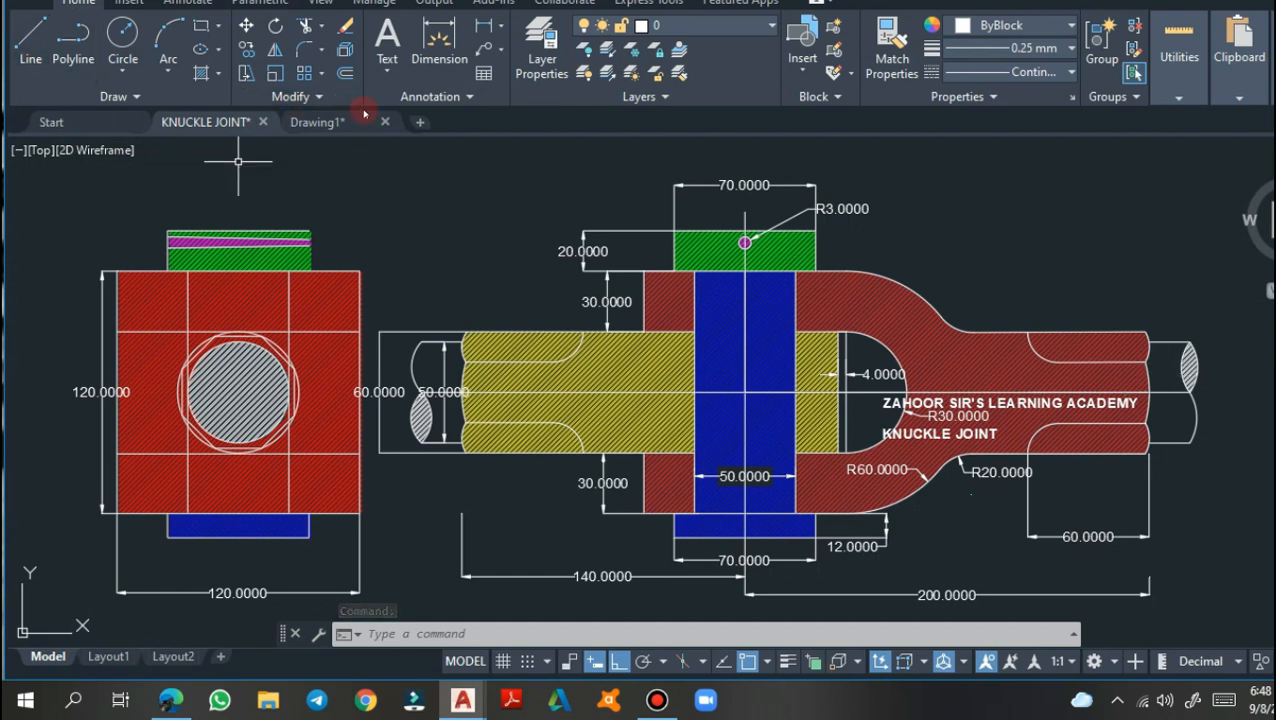
{"action": "left_click", "coordinate": [331, 122]}
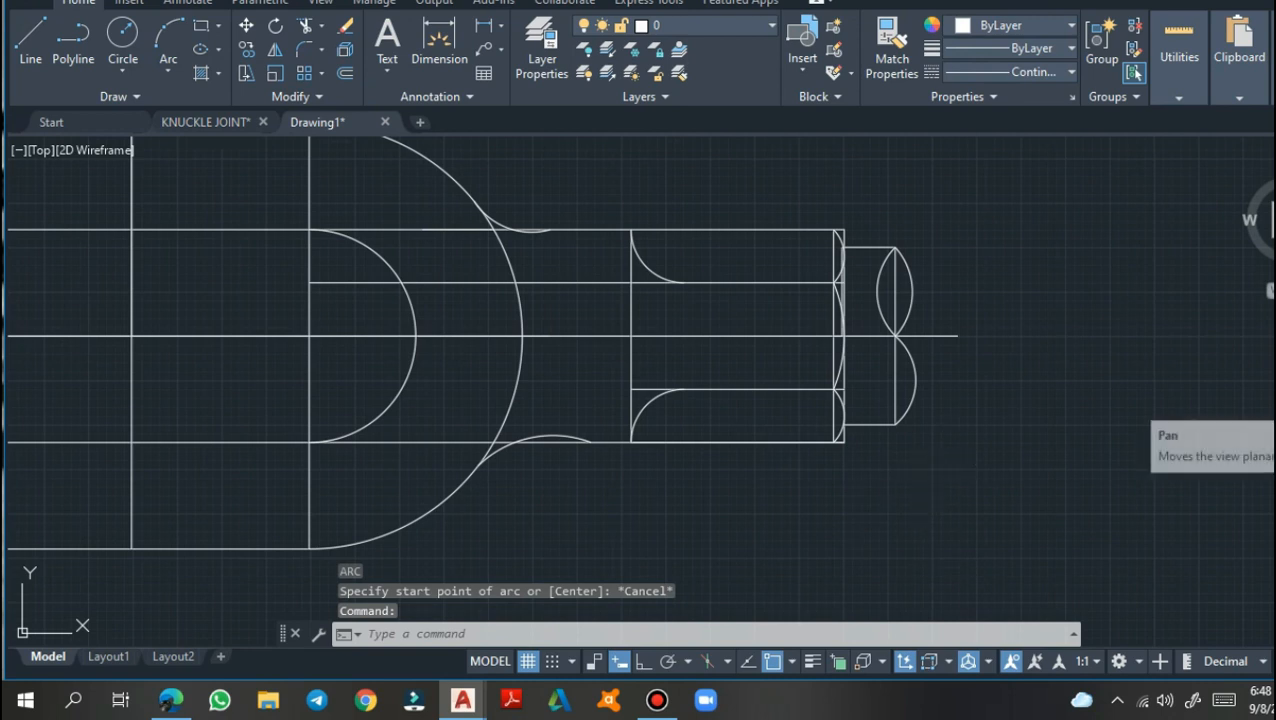
{"action": "left_click", "coordinate": [1266, 400]}
{"action": "left_click_drag", "start_coordinate": [989, 423], "coordinate": [1275, 476]}
{"action": "left_click_drag", "start_coordinate": [1215, 434], "coordinate": [1220, 430]}
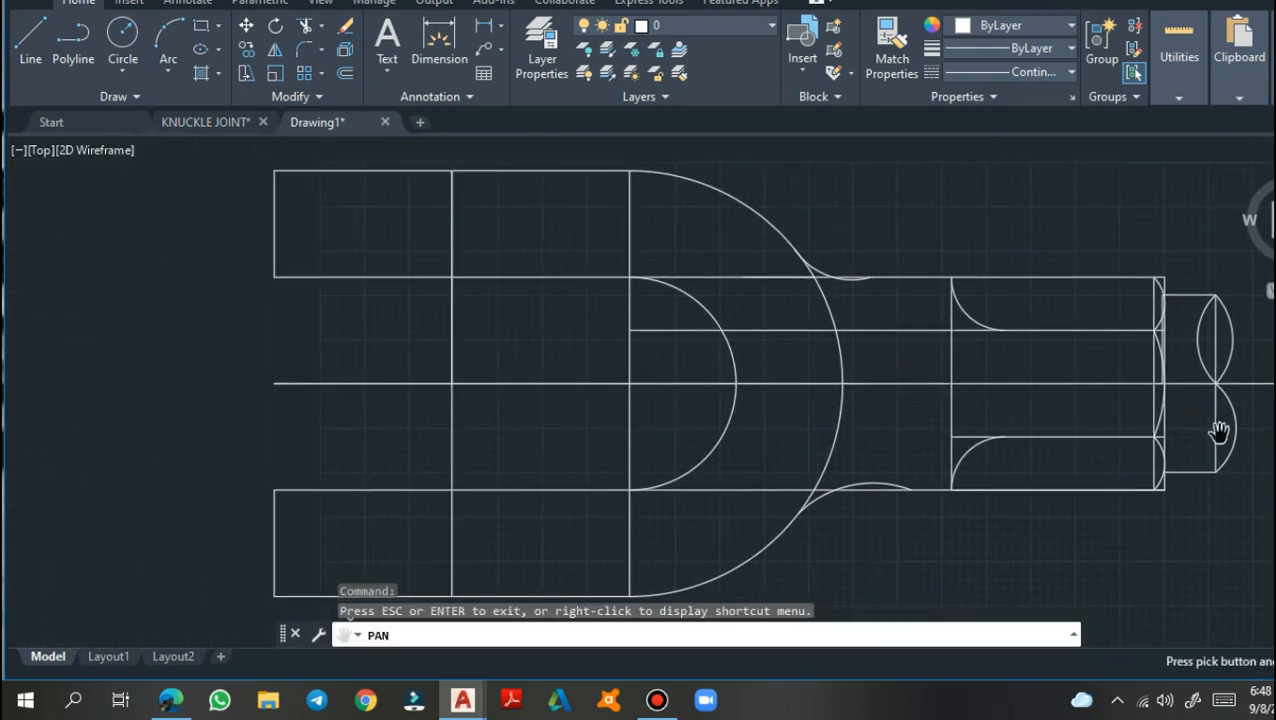
{"action": "right_click", "coordinate": [1042, 214]}
{"action": "left_click", "coordinate": [1062, 219]}
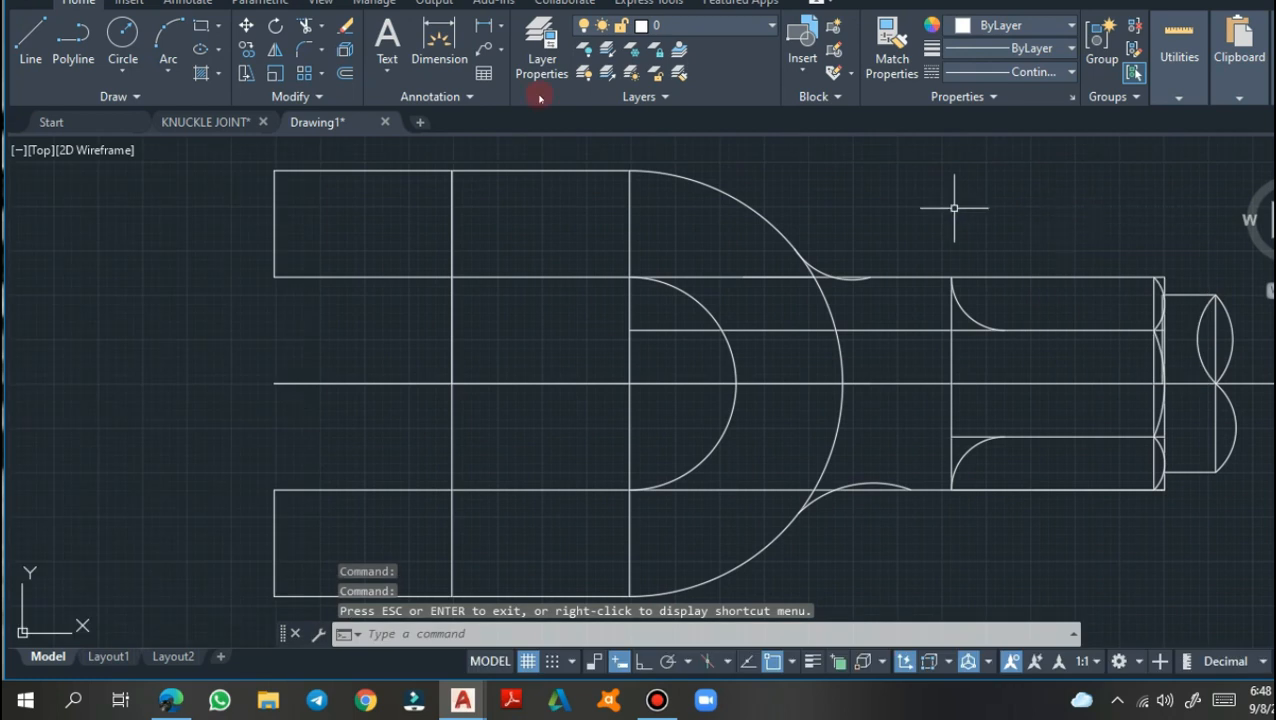
{"action": "left_click", "coordinate": [320, 28]}
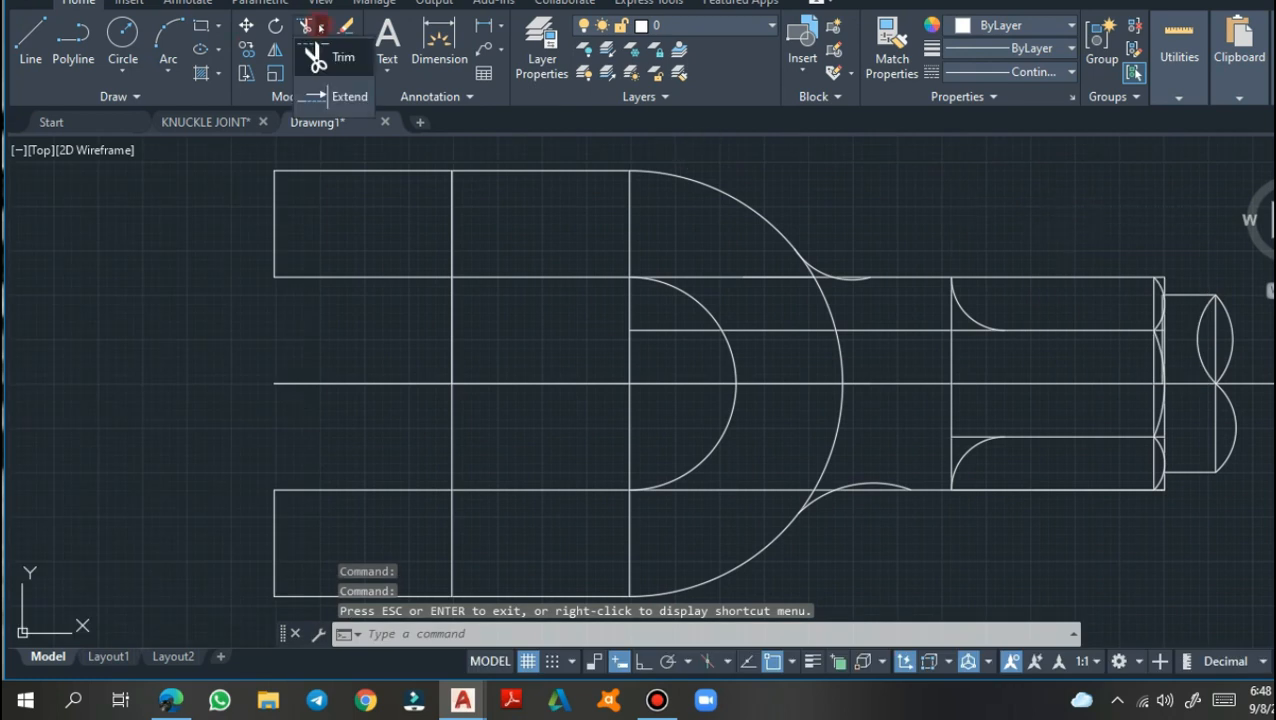
{"action": "left_click", "coordinate": [318, 56]}
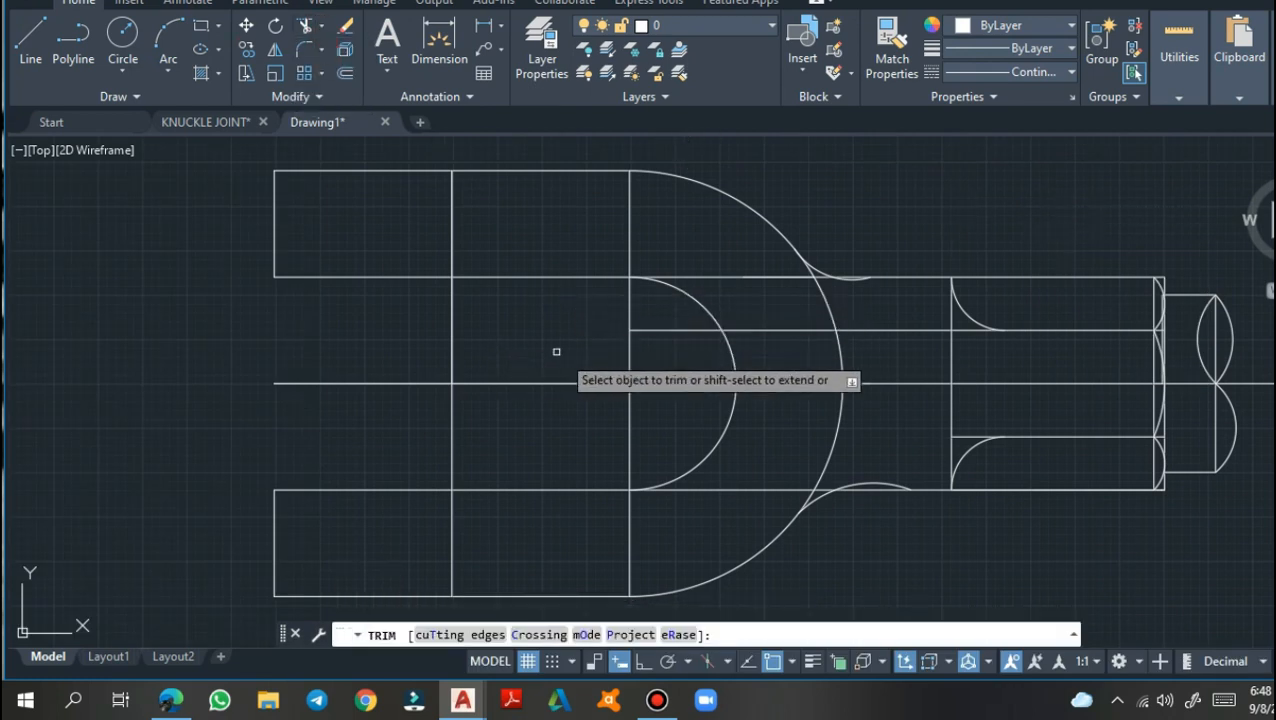
{"action": "left_click", "coordinate": [967, 330]}
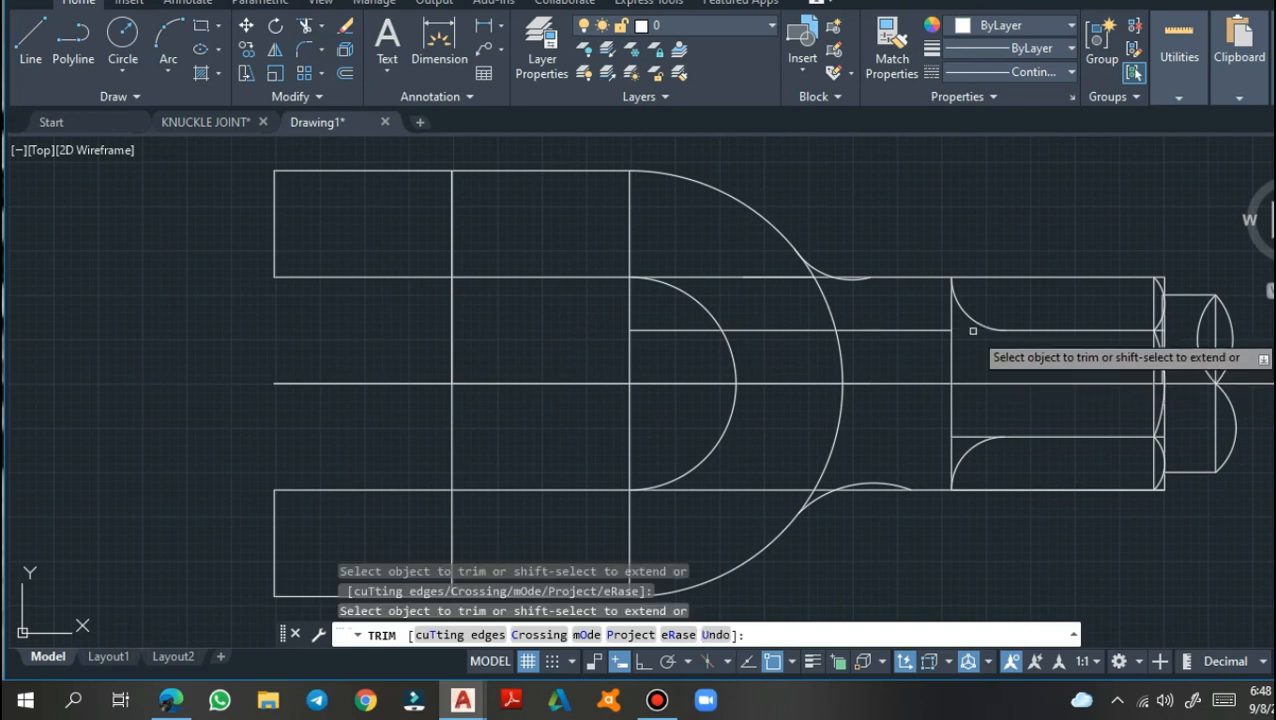
{"action": "left_click", "coordinate": [953, 312]}
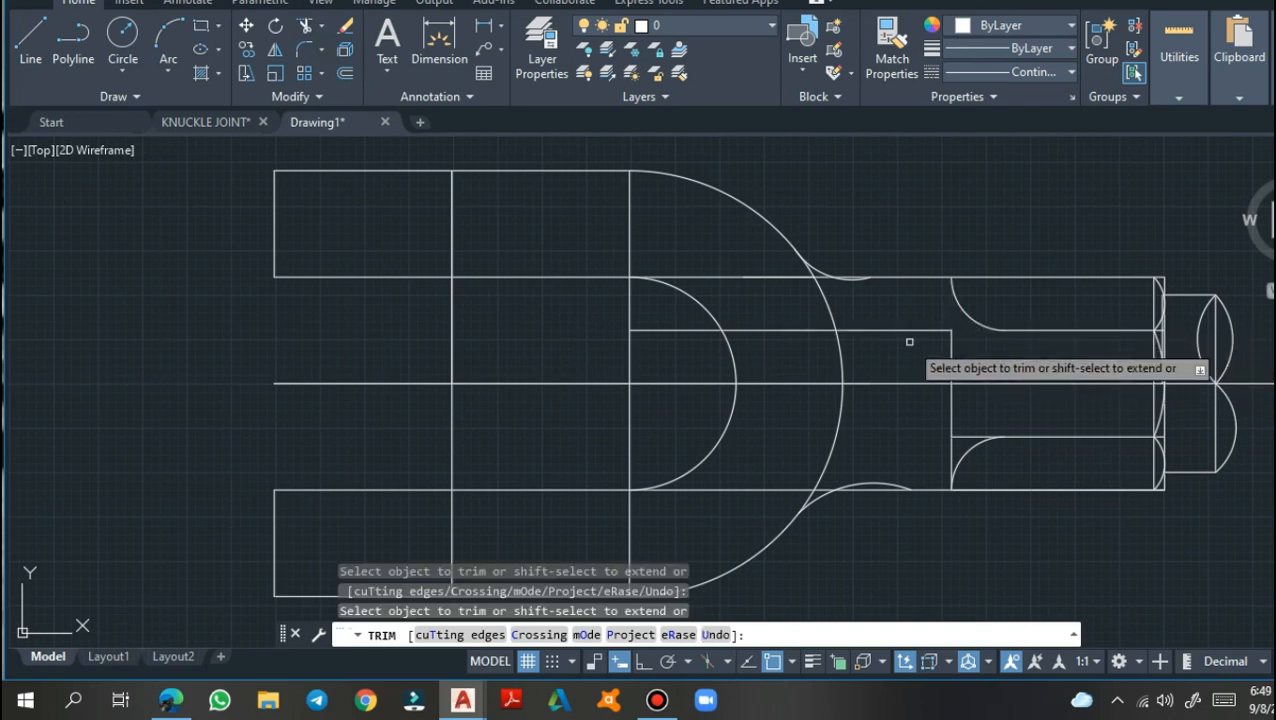
{"action": "left_click", "coordinate": [906, 330]}
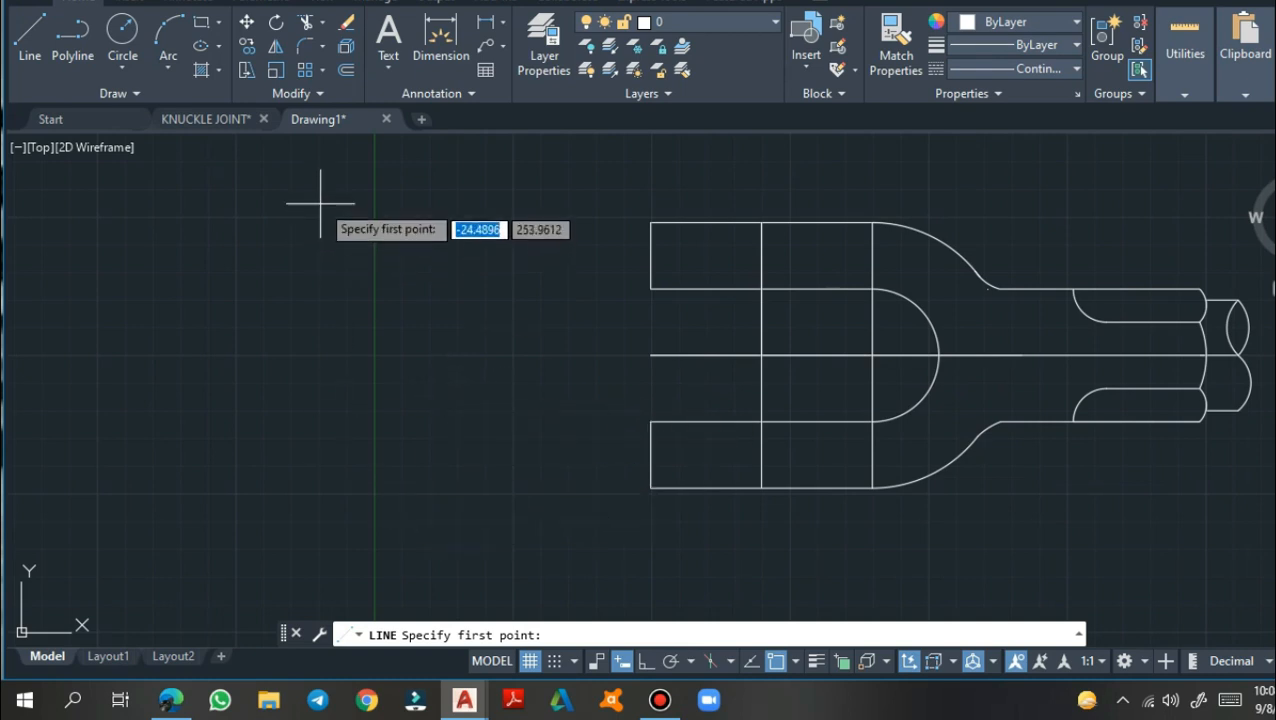
Check the reference's eye end and, in Drawing1 with Ortho on, draw a 140 line left from the pin axis's intersection with the centre line
{"action": "left_click", "coordinate": [240, 119]}
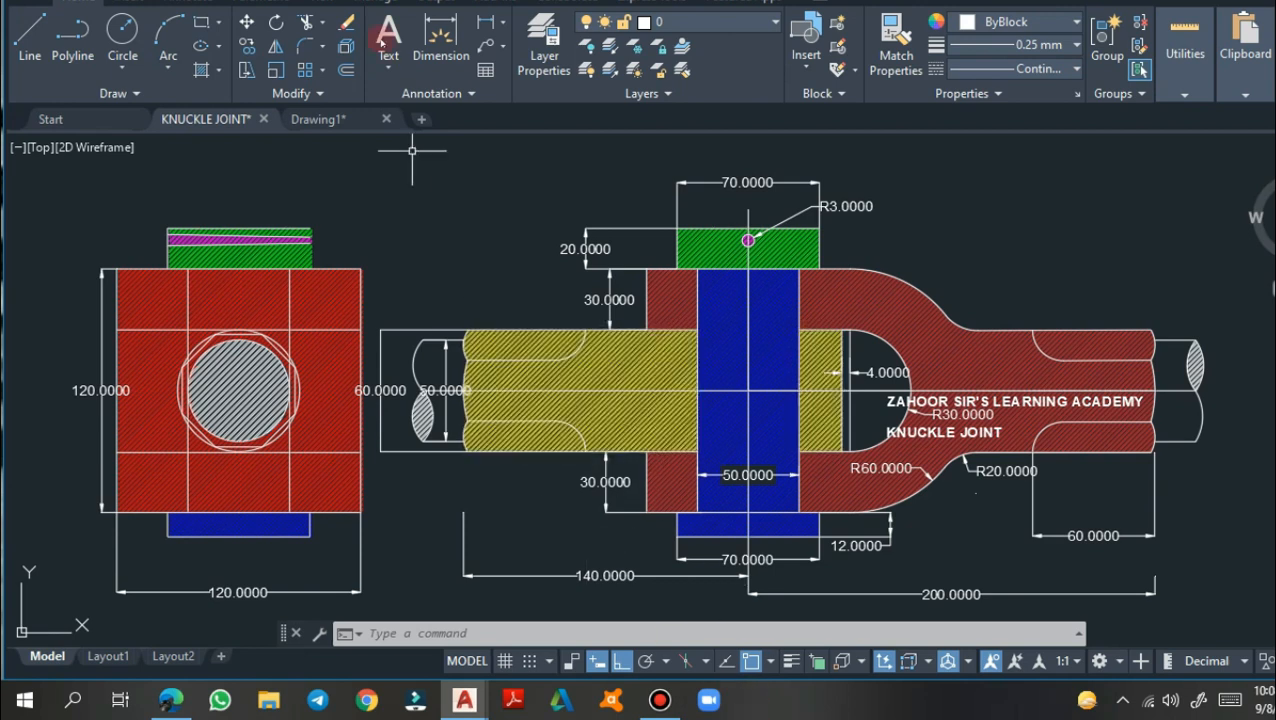
{"action": "left_click", "coordinate": [331, 120]}
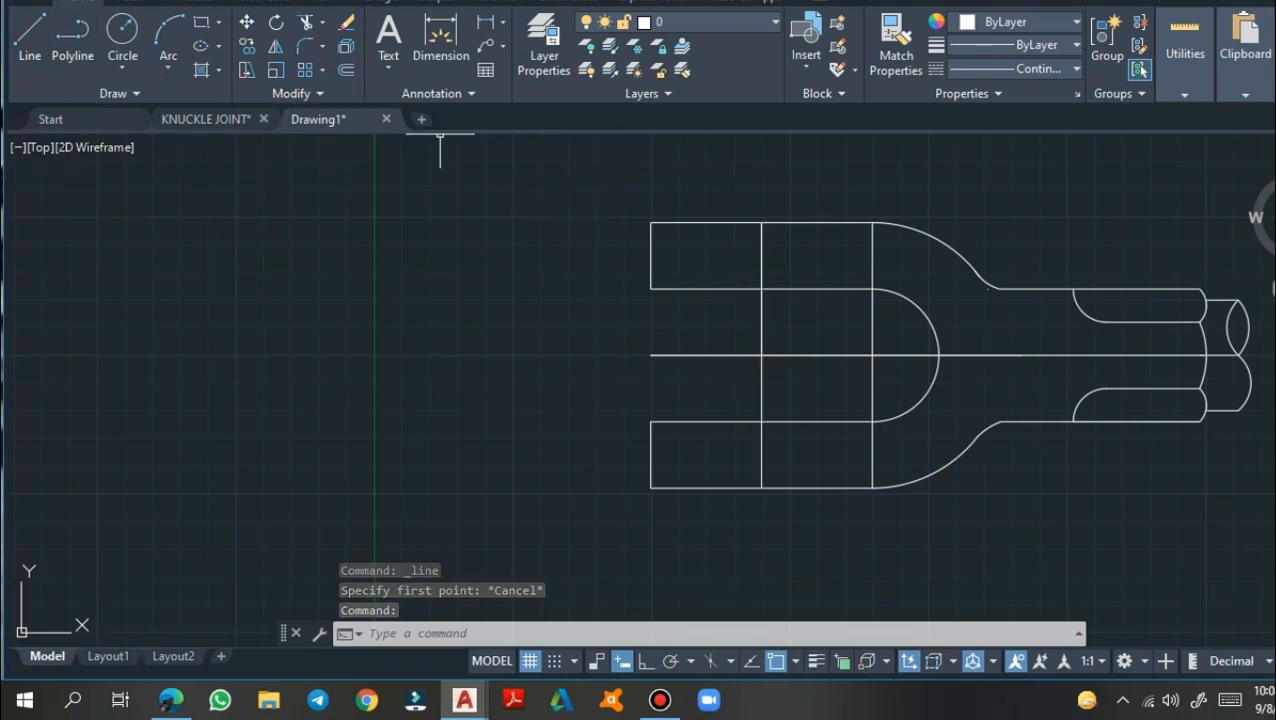
{"action": "left_click", "coordinate": [30, 38]}
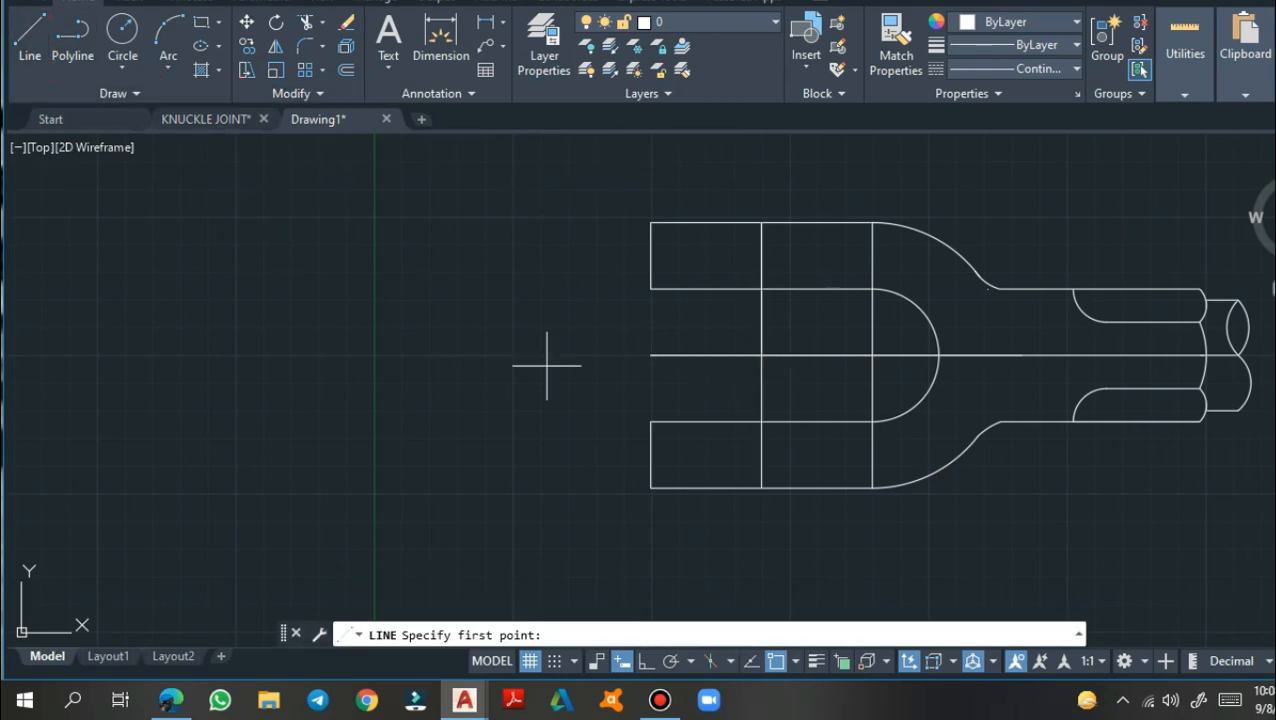
{"action": "left_click", "coordinate": [762, 356]}
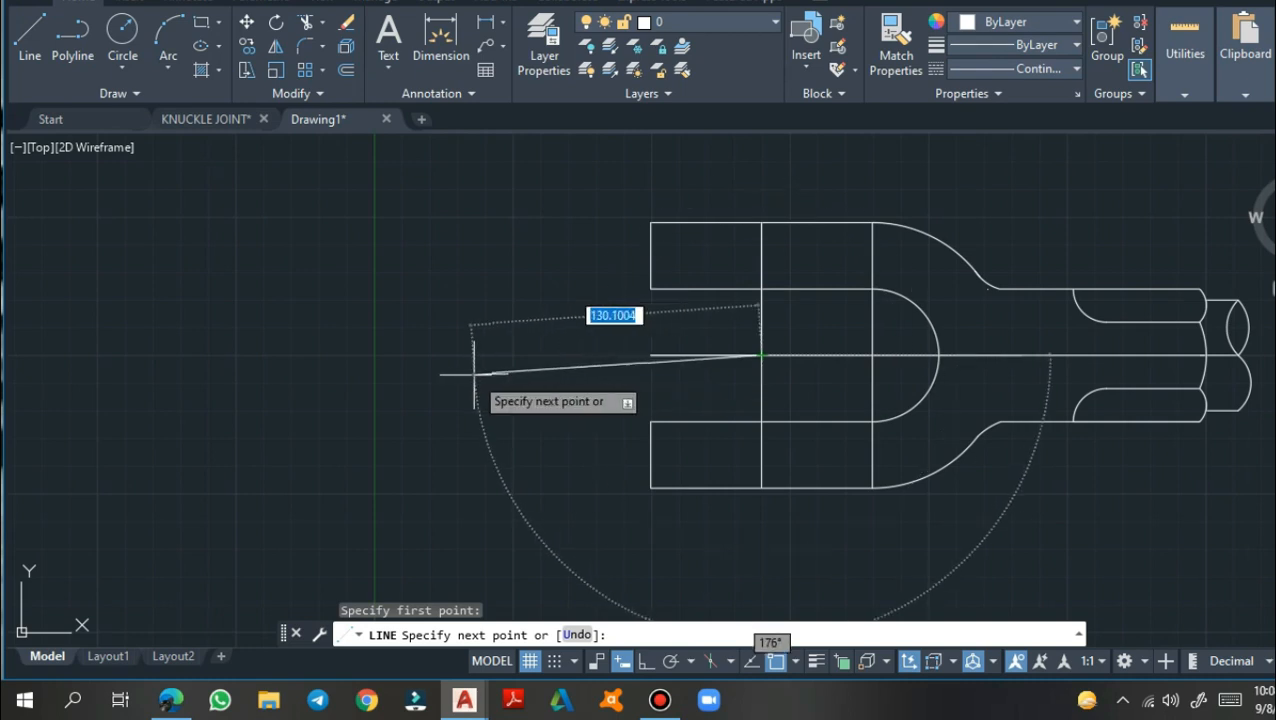
{"action": "left_click", "coordinate": [646, 661]}
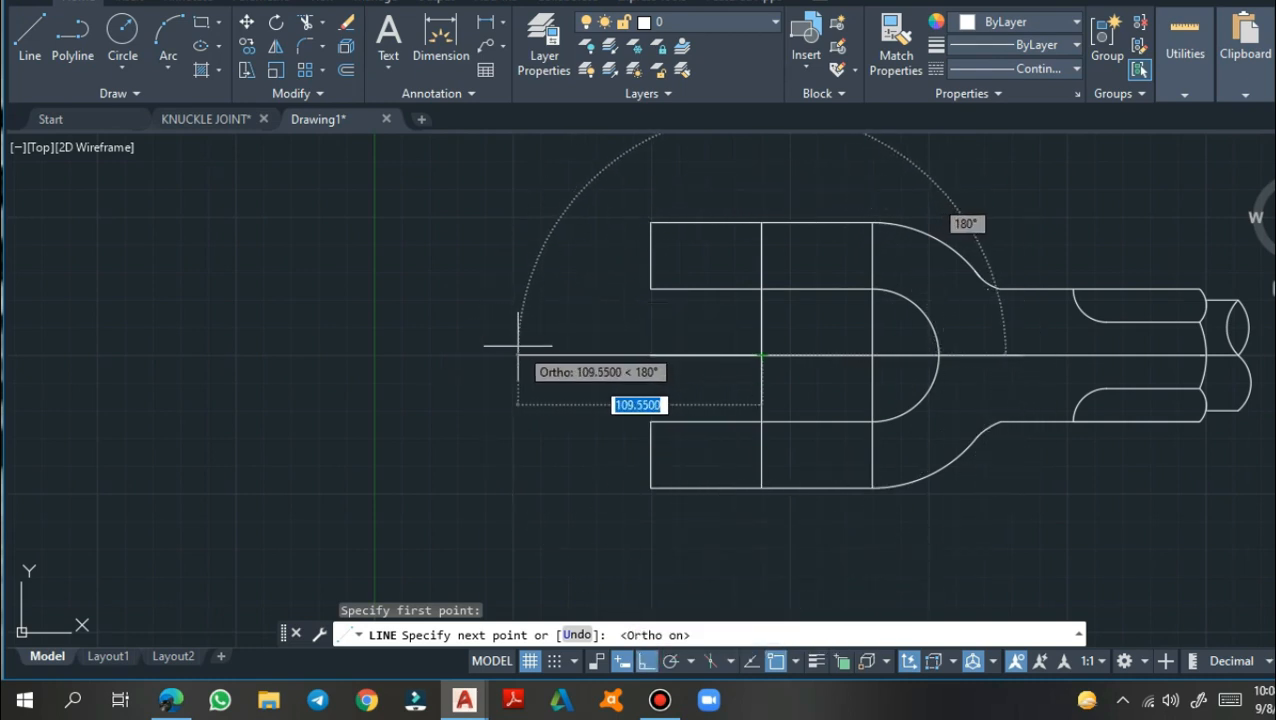
{"action": "type", "text": "140"}
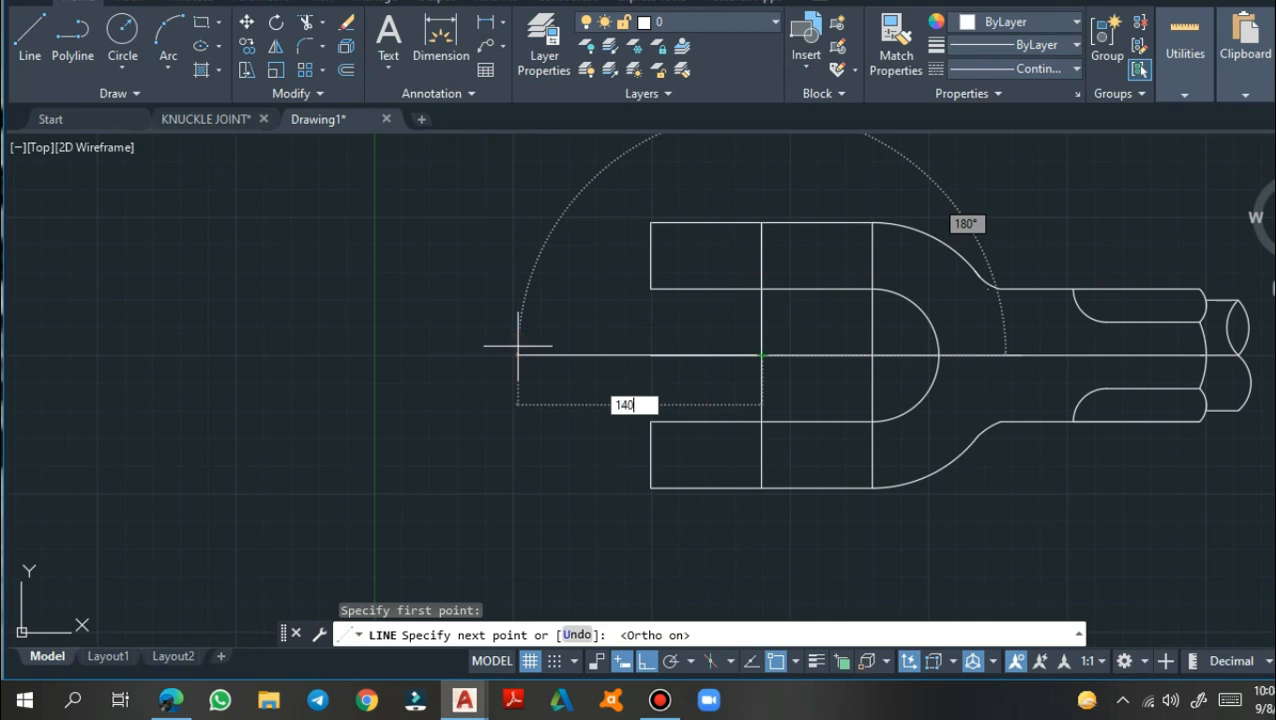
{"action": "key", "text": "Return"}
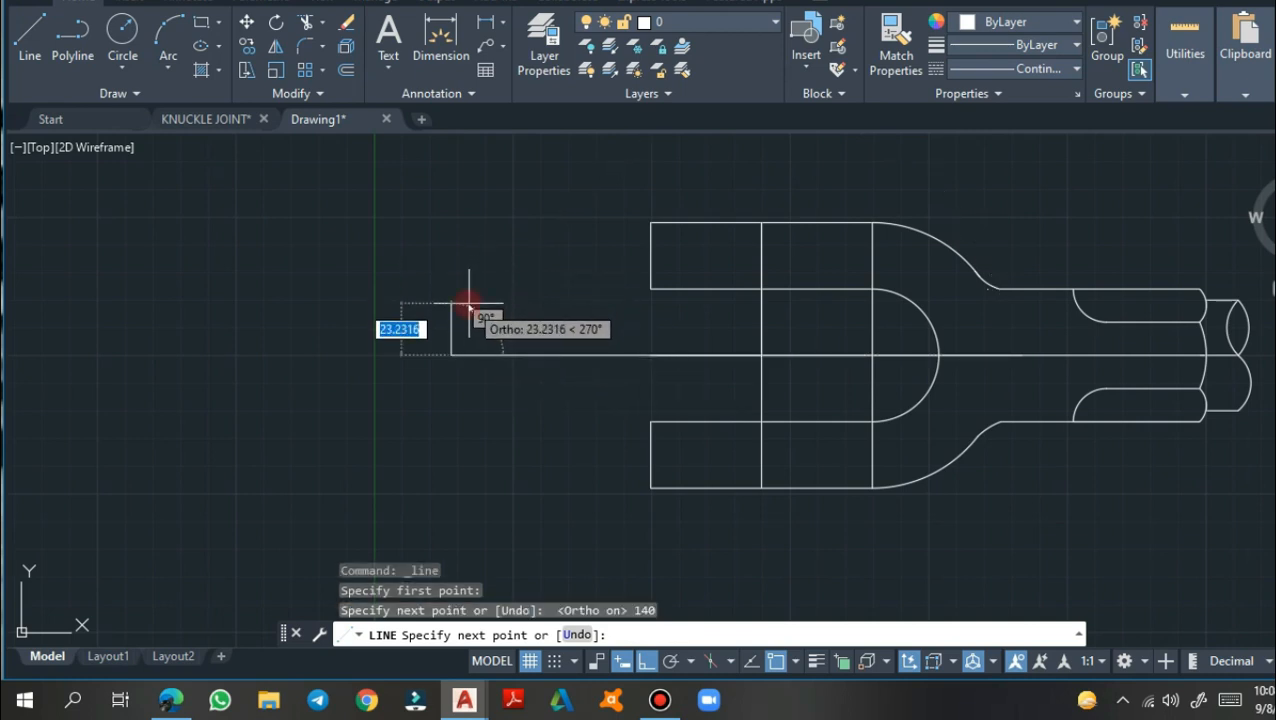
Continue the line 30 upward, and then right along the slot's upper edge to the start of the fork's inner arc
{"action": "type", "text": "30"}
{"action": "key", "text": "Return"}
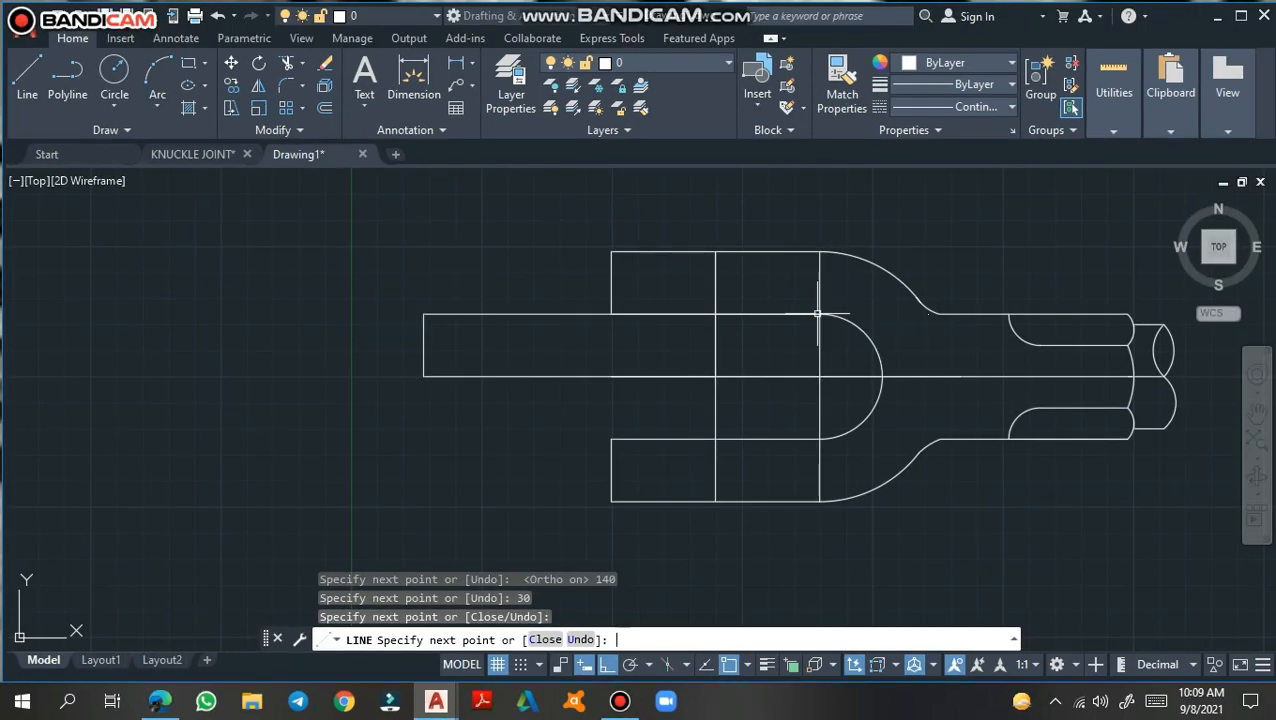
{"action": "key", "text": "Return"}
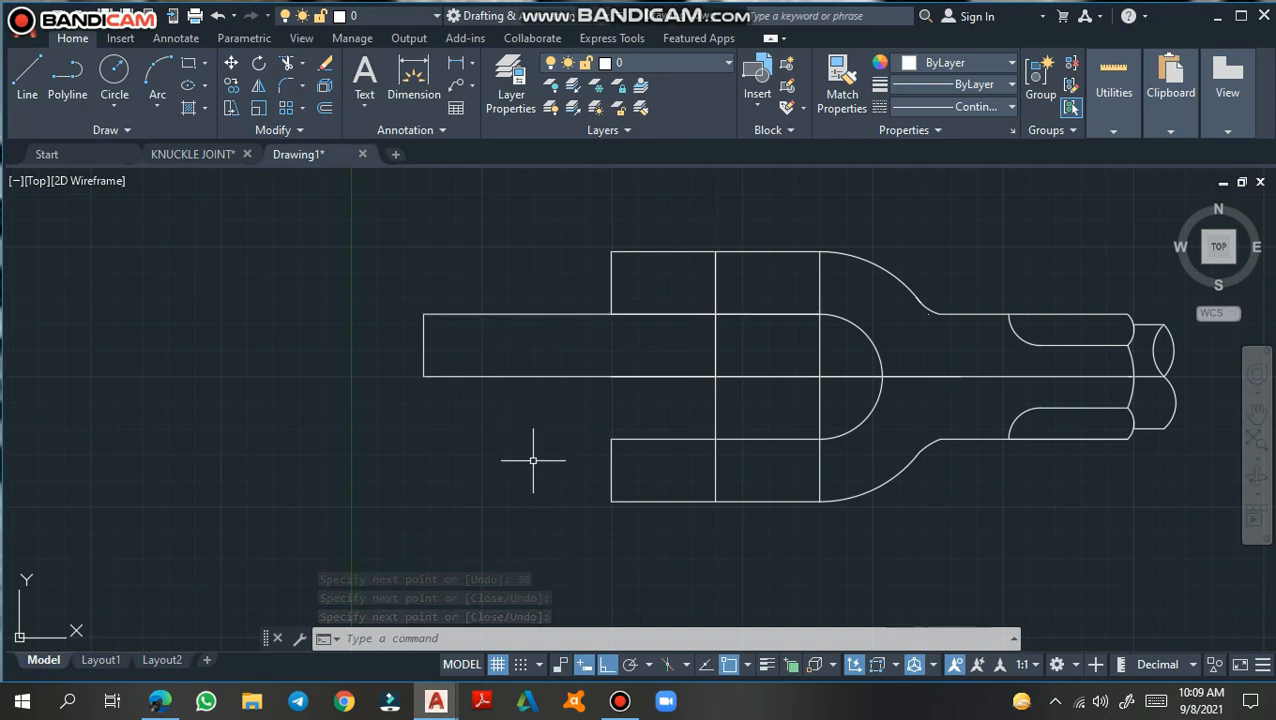
Offset the eye end's upper edge 60 downward with the Through option to make its lower edge
{"action": "left_click", "coordinate": [324, 108]}
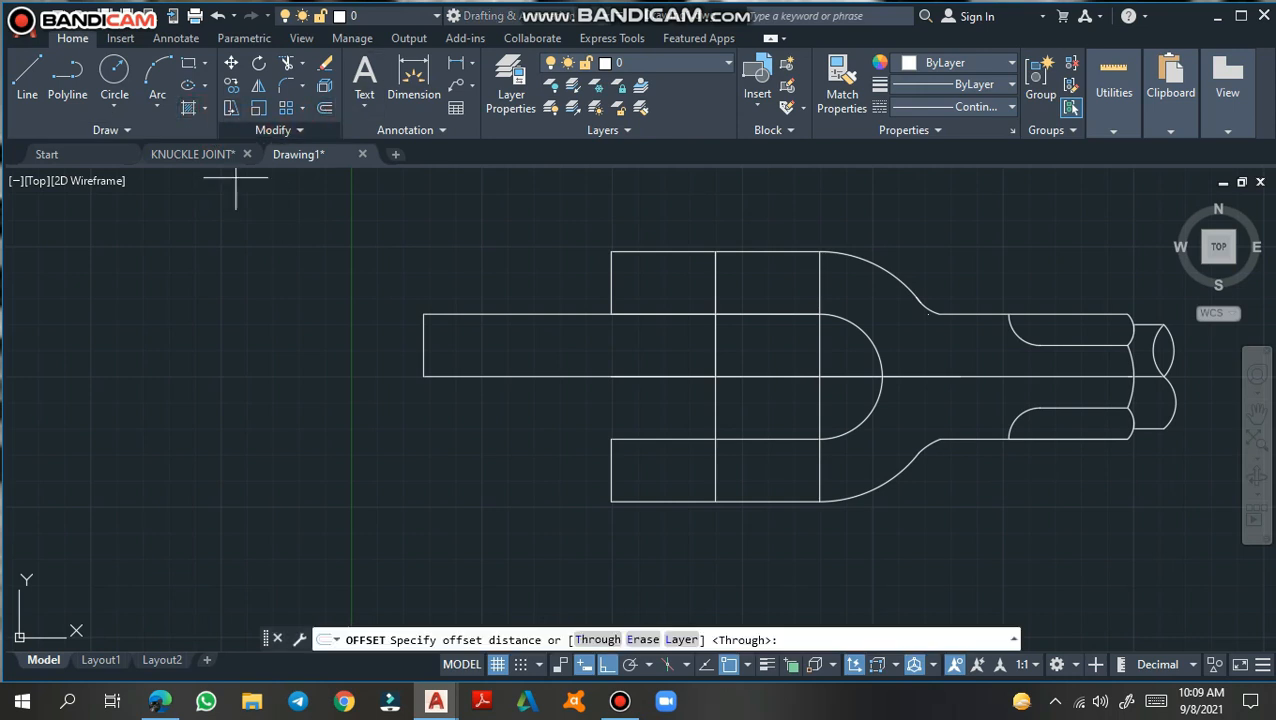
{"action": "left_click", "coordinate": [598, 640]}
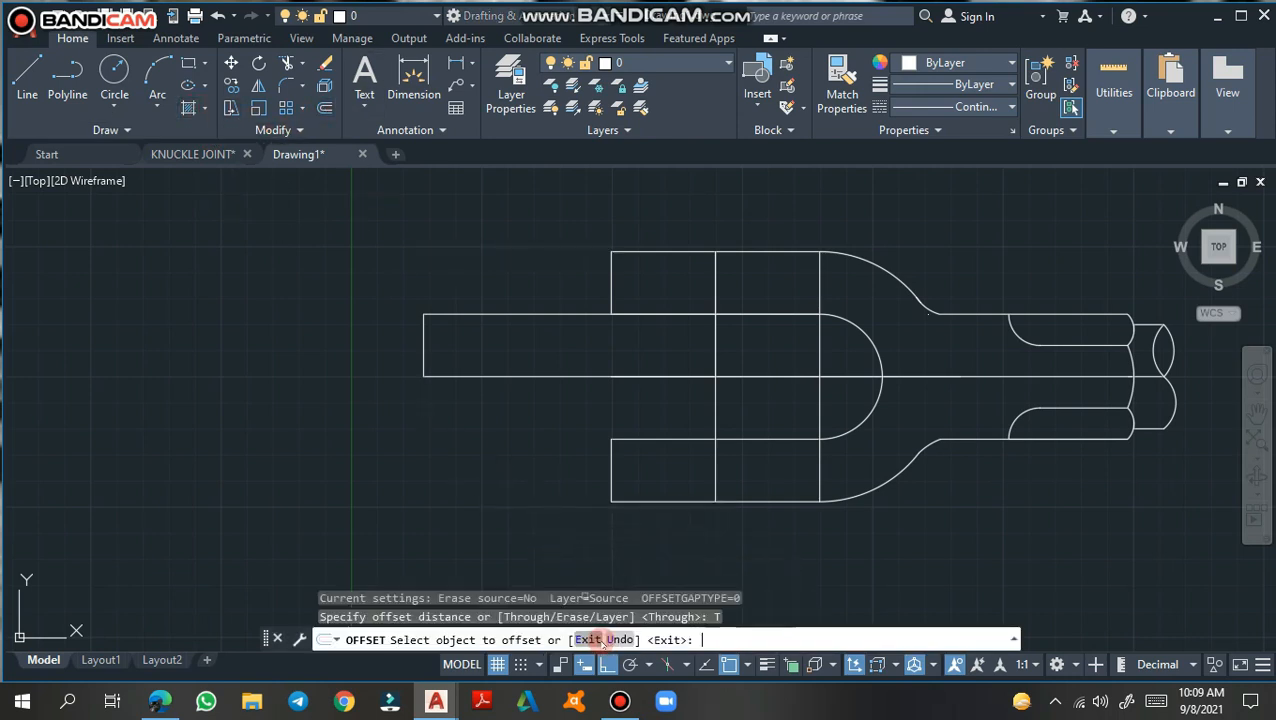
{"action": "left_click", "coordinate": [651, 314]}
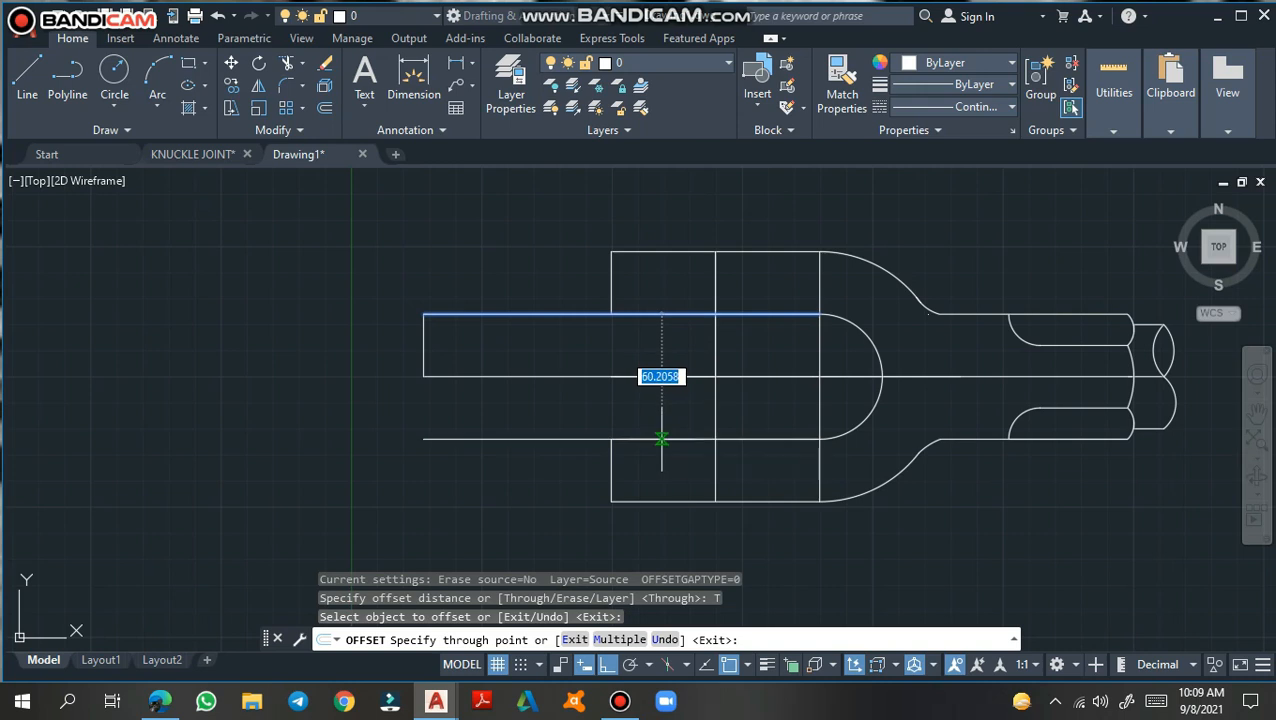
{"action": "type", "text": "60"}
{"action": "key", "text": "Return"}
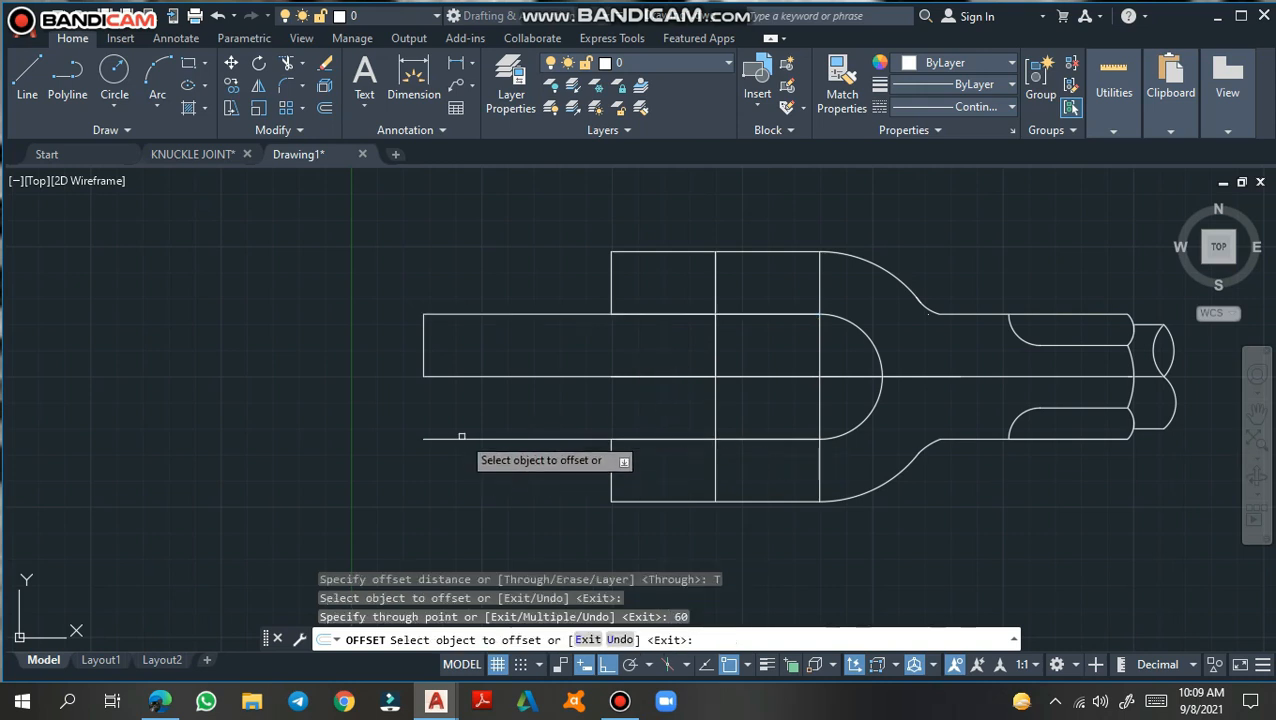
Draw a 30 line down from the left end of the centre line to close the eye end's left edge
{"action": "key", "text": "Return"}
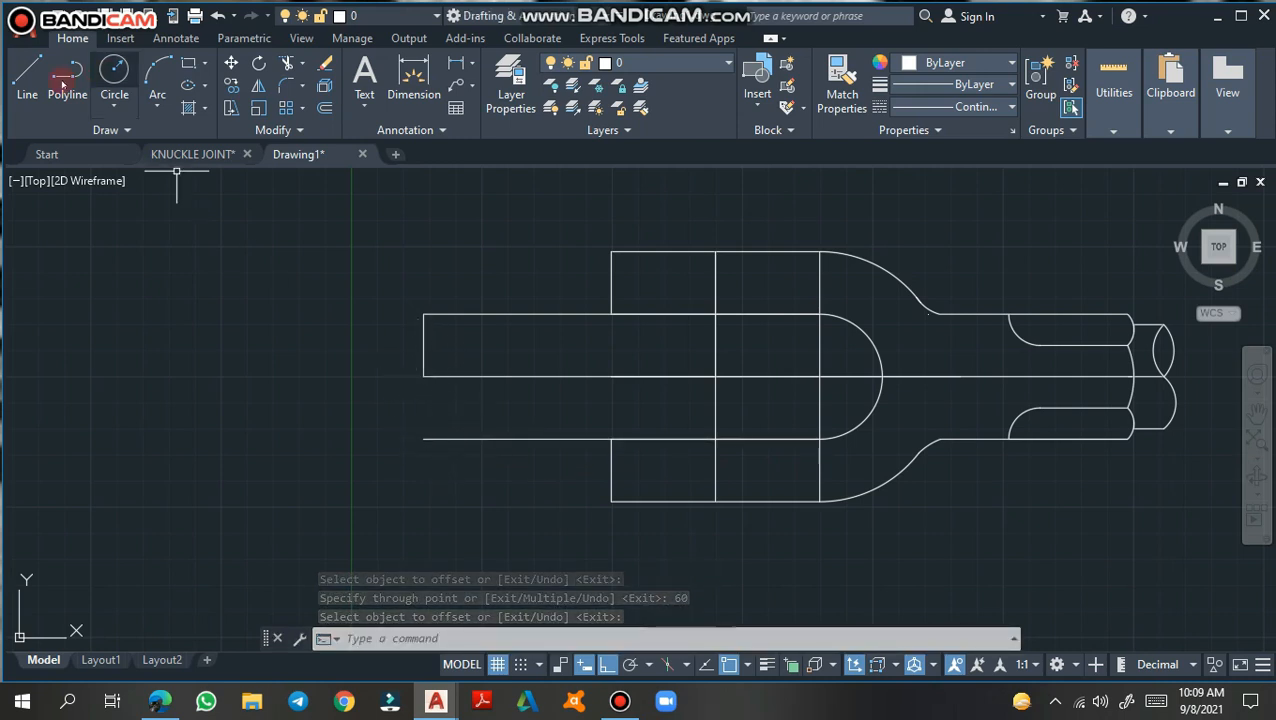
{"action": "left_click", "coordinate": [26, 80]}
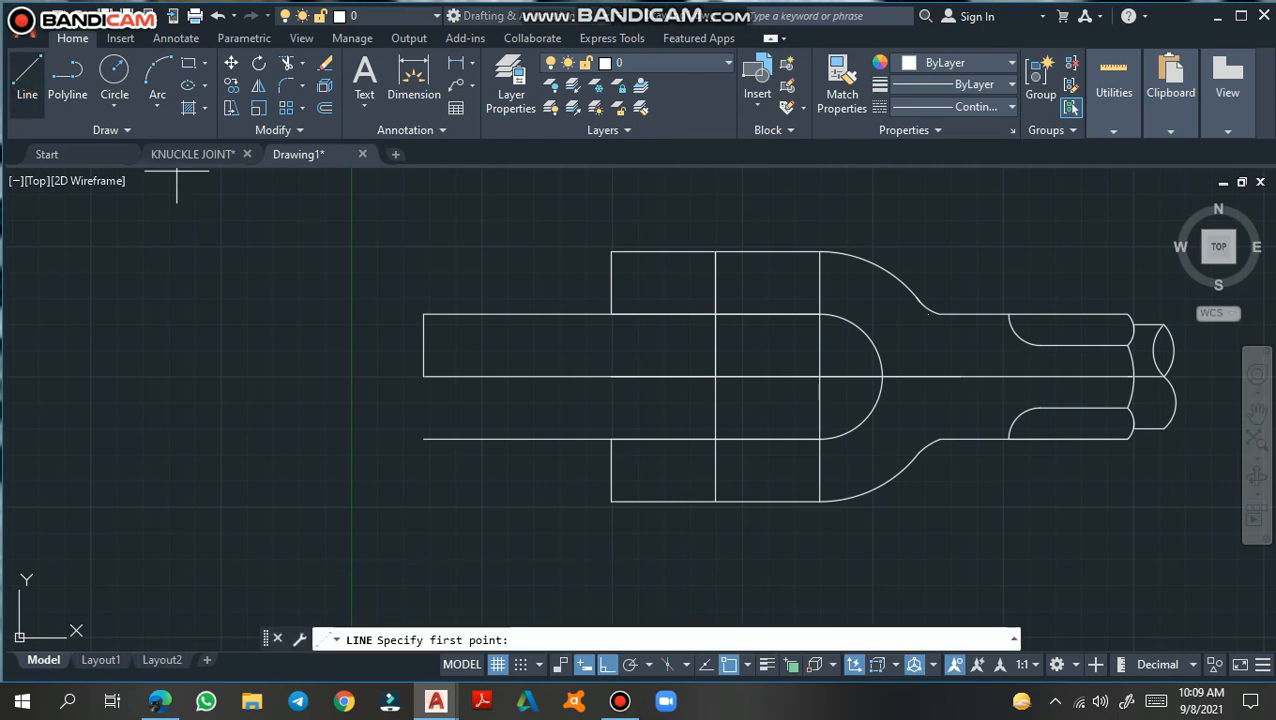
{"action": "left_click", "coordinate": [424, 376]}
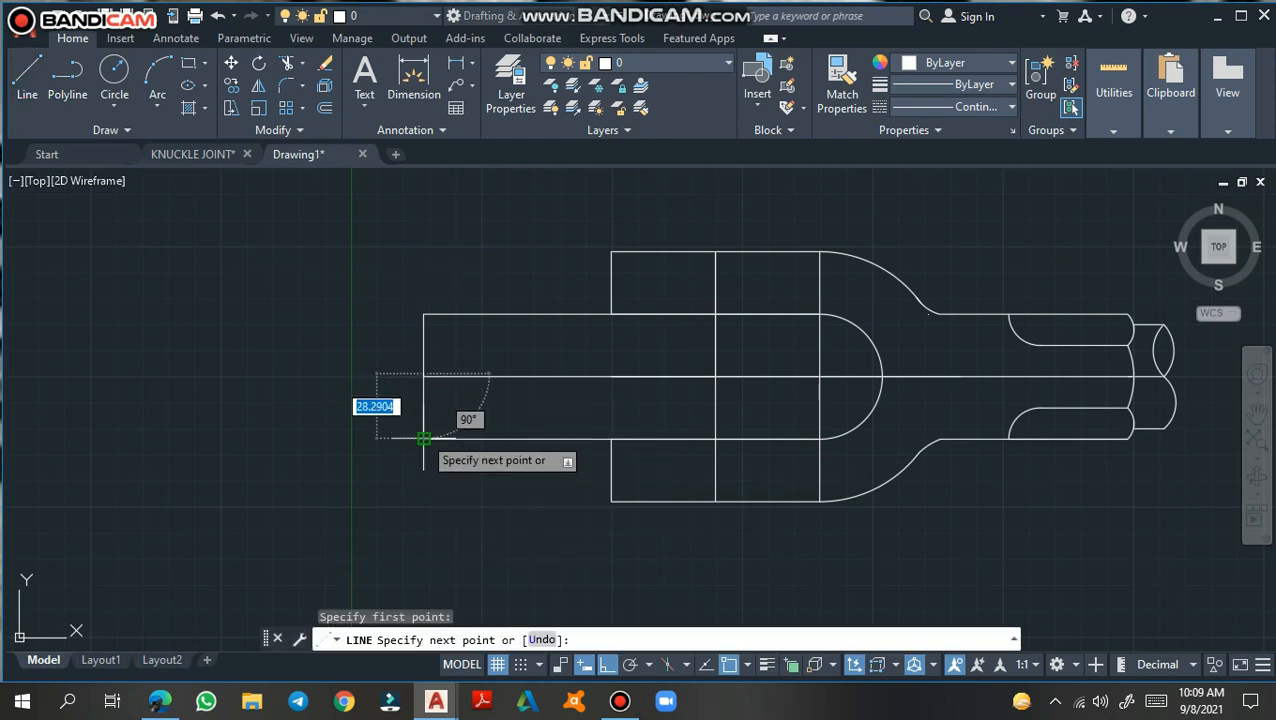
{"action": "type", "text": "3"}
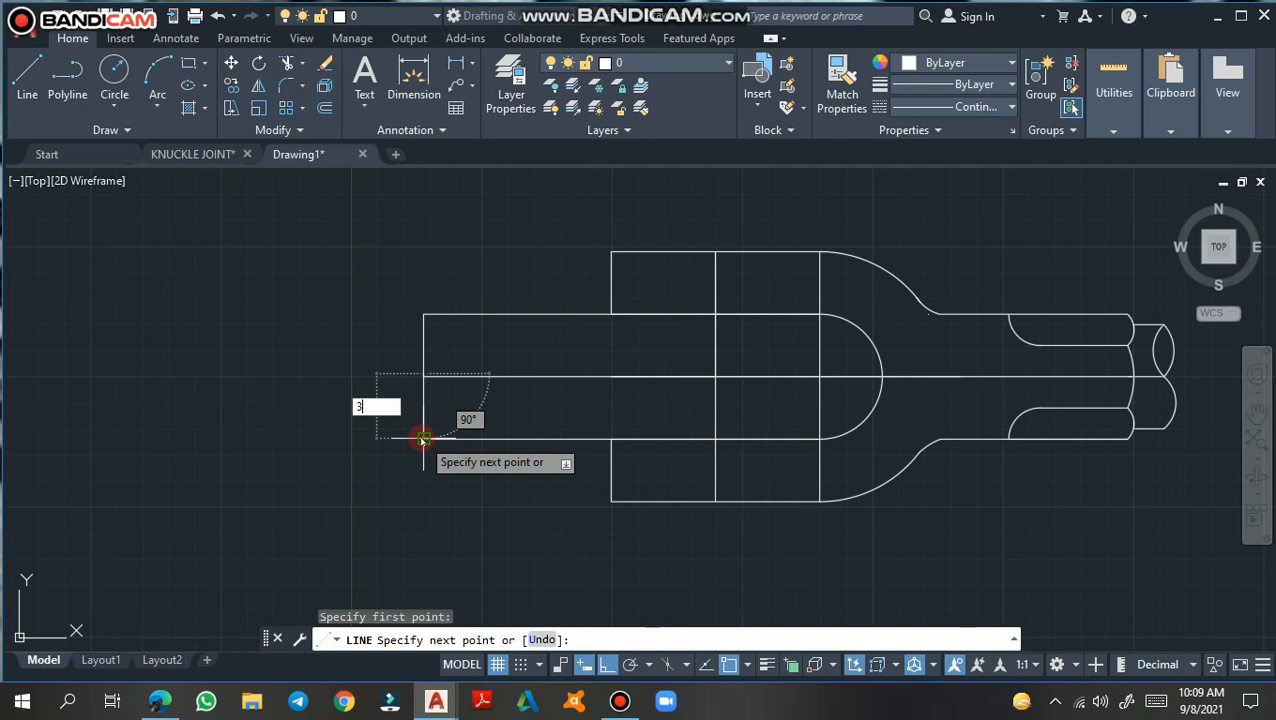
{"action": "type", "text": "0"}
{"action": "key", "text": "Return"}
{"action": "key", "text": "Return"}
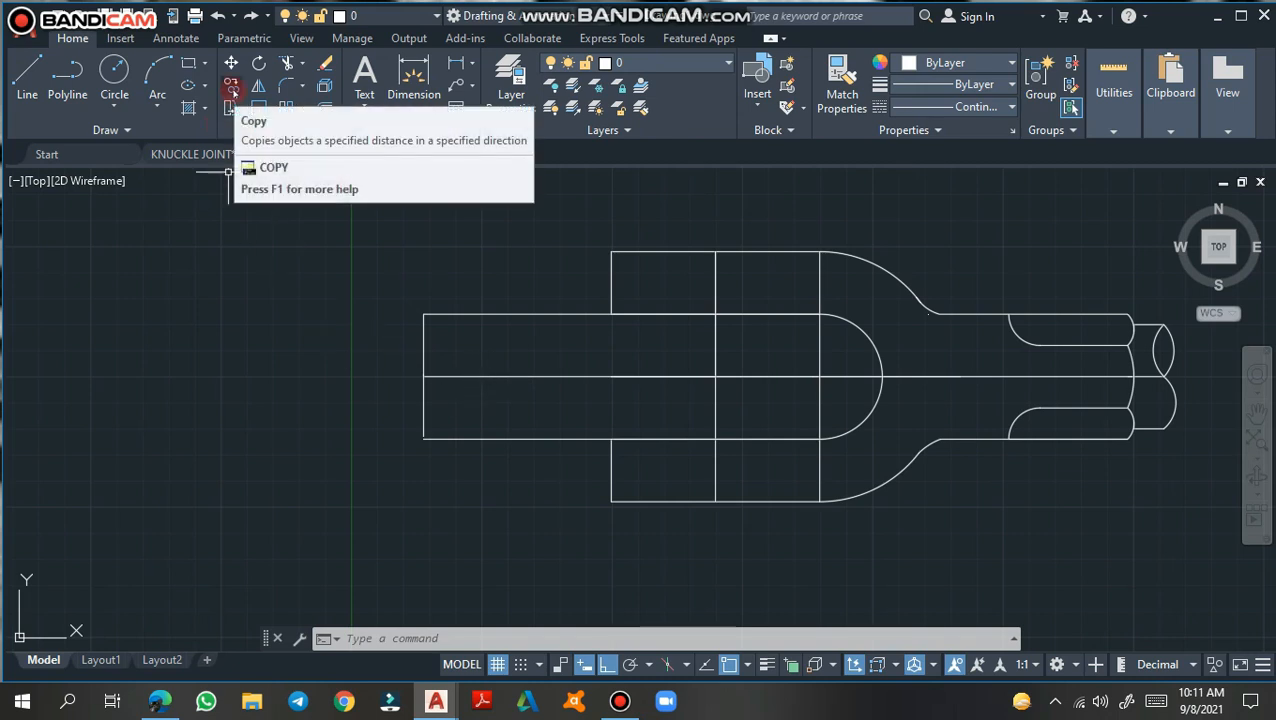
Copy the fork's octagonal shank lines and arcs along the centre line to the left end of the eye end
{"action": "left_click", "coordinate": [231, 88]}
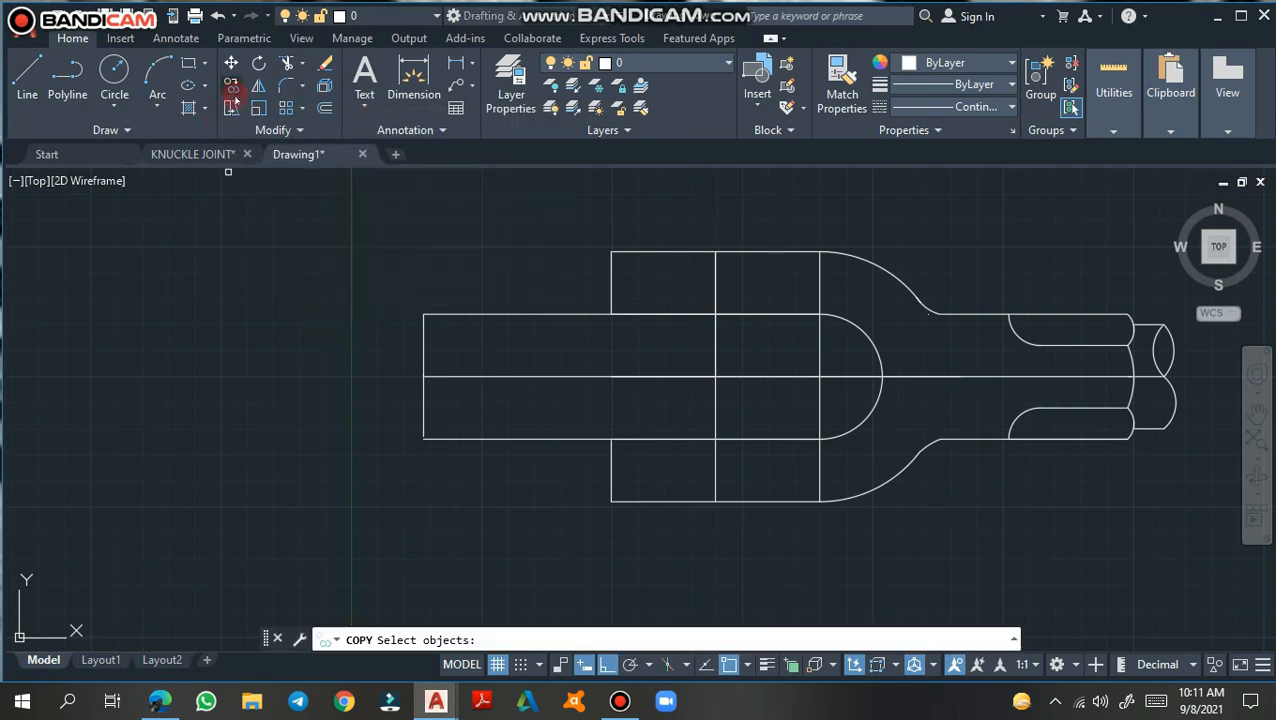
{"action": "left_click", "coordinate": [1096, 313]}
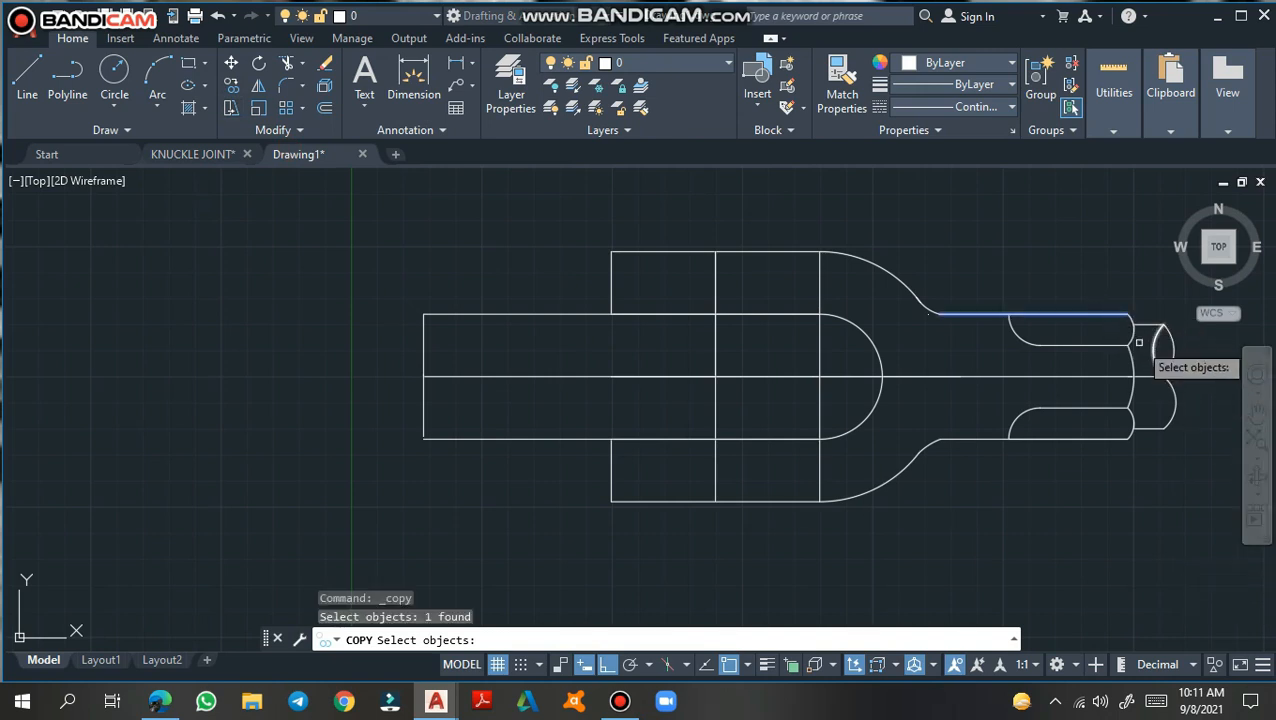
{"action": "left_click", "coordinate": [1131, 333]}
{"action": "left_click", "coordinate": [1054, 346]}
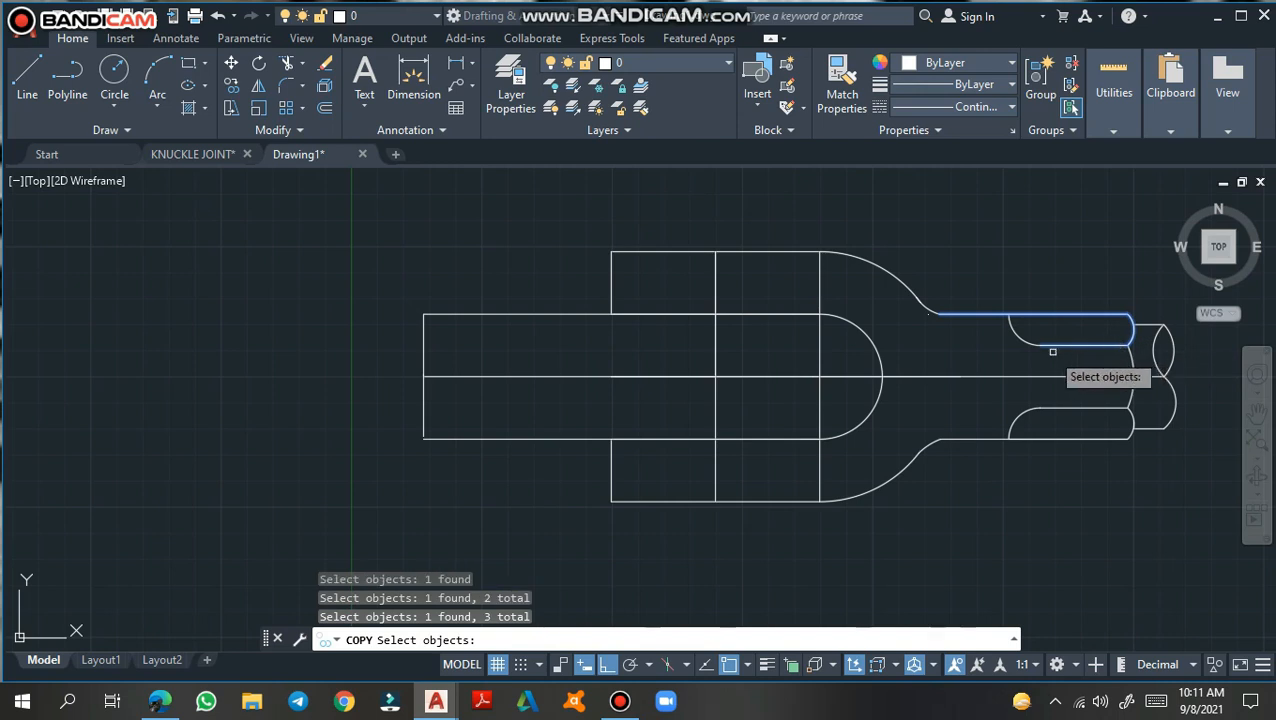
{"action": "left_click", "coordinate": [1024, 341]}
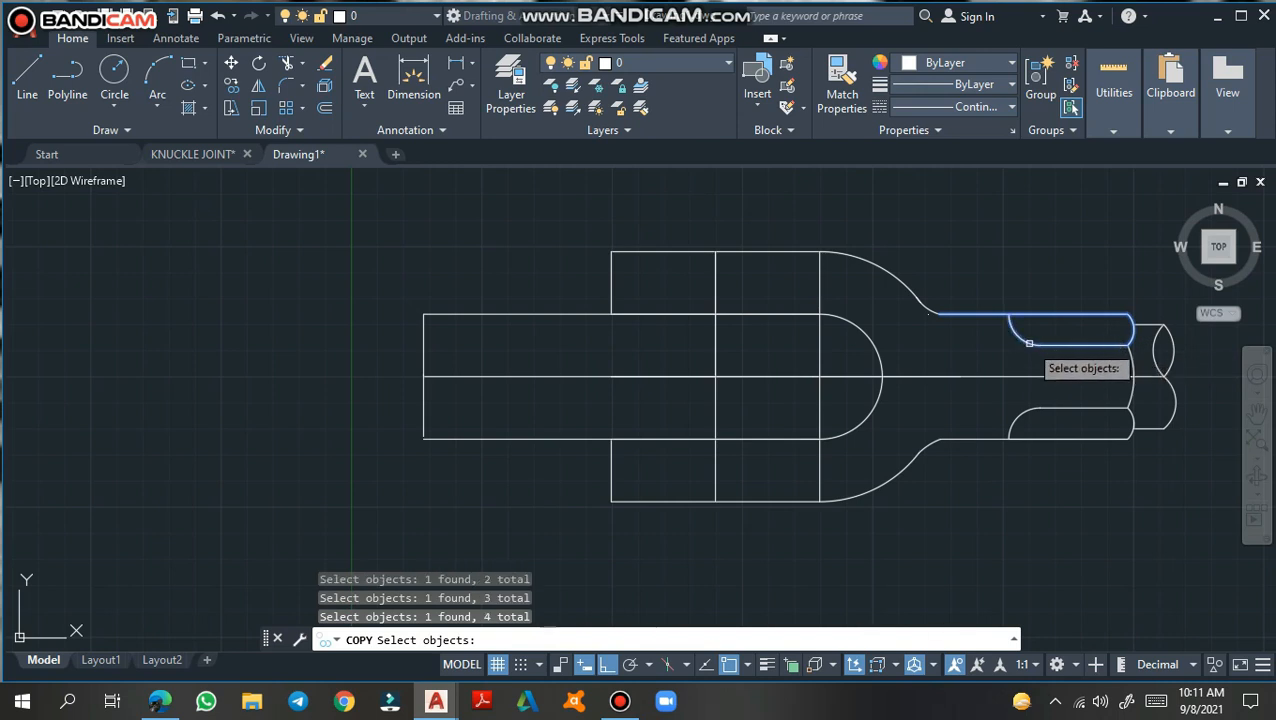
{"action": "left_click", "coordinate": [1131, 376]}
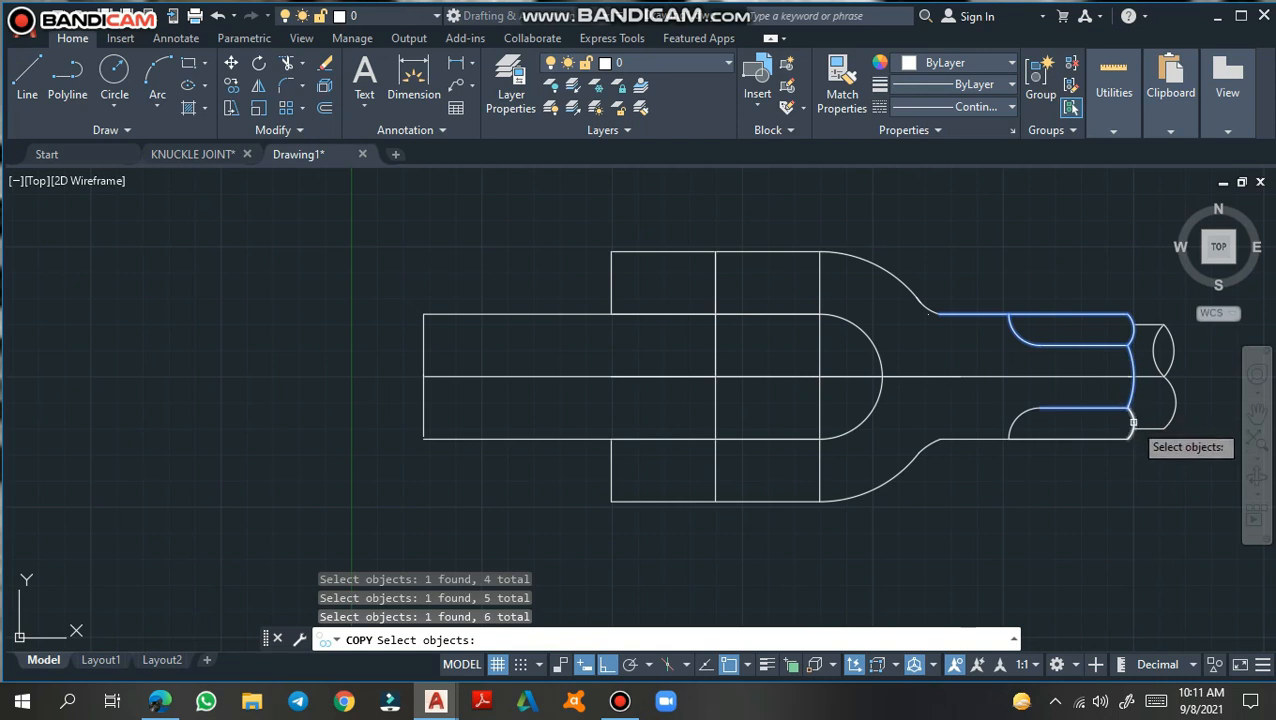
{"action": "left_click", "coordinate": [1107, 438]}
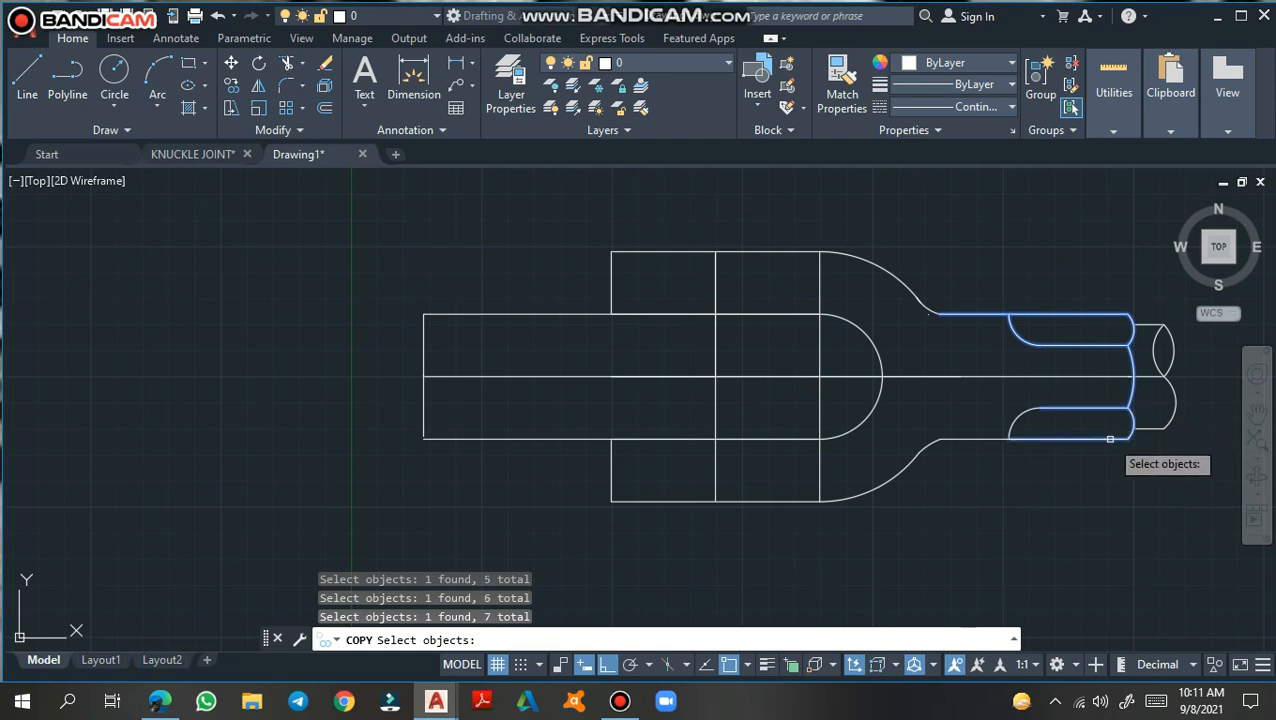
{"action": "left_click", "coordinate": [1012, 421]}
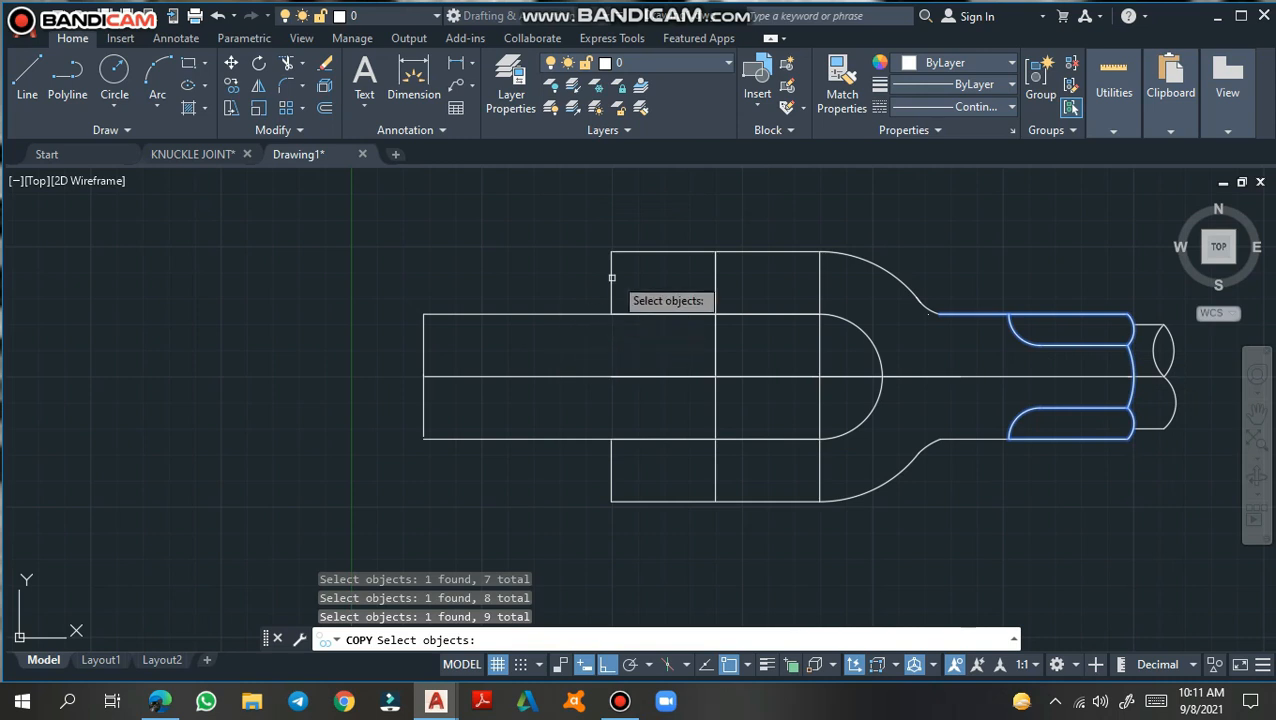
{"action": "key", "text": "Return"}
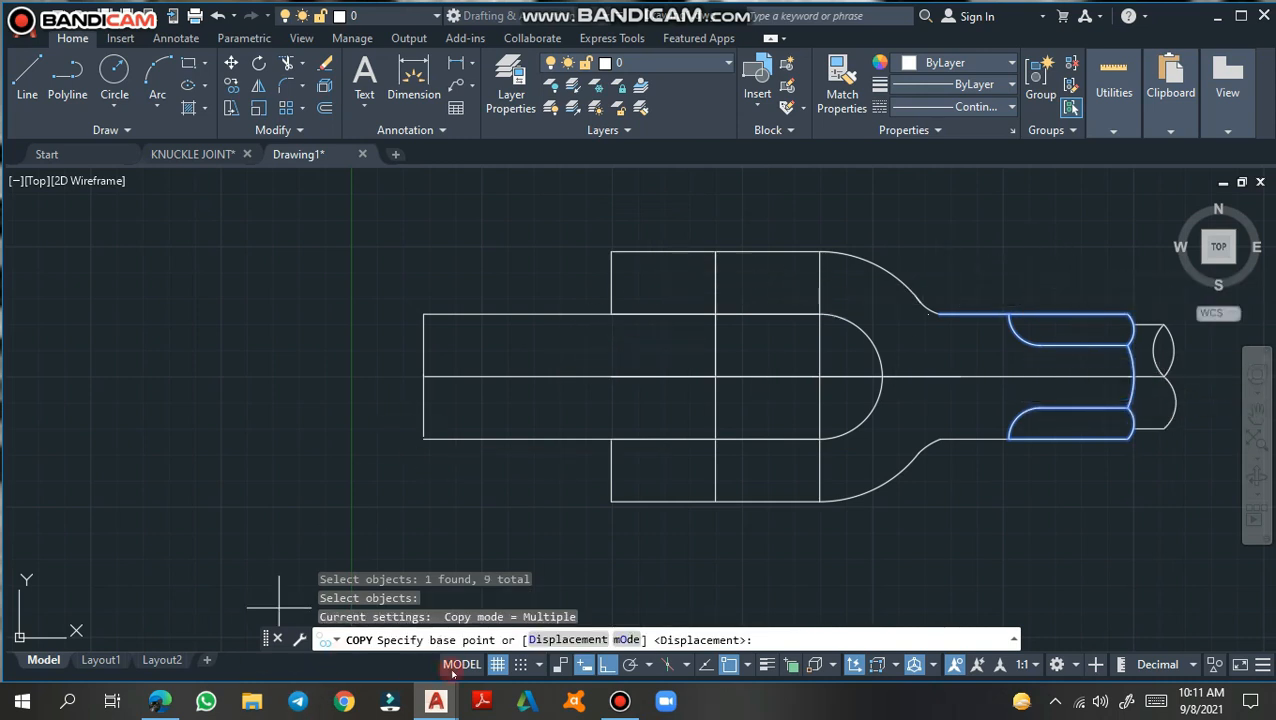
{"action": "left_click", "coordinate": [1002, 377]}
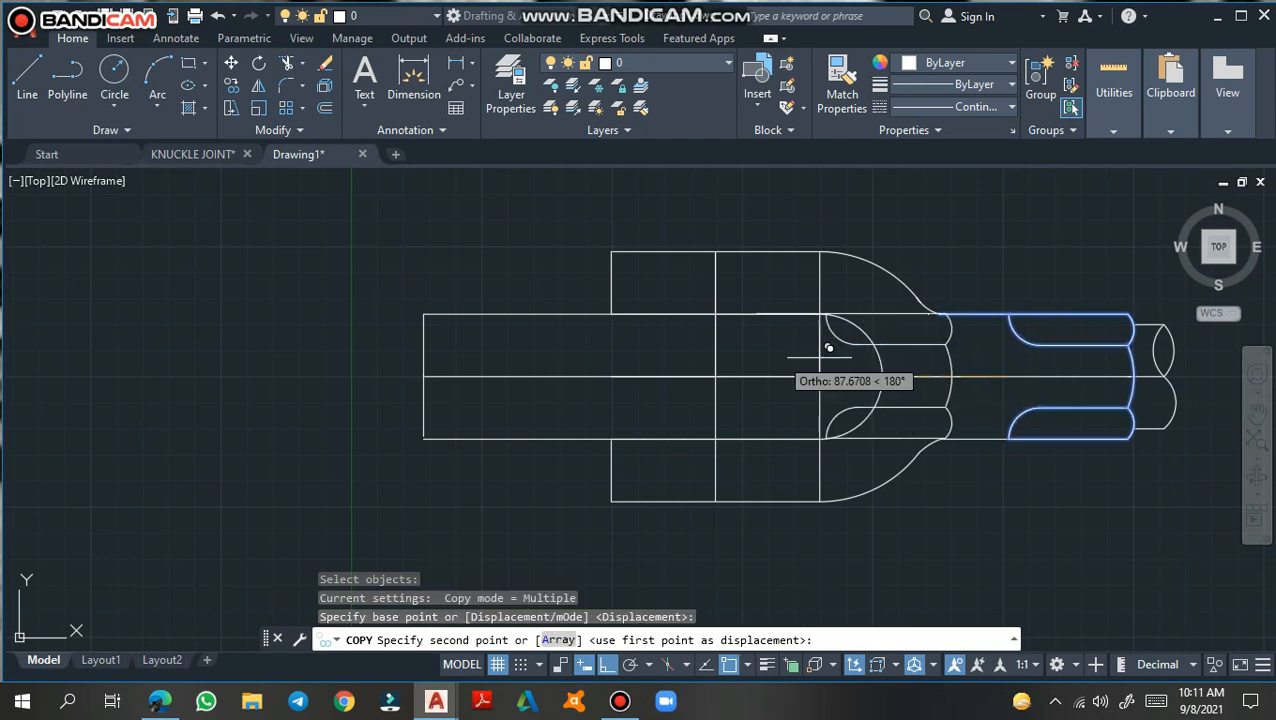
{"action": "left_click", "coordinate": [424, 376]}
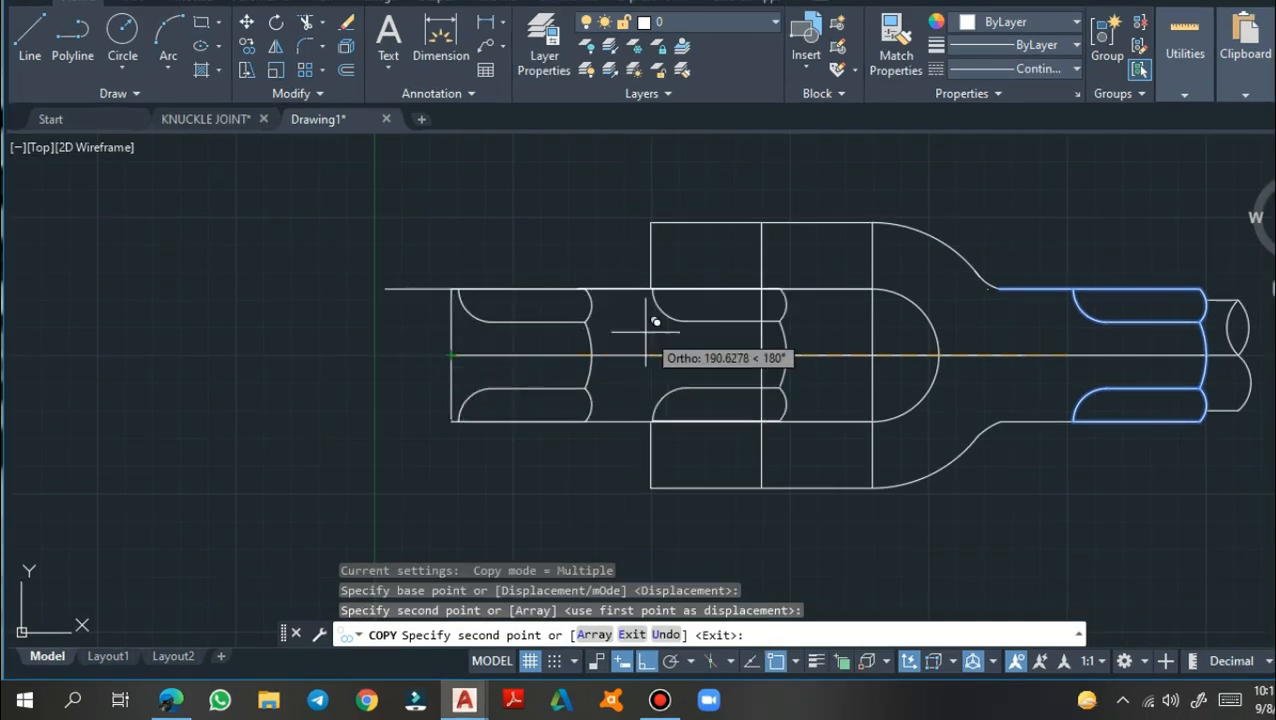
{"action": "key", "text": "Return"}
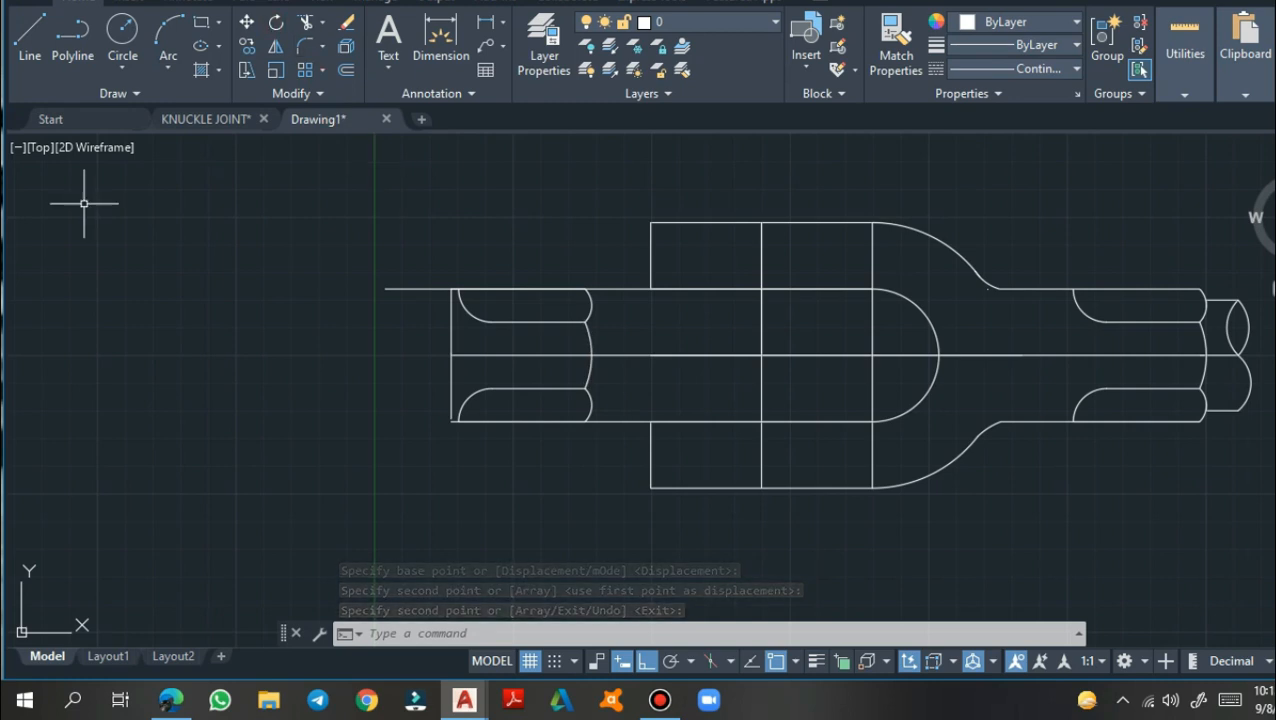
Rotate the copied octagonal outline about the centre line's left end so its curved end faces left, and align it with the eye end's left edge
{"action": "left_click", "coordinate": [276, 23]}
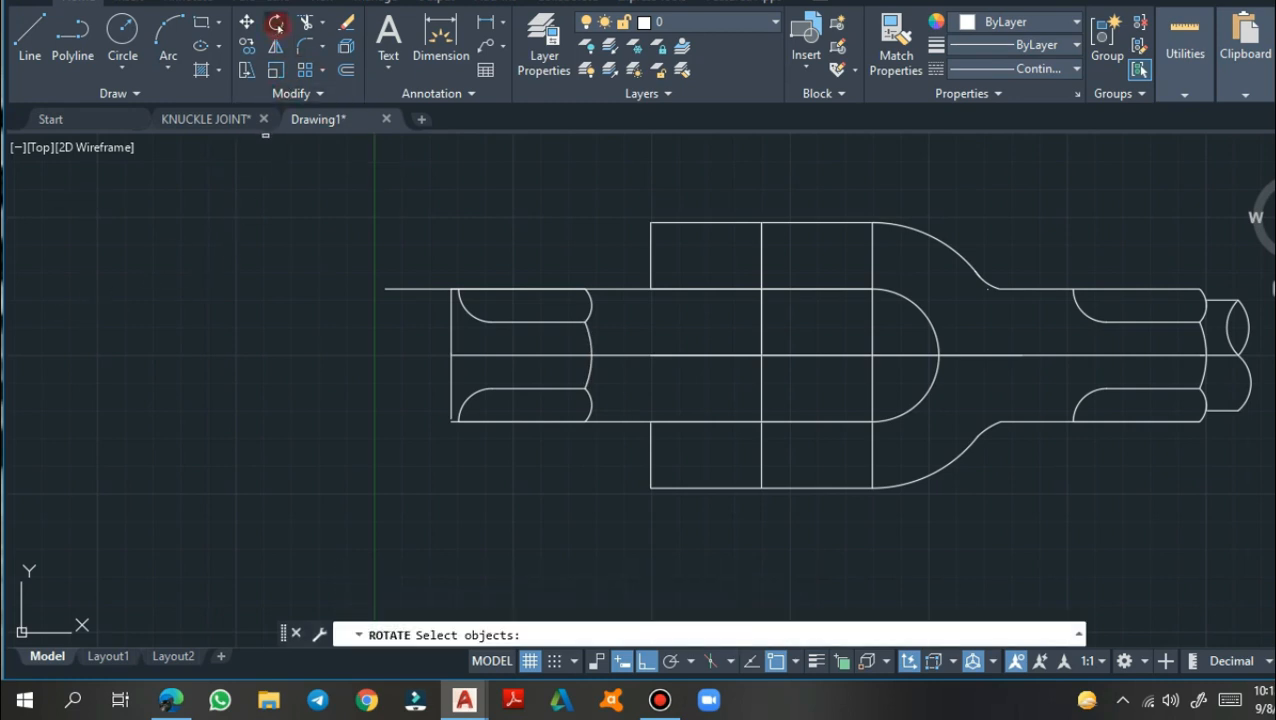
{"action": "left_click", "coordinate": [556, 289]}
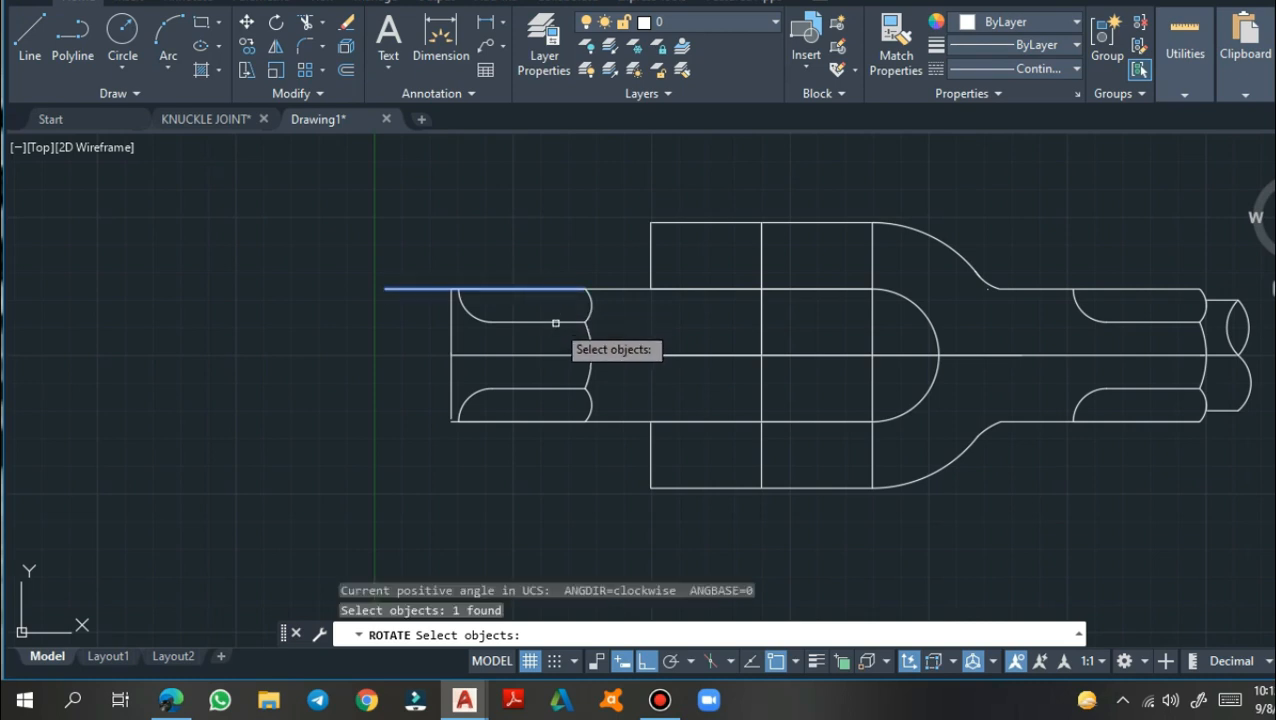
{"action": "left_click", "coordinate": [557, 321]}
{"action": "left_click", "coordinate": [589, 312]}
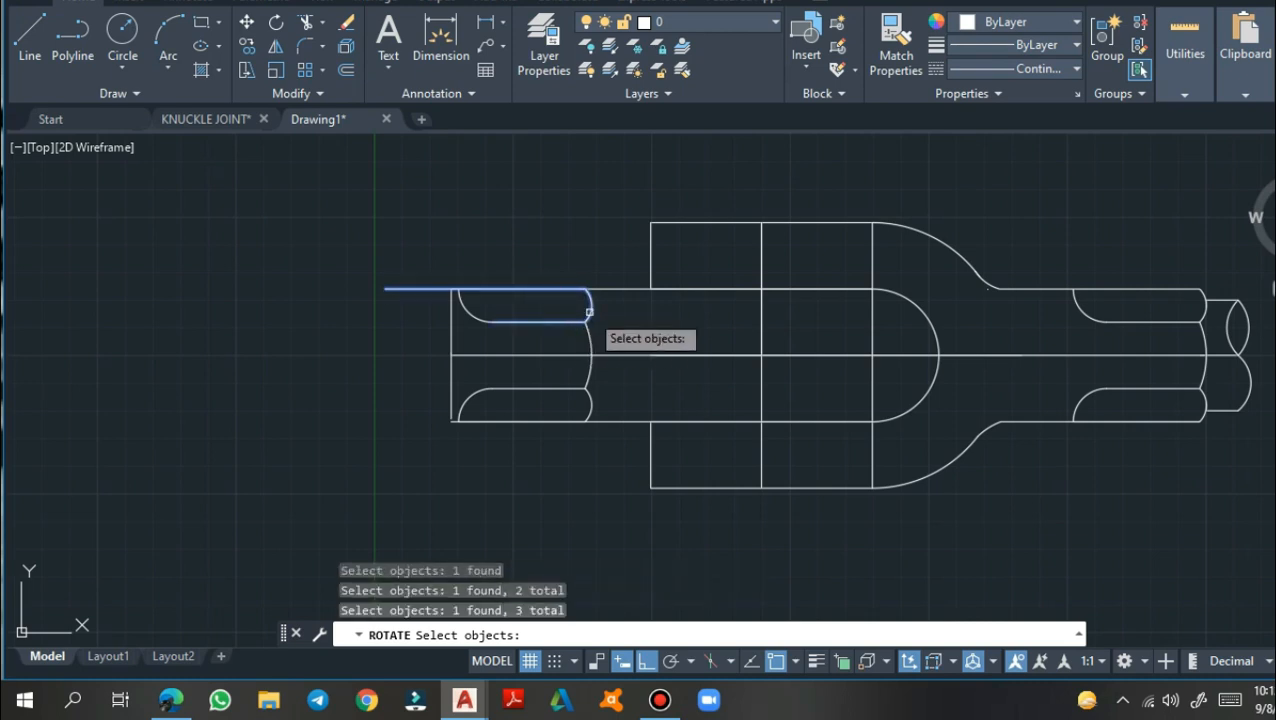
{"action": "left_click", "coordinate": [590, 340]}
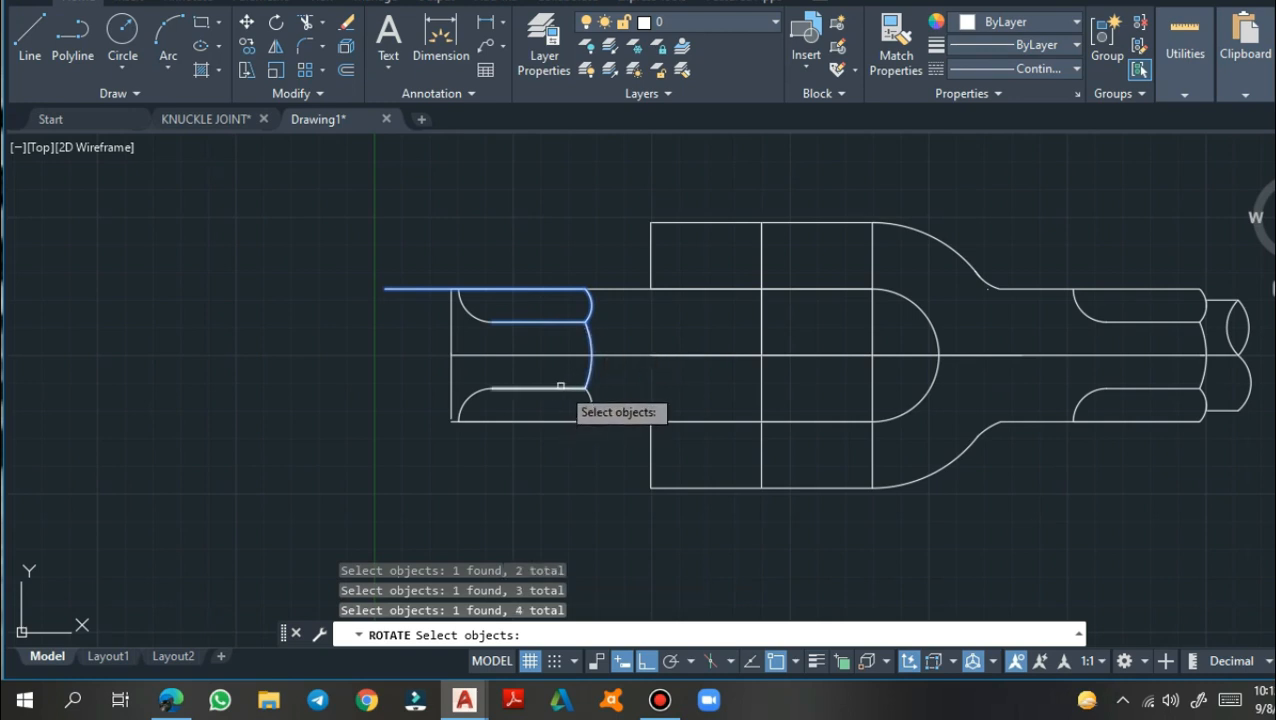
{"action": "left_click", "coordinate": [557, 387]}
{"action": "left_click", "coordinate": [470, 398]}
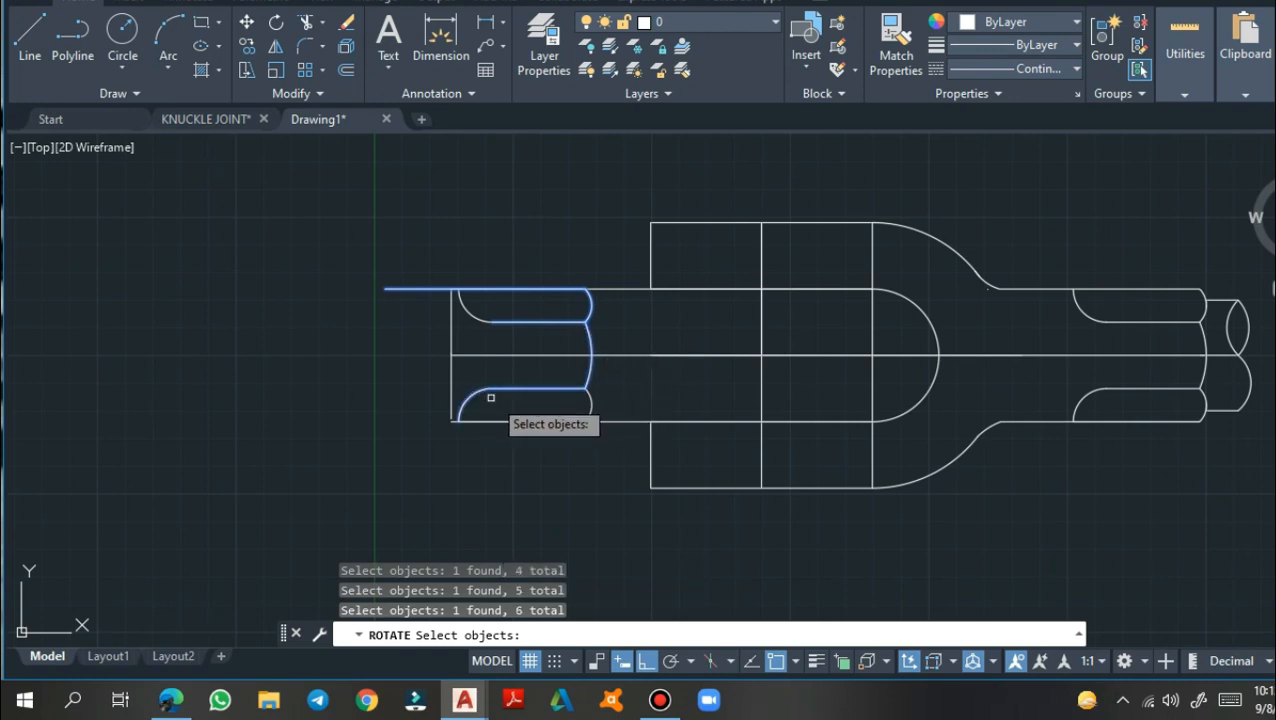
{"action": "left_click", "coordinate": [592, 404]}
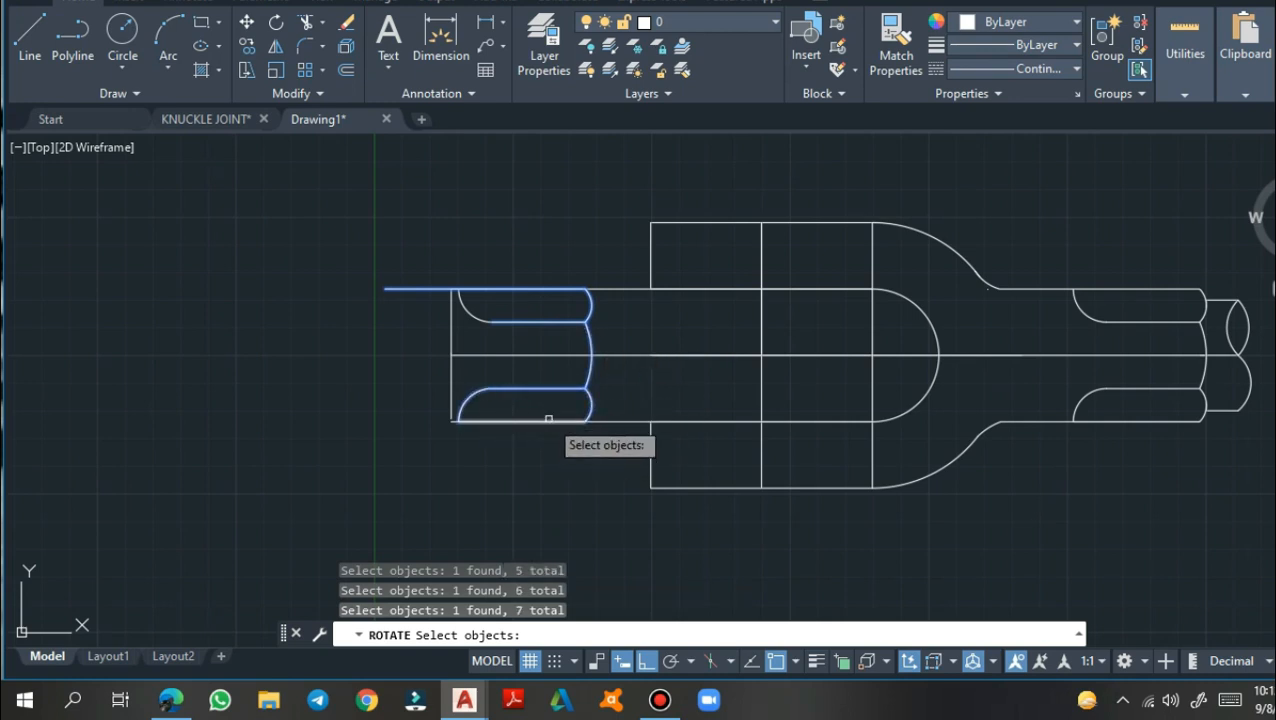
{"action": "left_click", "coordinate": [549, 420]}
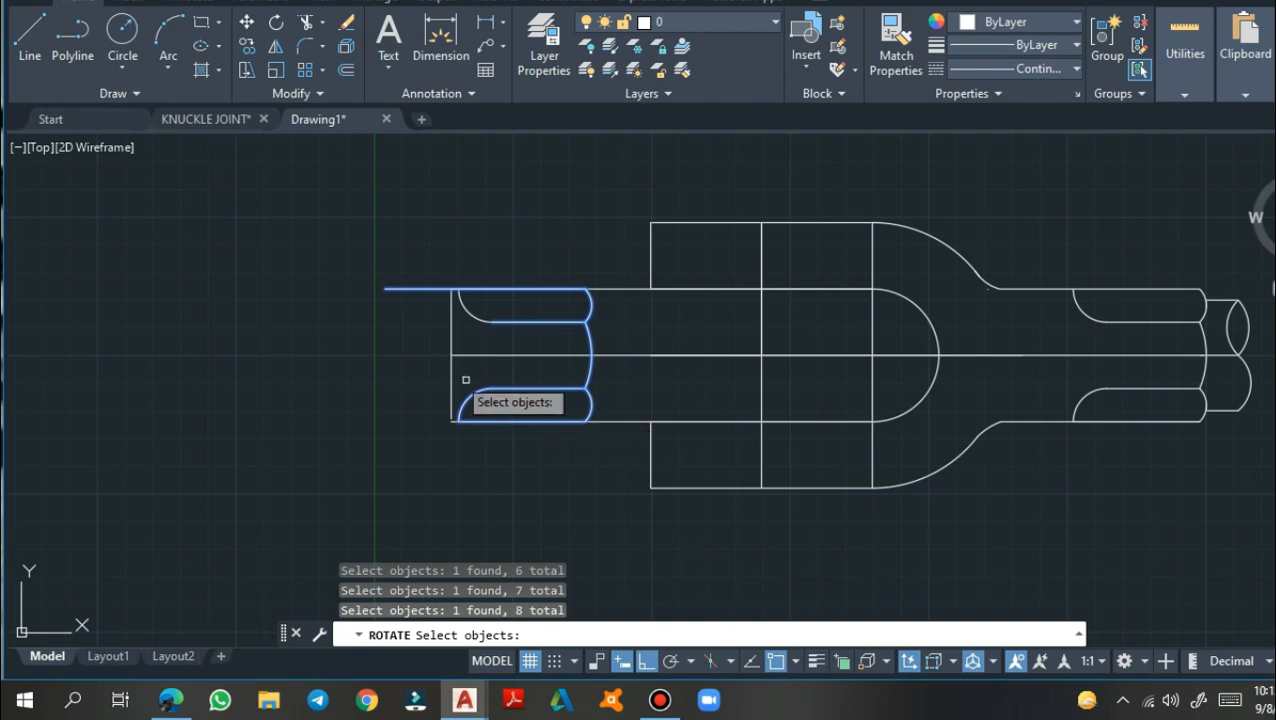
{"action": "left_click", "coordinate": [452, 320]}
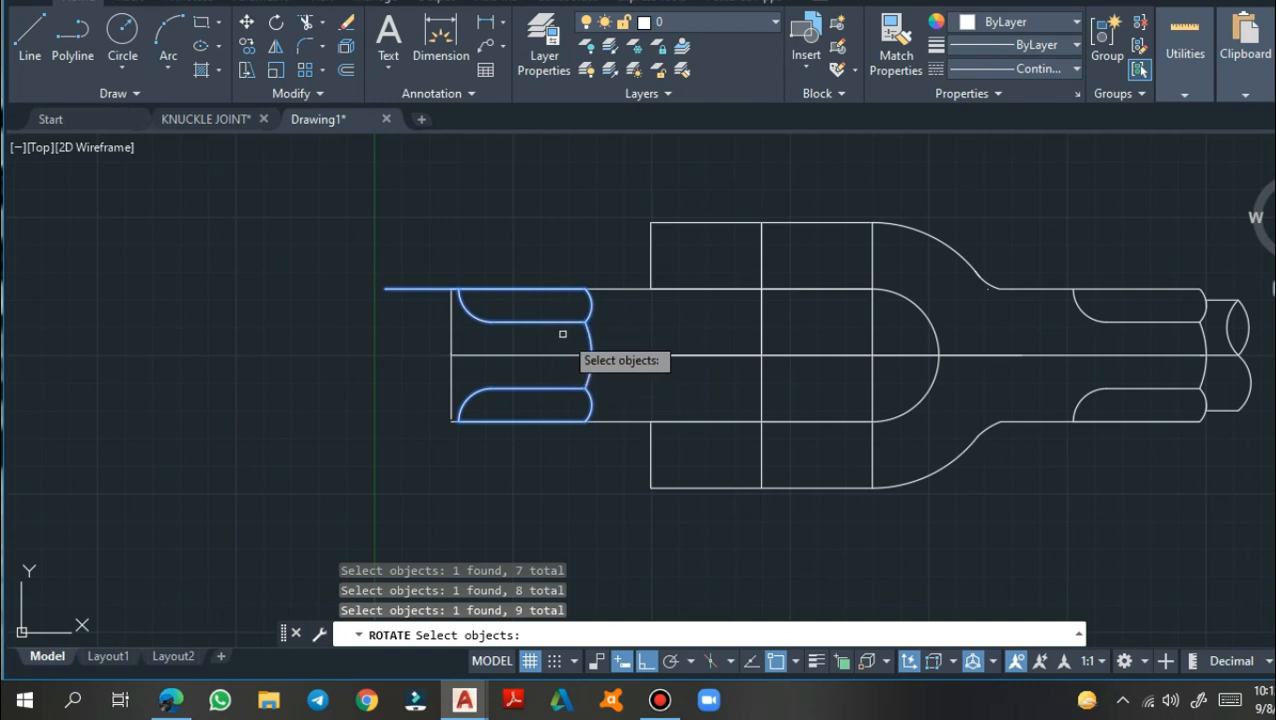
{"action": "key", "text": "Return"}
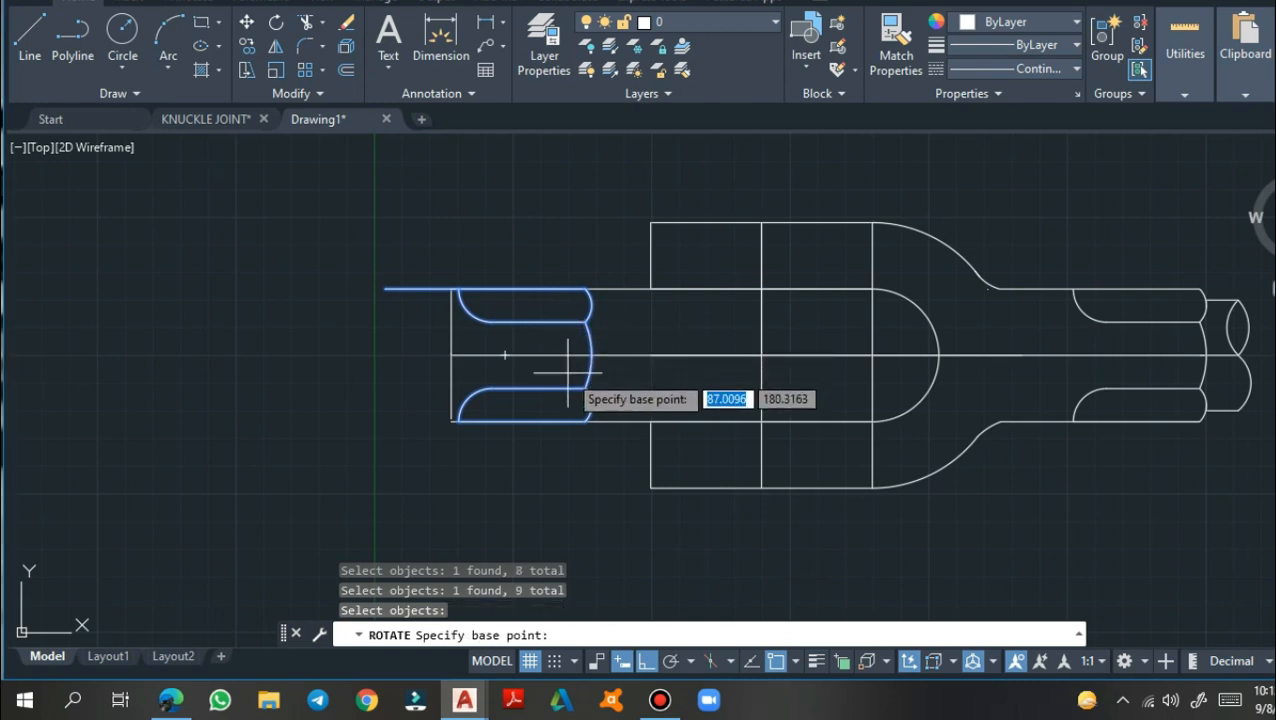
{"action": "left_click", "coordinate": [451, 355]}
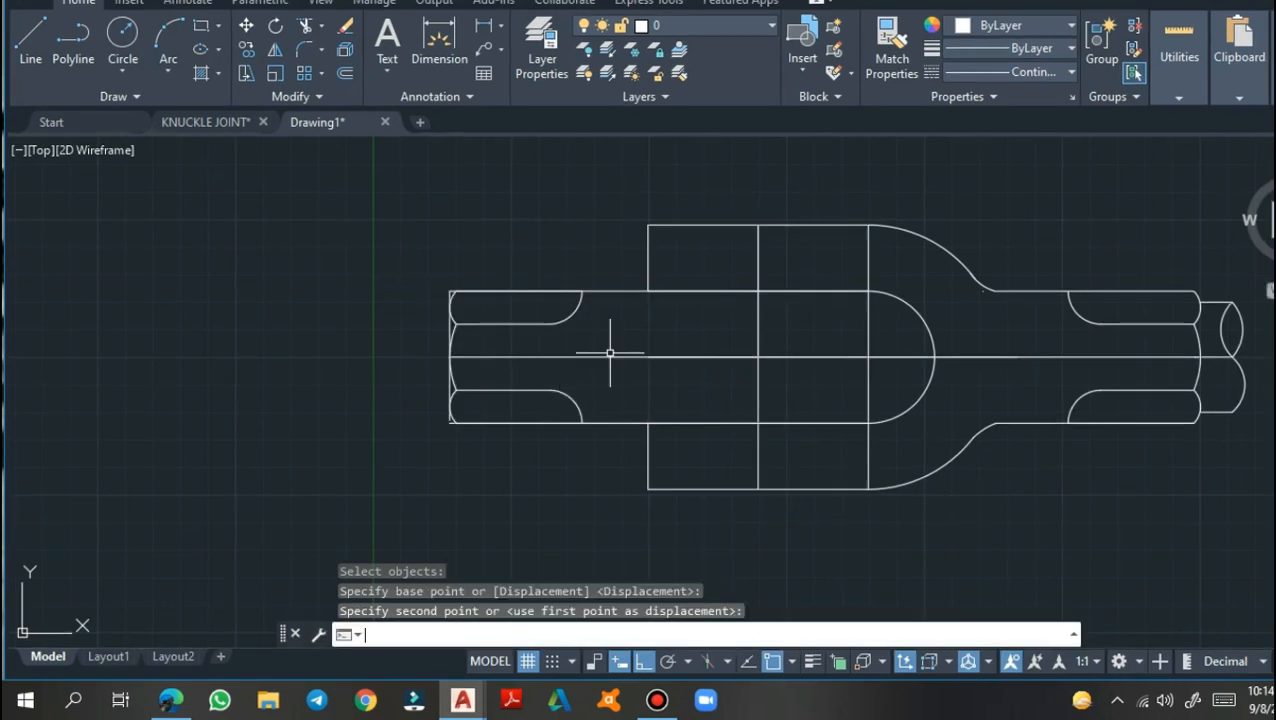
{"action": "key", "text": "Return"}
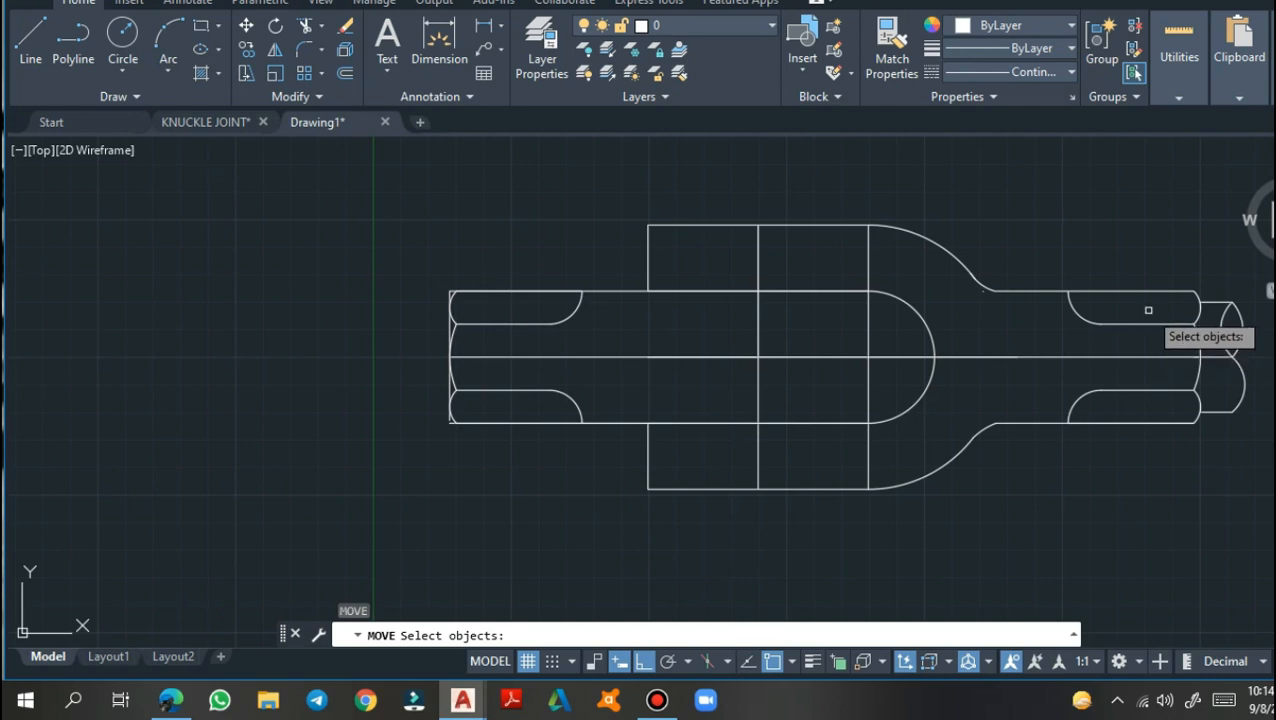
{"action": "key", "text": "Return"}
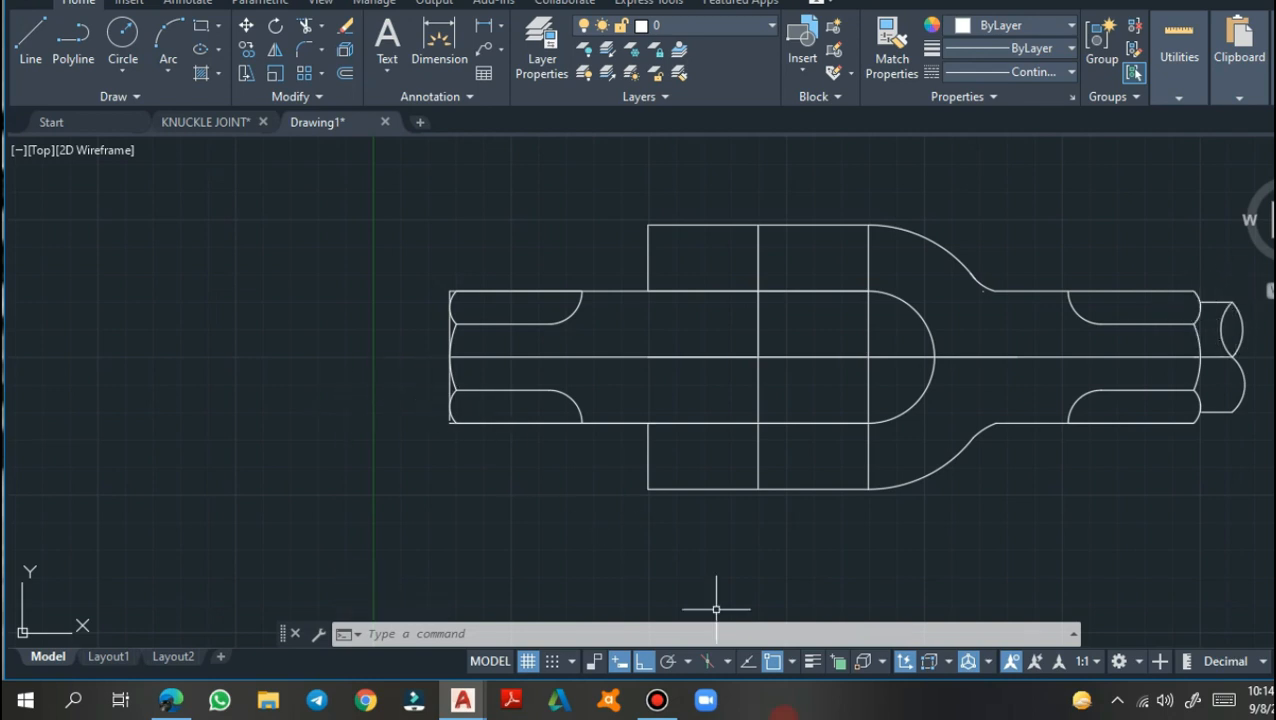
Copy the round rod end with its break curves from the fork's shank end to the centre line's left end on the eye end
{"action": "mouse_move", "coordinate": [672, 697]}
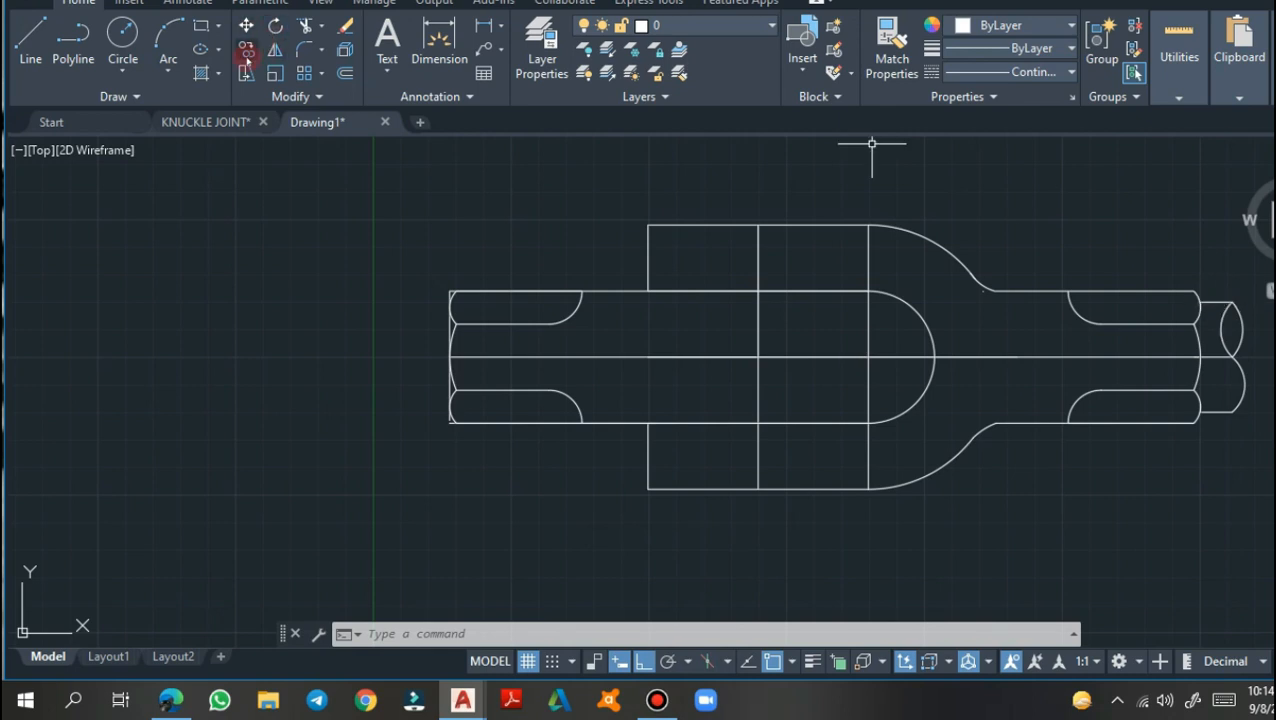
{"action": "left_click", "coordinate": [1215, 301]}
{"action": "left_click", "coordinate": [1222, 325]}
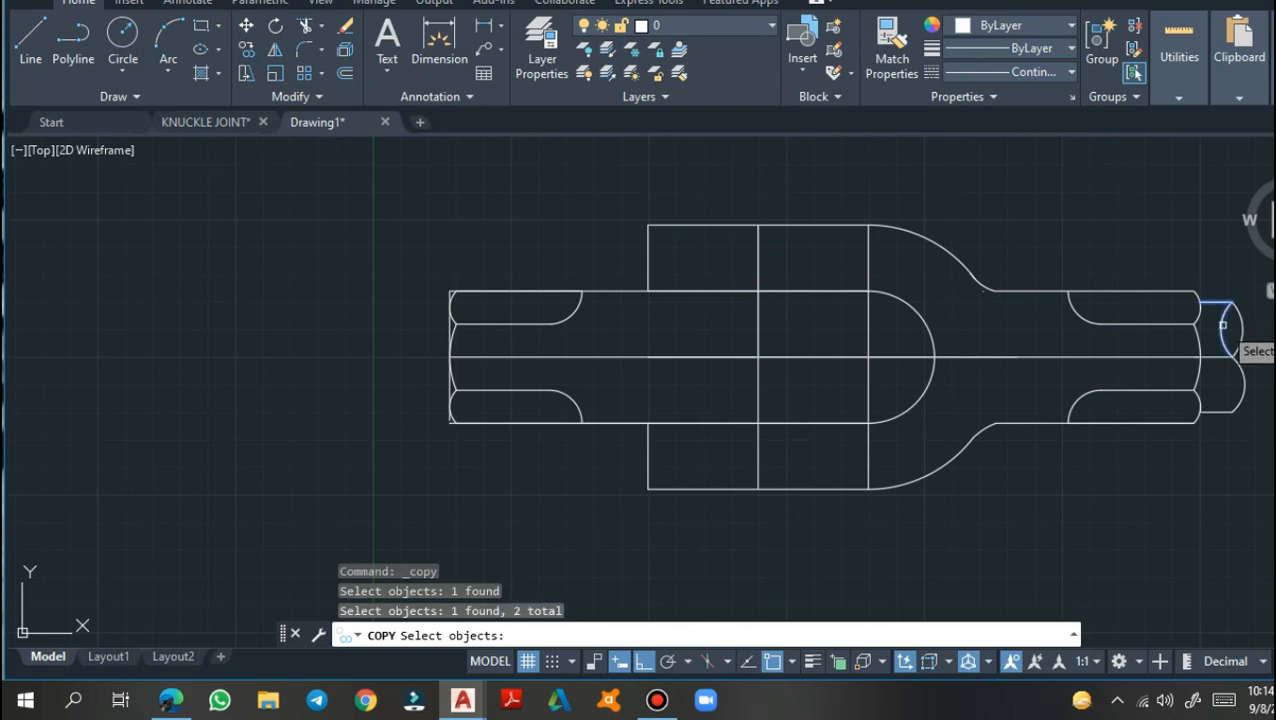
{"action": "left_click", "coordinate": [1236, 352]}
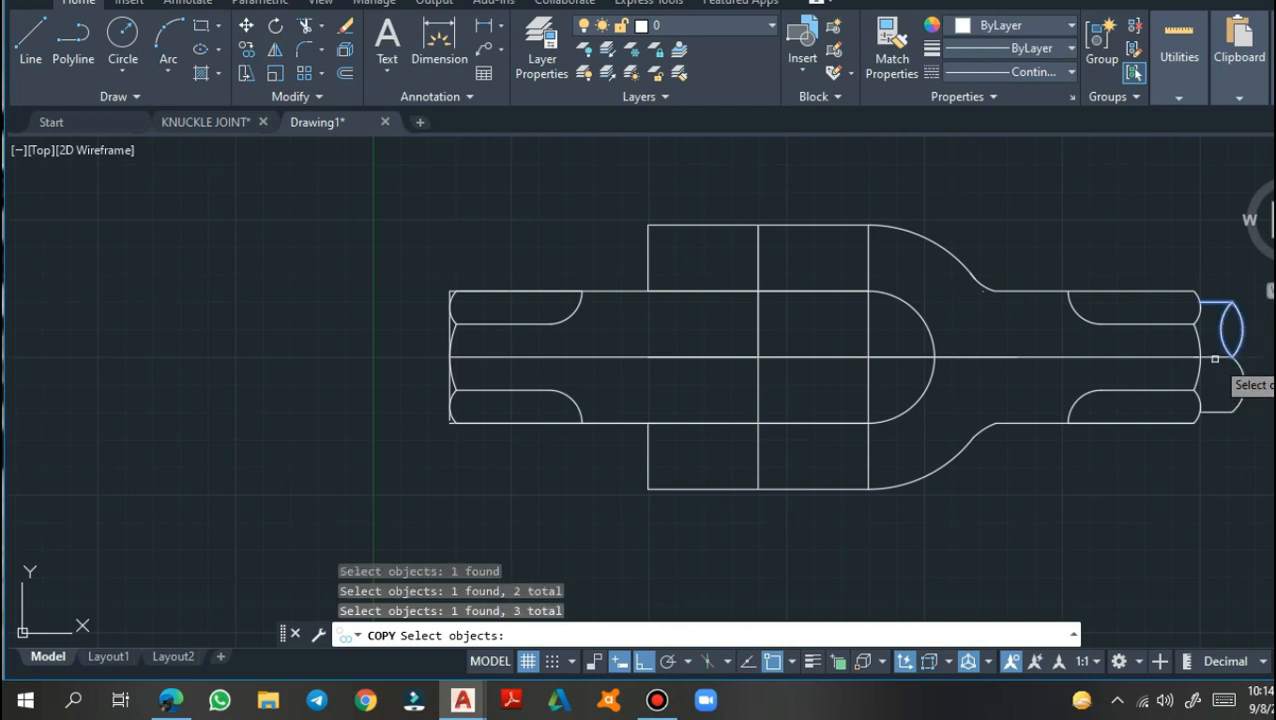
{"action": "left_click", "coordinate": [1235, 359]}
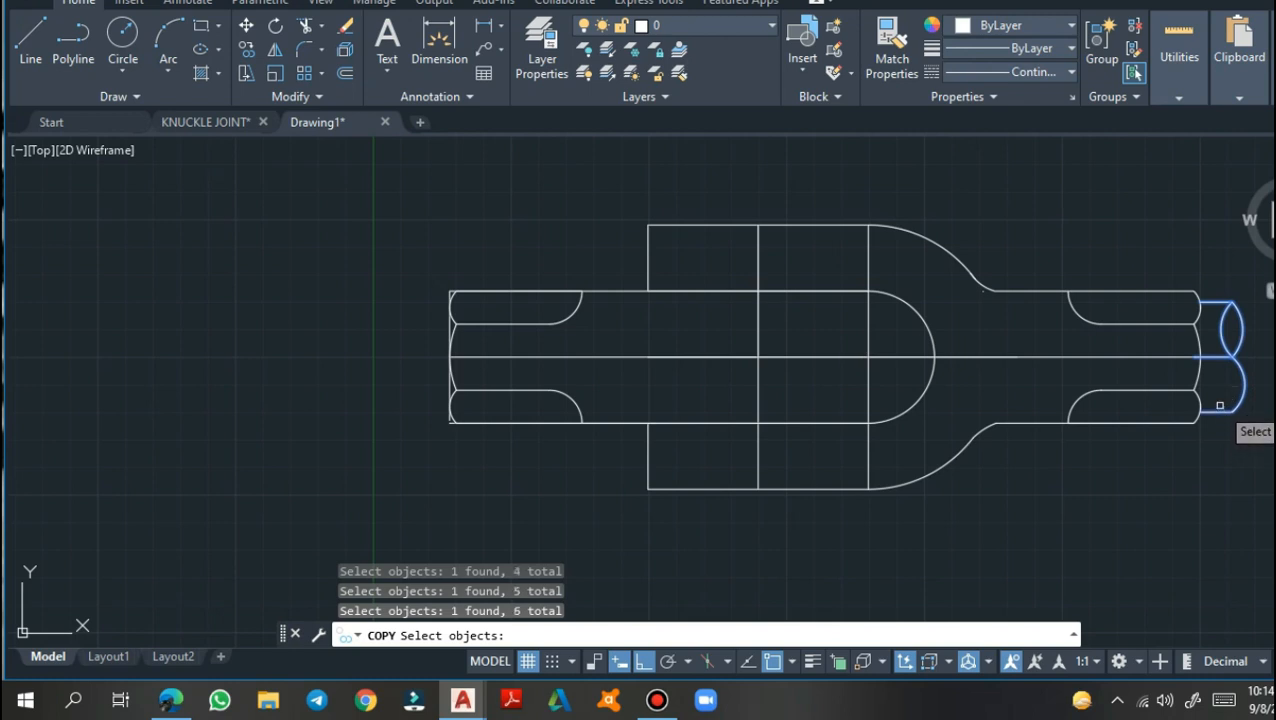
{"action": "key", "text": "Return"}
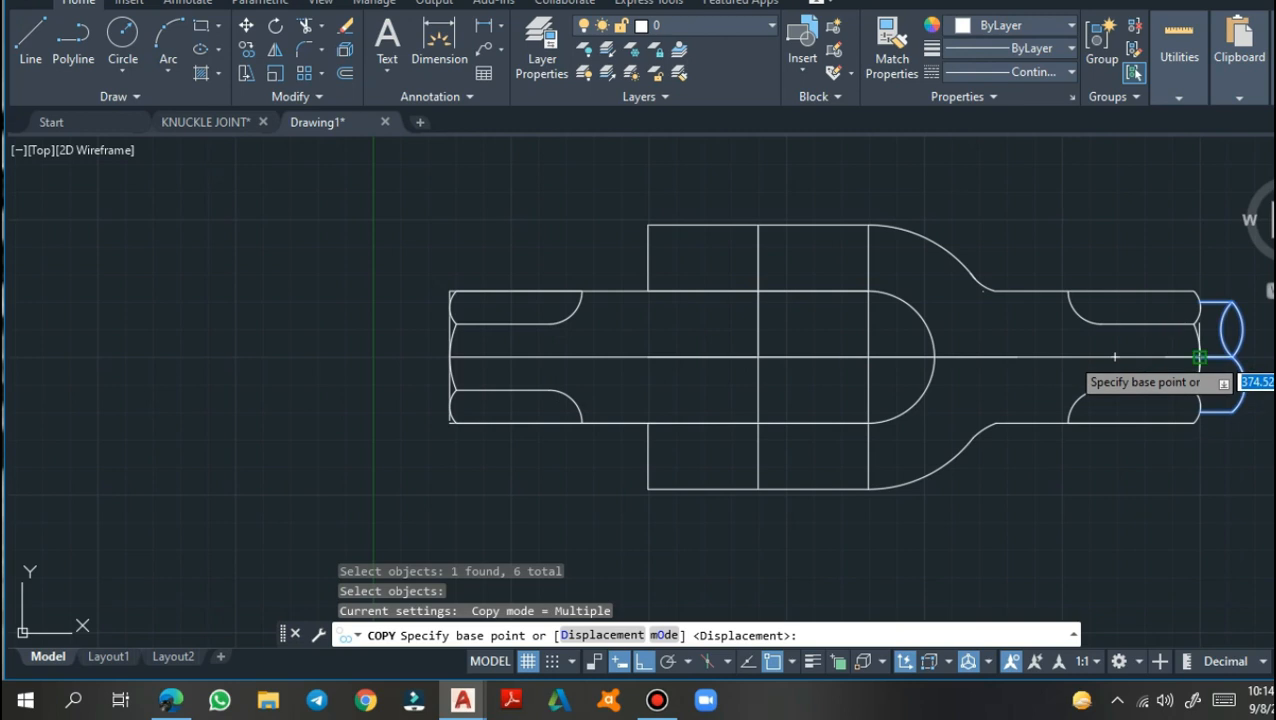
{"action": "left_click", "coordinate": [1199, 357]}
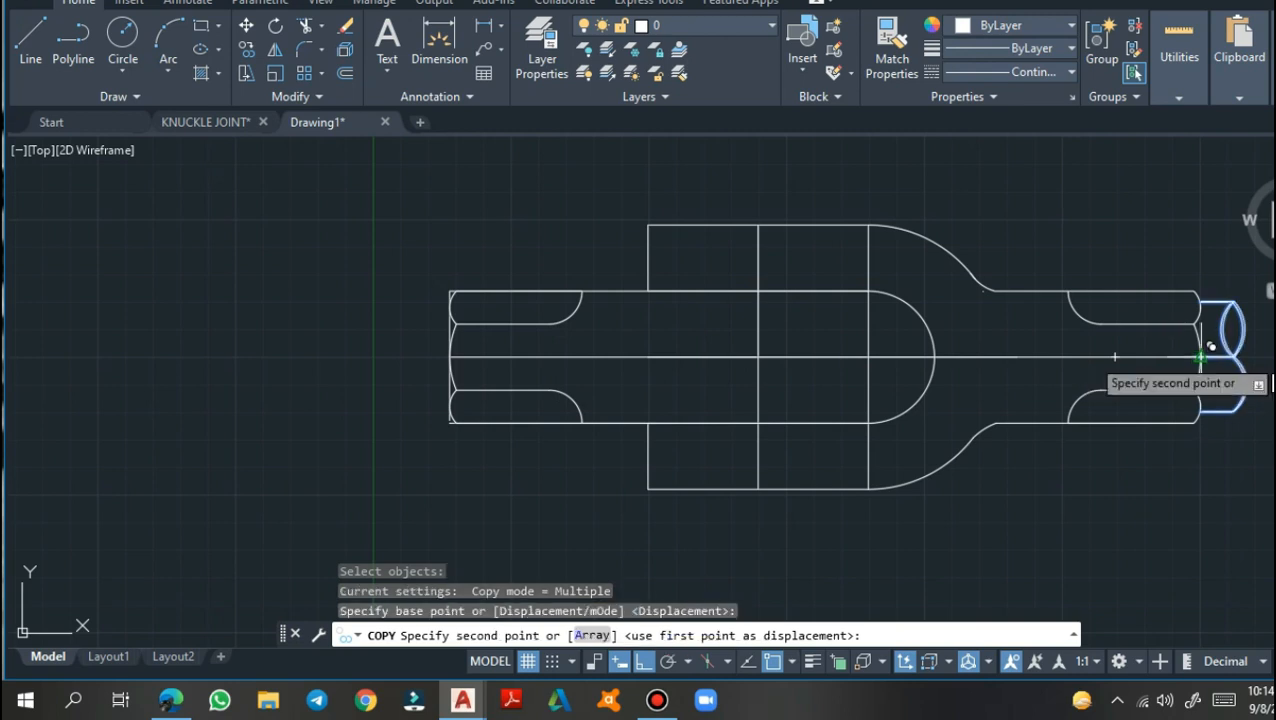
{"action": "left_click", "coordinate": [450, 356]}
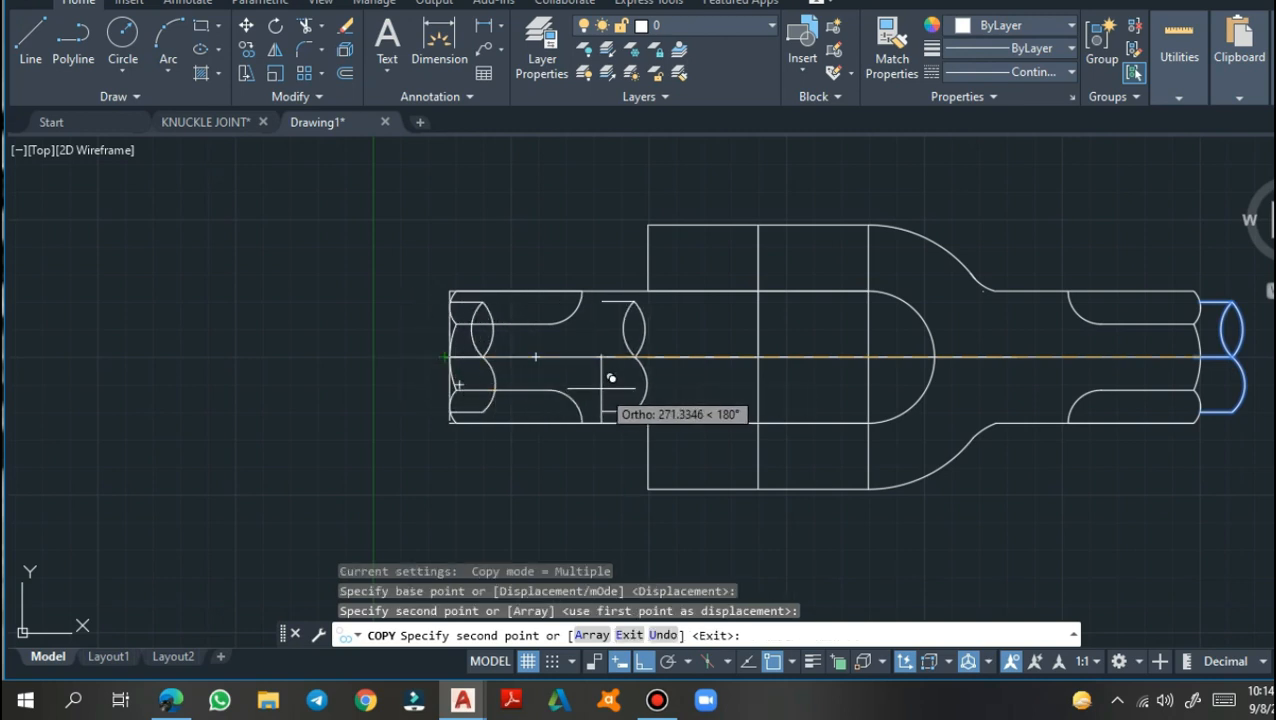
Rotate the copied round rod end, both edge lines and all three break curves, about the centre line's left end on the eye end
{"action": "key", "text": "Return"}
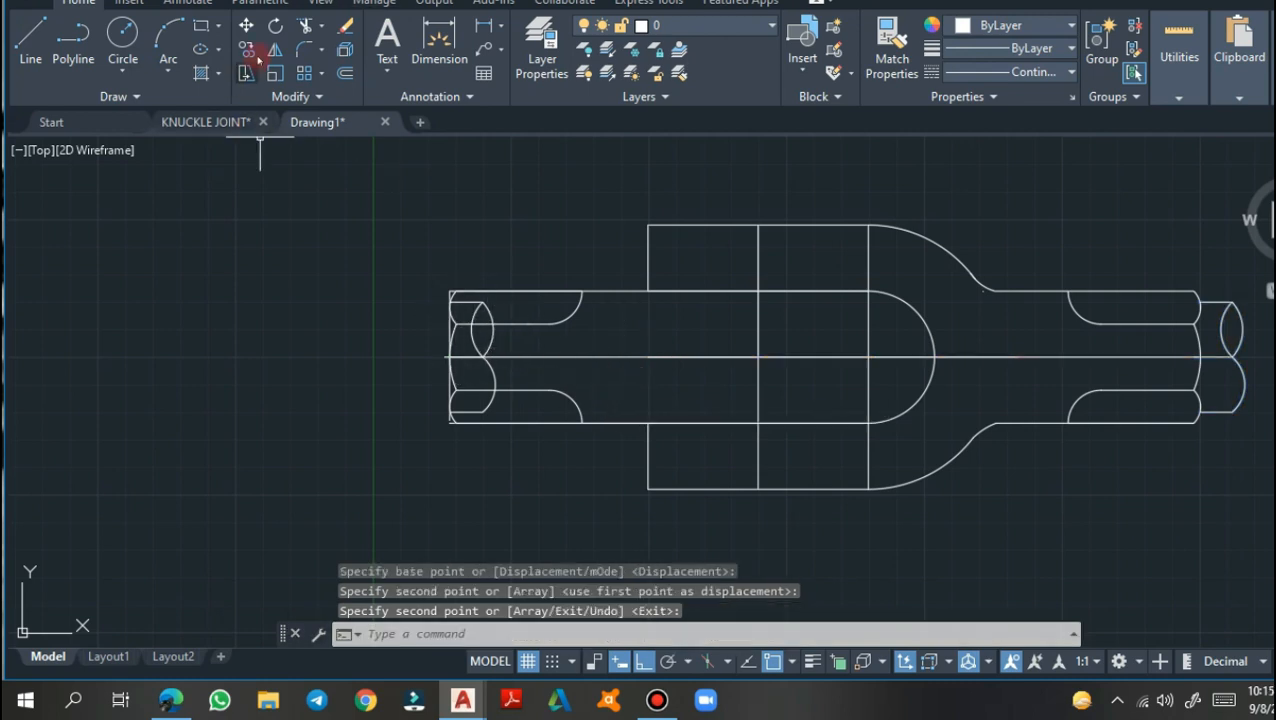
{"action": "left_click", "coordinate": [275, 25]}
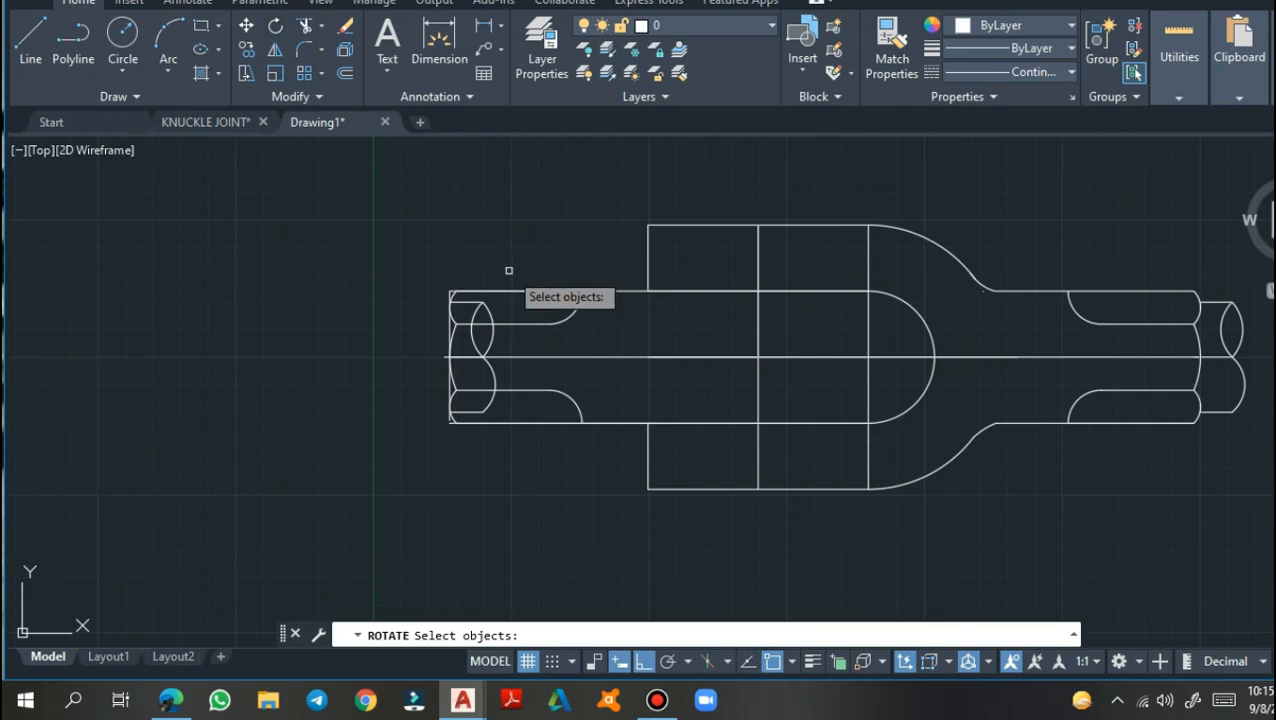
{"action": "left_click", "coordinate": [478, 302]}
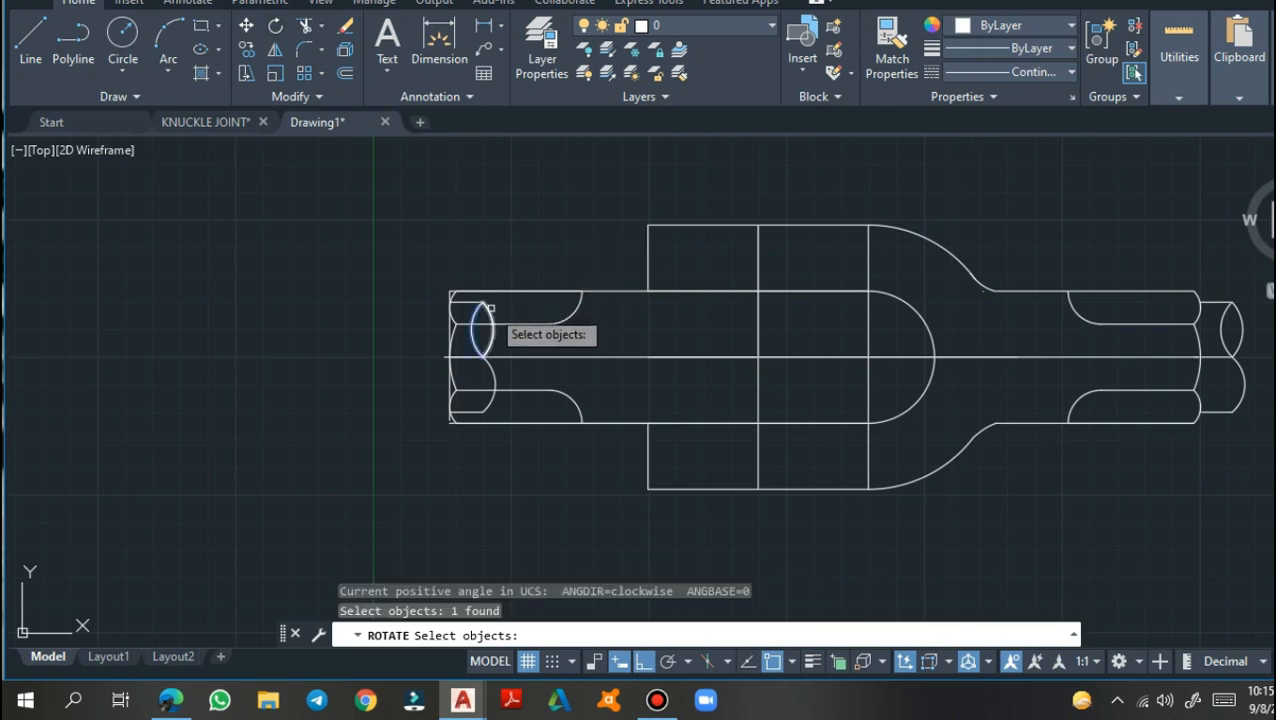
{"action": "left_click", "coordinate": [480, 305]}
{"action": "left_click", "coordinate": [470, 308]}
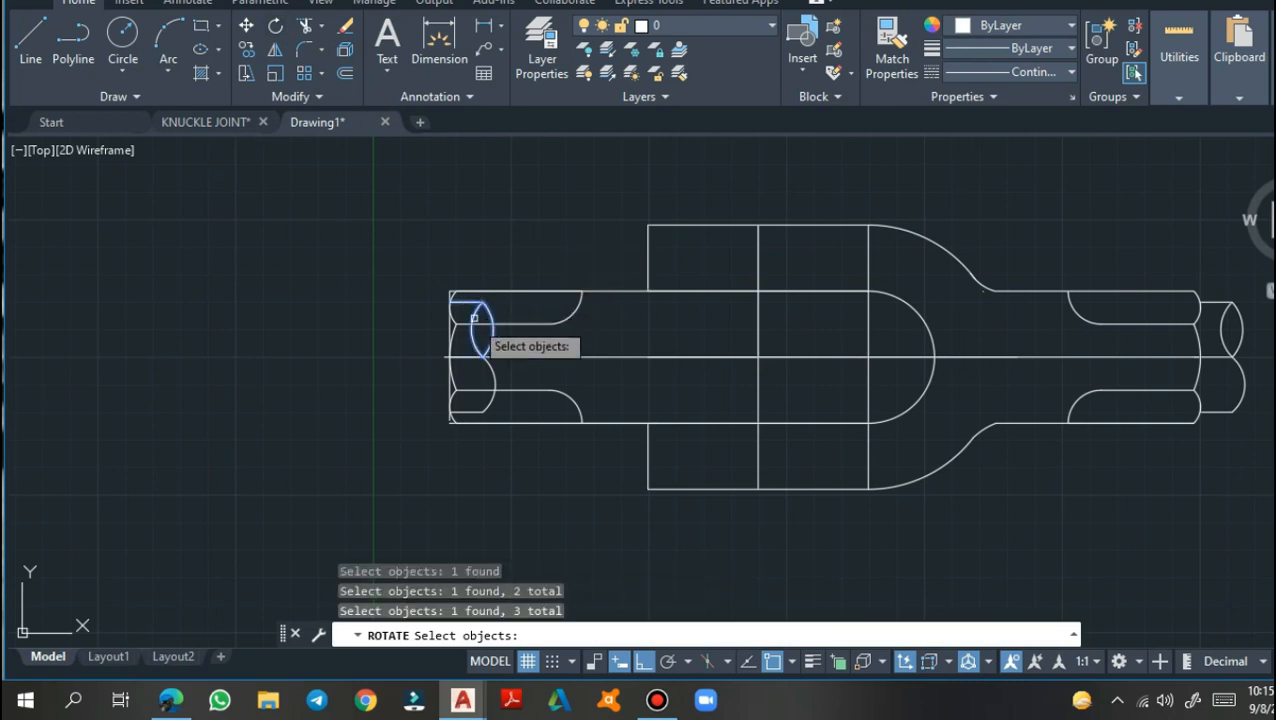
{"action": "left_click", "coordinate": [488, 385]}
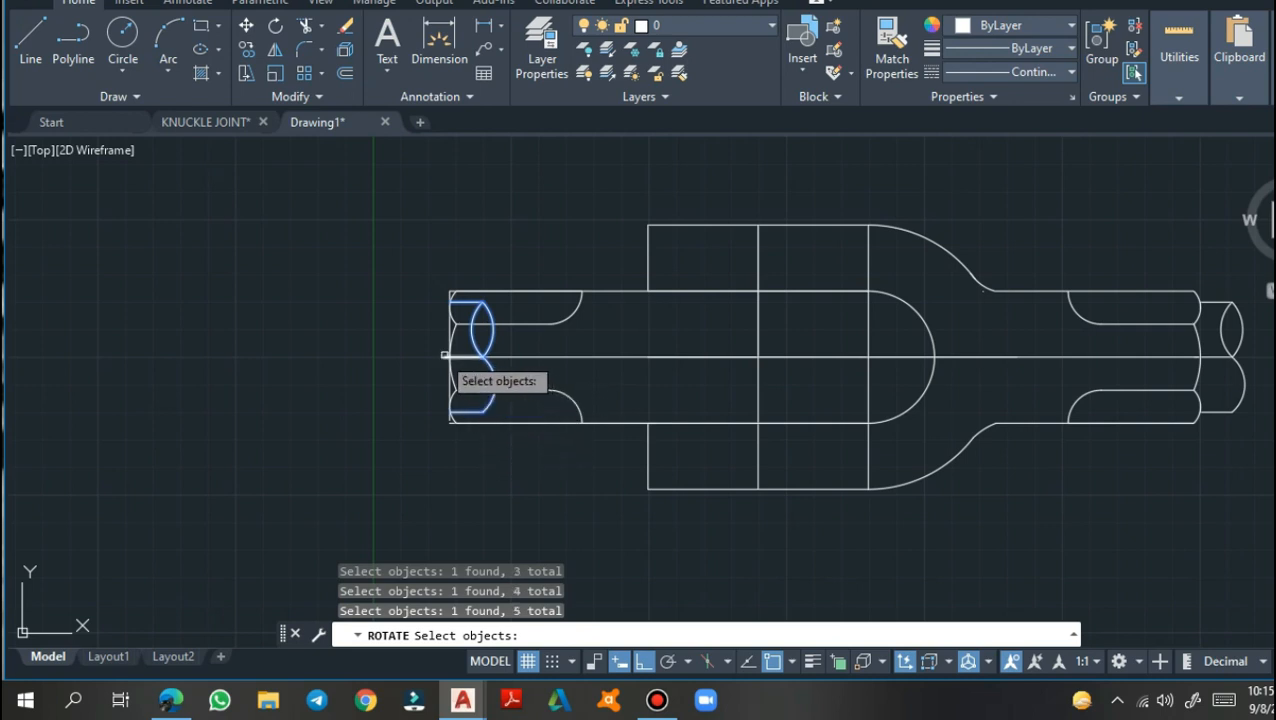
{"action": "key", "text": "Return"}
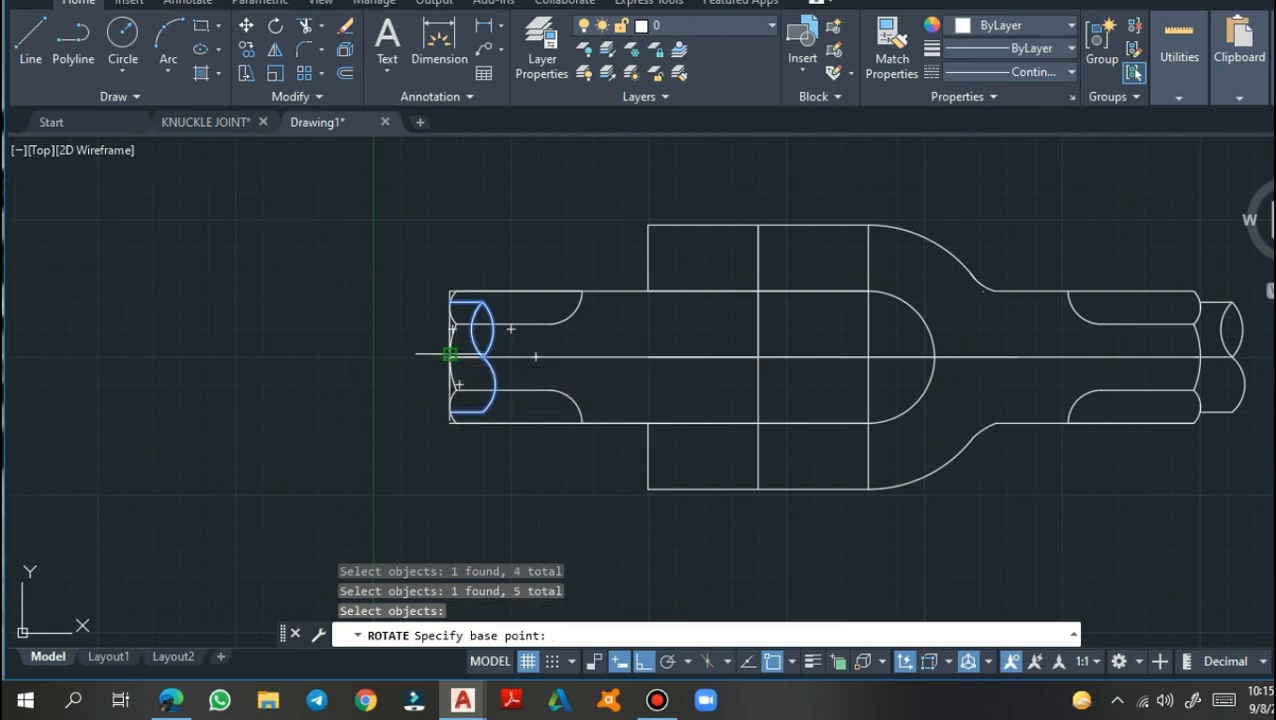
Rotate the selected rod stub 180° about the midpoint of the eye rod's free end and finish trimming the overlapping lines
{"action": "left_click", "coordinate": [450, 354]}
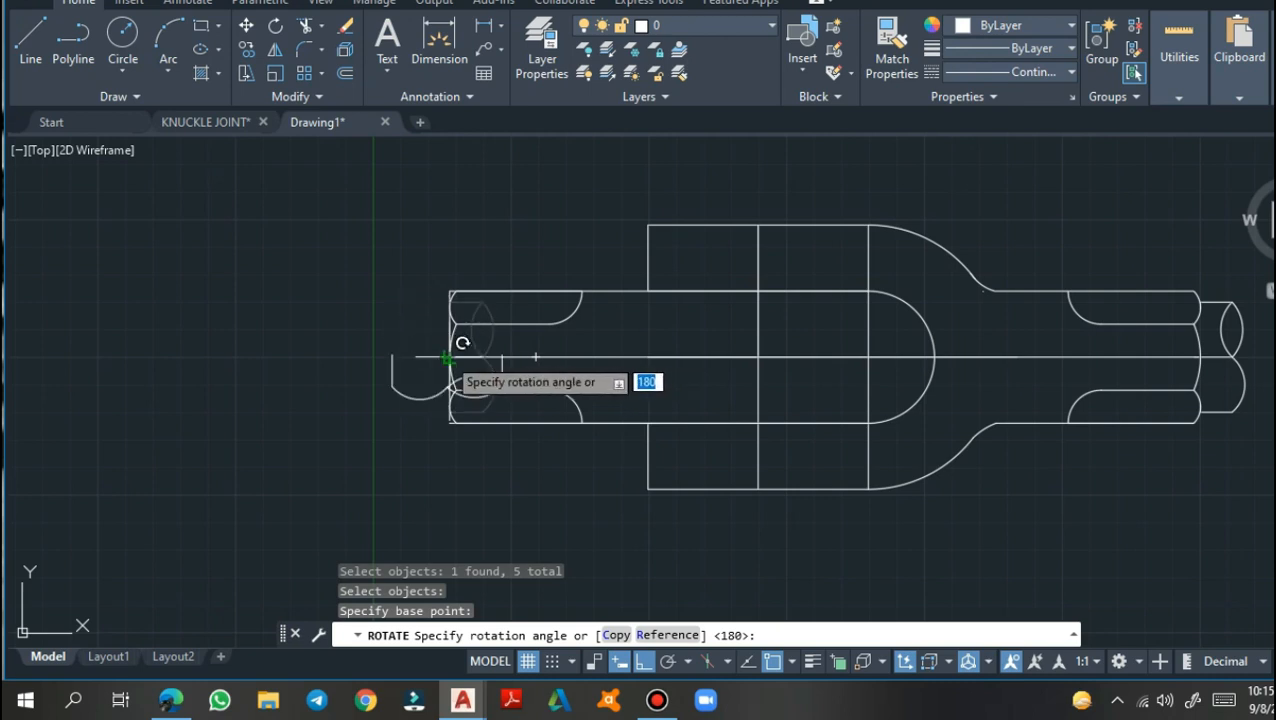
{"action": "left_click", "coordinate": [446, 356]}
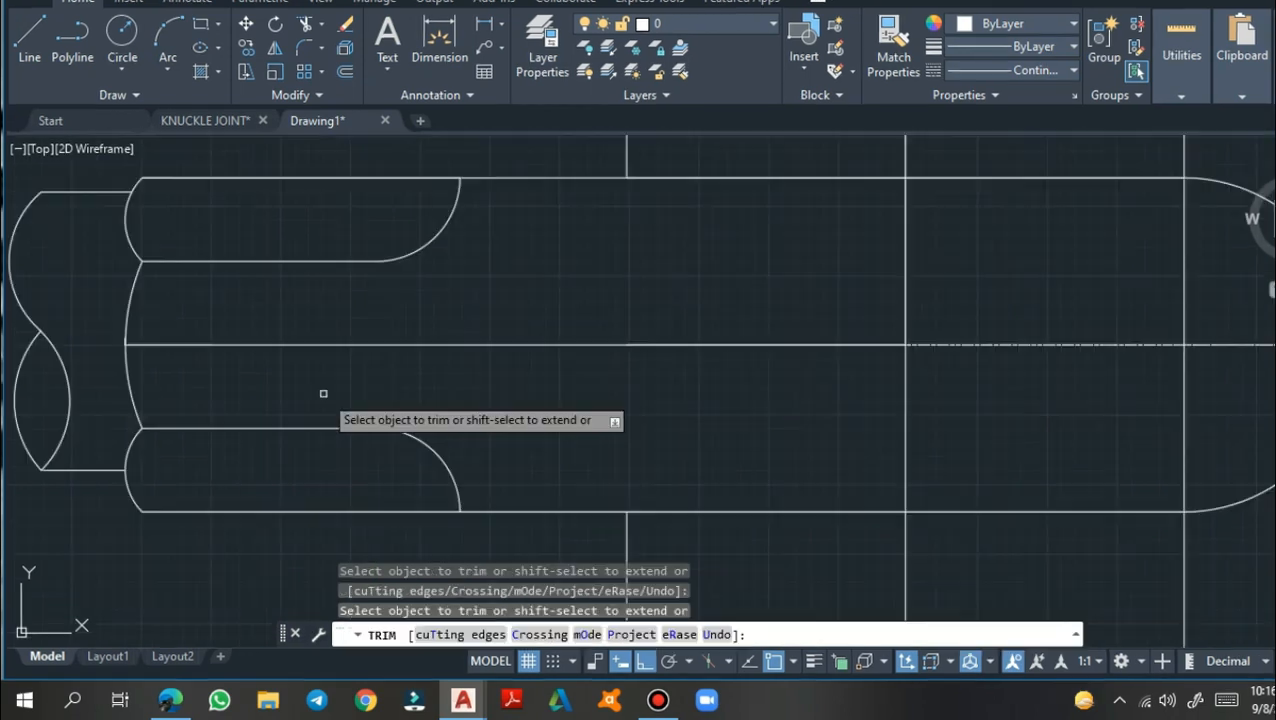
{"action": "scroll", "coordinate": [323, 391], "scroll_direction": "down", "scroll_amount": 2}
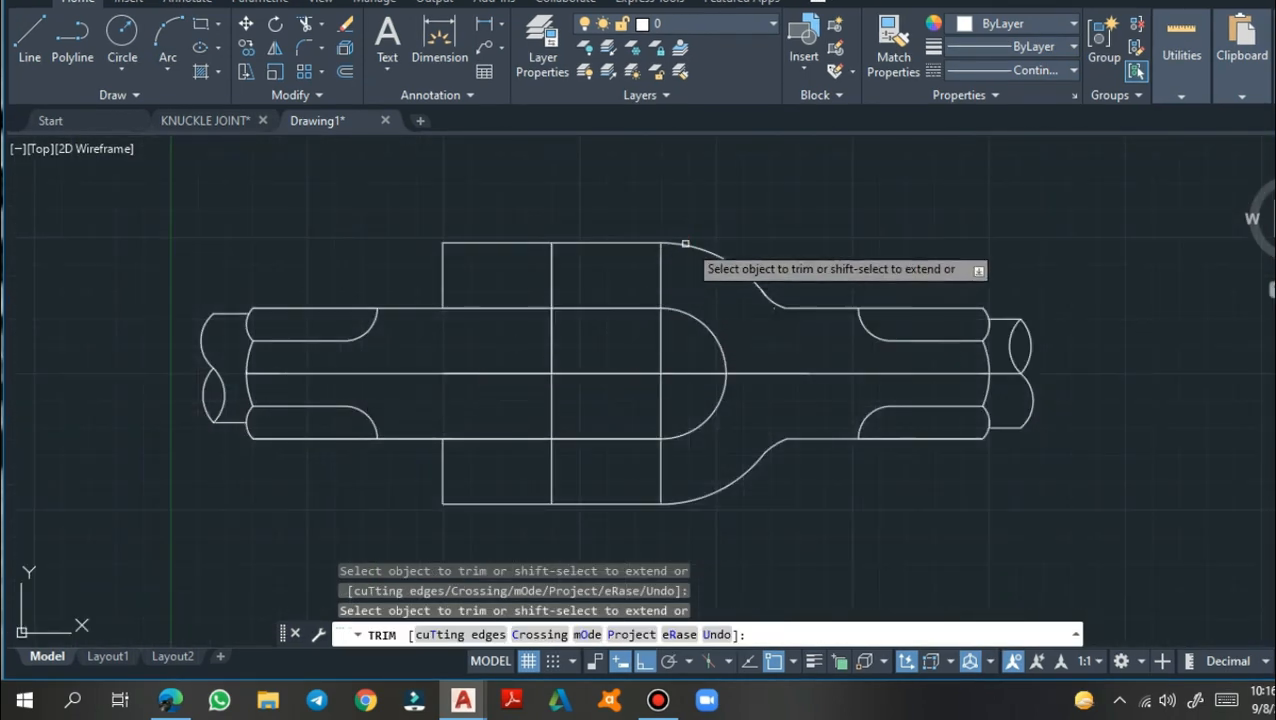
{"action": "key", "text": "Return"}
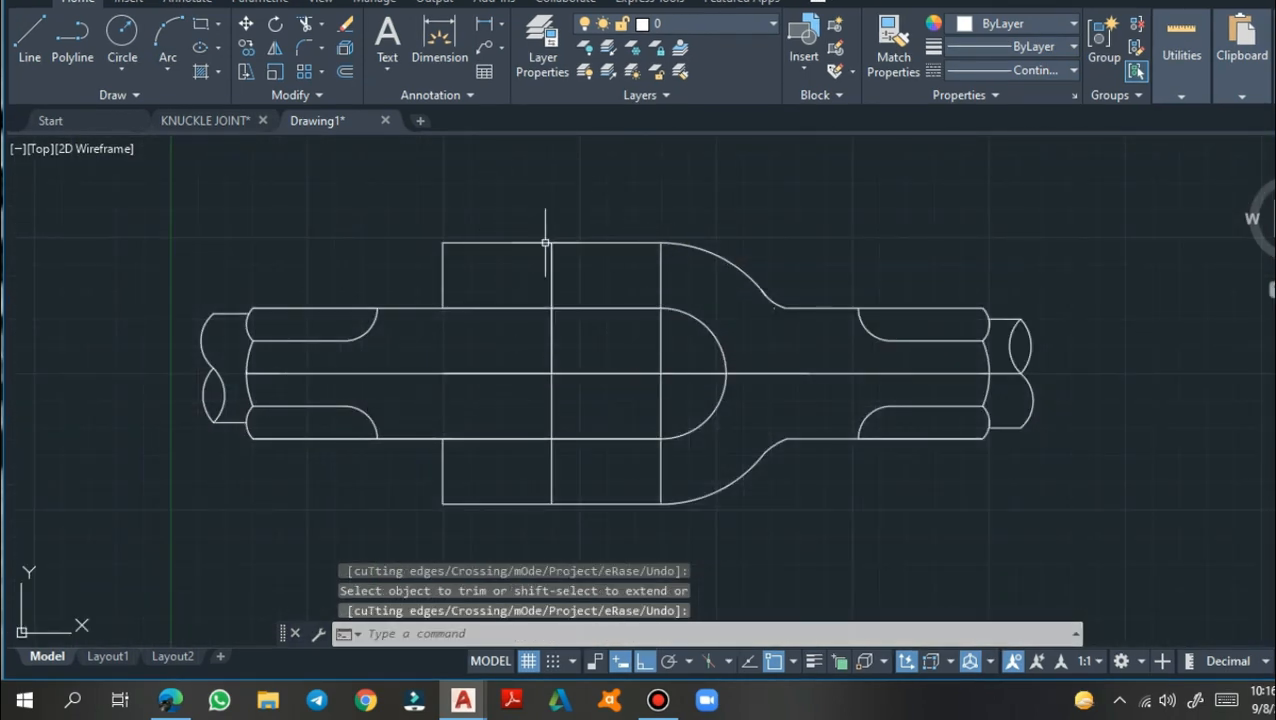
Check the pin width in the KNUCKLE JOINT drawing and offset the vertical centre line by 25 to both sides in Drawing1
{"action": "left_click", "coordinate": [222, 122]}
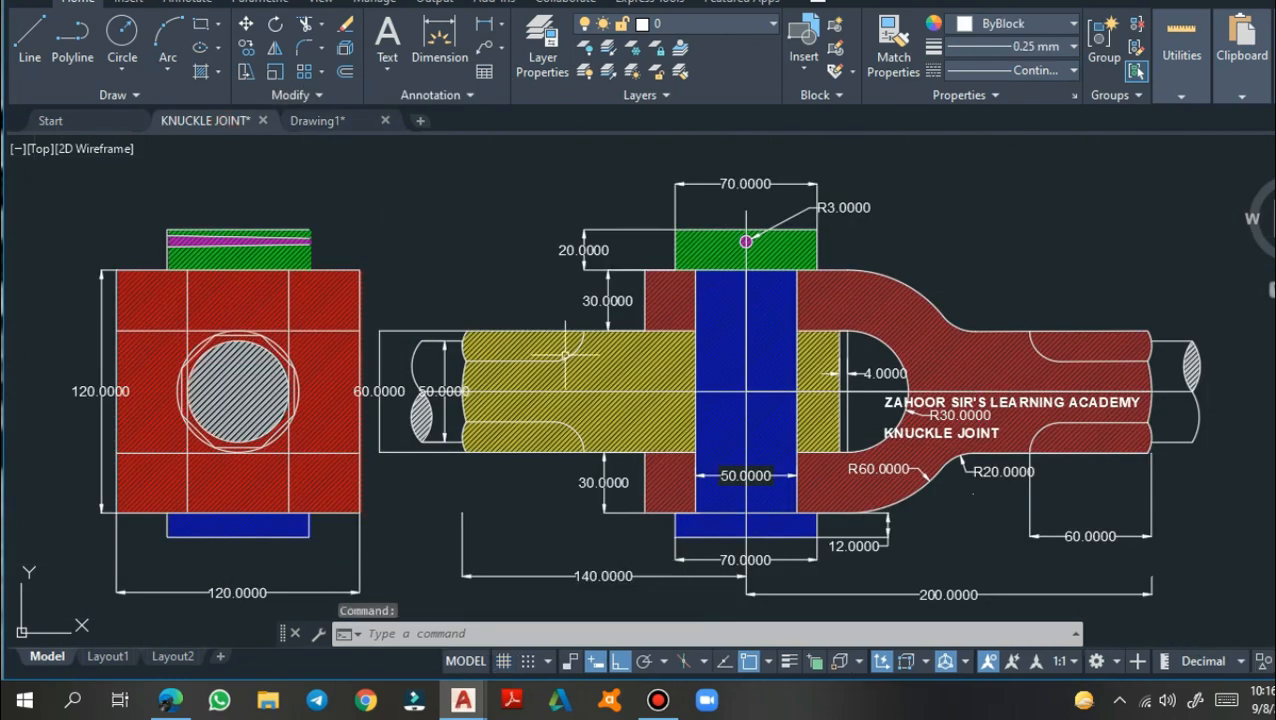
{"action": "left_click", "coordinate": [727, 376]}
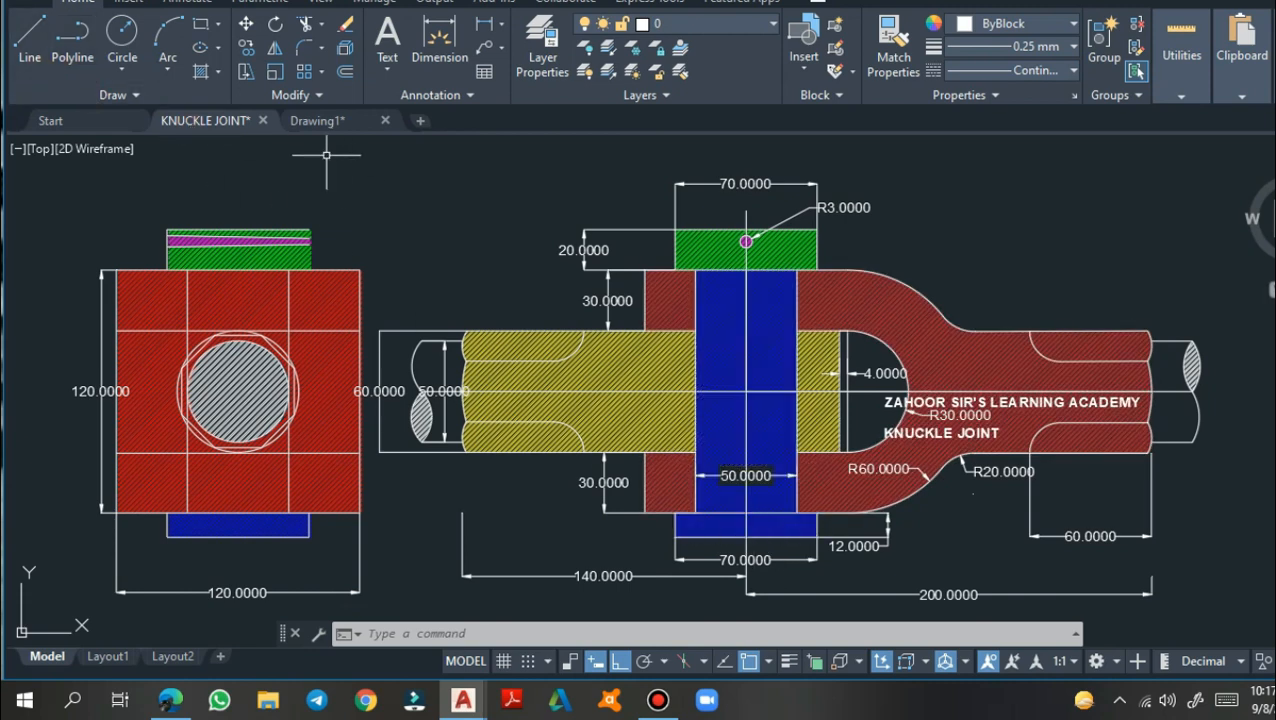
{"action": "left_click", "coordinate": [329, 124]}
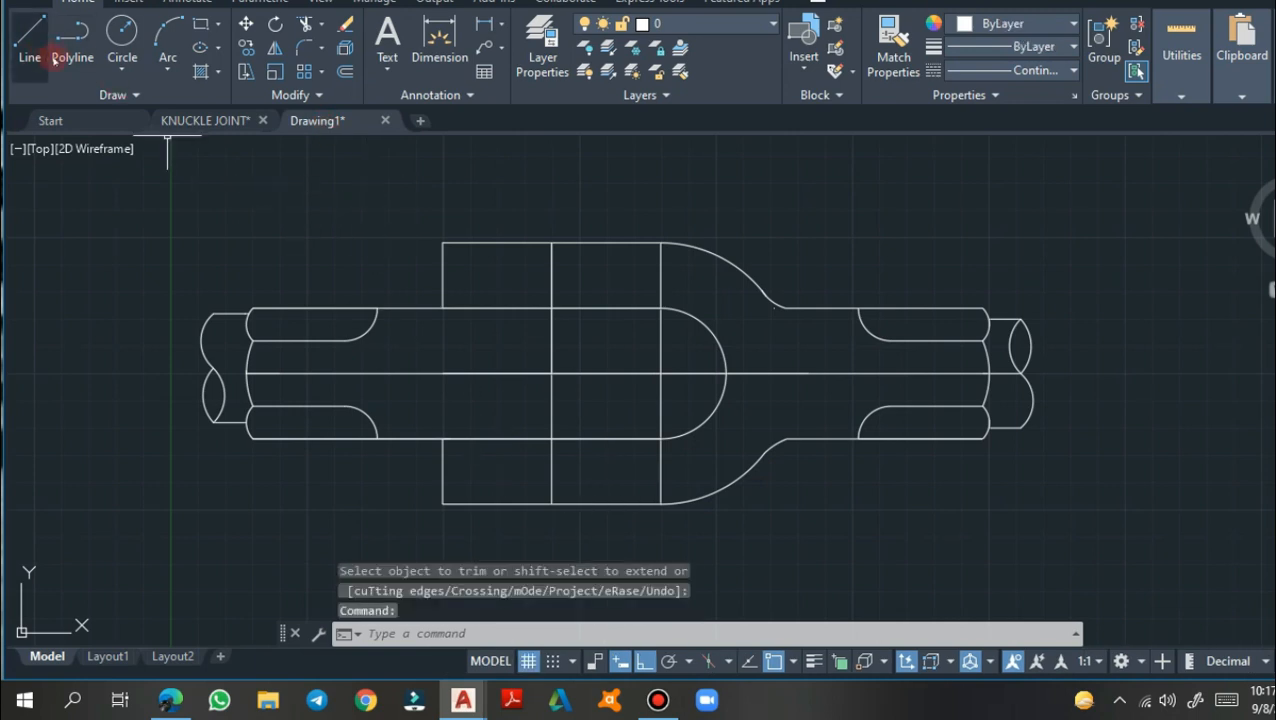
{"action": "scroll", "coordinate": [566, 337], "scroll_direction": "up", "scroll_amount": 2}
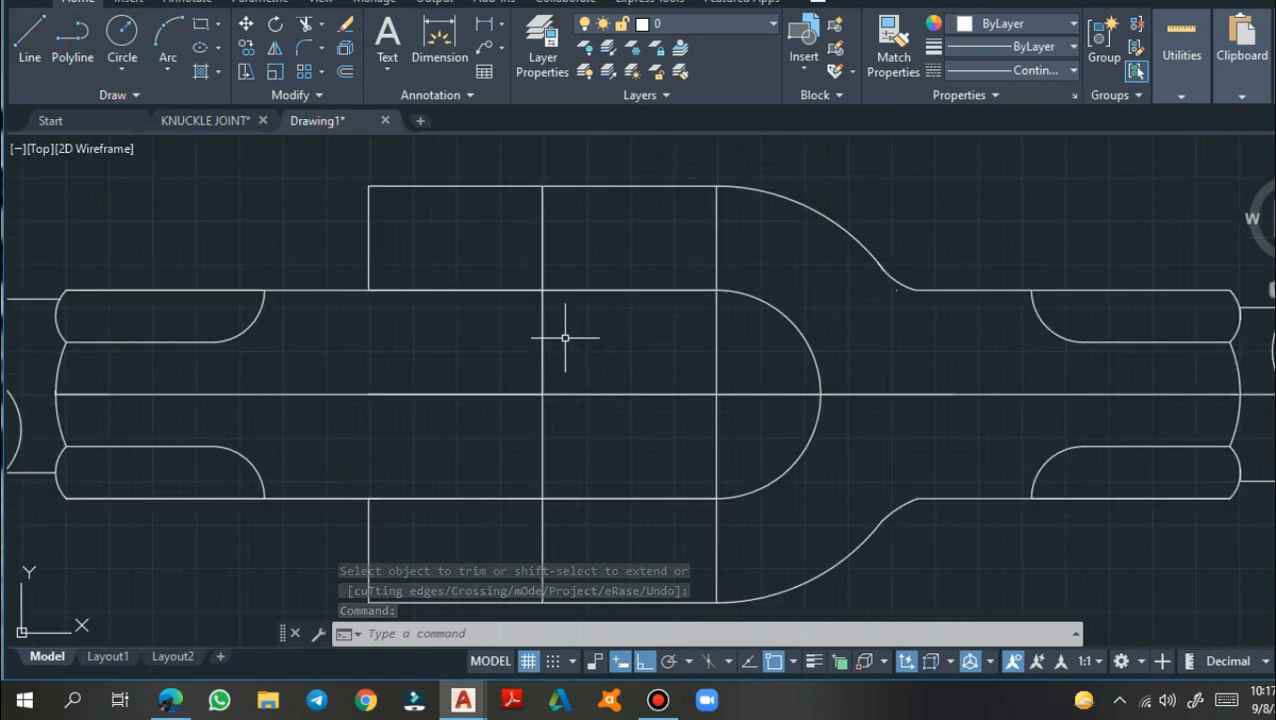
{"action": "scroll", "coordinate": [566, 337], "scroll_direction": "down", "scroll_amount": 2}
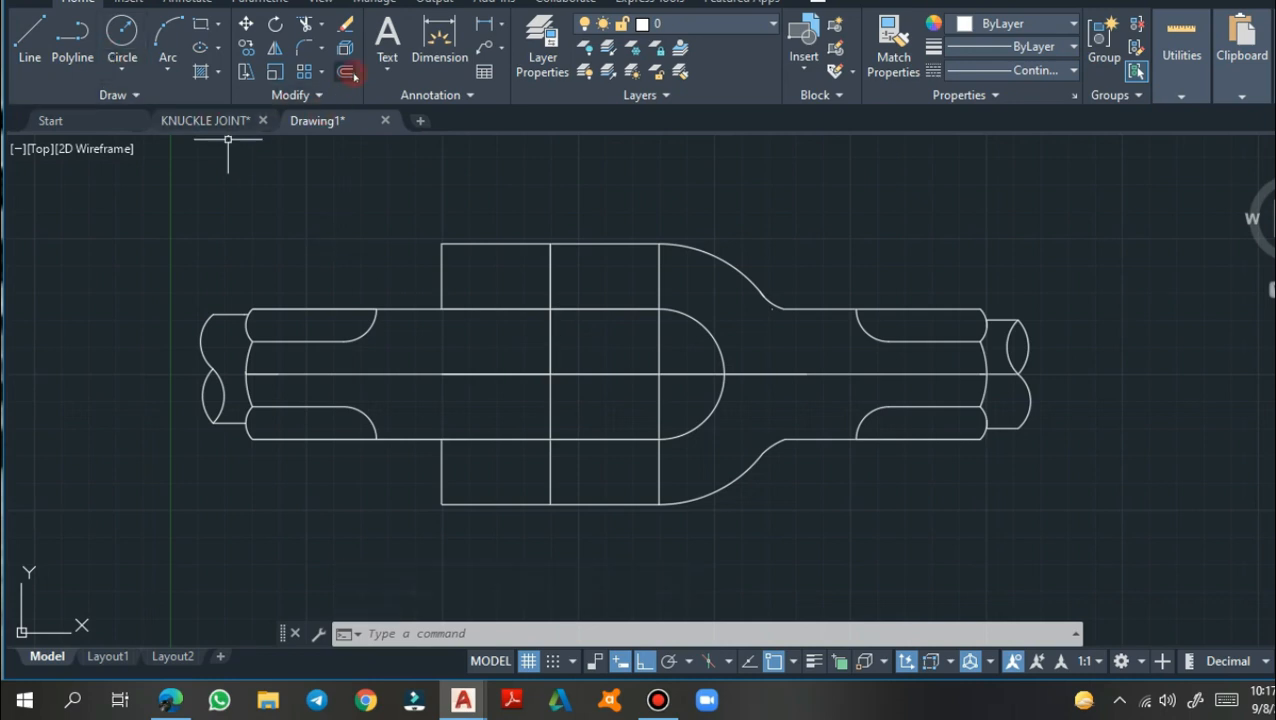
{"action": "left_click", "coordinate": [347, 72]}
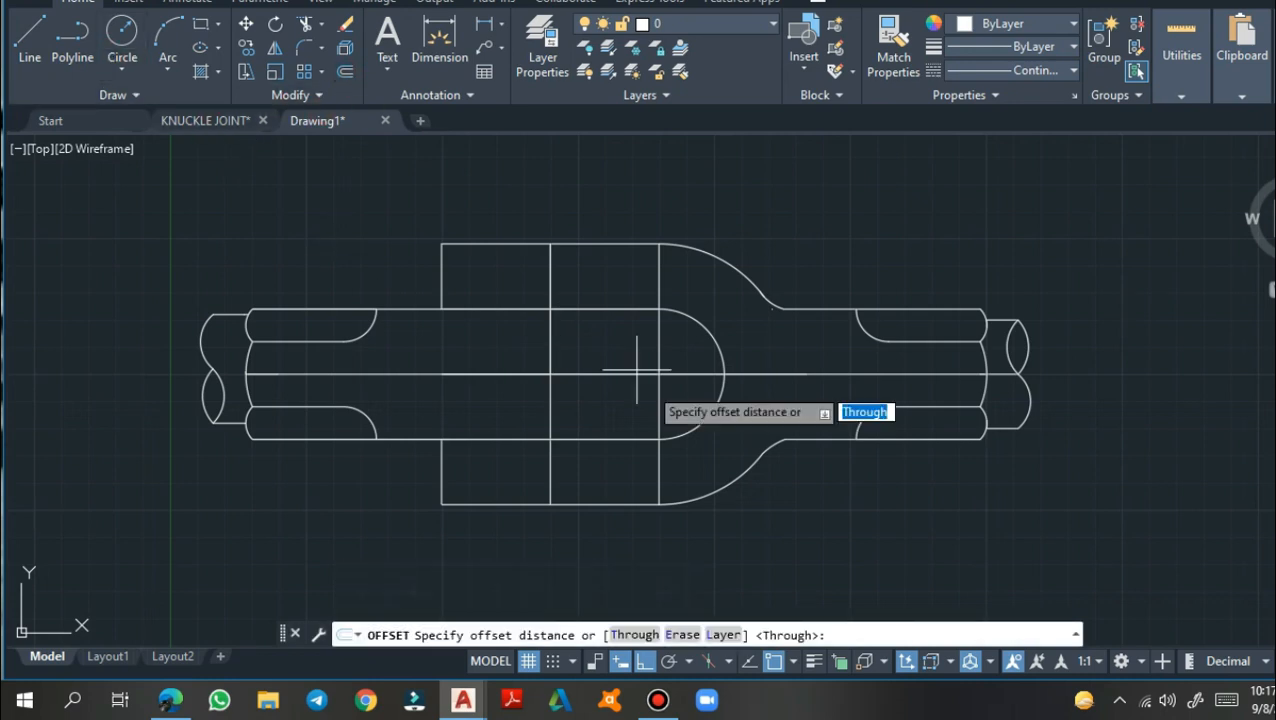
{"action": "left_click", "coordinate": [648, 636]}
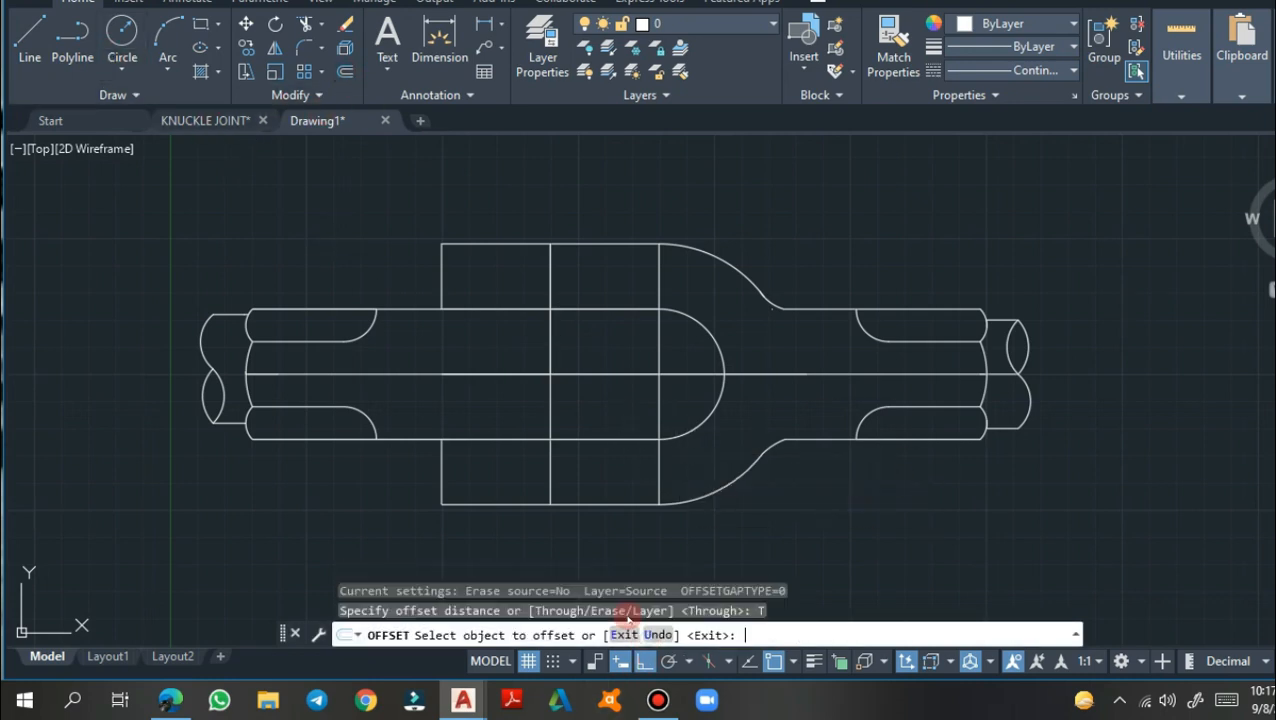
{"action": "left_click", "coordinate": [548, 347]}
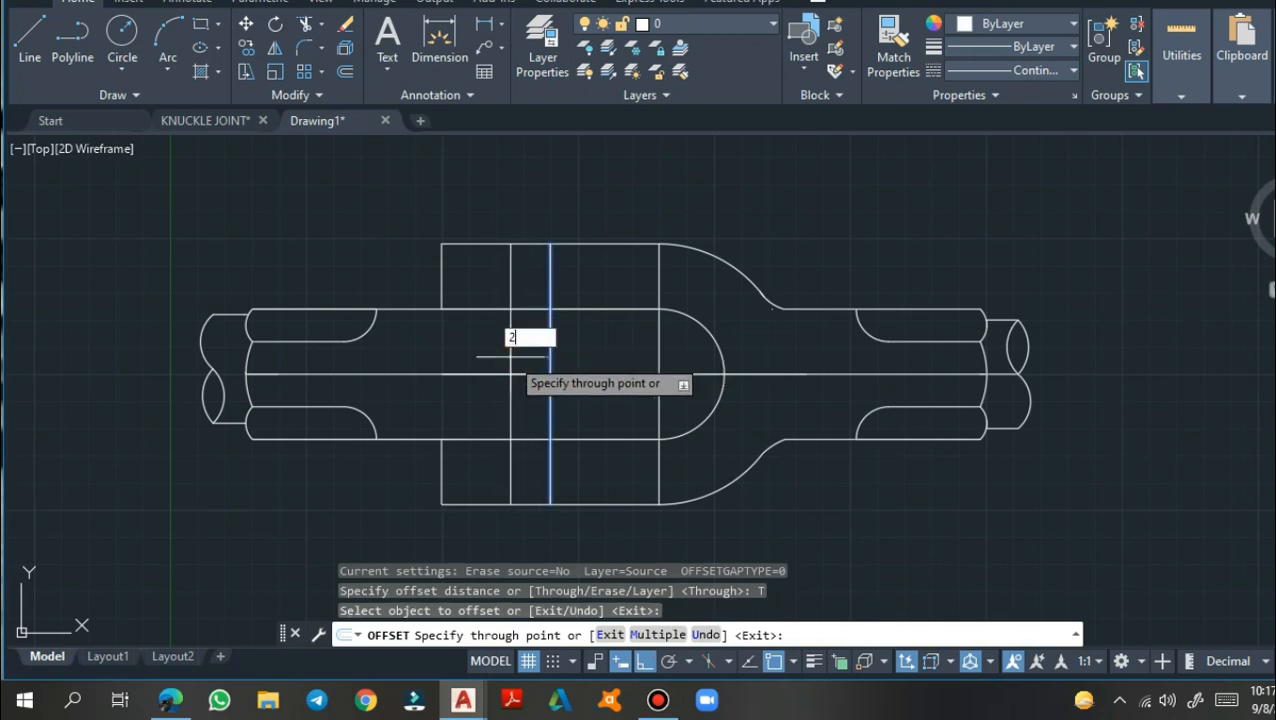
{"action": "key", "text": "Return"}
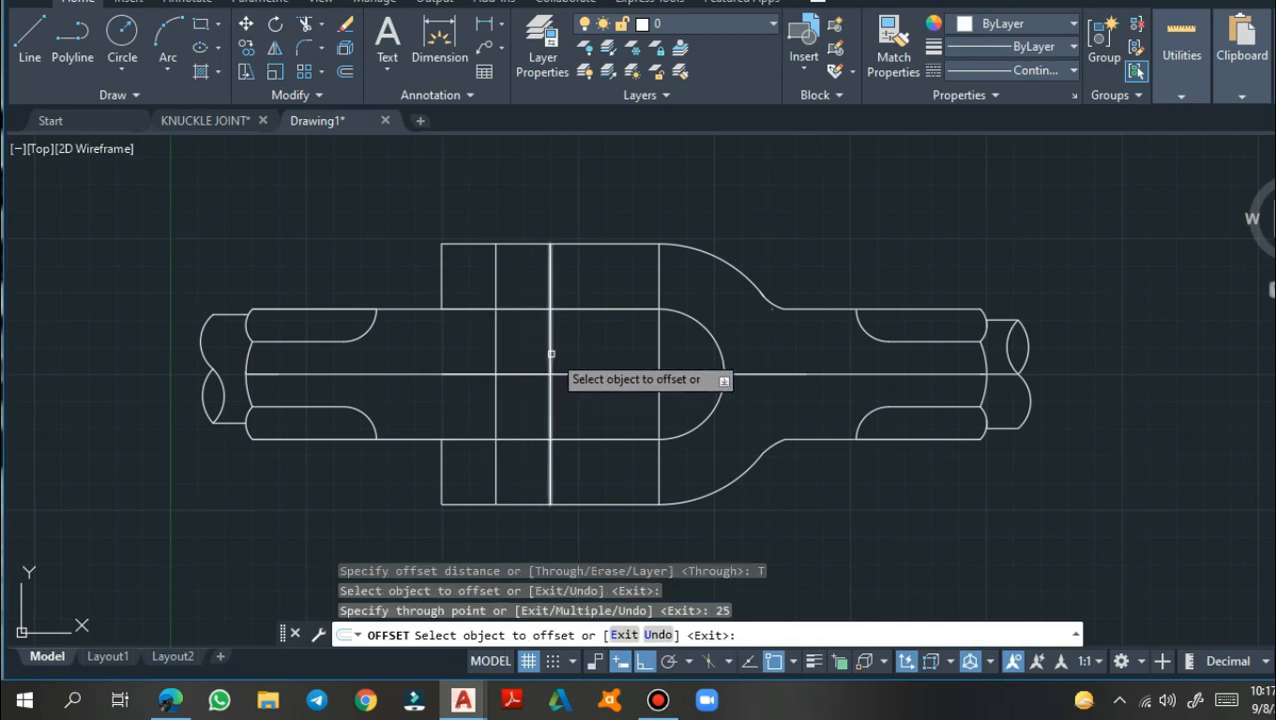
{"action": "left_click", "coordinate": [550, 352]}
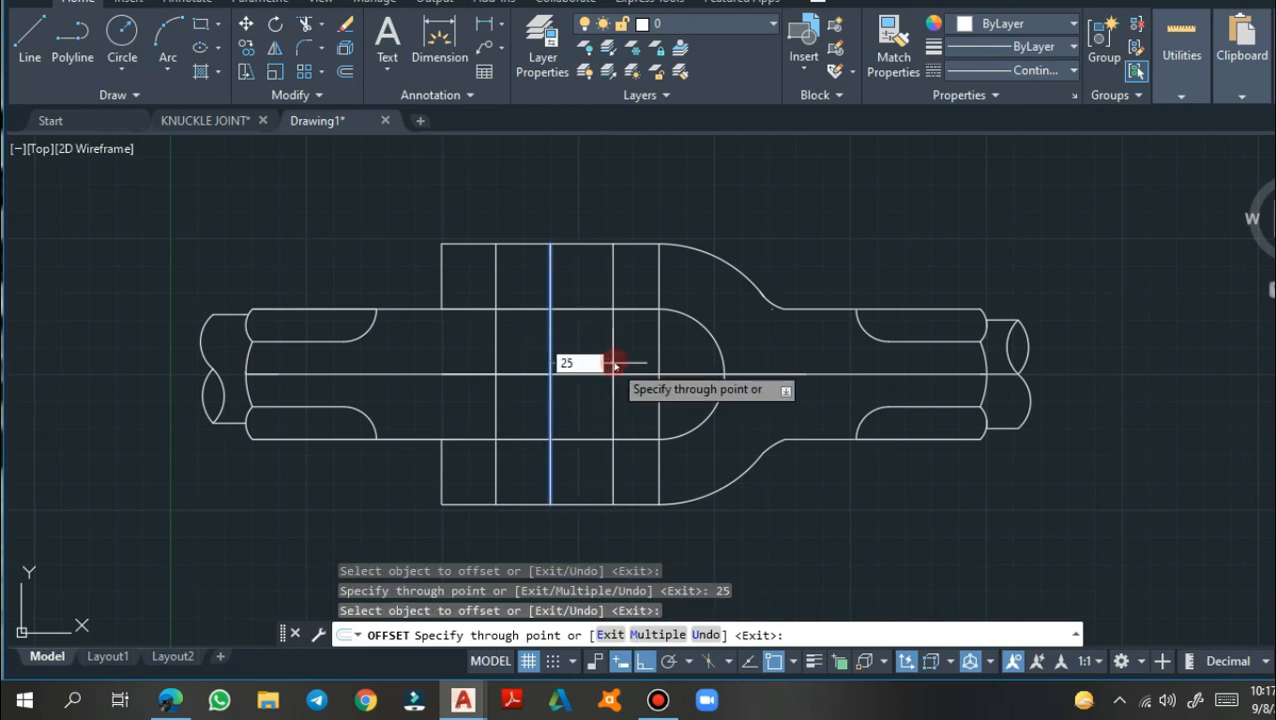
{"action": "key", "text": "Return"}
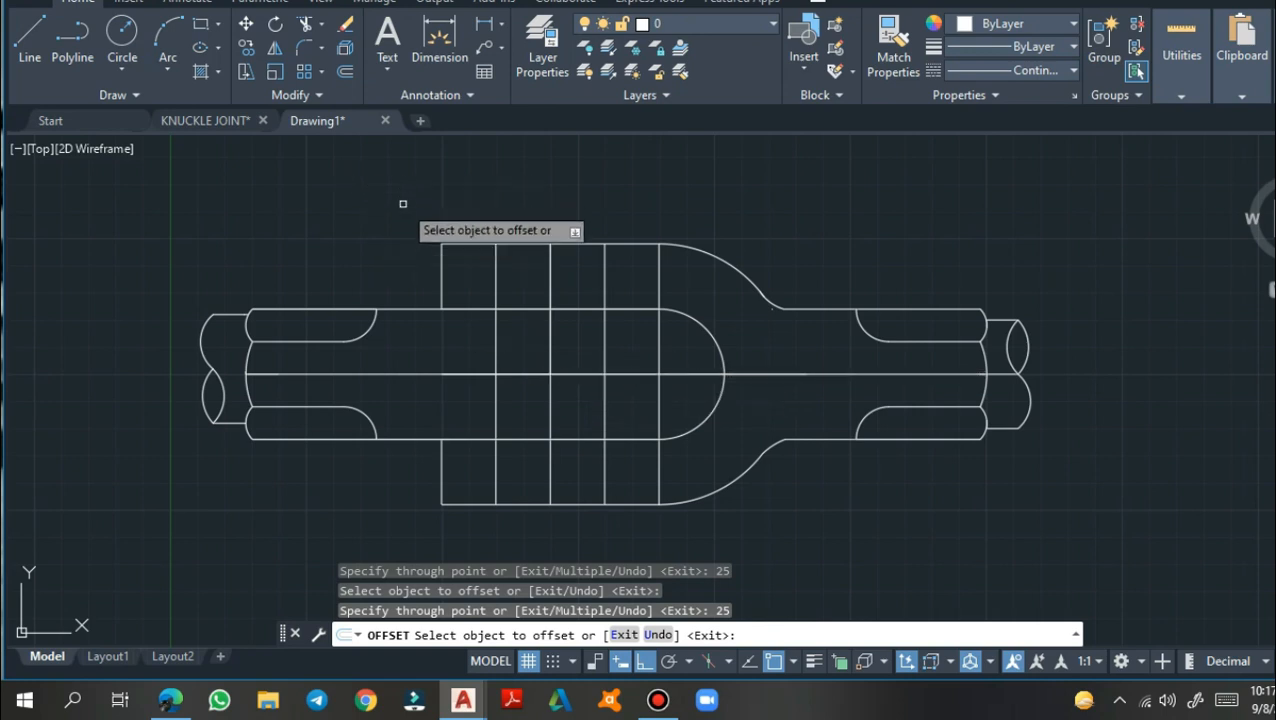
{"action": "key", "text": "Return"}
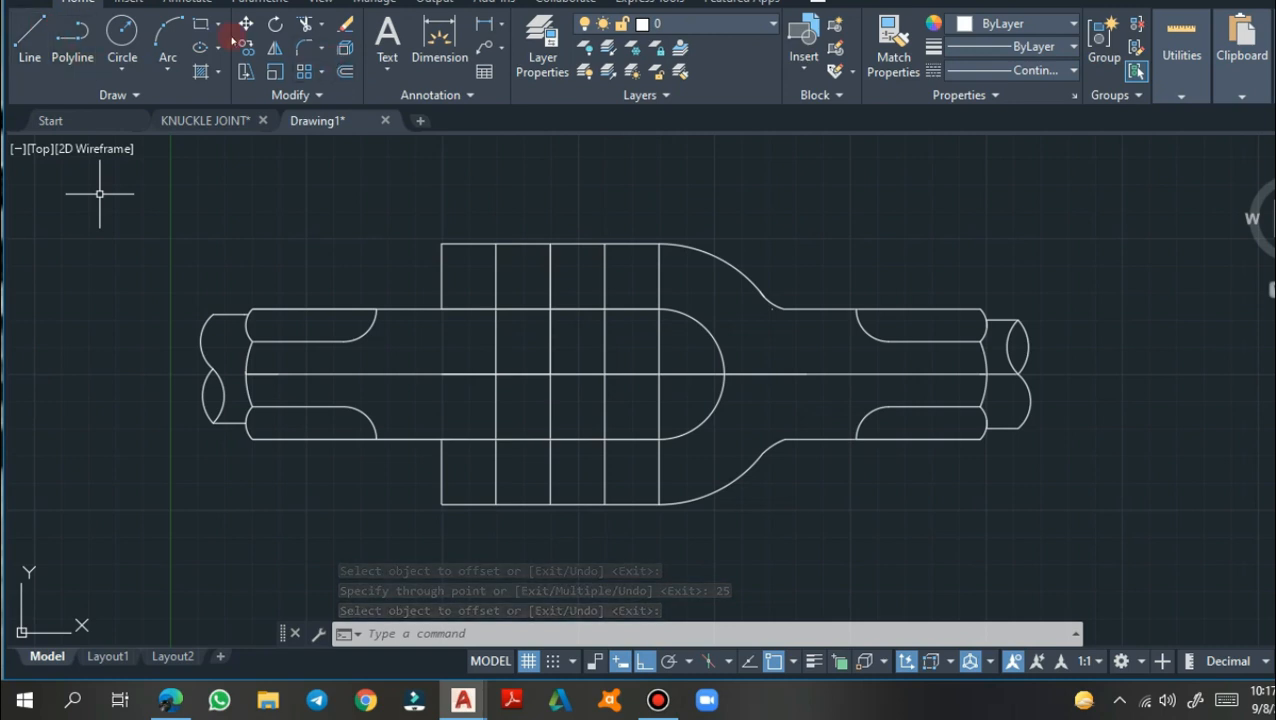
Draw the pin head 70 wide and 12 high below the fork with lines, starting 35 from the pin's centre line
{"action": "left_click", "coordinate": [29, 40]}
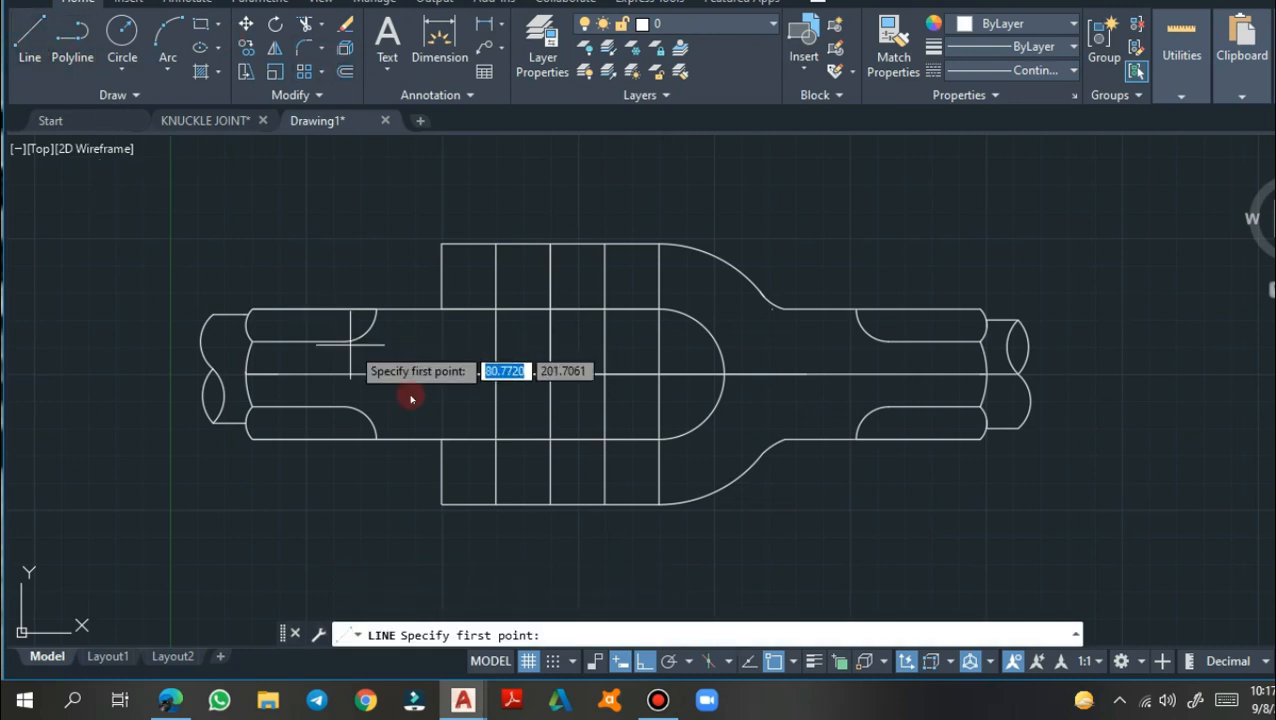
{"action": "left_click", "coordinate": [550, 503]}
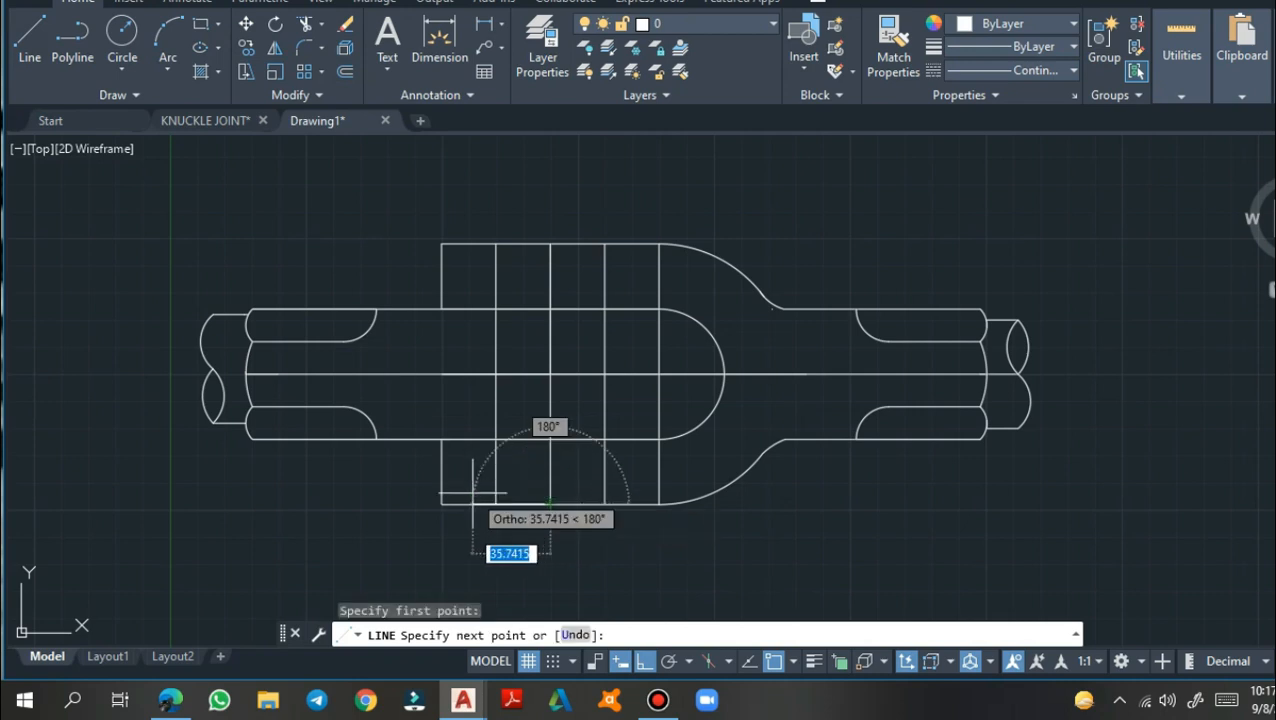
{"action": "type", "text": "35"}
{"action": "key", "text": "Return"}
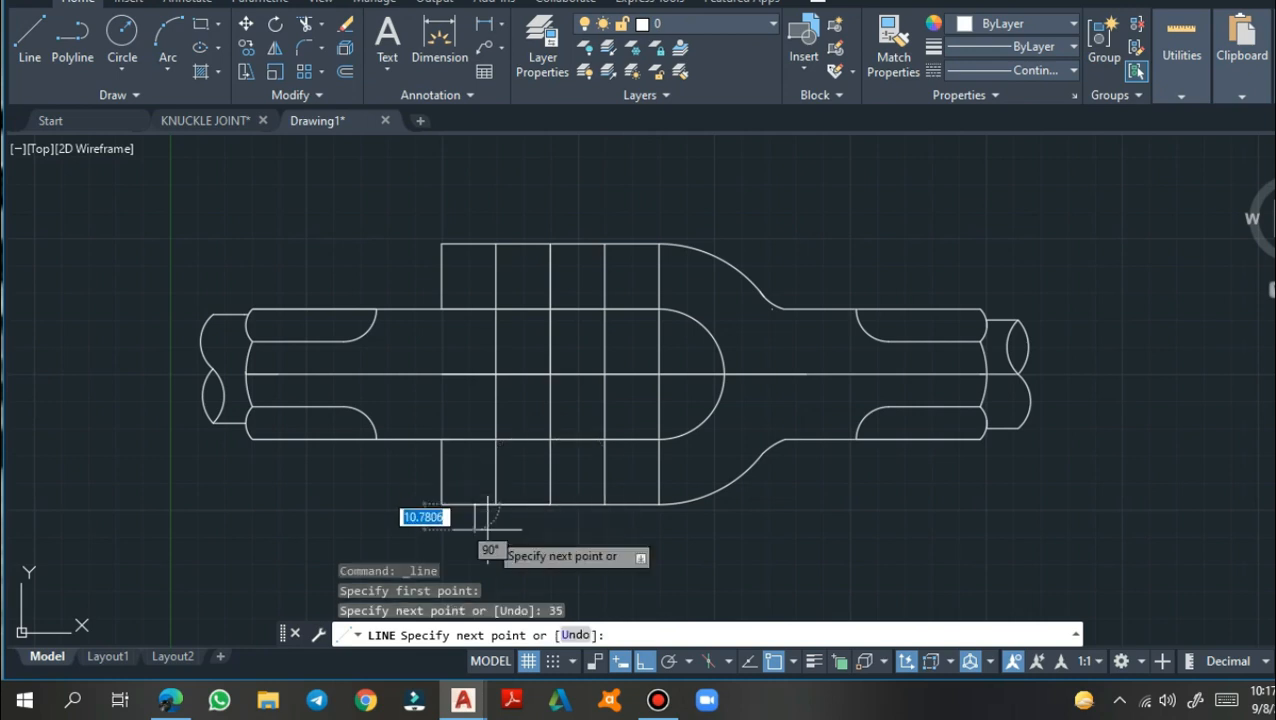
{"action": "type", "text": "12"}
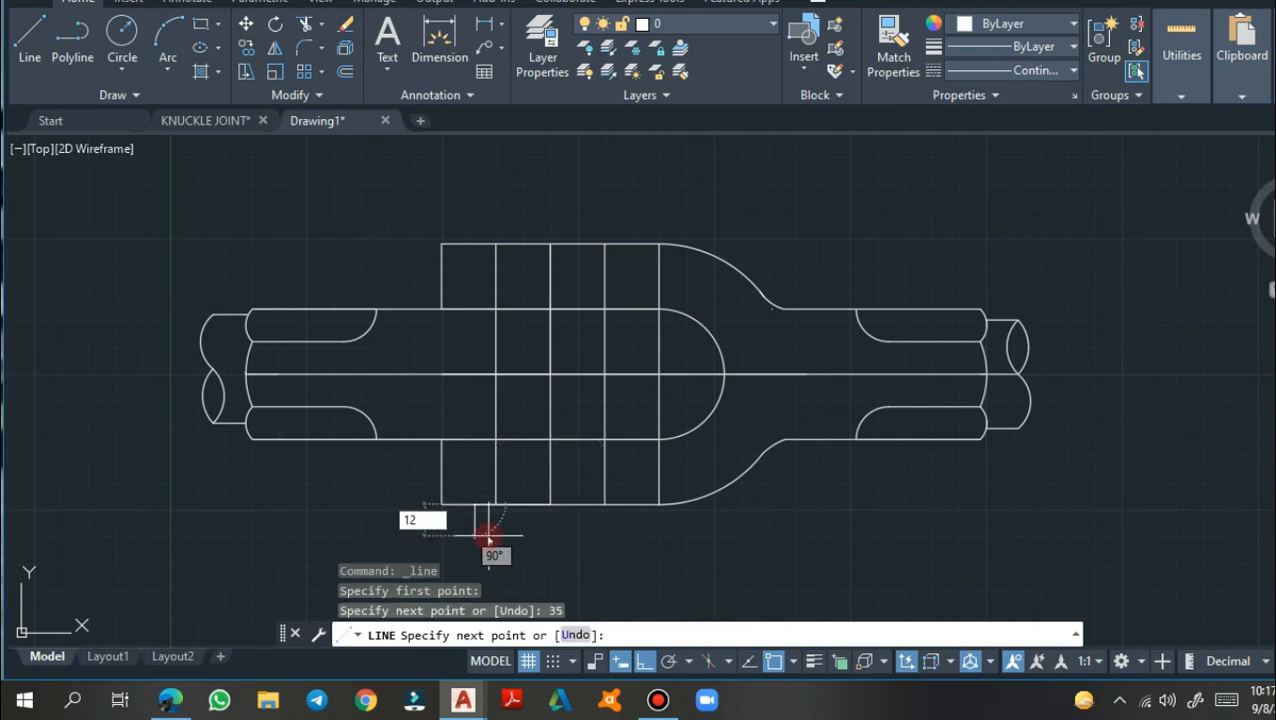
{"action": "key", "text": "Return"}
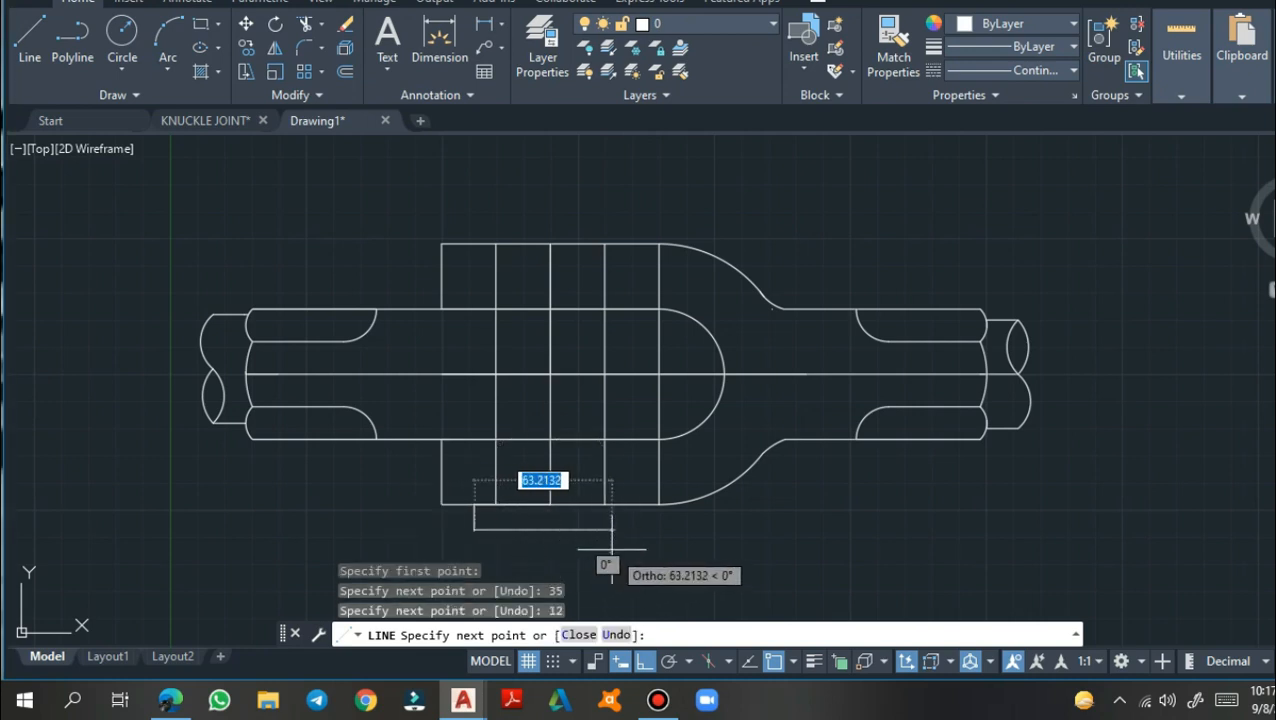
{"action": "type", "text": "70"}
{"action": "key", "text": "Return"}
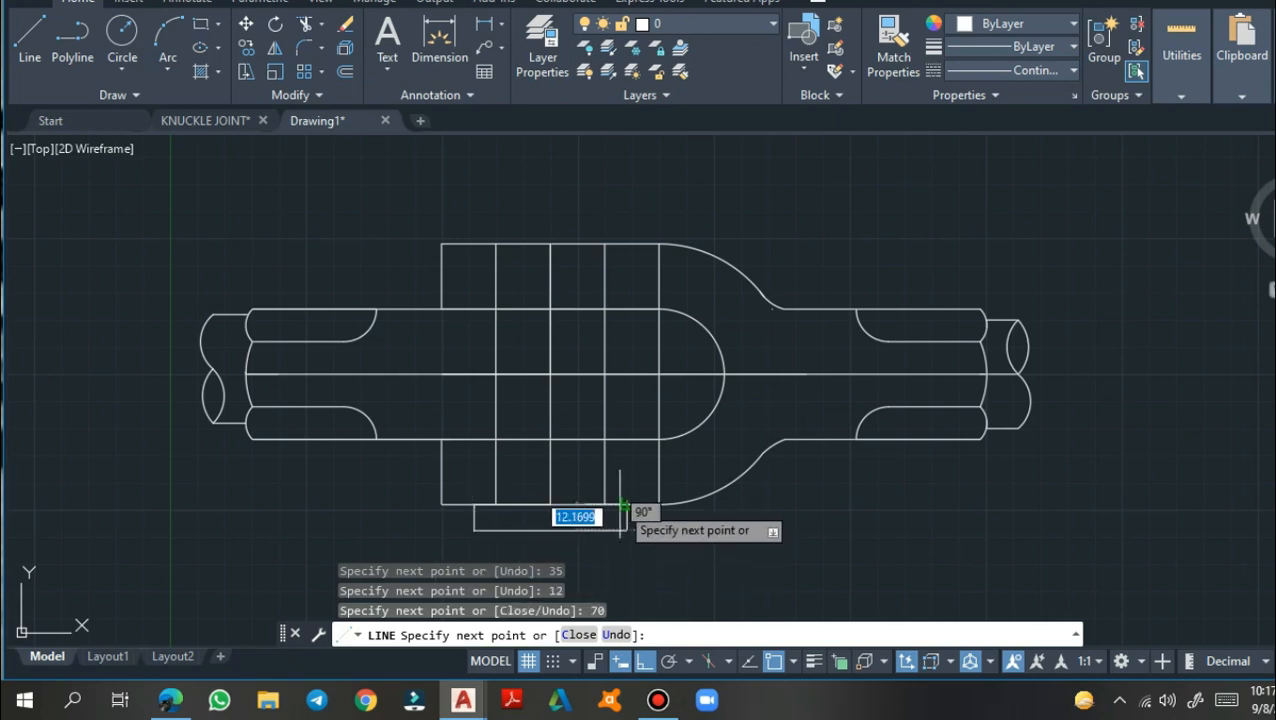
{"action": "type", "text": "12"}
{"action": "key", "text": "Return"}
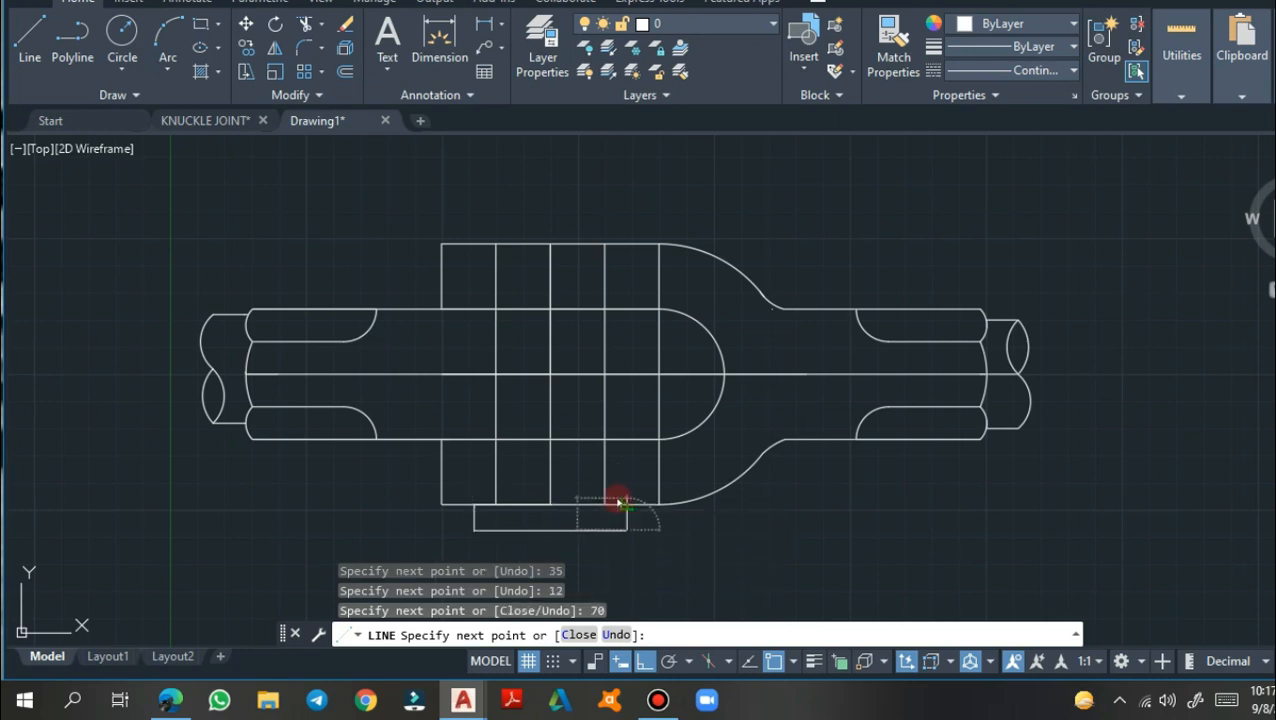
{"action": "key", "text": "Return"}
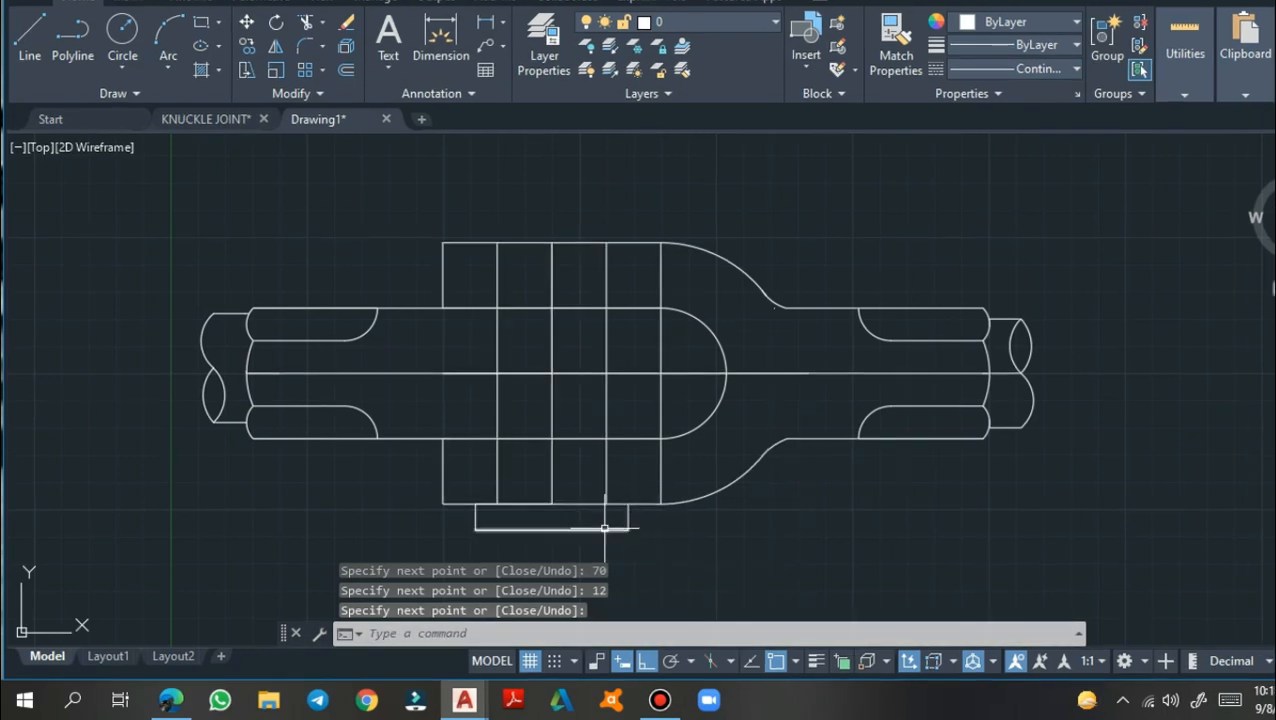
Check the collar size in the KNUCKLE JOINT drawing and draw it in Drawing1 above the fork, 70 wide and 20 high, starting 35 from the centre line
{"action": "left_click", "coordinate": [210, 119]}
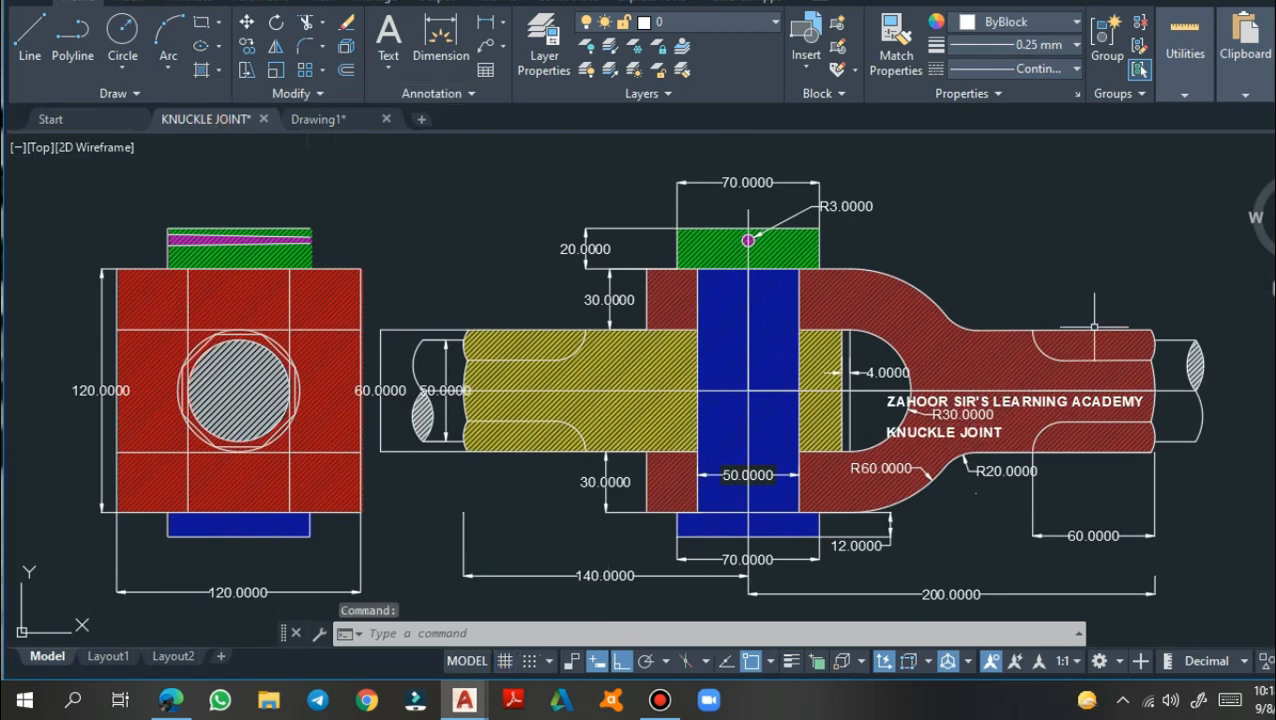
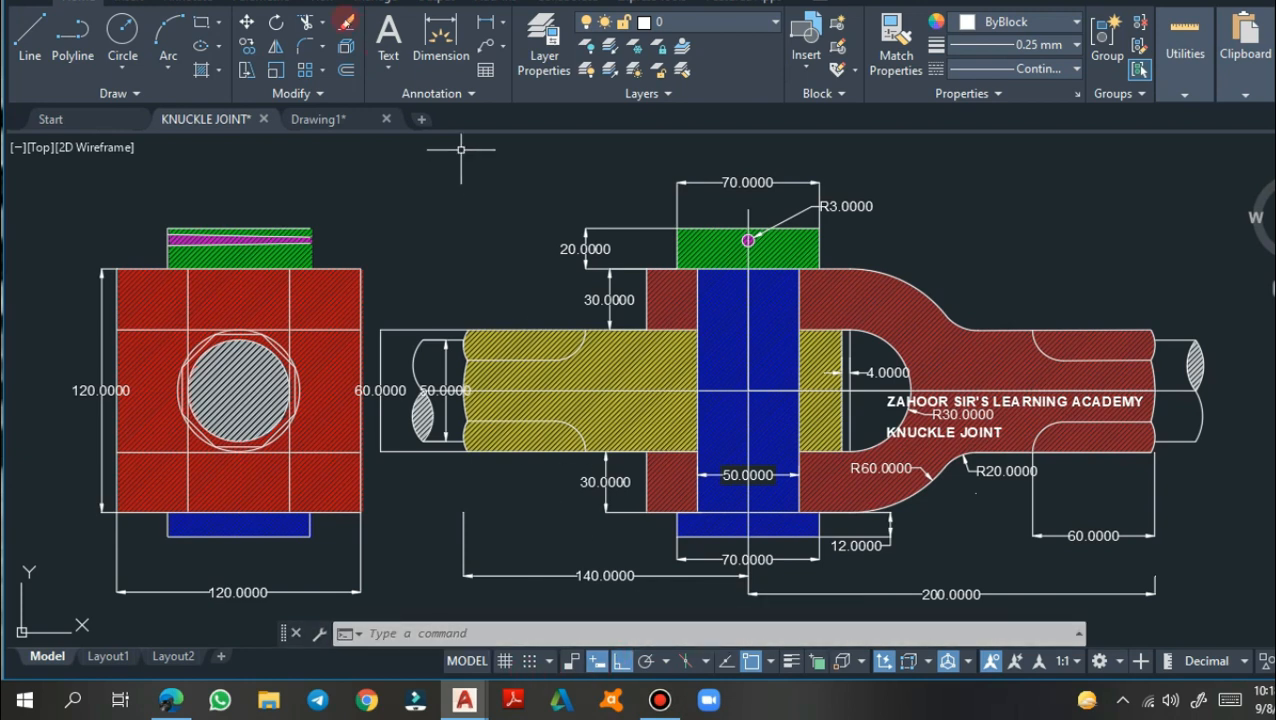
{"action": "left_click", "coordinate": [322, 120]}
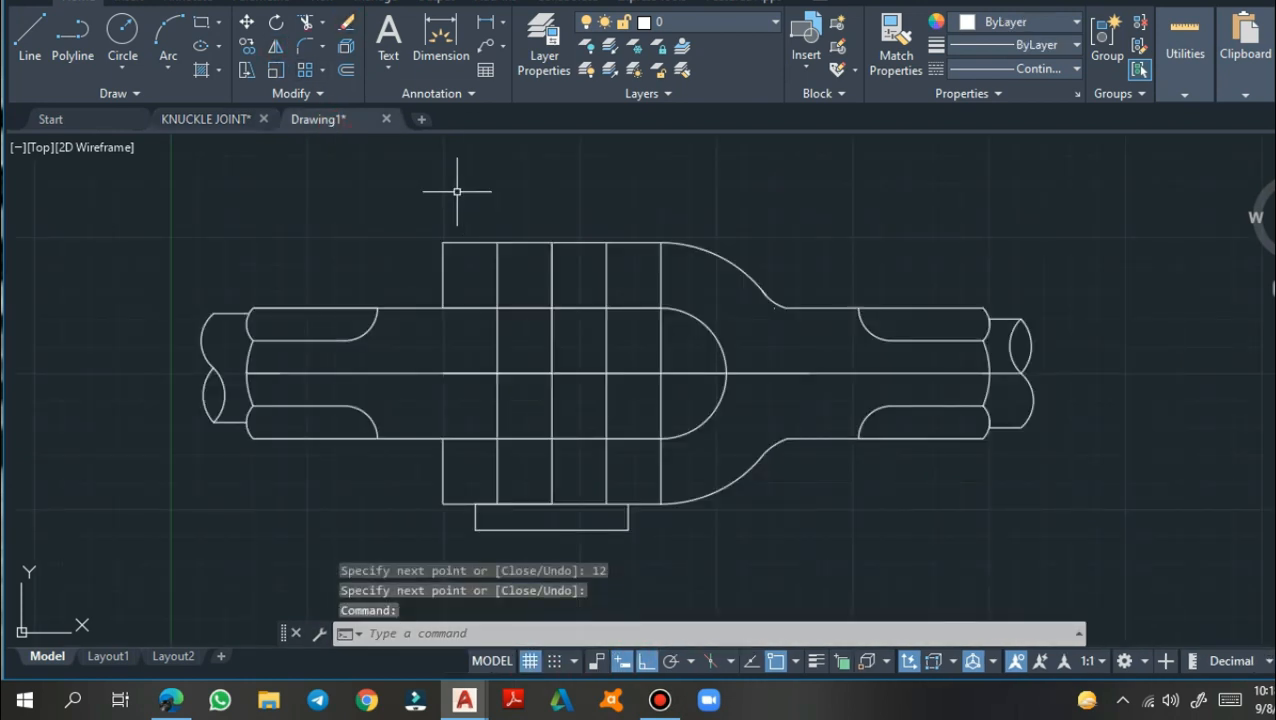
{"action": "left_click", "coordinate": [30, 50]}
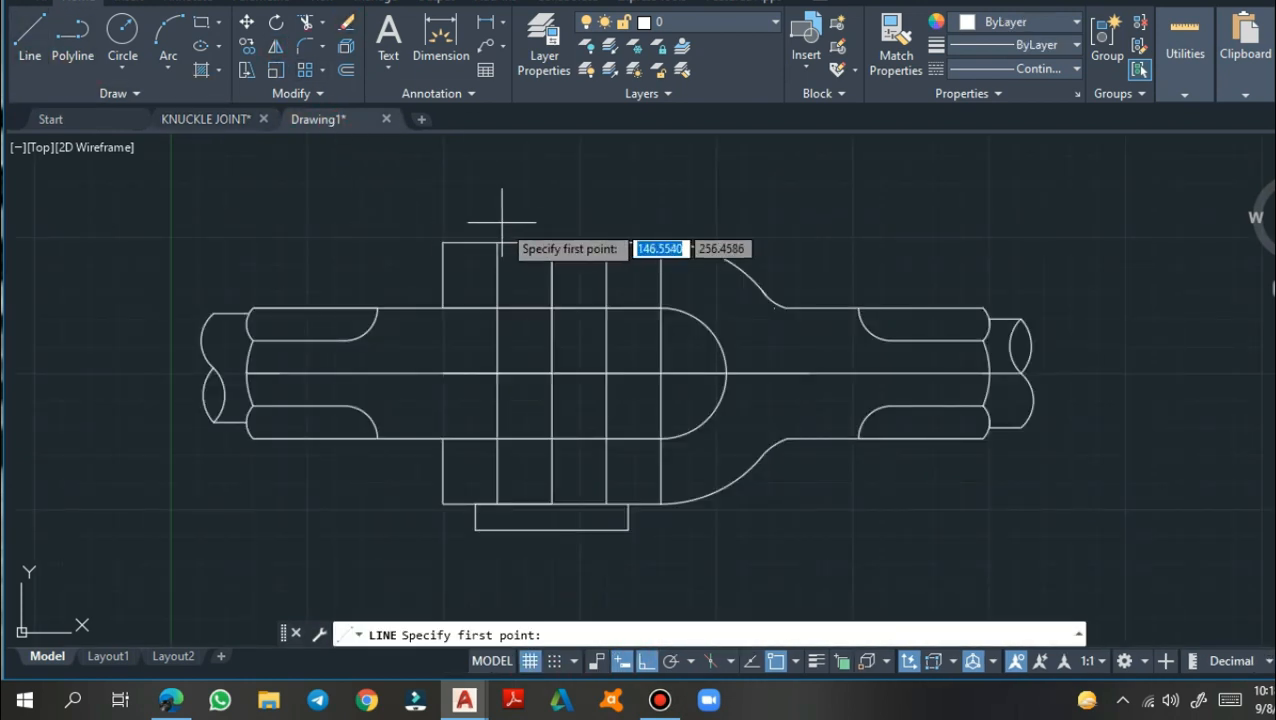
{"action": "left_click", "coordinate": [551, 242]}
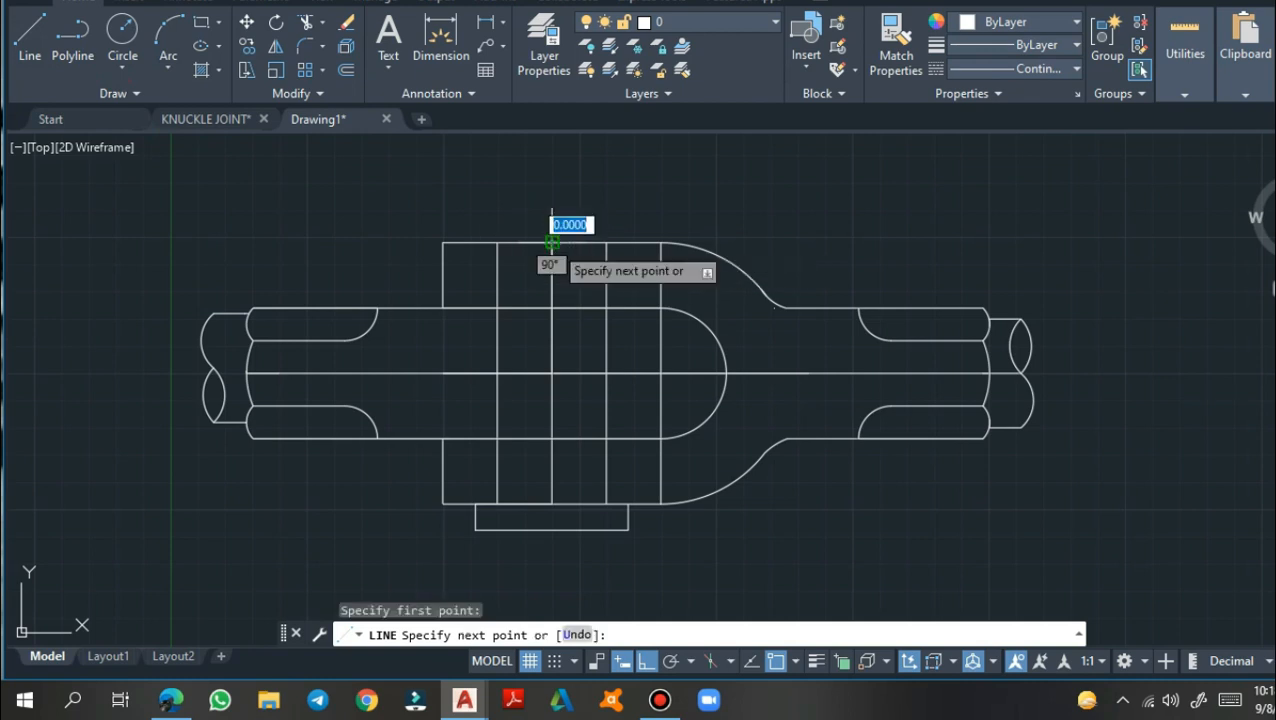
{"action": "left_click", "coordinate": [474, 233]}
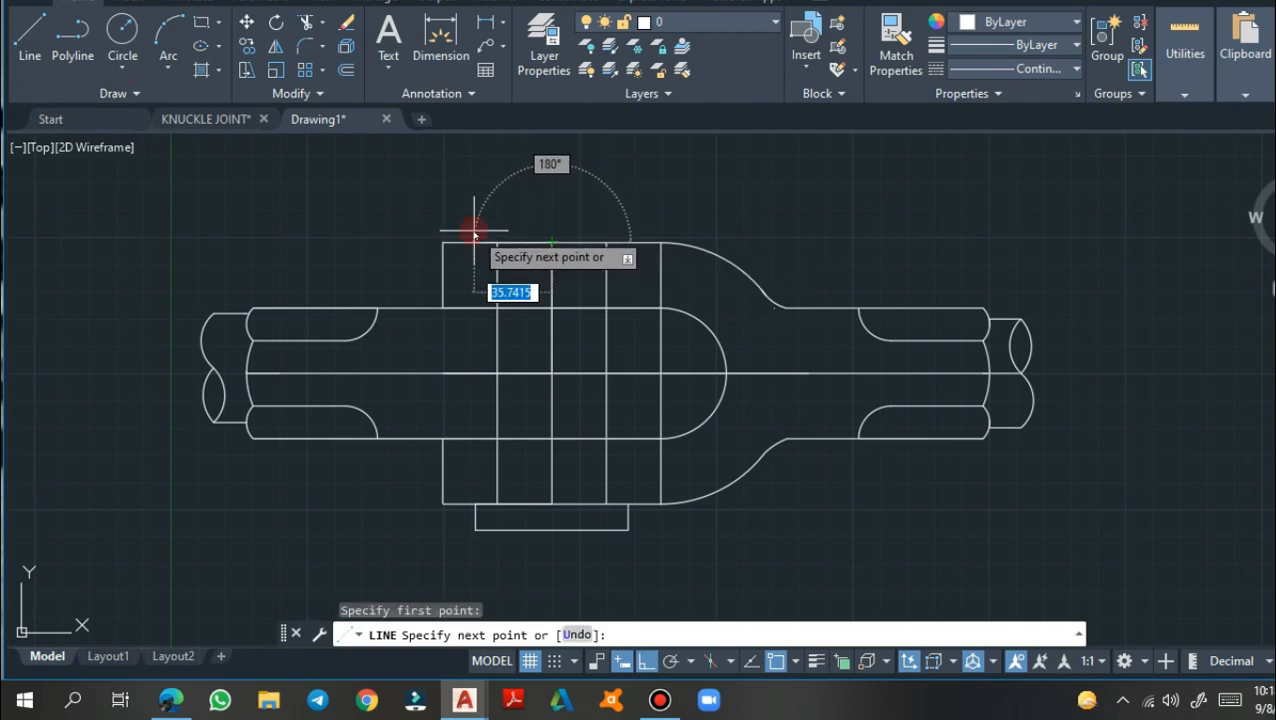
{"action": "type", "text": "35"}
{"action": "key", "text": "Return"}
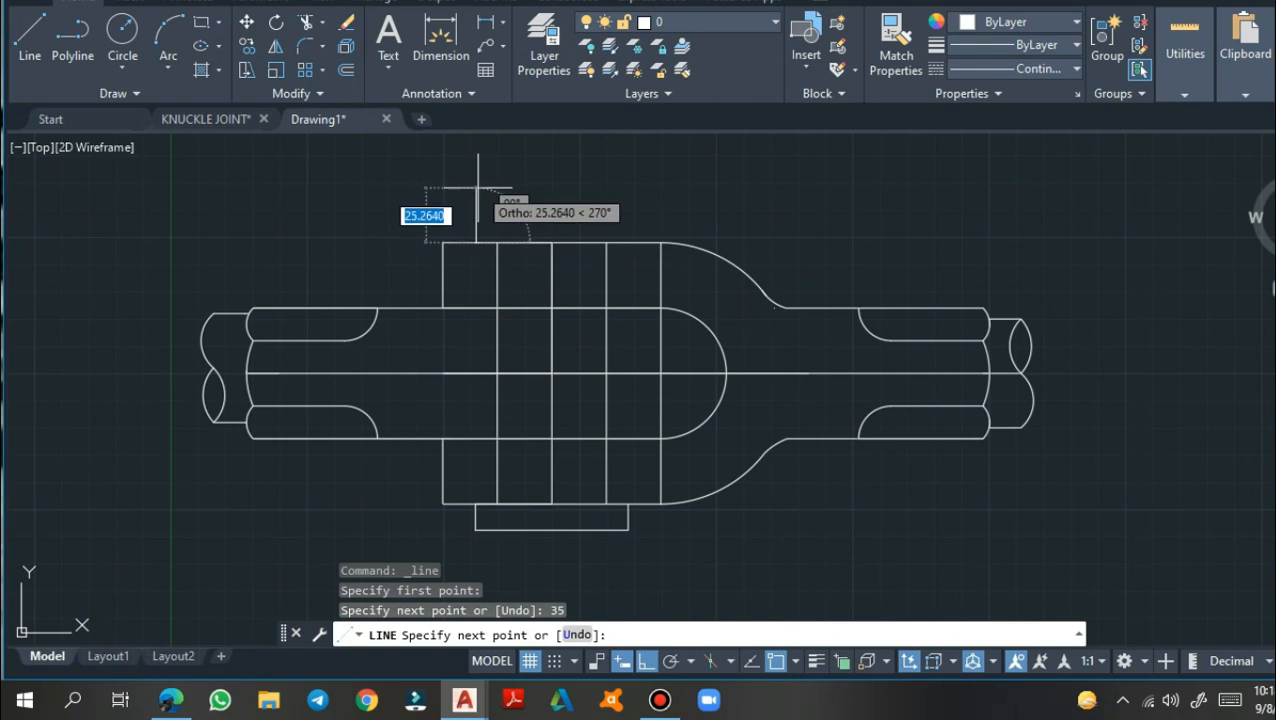
{"action": "key", "text": "Return"}
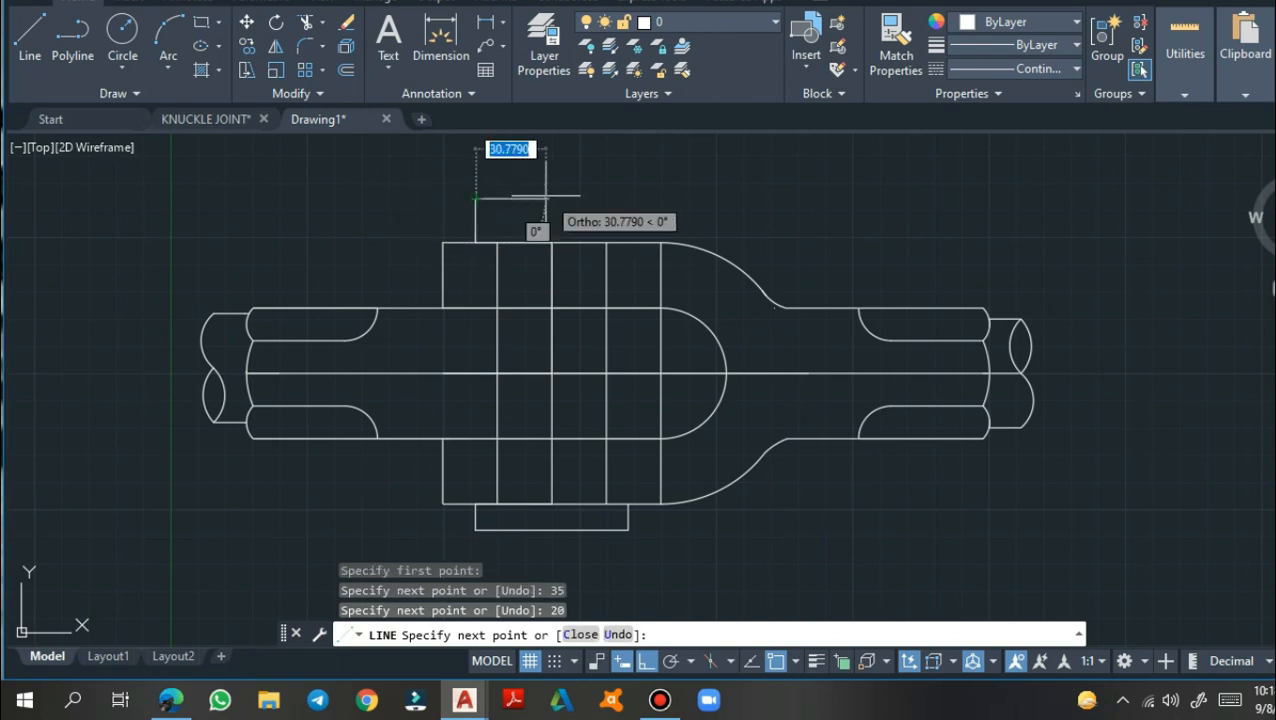
{"action": "type", "text": "7"}
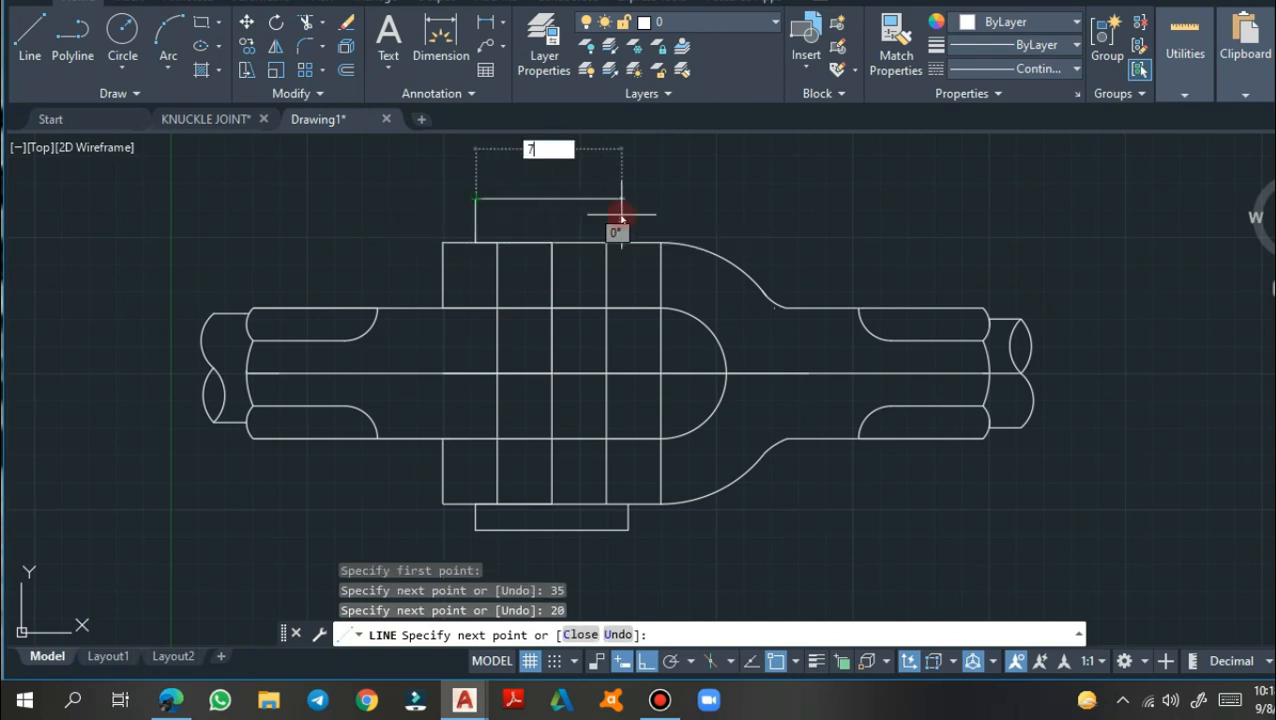
{"action": "type", "text": "0"}
{"action": "key", "text": "Return"}
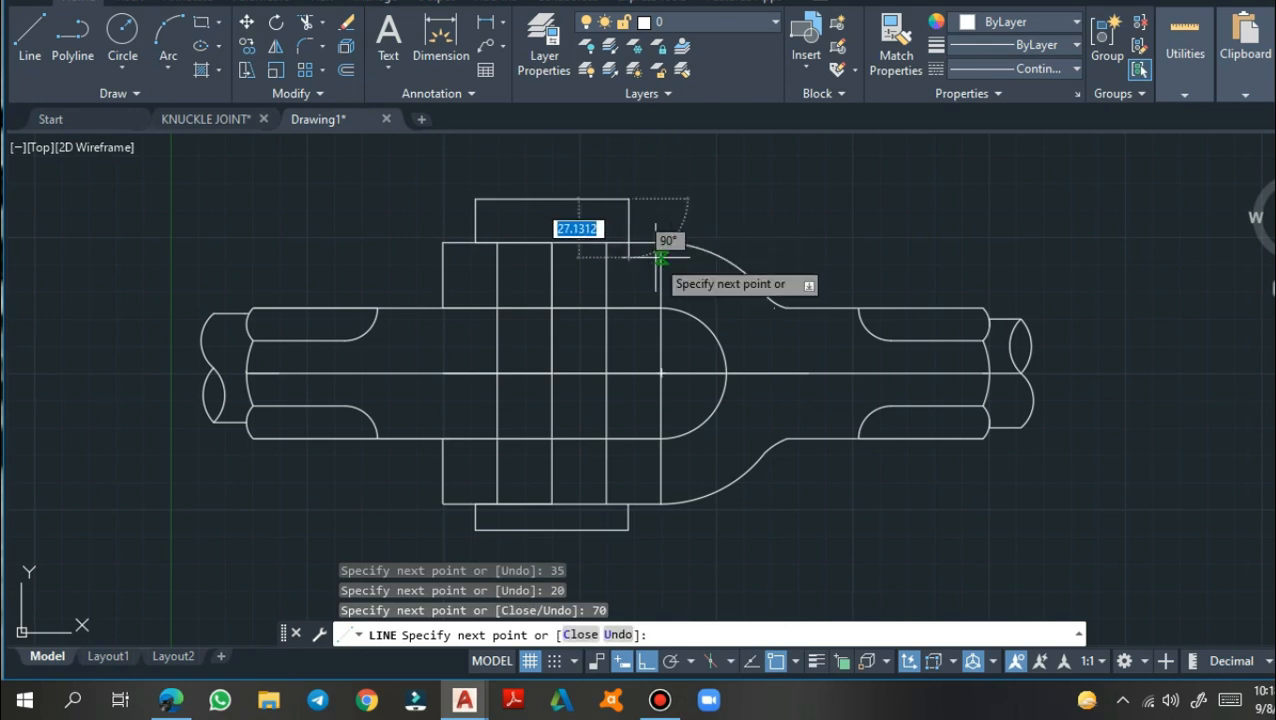
{"action": "type", "text": "20"}
{"action": "key", "text": "Return"}
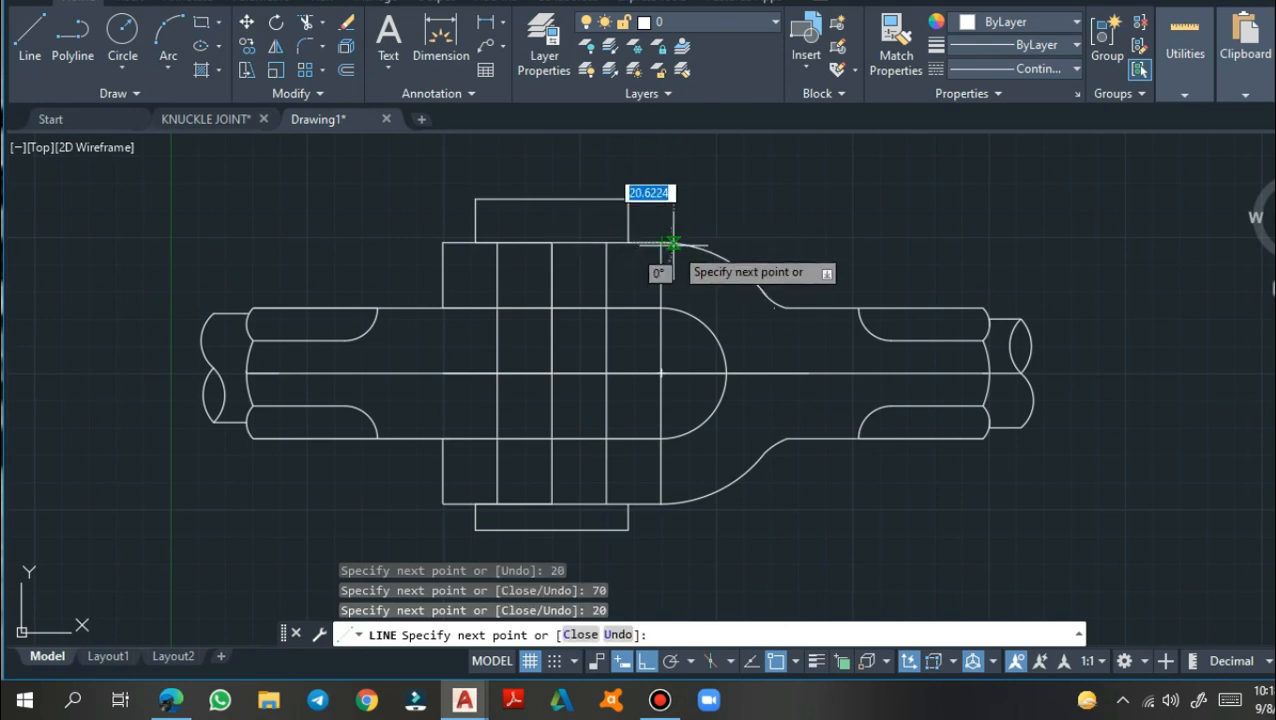
{"action": "key", "text": "Return"}
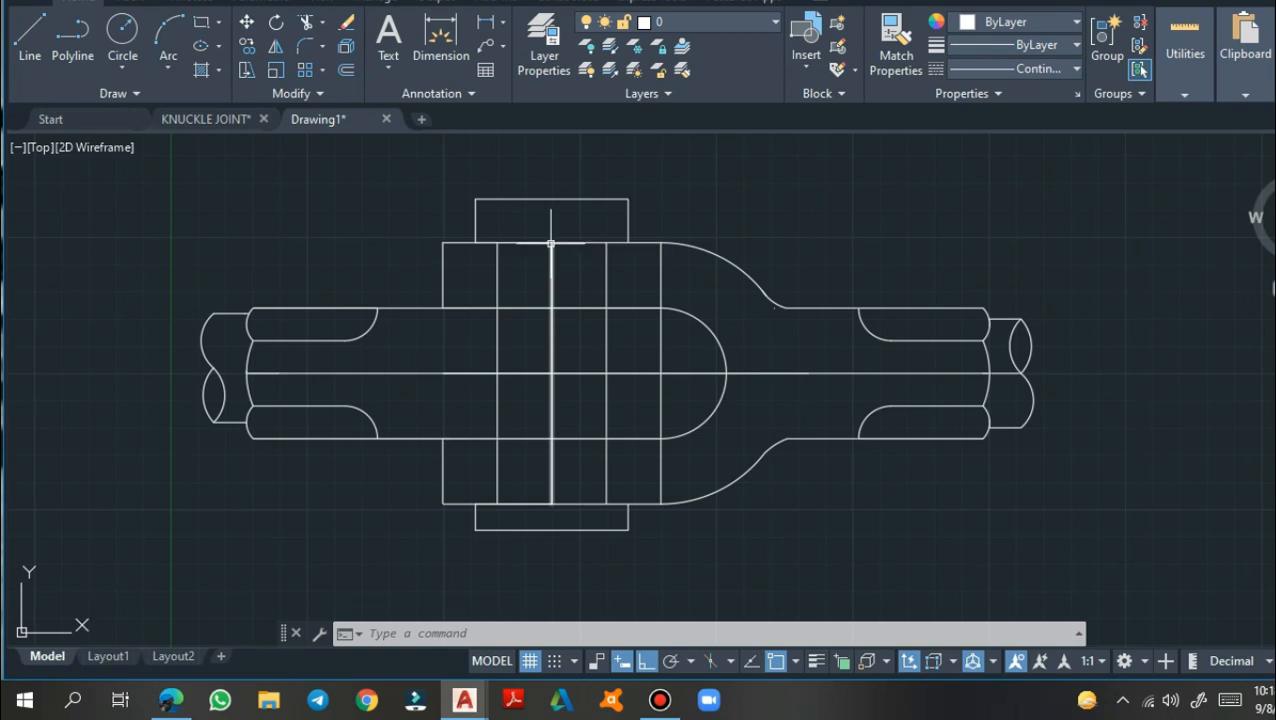
Draw a vertical line from the centre line's upper end on the fork through the collar to a point above it
{"action": "left_click", "coordinate": [33, 50]}
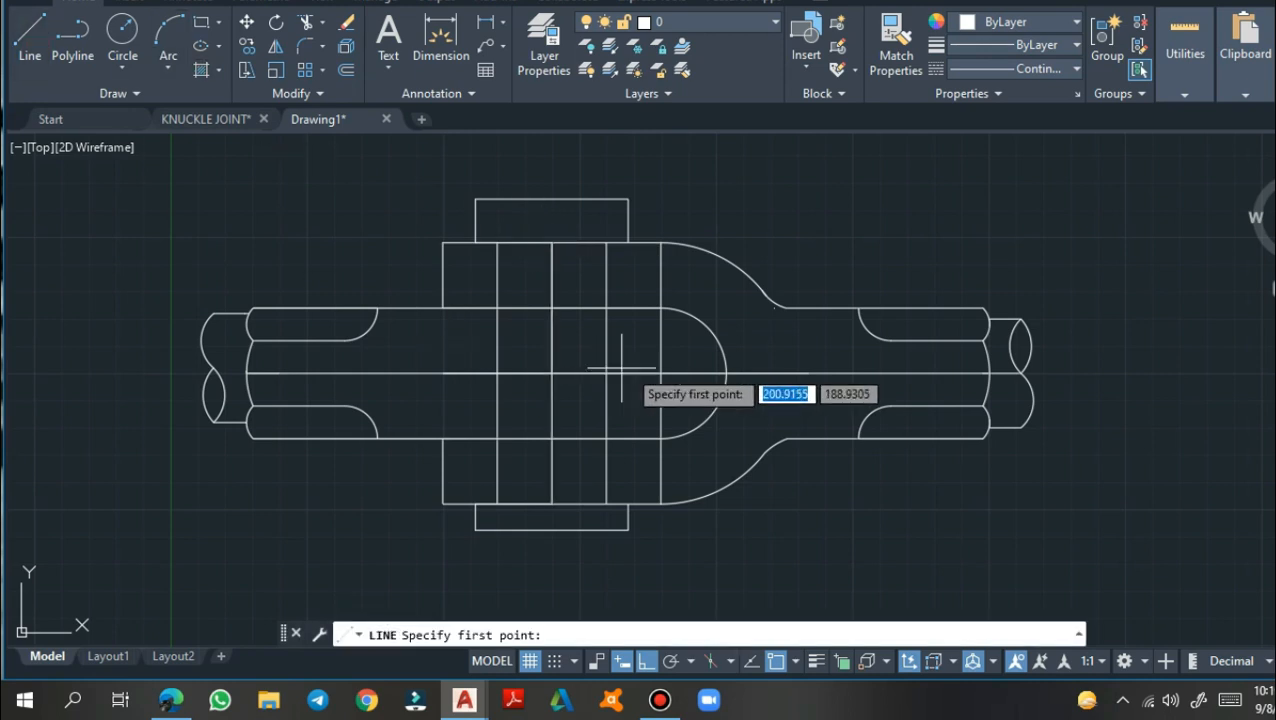
{"action": "left_click", "coordinate": [551, 243]}
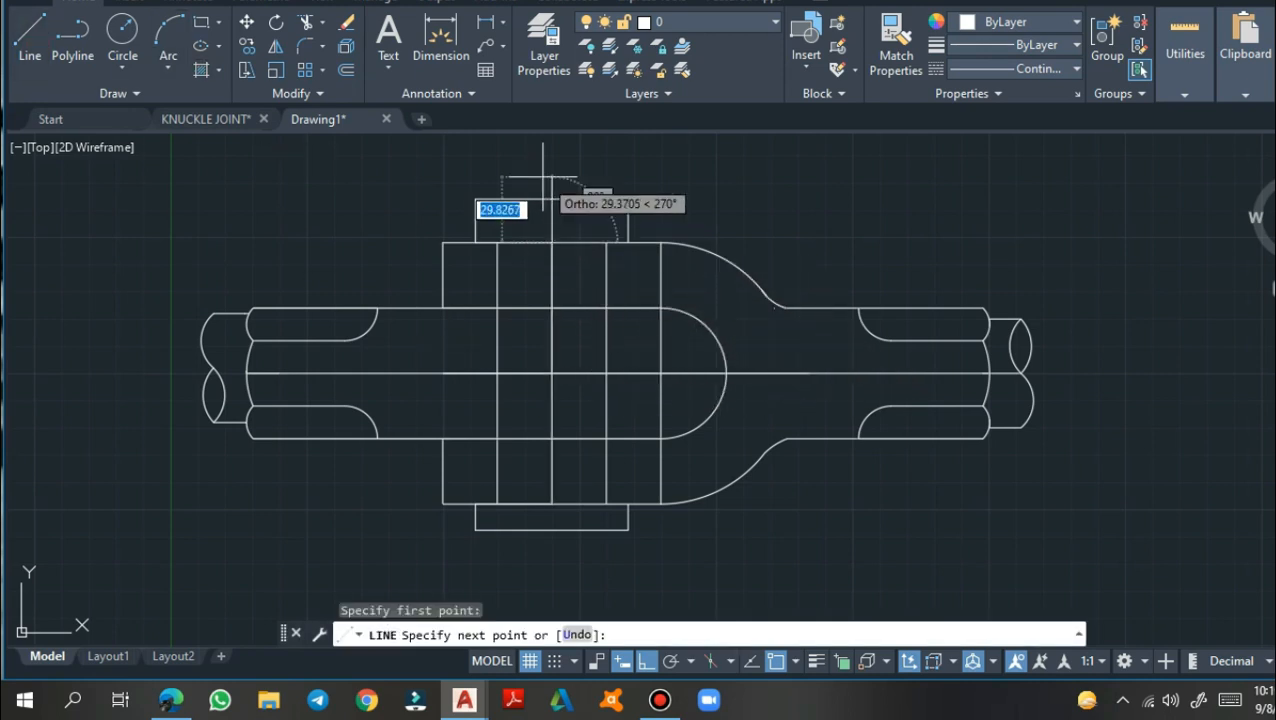
{"action": "left_click", "coordinate": [552, 160]}
{"action": "key", "text": "Return"}
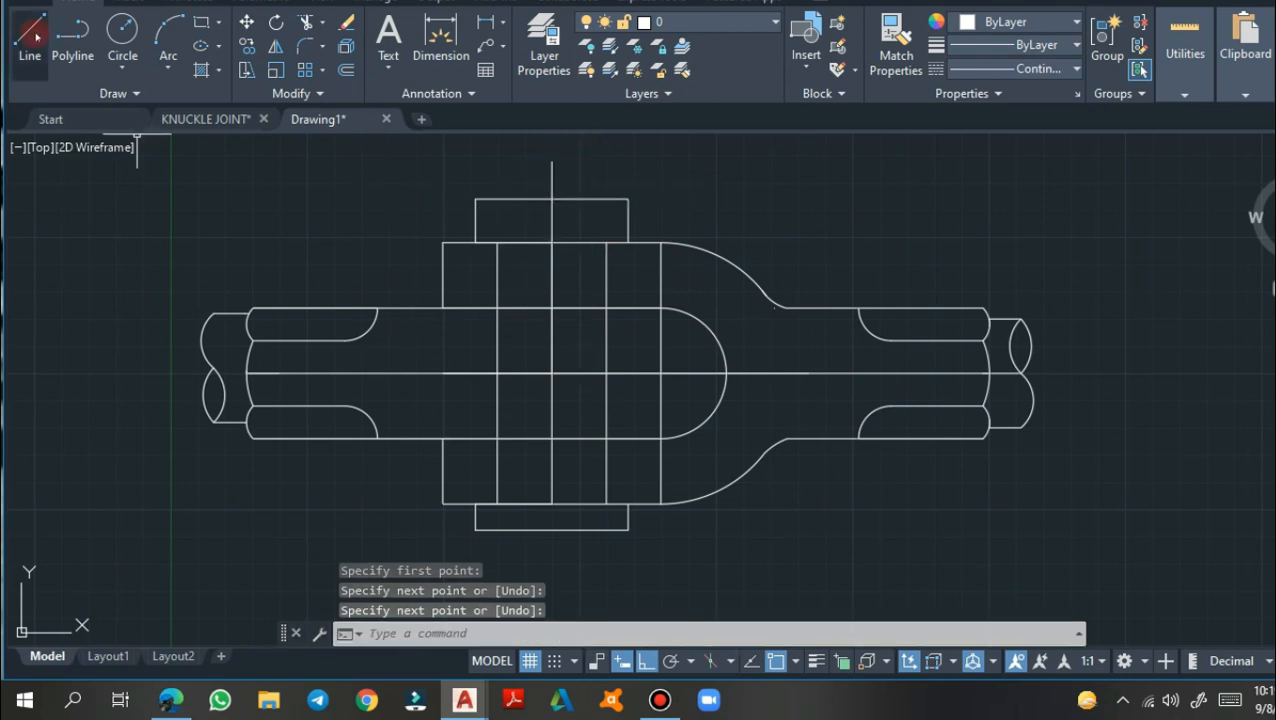
Check the collar's small hole in the KNUCKLE JOINT drawing and offset the collar's upper edge downward by 6 in Drawing1
{"action": "left_click", "coordinate": [214, 119]}
{"action": "scroll", "coordinate": [730, 252], "scroll_direction": "up", "scroll_amount": 2}
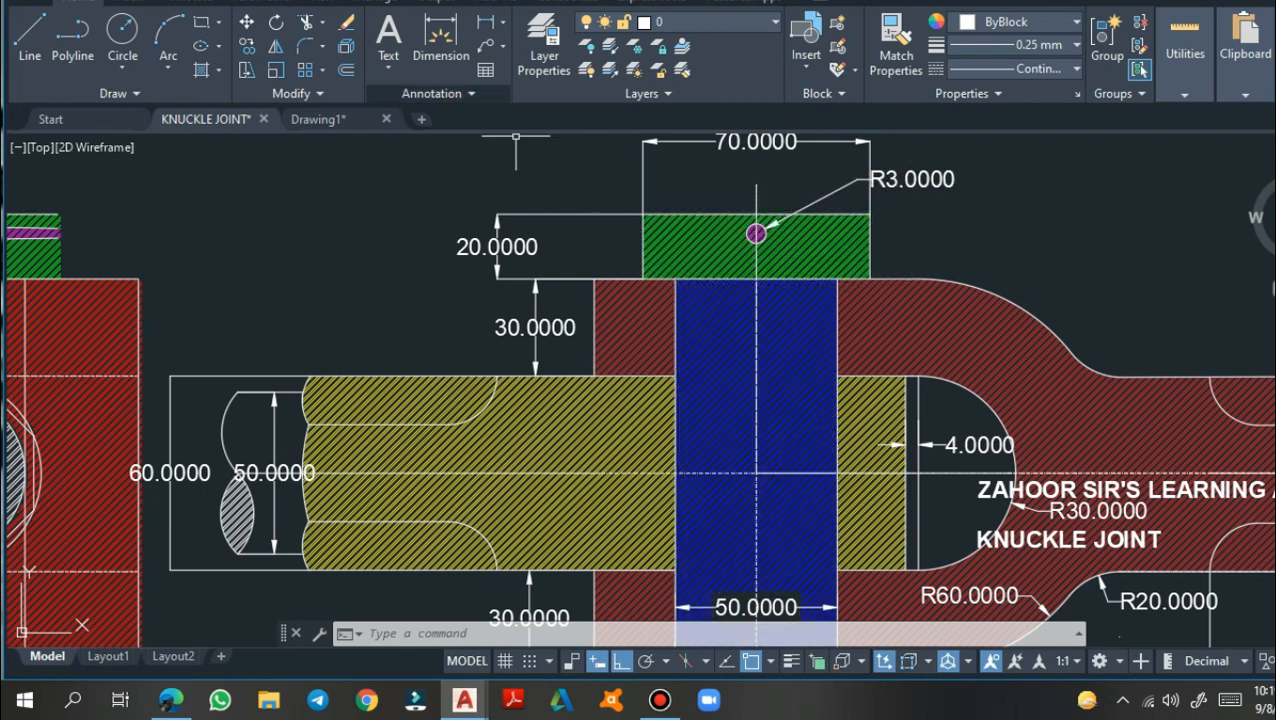
{"action": "left_click", "coordinate": [328, 120]}
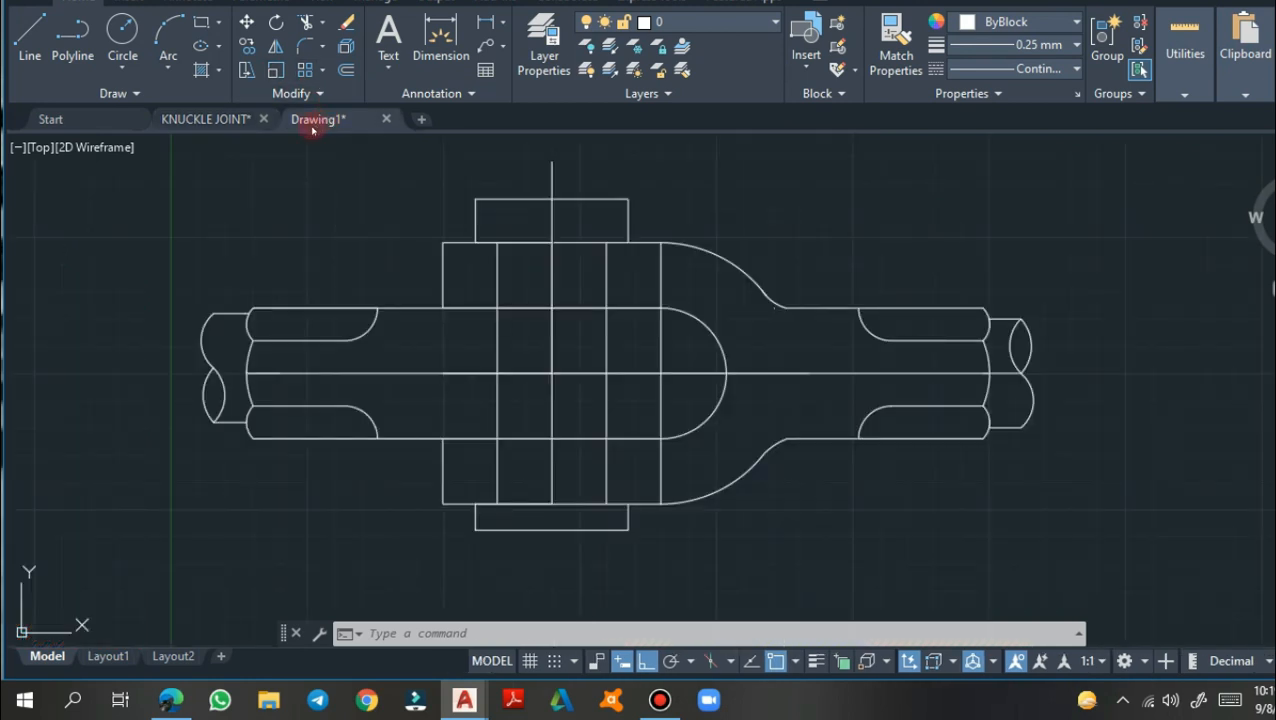
{"action": "left_click", "coordinate": [345, 70]}
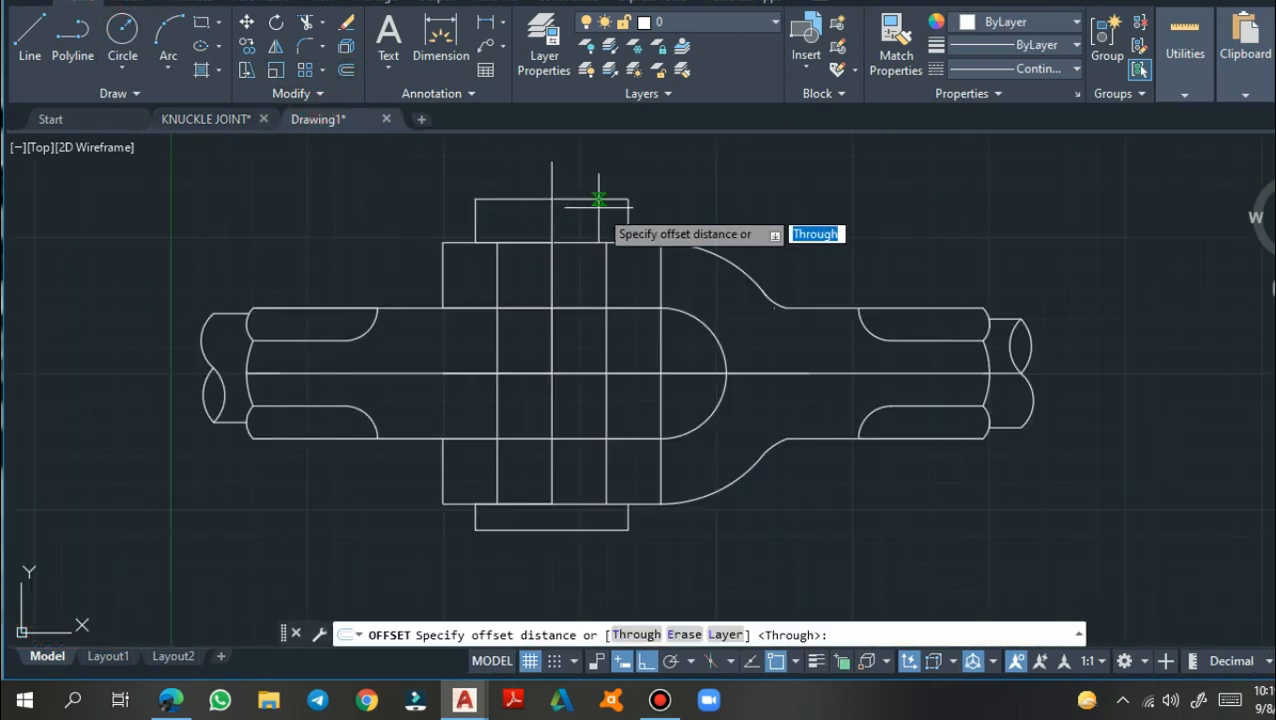
{"action": "left_click", "coordinate": [650, 628]}
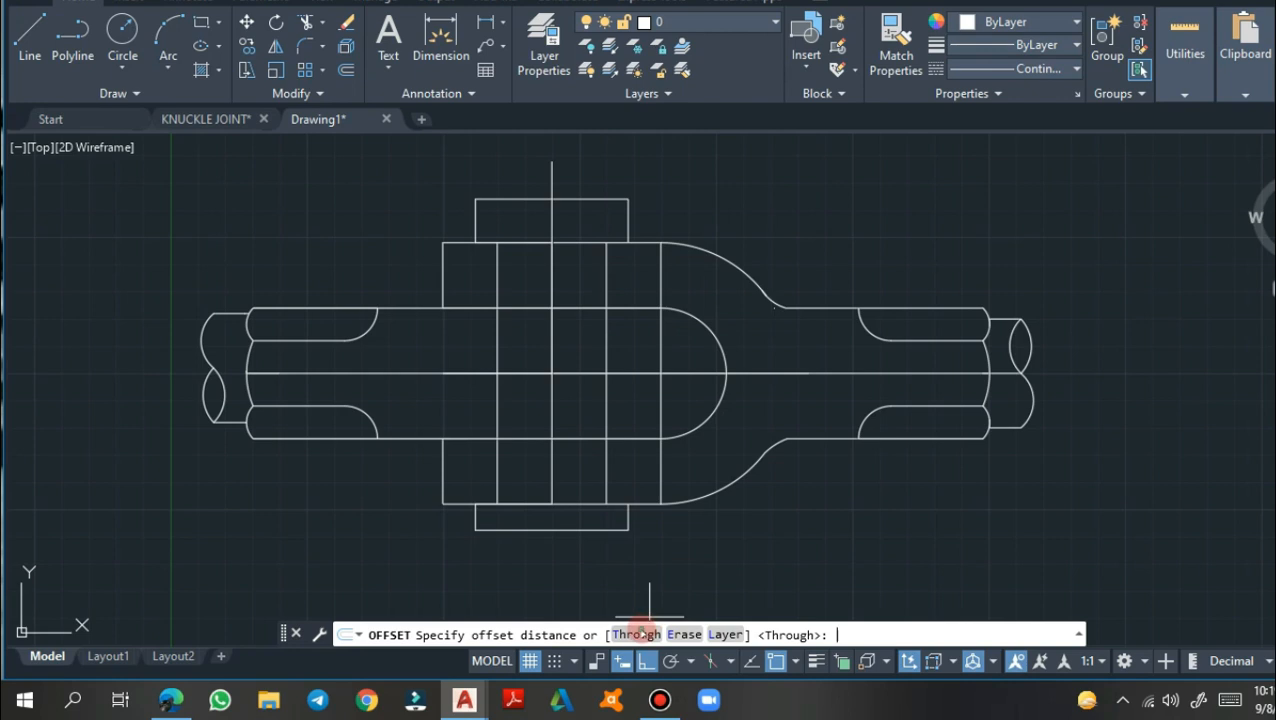
{"action": "left_click", "coordinate": [585, 197]}
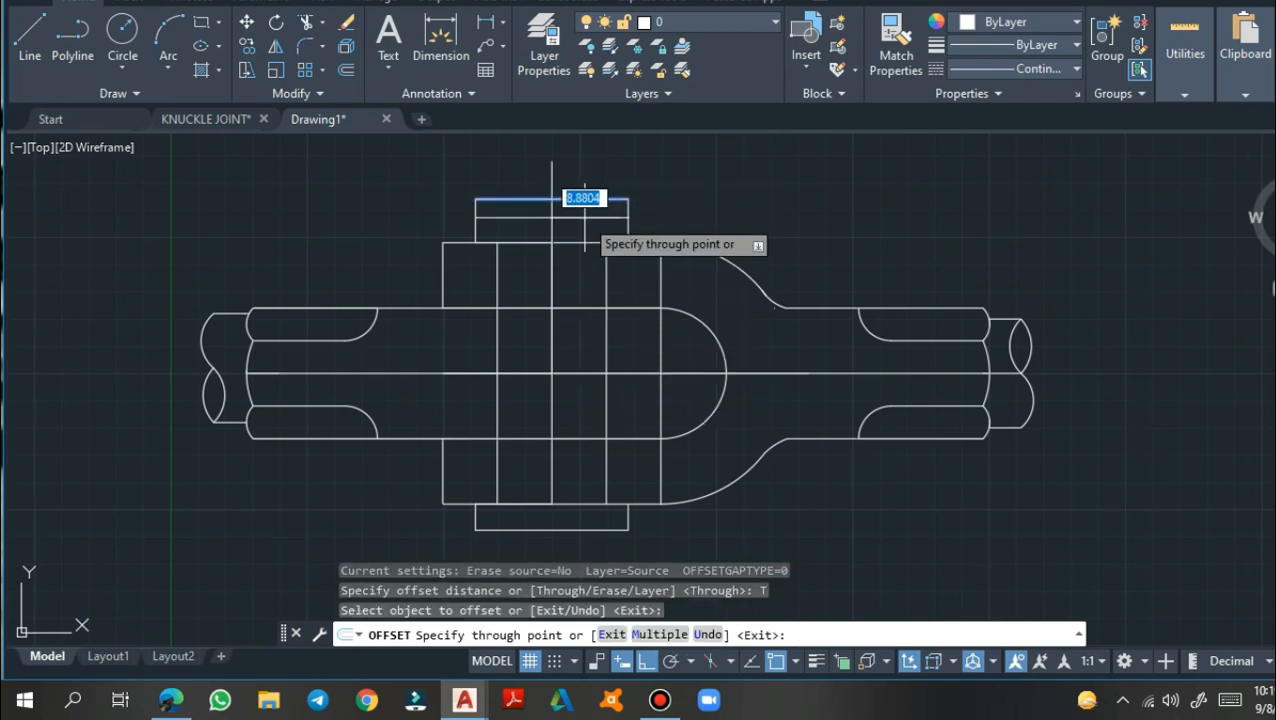
{"action": "type", "text": "6"}
{"action": "key", "text": "Return"}
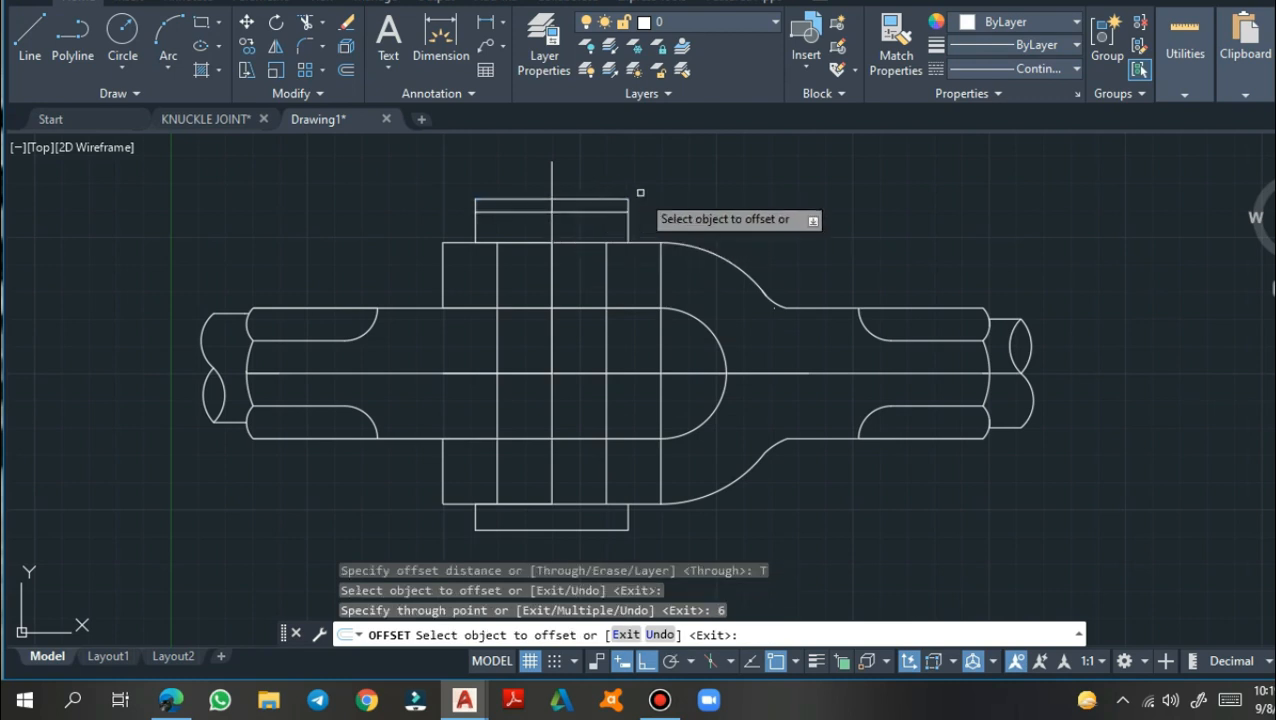
{"action": "key", "text": "Return"}
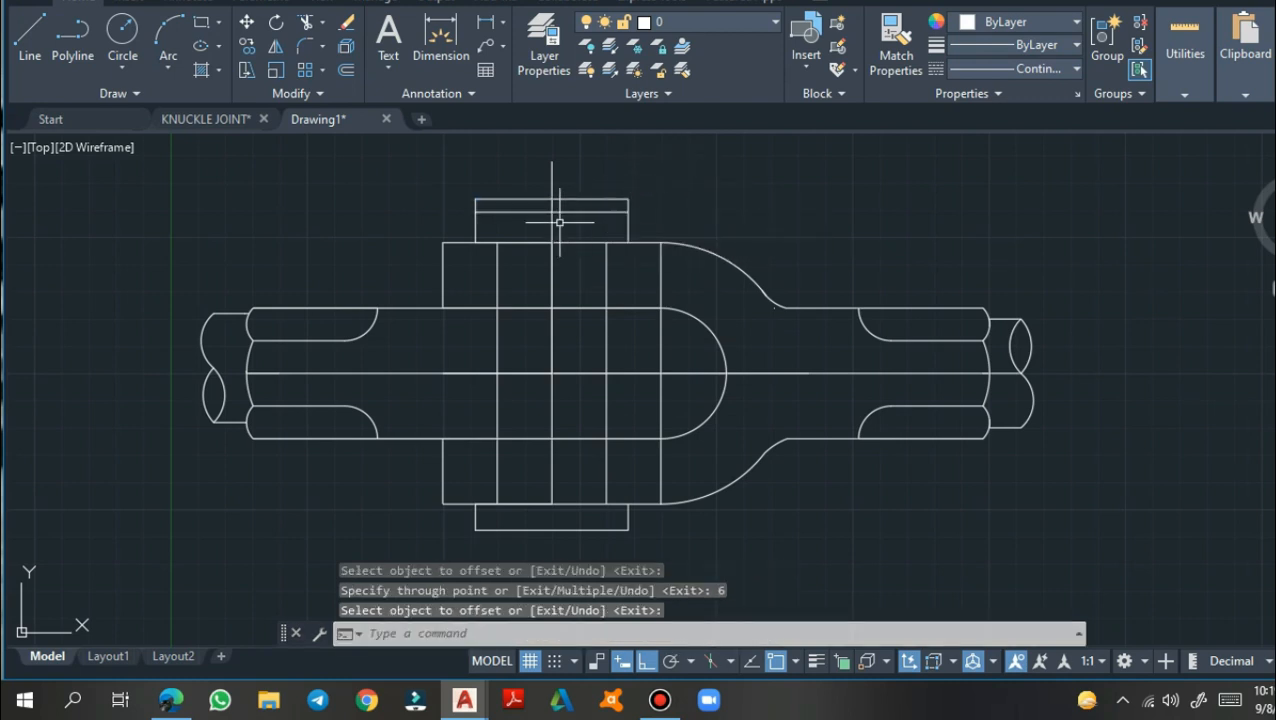
Draw the collar's hole as a centre-diameter circle where the offset line crosses the centre line, matching the reference's radius of 3
{"action": "left_click", "coordinate": [123, 55]}
{"action": "left_click", "coordinate": [123, 66]}
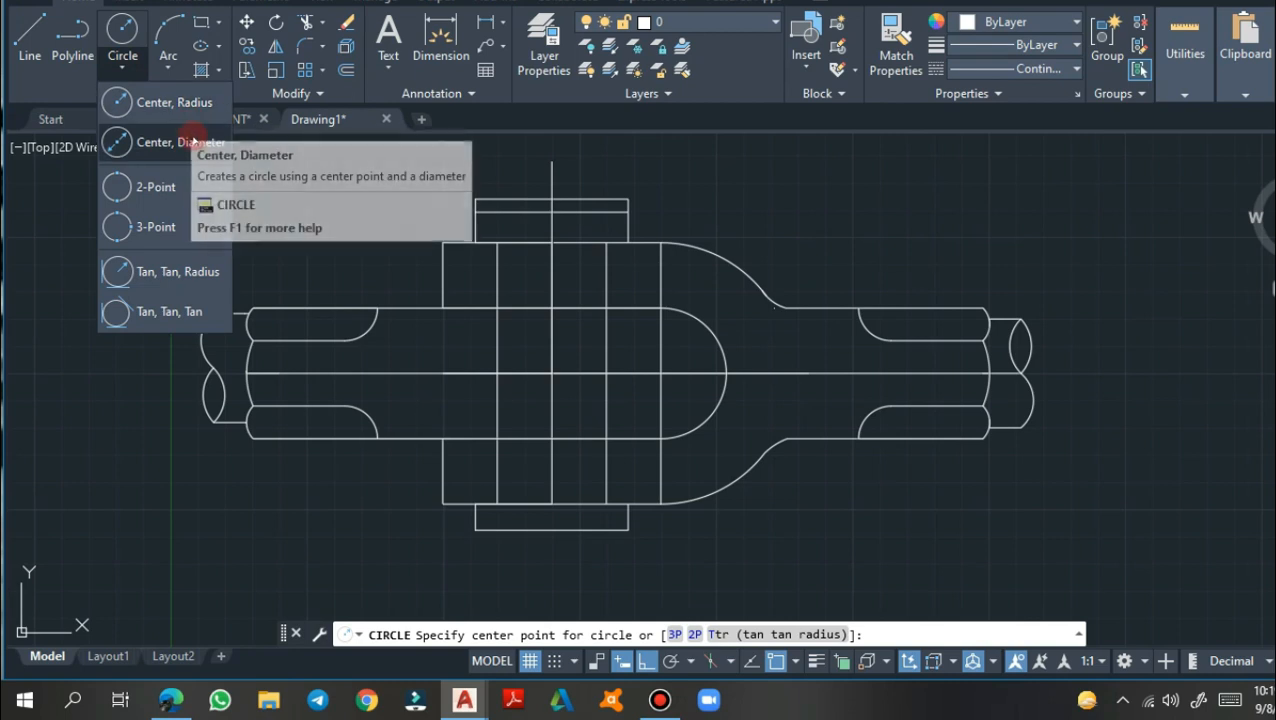
{"action": "left_click", "coordinate": [165, 142]}
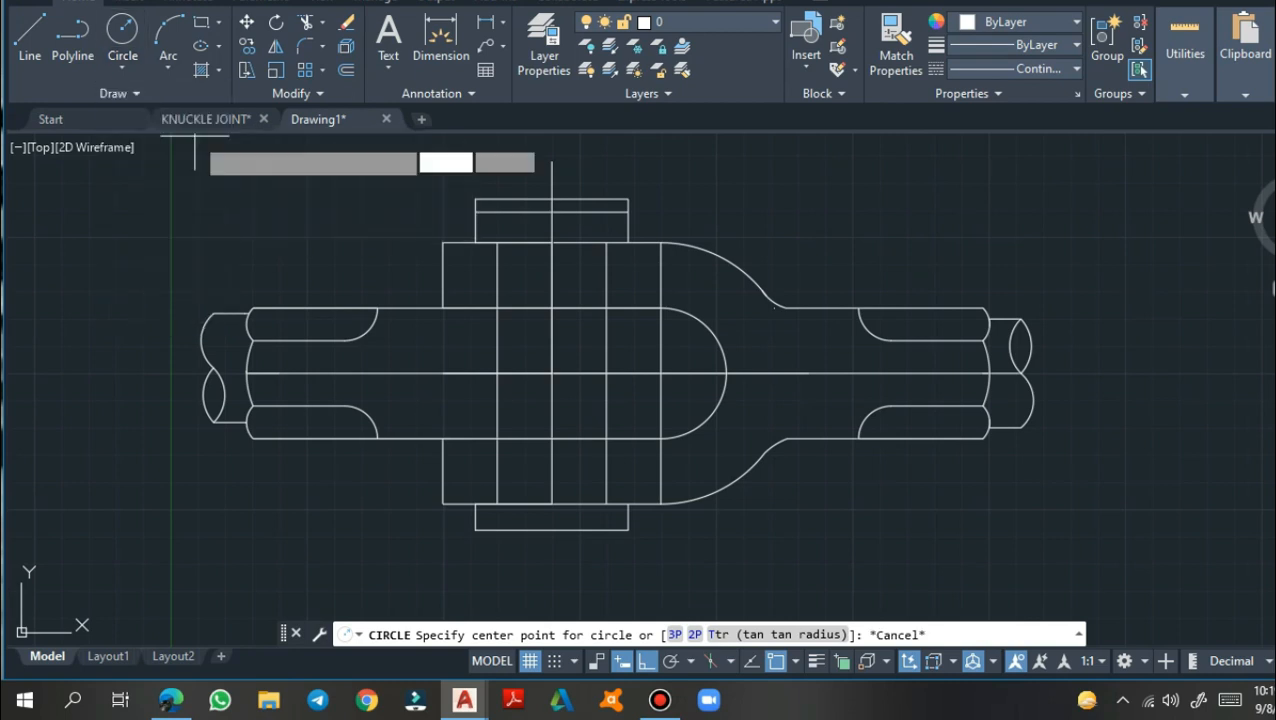
{"action": "left_click", "coordinate": [552, 211]}
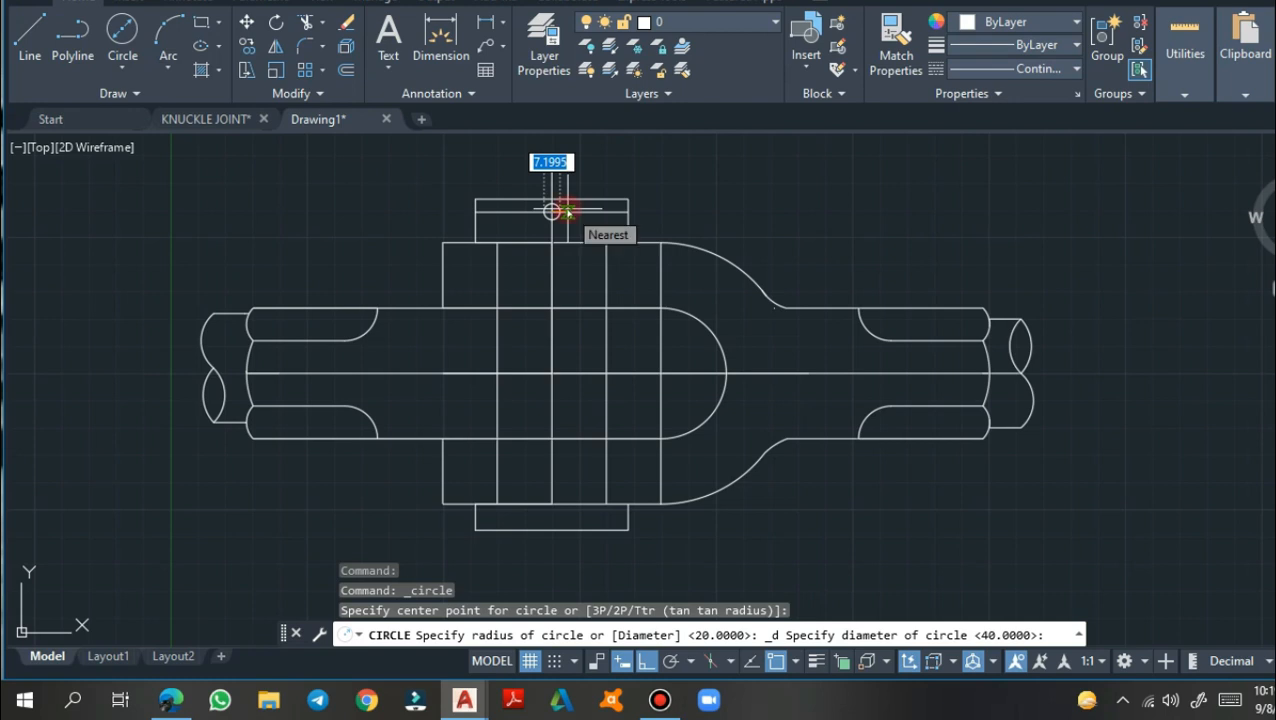
{"action": "key", "text": "Return"}
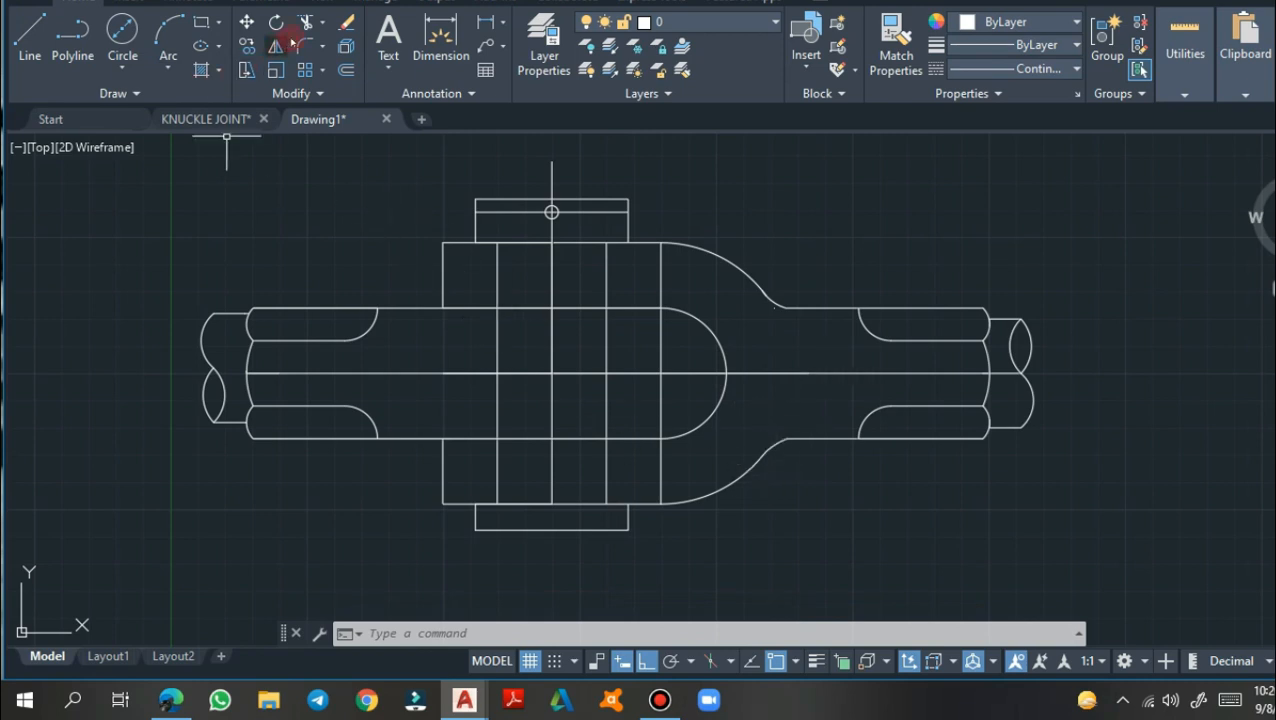
Trim the eye's horizontal edges inside the pin and the vertical line through the fork arms above and below the eye
{"action": "left_click", "coordinate": [309, 21]}
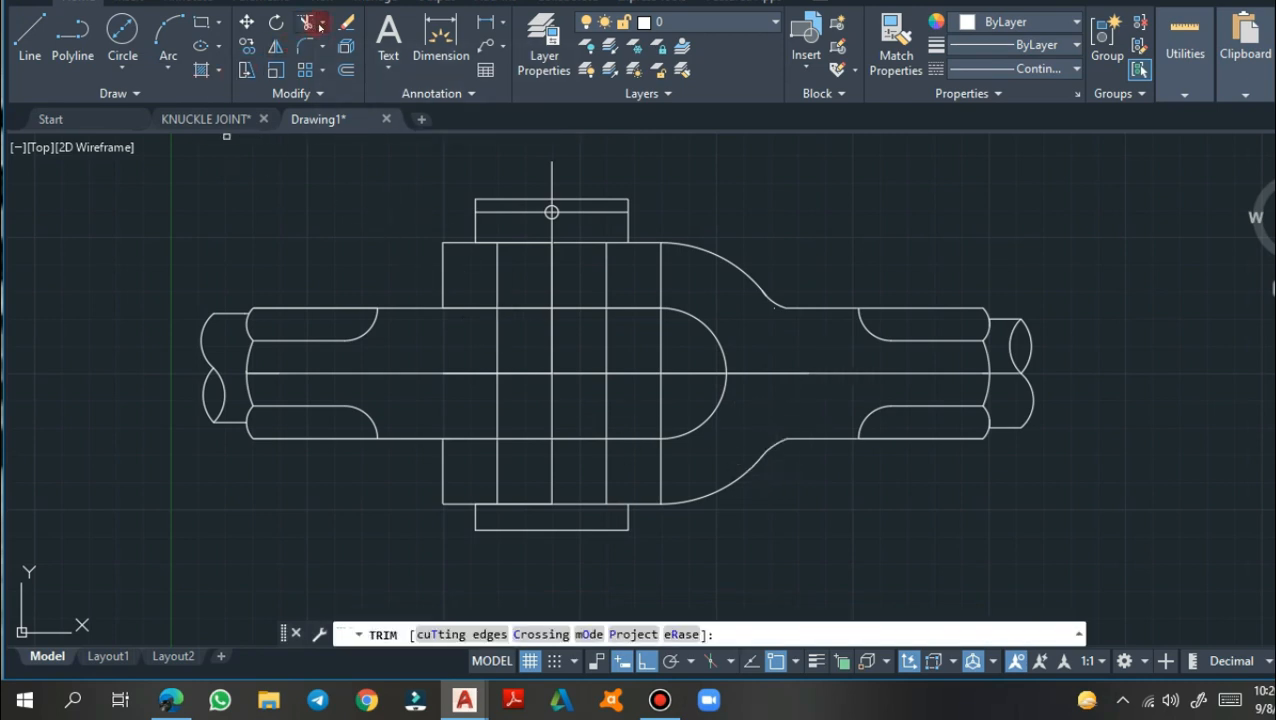
{"action": "left_click", "coordinate": [321, 23]}
{"action": "left_click", "coordinate": [318, 56]}
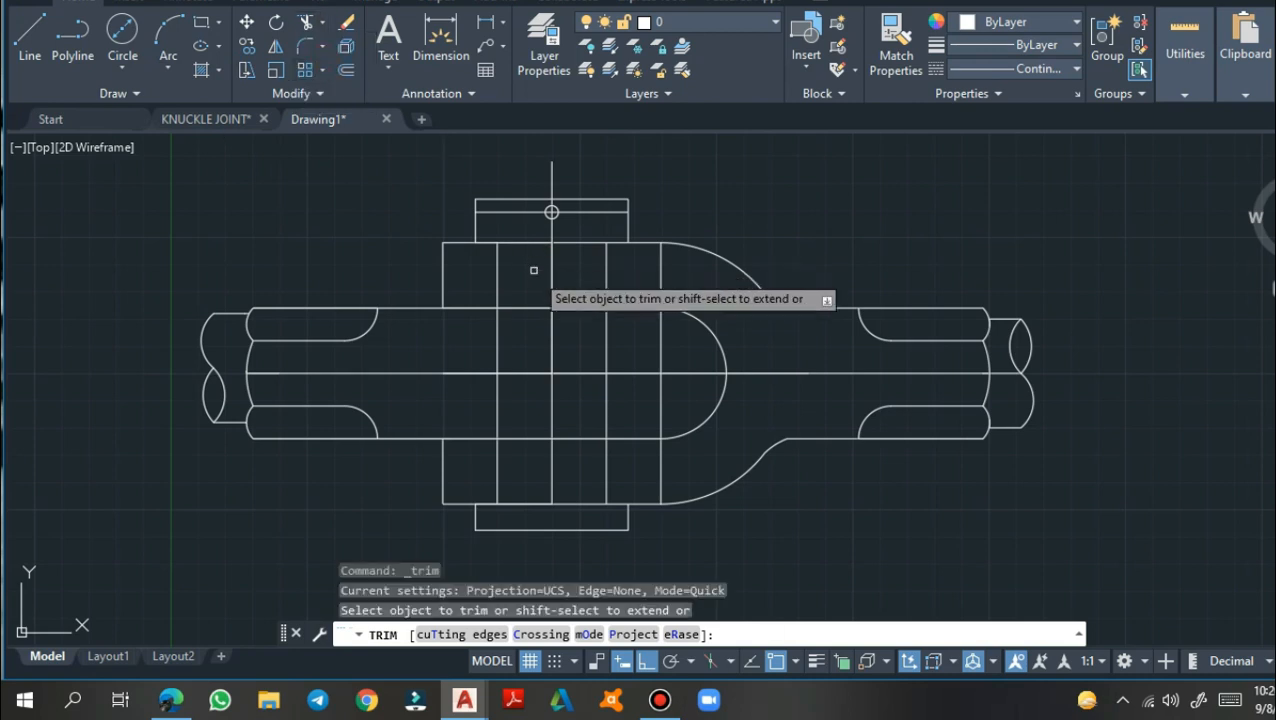
{"action": "left_click", "coordinate": [569, 306]}
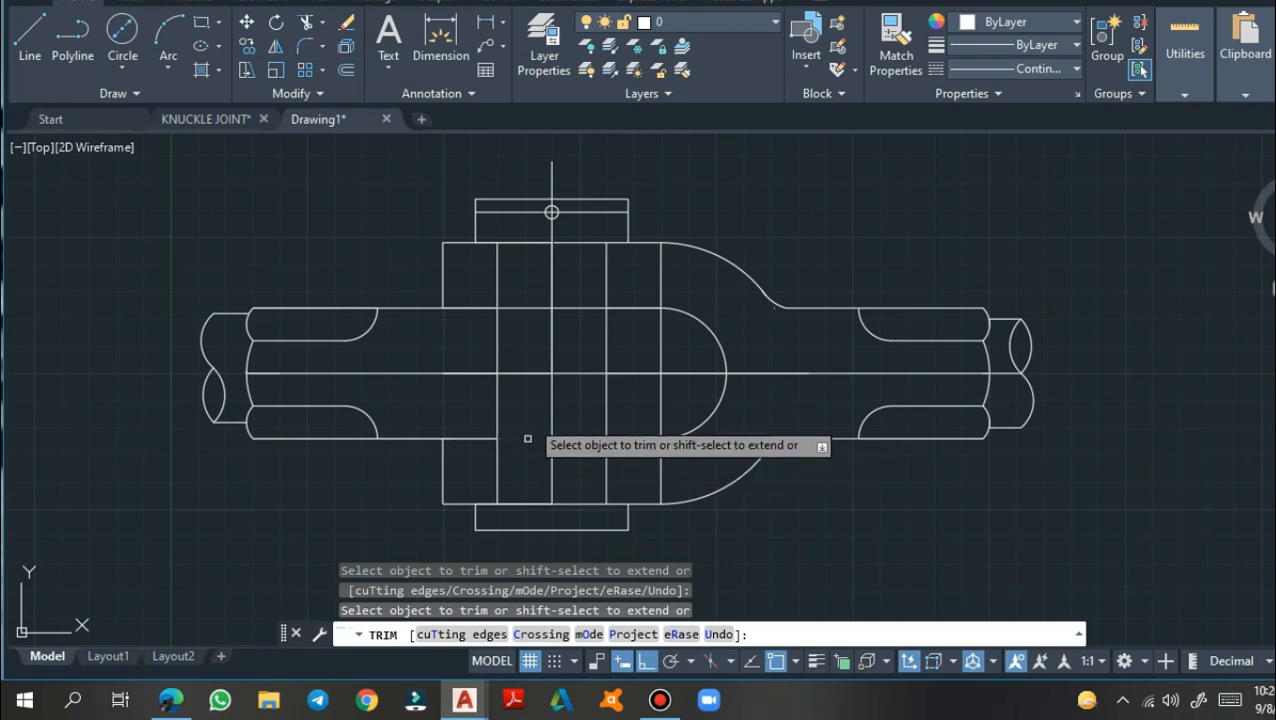
{"action": "left_click", "coordinate": [528, 307]}
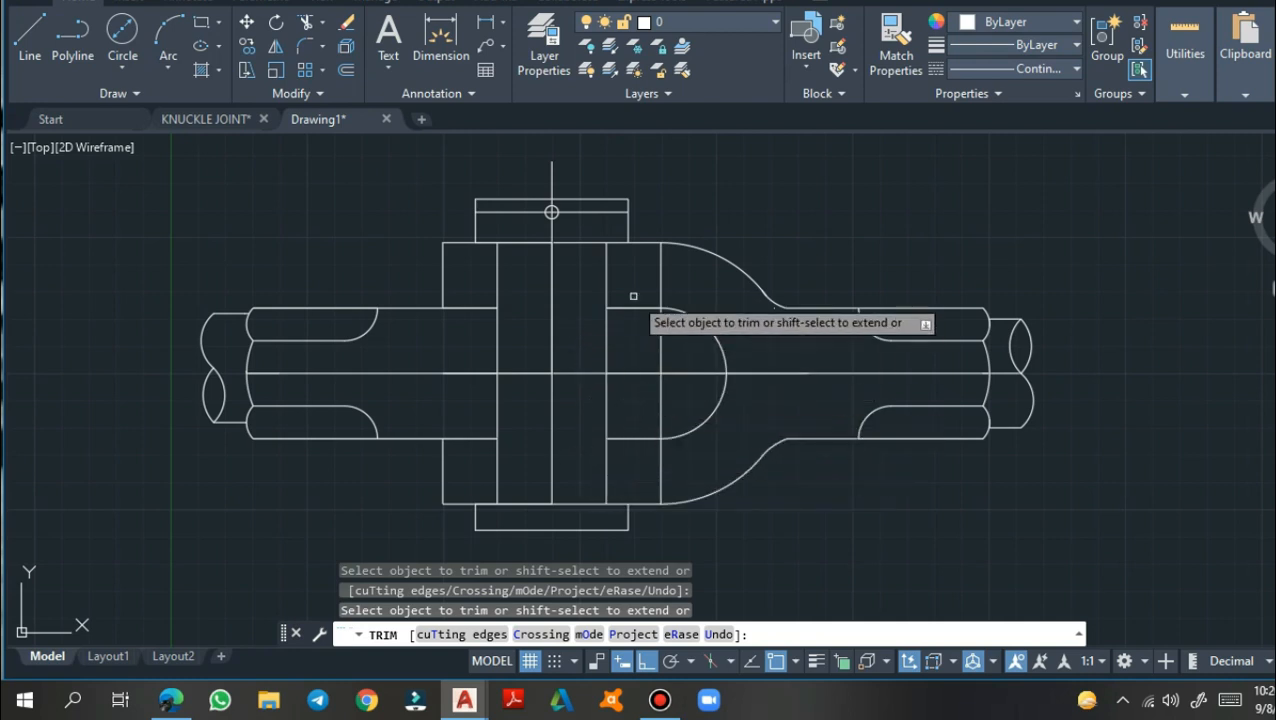
{"action": "left_click", "coordinate": [660, 264]}
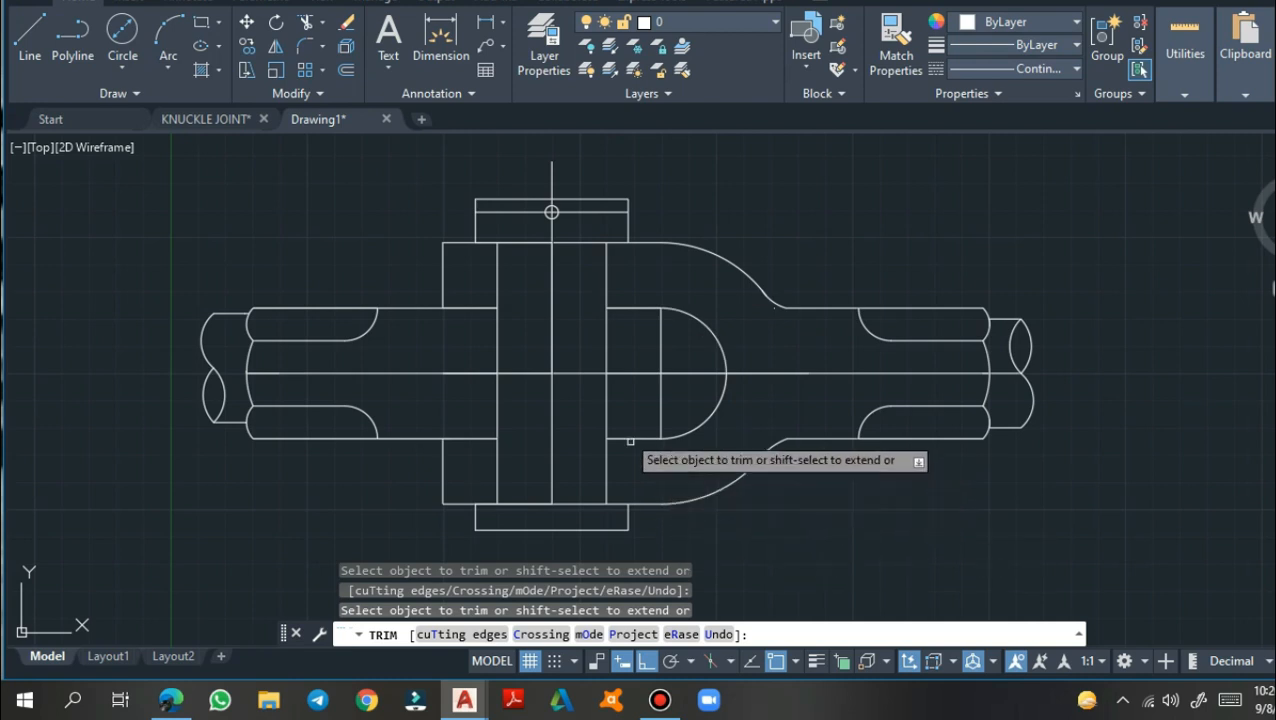
Trim the offset line on both sides of the collar's circle and the centre line's end above the collar
{"action": "left_click", "coordinate": [588, 211]}
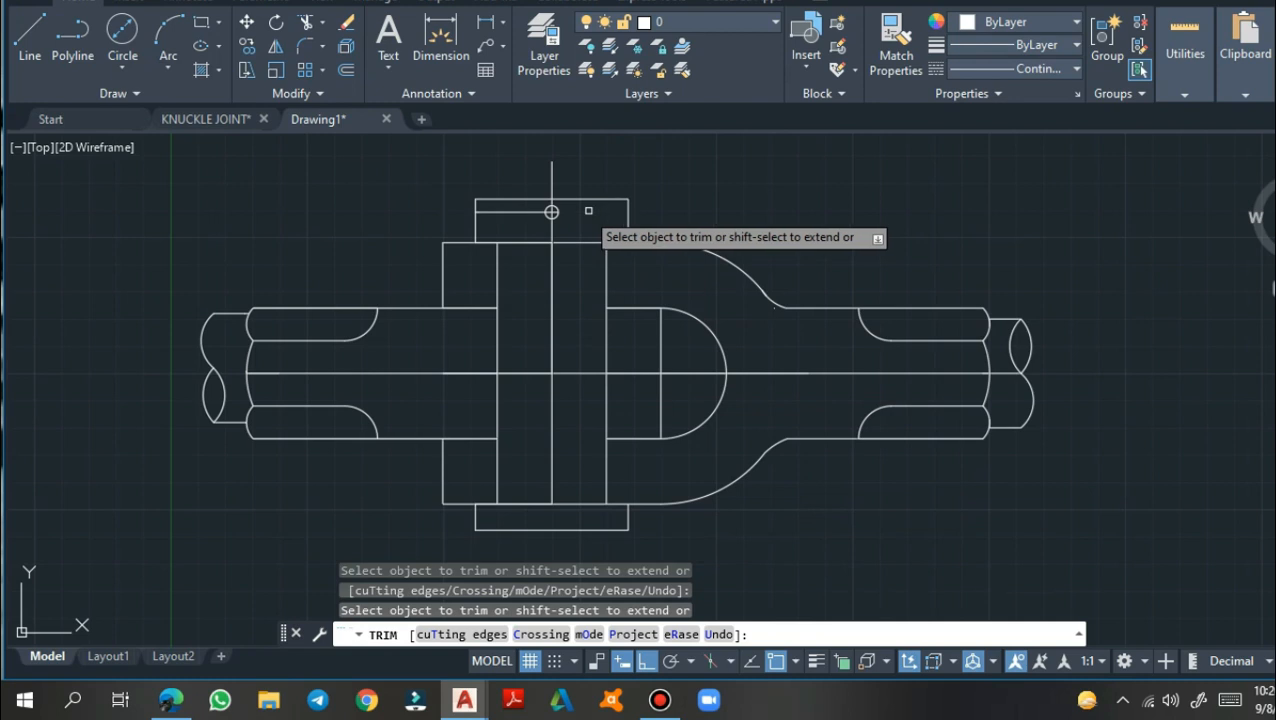
{"action": "left_click", "coordinate": [531, 212]}
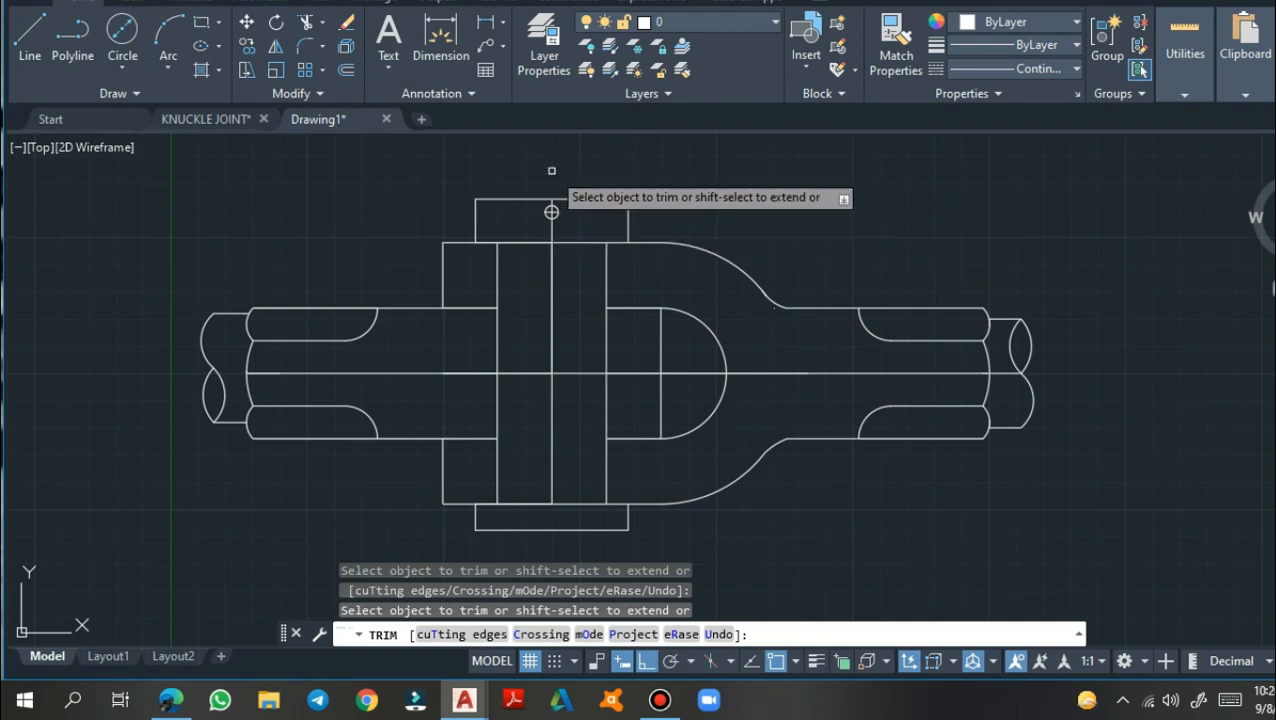
{"action": "key", "text": "Return"}
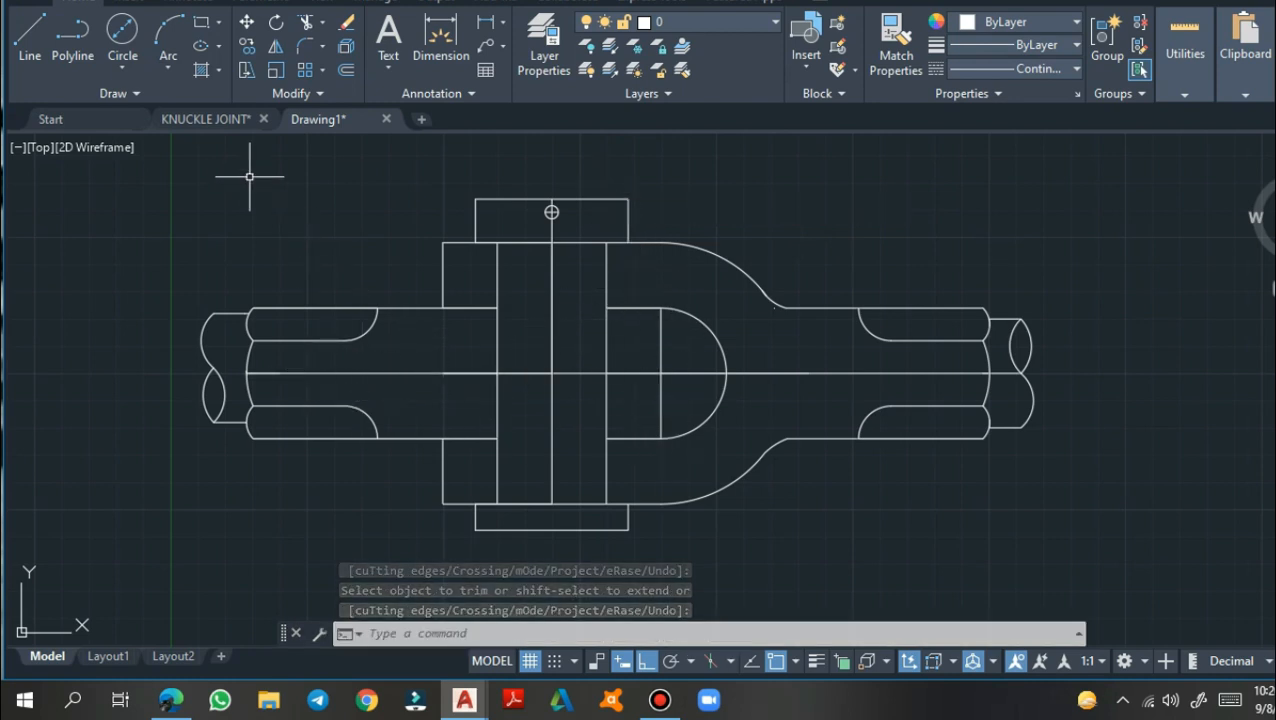
Check the gap at the eye's end in the KNUCKLE JOINT drawing and offset the eye's vertical line by 4 toward the pin in Drawing1
{"action": "left_click", "coordinate": [232, 120]}
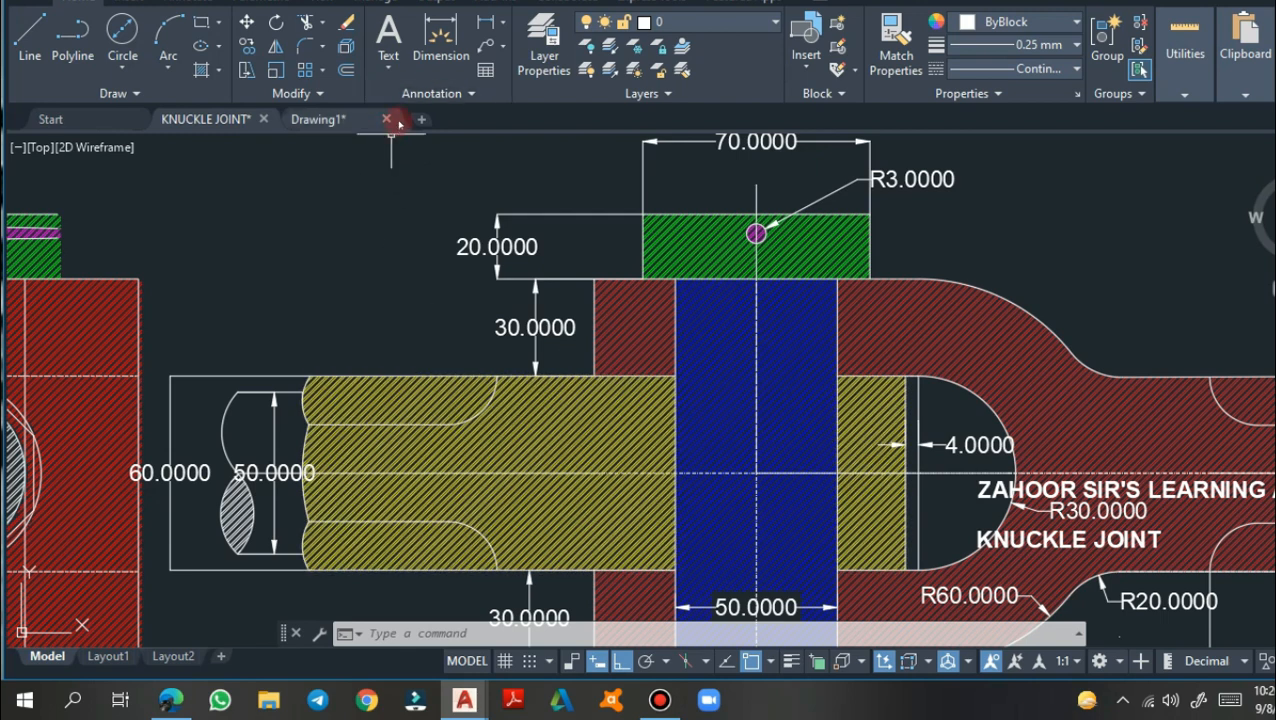
{"action": "left_click", "coordinate": [330, 122]}
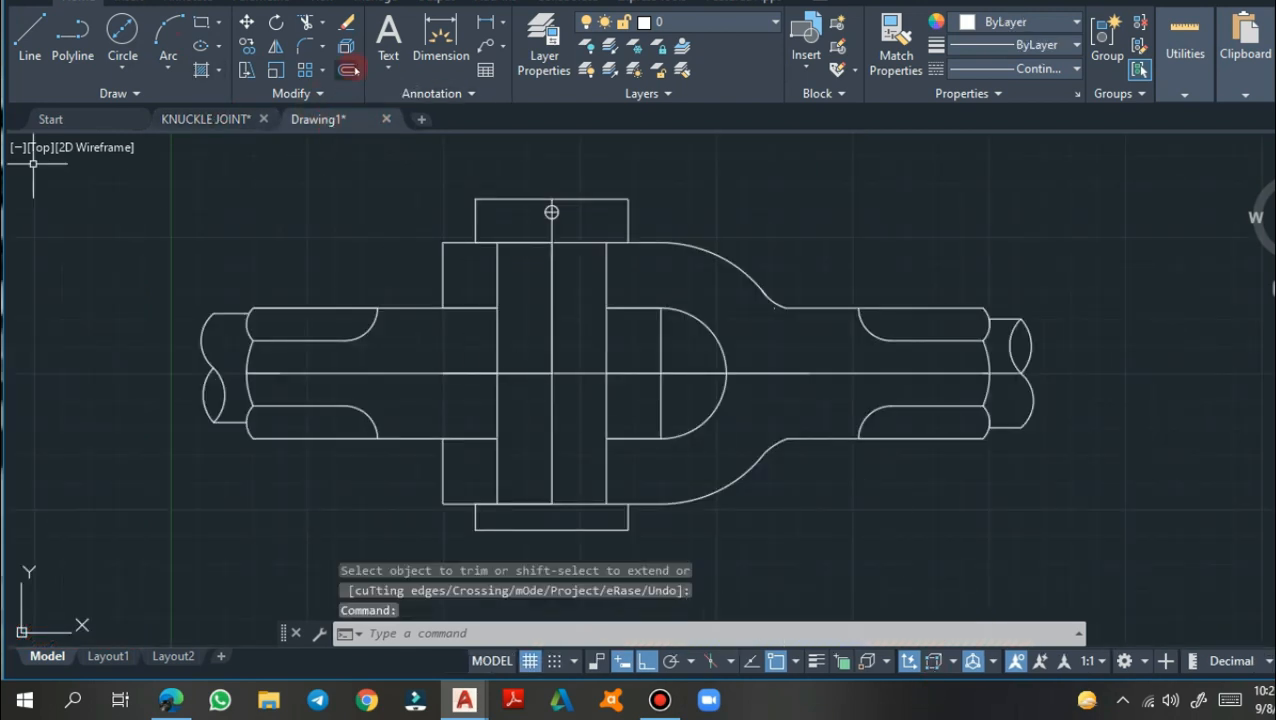
{"action": "left_click", "coordinate": [349, 69]}
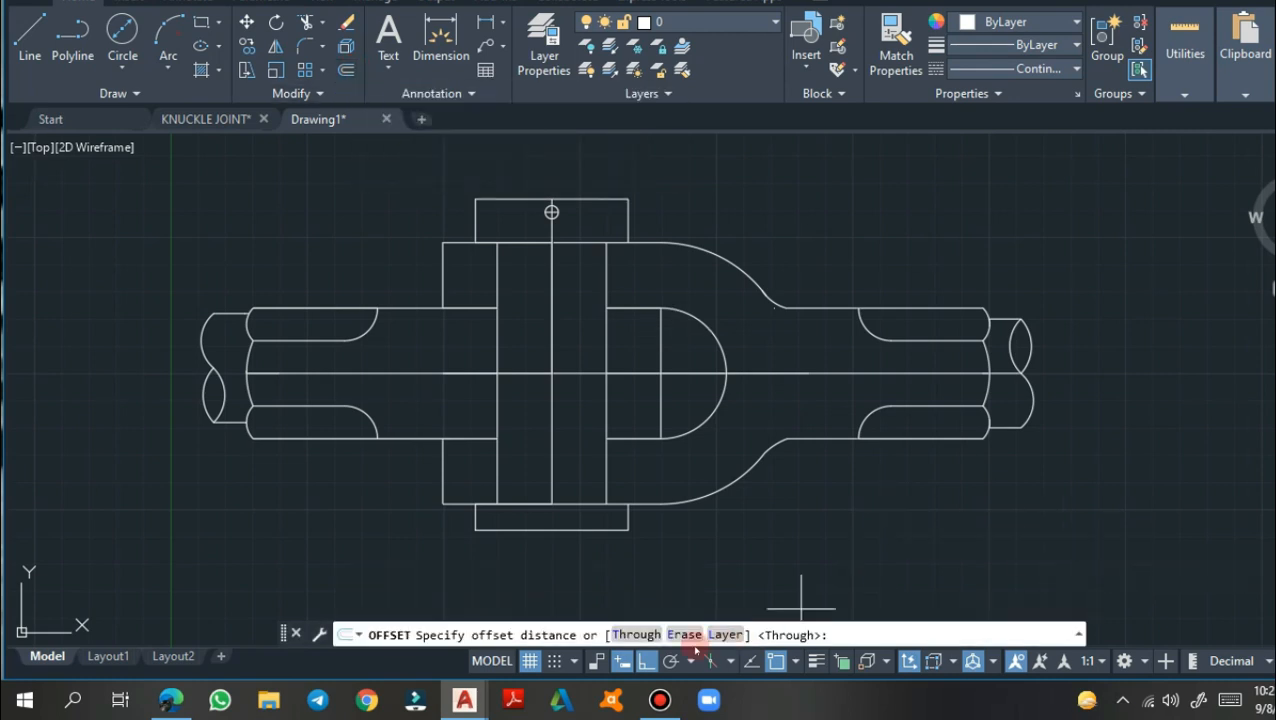
{"action": "left_click", "coordinate": [651, 634]}
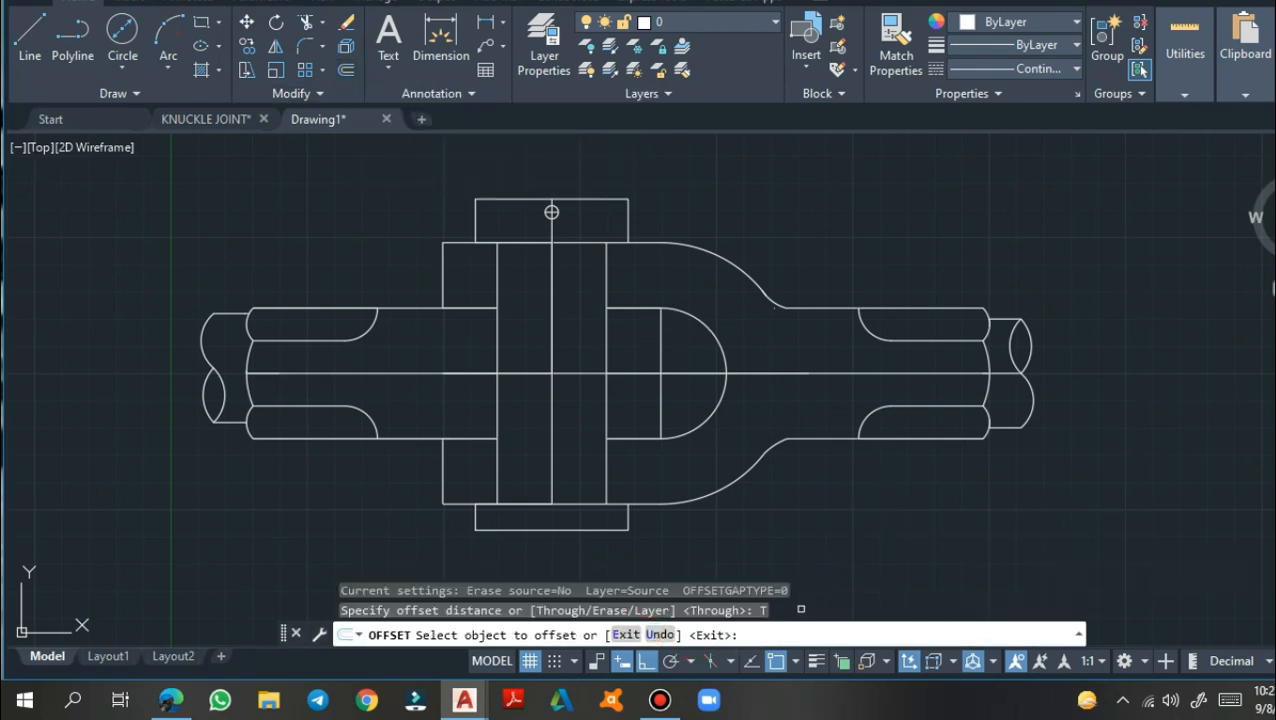
{"action": "left_click", "coordinate": [660, 371]}
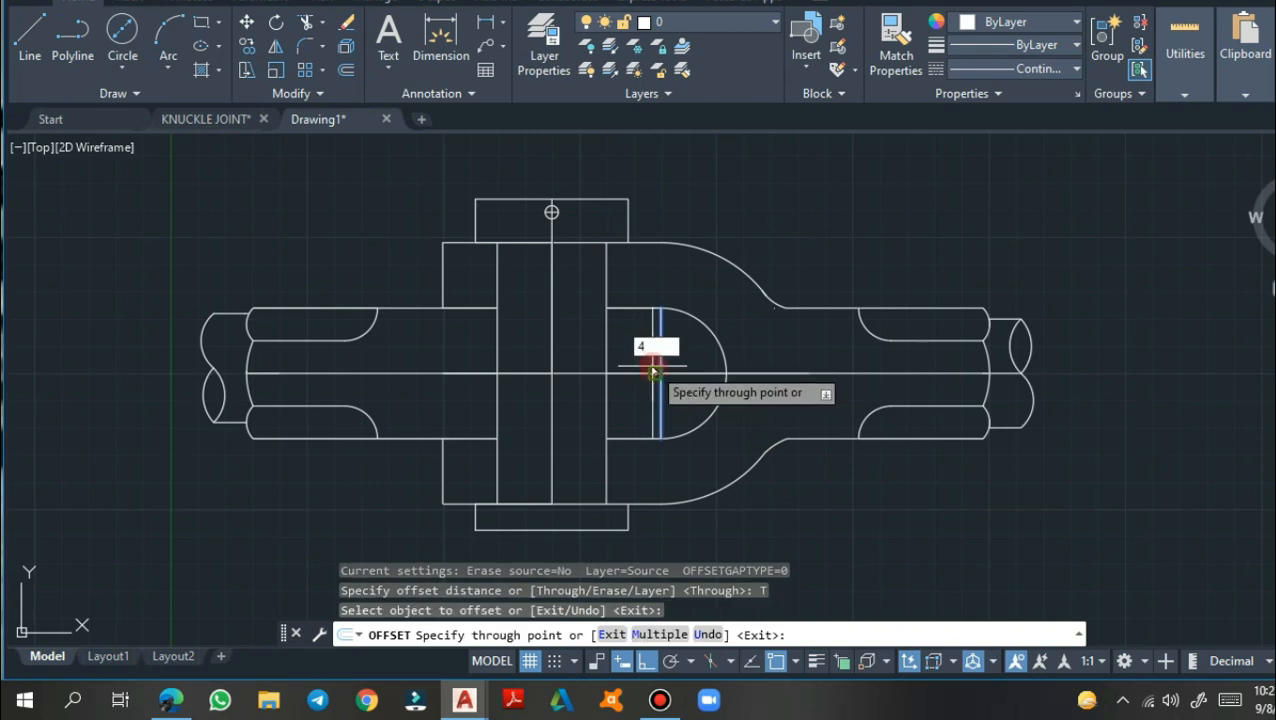
{"action": "key", "text": "Return"}
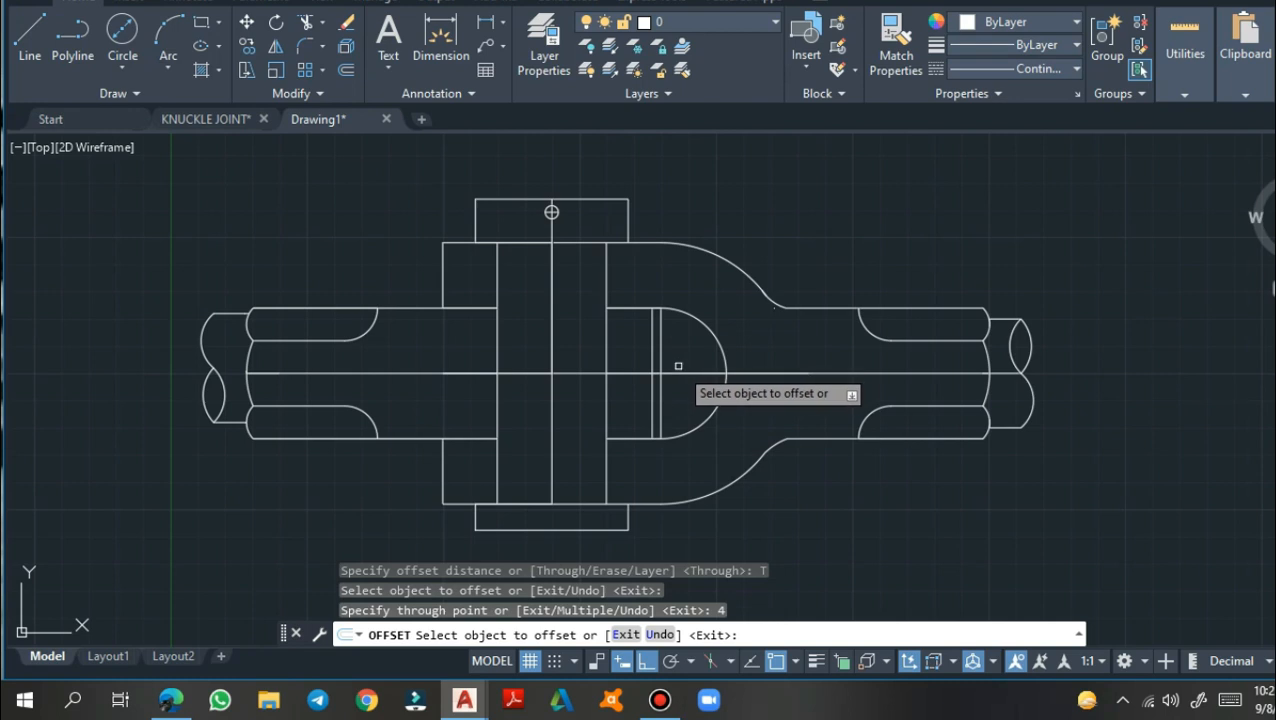
{"action": "key", "text": "Return"}
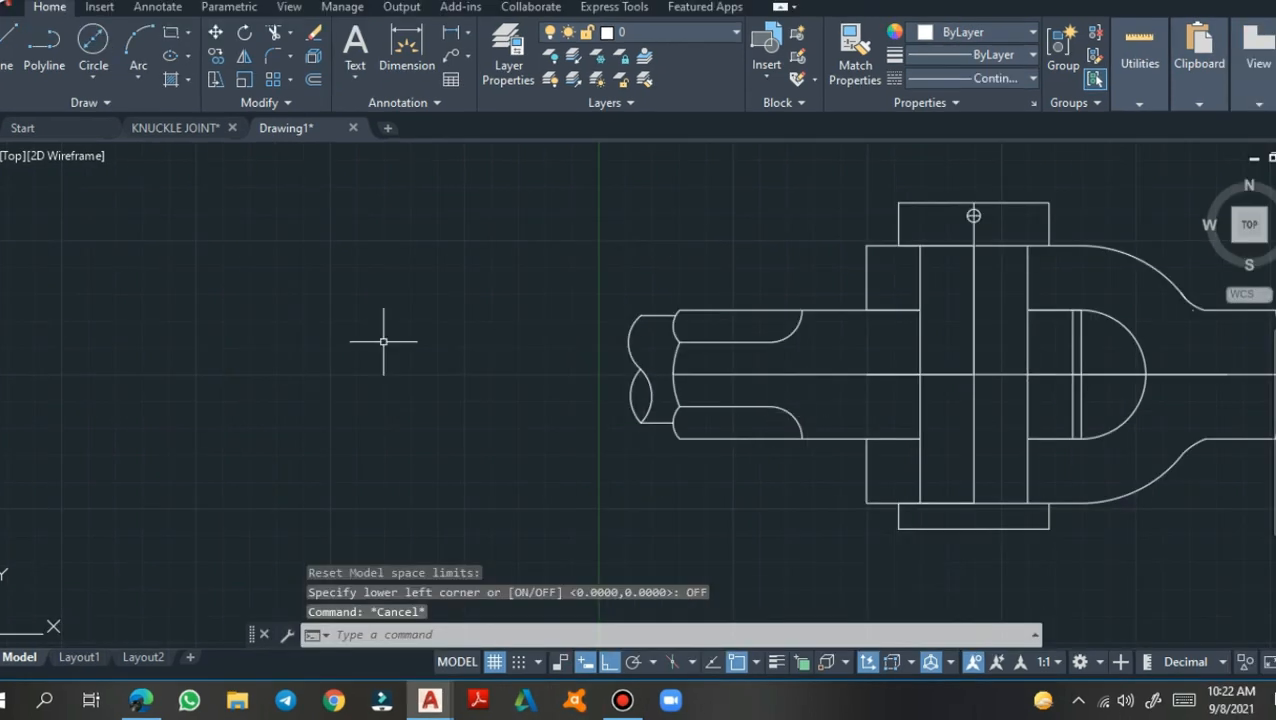
Draw the side view's horizontal centre line leftward from the rod's end and a vertical centre line about 184 long across it
{"action": "left_click", "coordinate": [5, 62]}
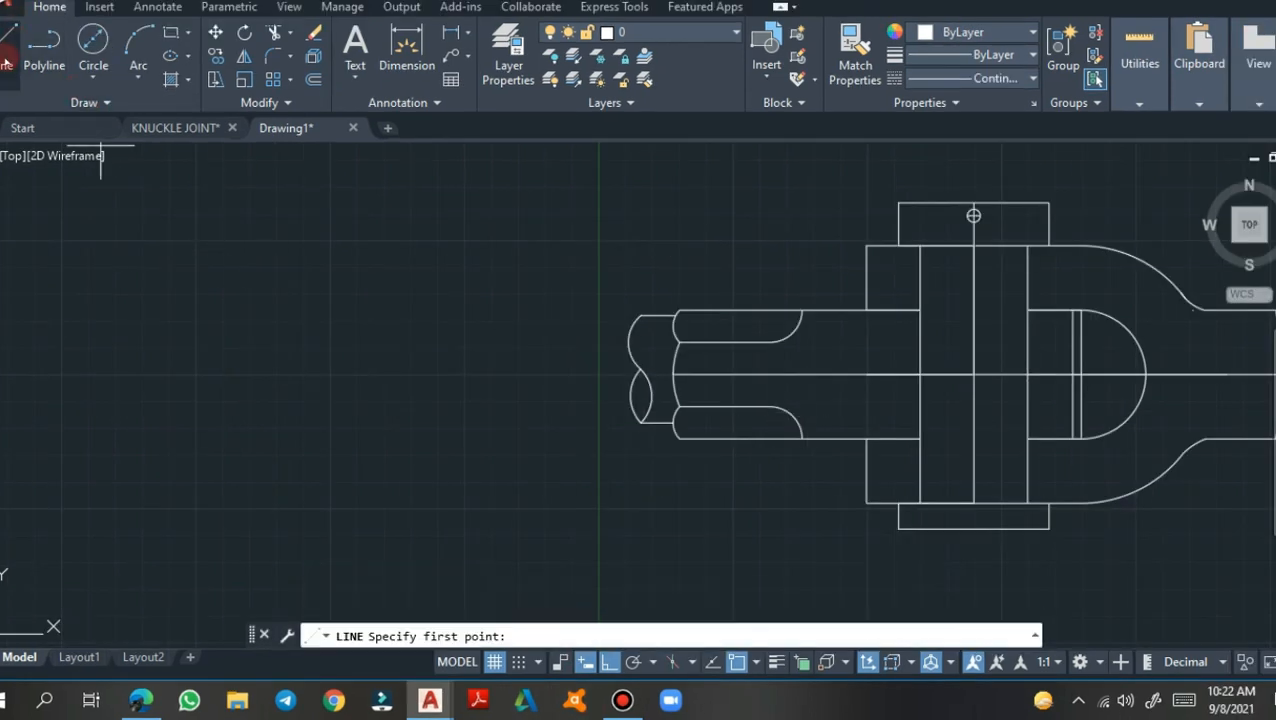
{"action": "left_click", "coordinate": [673, 374]}
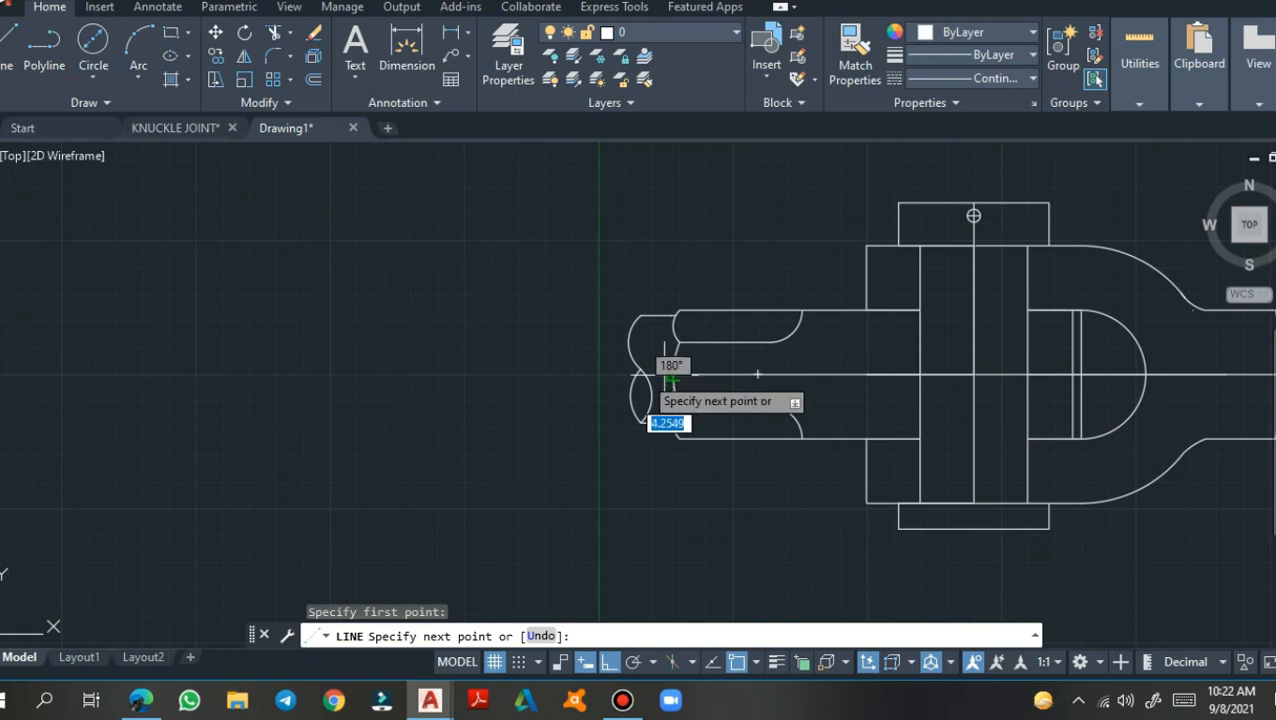
{"action": "left_click", "coordinate": [245, 363]}
{"action": "key", "text": "Return"}
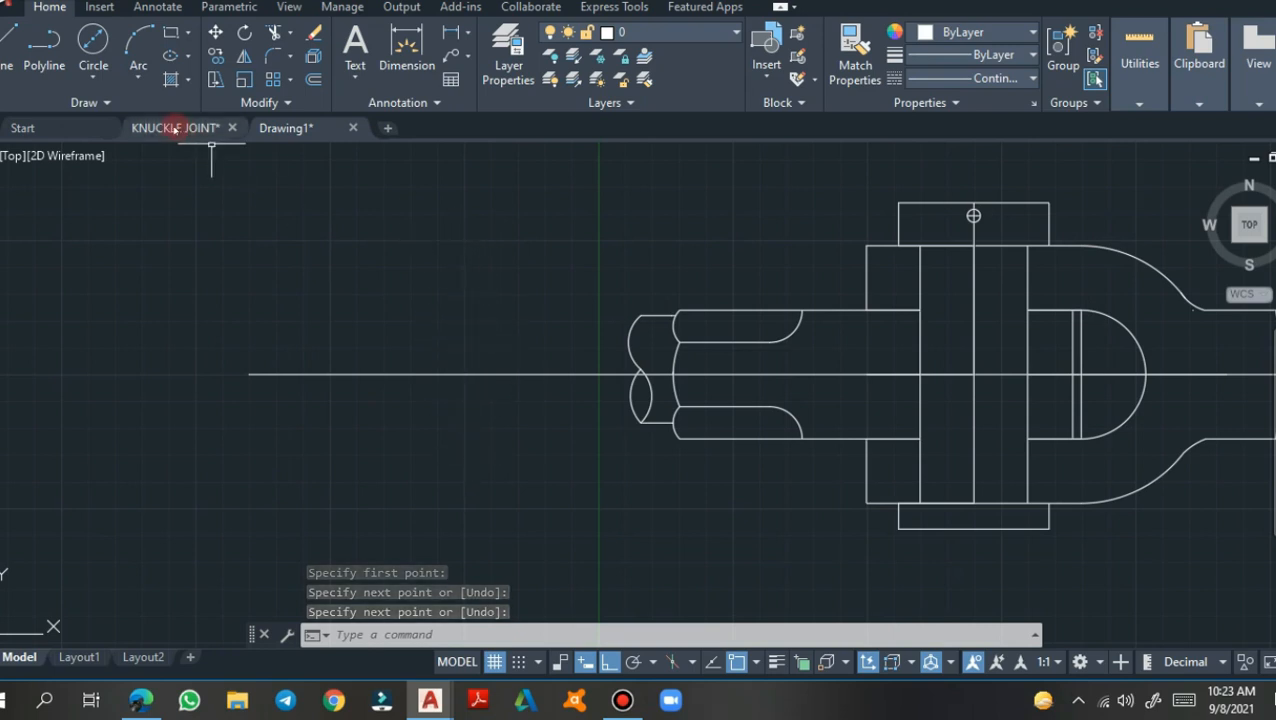
{"action": "left_click", "coordinate": [6, 48]}
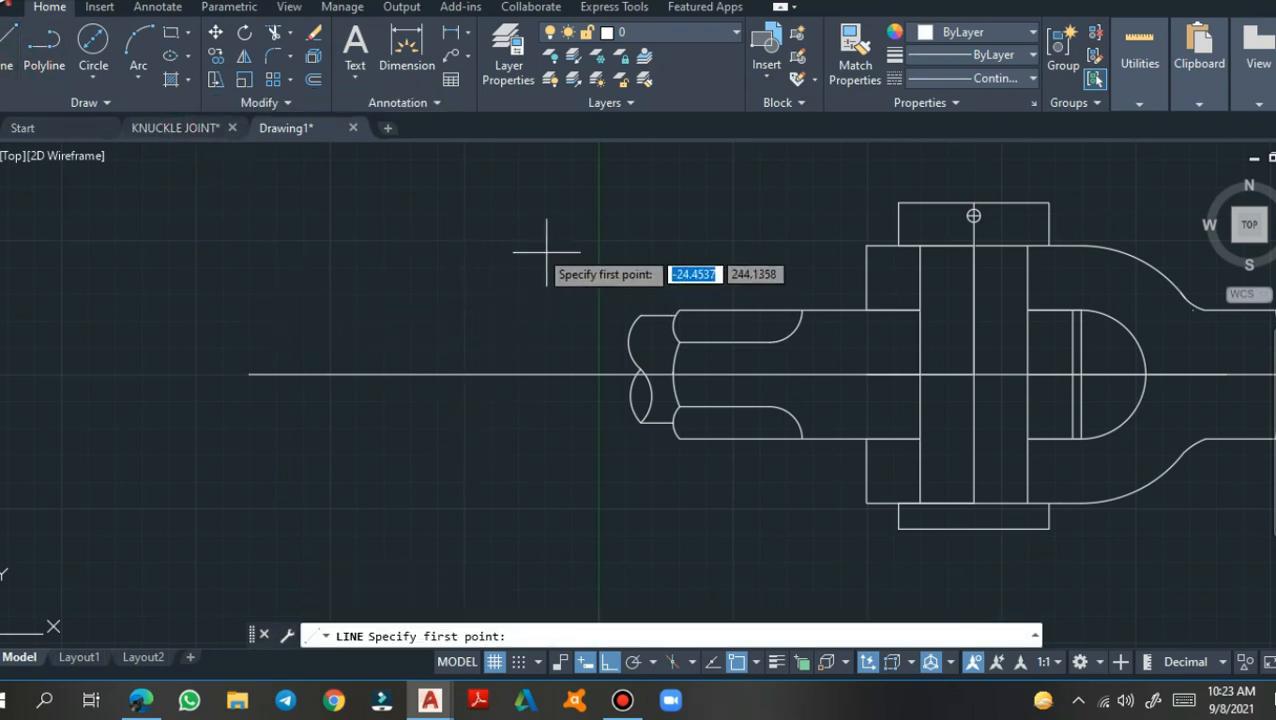
{"action": "left_click", "coordinate": [461, 193]}
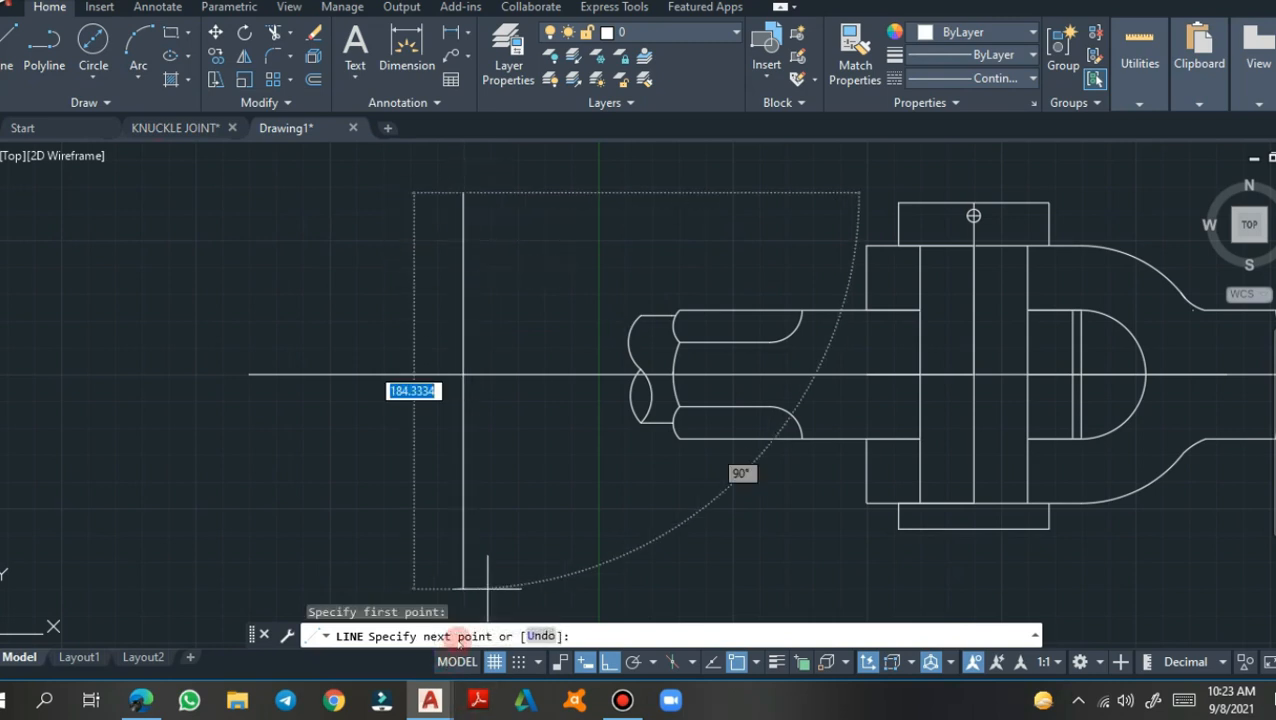
{"action": "left_click", "coordinate": [464, 589]}
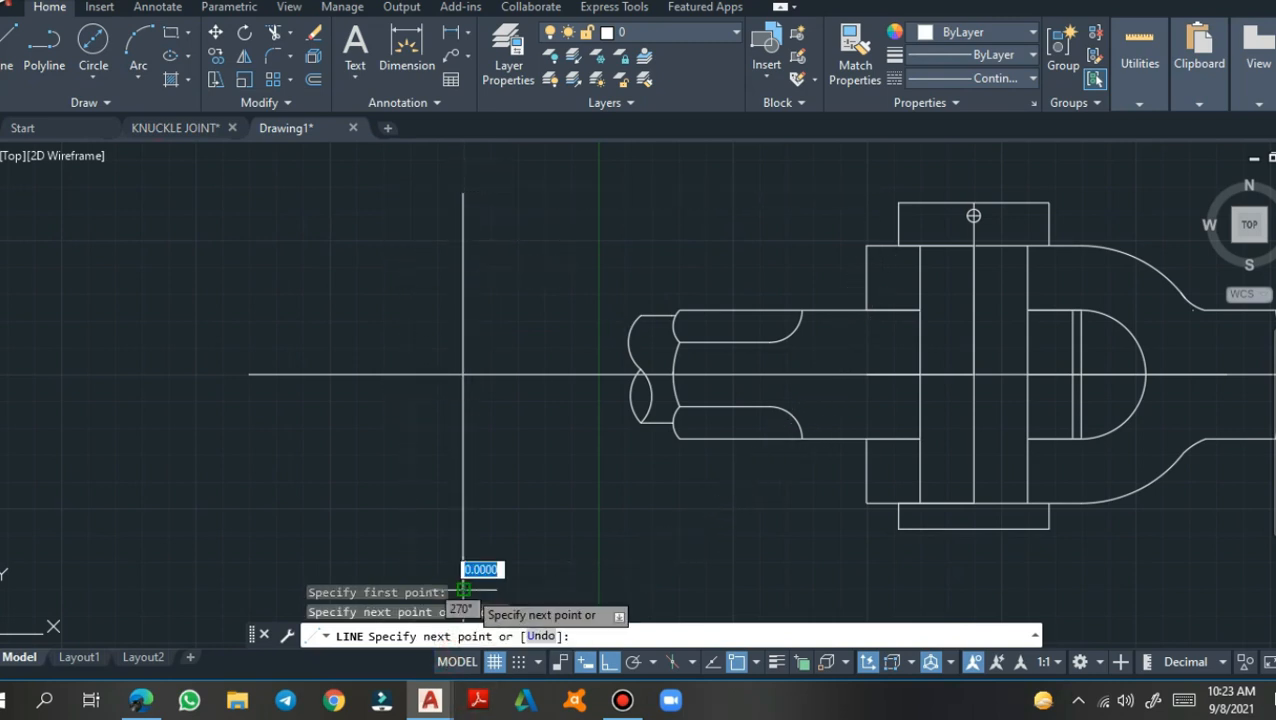
{"action": "key", "text": "Return"}
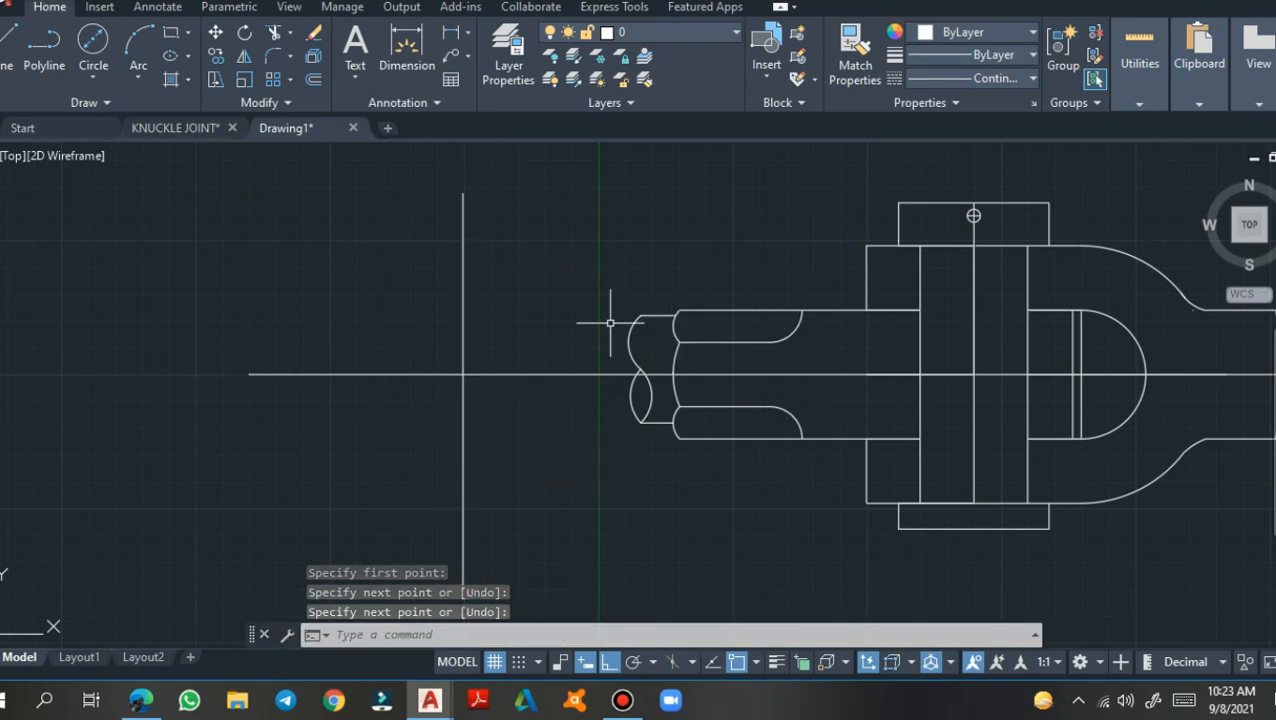
Examine the side view in the KNUCKLE JOINT drawing and project the fork's upper edge leftward past the vertical centre line in Drawing1
{"action": "left_click", "coordinate": [212, 130]}
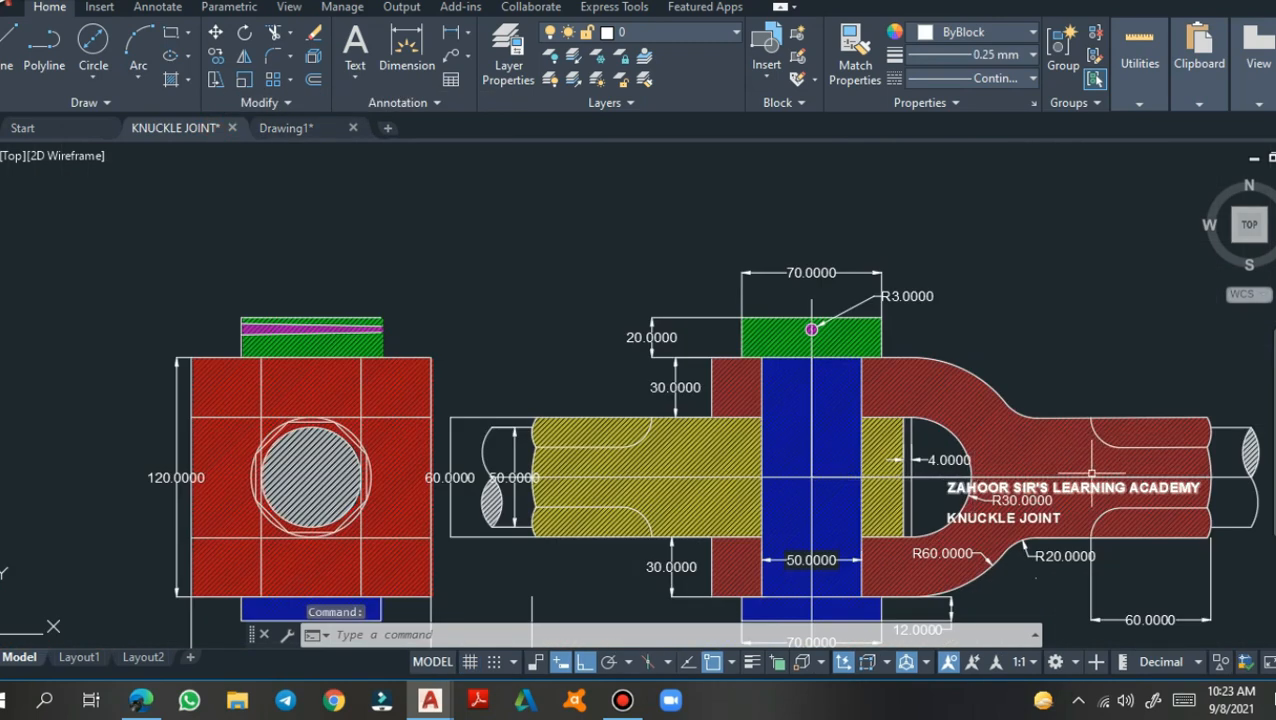
{"action": "scroll", "coordinate": [1090, 474], "scroll_direction": "down", "scroll_amount": 4}
{"action": "scroll", "coordinate": [1090, 470], "scroll_direction": "up", "scroll_amount": 4}
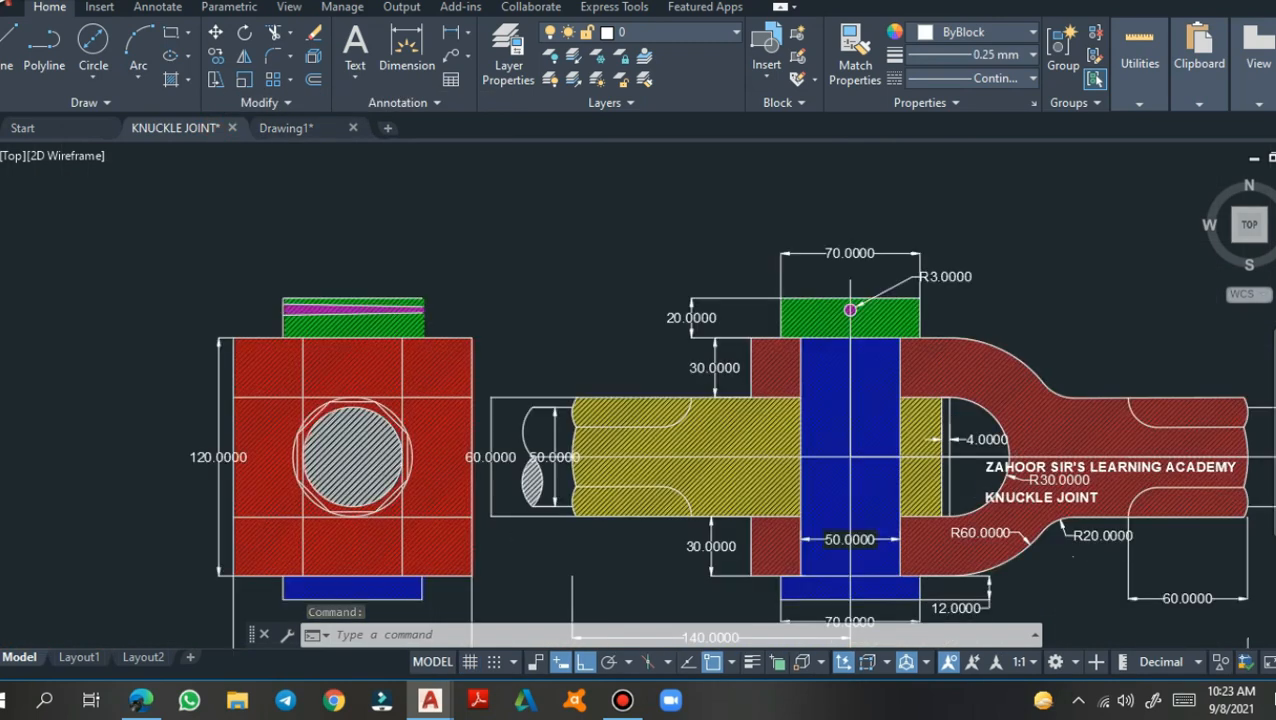
{"action": "scroll", "coordinate": [1035, 488], "scroll_direction": "up", "scroll_amount": 2}
{"action": "scroll", "coordinate": [1035, 488], "scroll_direction": "down", "scroll_amount": 2}
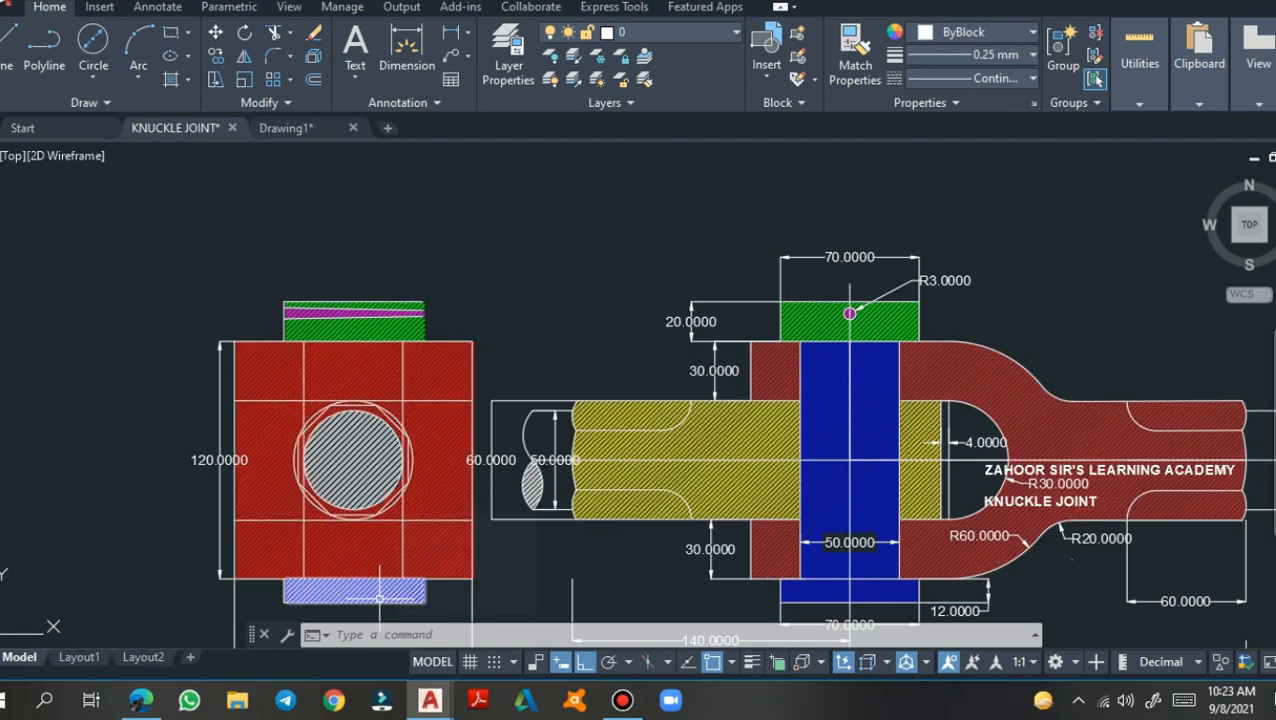
{"action": "mouse_move", "coordinate": [379, 598]}
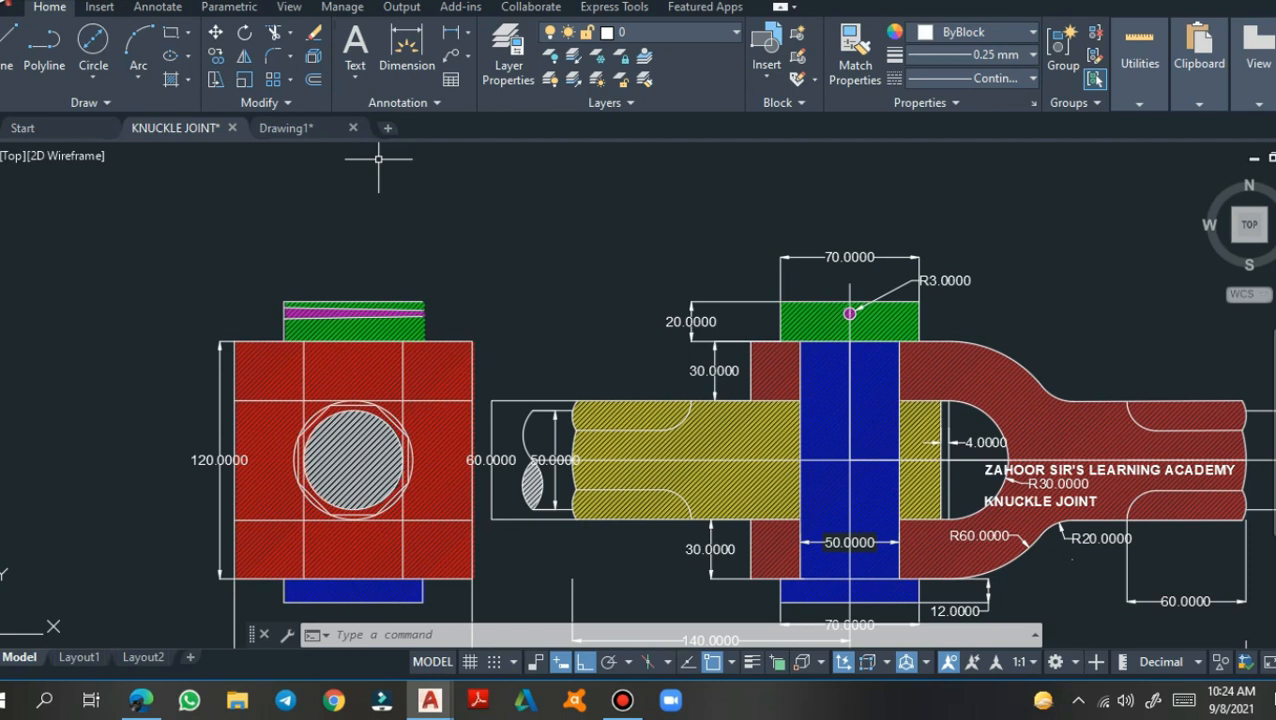
{"action": "left_click", "coordinate": [292, 128]}
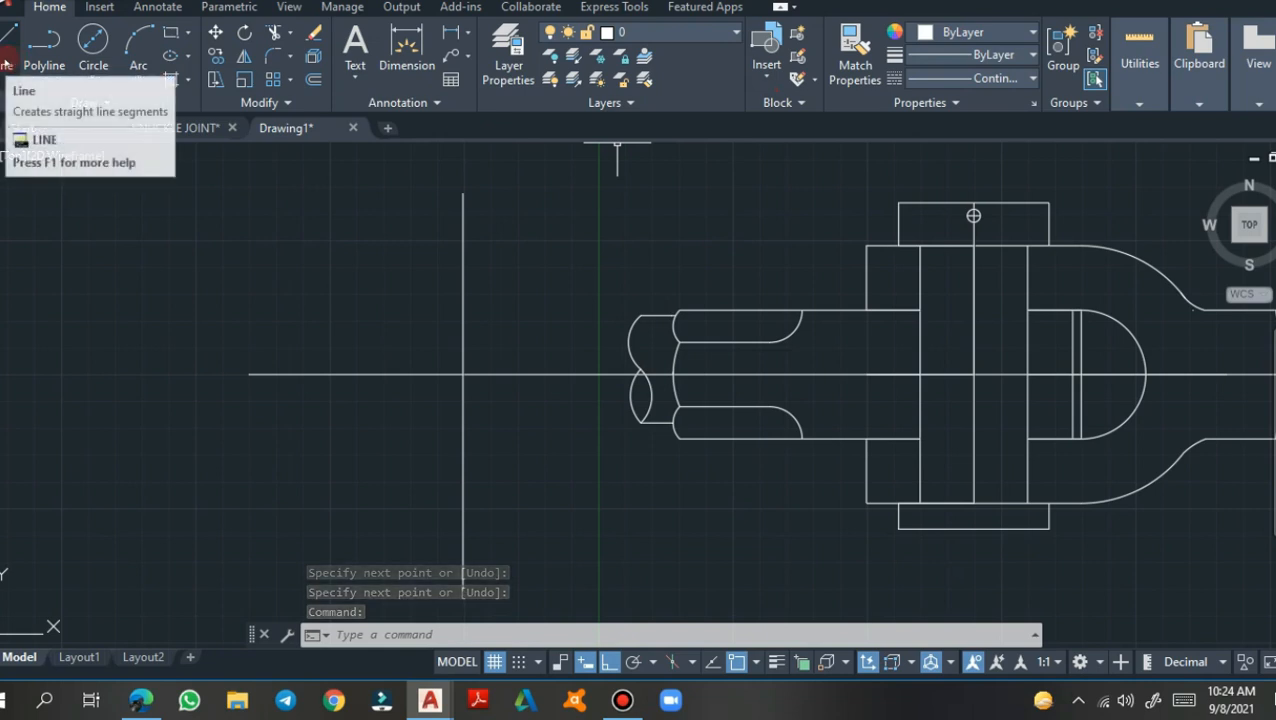
{"action": "left_click", "coordinate": [6, 62]}
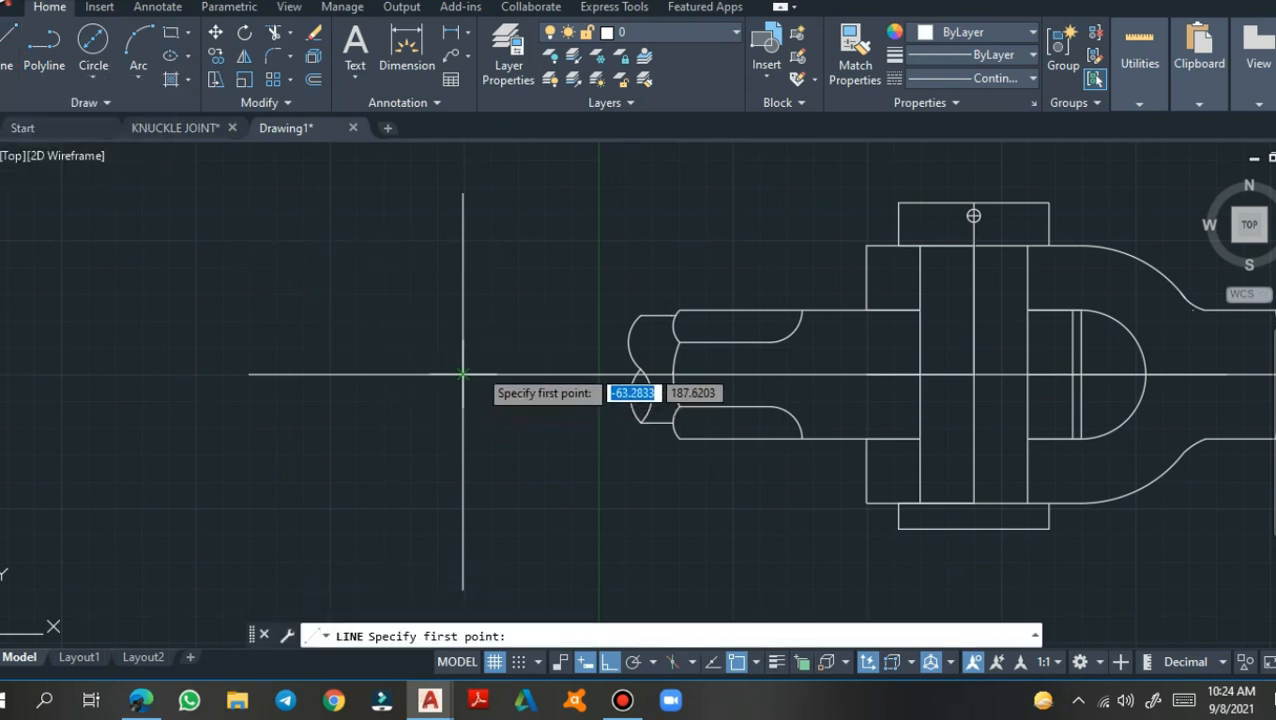
{"action": "left_click", "coordinate": [866, 245]}
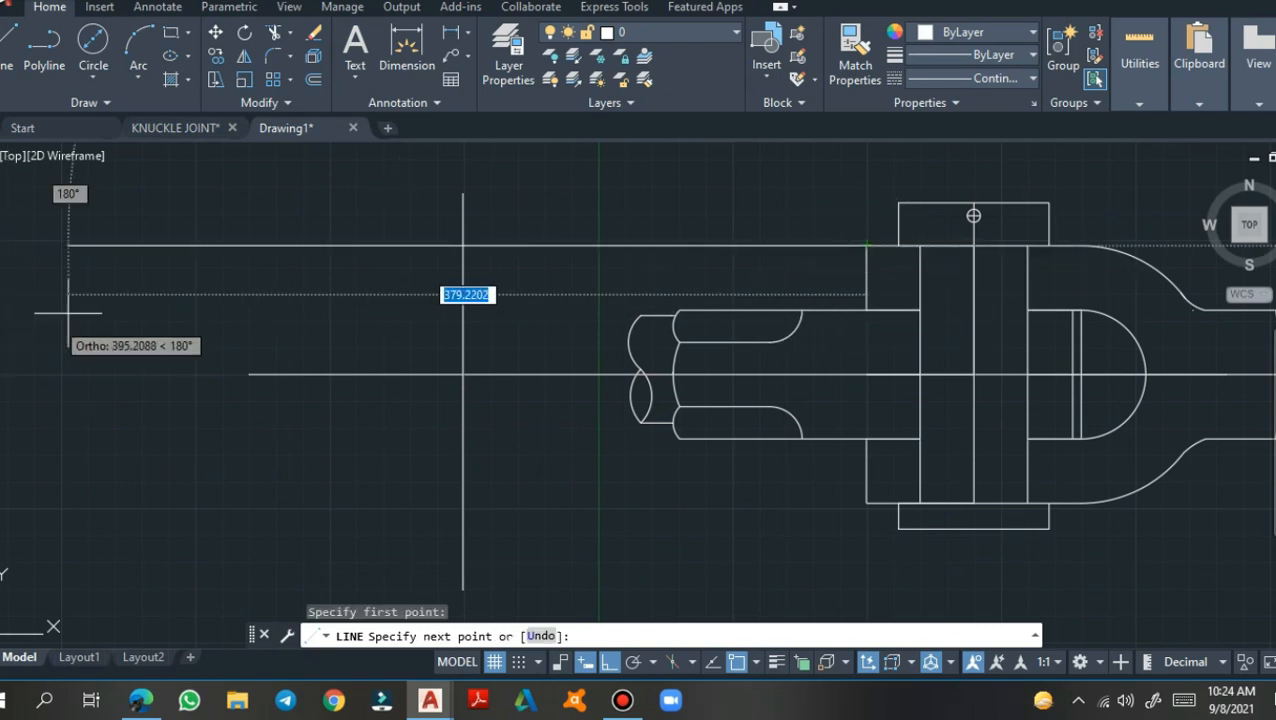
{"action": "left_click", "coordinate": [207, 287]}
{"action": "key", "text": "Escape"}
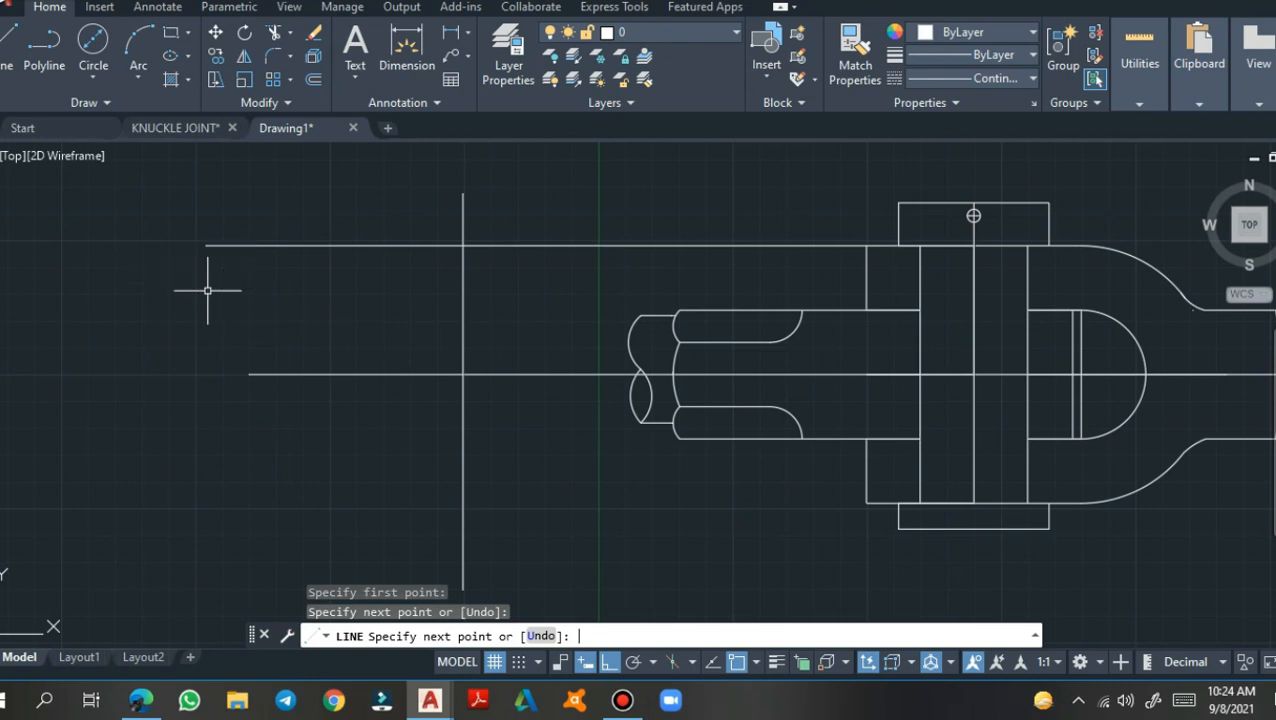
Project the fork's lower edge and the pin head's bottom edge leftward past the side view's vertical centre line
{"action": "type", "text": "l"}
{"action": "key", "text": "Return"}
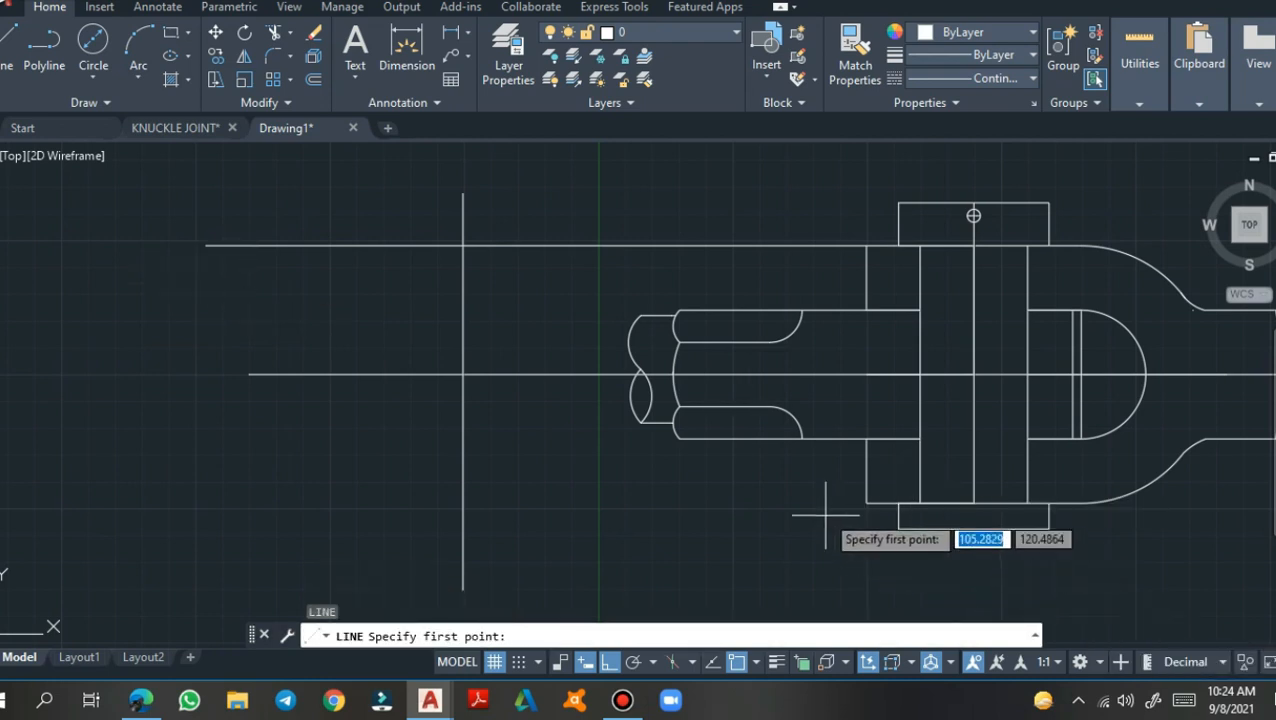
{"action": "left_click", "coordinate": [866, 502]}
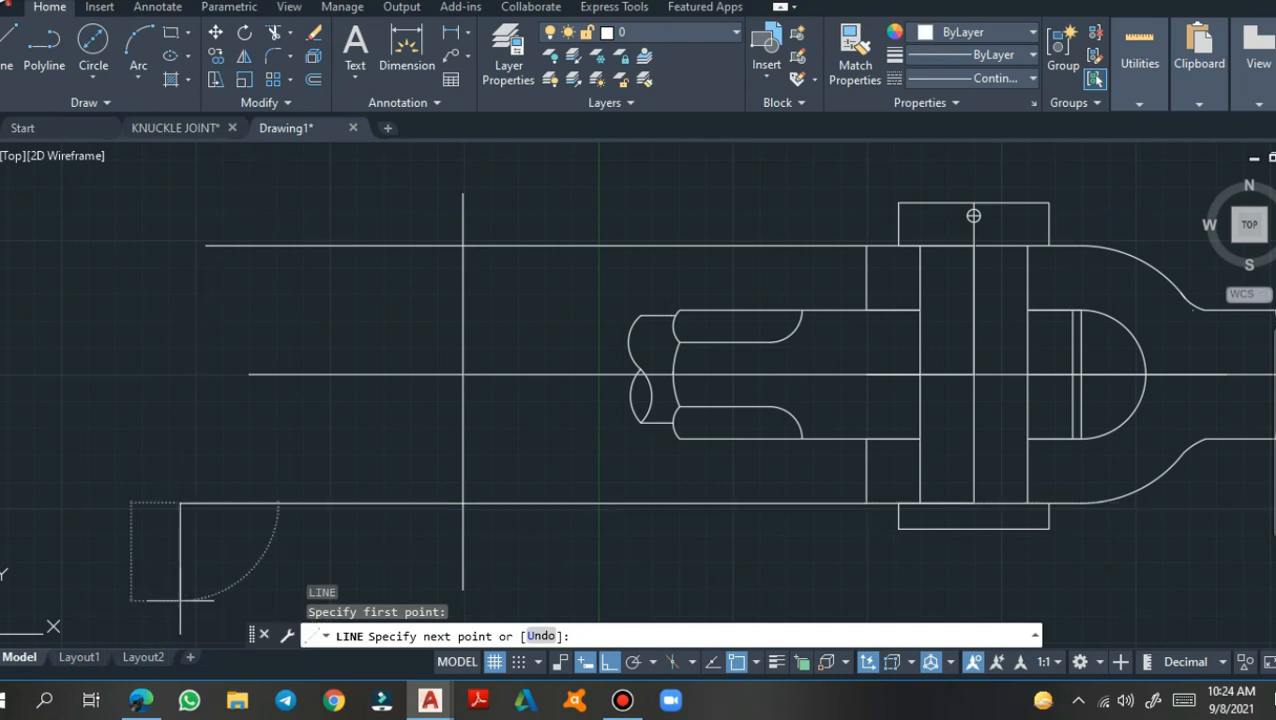
{"action": "left_click", "coordinate": [180, 600]}
{"action": "key", "text": "Return"}
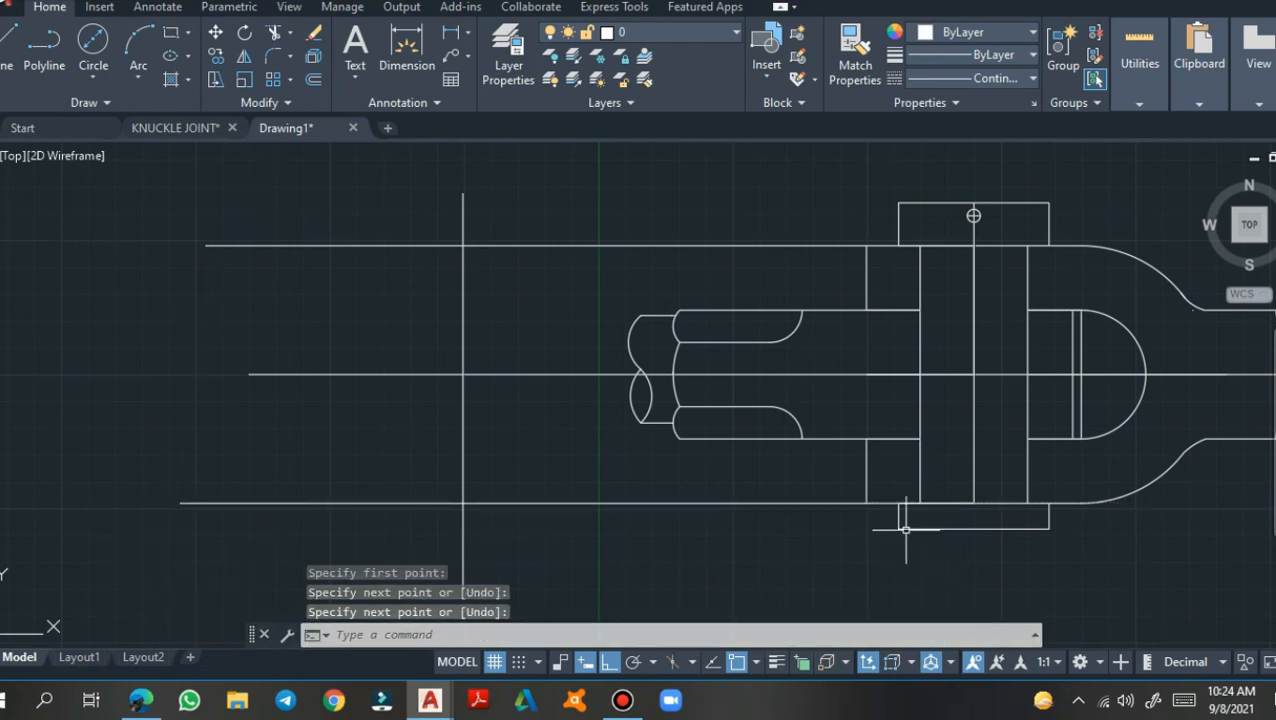
{"action": "key", "text": "Return"}
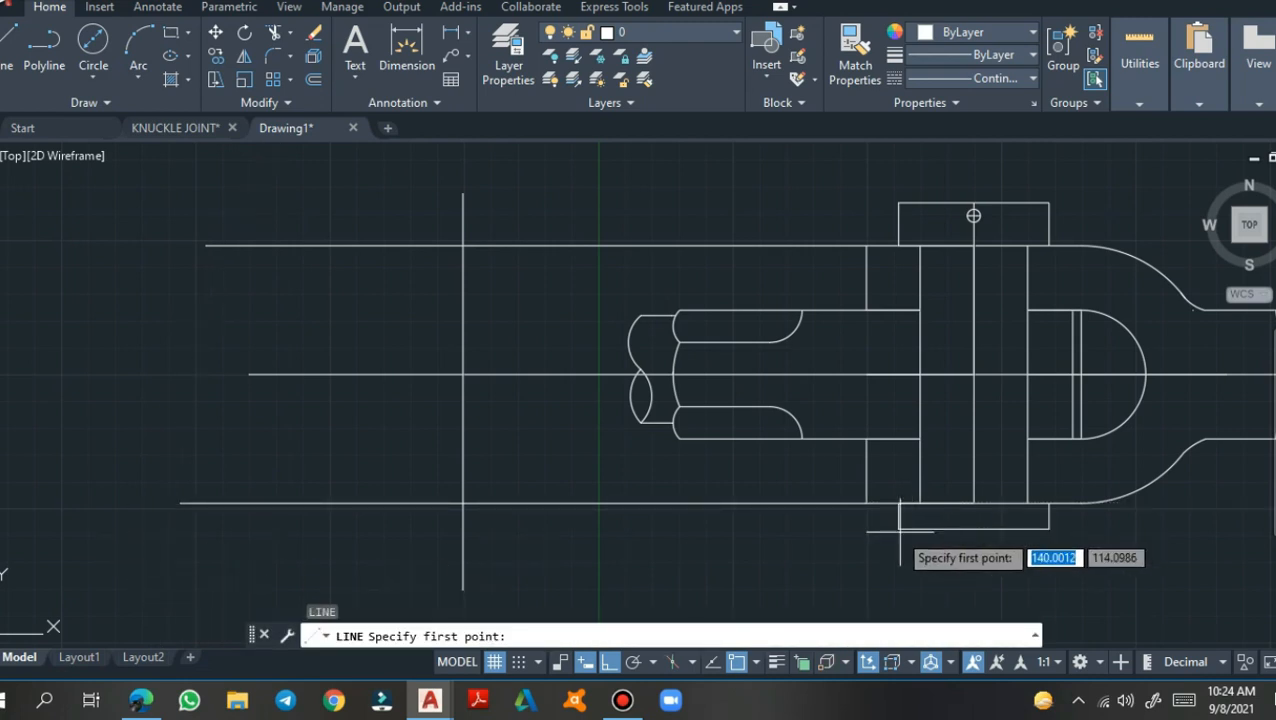
{"action": "left_click", "coordinate": [898, 528]}
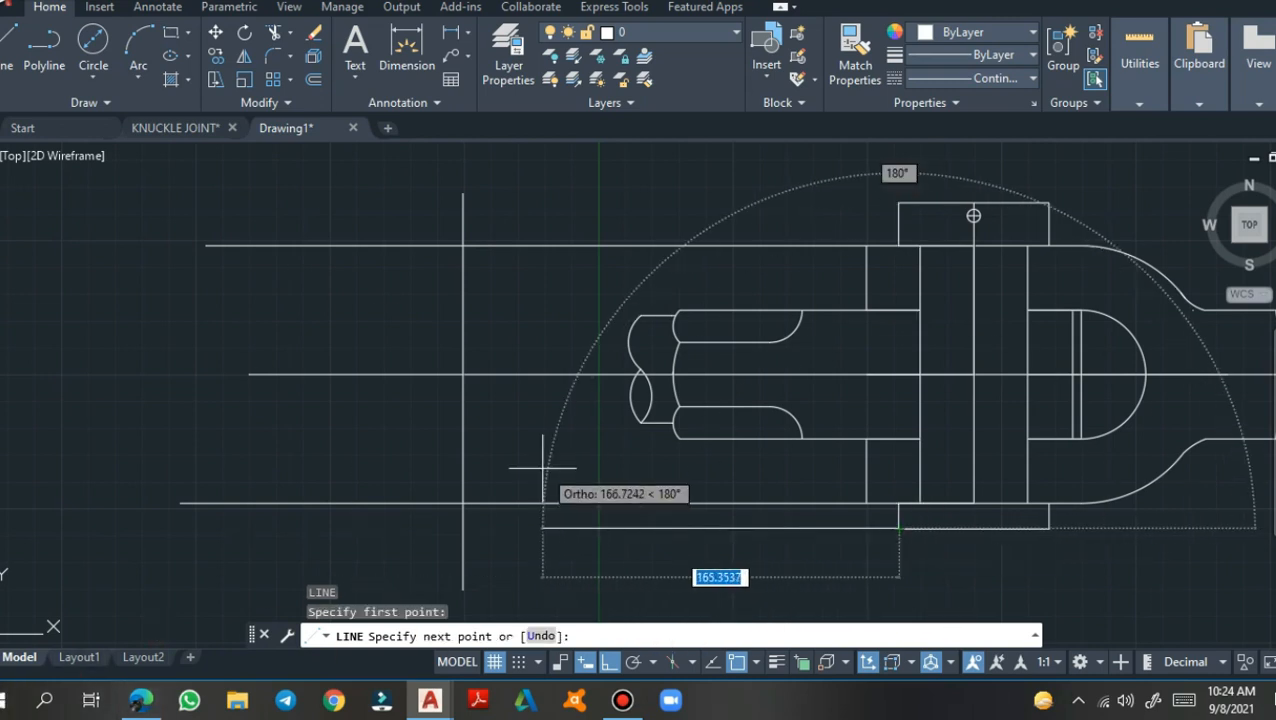
{"action": "left_click", "coordinate": [177, 548]}
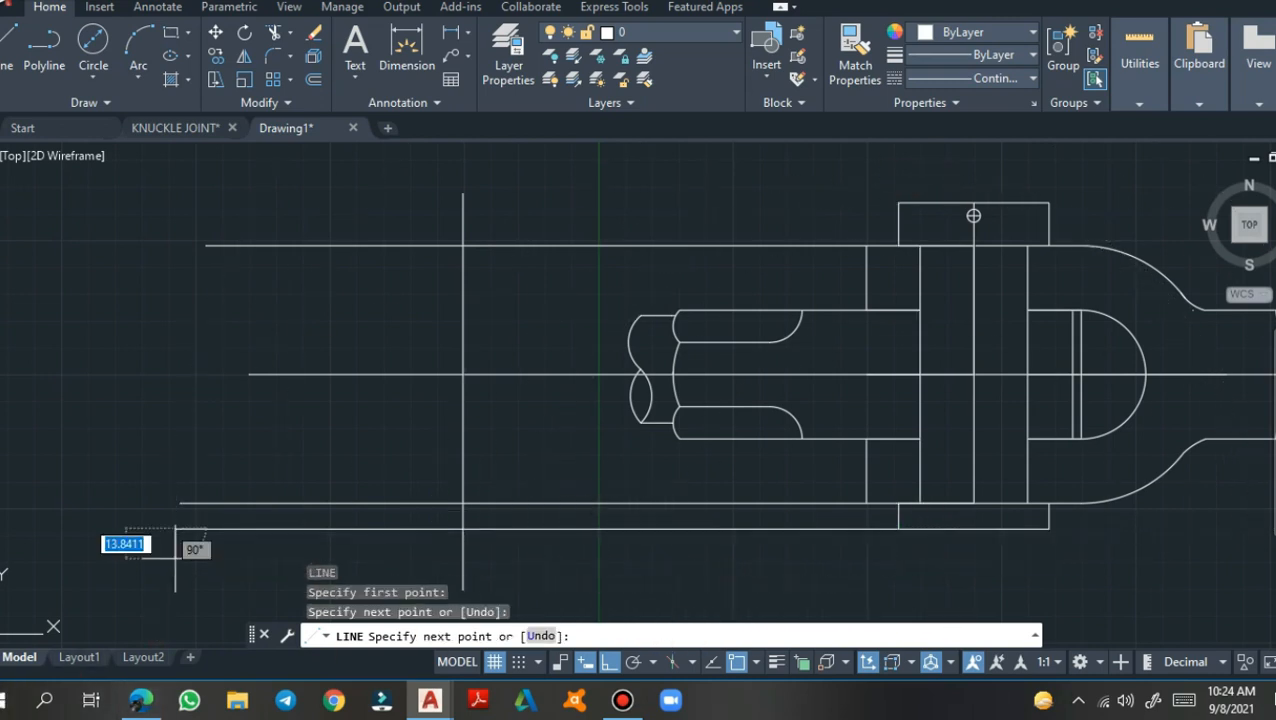
{"action": "key", "text": "Return"}
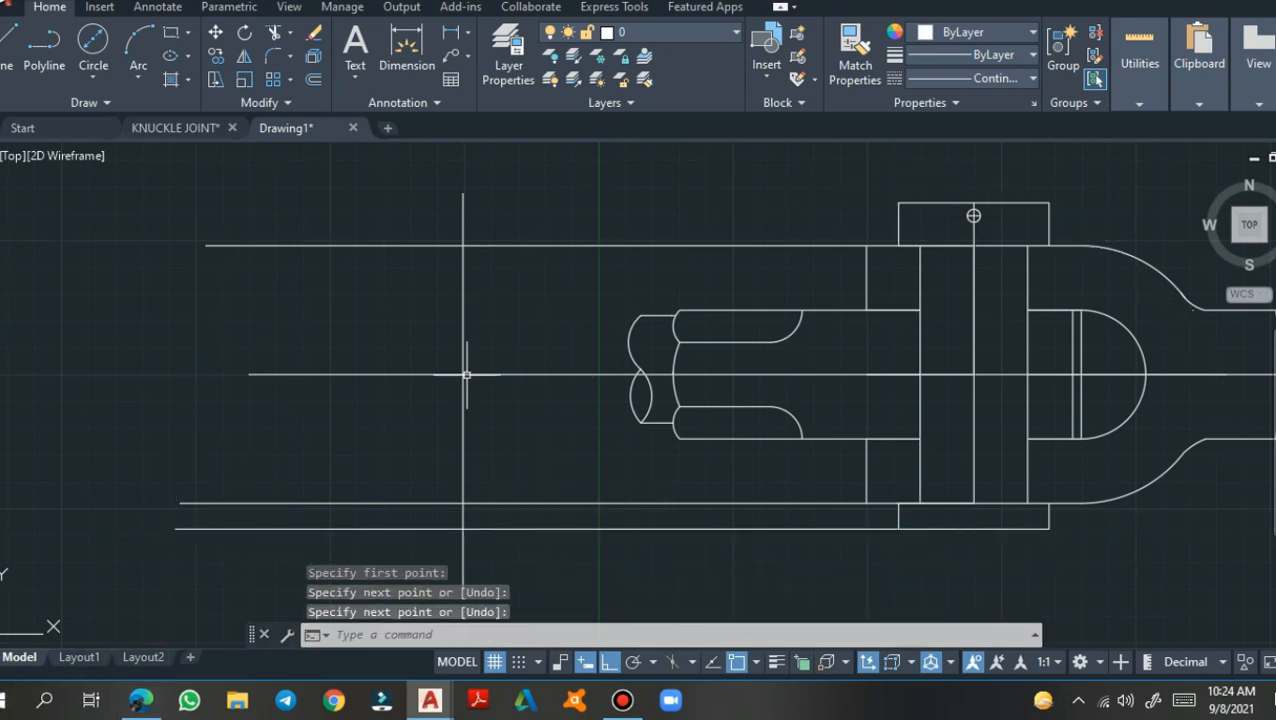
Project the collar's top edge and the centre of its hole leftward past the side view's vertical centre line
{"action": "key", "text": "Return"}
{"action": "left_click", "coordinate": [898, 203]}
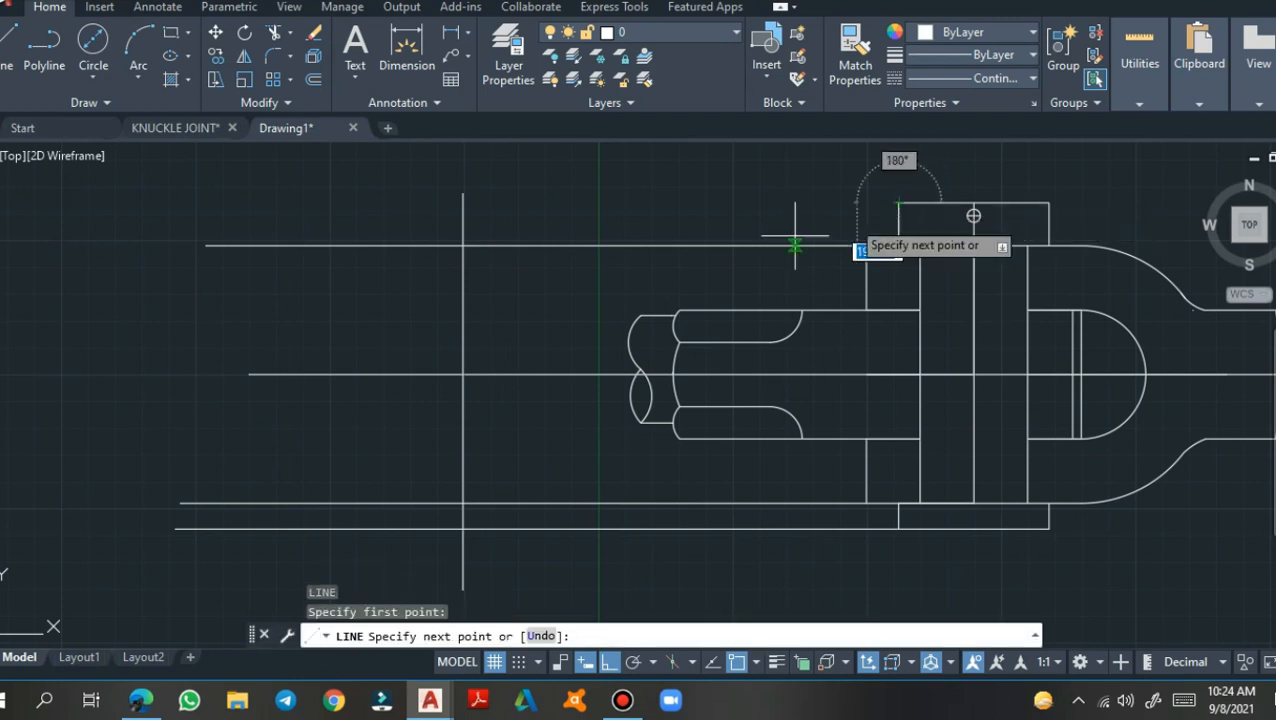
{"action": "left_click", "coordinate": [181, 203]}
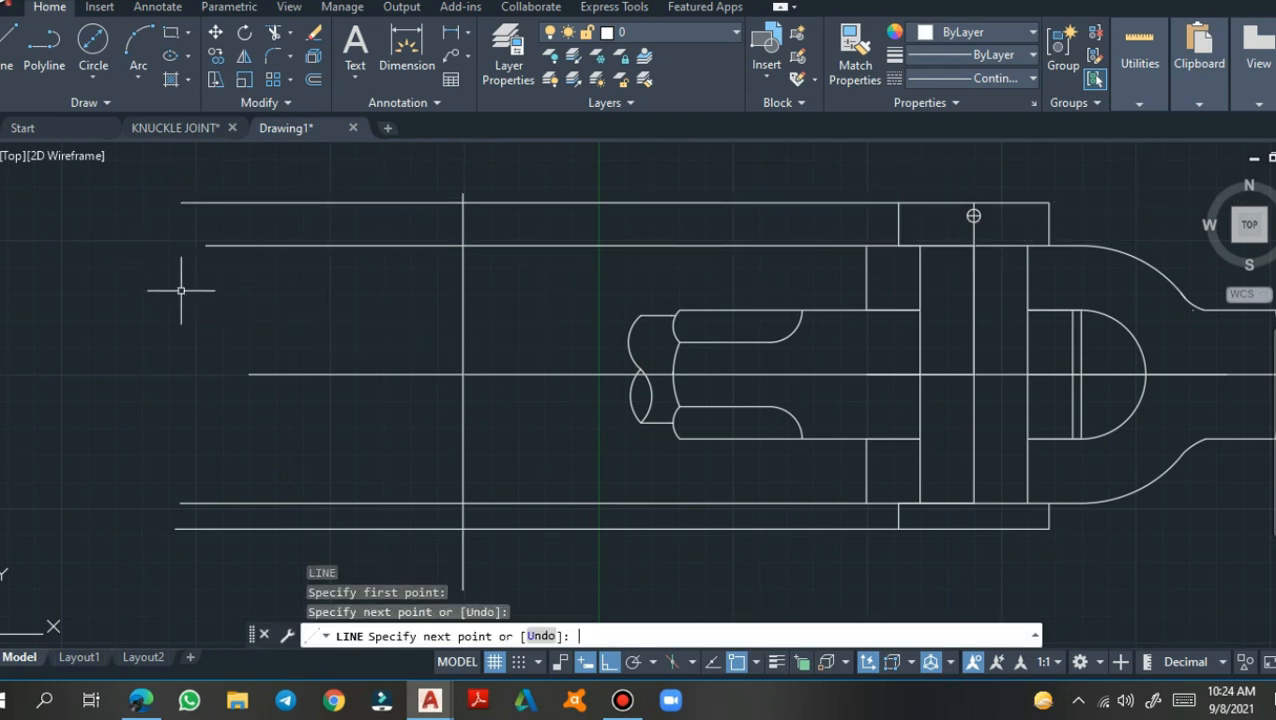
{"action": "key", "text": "Return"}
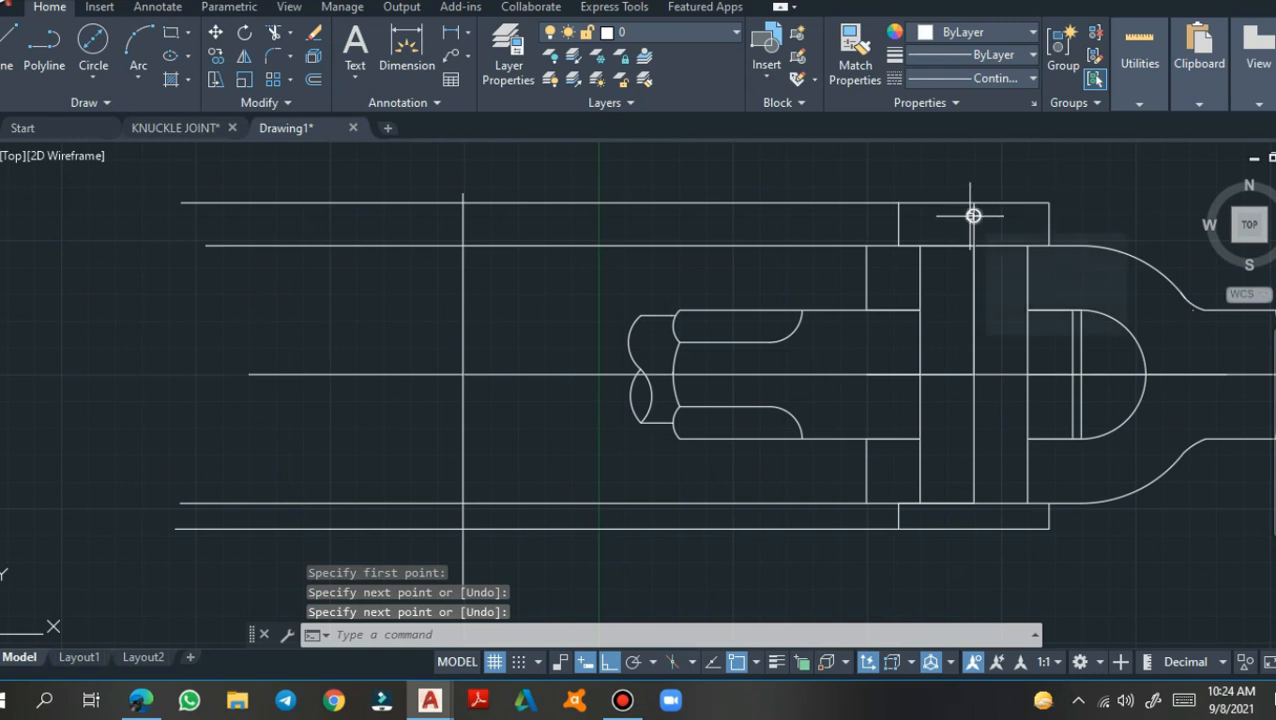
{"action": "key", "text": "Return"}
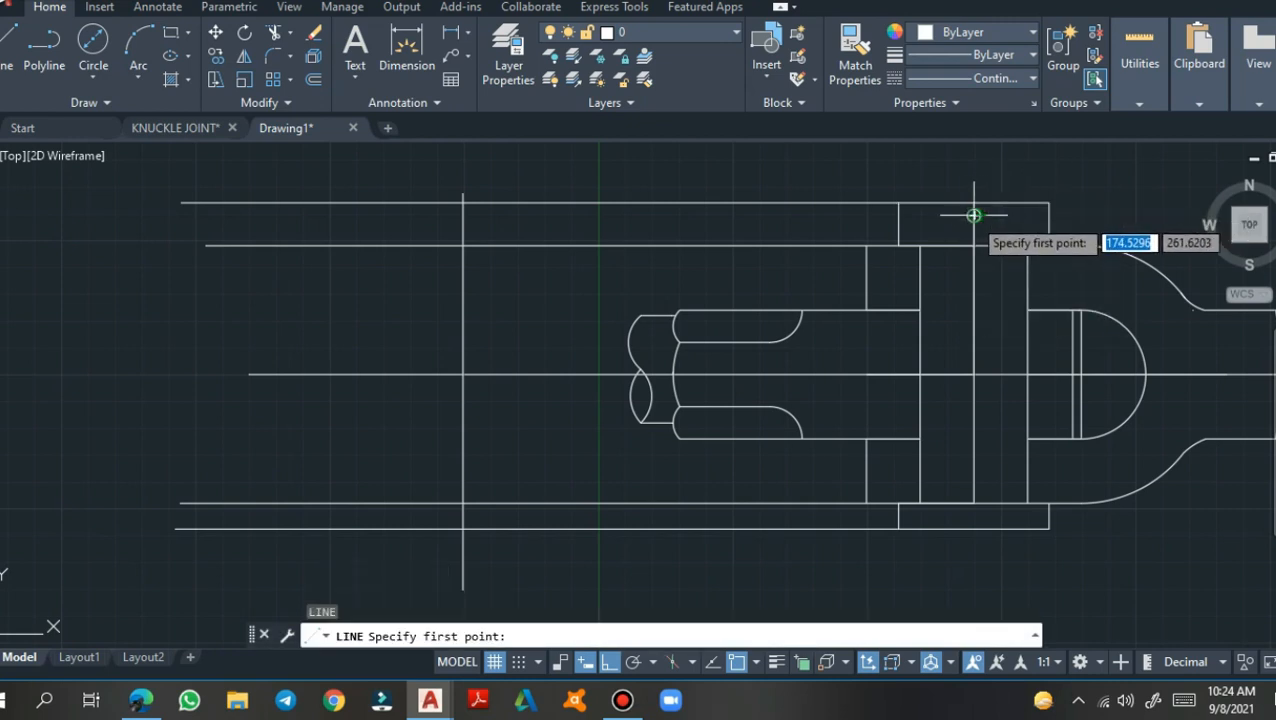
{"action": "left_click", "coordinate": [973, 215]}
{"action": "left_click", "coordinate": [216, 355]}
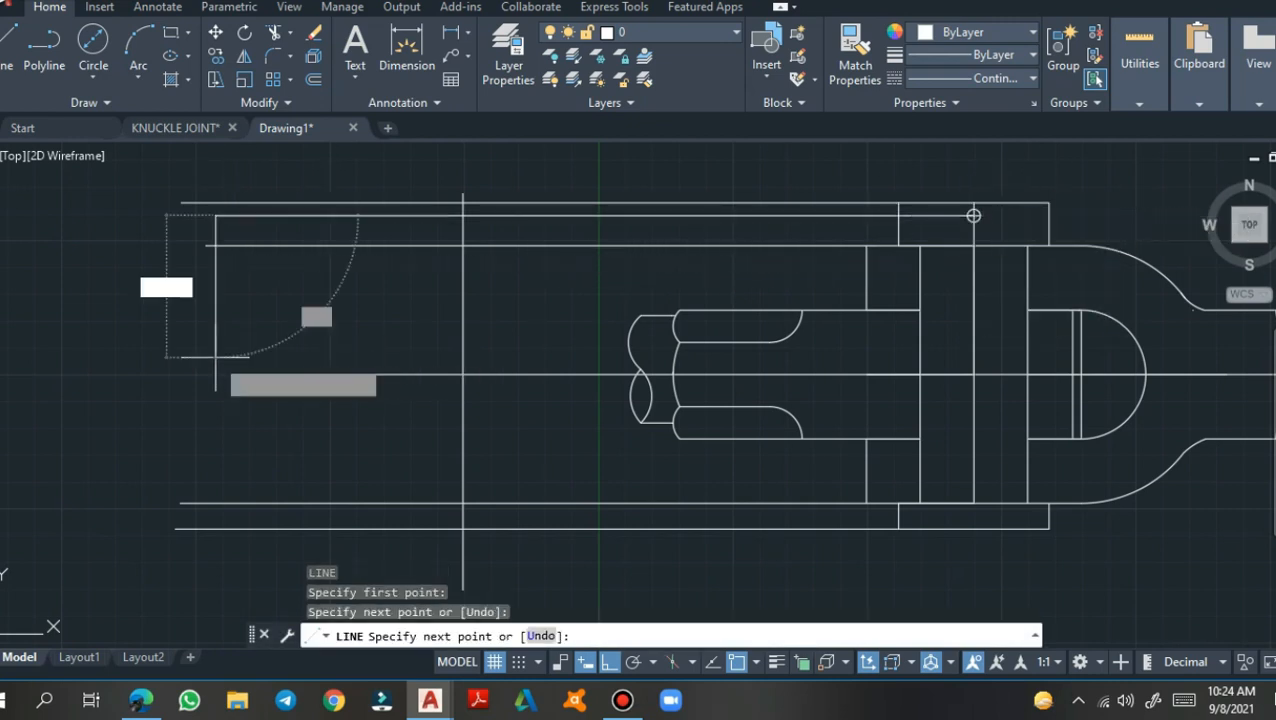
{"action": "key", "text": "Return"}
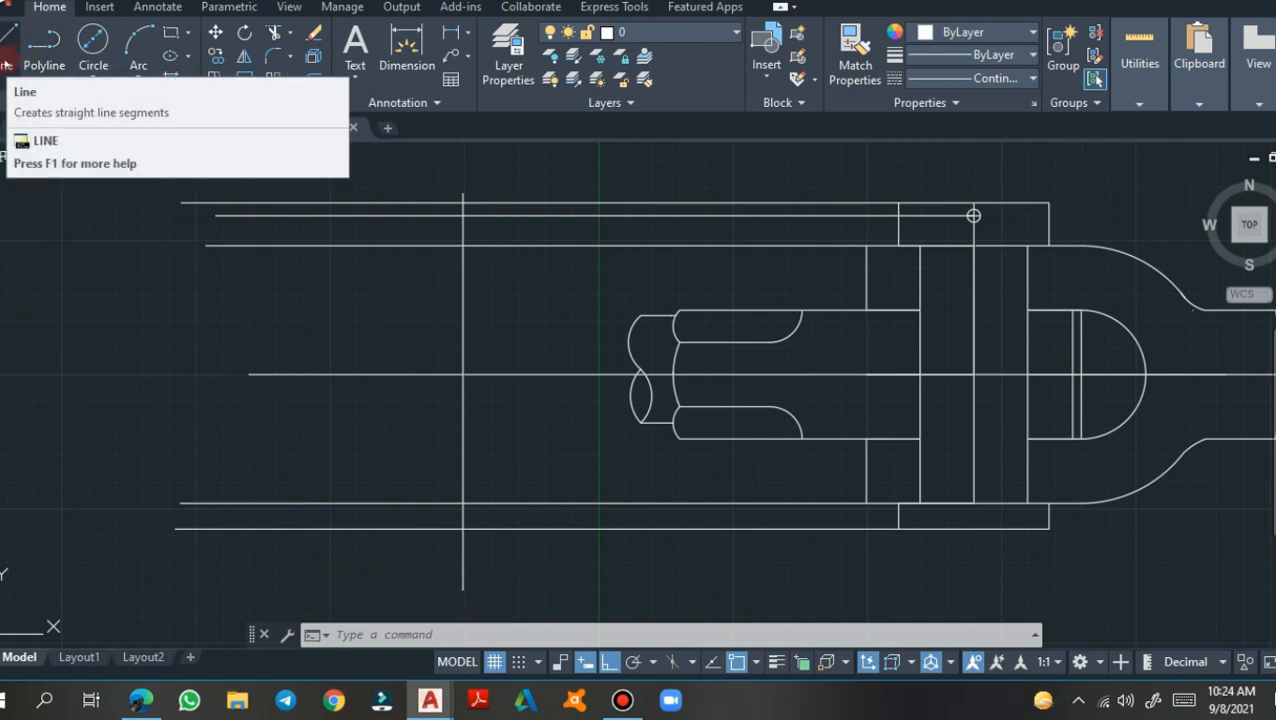
Start the side view's square outline at the centre-line intersection with a 60 line to the left and a 60 line up
{"action": "left_click", "coordinate": [5, 62]}
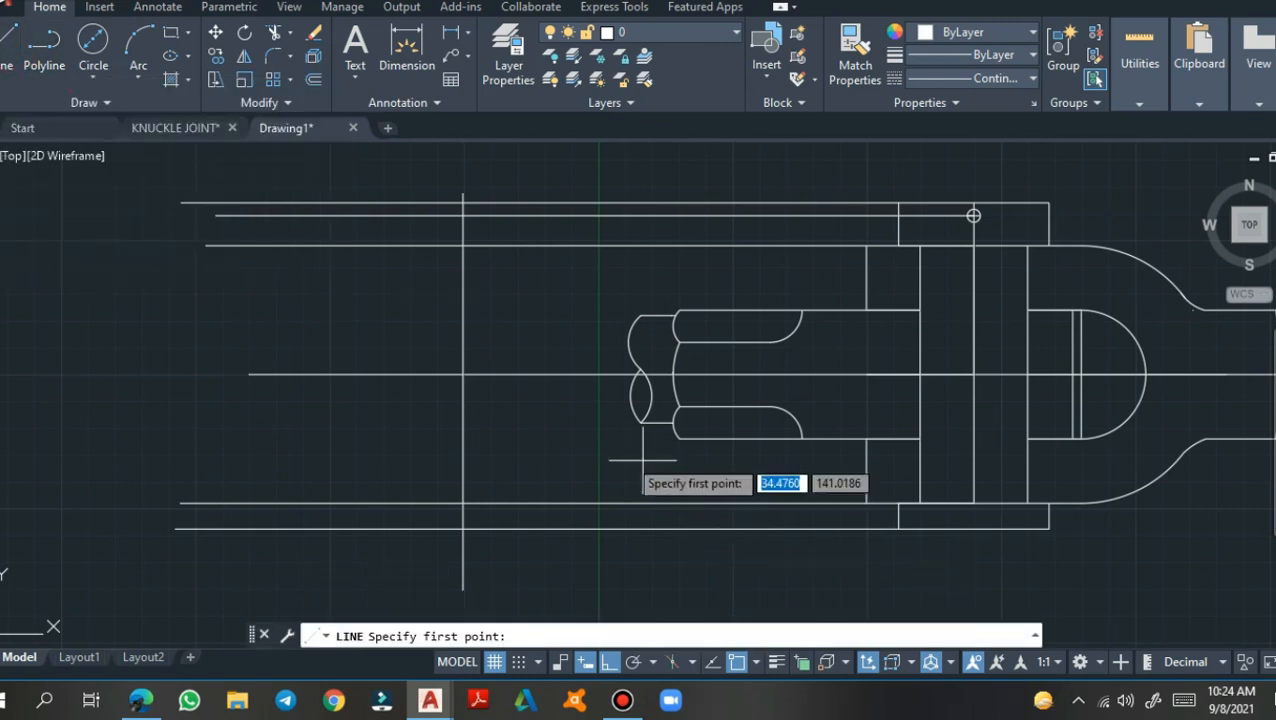
{"action": "left_click", "coordinate": [463, 374]}
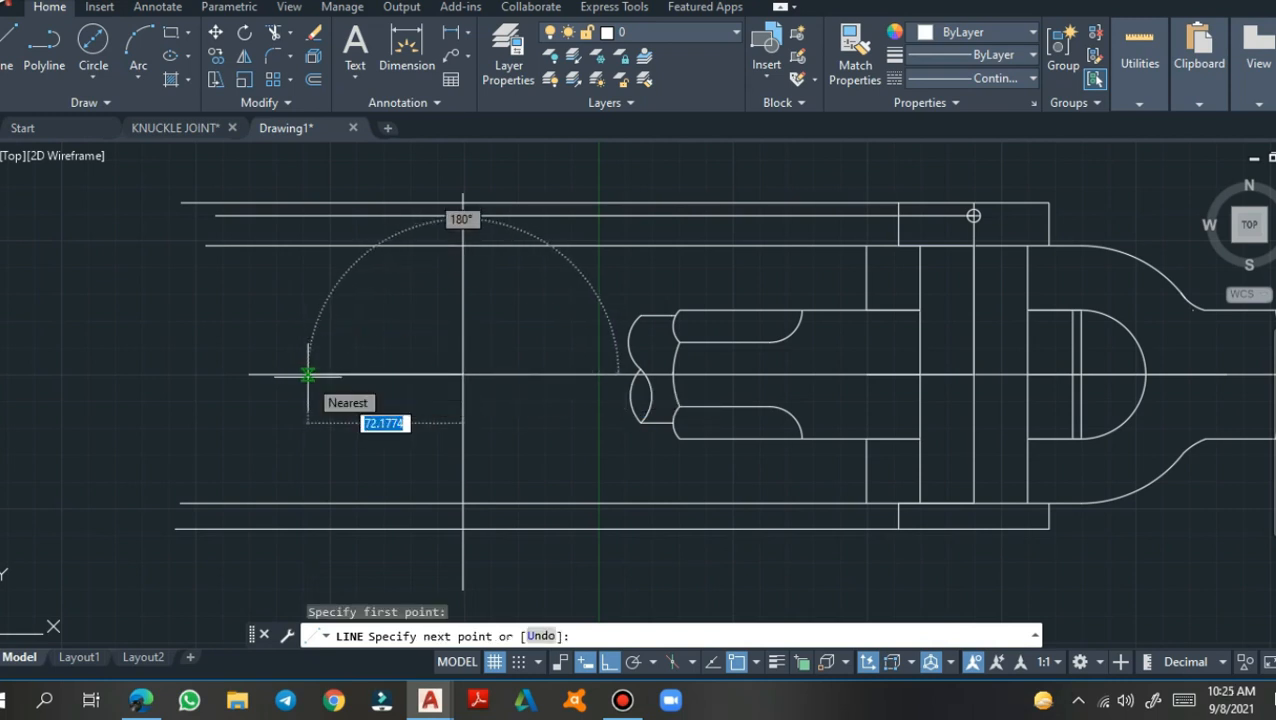
{"action": "type", "text": "60"}
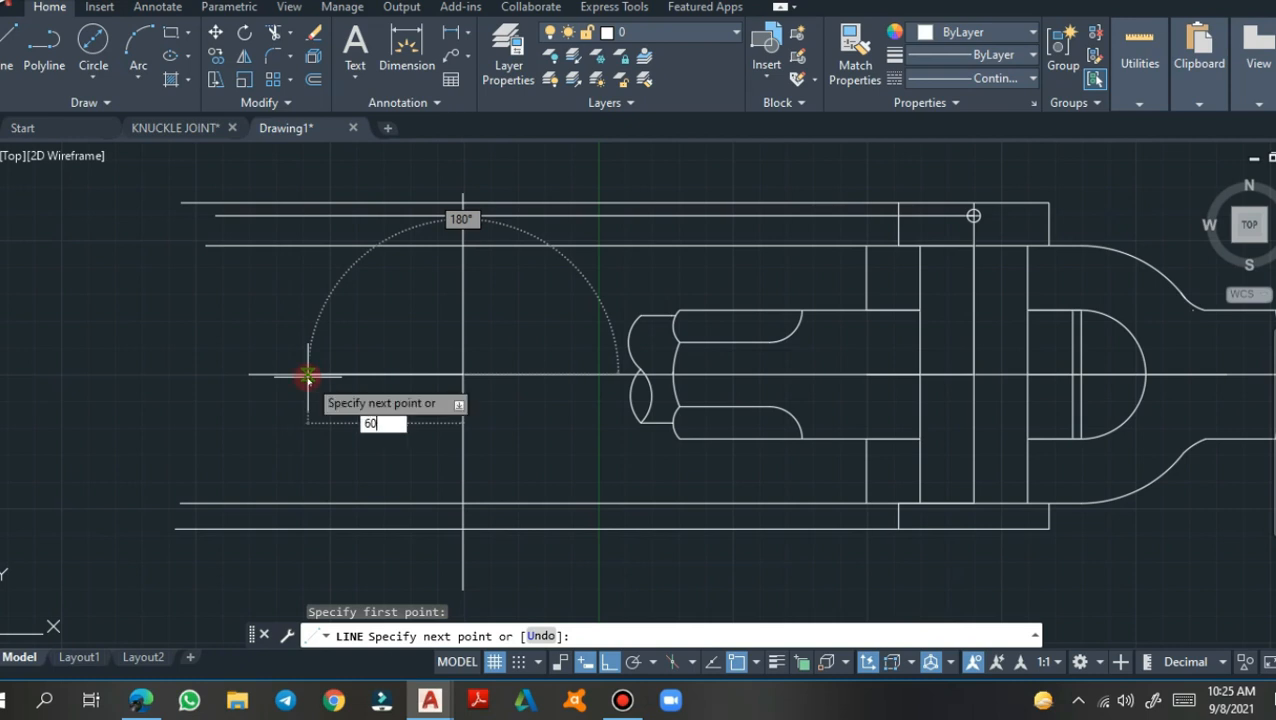
{"action": "key", "text": "Return"}
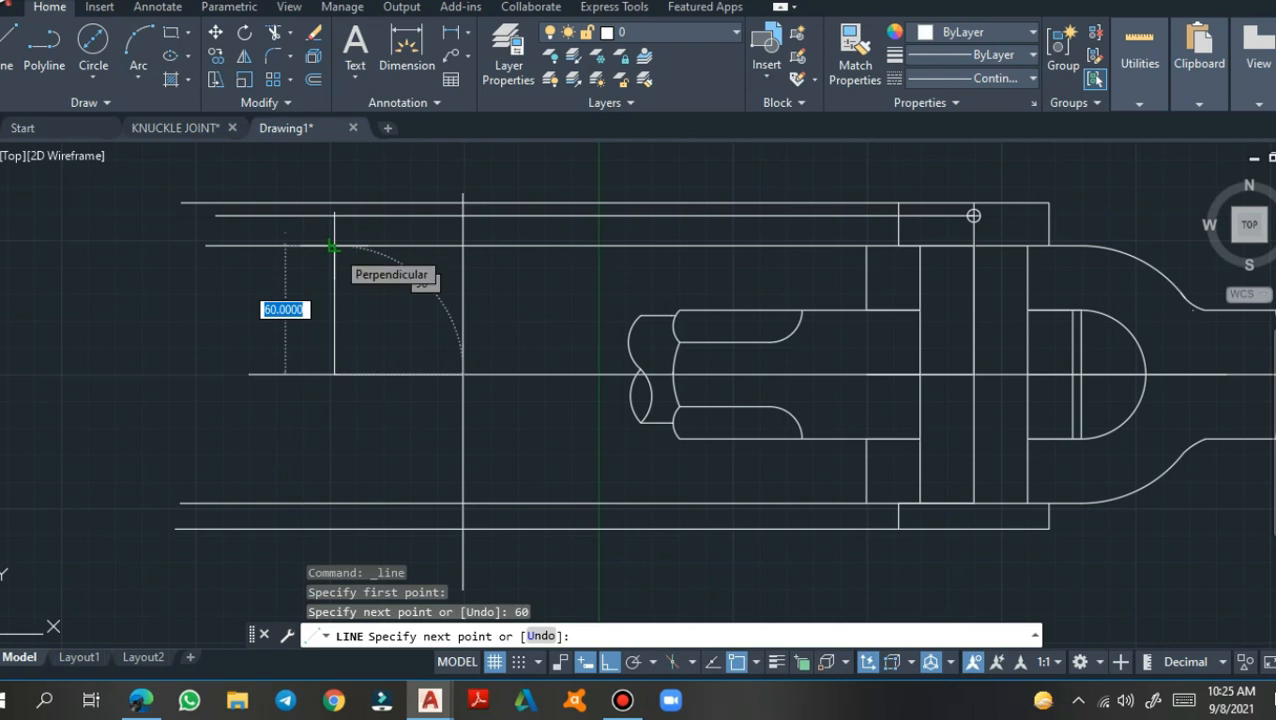
{"action": "type", "text": "60"}
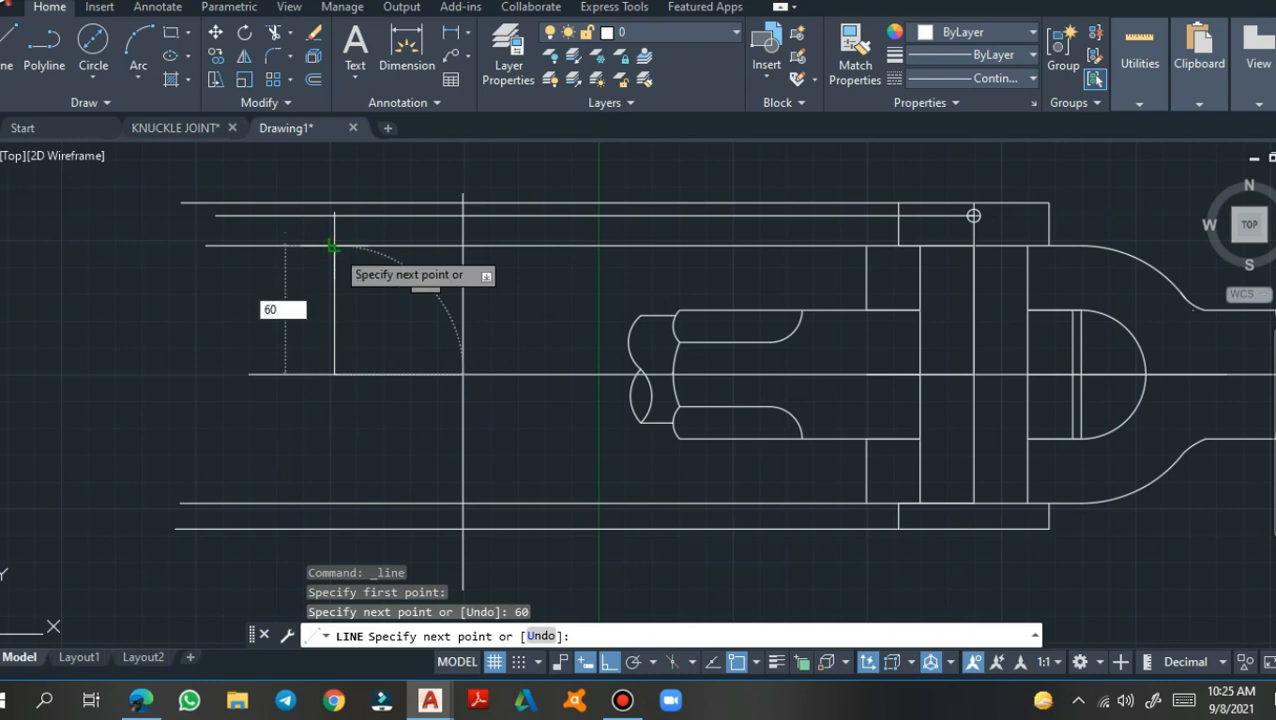
{"action": "key", "text": "Return"}
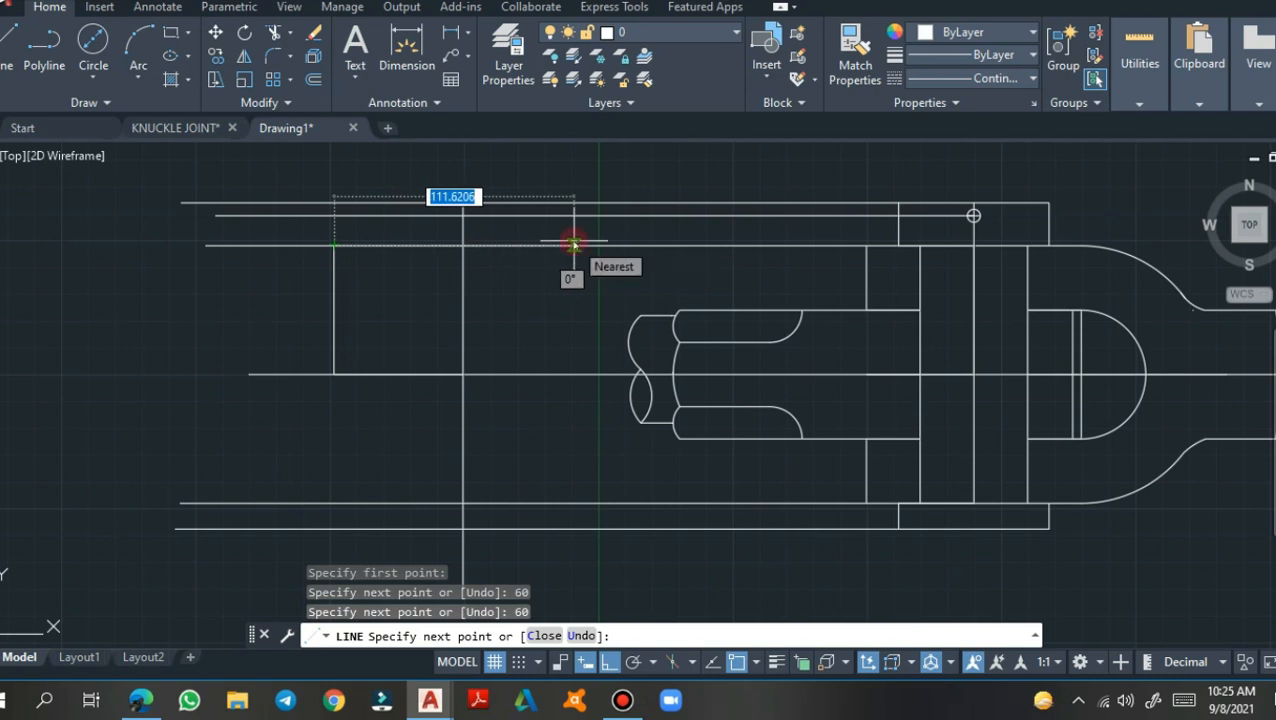
Complete the side view's square outline with lines 120 right, 120 down, 120 left and 60 up to the horizontal centre line
{"action": "type", "text": "120"}
{"action": "key", "text": "Return"}
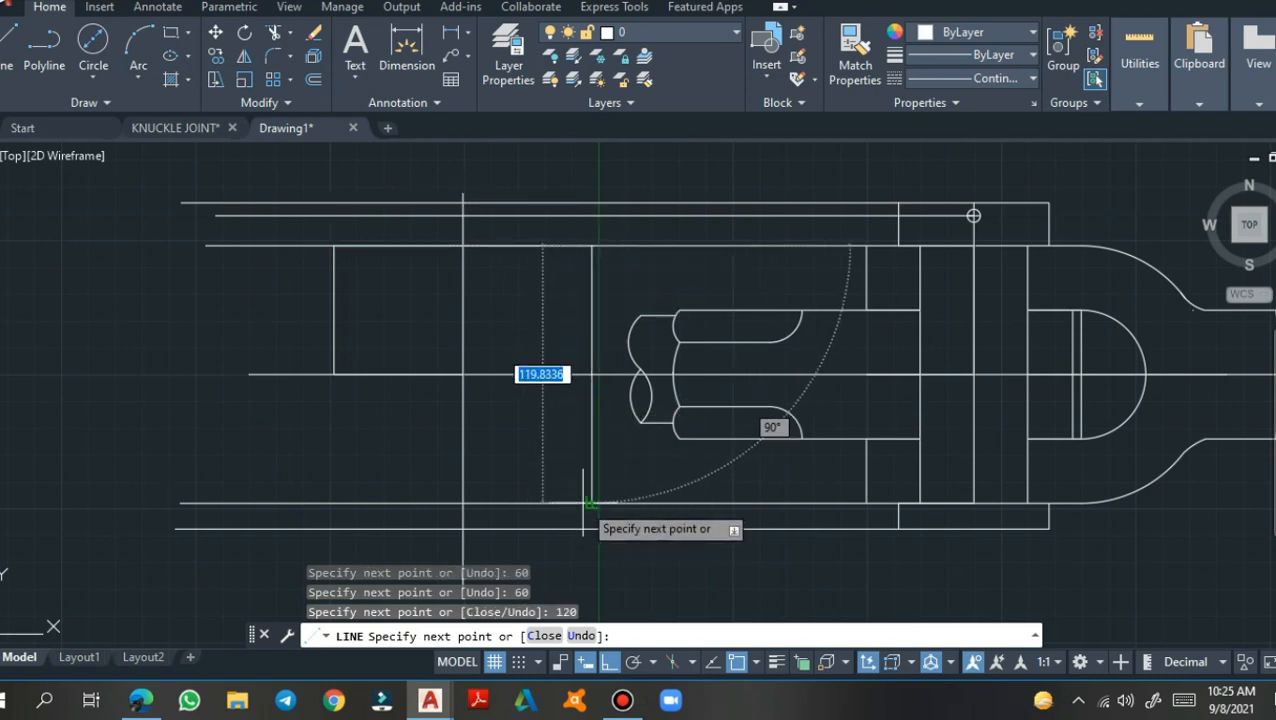
{"action": "type", "text": "12"}
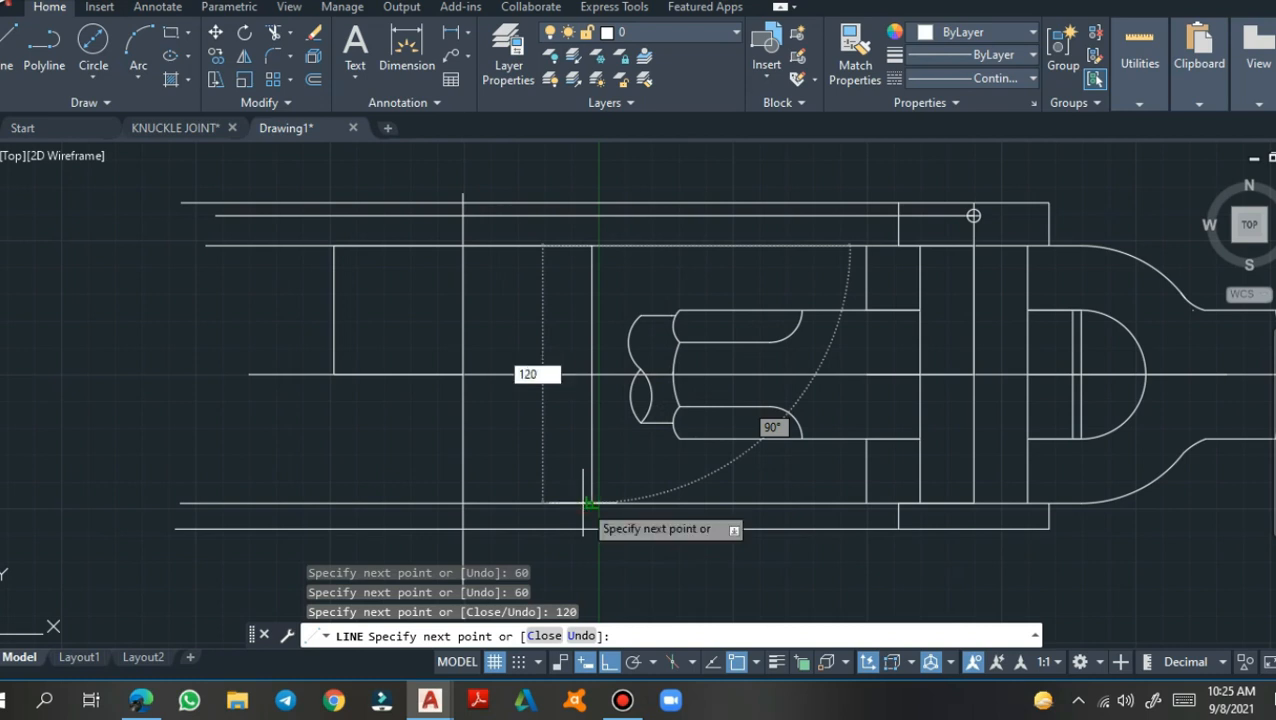
{"action": "type", "text": "0"}
{"action": "key", "text": "Return"}
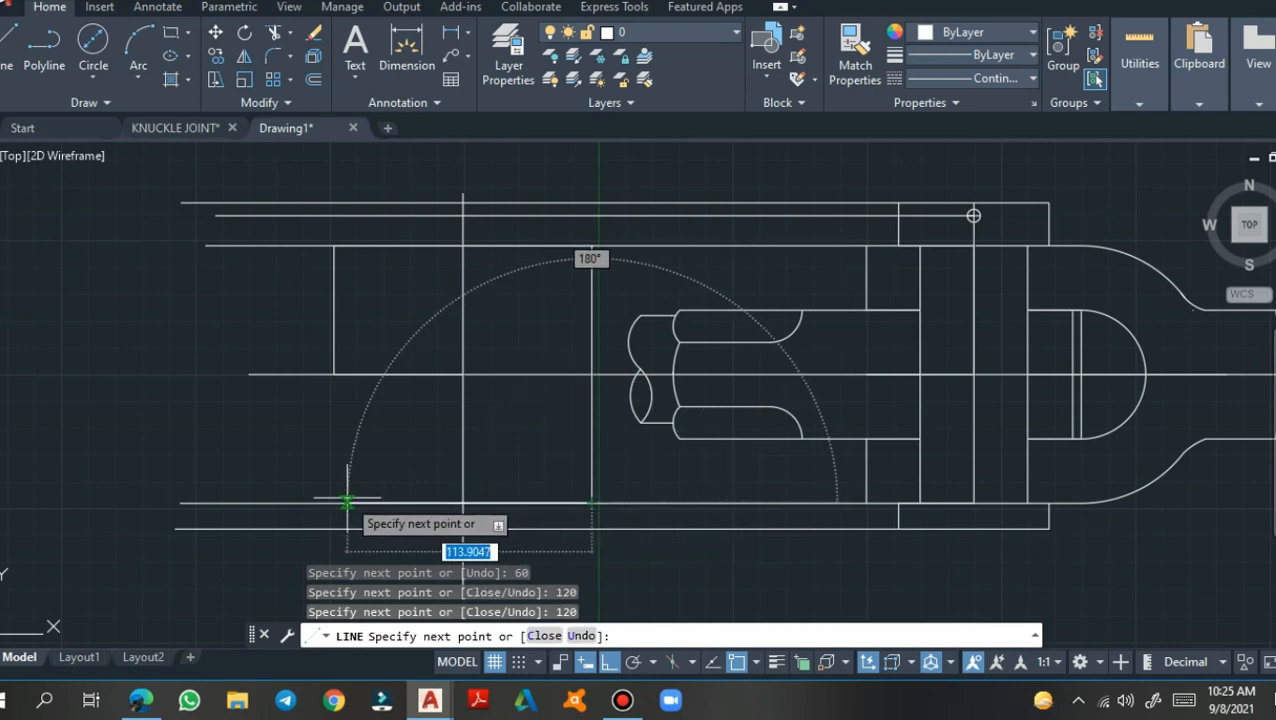
{"action": "left_click", "coordinate": [347, 501]}
{"action": "key", "text": "Return"}
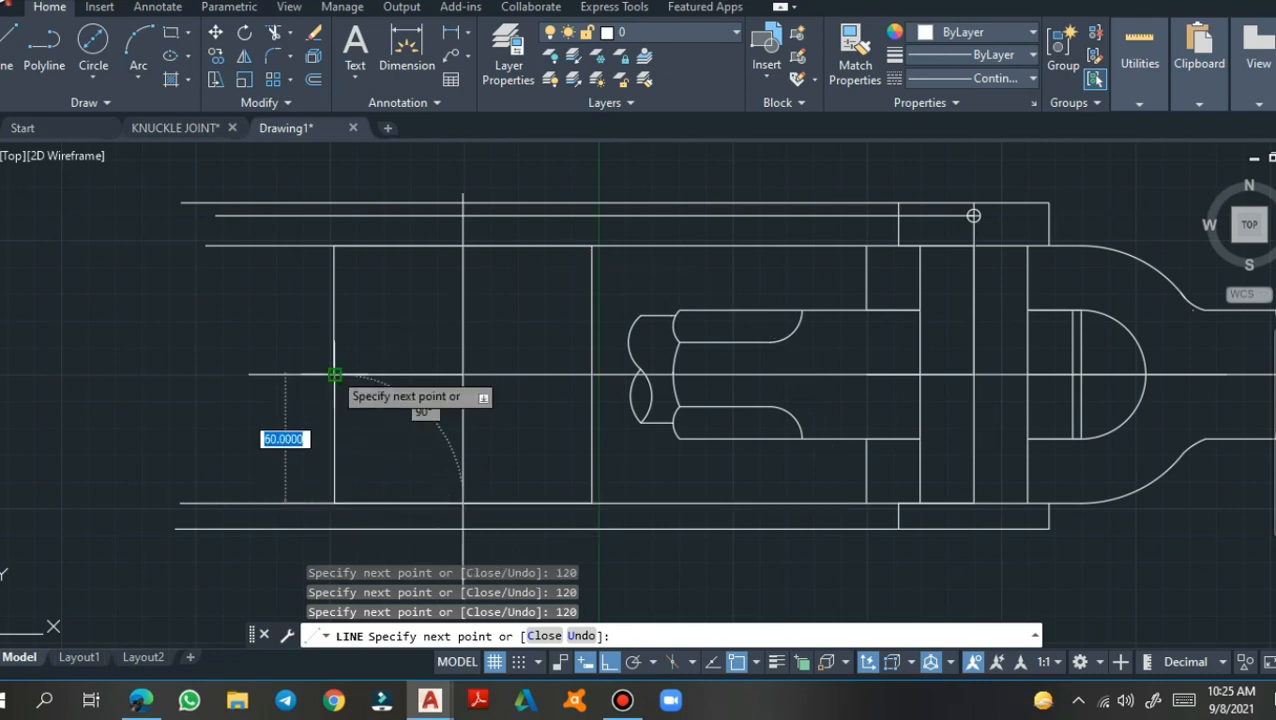
{"action": "type", "text": "60"}
{"action": "key", "text": "Return"}
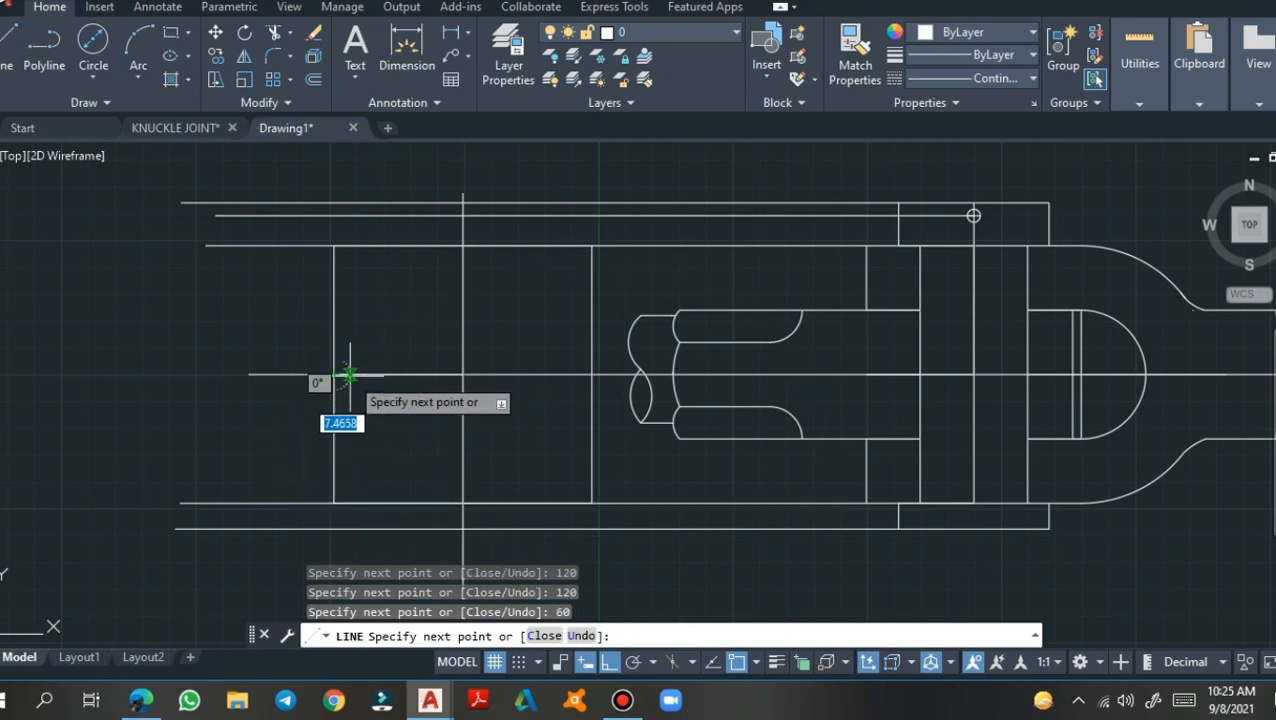
{"action": "key", "text": "Return"}
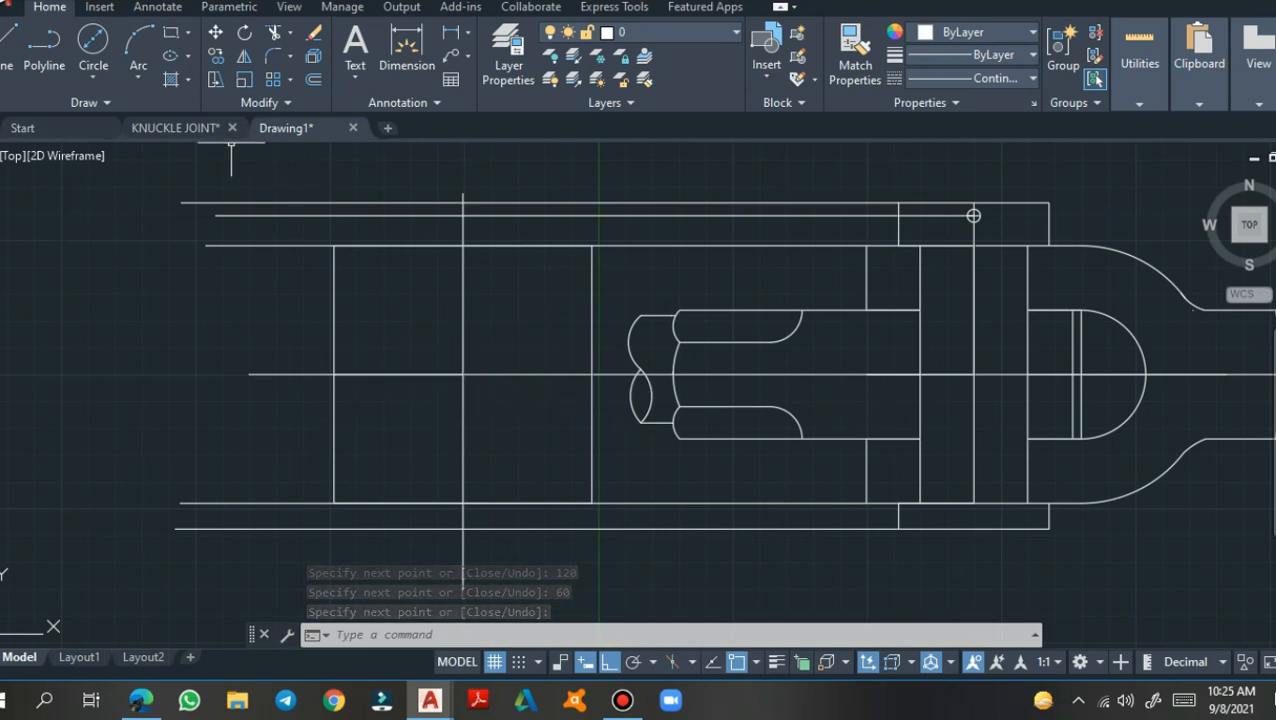
Check the side view in the KNUCKLE JOINT drawing and draw a 50 diameter circle at the square's centre in Drawing1
{"action": "left_click", "coordinate": [190, 128]}
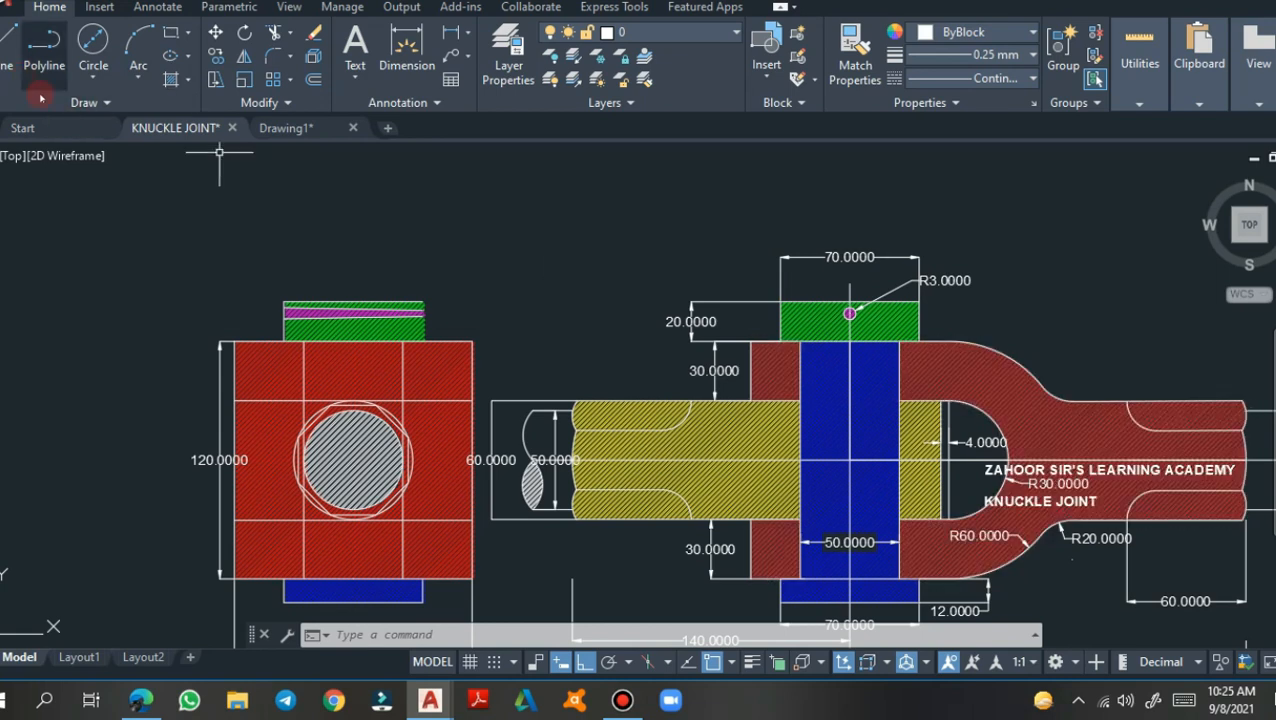
{"action": "left_click", "coordinate": [285, 128]}
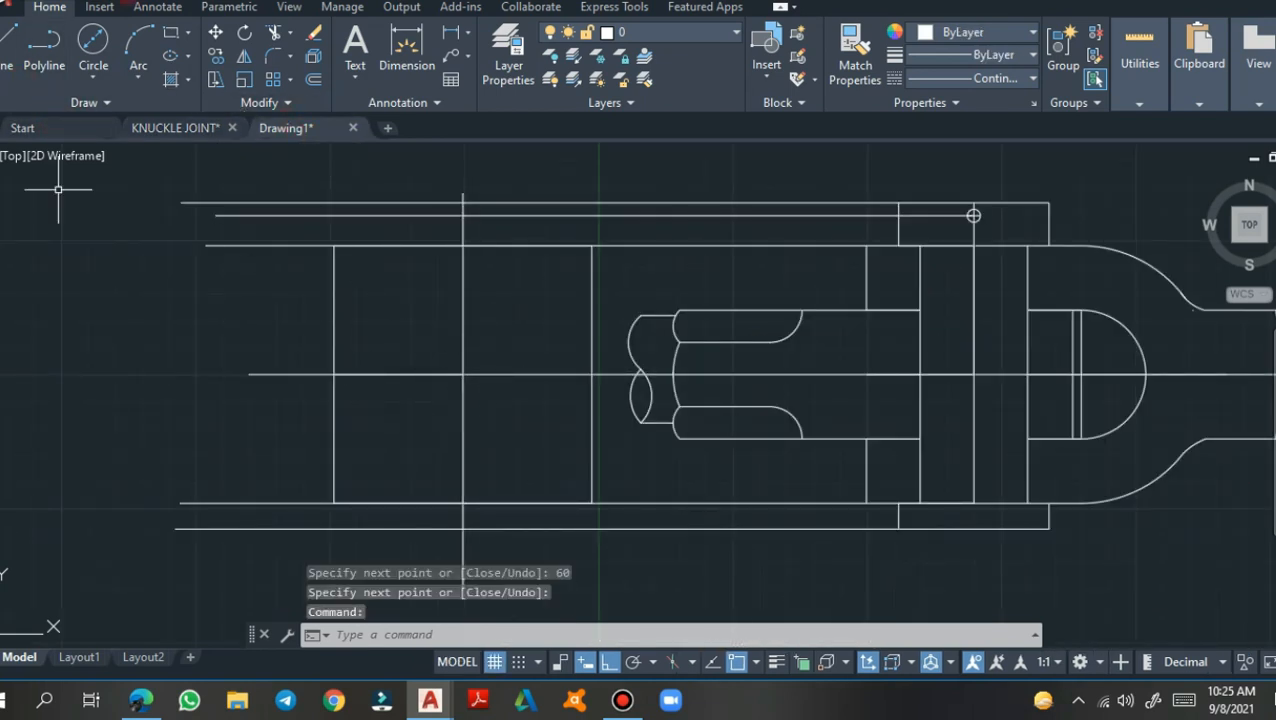
{"action": "left_click", "coordinate": [95, 74]}
{"action": "left_click", "coordinate": [92, 78]}
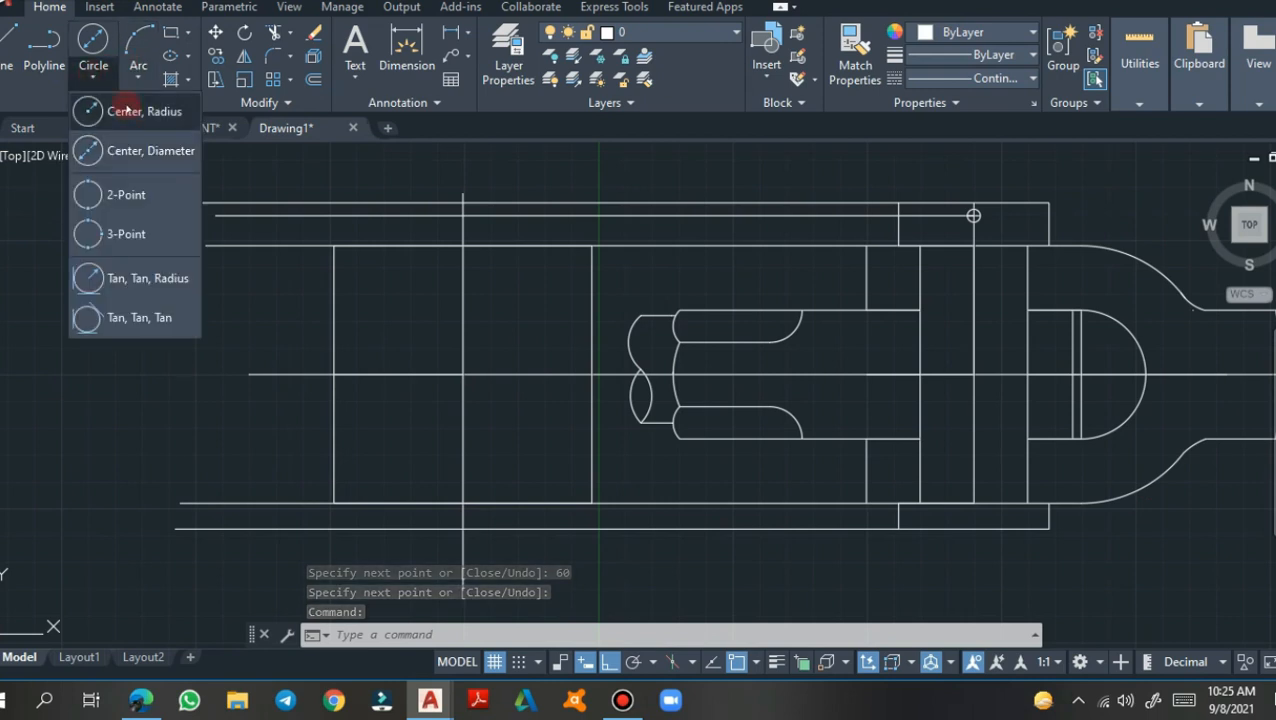
{"action": "left_click", "coordinate": [166, 150]}
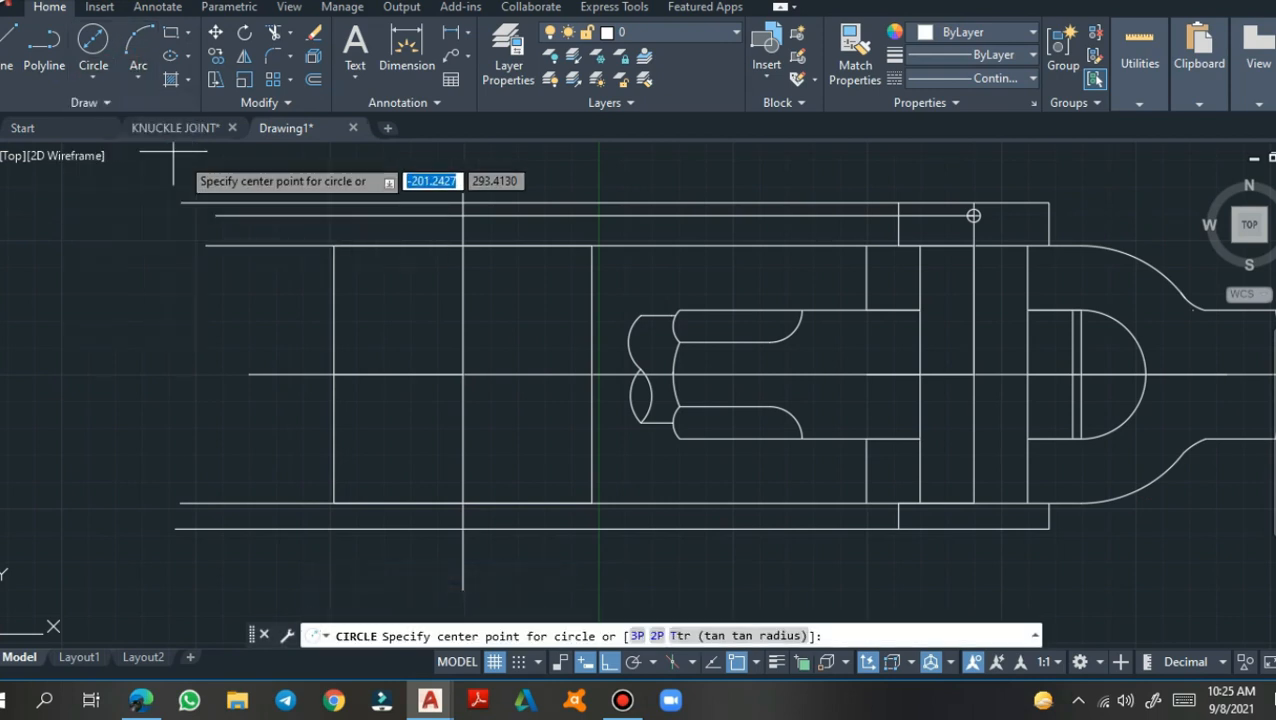
{"action": "left_click", "coordinate": [461, 374]}
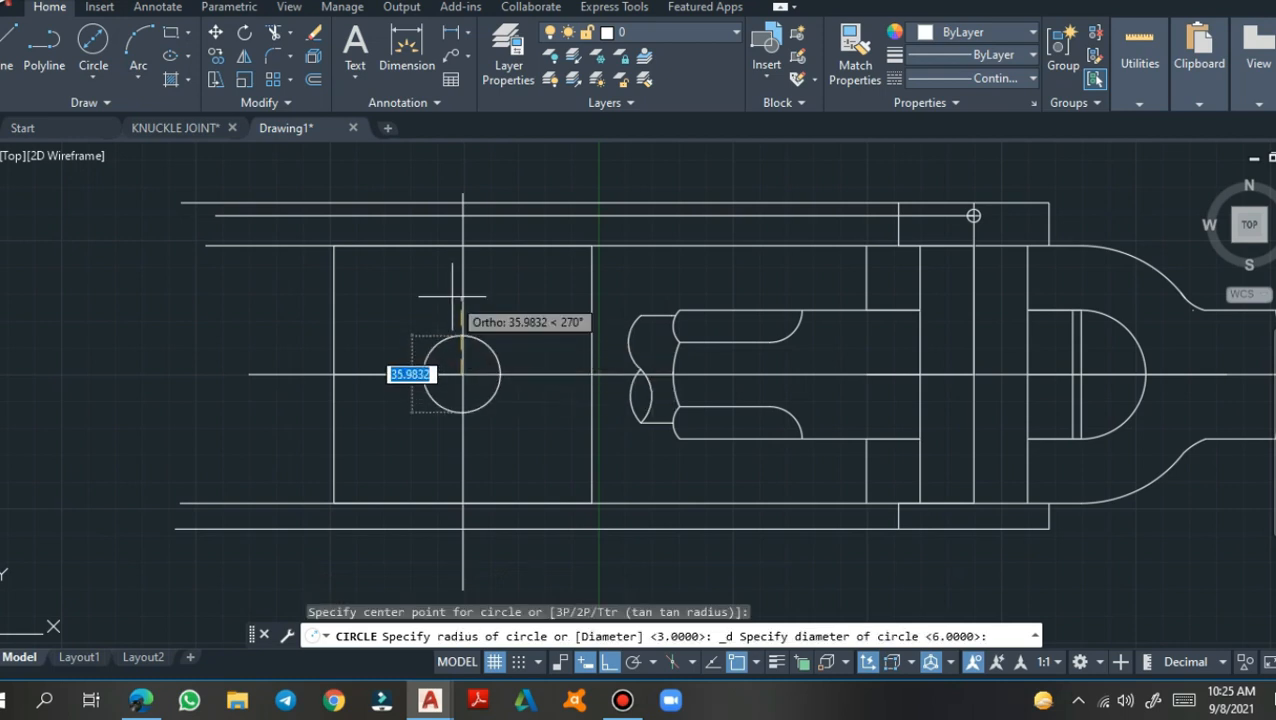
{"action": "left_click", "coordinate": [452, 298]}
{"action": "type", "text": "50"}
{"action": "key", "text": "Return"}
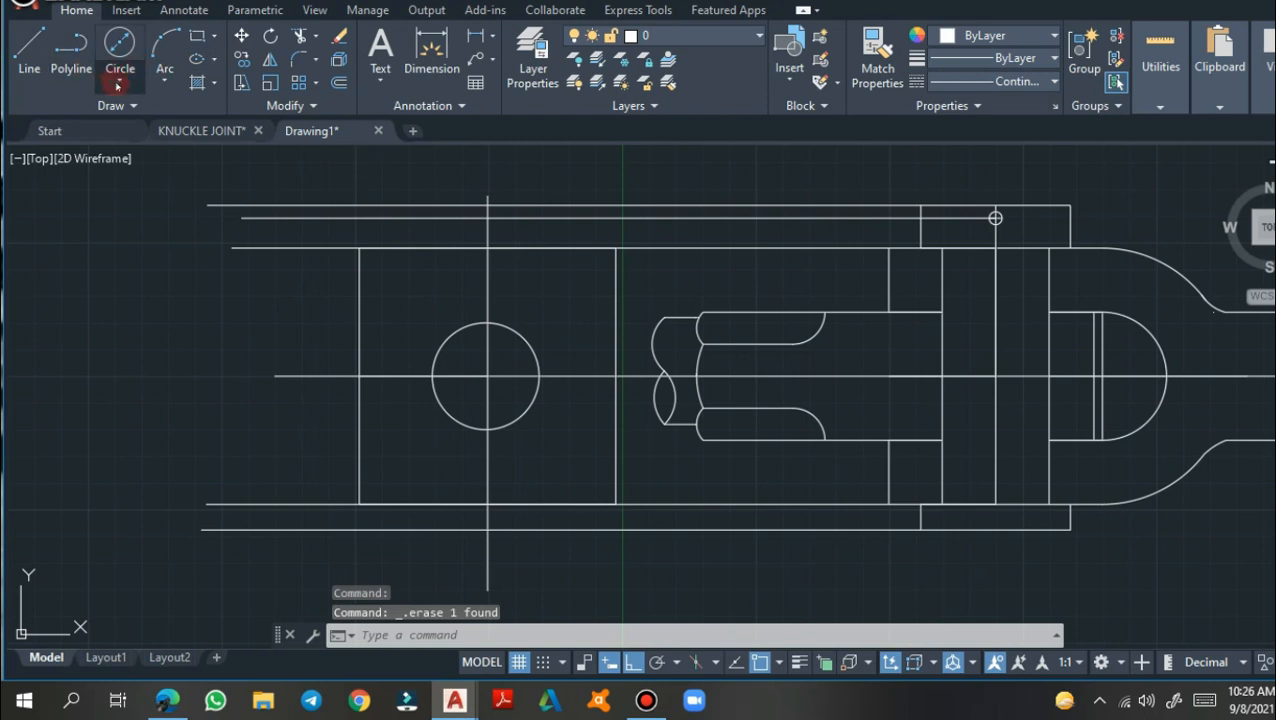
Draw a 60 diameter circle at the side view's centre-line intersection, around the 50 diameter circle
{"action": "left_click", "coordinate": [117, 86]}
{"action": "left_click", "coordinate": [205, 153]}
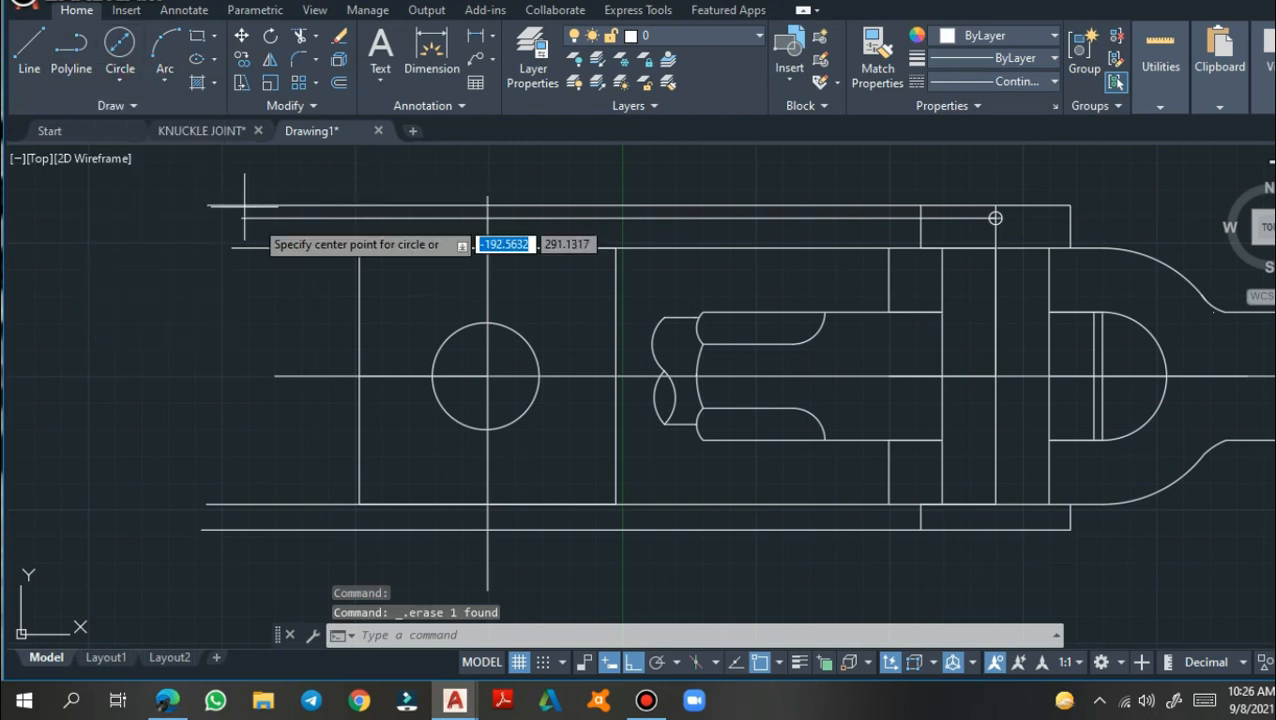
{"action": "left_click", "coordinate": [487, 376]}
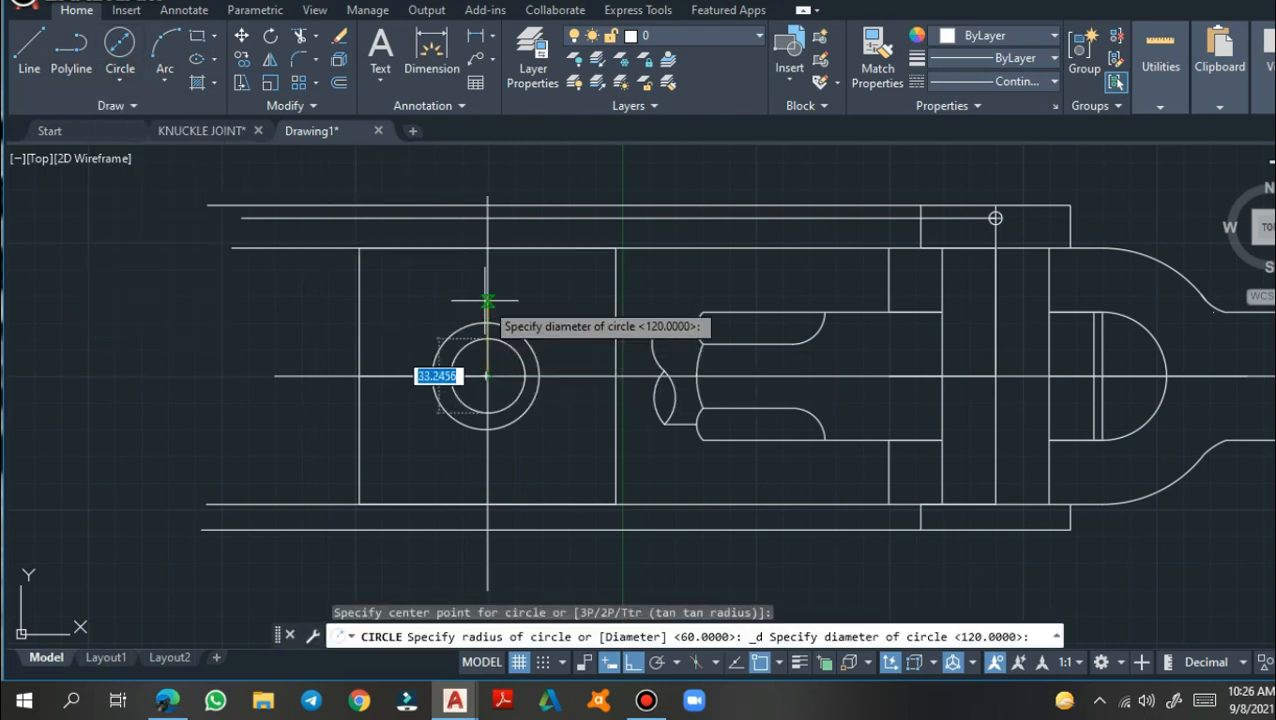
{"action": "type", "text": "60"}
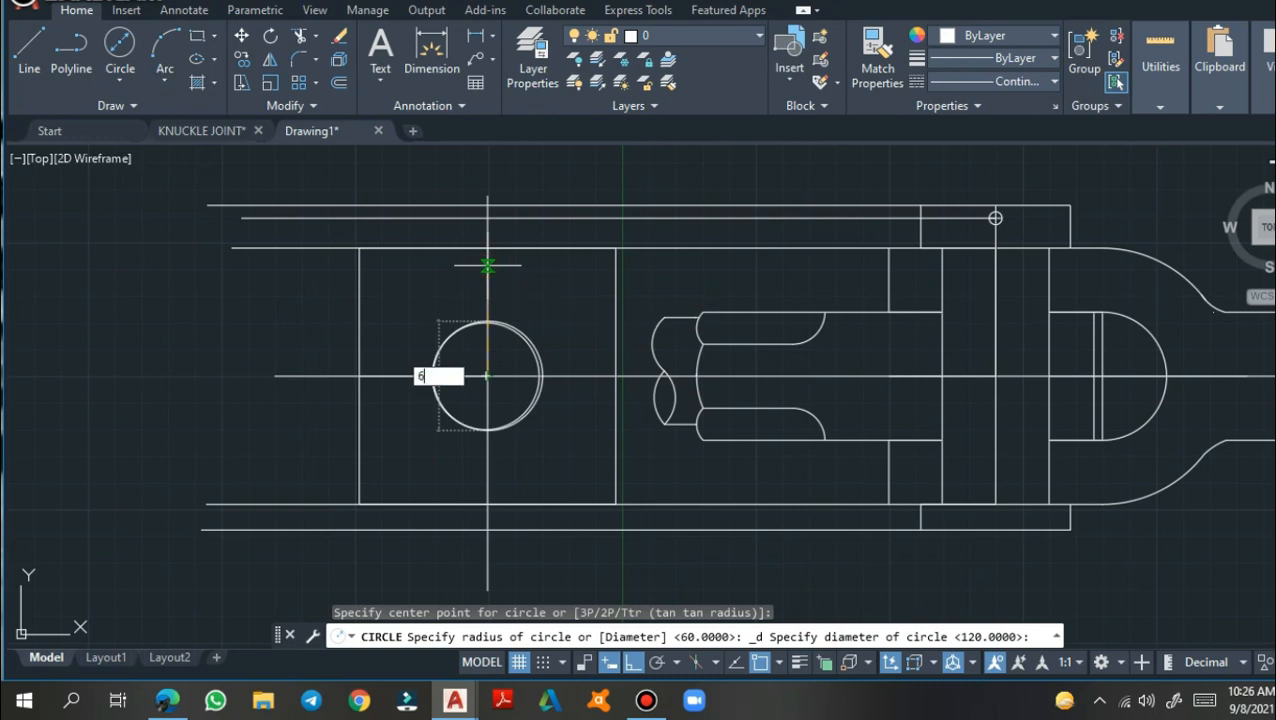
{"action": "key", "text": "Return"}
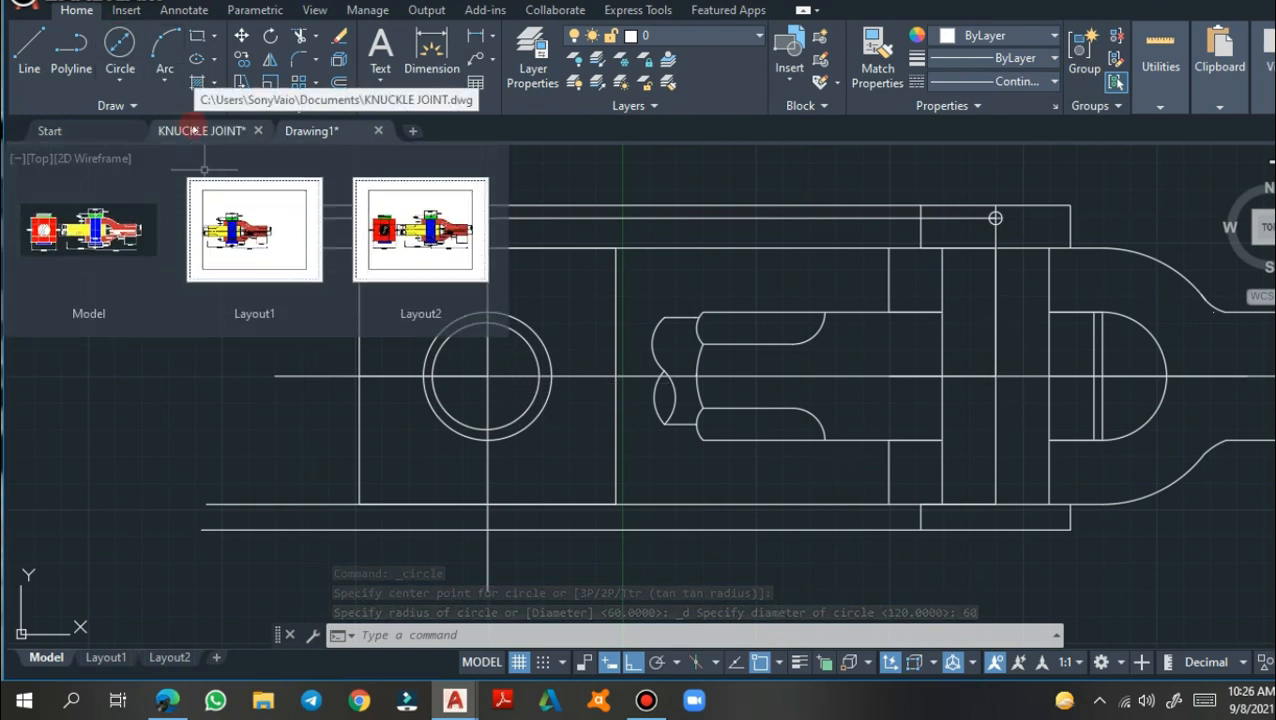
Check the octagon in the KNUCKLE JOINT drawing and draw an 8-sided polygon inscribed in a radius of 30 at Drawing1's side view centre
{"action": "left_click", "coordinate": [193, 131]}
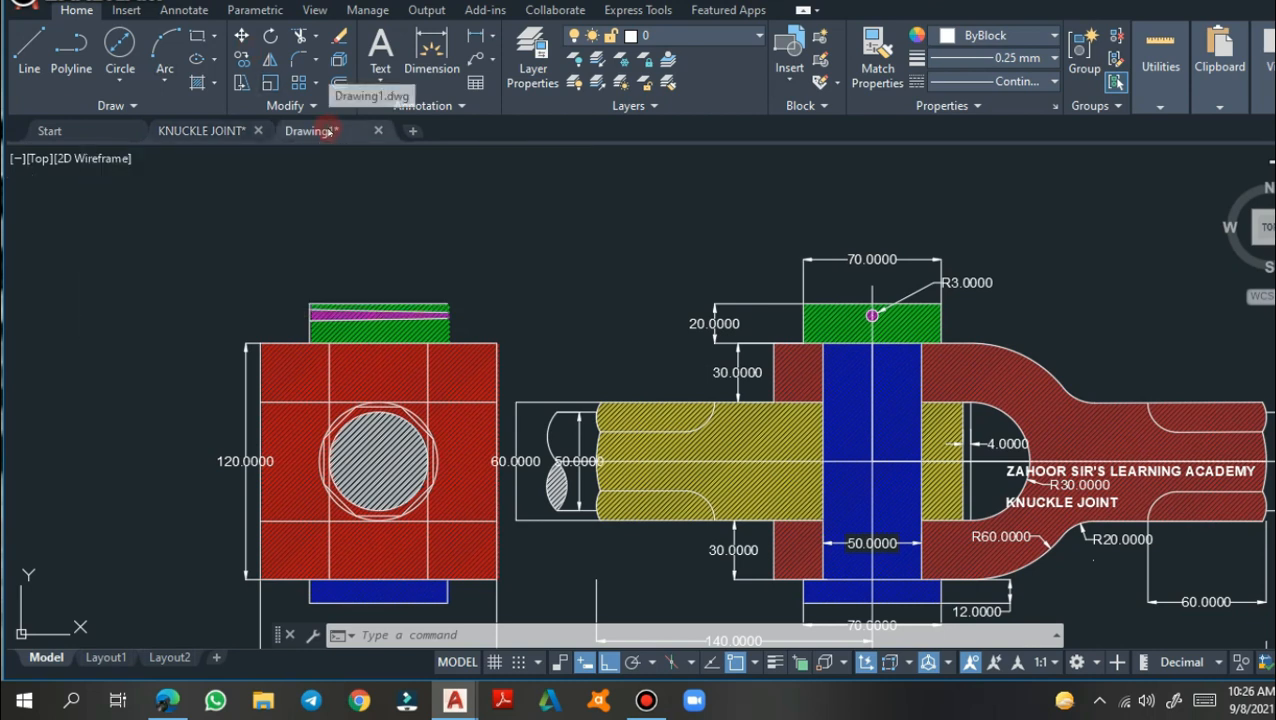
{"action": "left_click", "coordinate": [318, 130]}
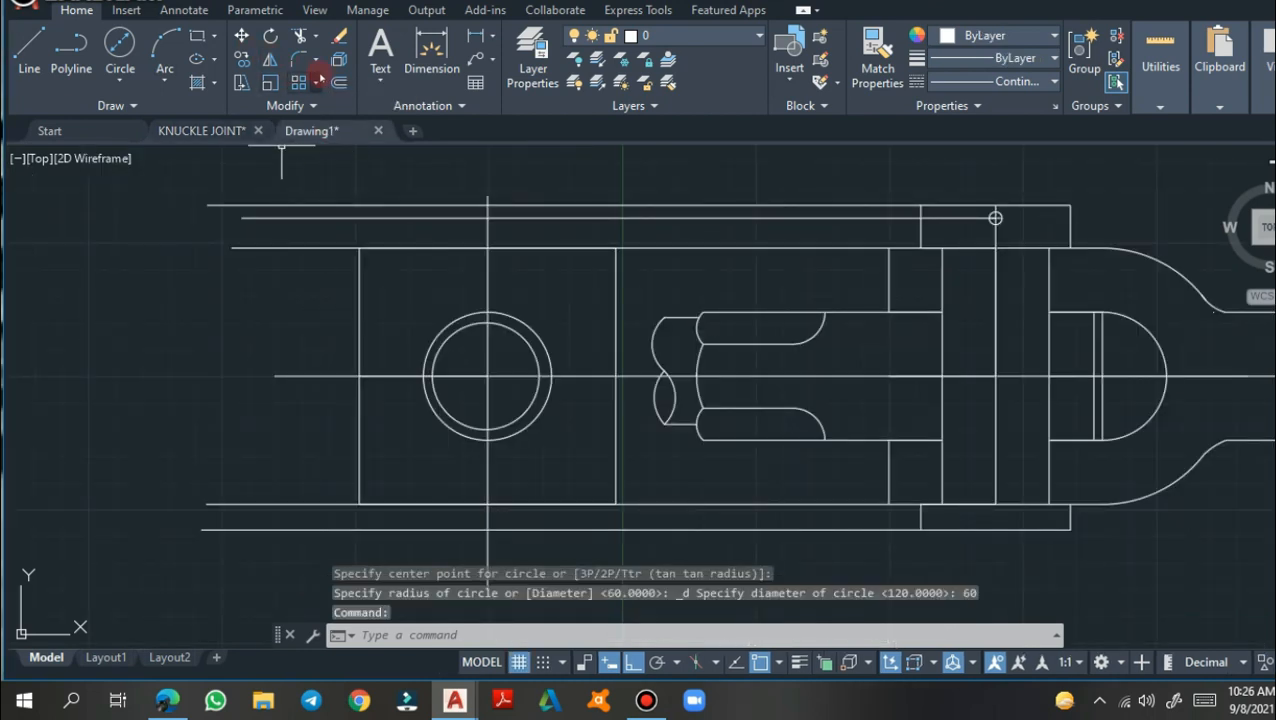
{"action": "left_click", "coordinate": [212, 38]}
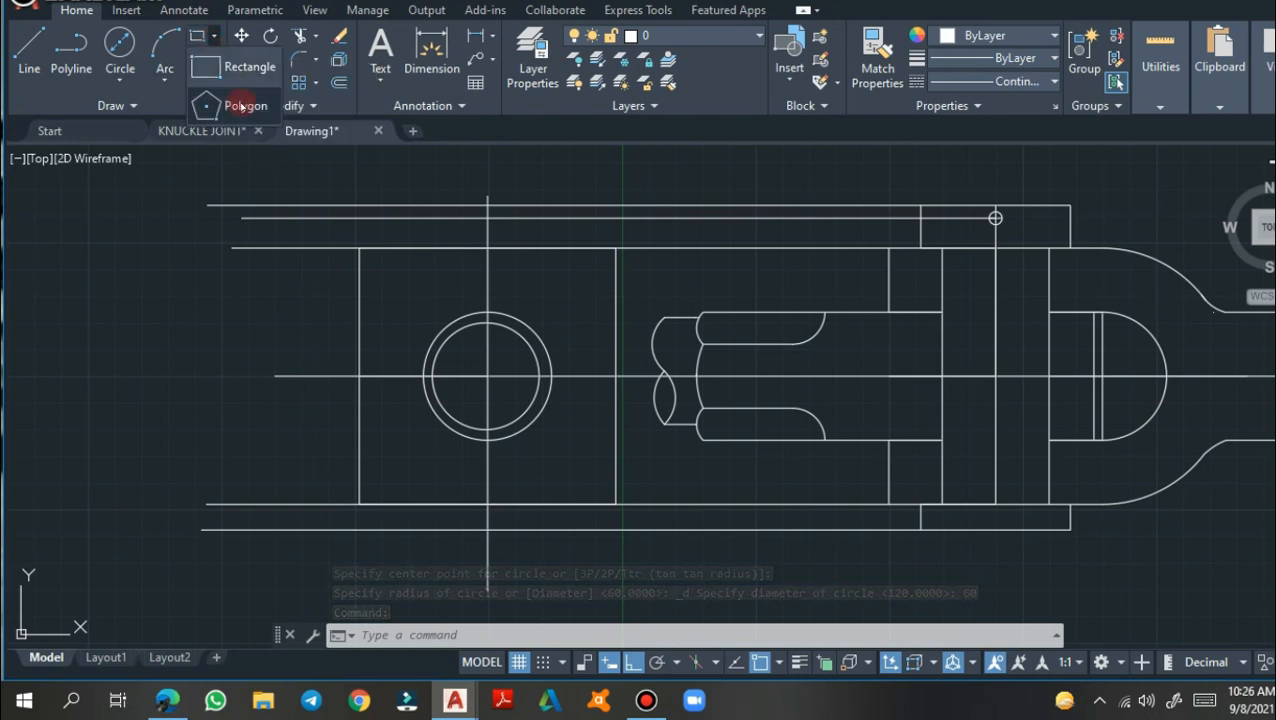
{"action": "left_click", "coordinate": [240, 106]}
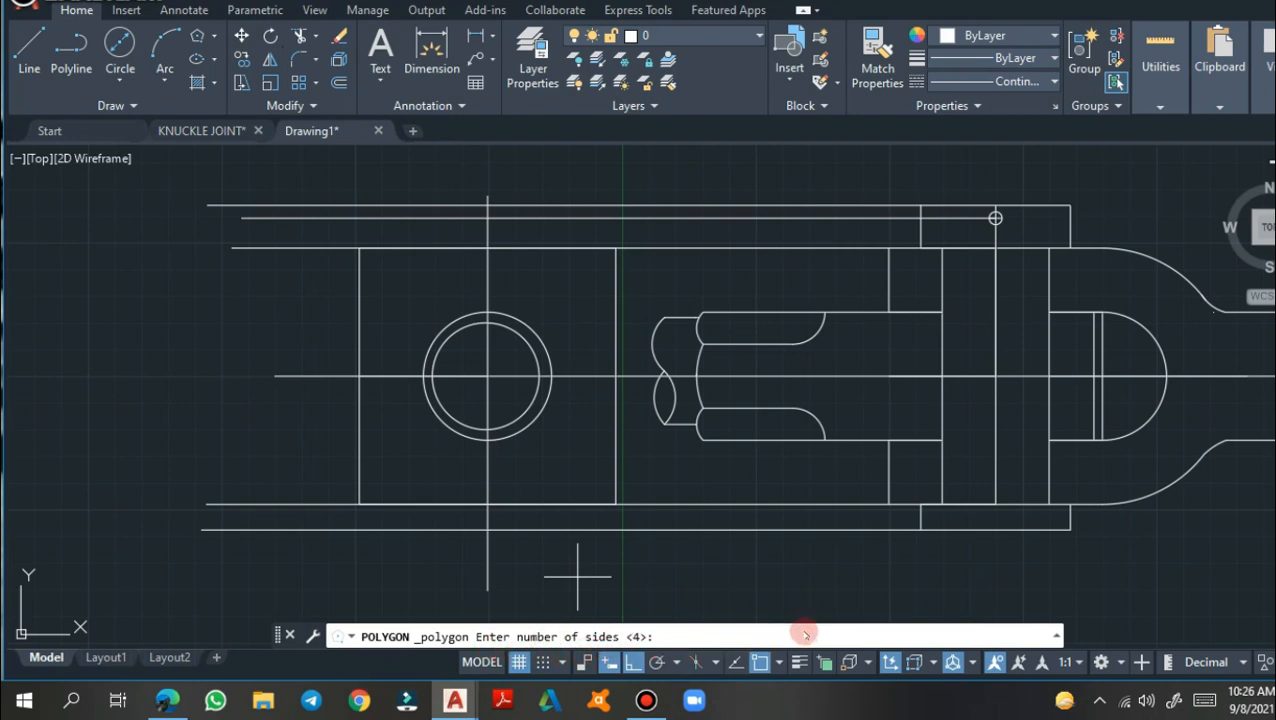
{"action": "key", "text": "Return"}
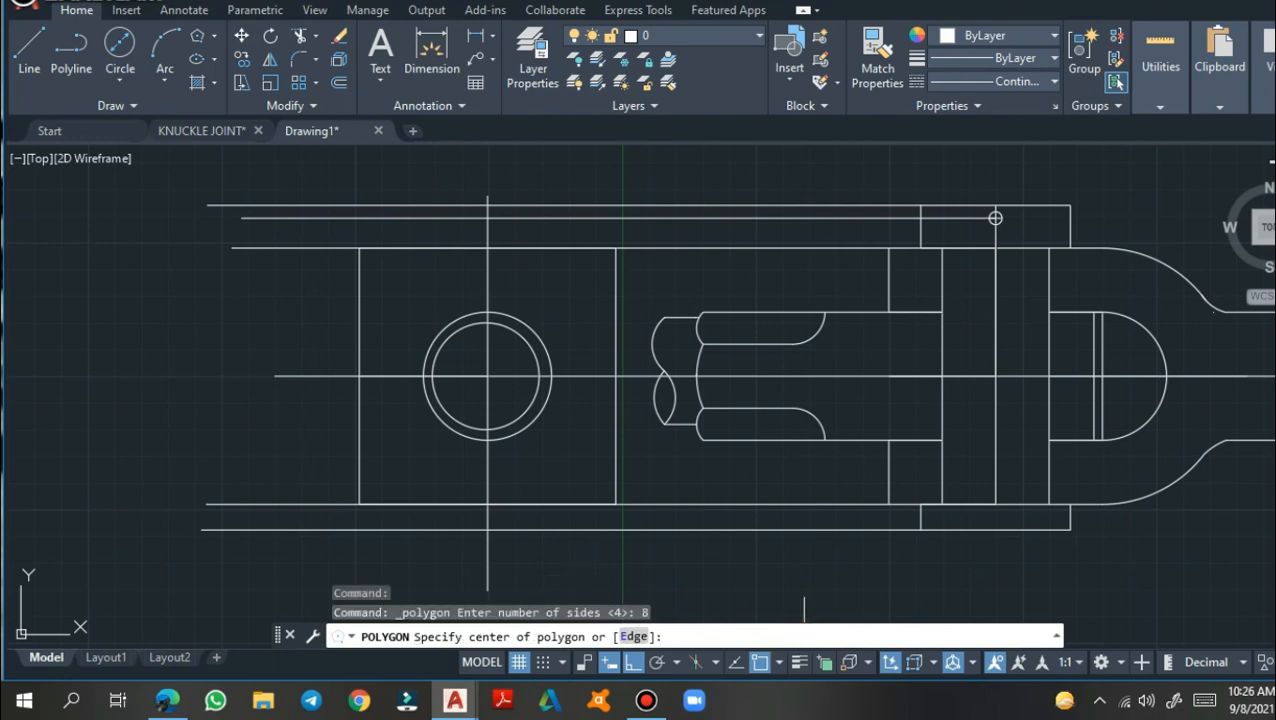
{"action": "left_click", "coordinate": [490, 375]}
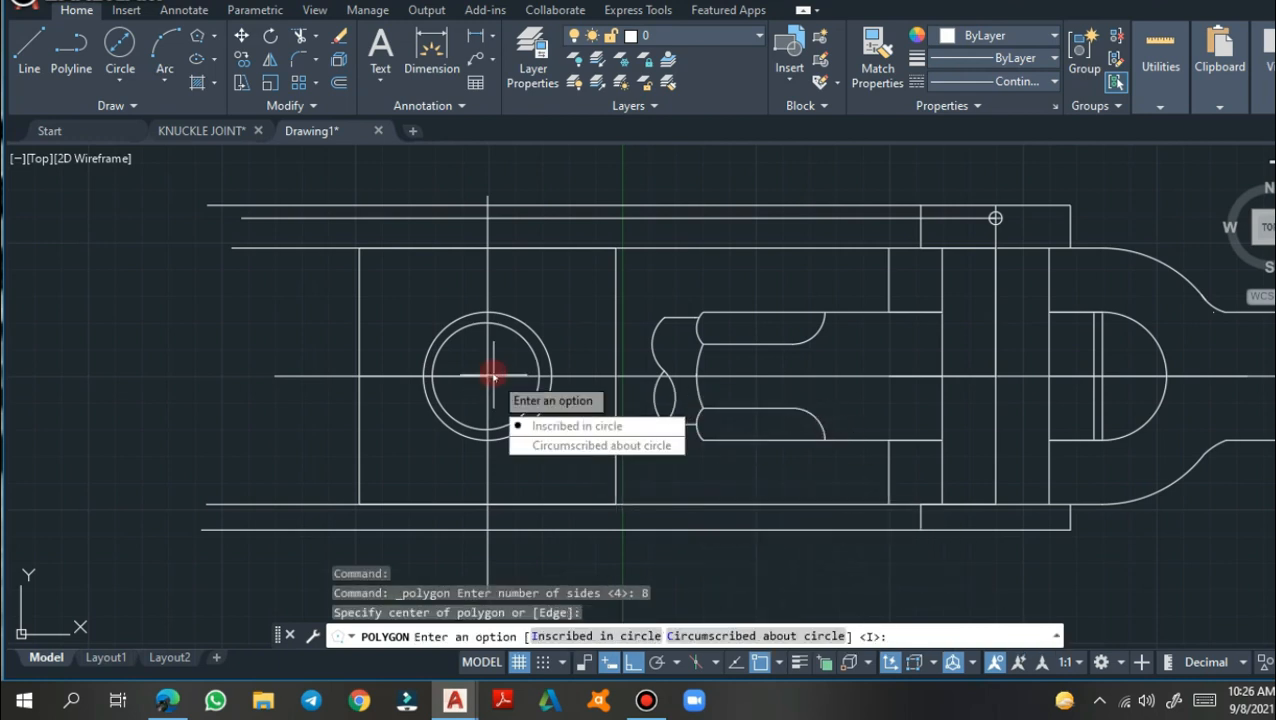
{"action": "left_click", "coordinate": [573, 430]}
{"action": "scroll", "coordinate": [438, 330], "scroll_direction": "up", "scroll_amount": 4}
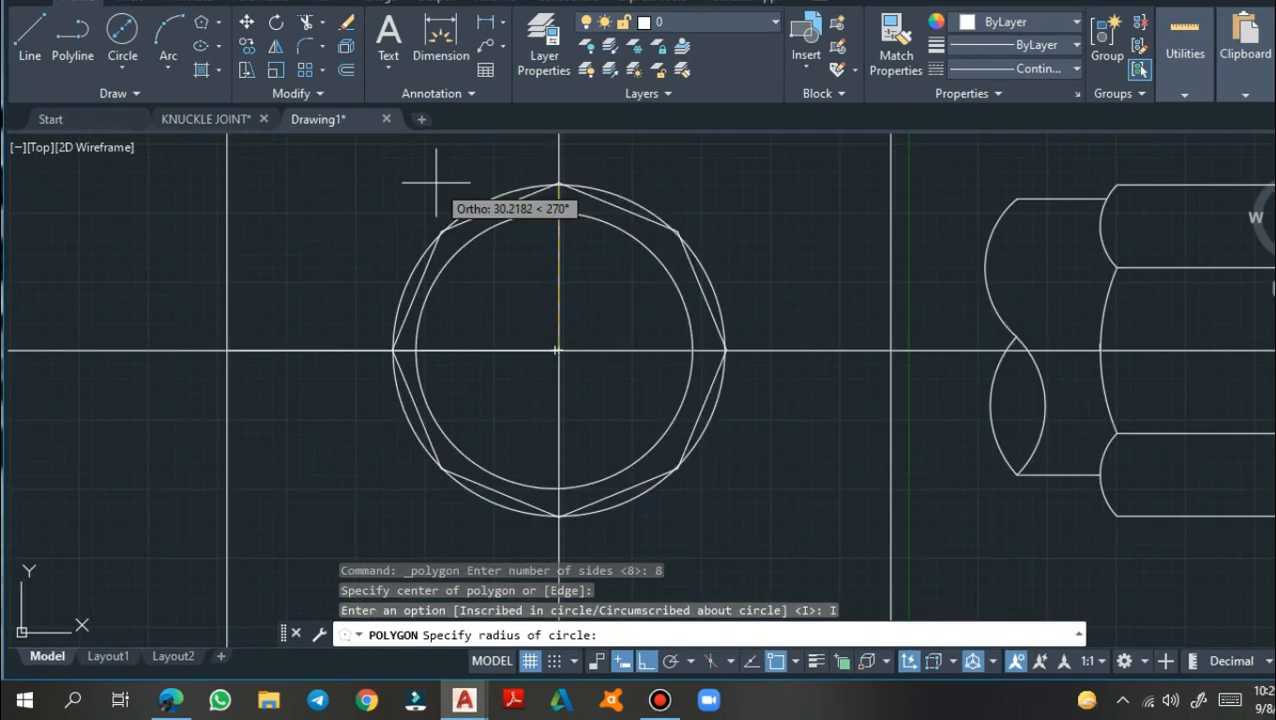
{"action": "type", "text": "30"}
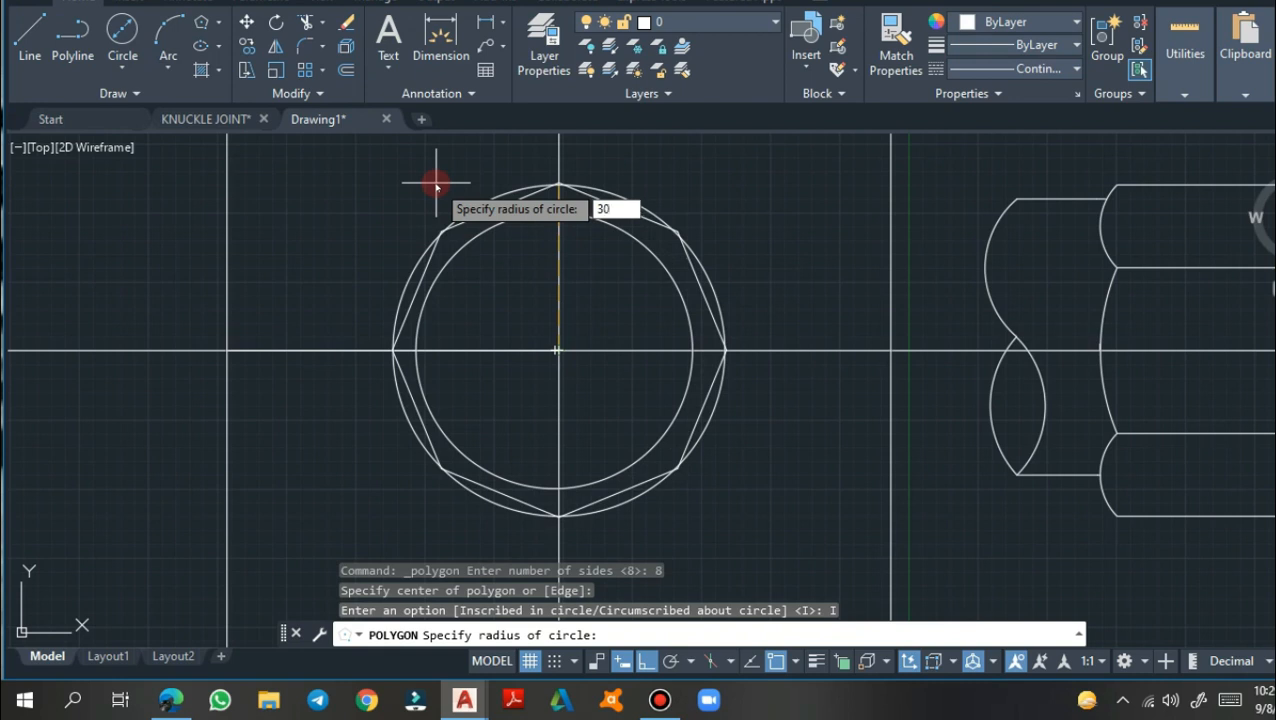
{"action": "key", "text": "Return"}
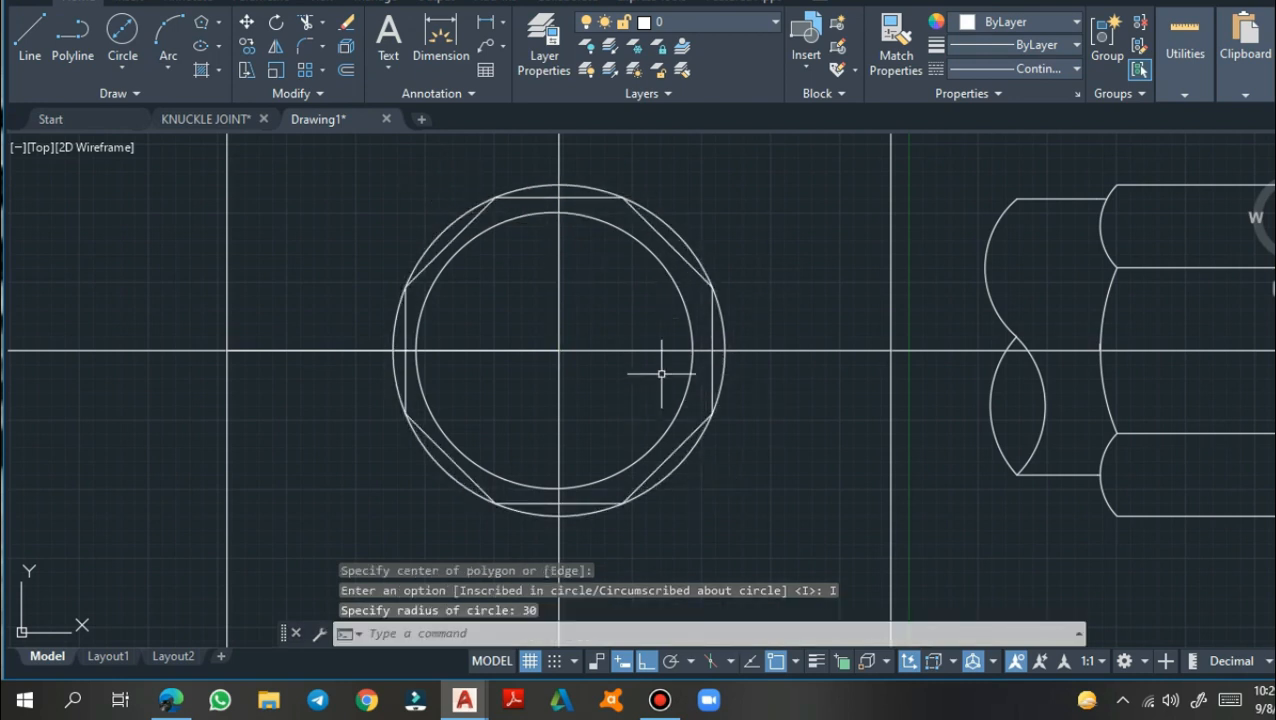
Compare the side view in Drawing1 with the one in the KNUCKLE JOINT drawing and return to Drawing1
{"action": "scroll", "coordinate": [692, 378], "scroll_direction": "down", "scroll_amount": 4}
{"action": "scroll", "coordinate": [698, 390], "scroll_direction": "up", "scroll_amount": 2}
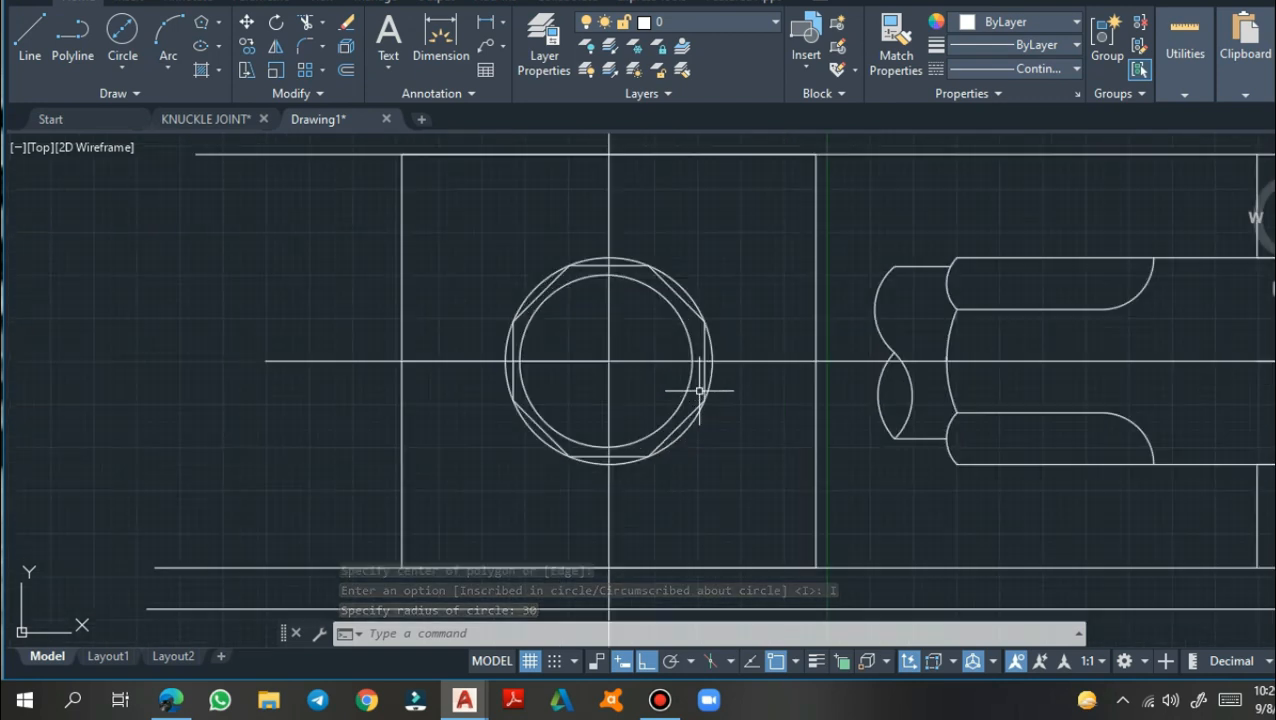
{"action": "scroll", "coordinate": [679, 413], "scroll_direction": "down", "scroll_amount": 2}
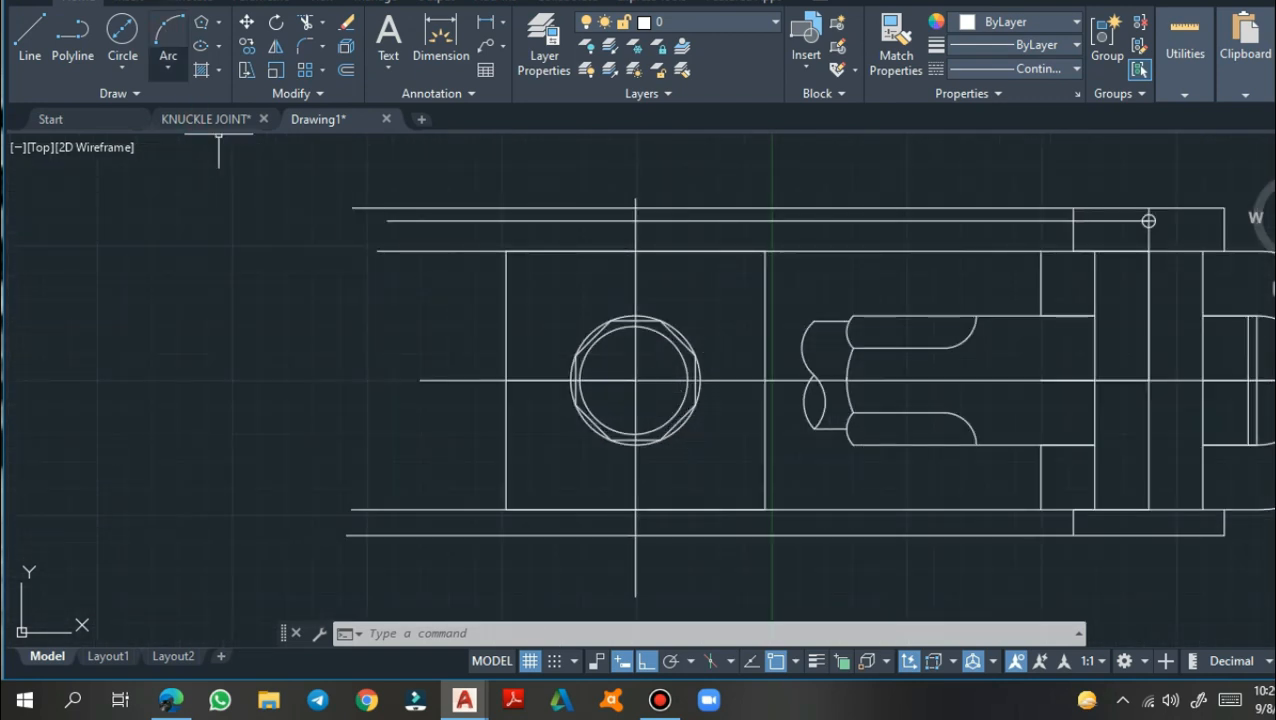
{"action": "left_click", "coordinate": [232, 119]}
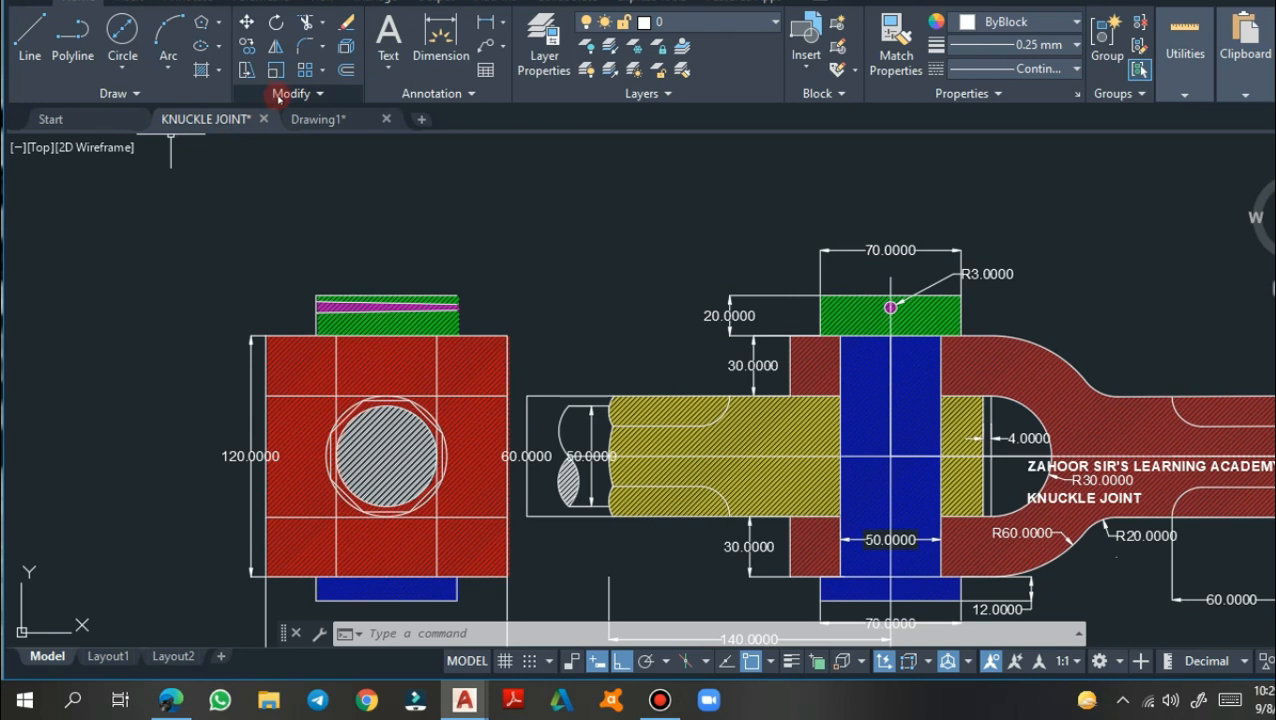
{"action": "left_click", "coordinate": [336, 121]}
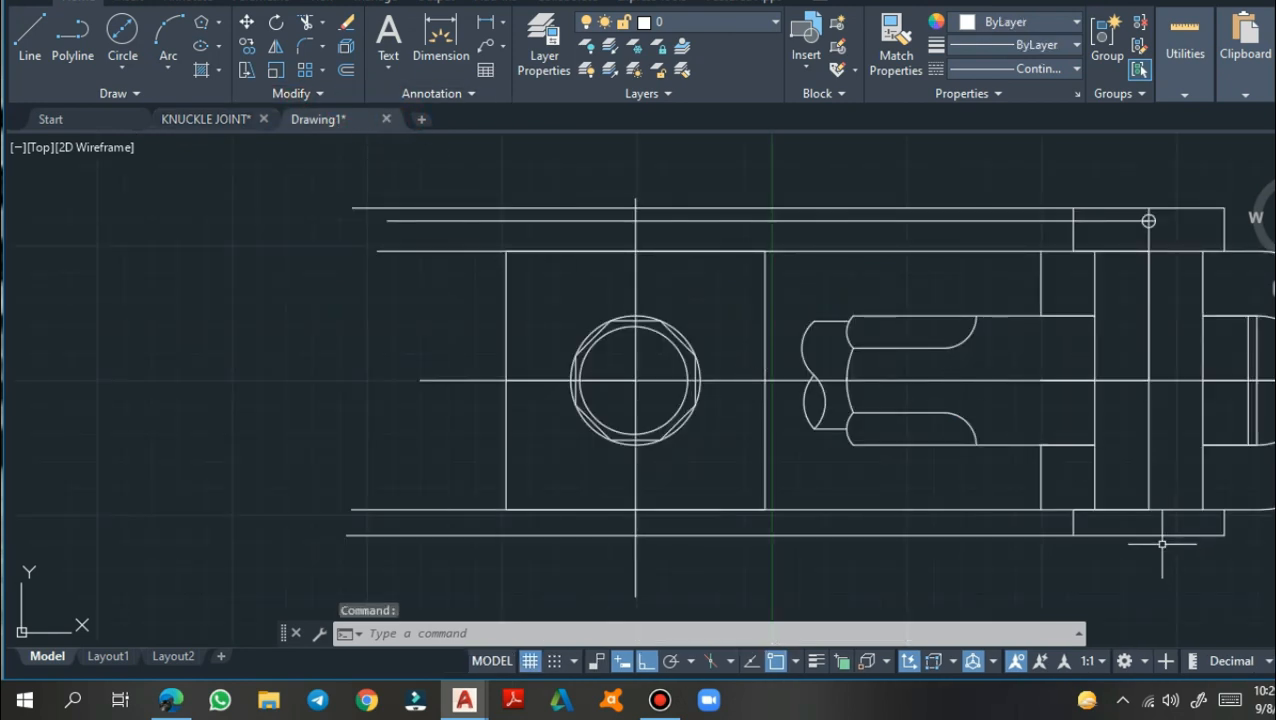
Copy the pin head outline below the fork from its top-edge midpoint to the side view's centre line at the square's lower edge
{"action": "left_click", "coordinate": [247, 45]}
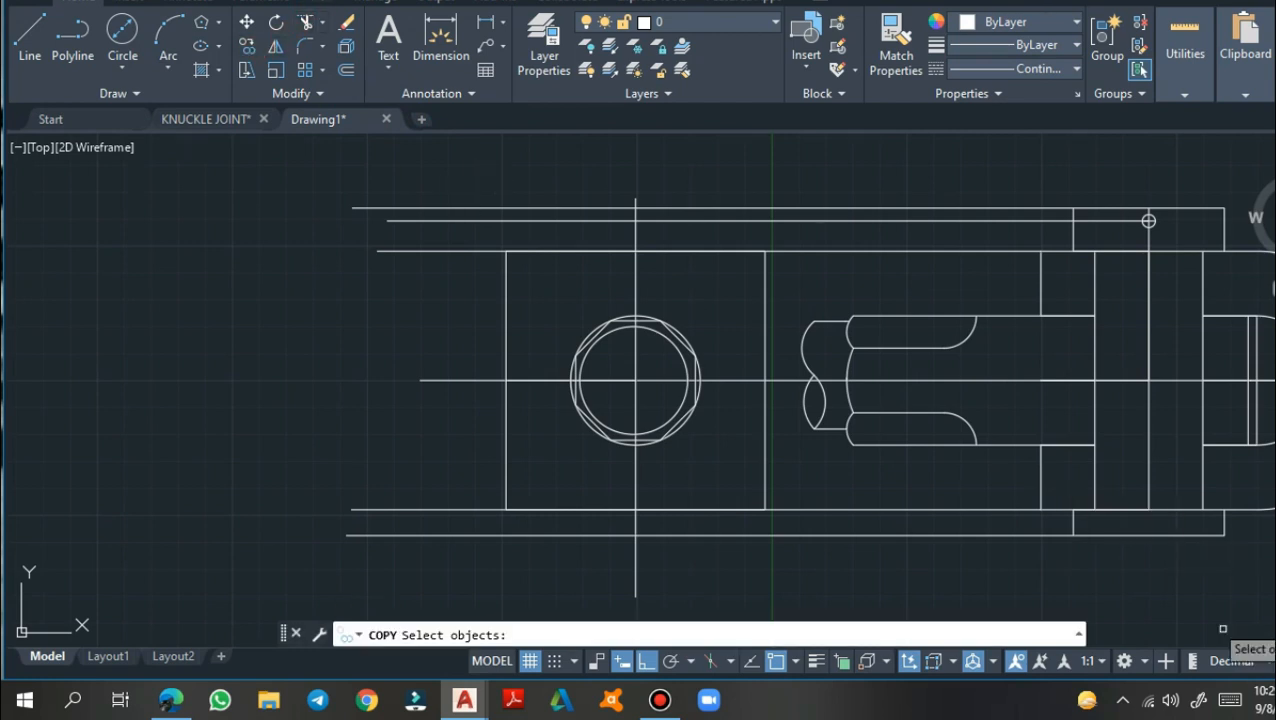
{"action": "left_click", "coordinate": [1073, 523]}
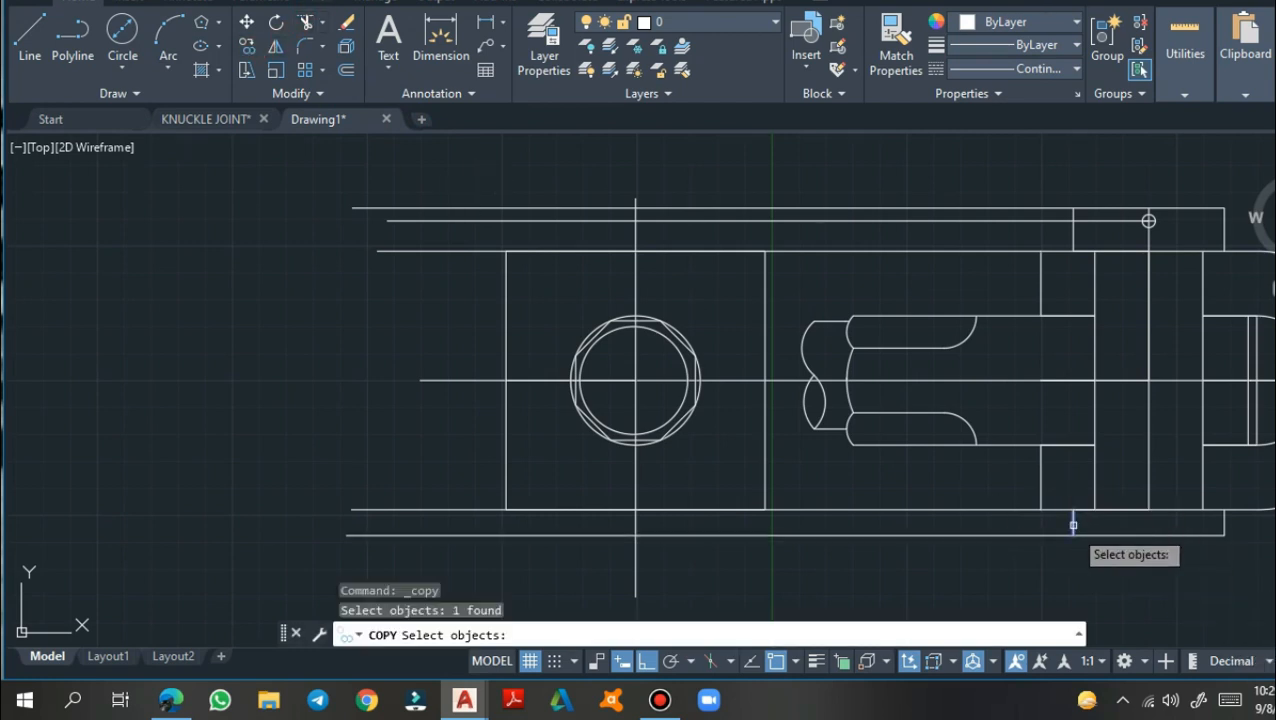
{"action": "left_click", "coordinate": [1108, 536]}
{"action": "left_click", "coordinate": [1222, 518]}
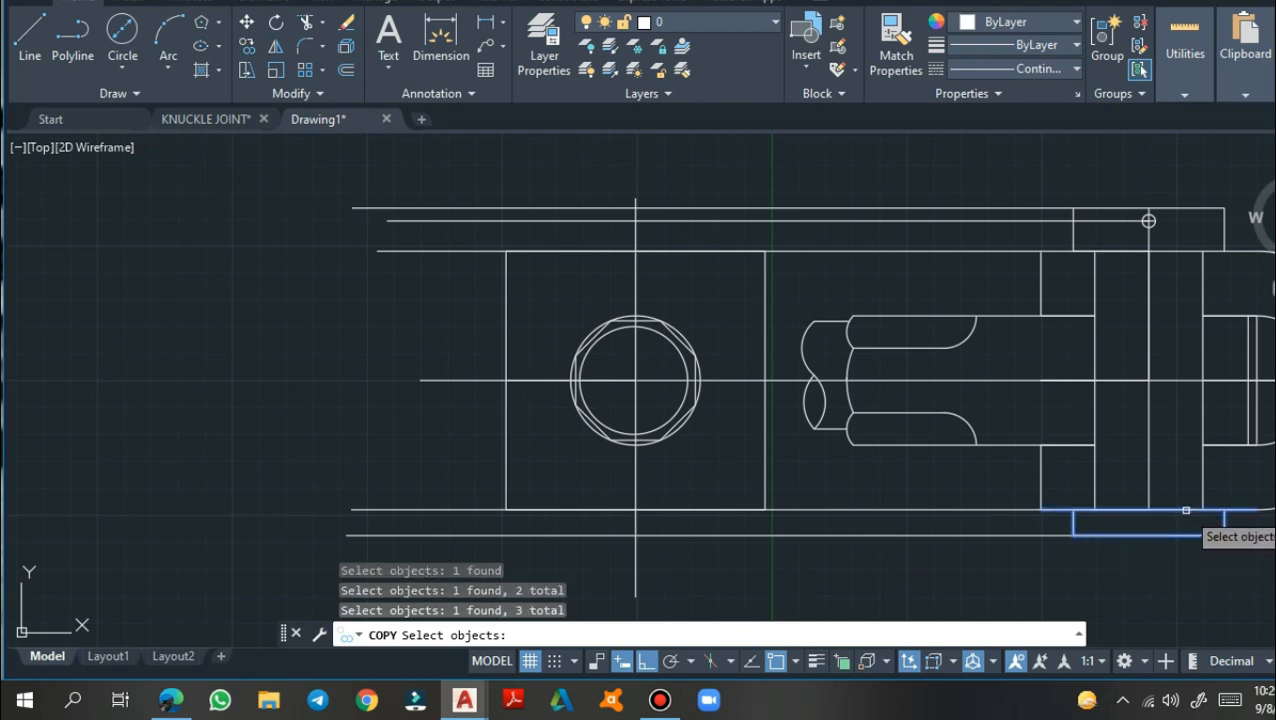
{"action": "left_click", "coordinate": [1184, 511]}
{"action": "key", "text": "Return"}
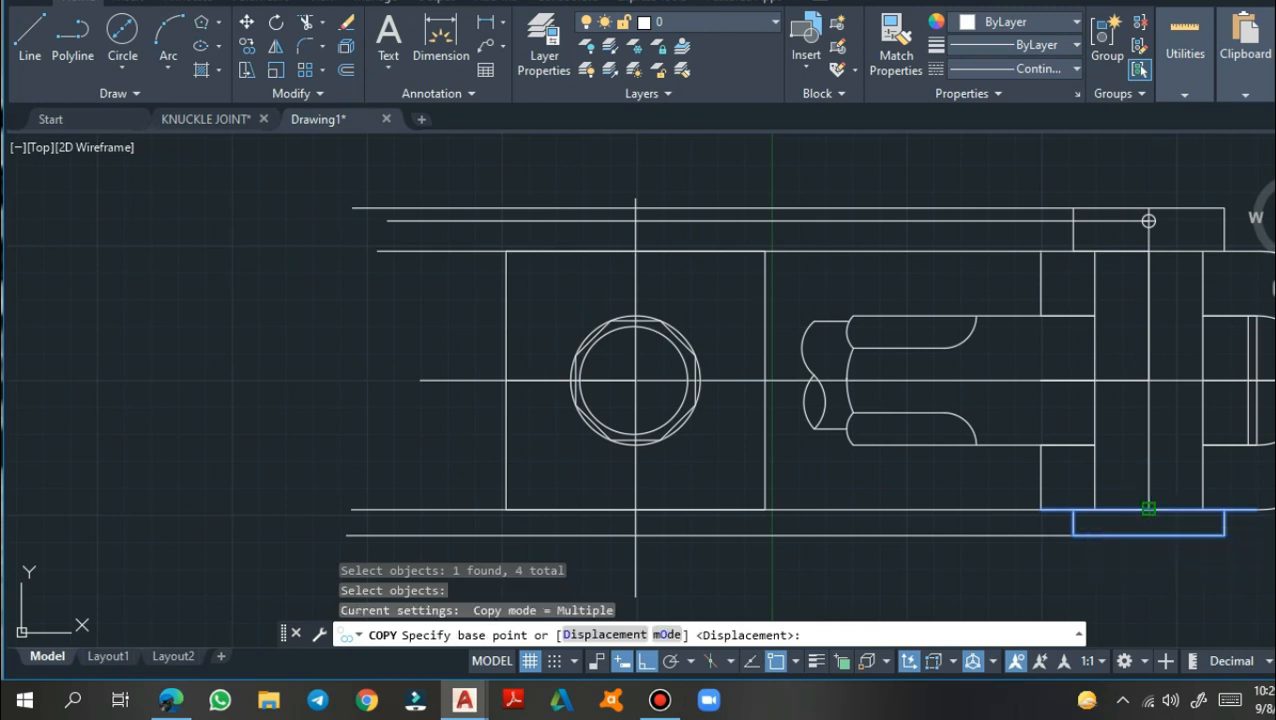
{"action": "left_click", "coordinate": [1148, 511]}
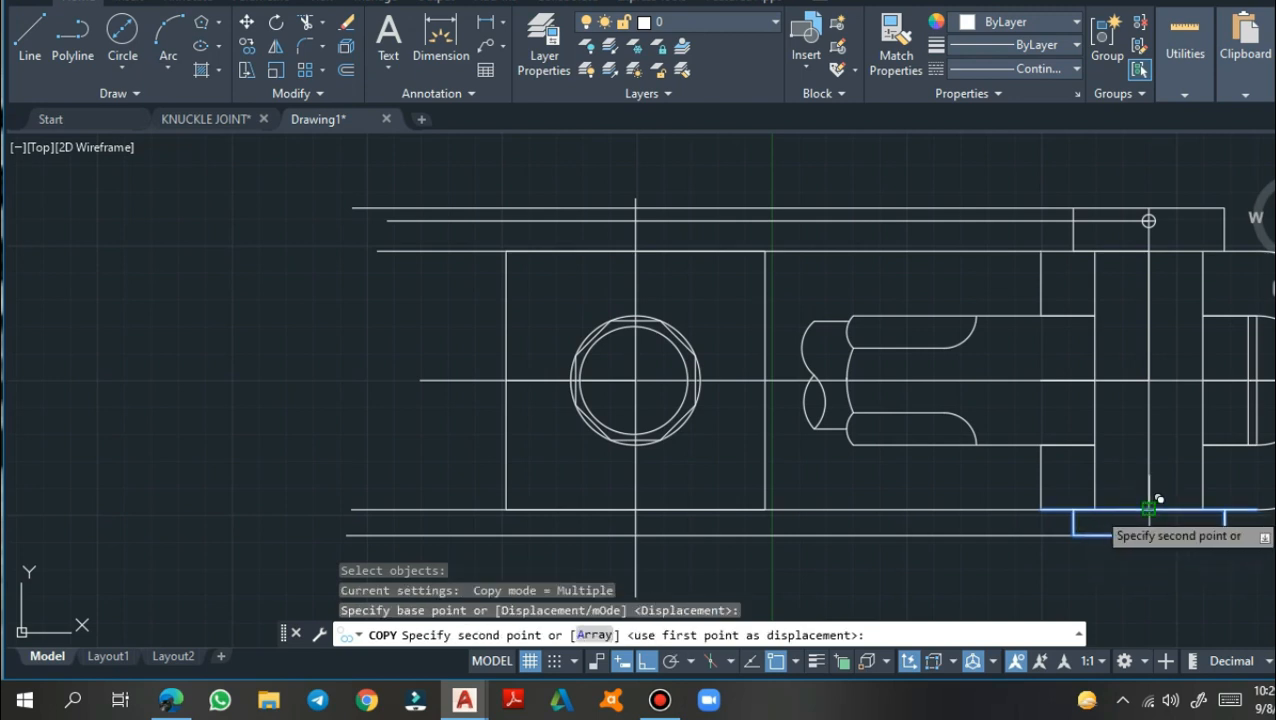
{"action": "left_click", "coordinate": [636, 511]}
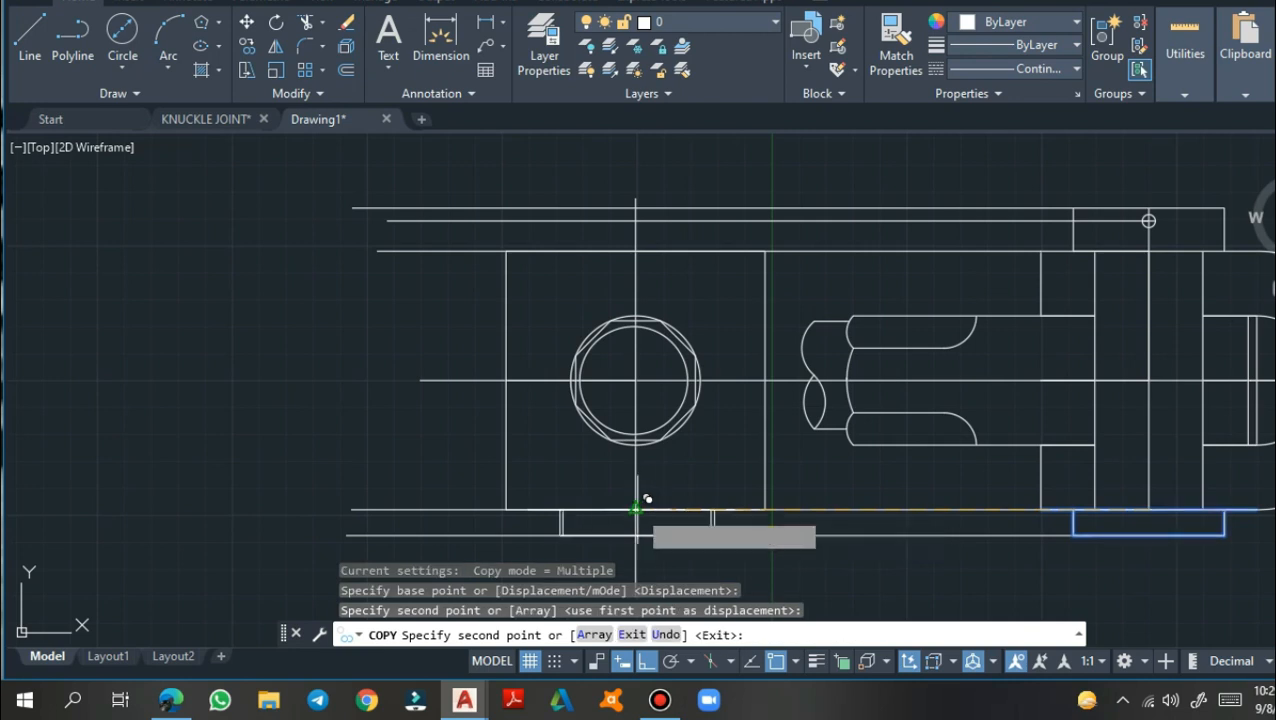
{"action": "key", "text": "Return"}
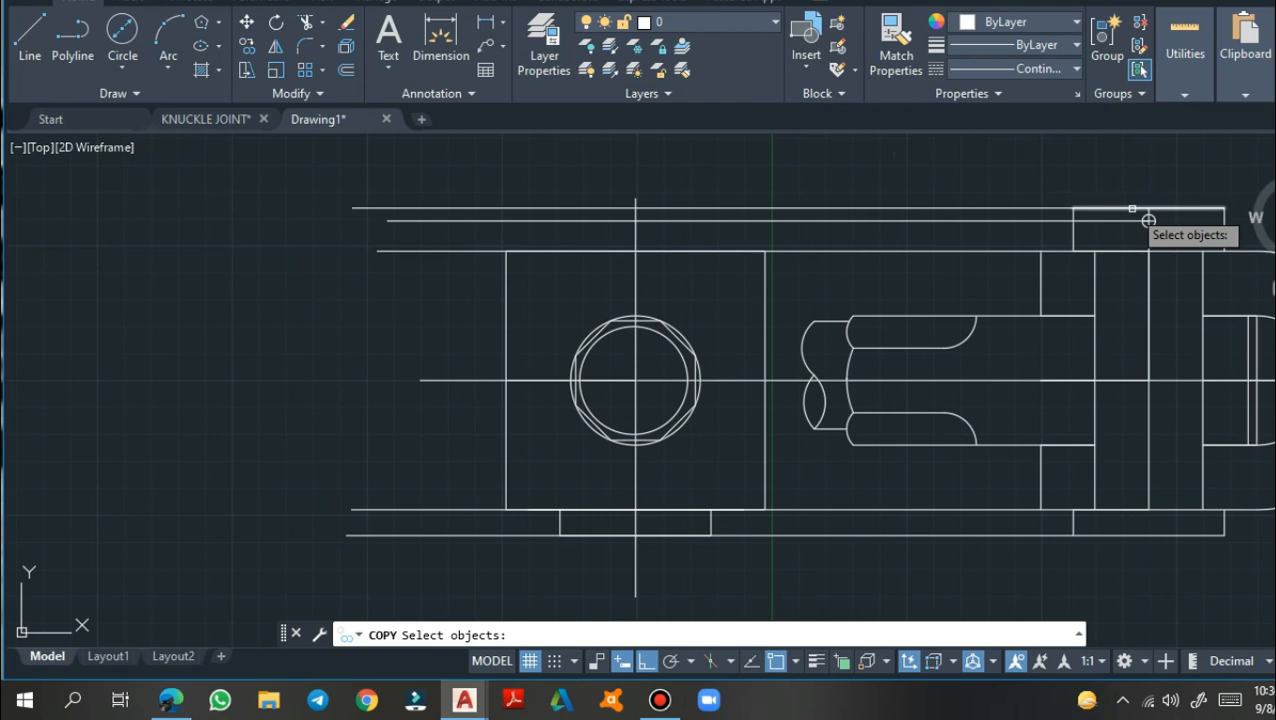
Copy the collar outline with its small pin circle and centre line from the front view to the side view's centre line above the square
{"action": "left_click", "coordinate": [1130, 209]}
{"action": "left_click", "coordinate": [1223, 225]}
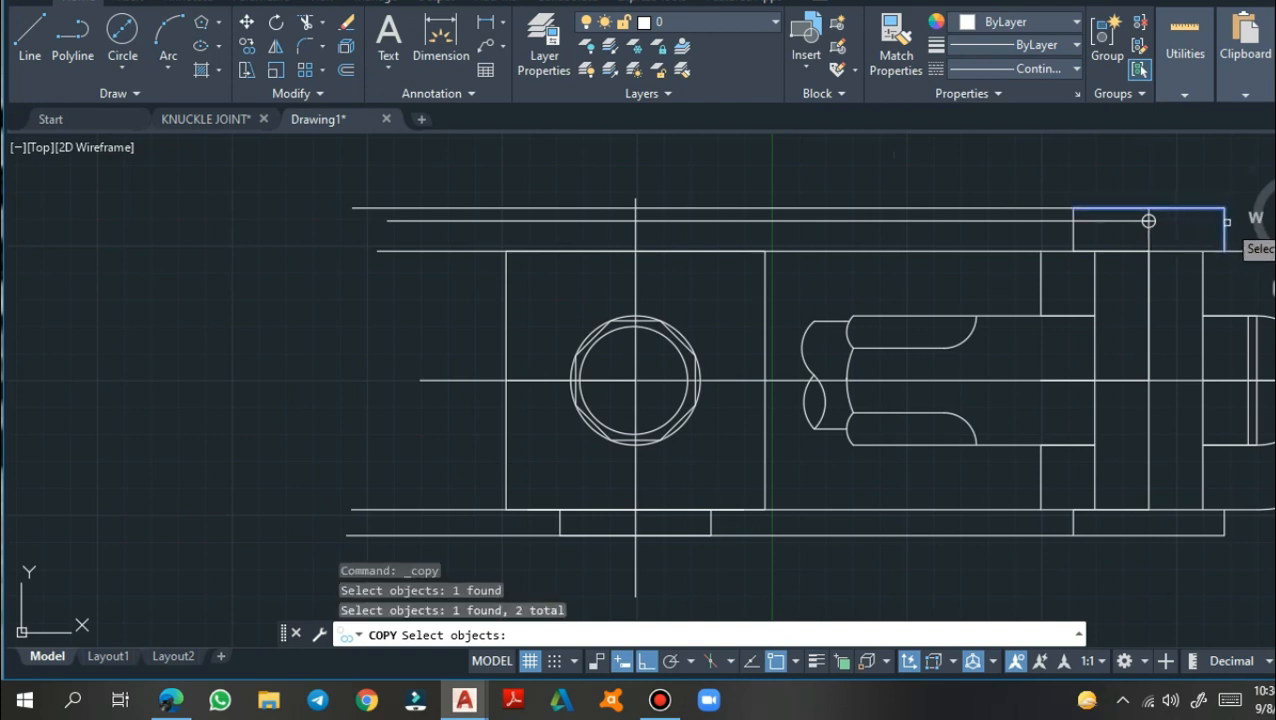
{"action": "left_click", "coordinate": [1149, 232]}
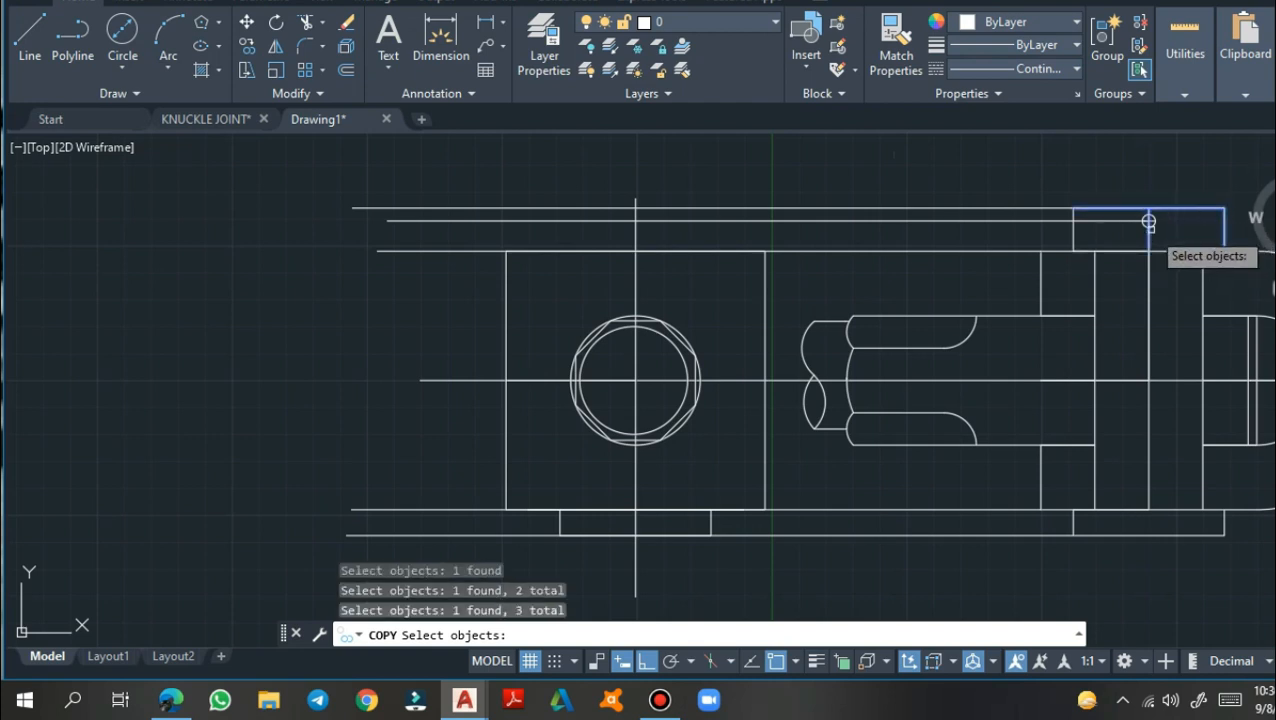
{"action": "left_click", "coordinate": [1149, 232]}
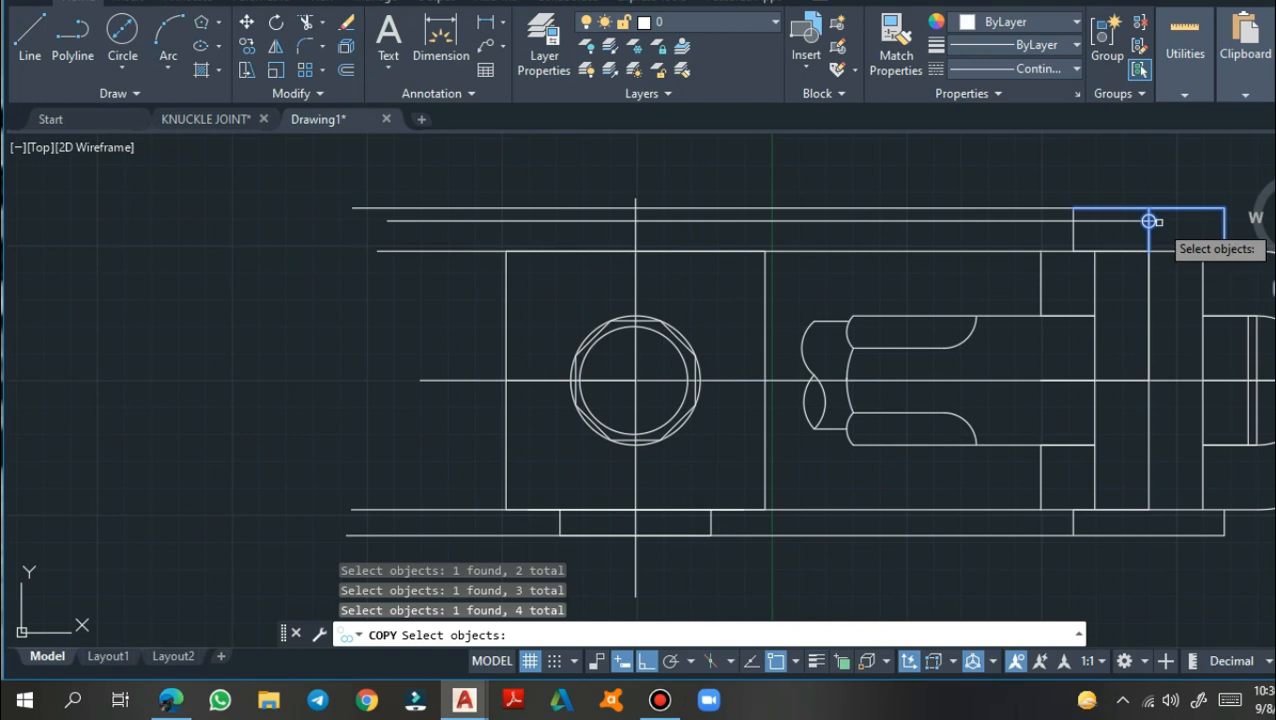
{"action": "left_click", "coordinate": [1073, 243]}
{"action": "left_click", "coordinate": [1186, 248]}
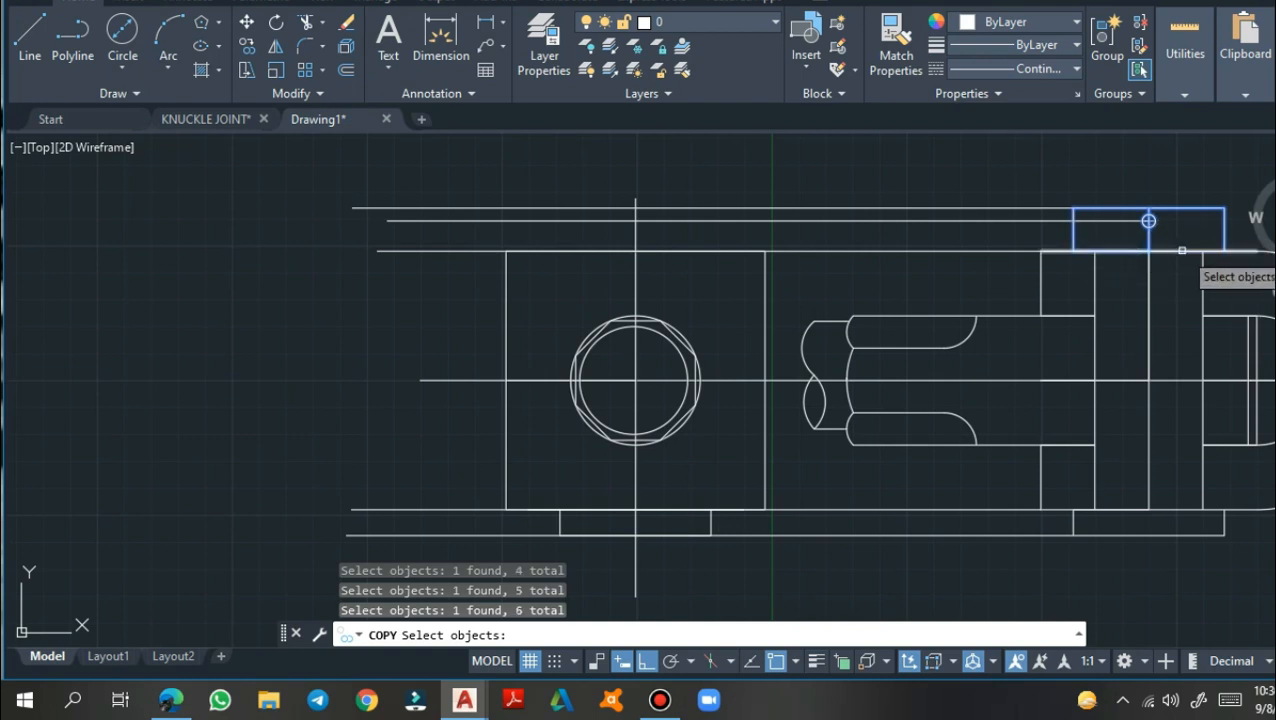
{"action": "left_click", "coordinate": [1186, 248]}
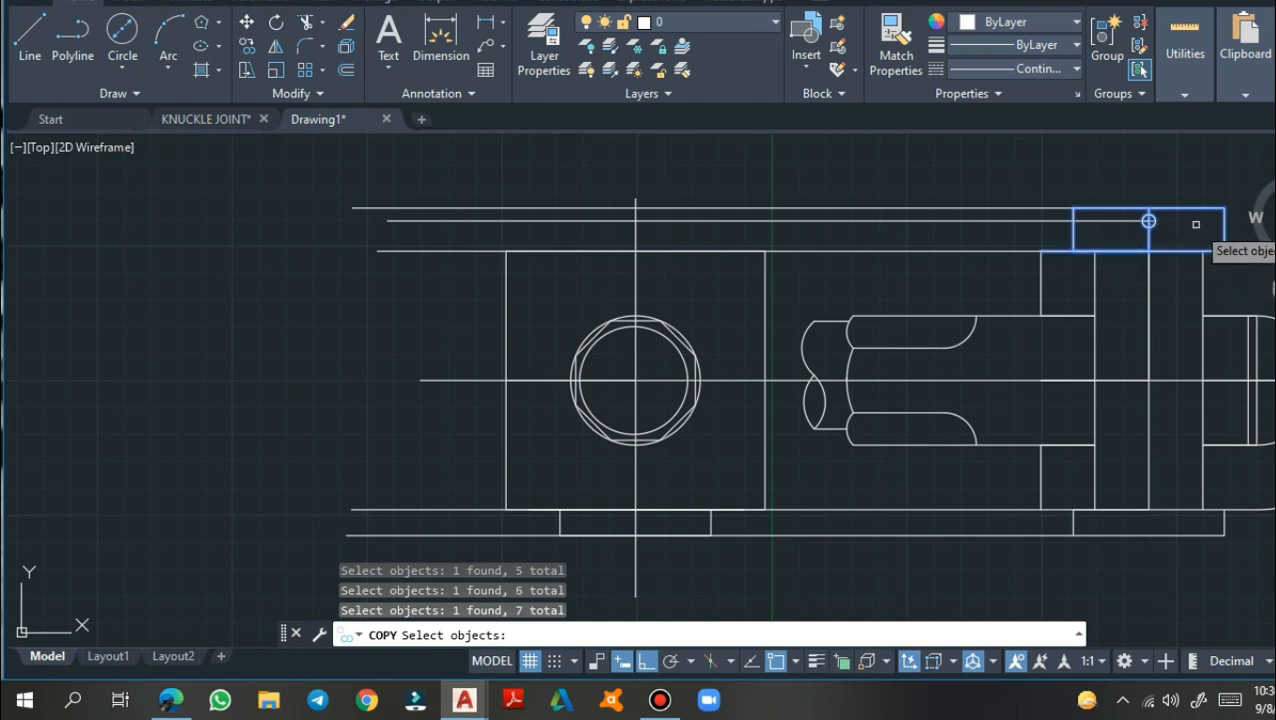
{"action": "key", "text": "Return"}
{"action": "left_click", "coordinate": [1149, 221]}
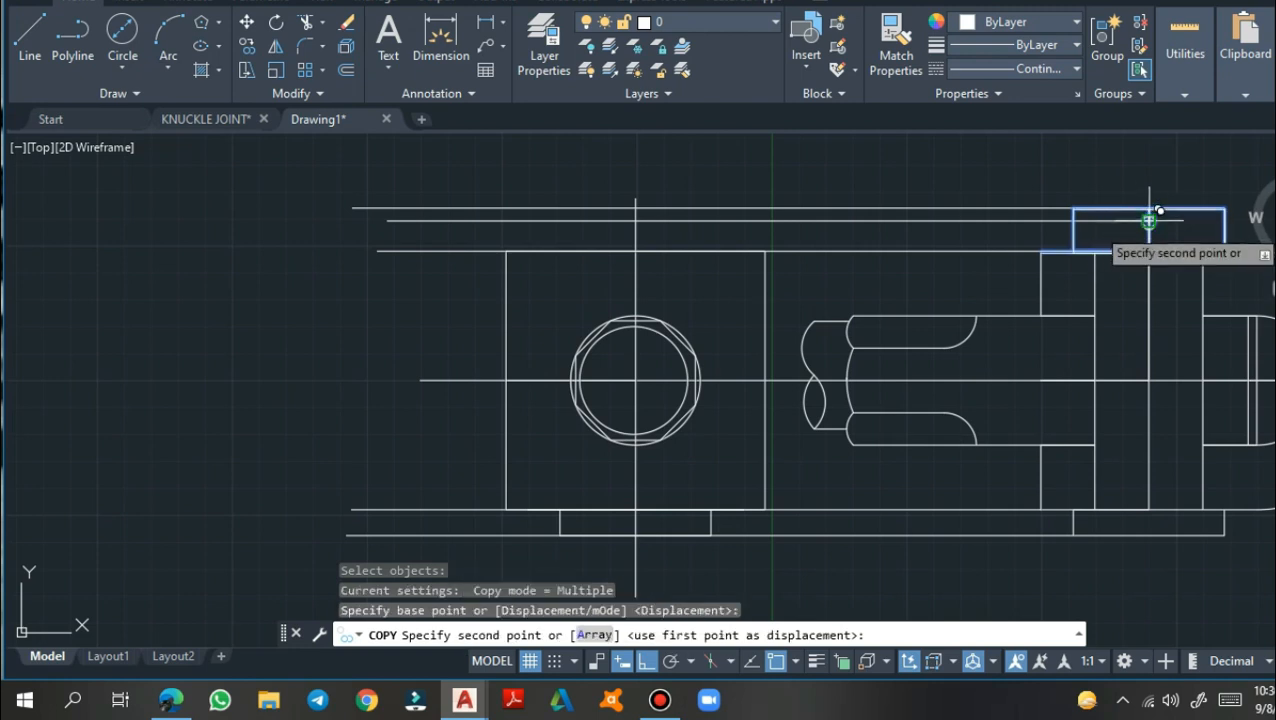
{"action": "left_click", "coordinate": [639, 217]}
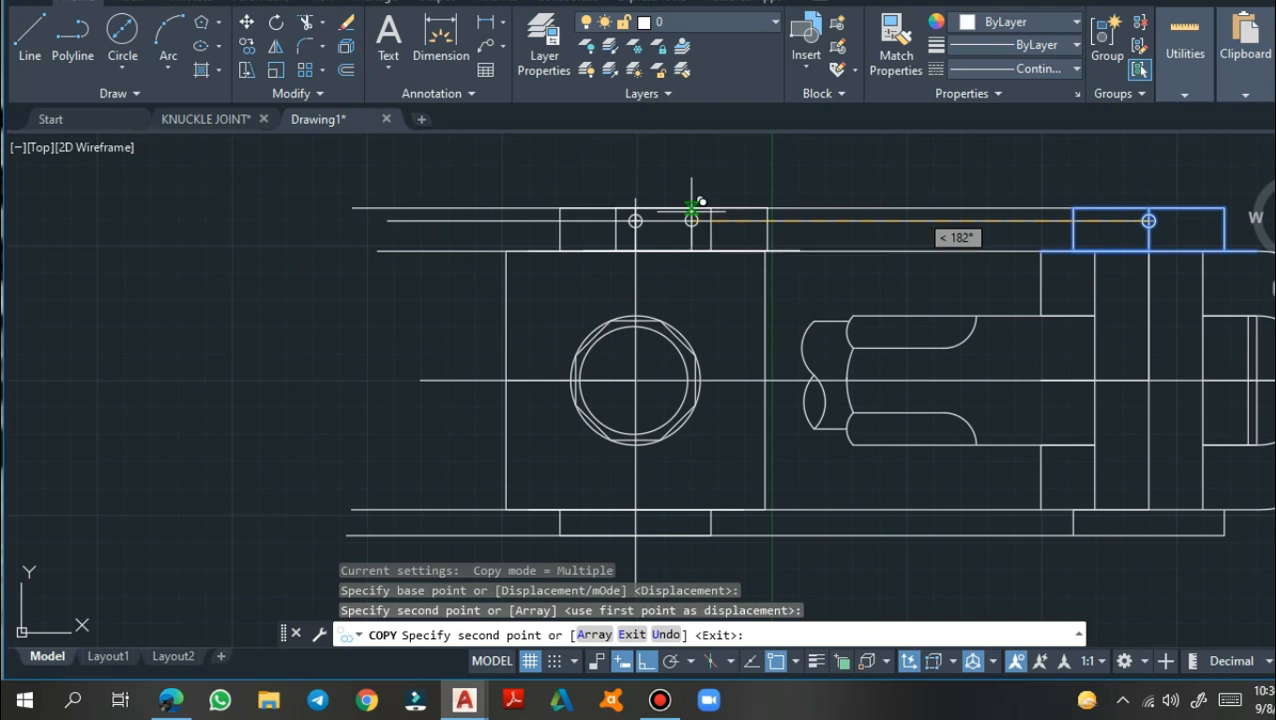
{"action": "key", "text": "Return"}
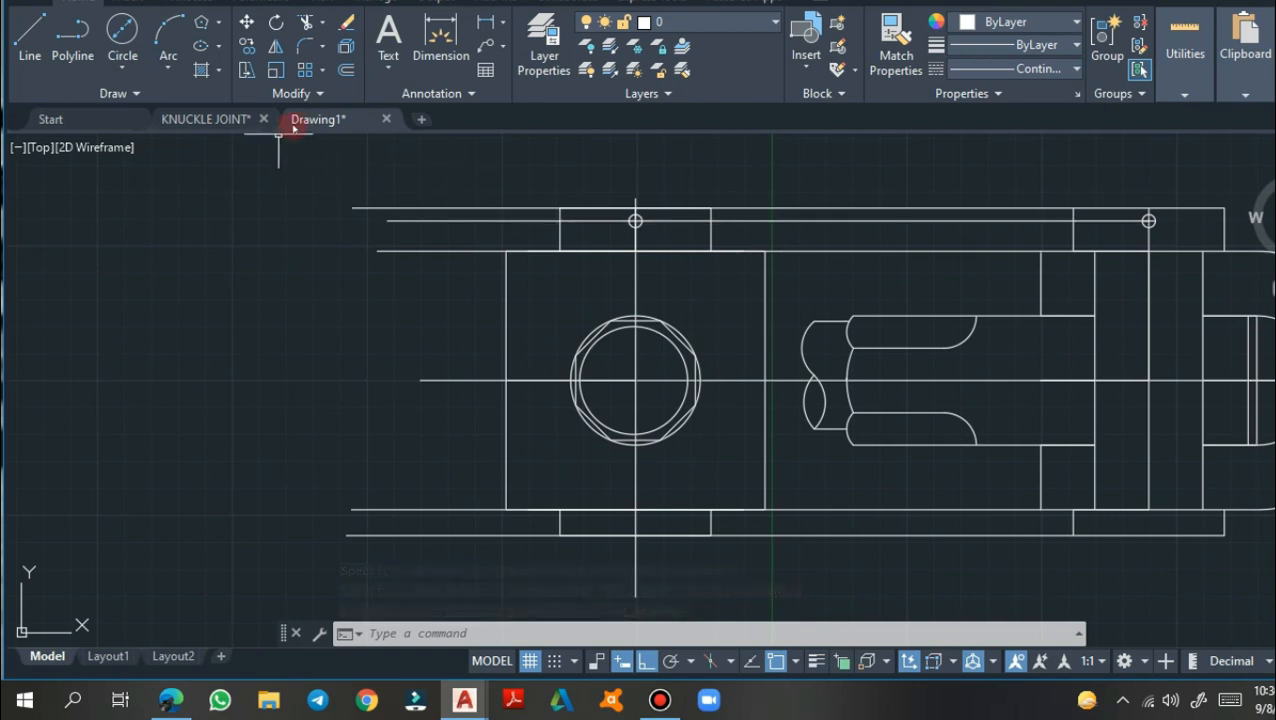
Check the collar's side view in the KNUCKLE JOINT drawing and delete the small circle from the copied collar in Drawing1
{"action": "left_click", "coordinate": [243, 119]}
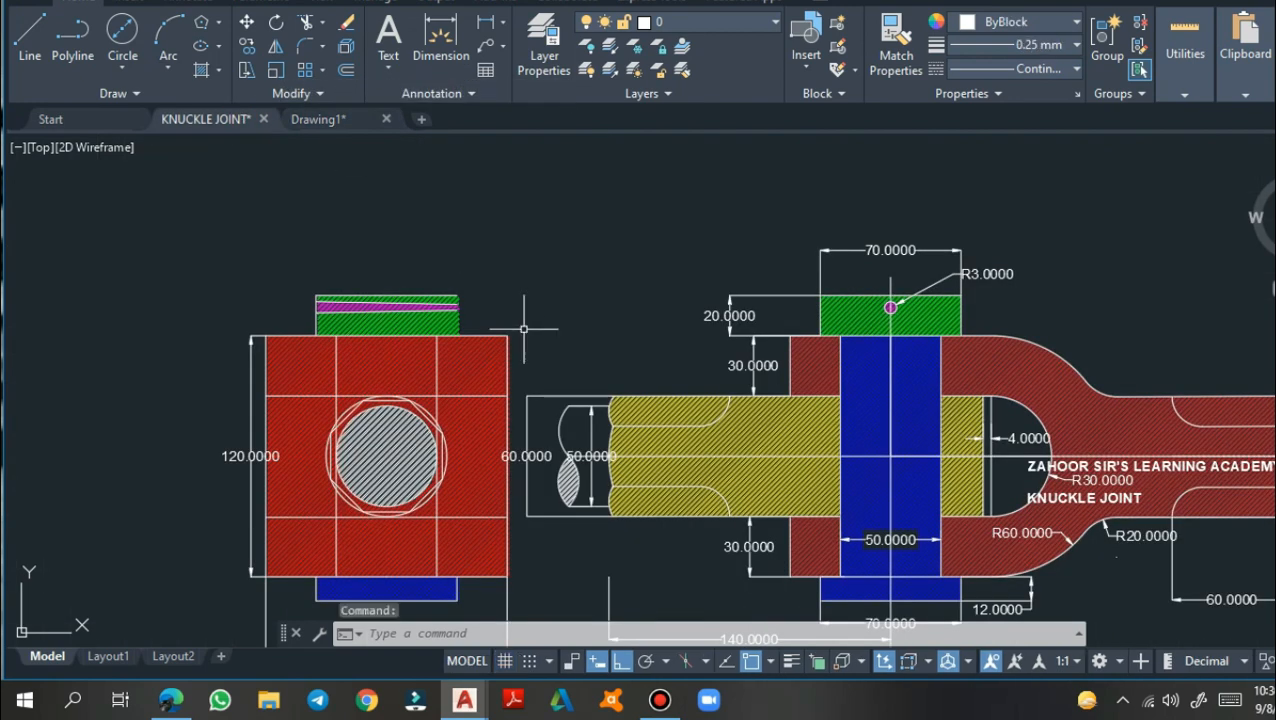
{"action": "left_click", "coordinate": [343, 119]}
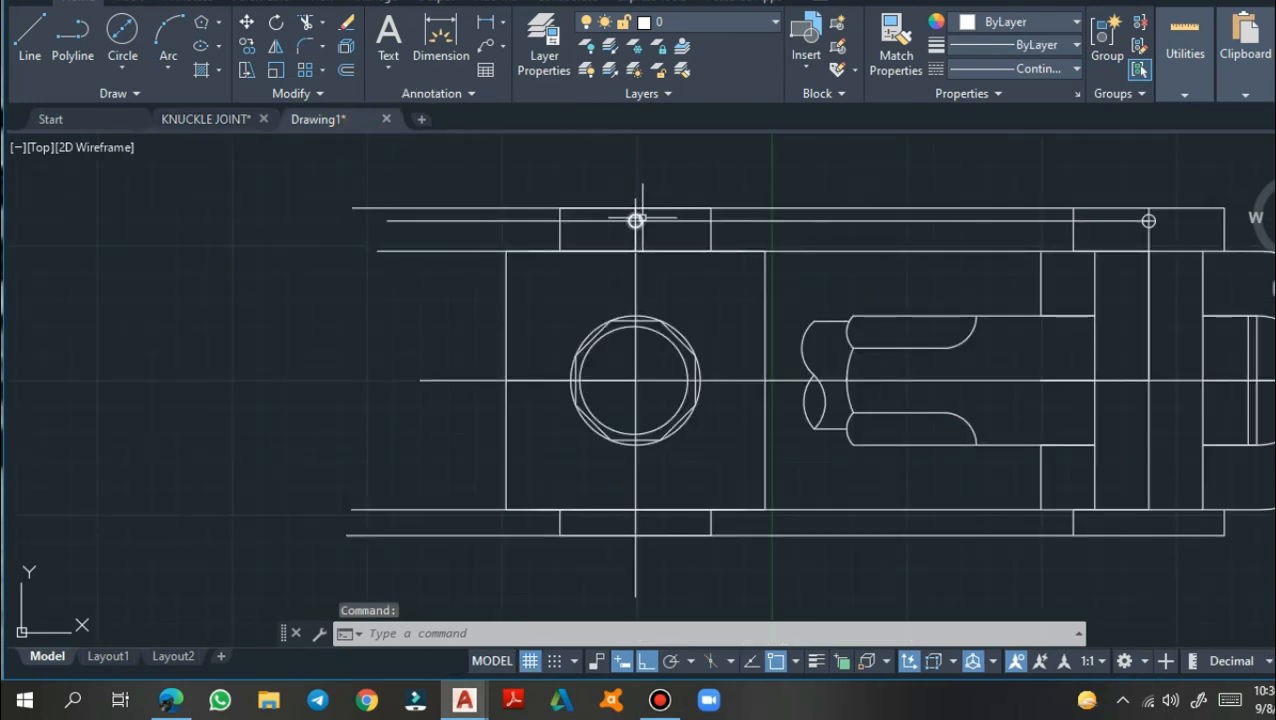
{"action": "left_click", "coordinate": [636, 220]}
{"action": "key", "text": "Delete"}
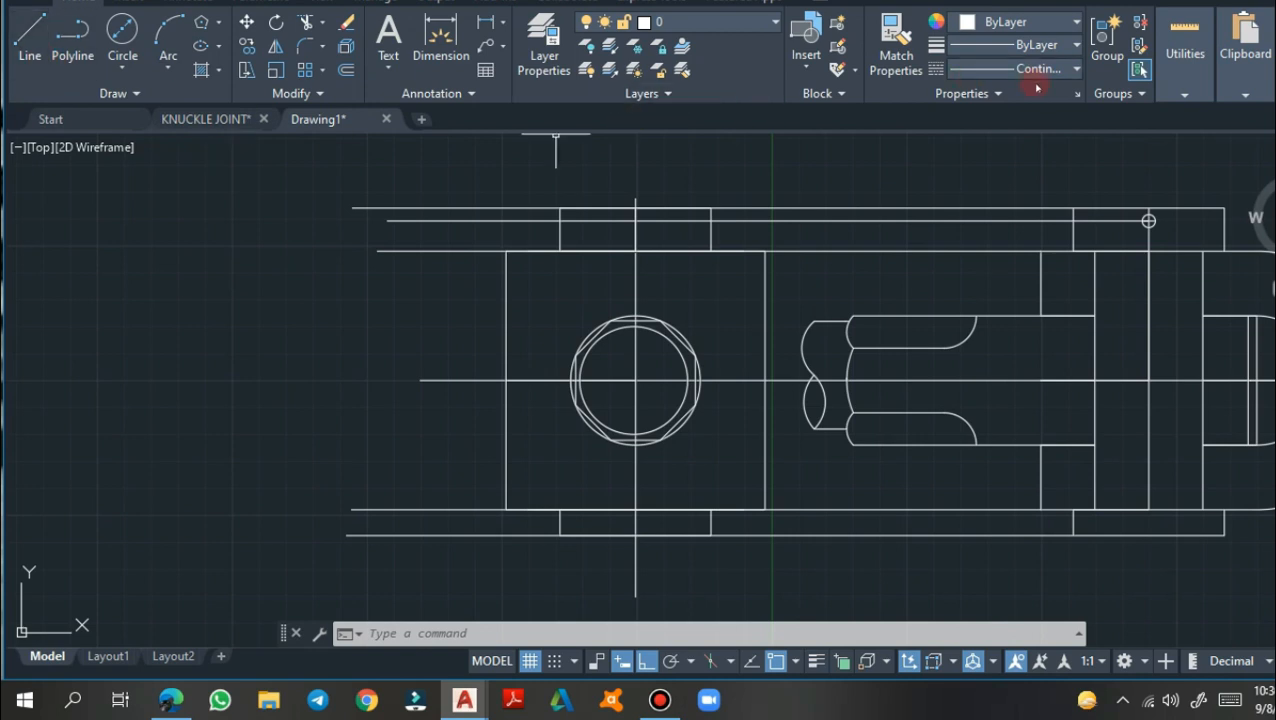
Set the linetype to CENTER2 and draw a horizontal line from the octagonal rod end's upper corner to the side view square's left edge
{"action": "left_click", "coordinate": [1073, 69]}
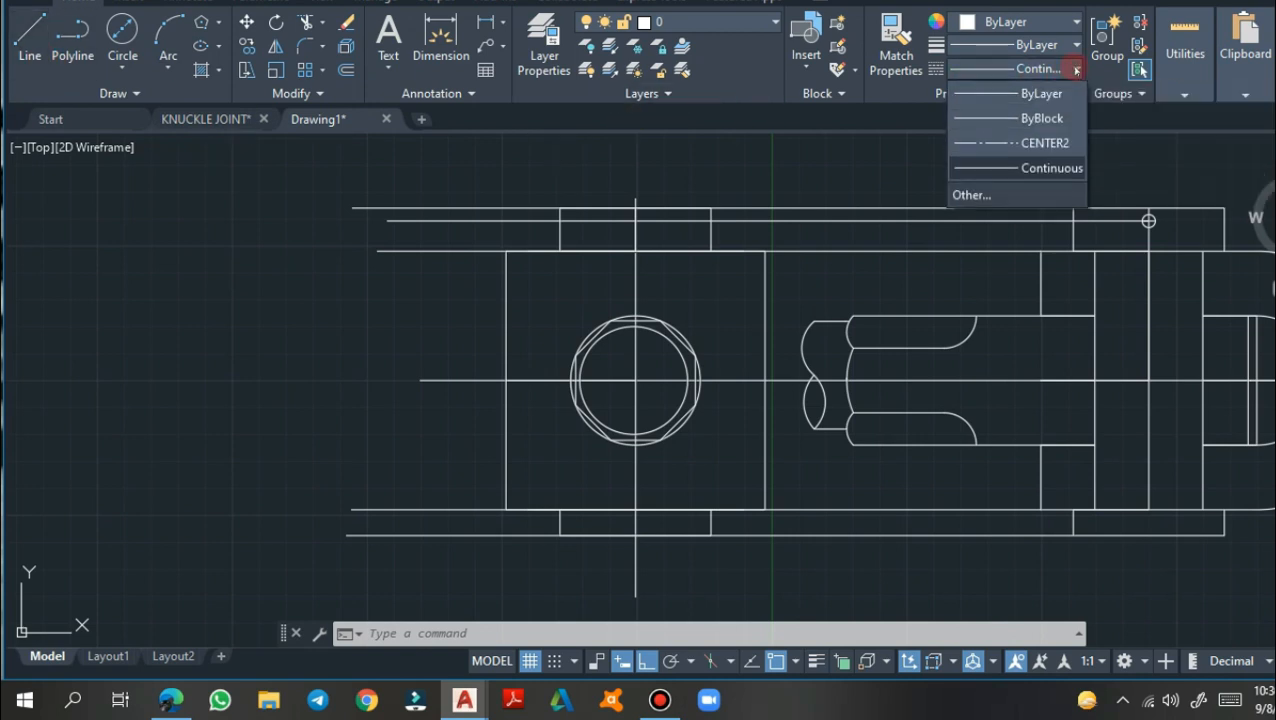
{"action": "left_click", "coordinate": [1045, 144]}
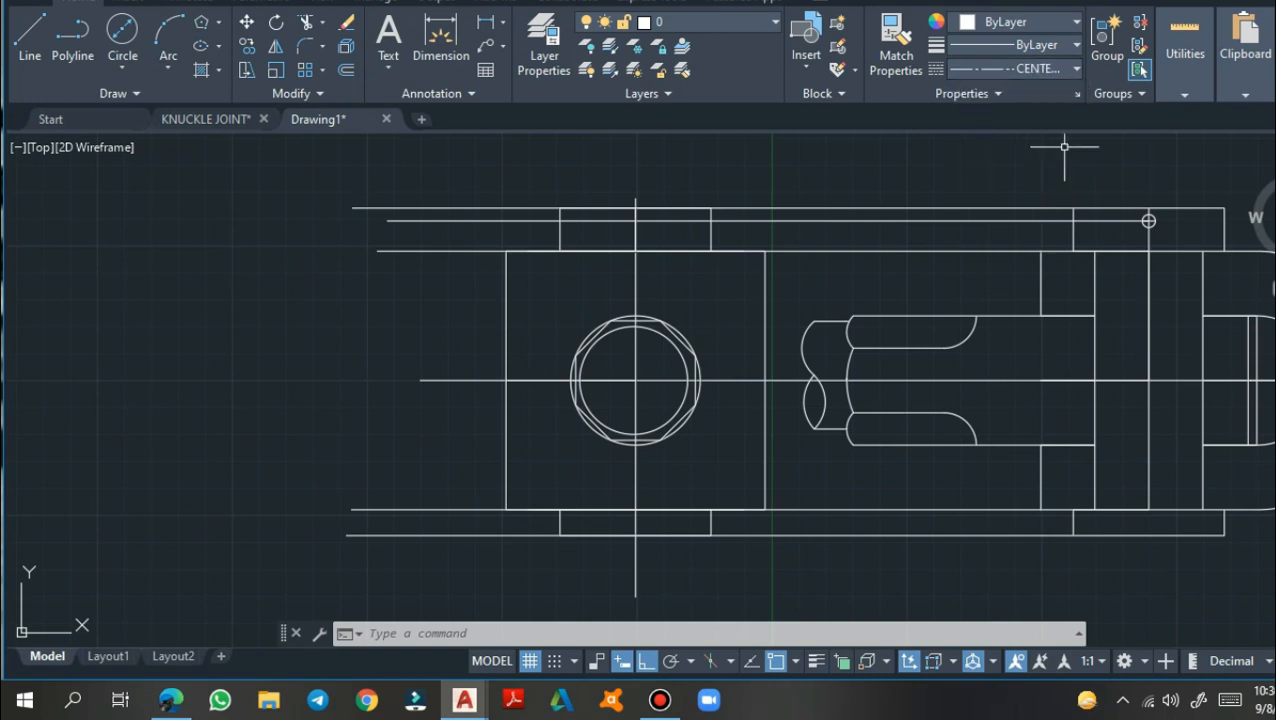
{"action": "left_click", "coordinate": [29, 57]}
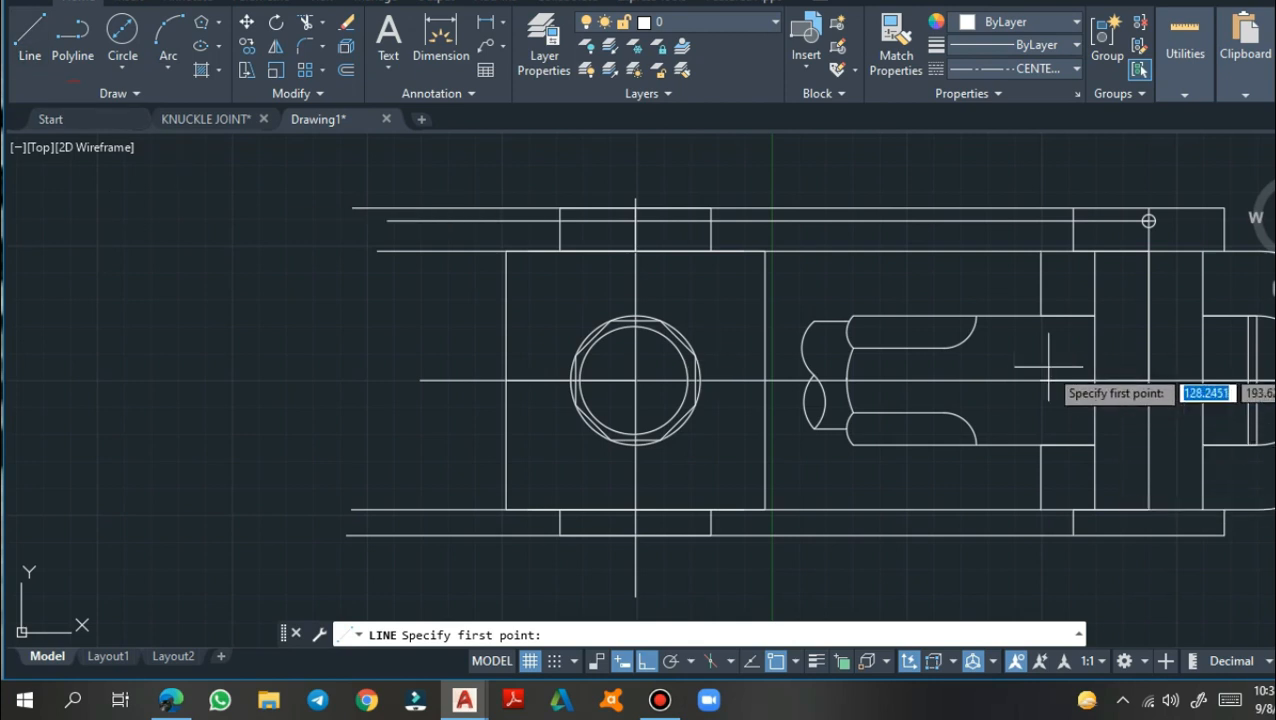
{"action": "left_click", "coordinate": [851, 319]}
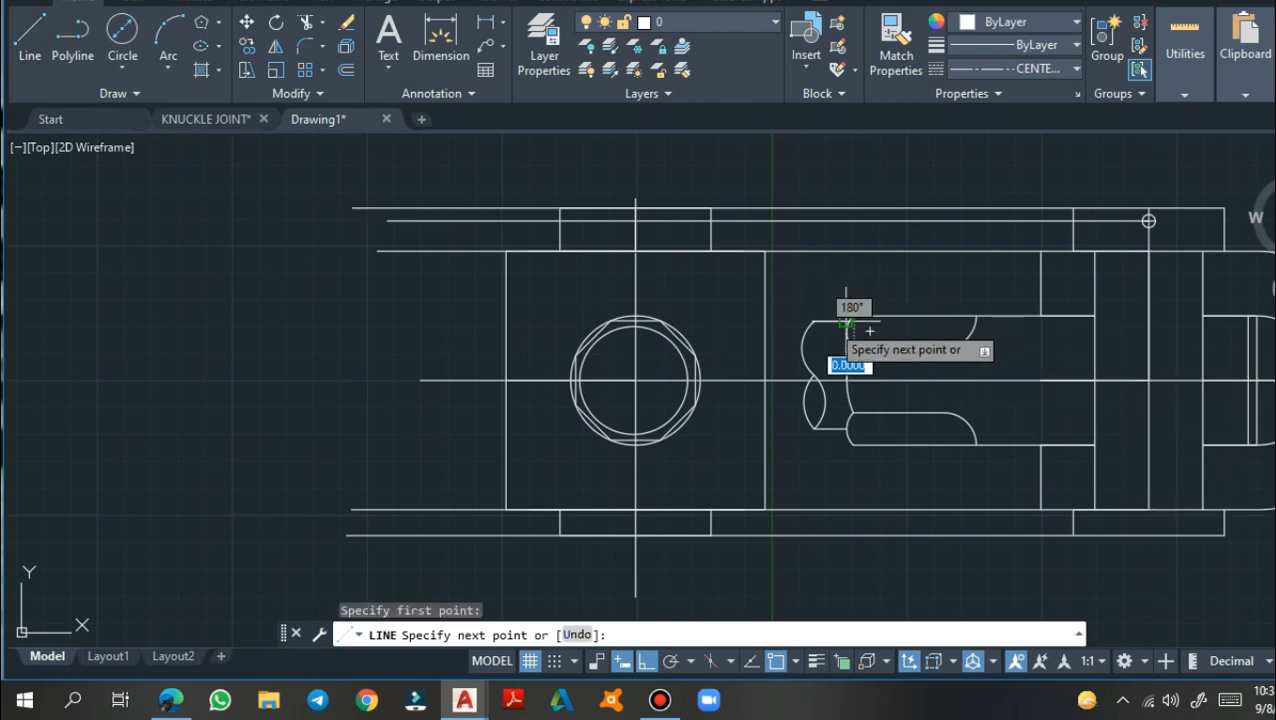
{"action": "left_click", "coordinate": [505, 318]}
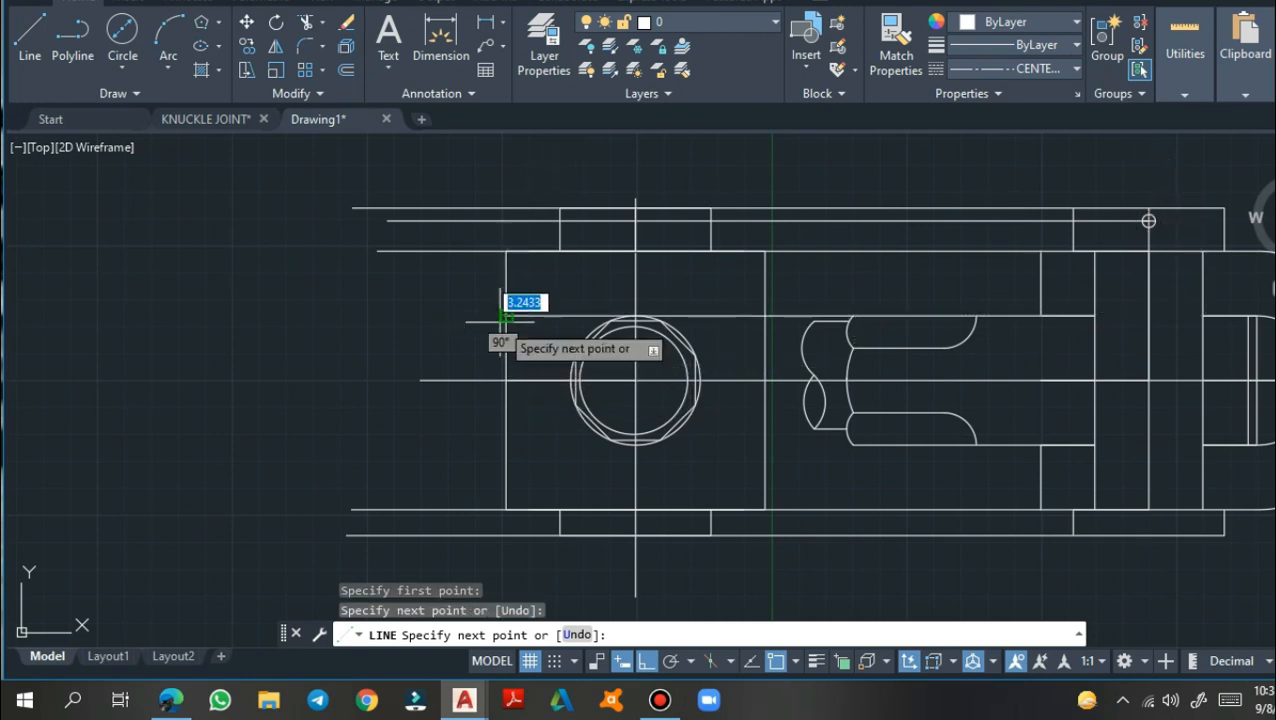
{"action": "key", "text": "Return"}
Draw a horizontal line from the octagonal rod end's lower corner through the side view square, ending beyond its left edge
{"action": "type", "text": "l"}
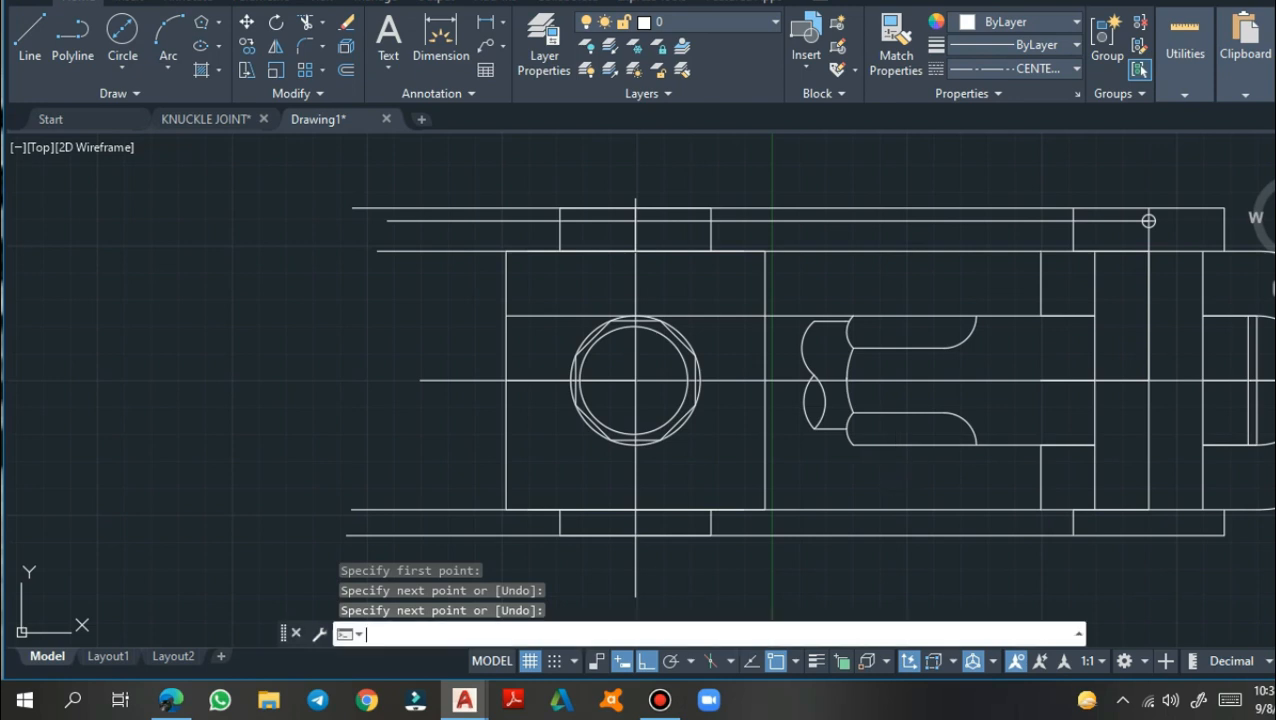
{"action": "key", "text": "Return"}
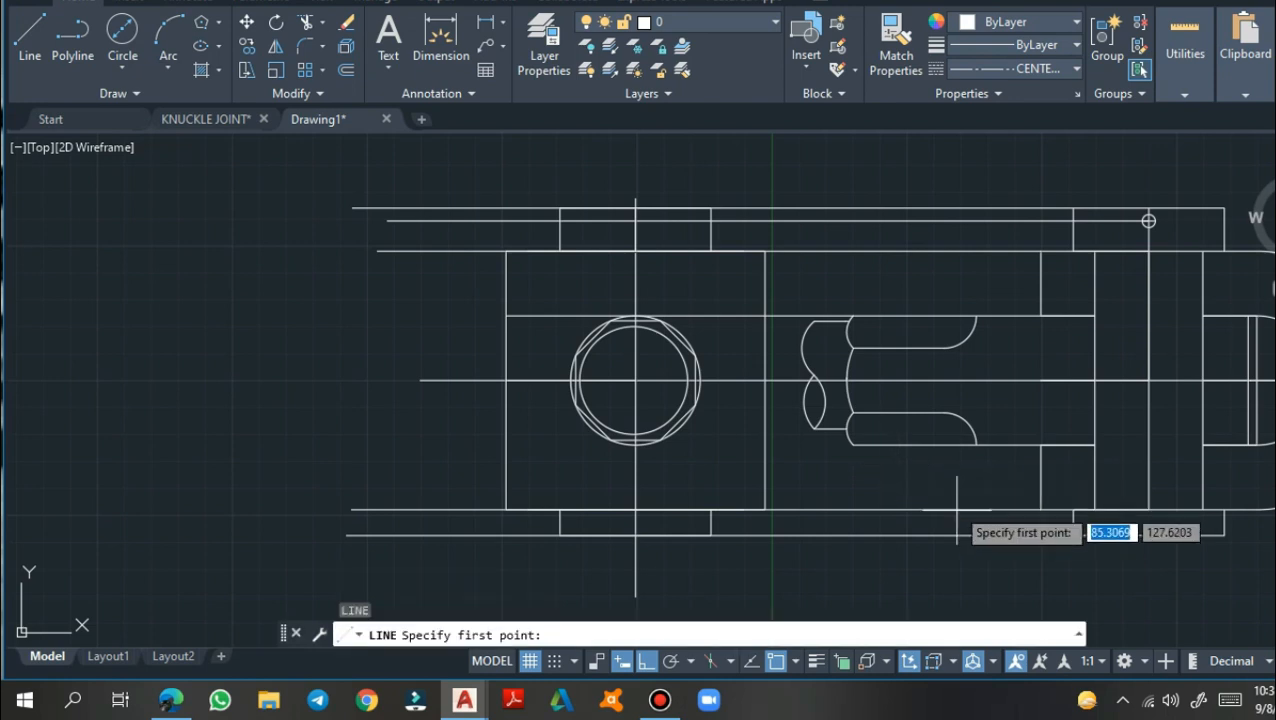
{"action": "left_click", "coordinate": [854, 443]}
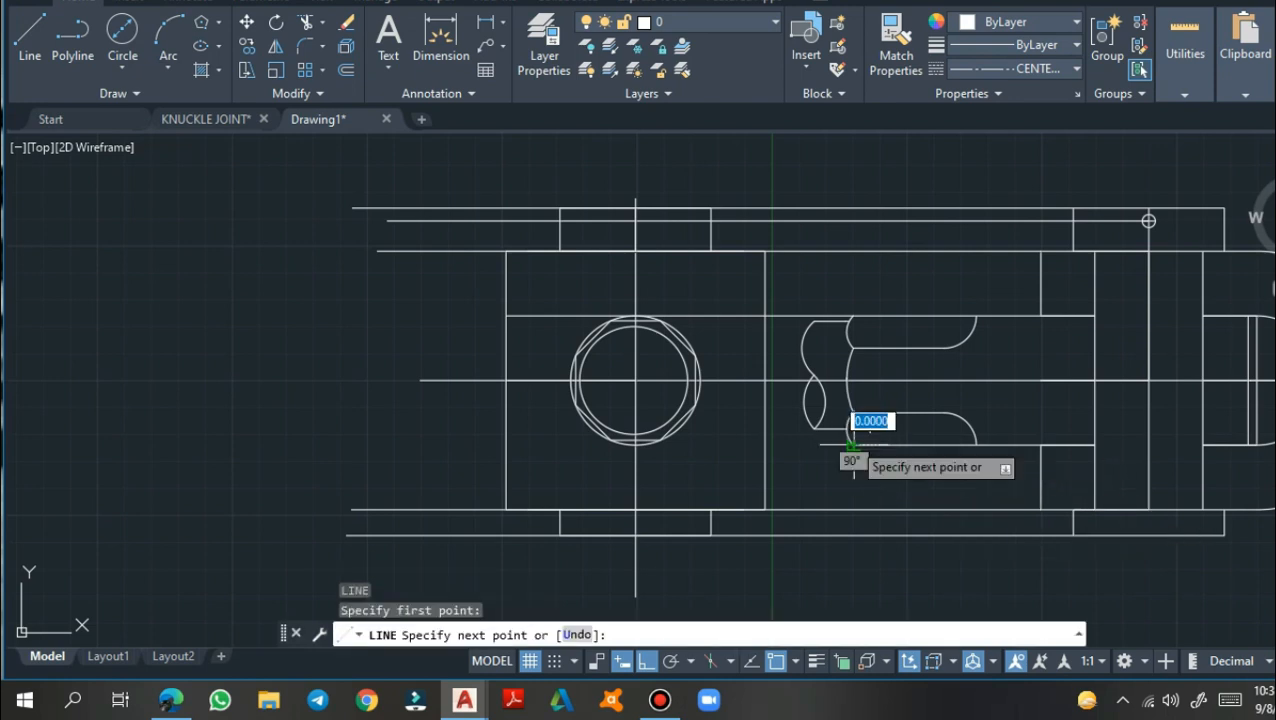
{"action": "left_click", "coordinate": [363, 445]}
{"action": "key", "text": "Return"}
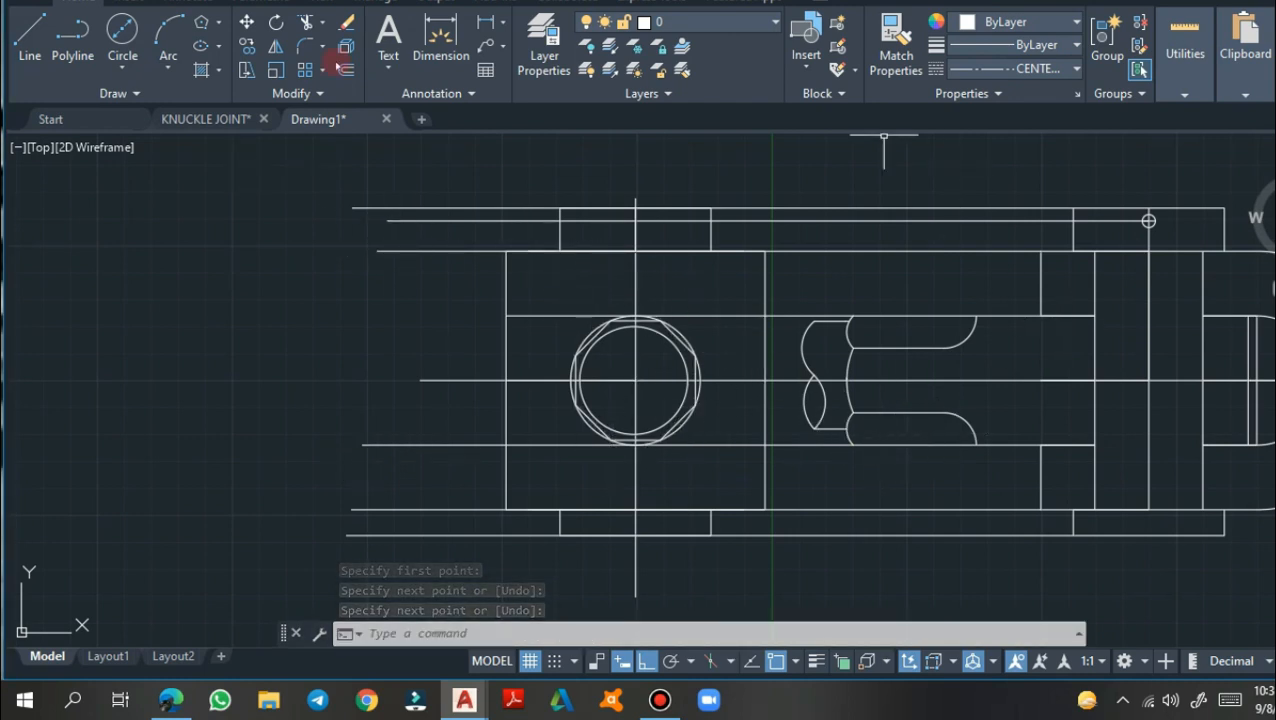
Copy the pin's two vertical edges from the front view's centre intersection to the centre of the side view's circles
{"action": "left_click", "coordinate": [247, 47]}
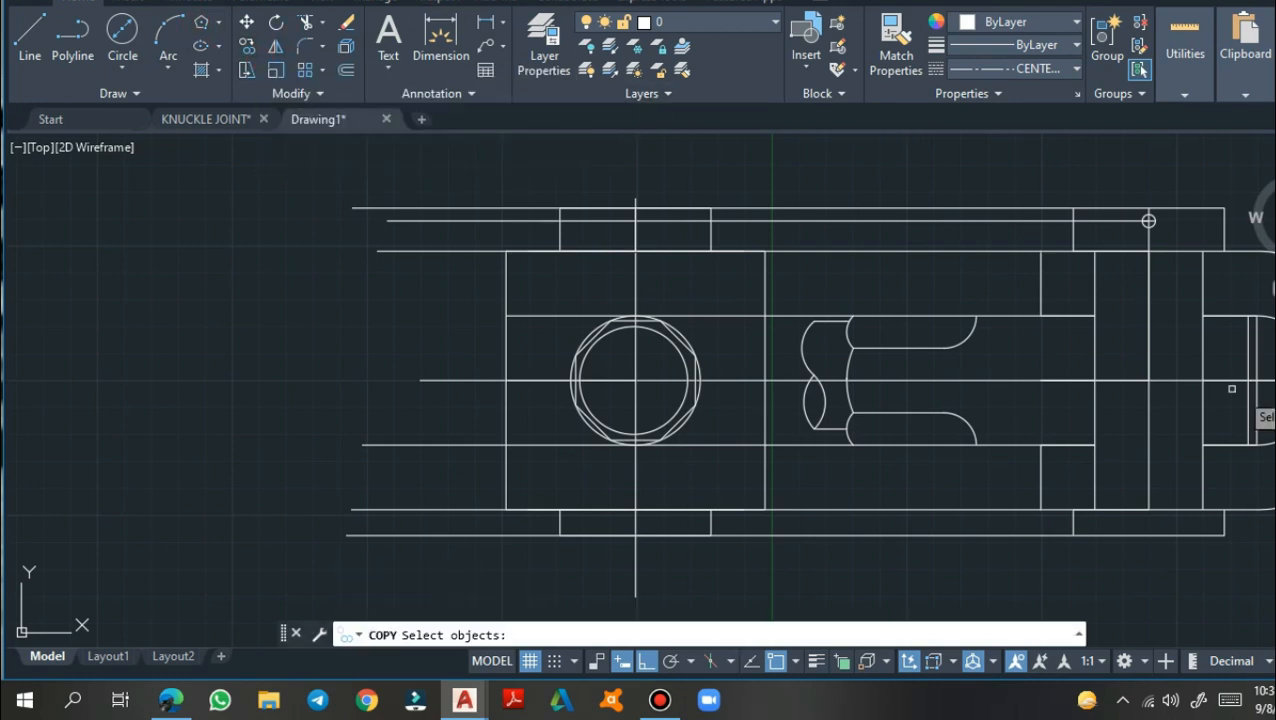
{"action": "left_click", "coordinate": [1095, 346]}
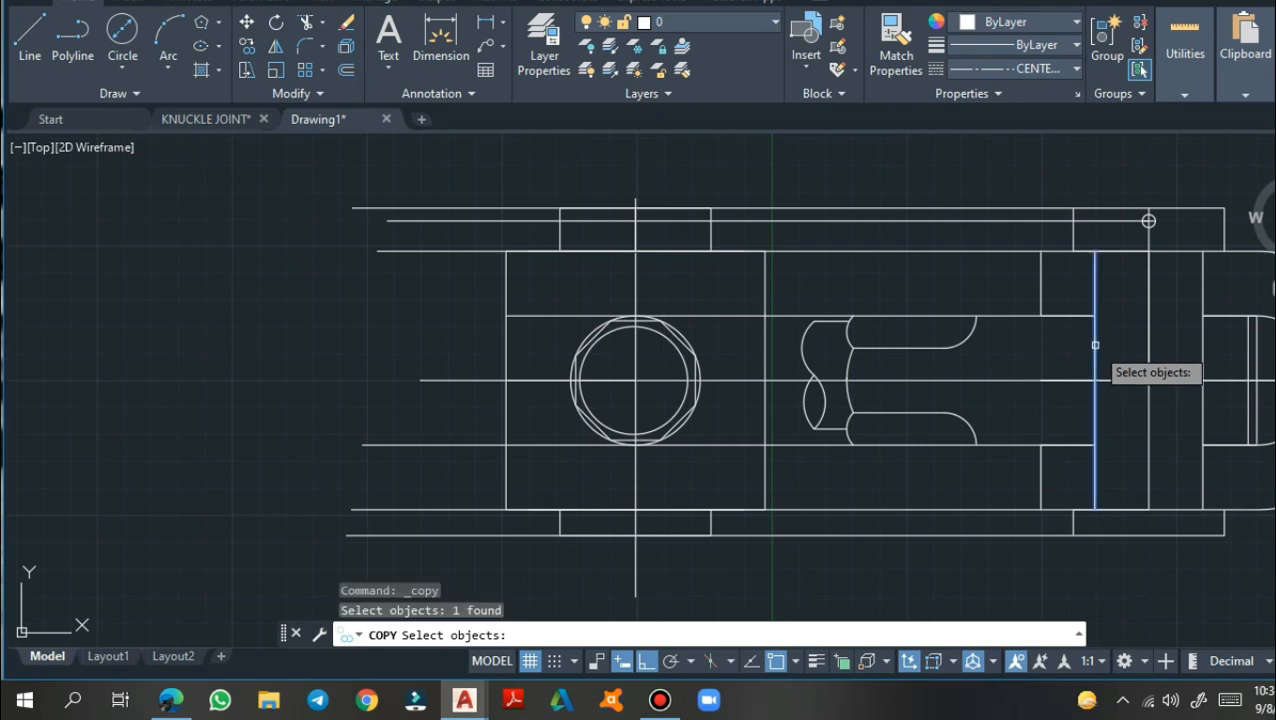
{"action": "left_click", "coordinate": [1201, 350]}
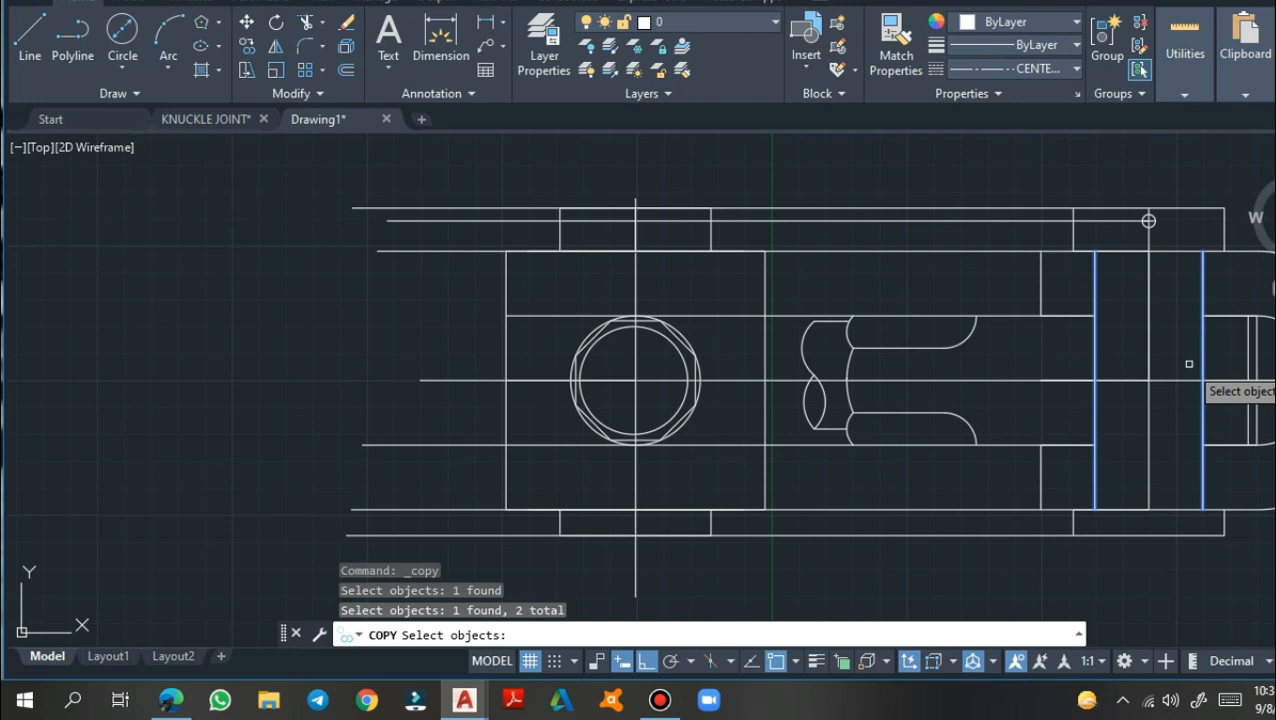
{"action": "key", "text": "Return"}
{"action": "left_click", "coordinate": [1148, 380]}
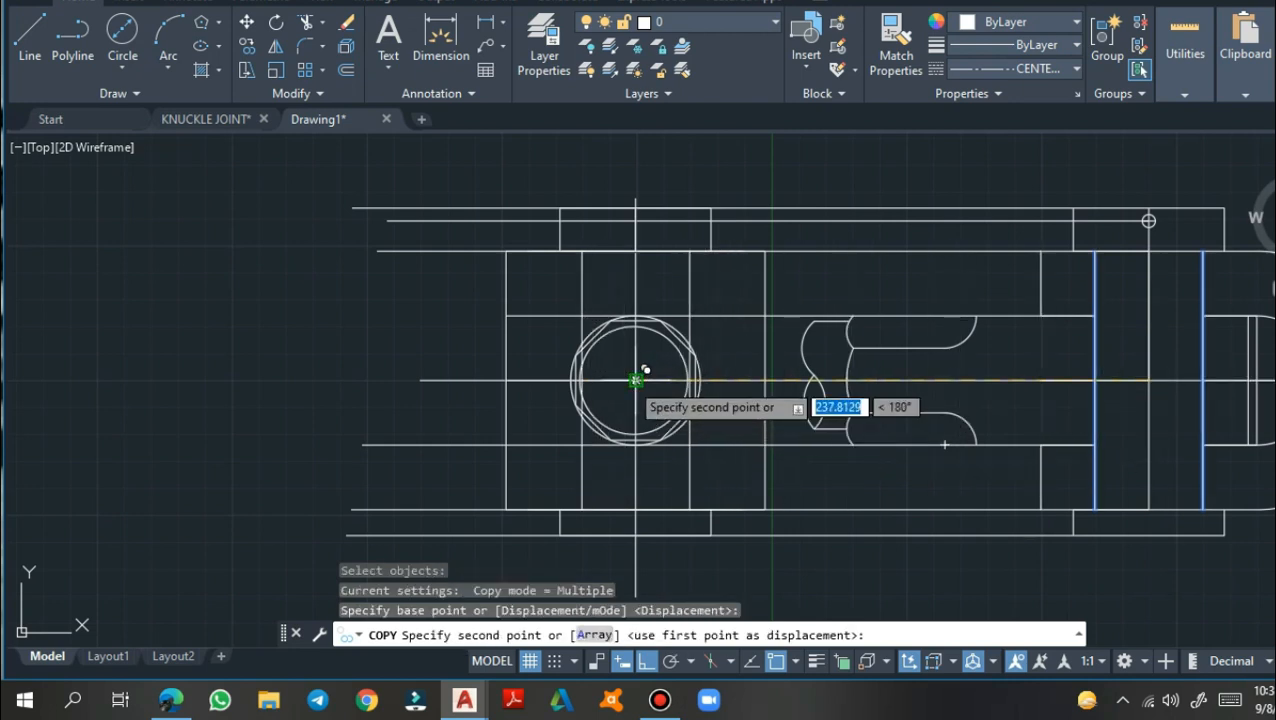
{"action": "left_click", "coordinate": [641, 372]}
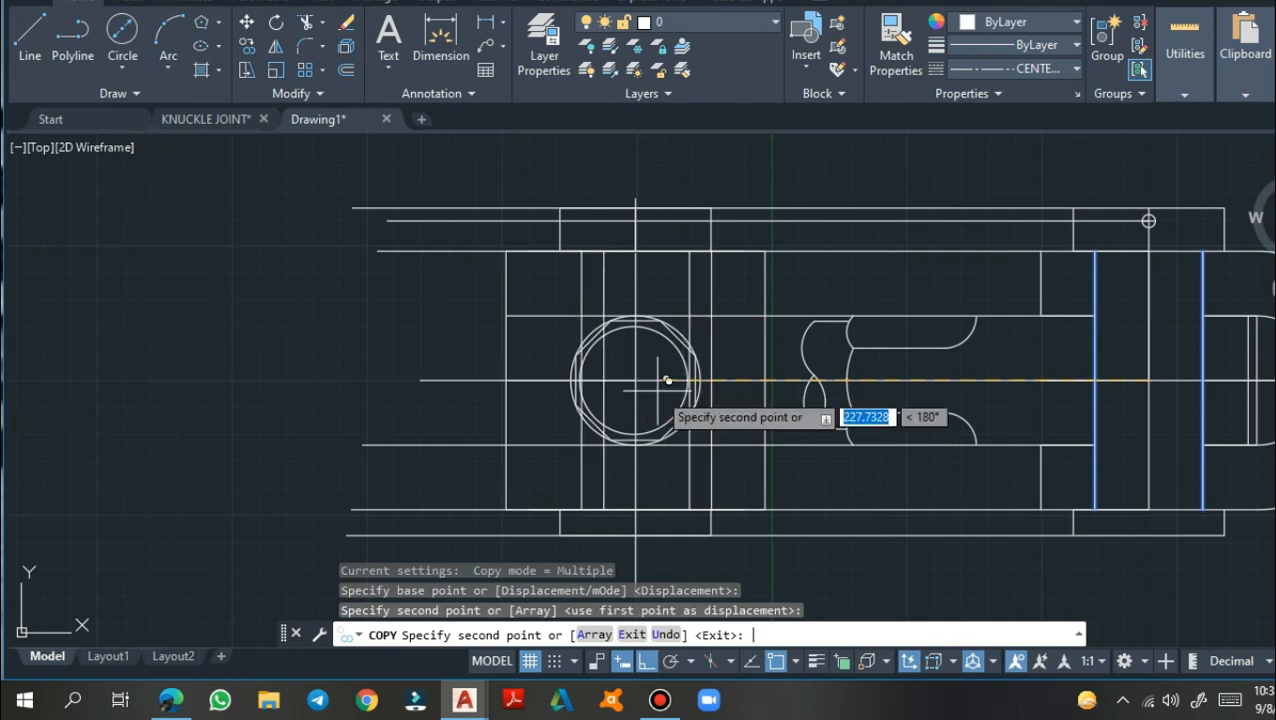
{"action": "key", "text": "Return"}
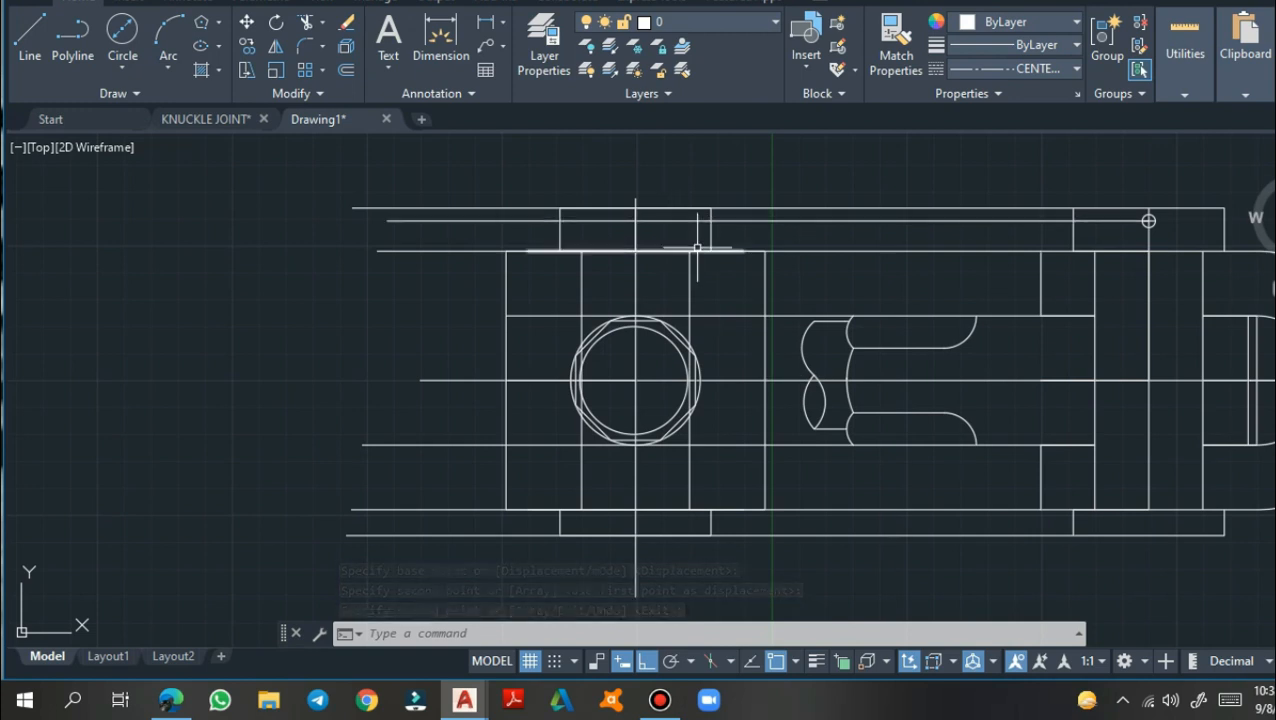
Draw a continuous sloping line from 3 units above the centreline on the upper collar's left edge to the centreline beyond its right edge
{"action": "scroll", "coordinate": [703, 248], "scroll_direction": "up", "scroll_amount": 4}
{"action": "scroll", "coordinate": [707, 268], "scroll_direction": "down", "scroll_amount": 2}
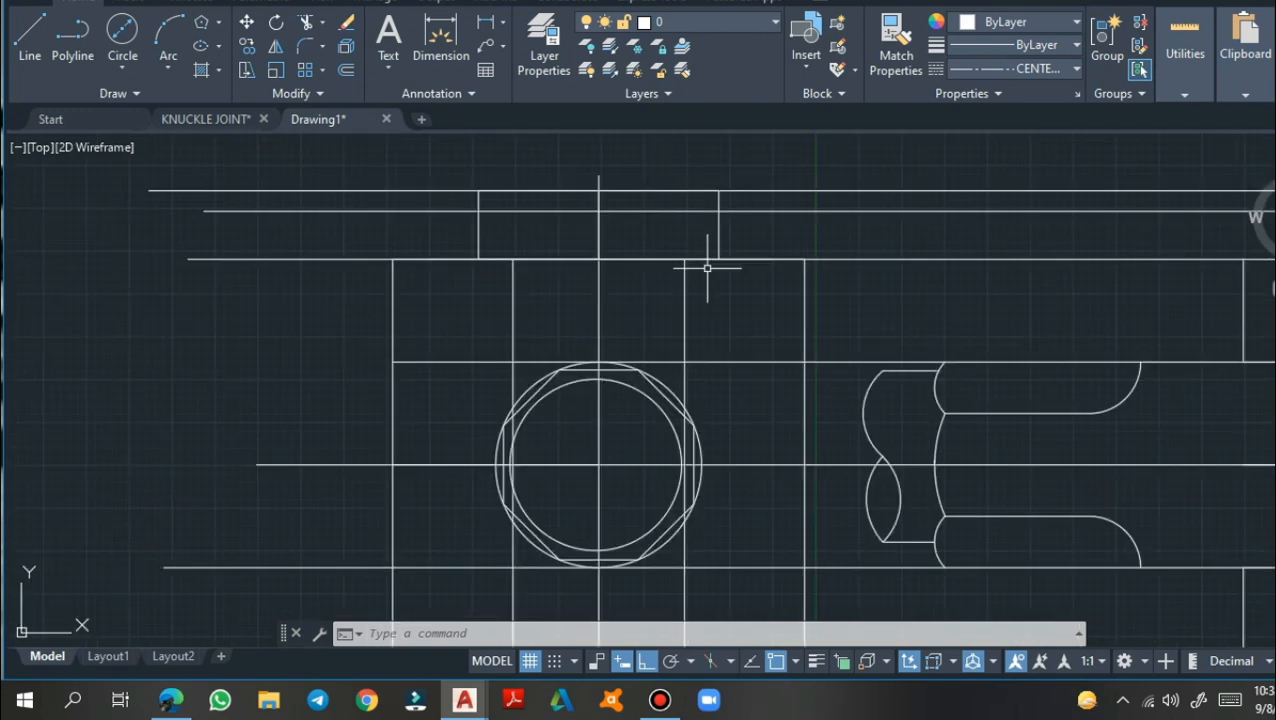
{"action": "scroll", "coordinate": [705, 270], "scroll_direction": "up", "scroll_amount": 2}
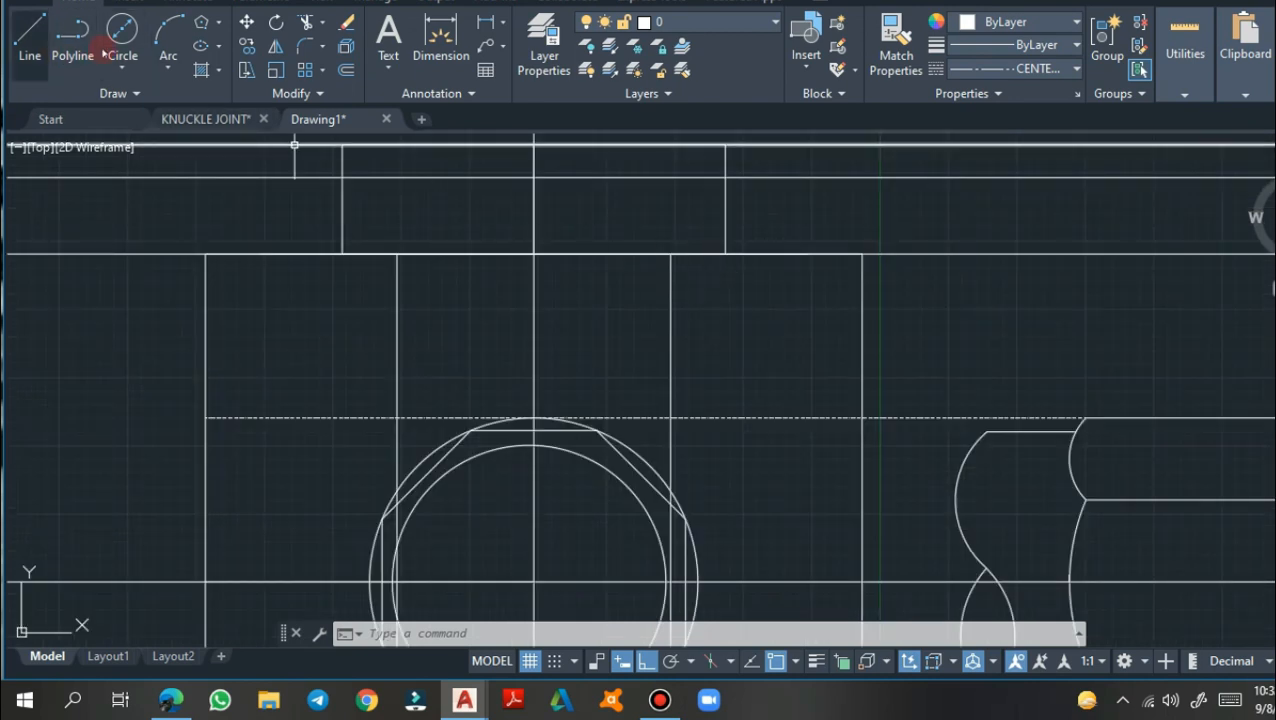
{"action": "left_click", "coordinate": [29, 35]}
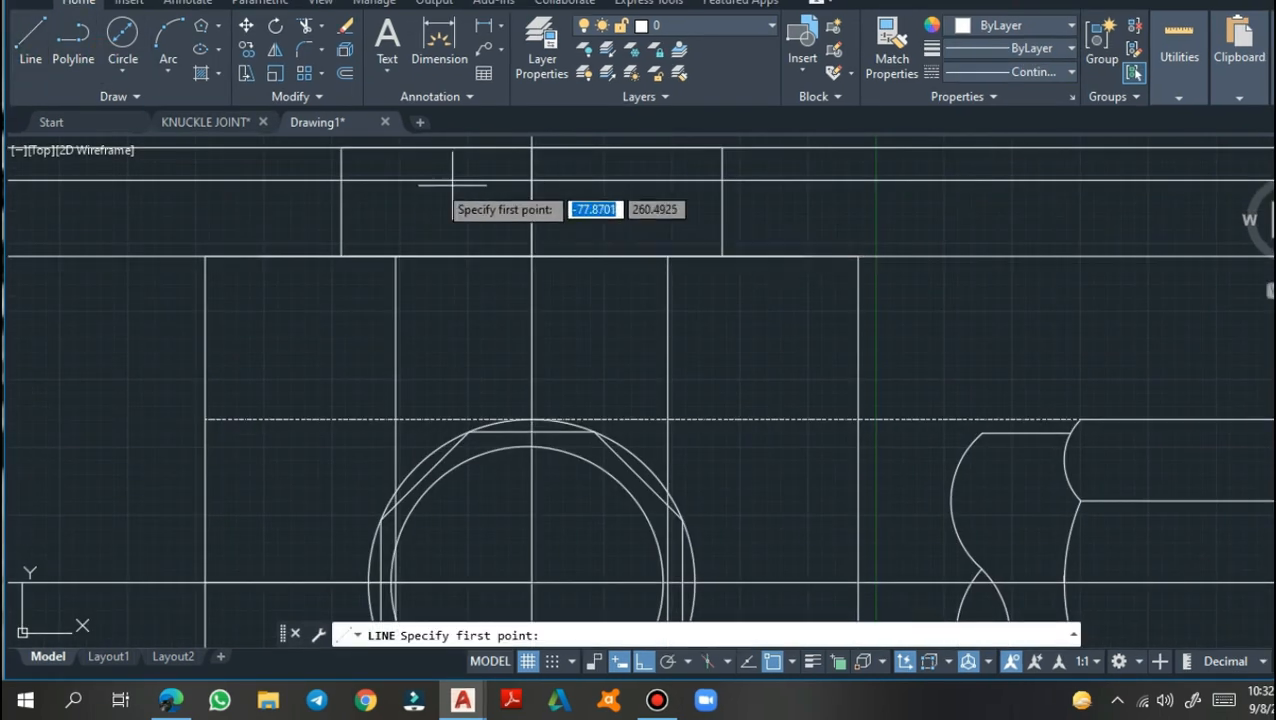
{"action": "left_click", "coordinate": [341, 180]}
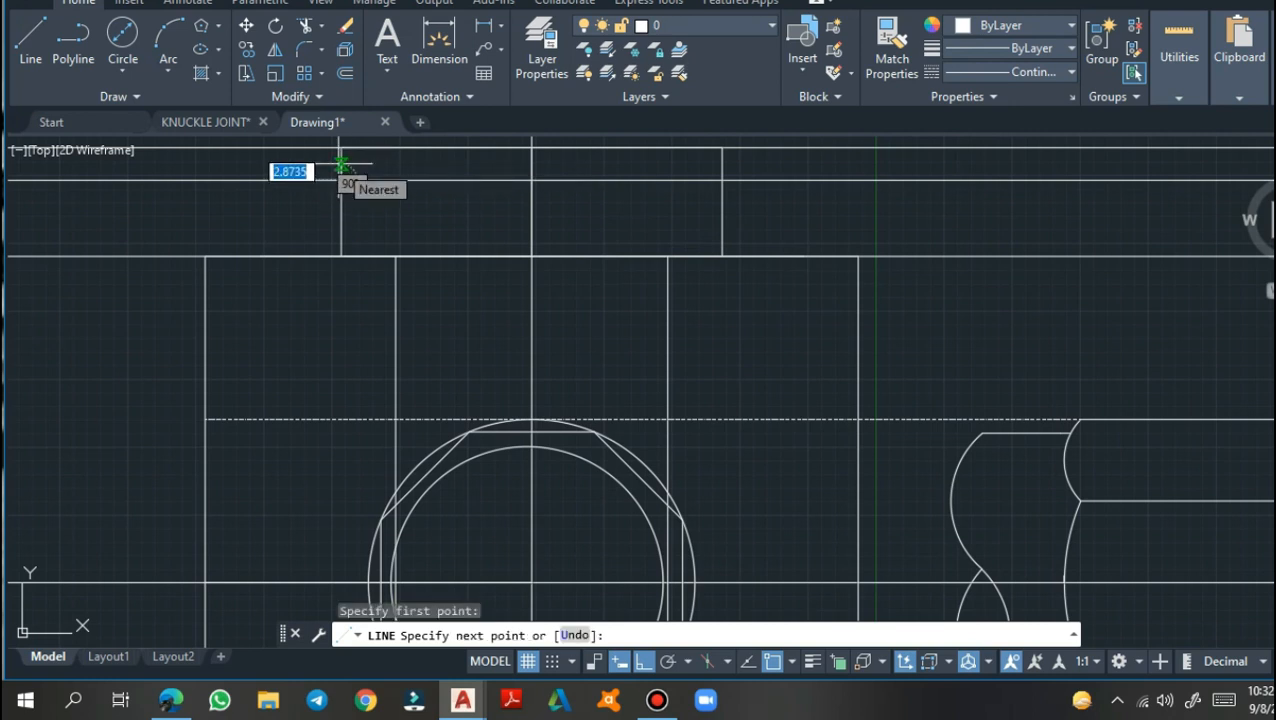
{"action": "type", "text": "3"}
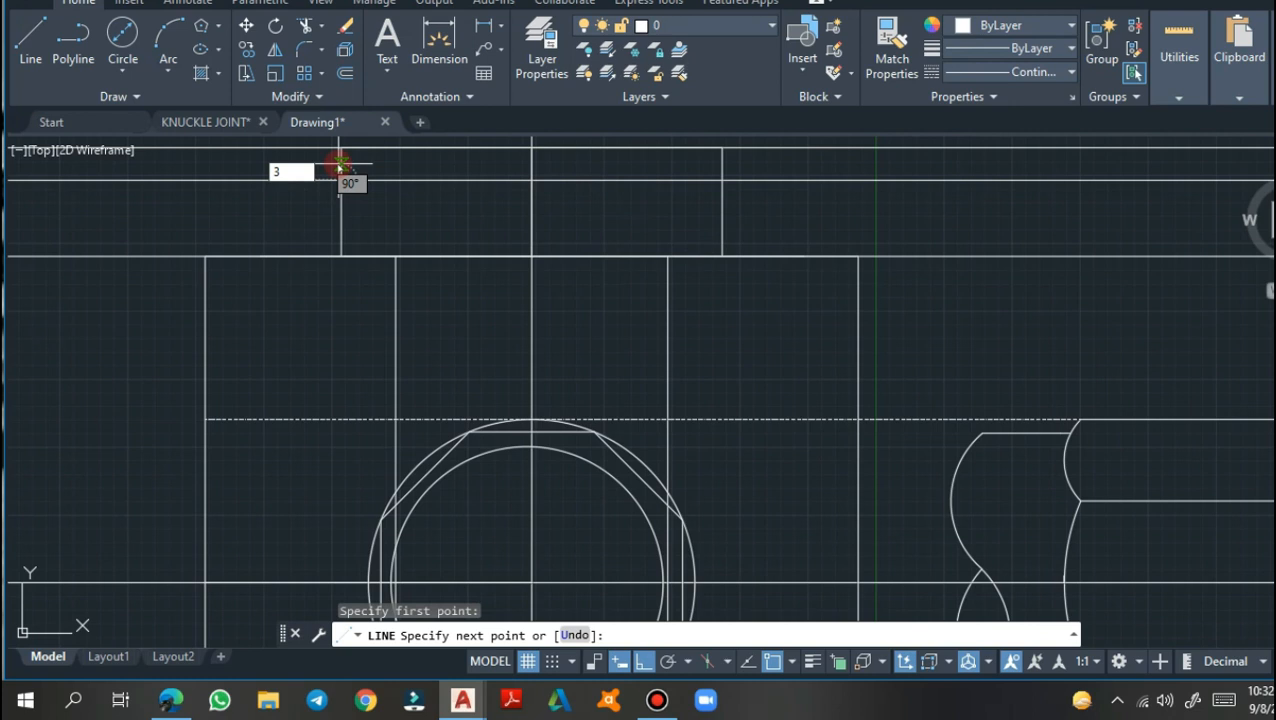
{"action": "key", "text": "Return"}
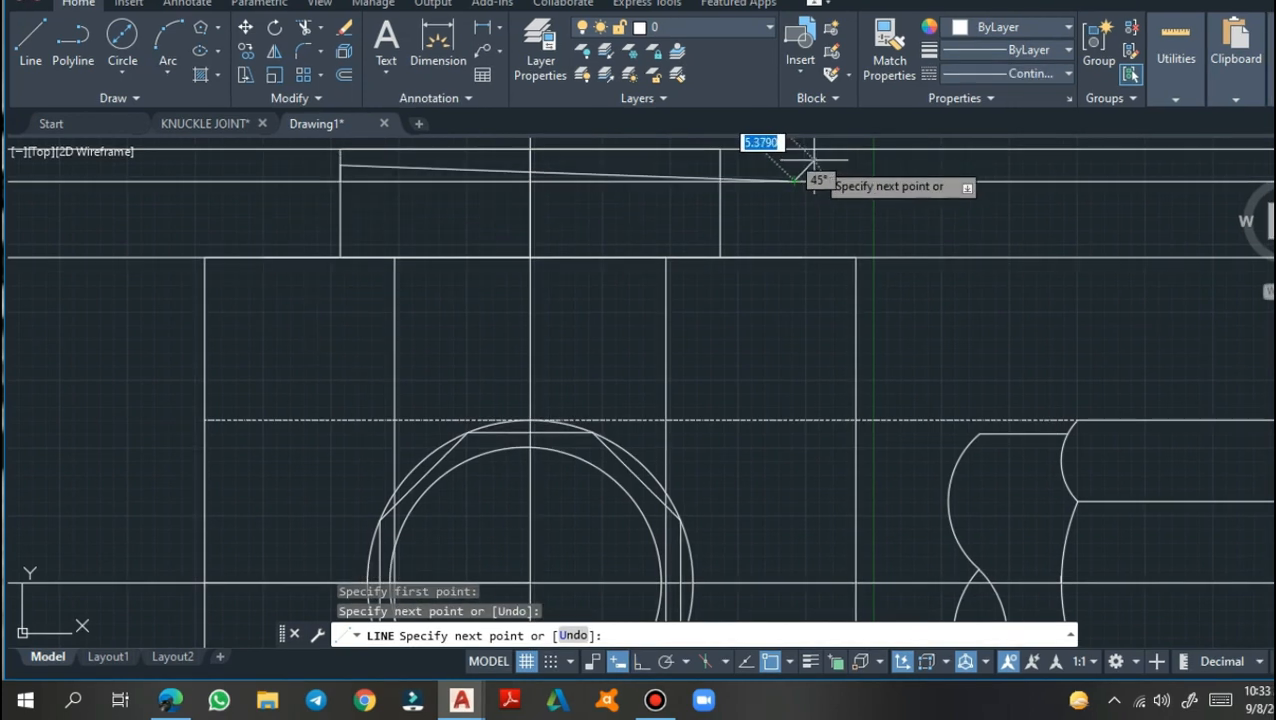
{"action": "key", "text": "Return"}
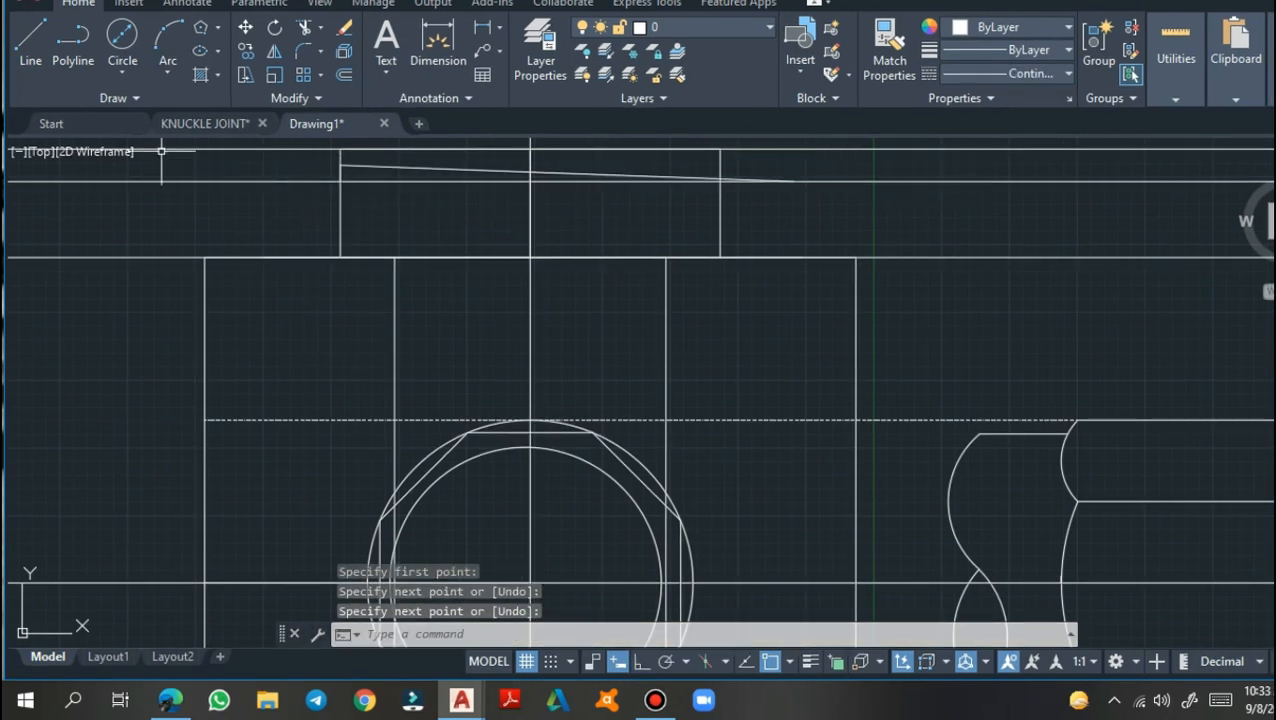
Draw the matching line from 3 units below the centreline on the collar's left edge to the first sloping line's right end
{"action": "left_click", "coordinate": [30, 61]}
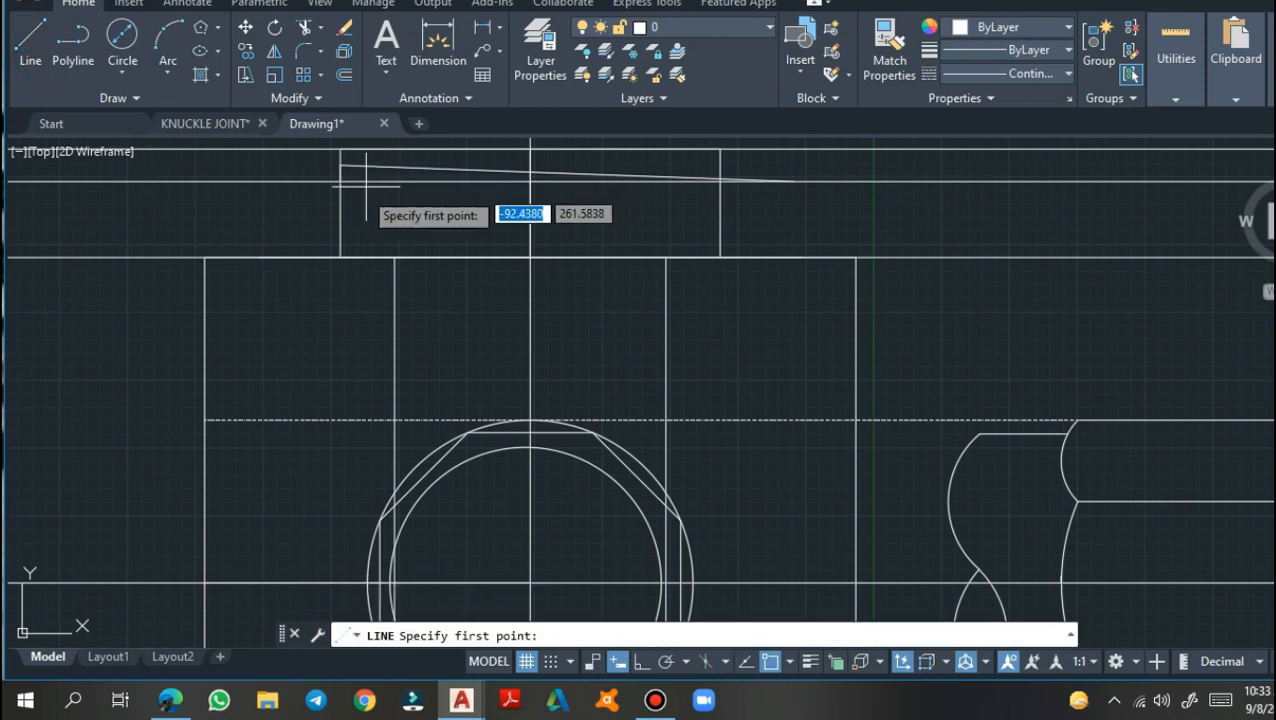
{"action": "left_click", "coordinate": [340, 181]}
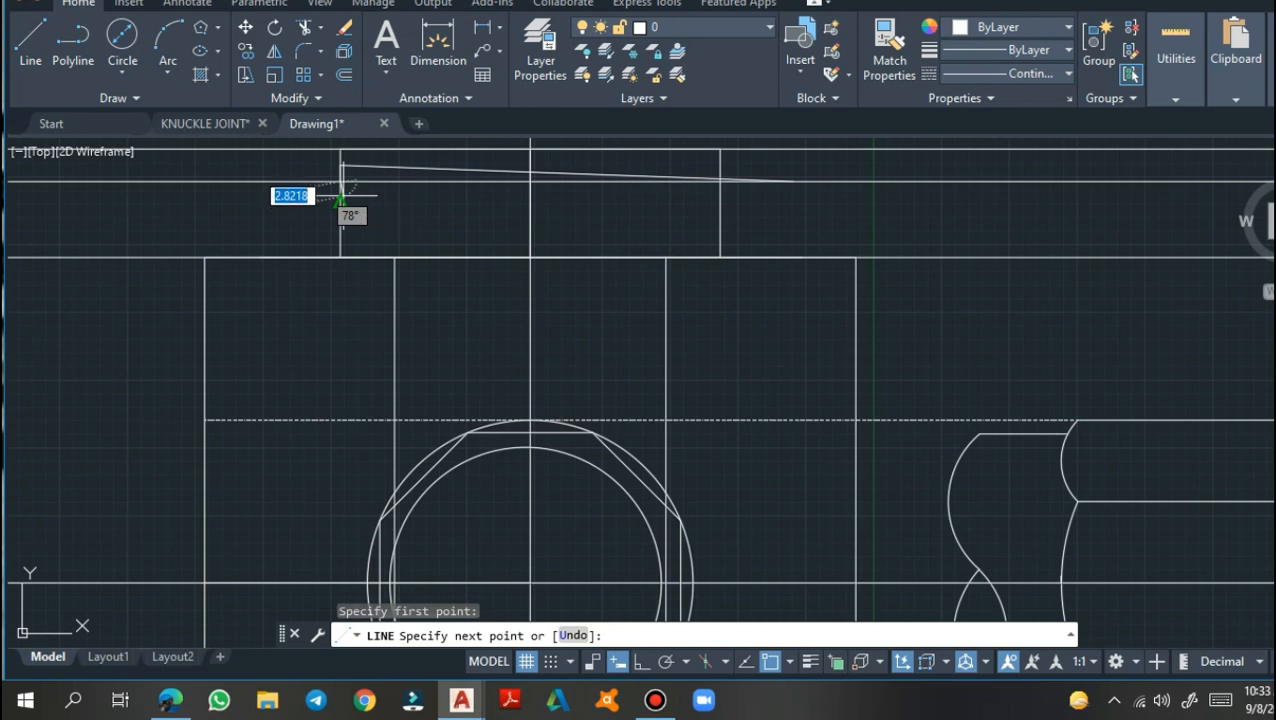
{"action": "type", "text": "3"}
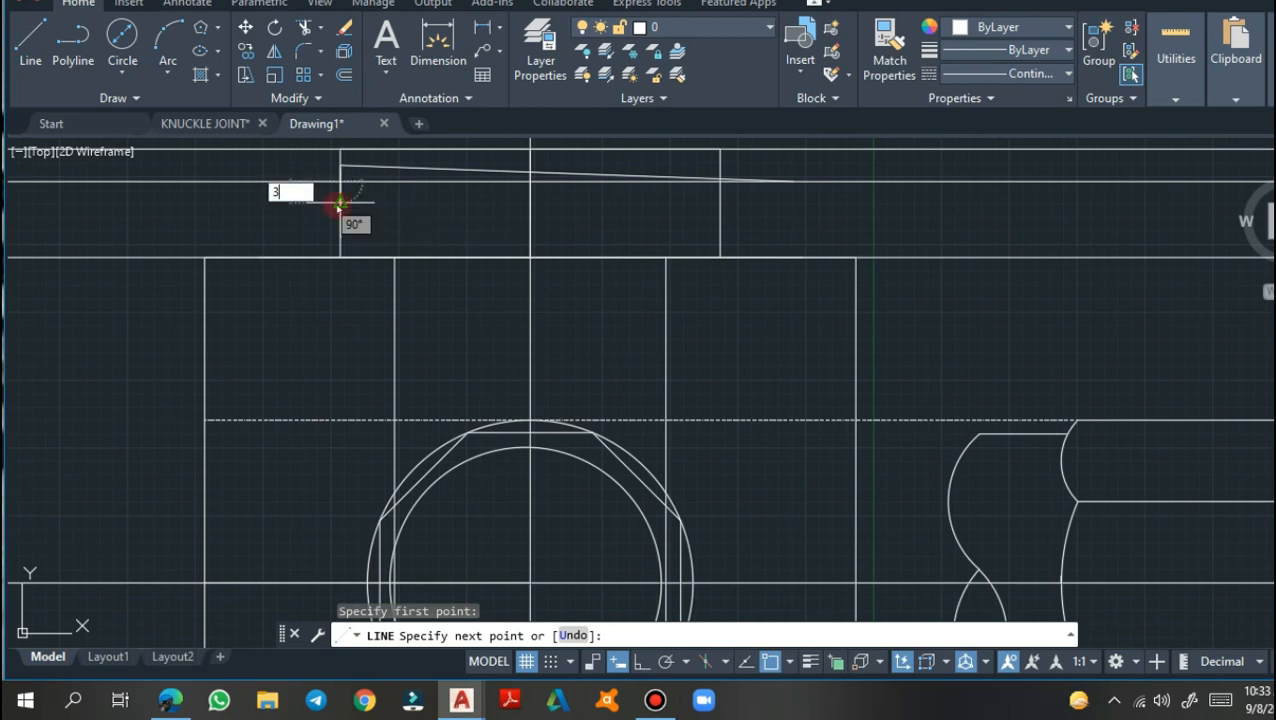
{"action": "key", "text": "Return"}
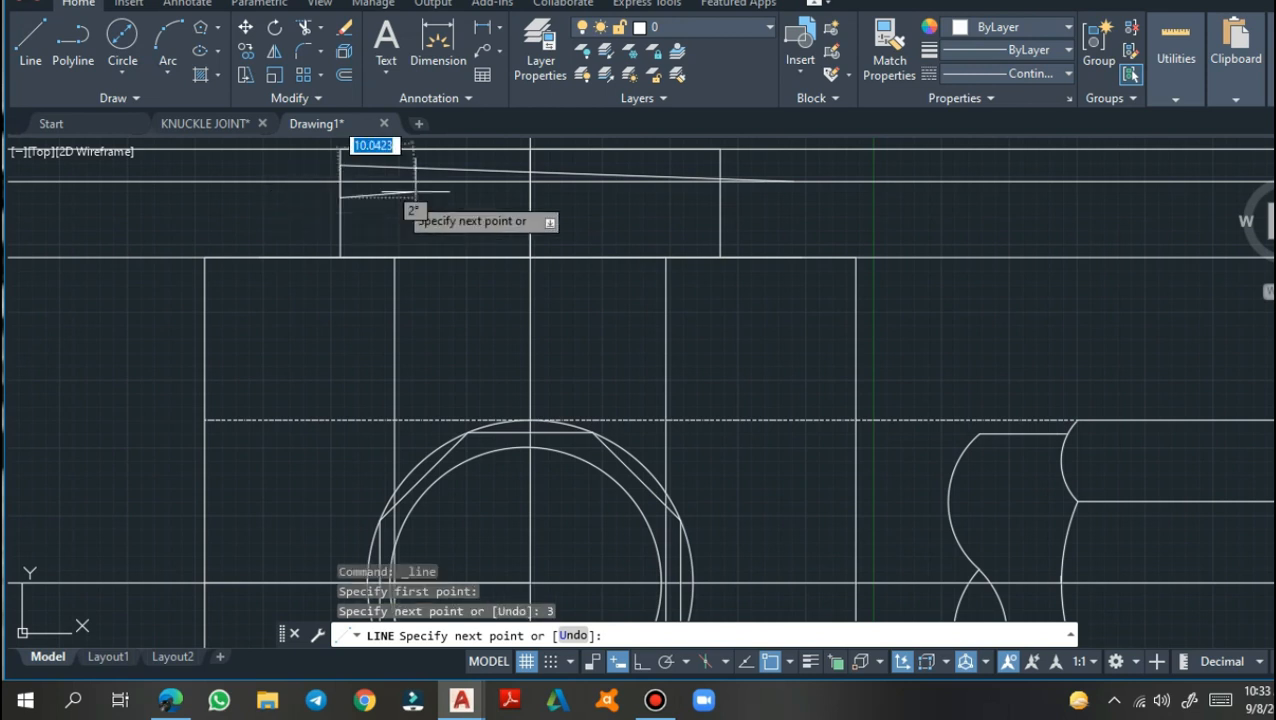
{"action": "left_click", "coordinate": [785, 181]}
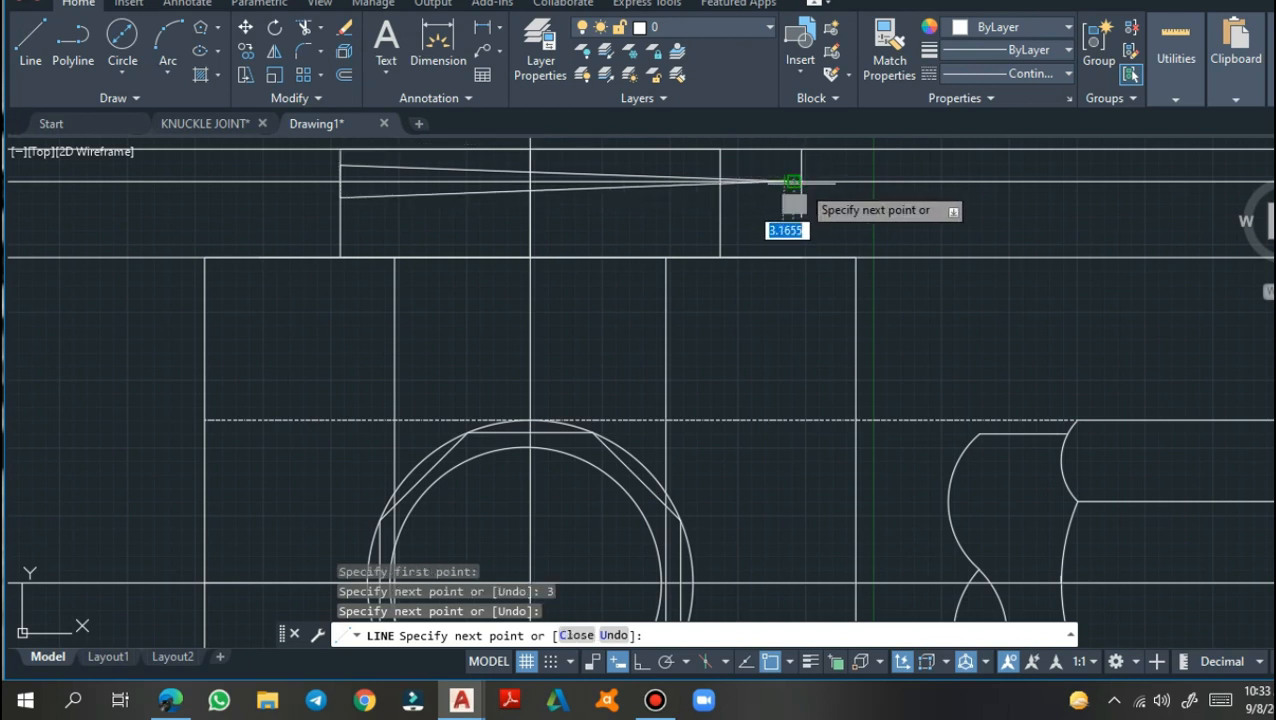
{"action": "key", "text": "Return"}
{"action": "scroll", "coordinate": [821, 214], "scroll_direction": "up", "scroll_amount": 1}
{"action": "scroll", "coordinate": [823, 219], "scroll_direction": "down", "scroll_amount": 3}
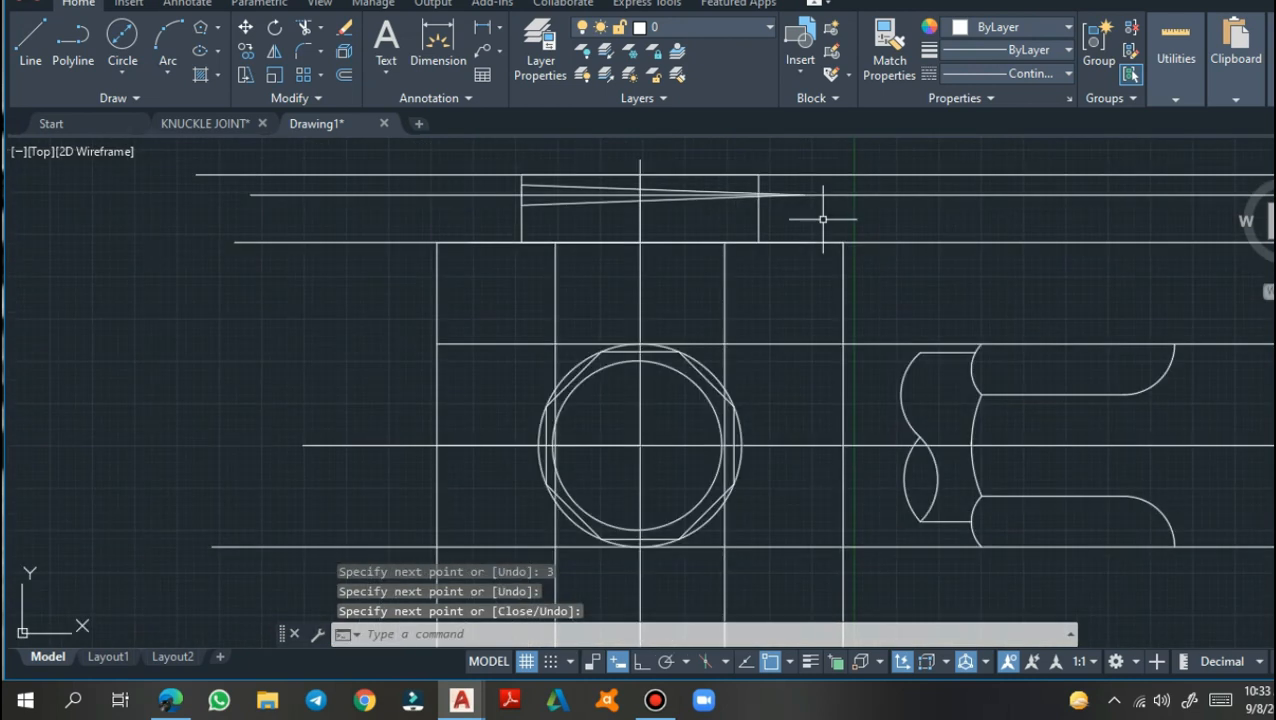
Trim the part of the horizontal centreline that extends beyond the side view square's left edge
{"action": "scroll", "coordinate": [856, 243], "scroll_direction": "down", "scroll_amount": 2}
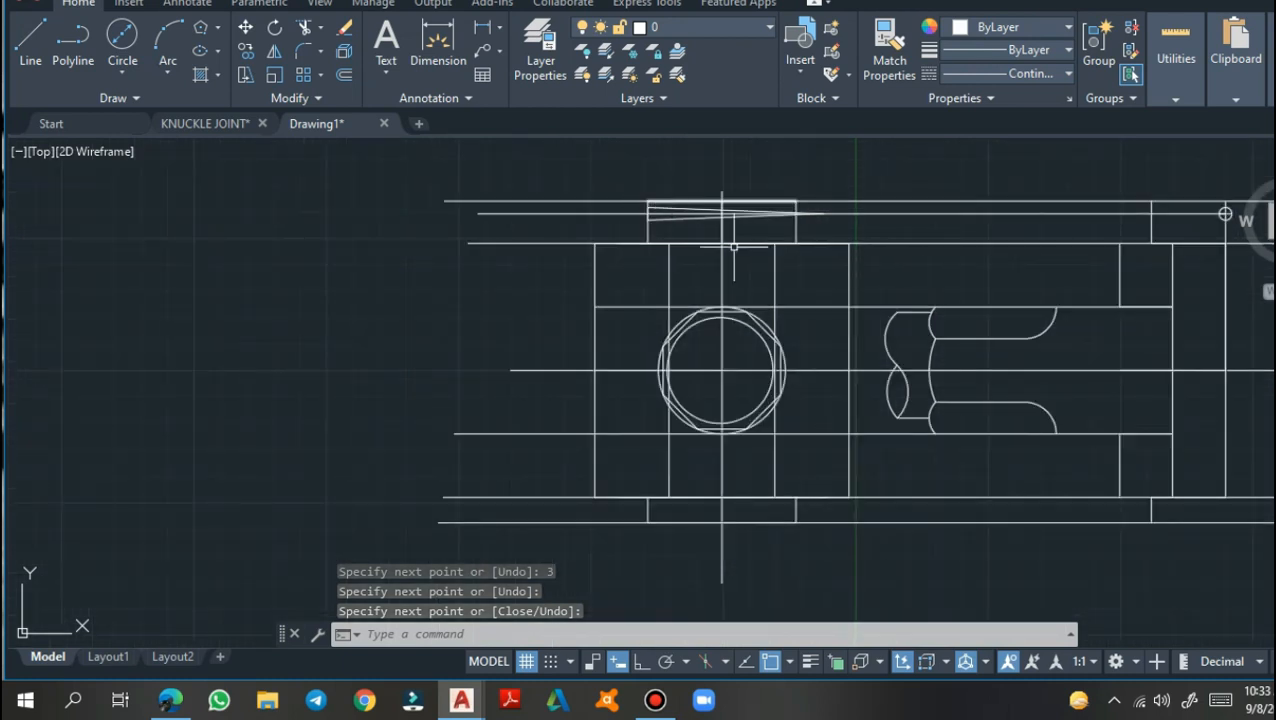
{"action": "scroll", "coordinate": [749, 222], "scroll_direction": "up", "scroll_amount": 3}
{"action": "scroll", "coordinate": [752, 228], "scroll_direction": "up", "scroll_amount": 3}
{"action": "scroll", "coordinate": [759, 236], "scroll_direction": "down", "scroll_amount": 3}
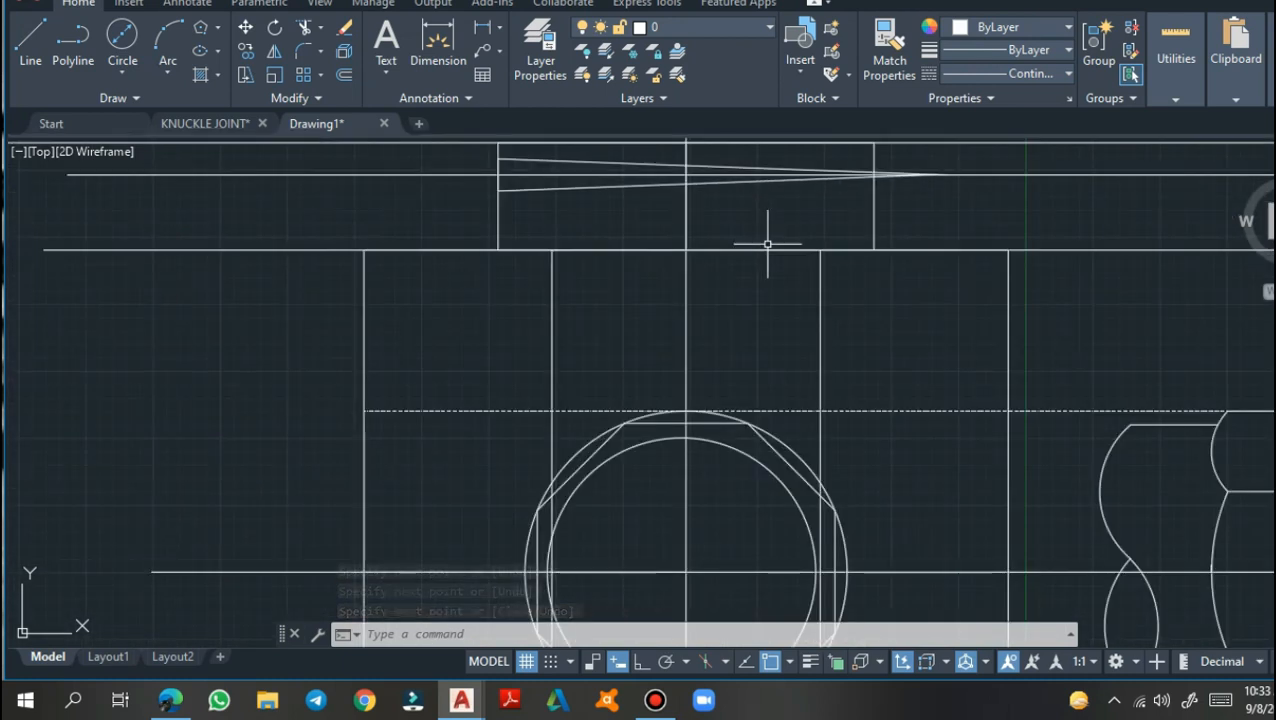
{"action": "scroll", "coordinate": [766, 245], "scroll_direction": "up", "scroll_amount": 1}
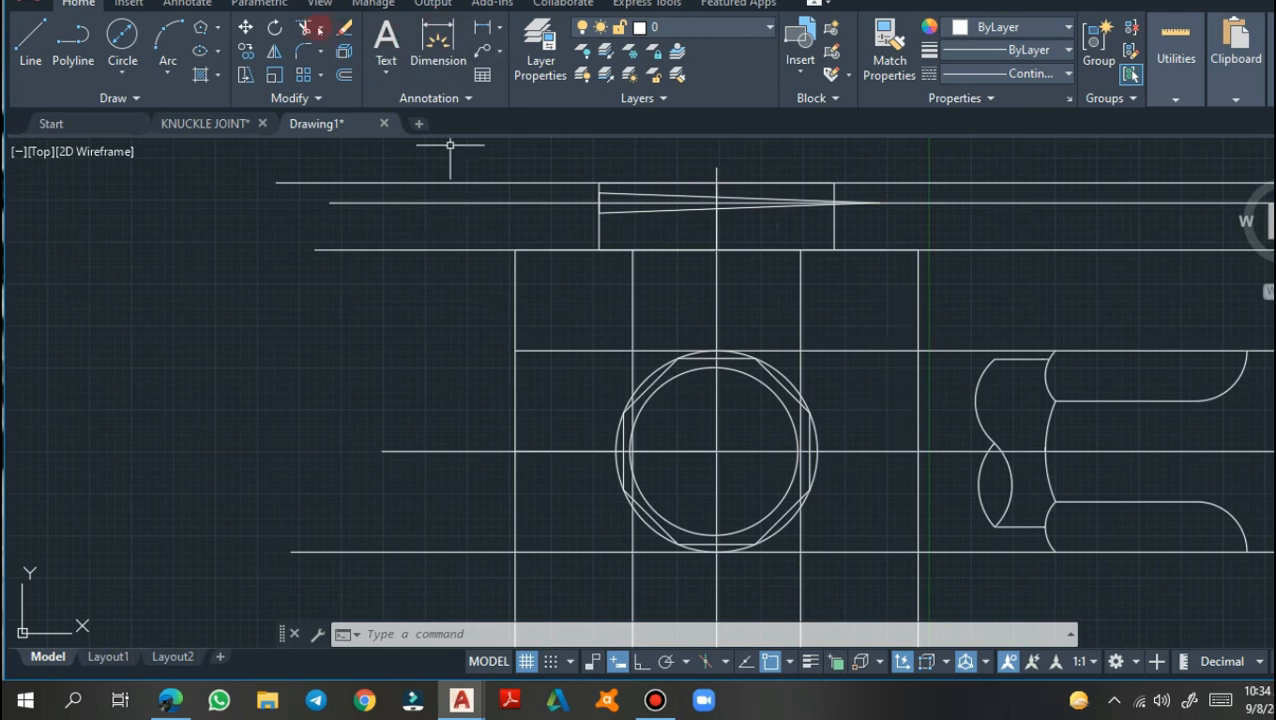
{"action": "left_click", "coordinate": [320, 28]}
{"action": "left_click", "coordinate": [316, 60]}
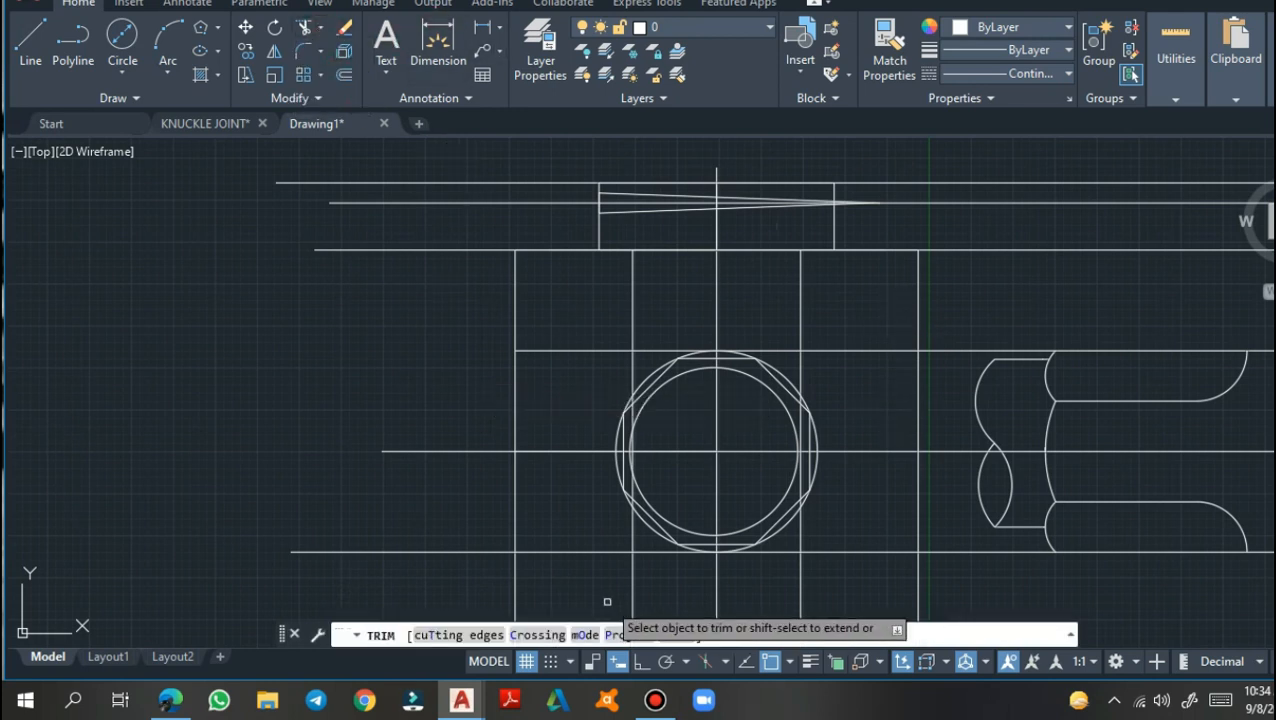
{"action": "left_click", "coordinate": [492, 452]}
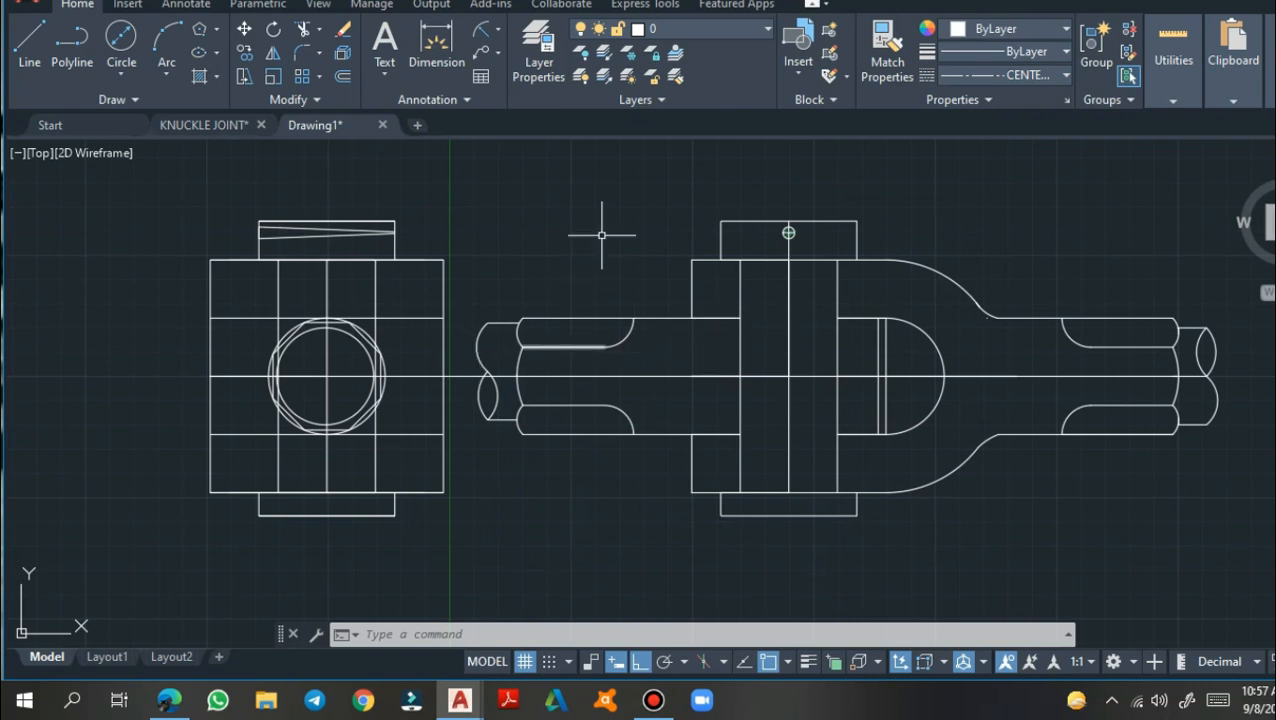
Add a 200 linear dimension below the front view, running from the pin centreline at the fork's lower edge towards the right rod end
{"action": "left_click", "coordinate": [500, 33]}
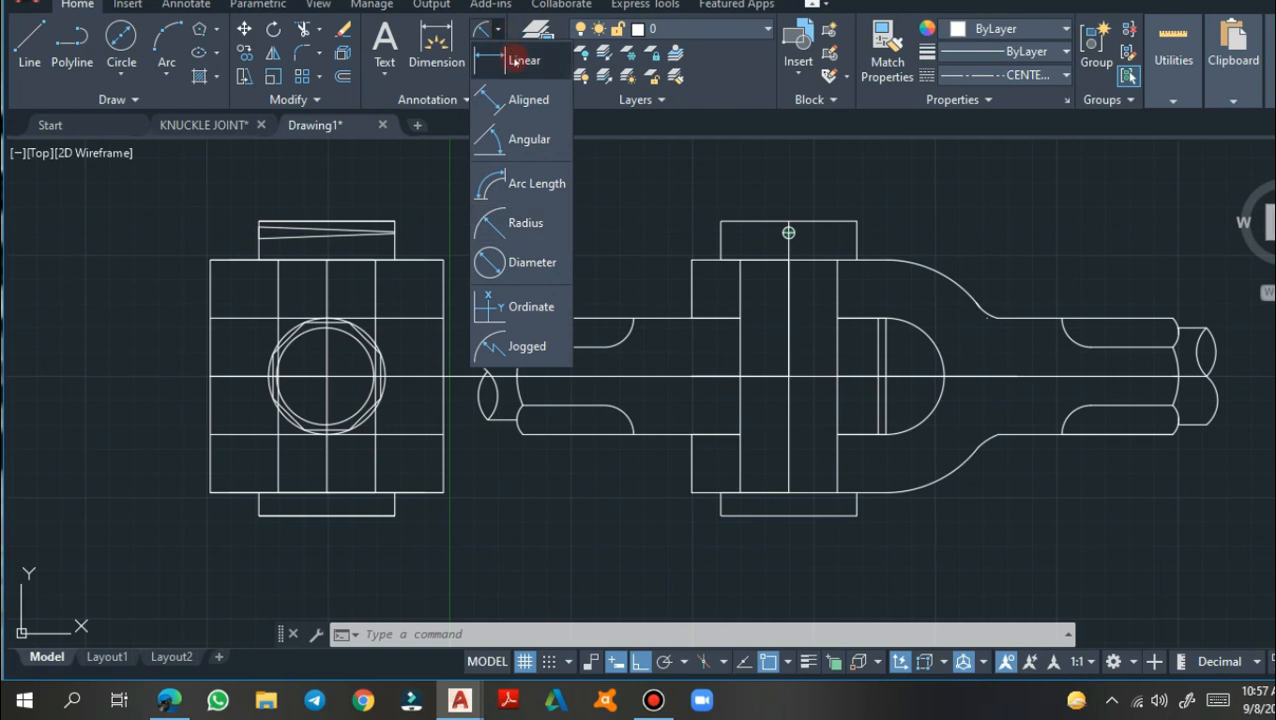
{"action": "left_click", "coordinate": [513, 61]}
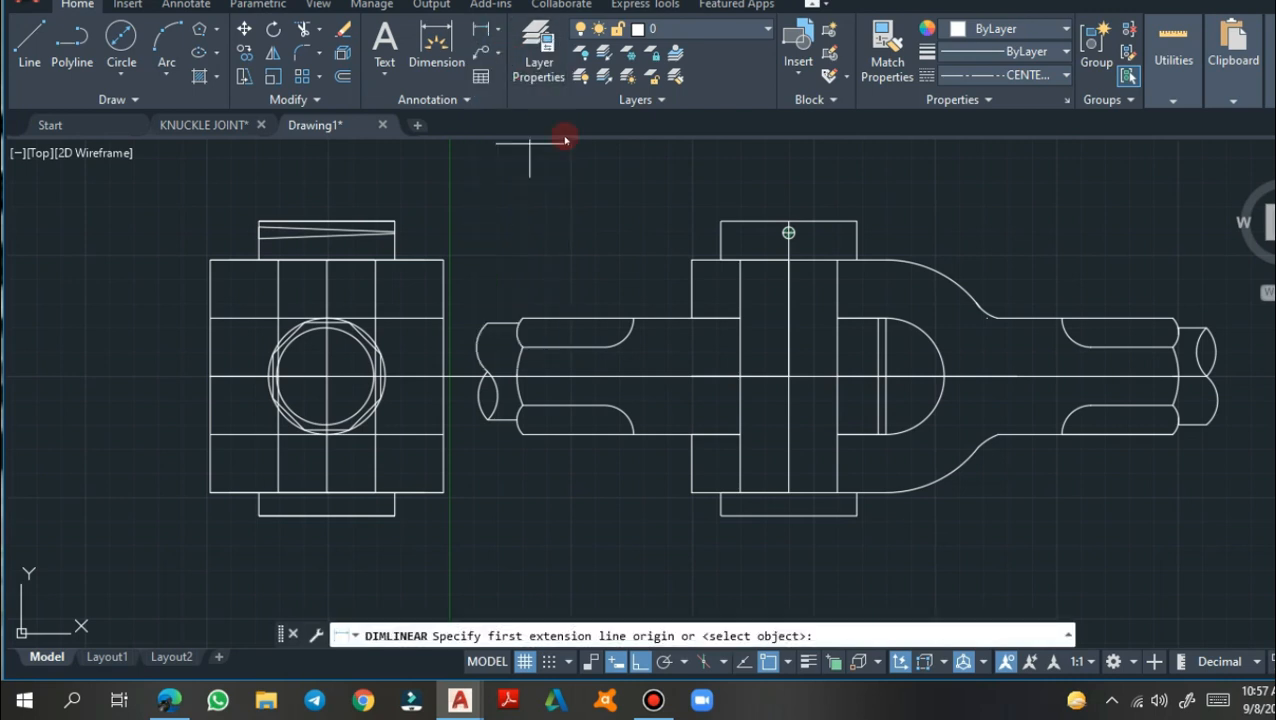
{"action": "left_click", "coordinate": [788, 492]}
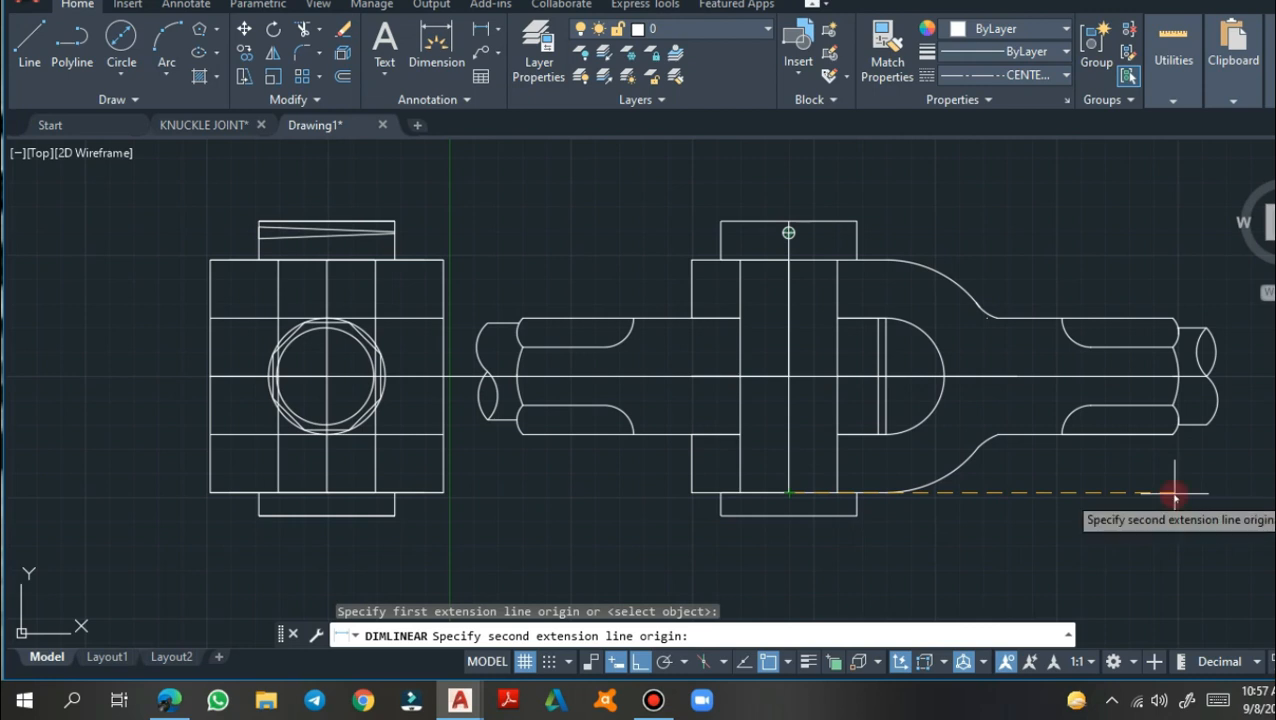
{"action": "type", "text": "200"}
{"action": "key", "text": "Return"}
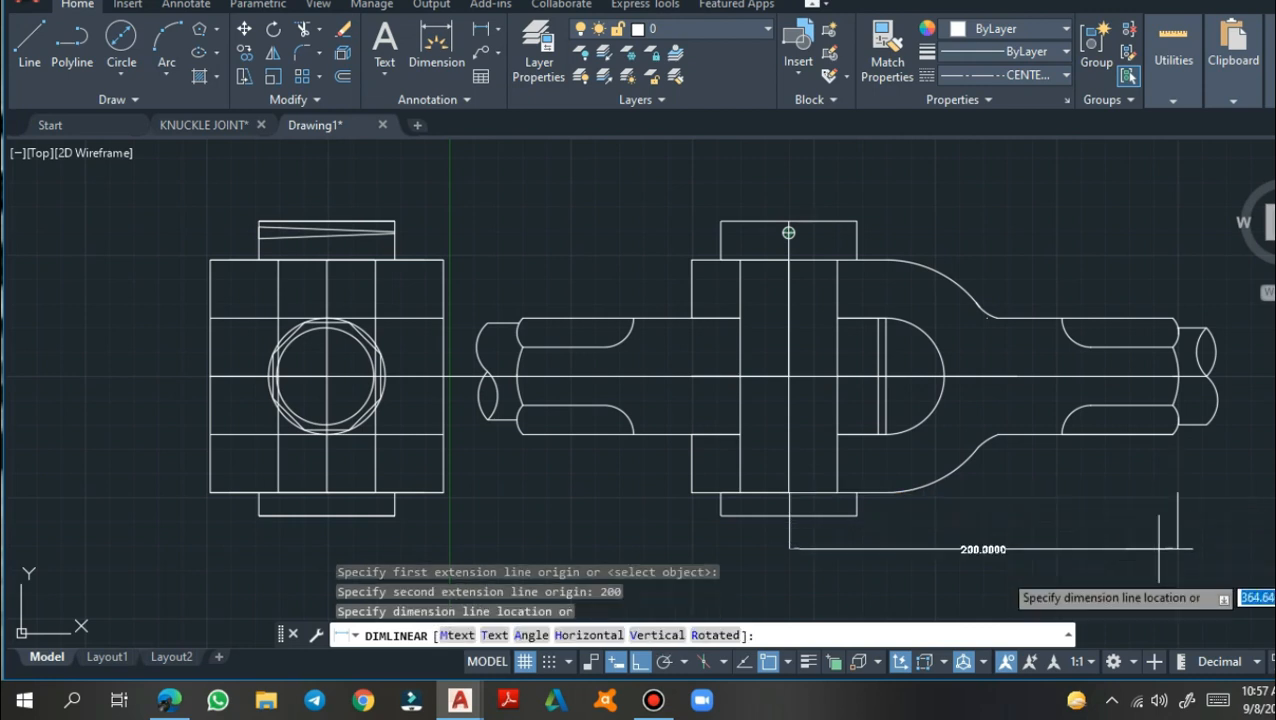
{"action": "left_click", "coordinate": [1157, 547]}
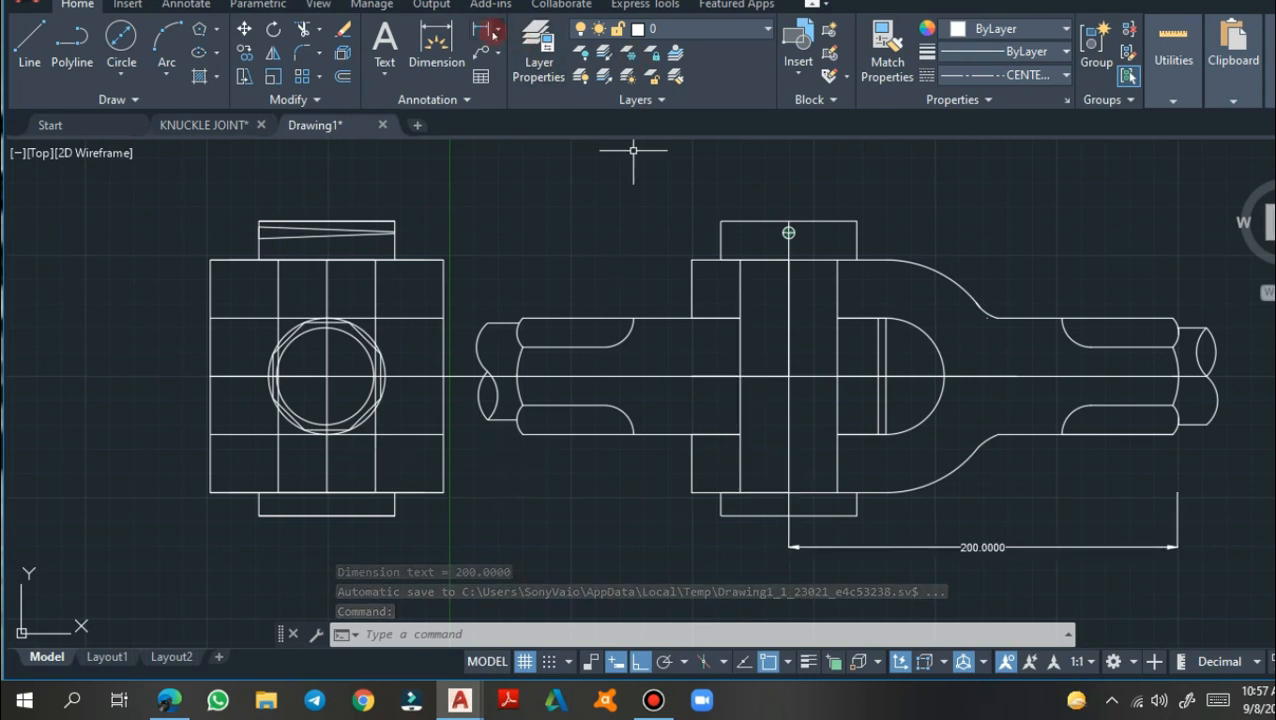
Add a 140 linear dimension below the front view, running from the pin centreline towards the left rod end
{"action": "key", "text": "Return"}
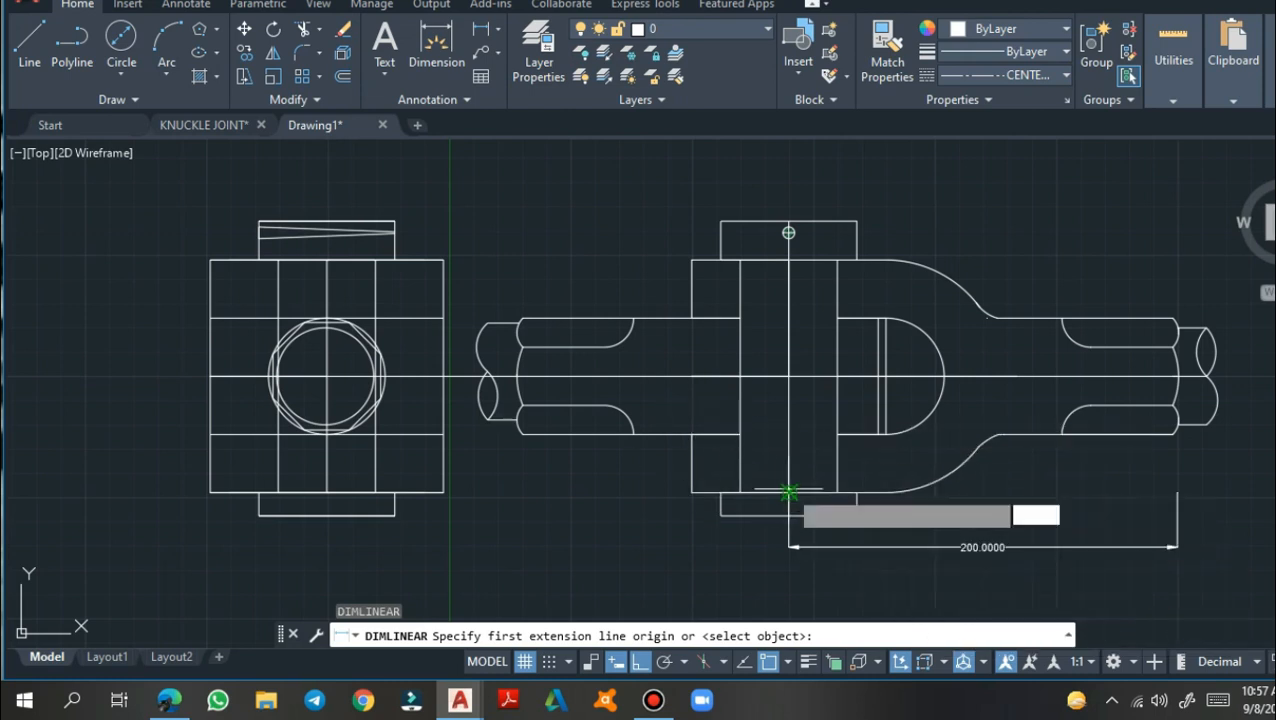
{"action": "left_click", "coordinate": [789, 494]}
{"action": "type", "text": "140"}
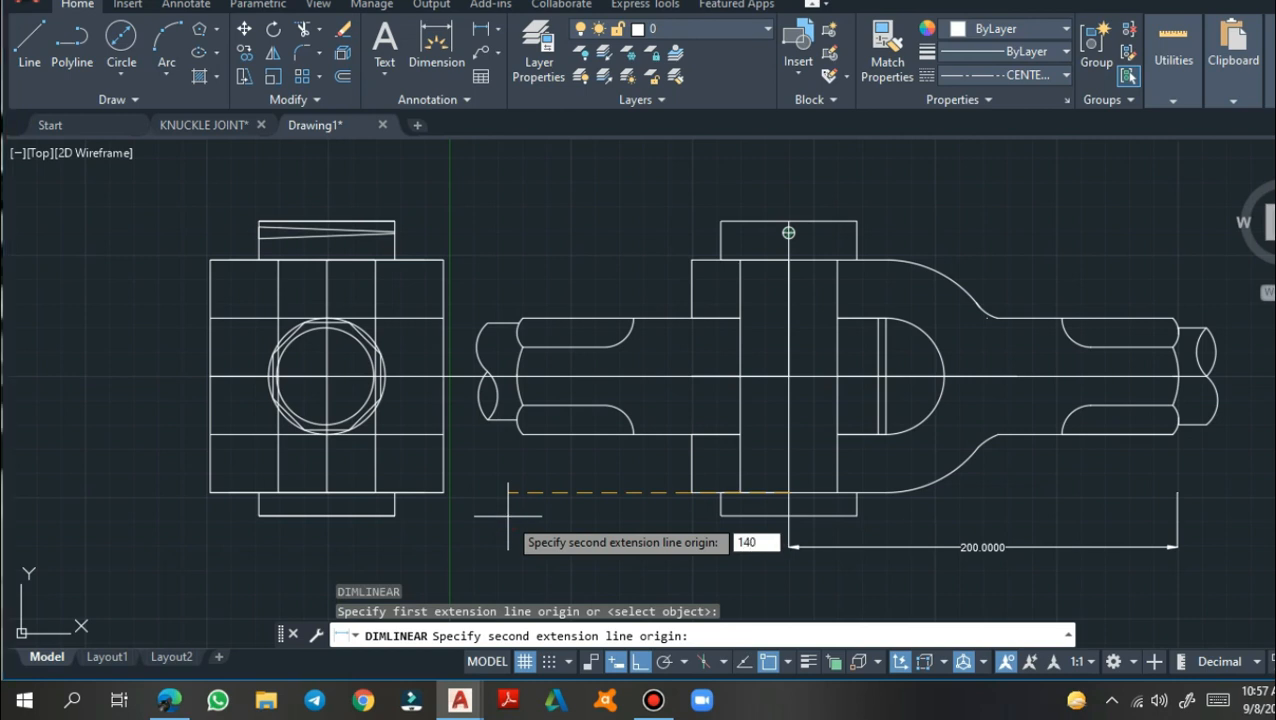
{"action": "key", "text": "Return"}
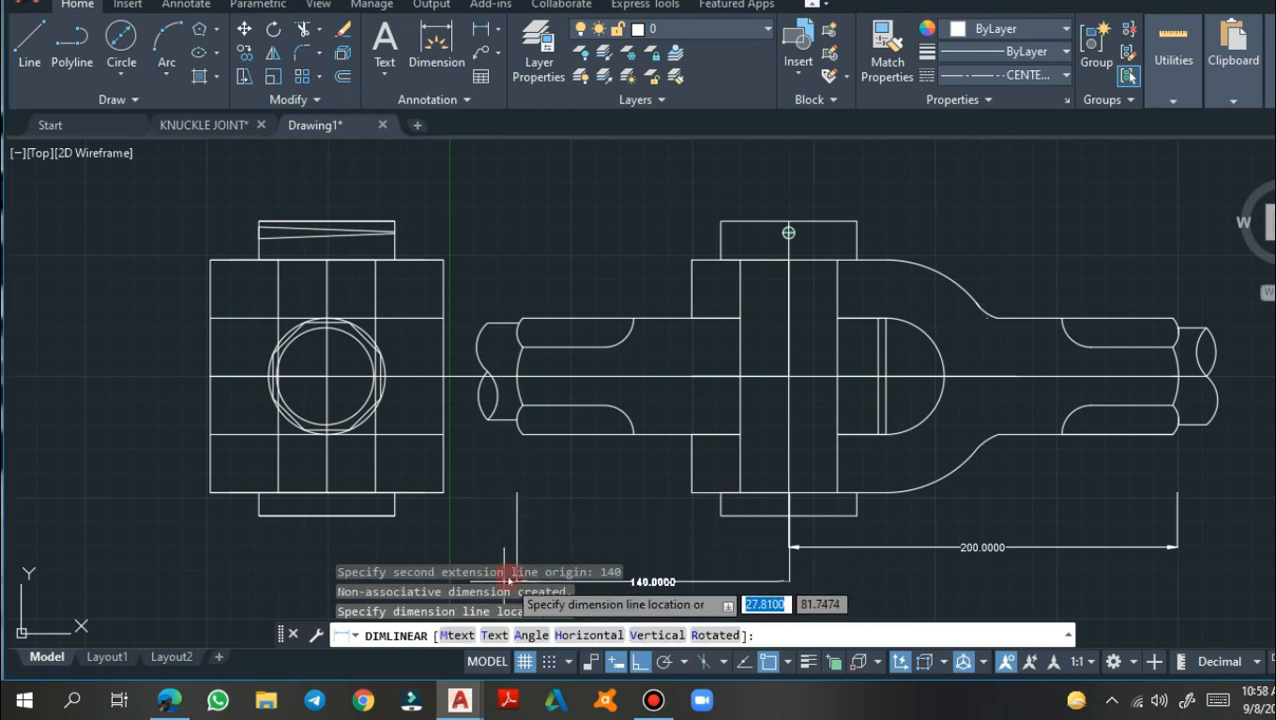
{"action": "left_click", "coordinate": [524, 536]}
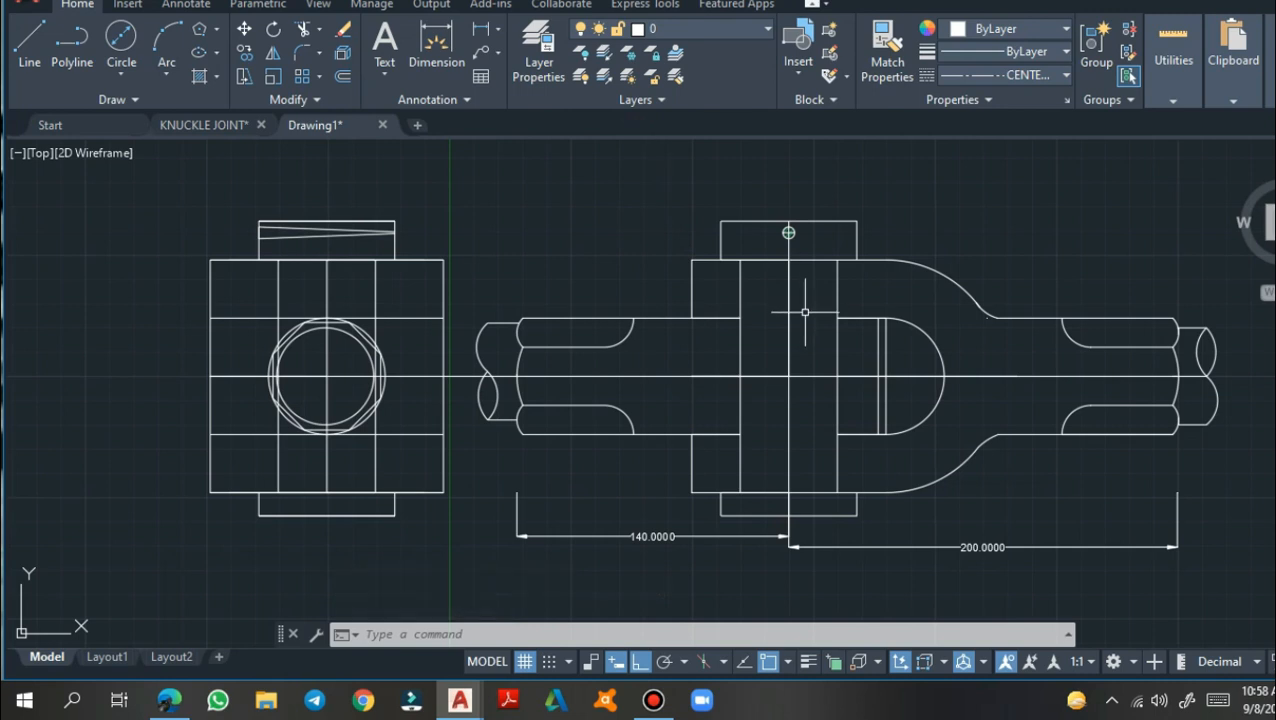
Add a 50 linear dimension across the pin's width in the front view, just below the horizontal centreline
{"action": "key", "text": "Return"}
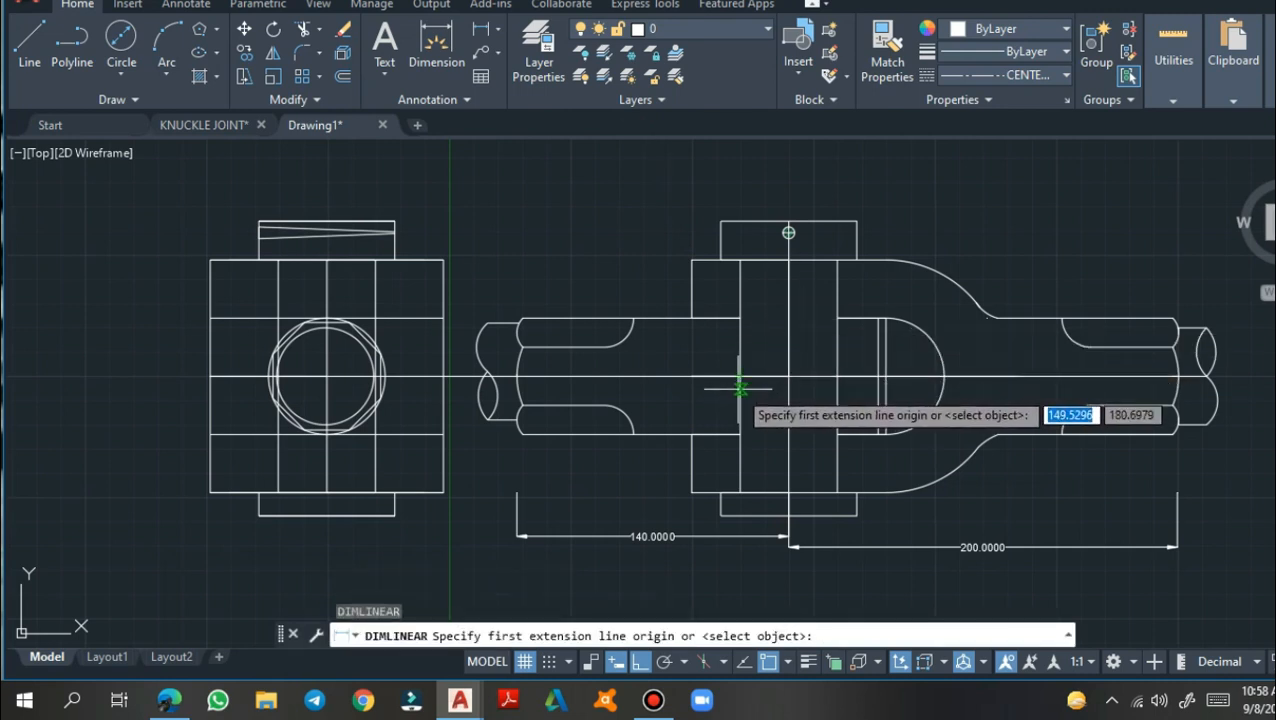
{"action": "left_click", "coordinate": [740, 376]}
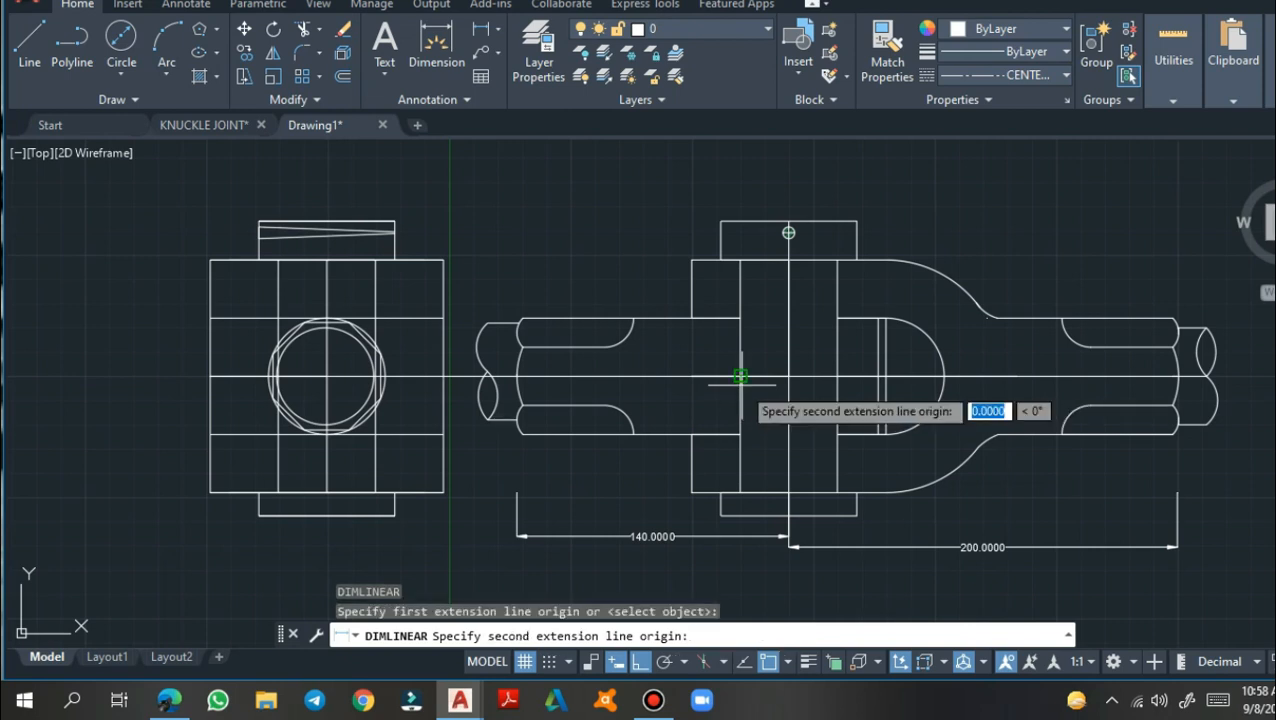
{"action": "left_click", "coordinate": [832, 380]}
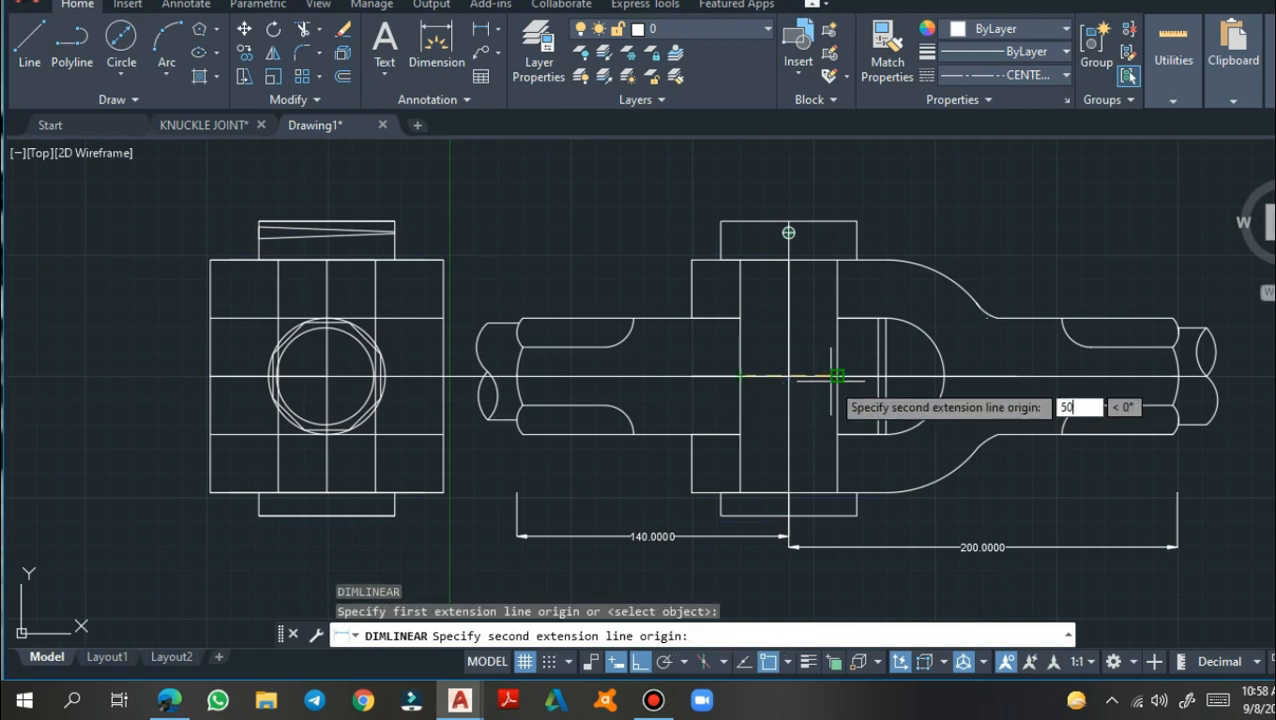
{"action": "key", "text": "Return"}
{"action": "left_click", "coordinate": [814, 403]}
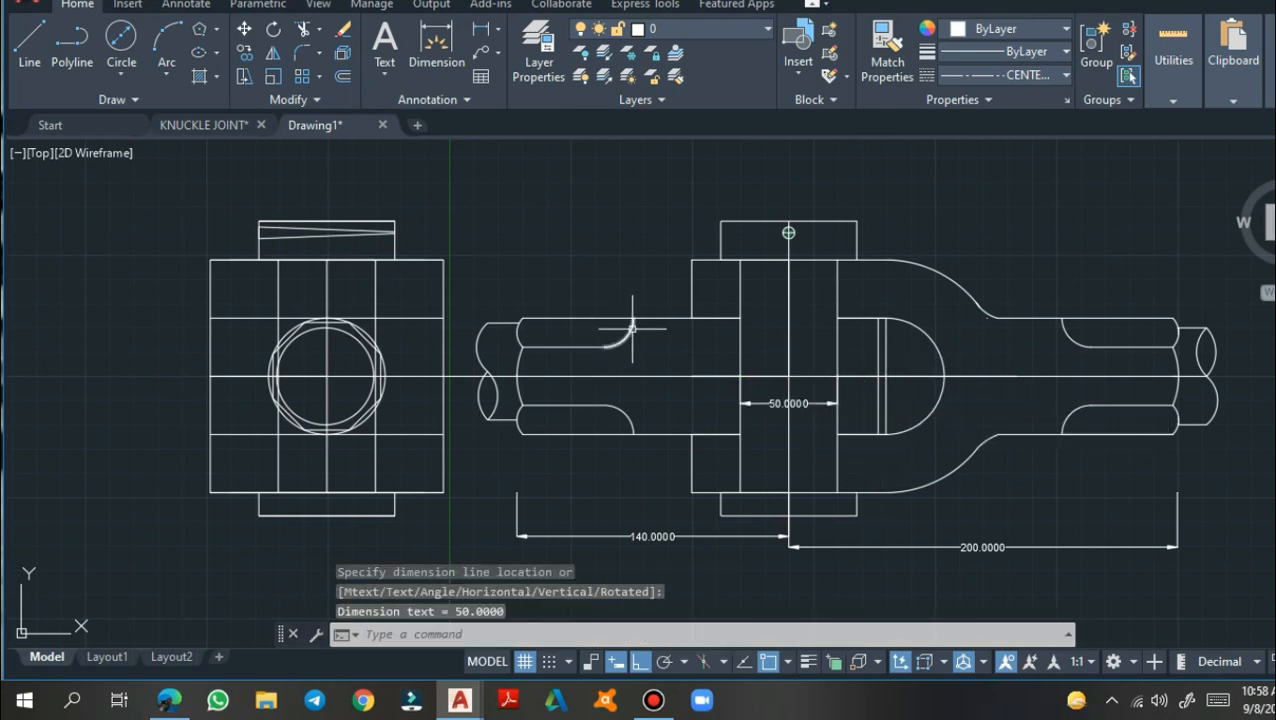
Add a 60 vertical linear dimension between the upper and lower edges of the left rod's eye section
{"action": "key", "text": "Return"}
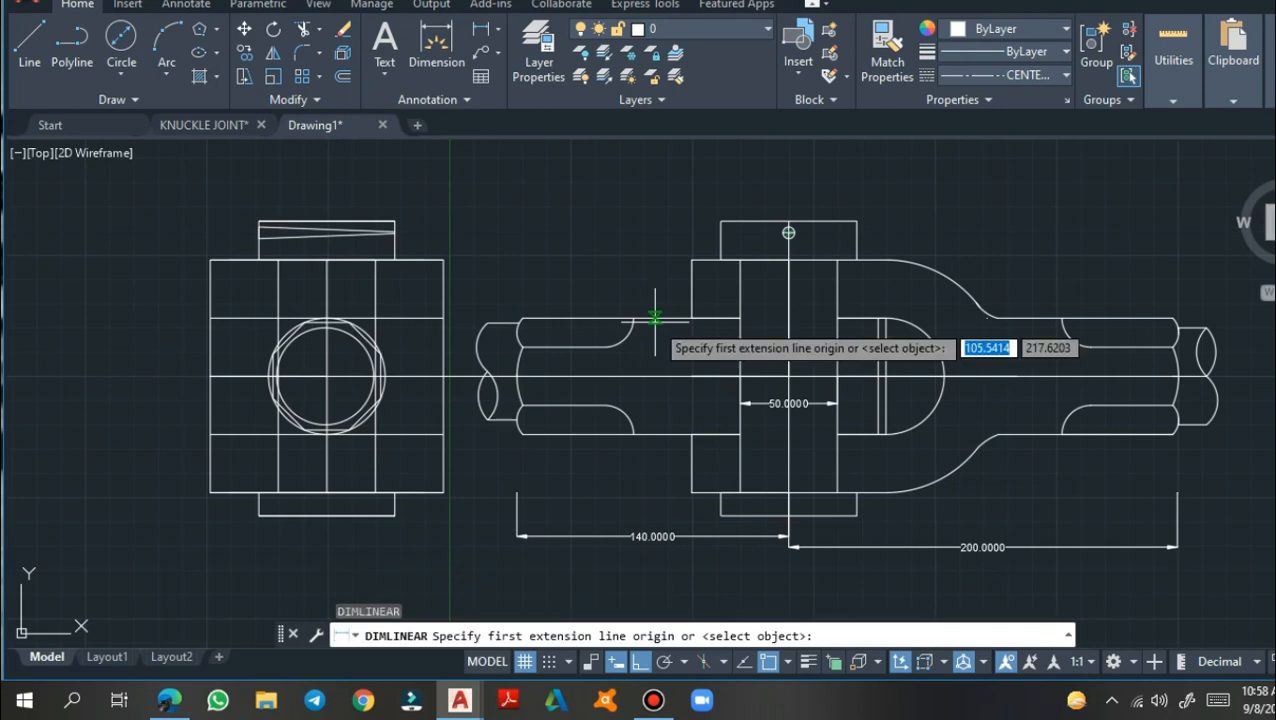
{"action": "left_click", "coordinate": [657, 317]}
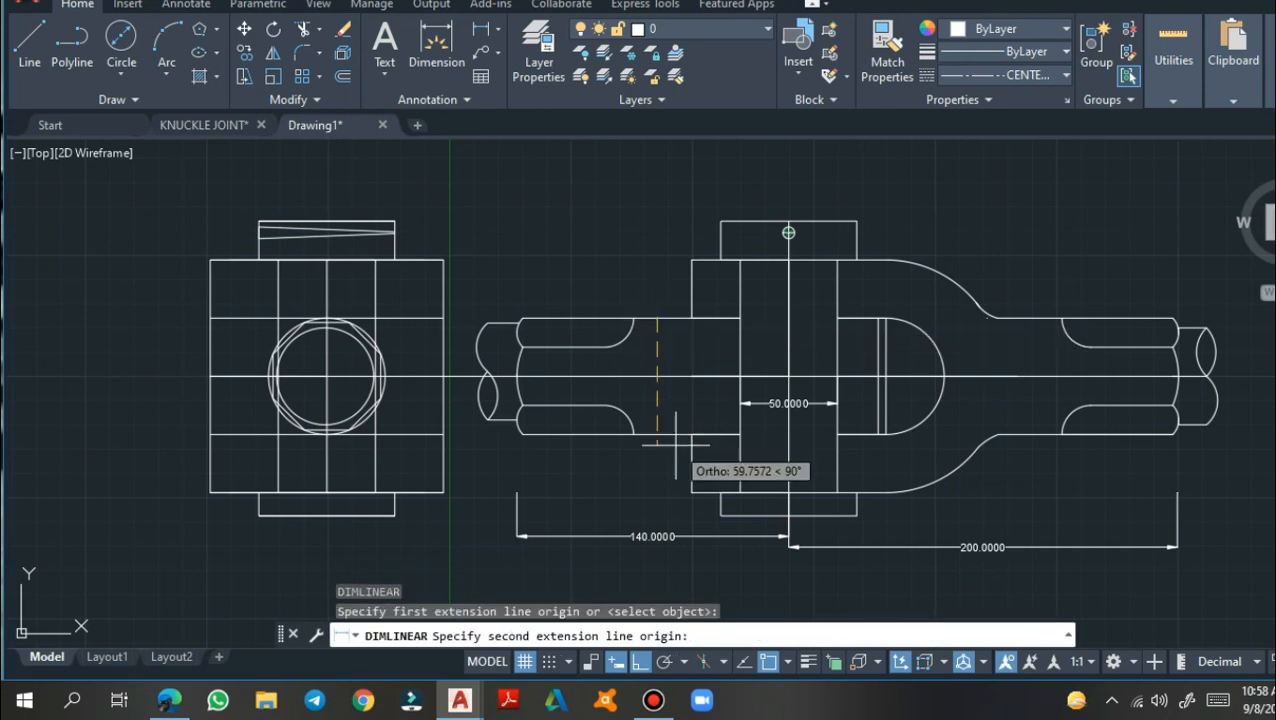
{"action": "type", "text": "6"}
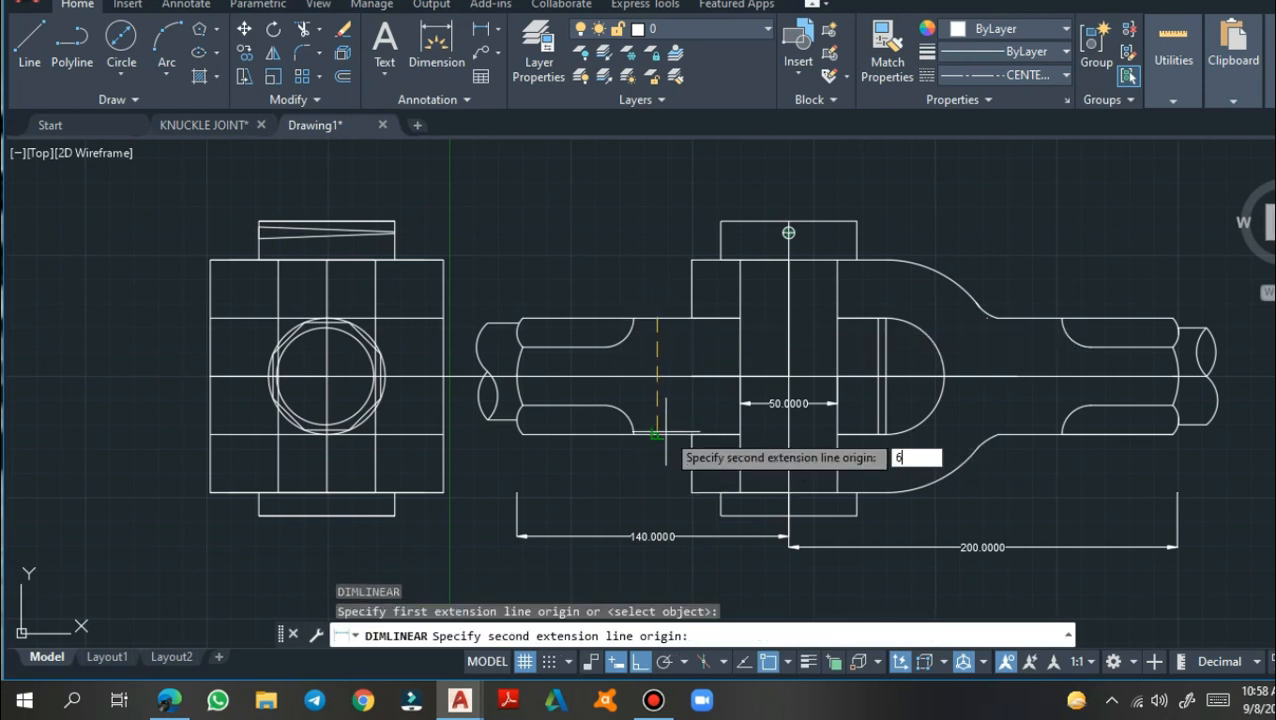
{"action": "type", "text": "0"}
{"action": "key", "text": "Return"}
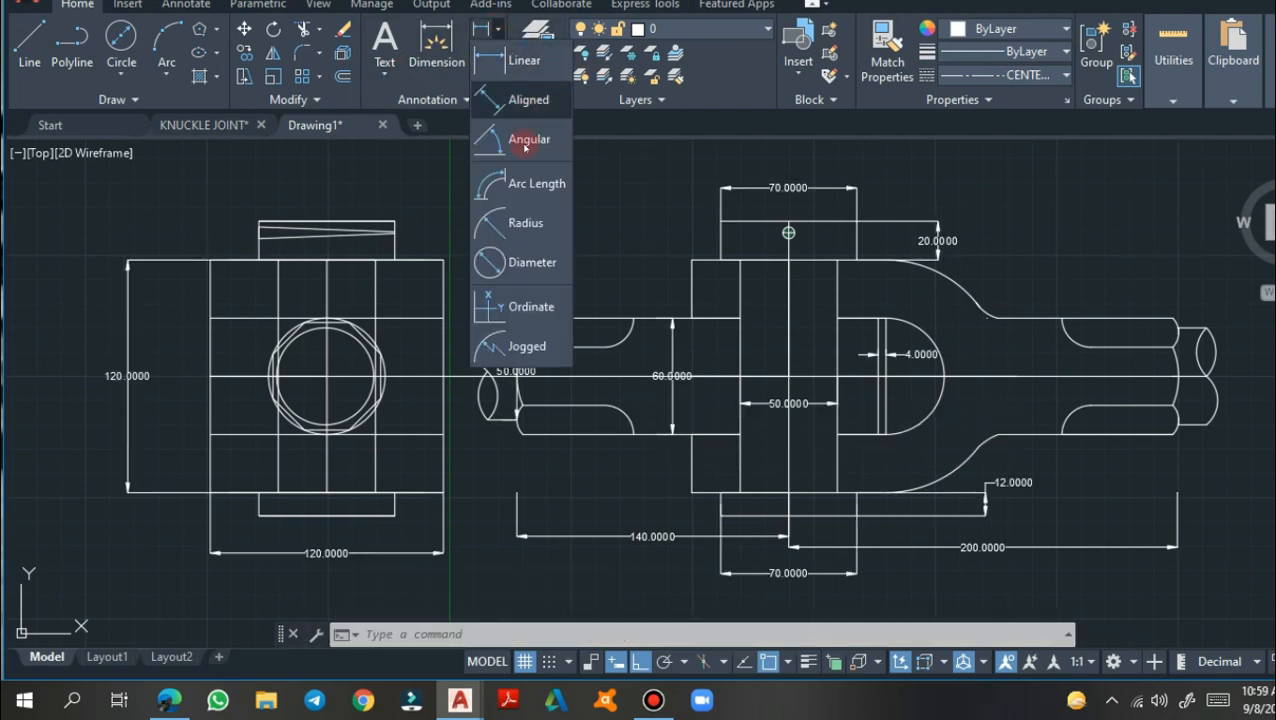
Add radius dimensions to the rounded end of the fork's inner slot and to the fork's upper outer arc in the front view
{"action": "left_click", "coordinate": [526, 222]}
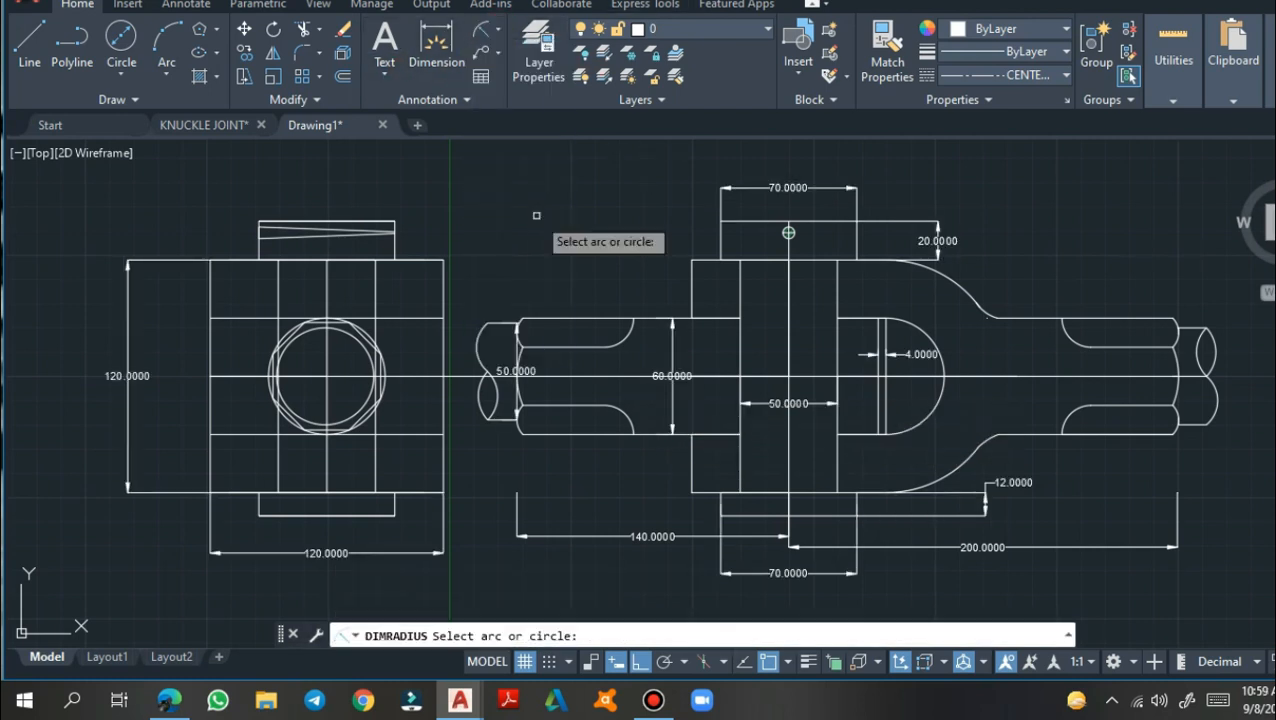
{"action": "left_click", "coordinate": [904, 323]}
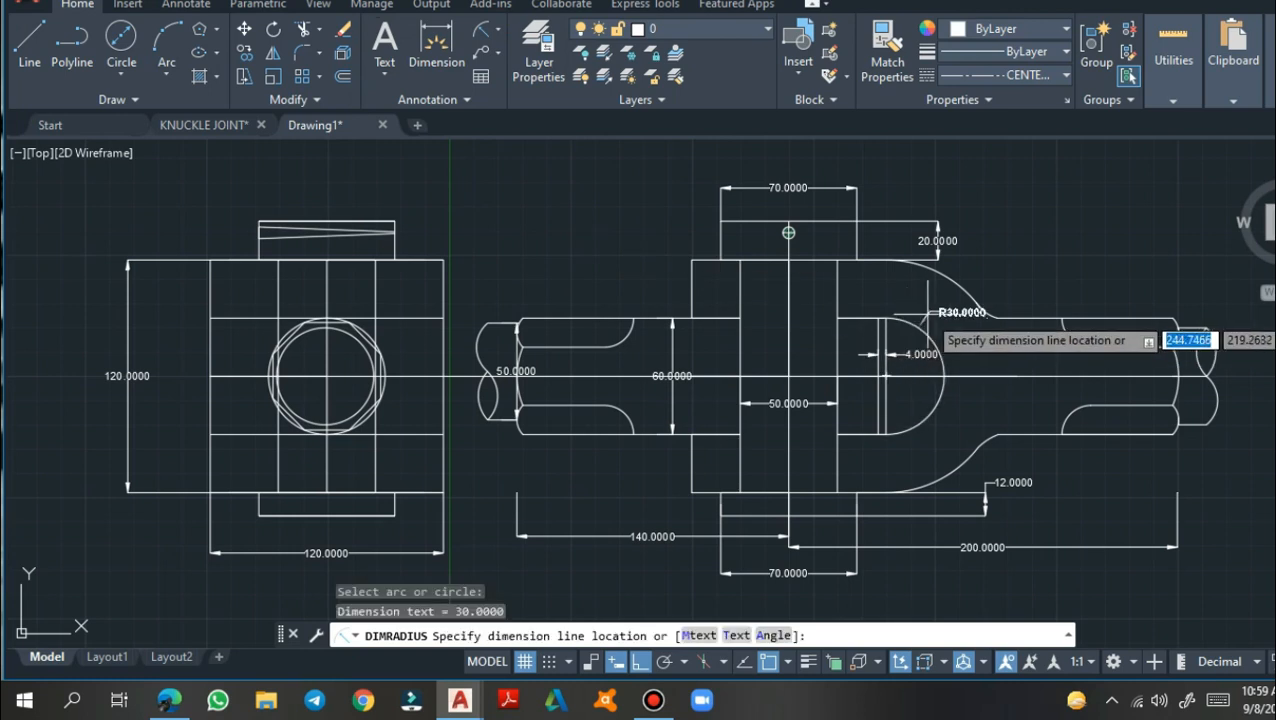
{"action": "left_click", "coordinate": [924, 314]}
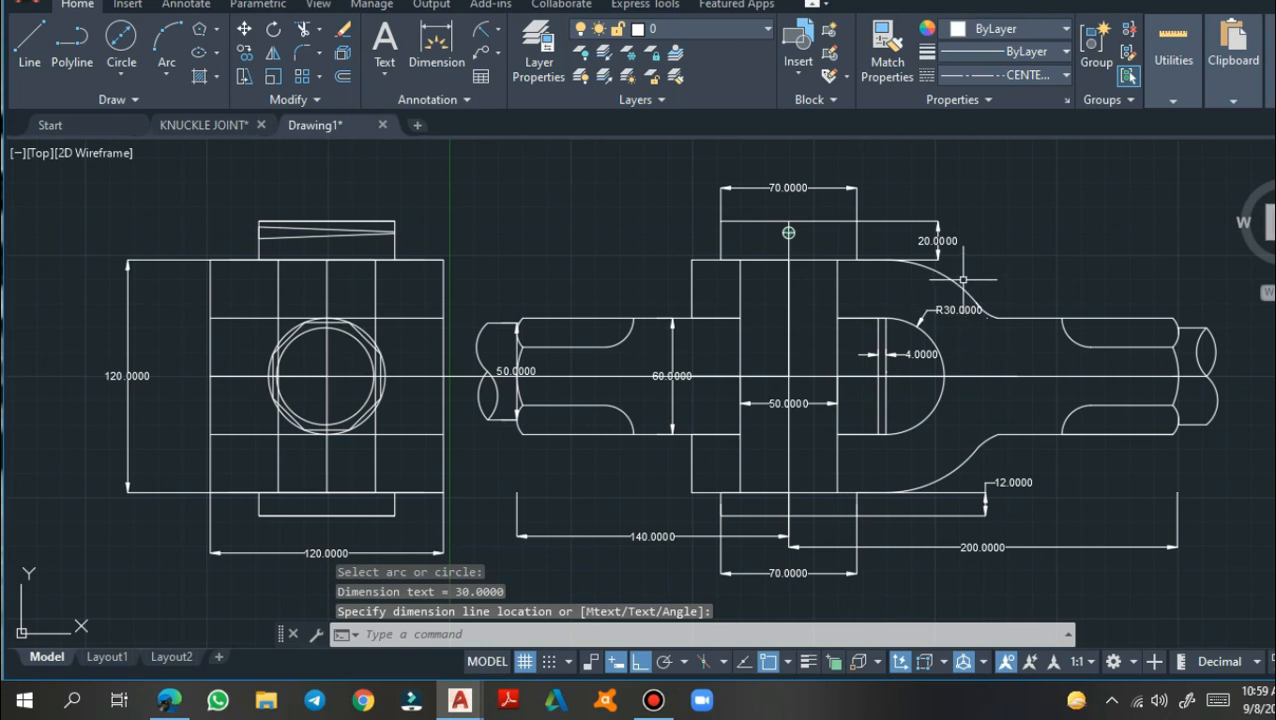
{"action": "key", "text": "Return"}
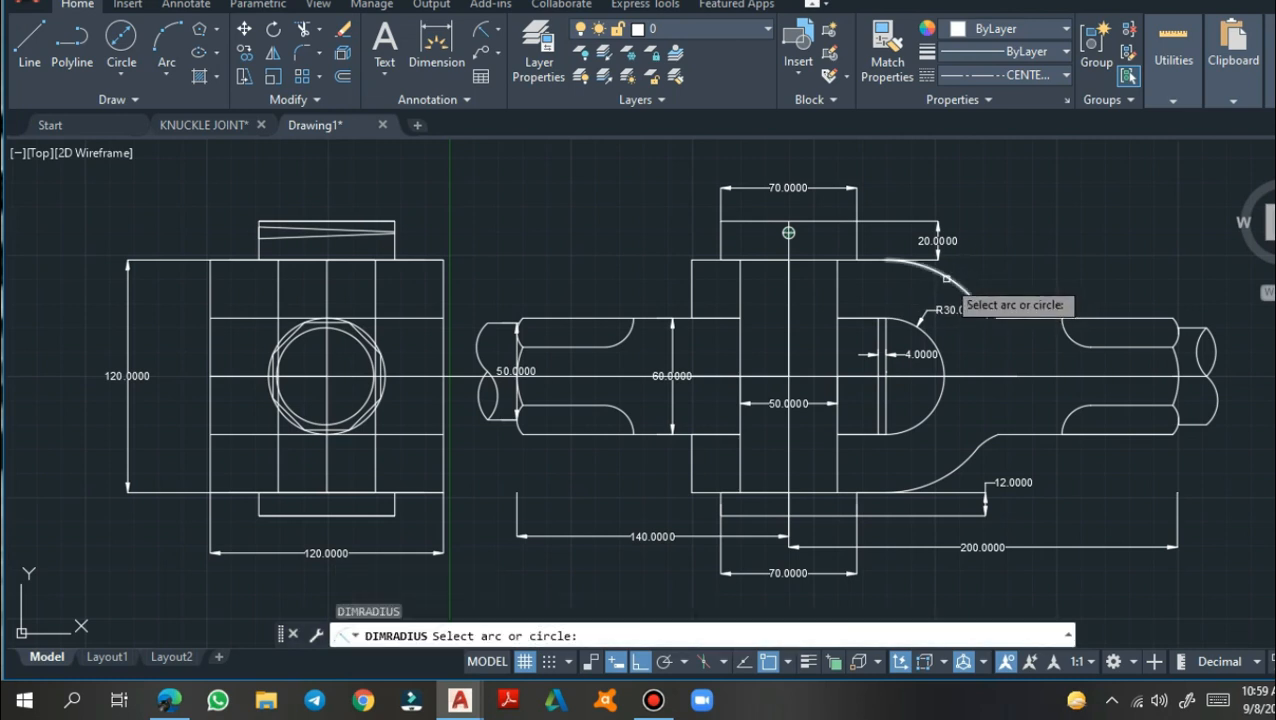
{"action": "left_click", "coordinate": [944, 281]}
{"action": "left_click", "coordinate": [976, 260]}
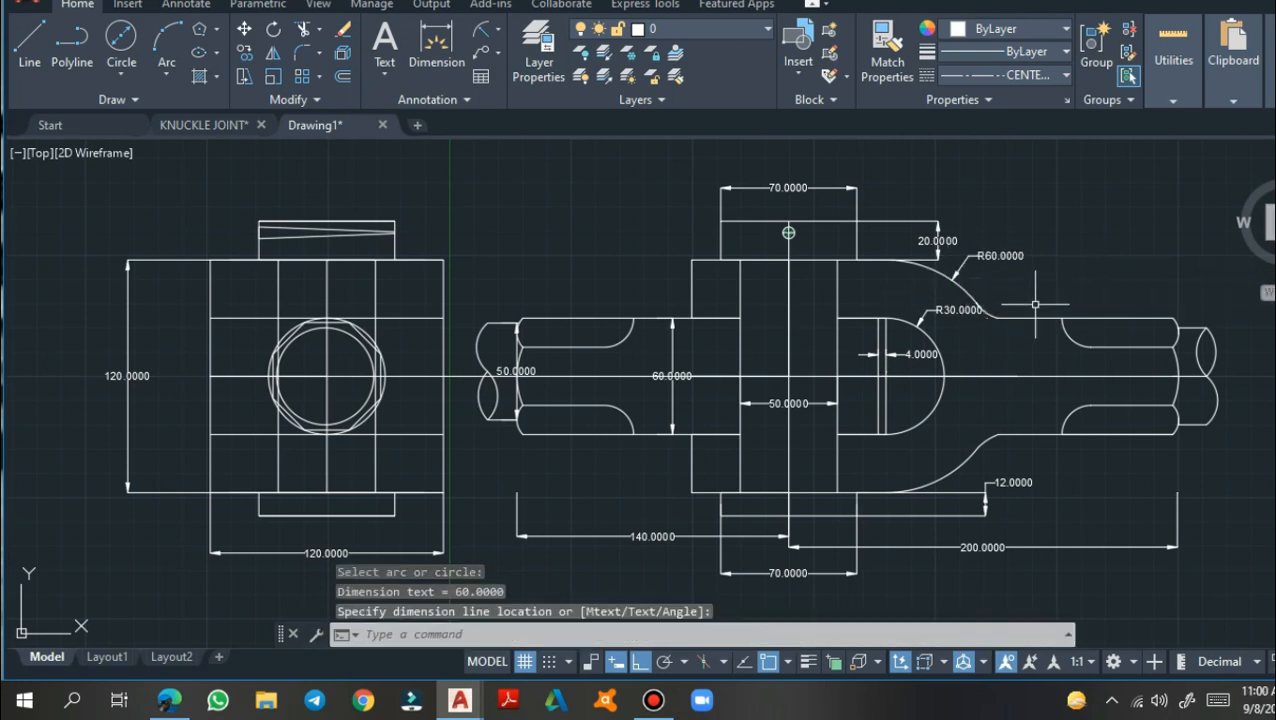
Add radius dimensions to the small fillet joining the fork's upper arc to the right rod and to the small circle in the pin head
{"action": "key", "text": "Return"}
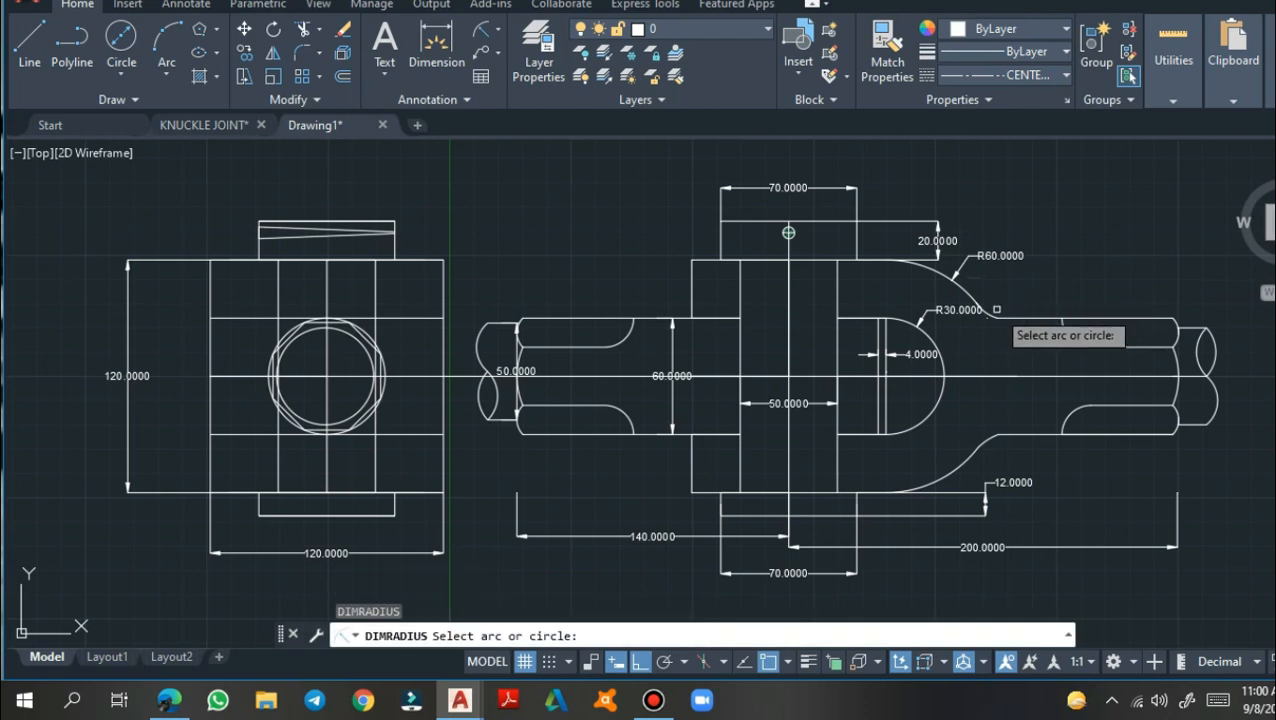
{"action": "left_click", "coordinate": [991, 313]}
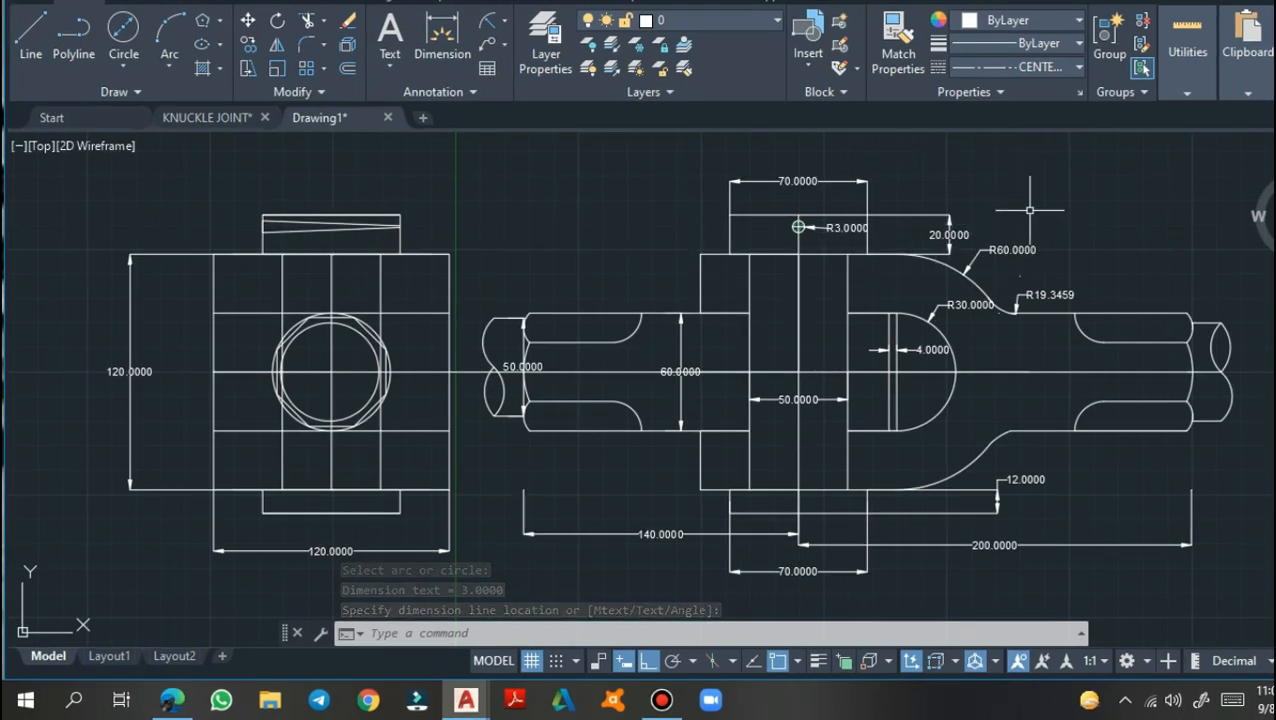
{"action": "key", "text": "Return"}
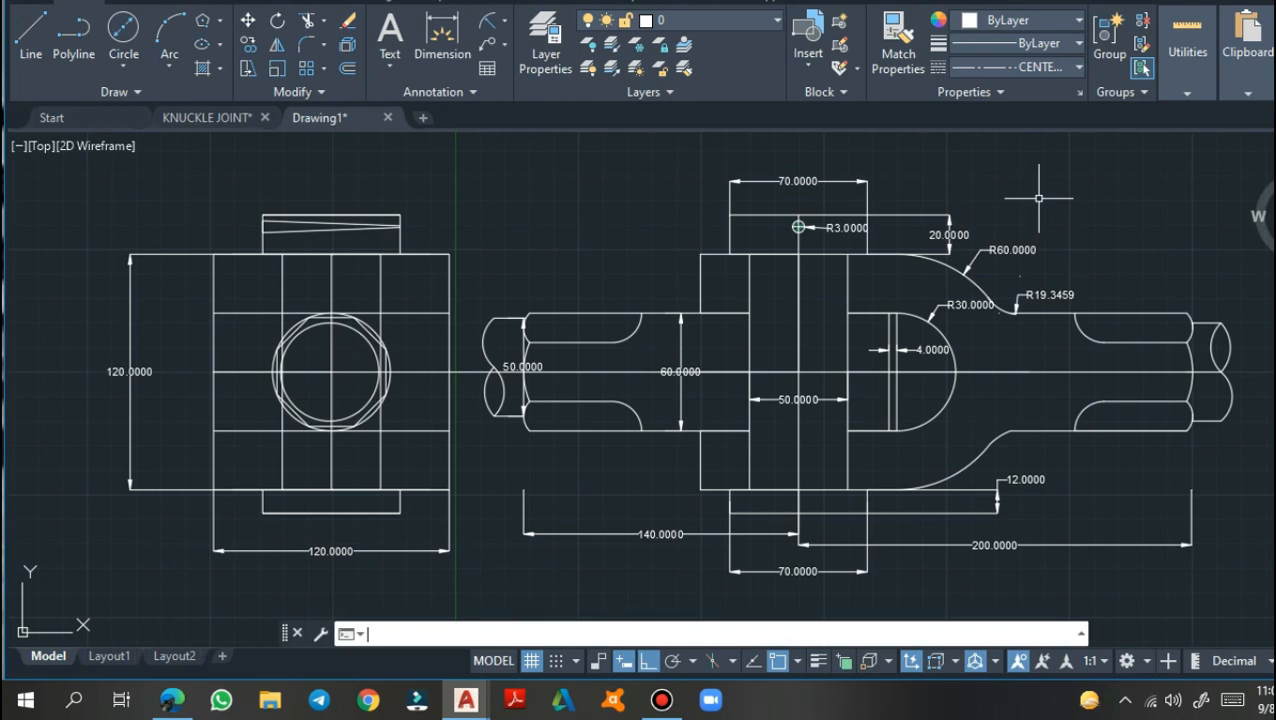
{"action": "key", "text": "Escape"}
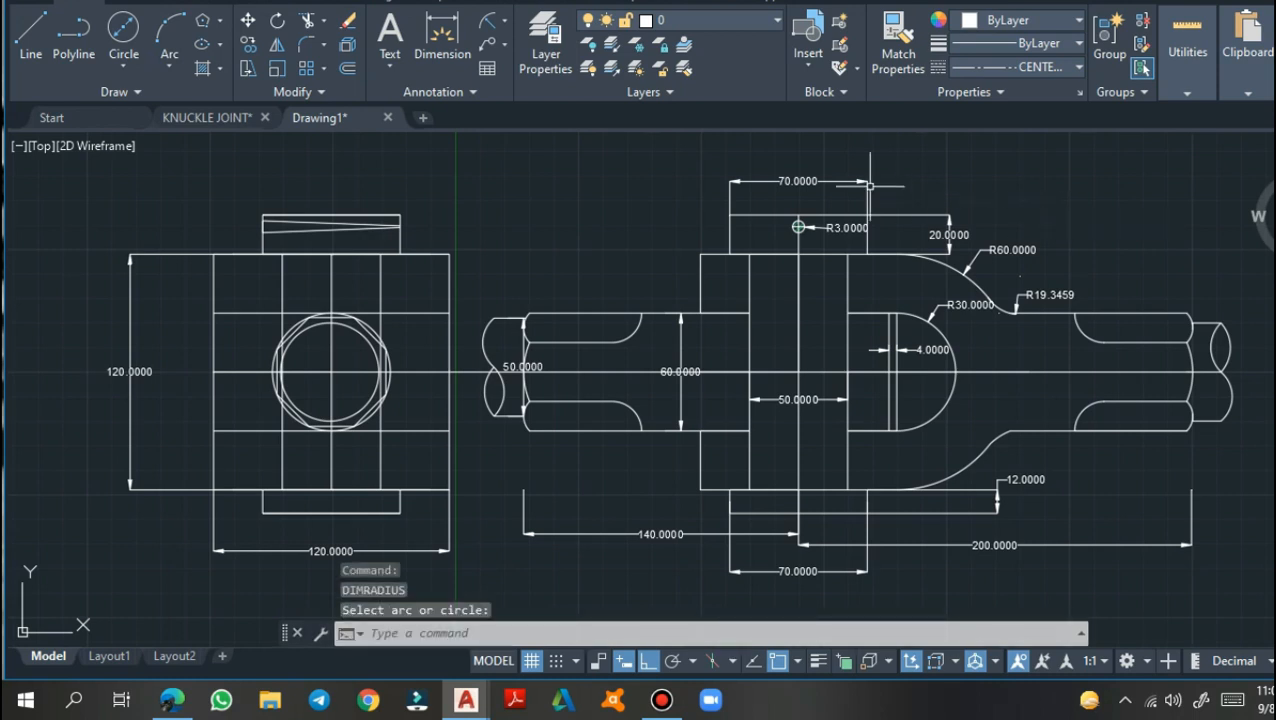
Hatch the fork in the front view in red with the ANSI32 pattern, covering both left lugs and the whole right body
{"action": "left_click", "coordinate": [218, 73]}
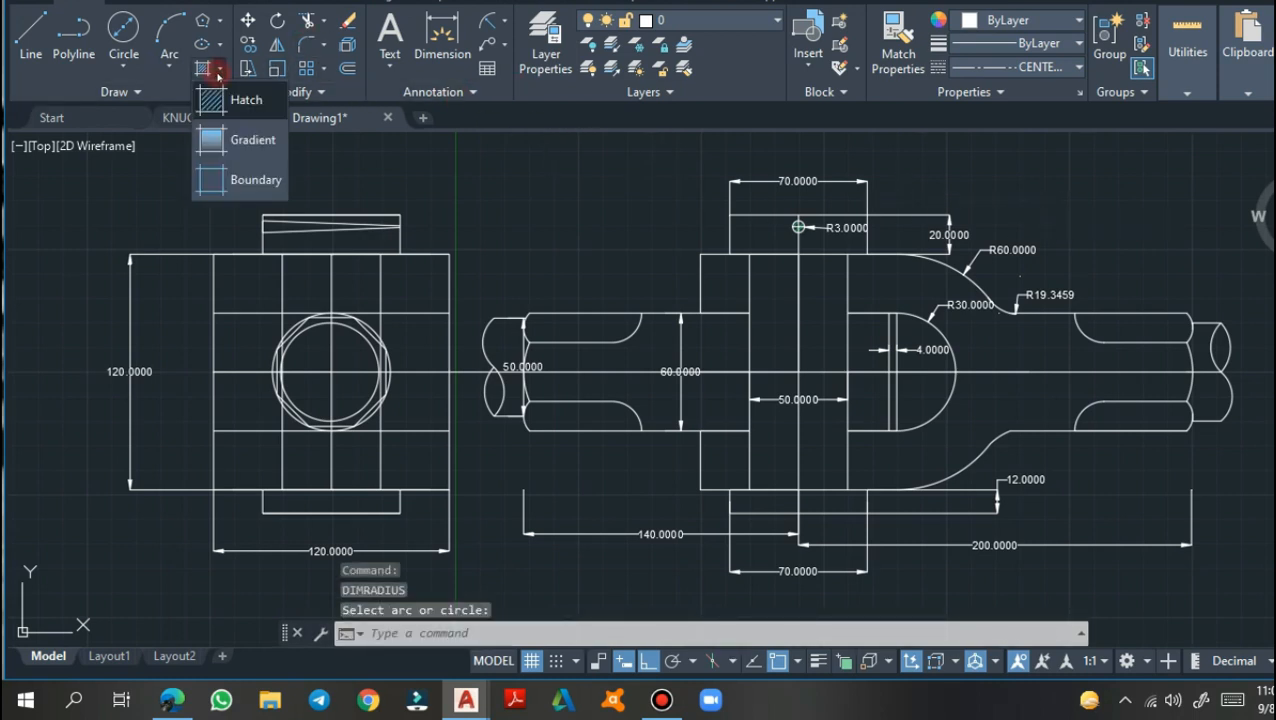
{"action": "left_click", "coordinate": [218, 99]}
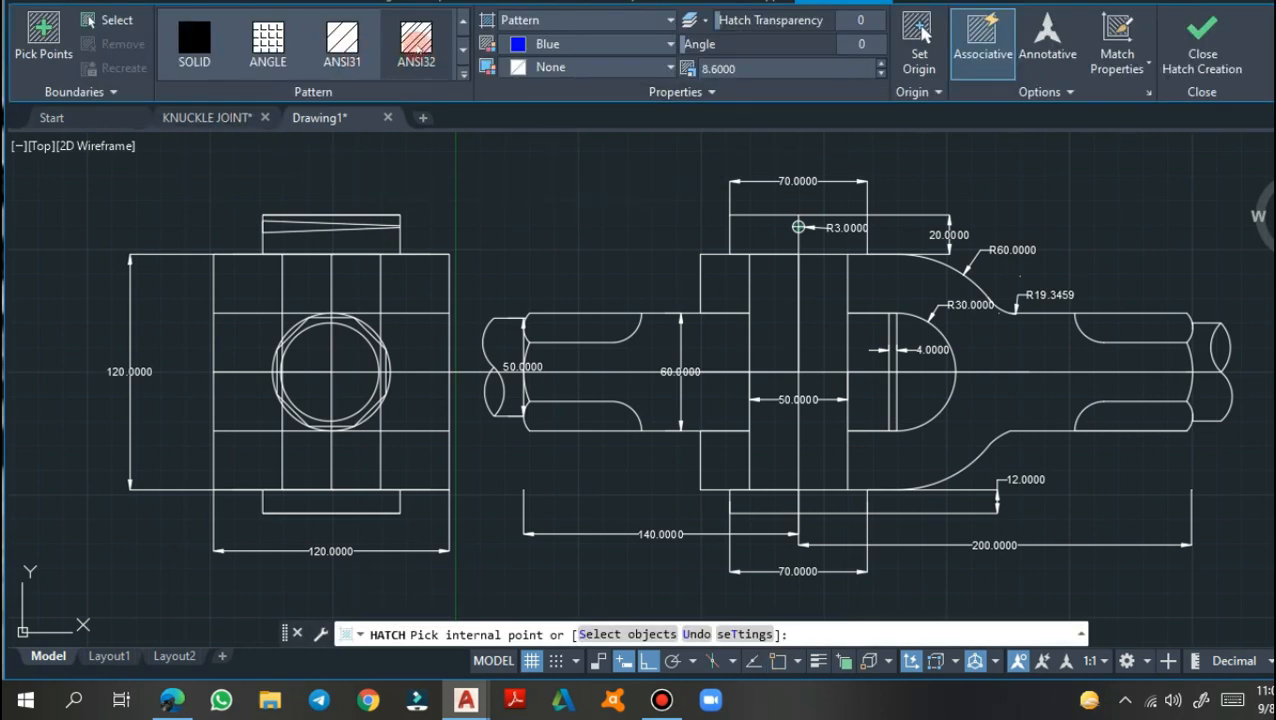
{"action": "left_click", "coordinate": [669, 46]}
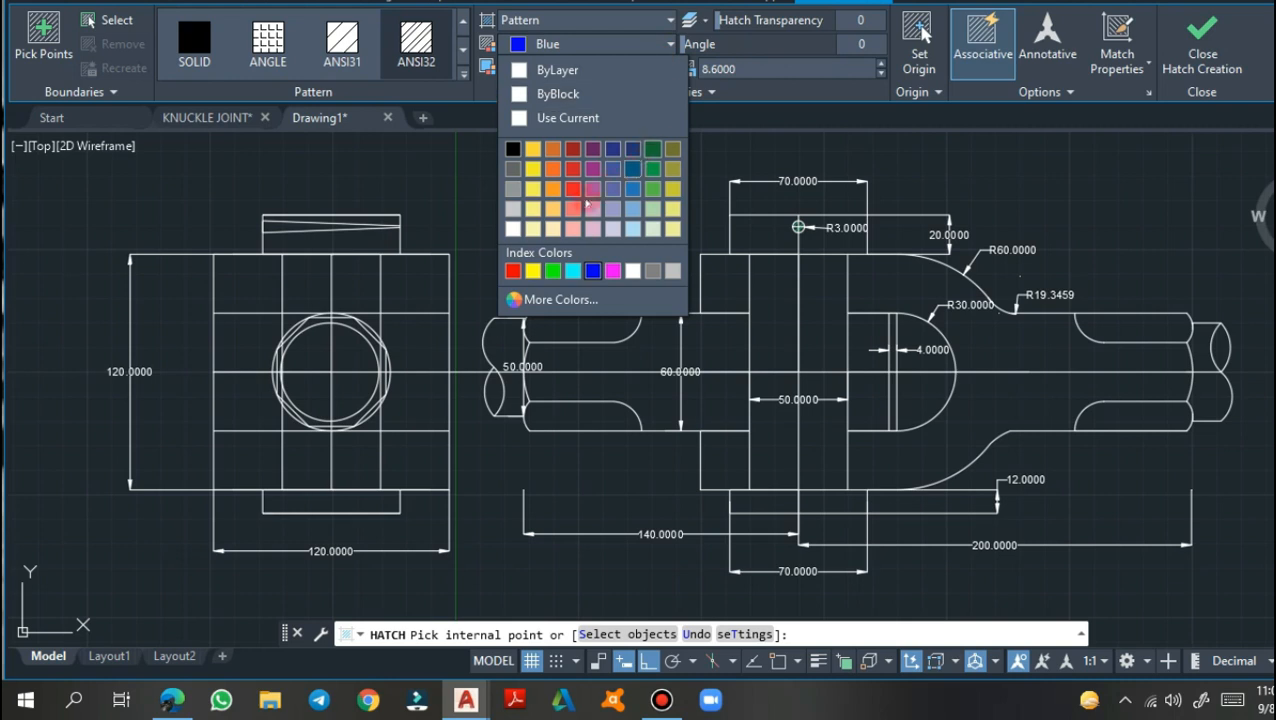
{"action": "left_click", "coordinate": [514, 270]}
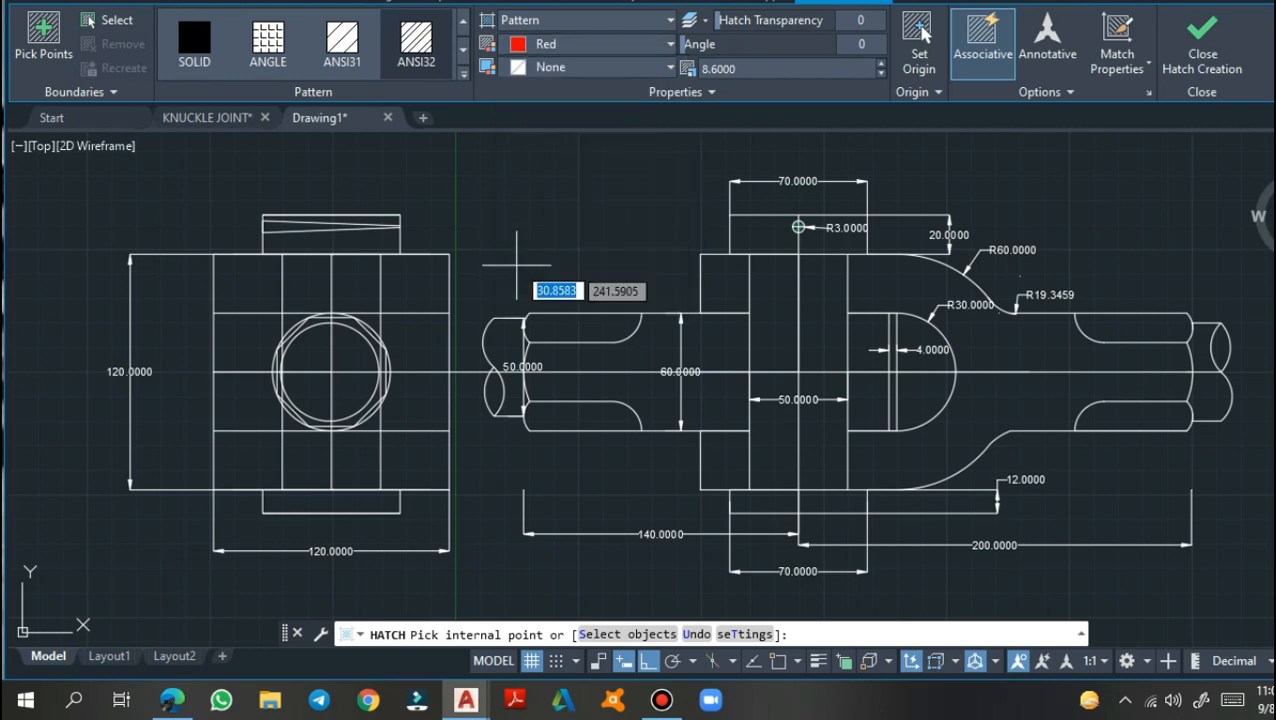
{"action": "left_click", "coordinate": [728, 298]}
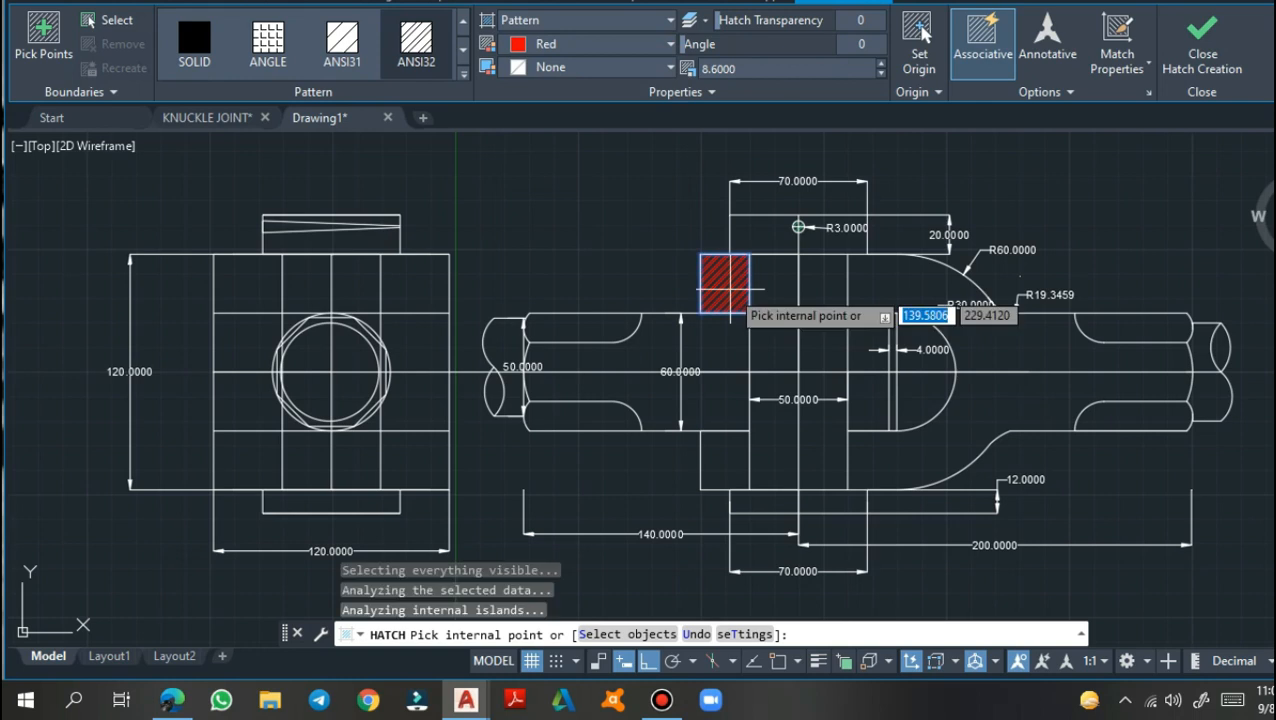
{"action": "left_click", "coordinate": [908, 287]}
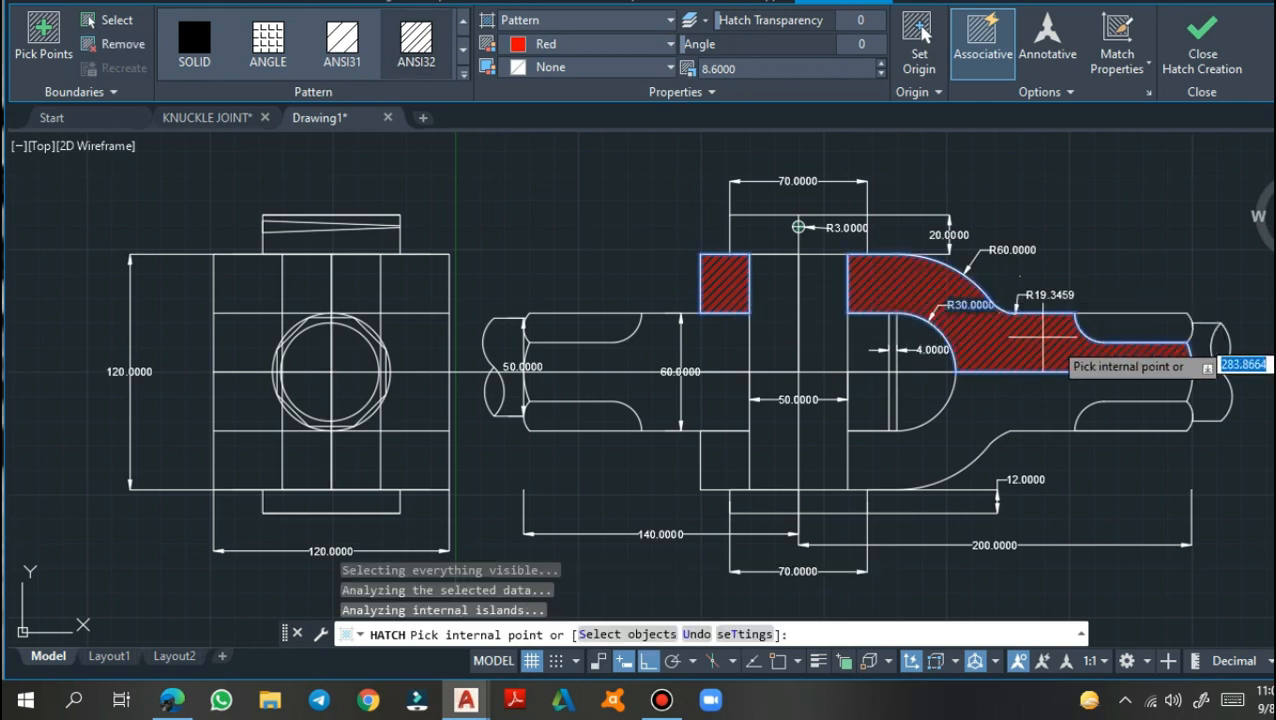
{"action": "left_click", "coordinate": [1133, 325]}
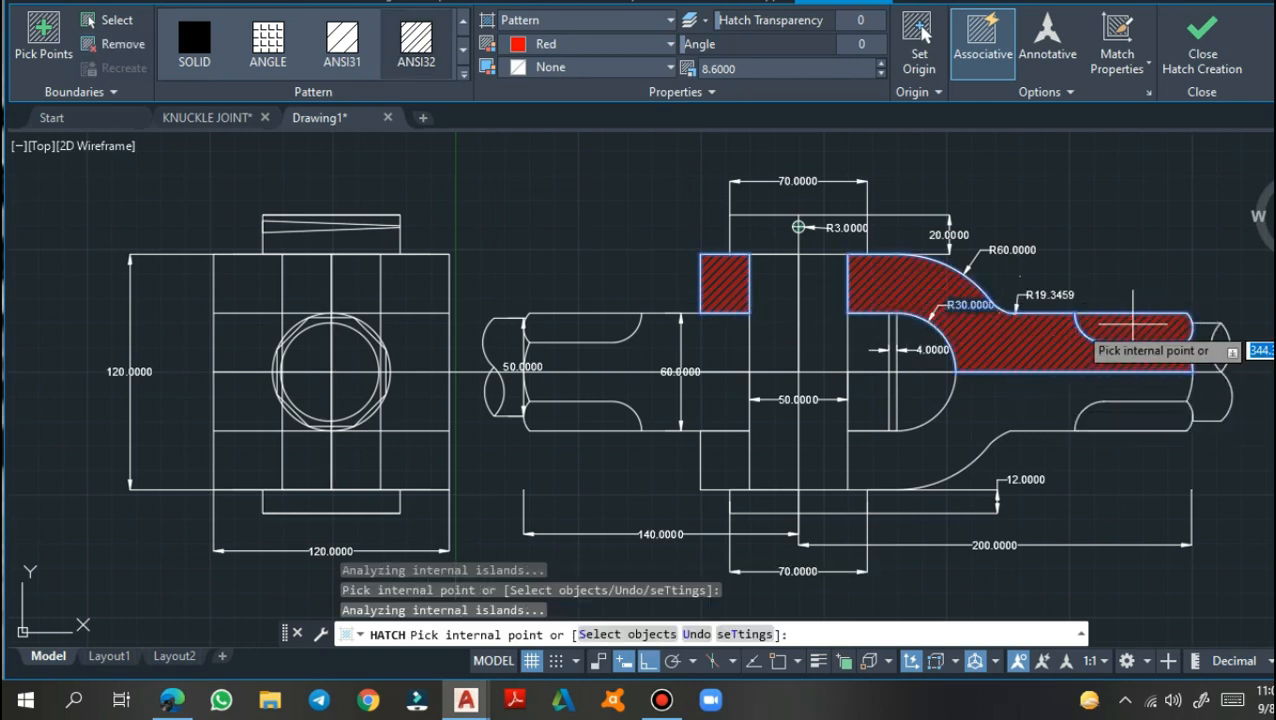
{"action": "left_click", "coordinate": [1148, 384]}
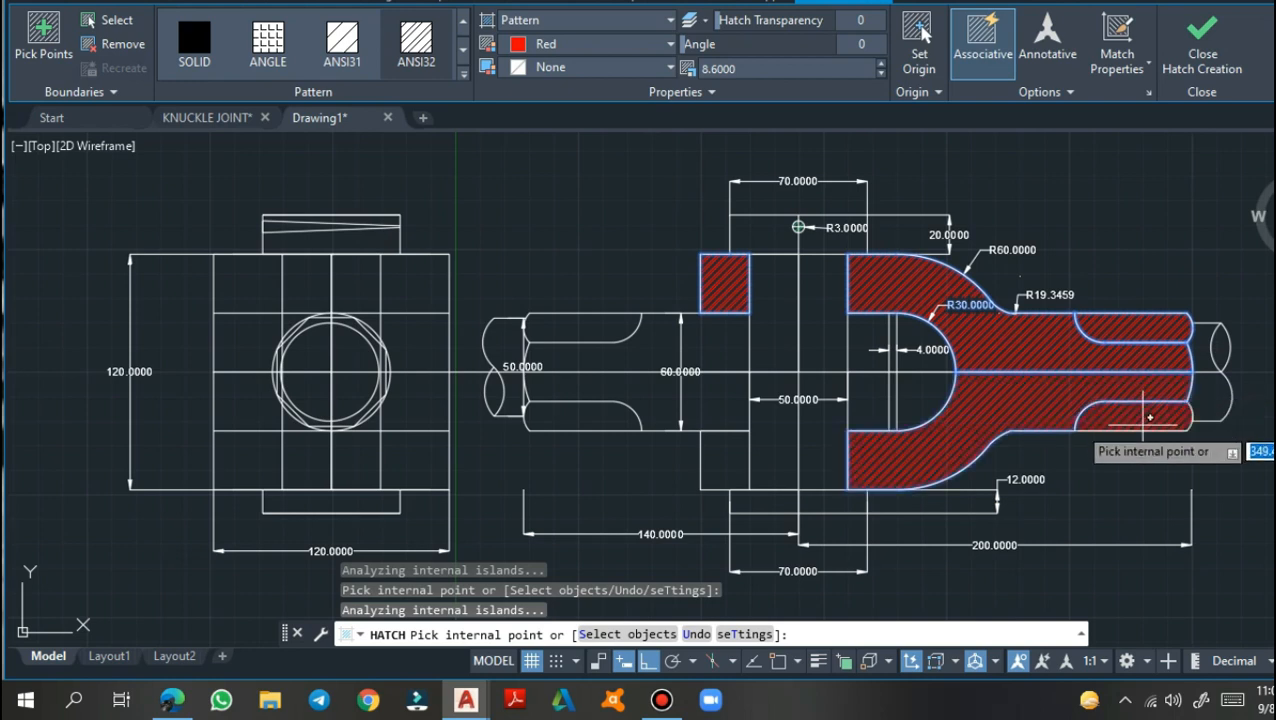
{"action": "left_click", "coordinate": [725, 460]}
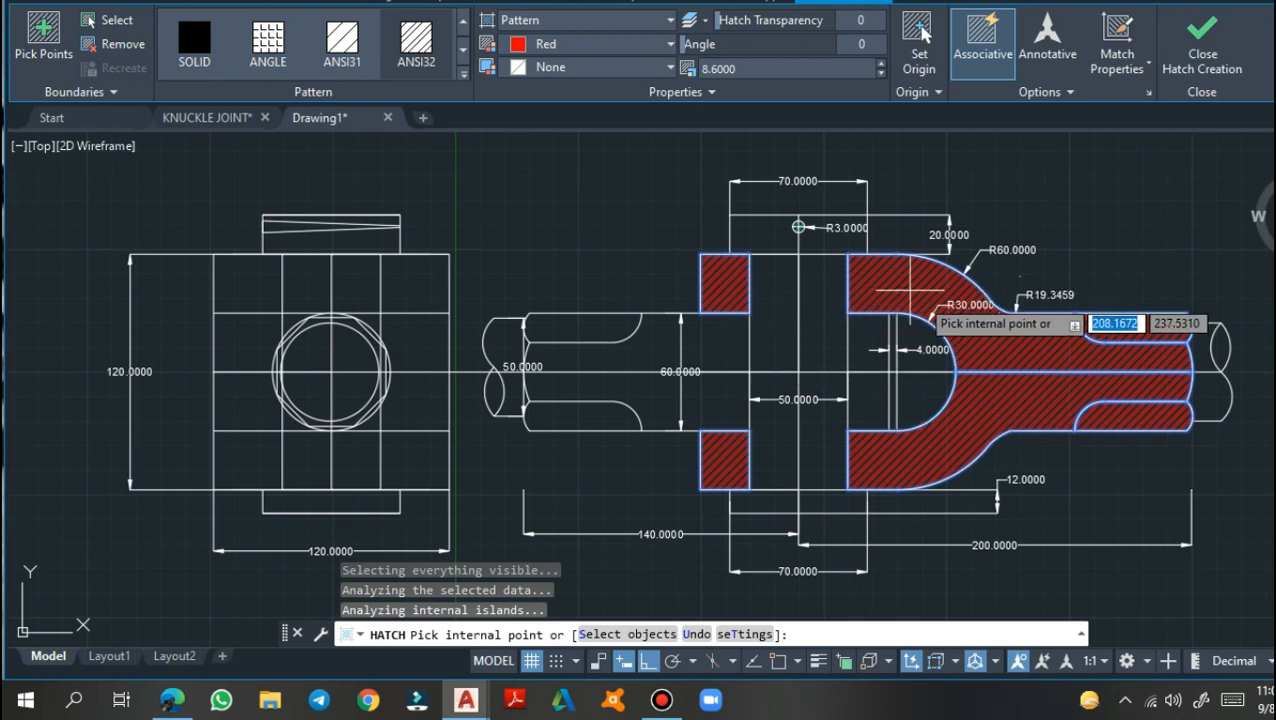
{"action": "key", "text": "Return"}
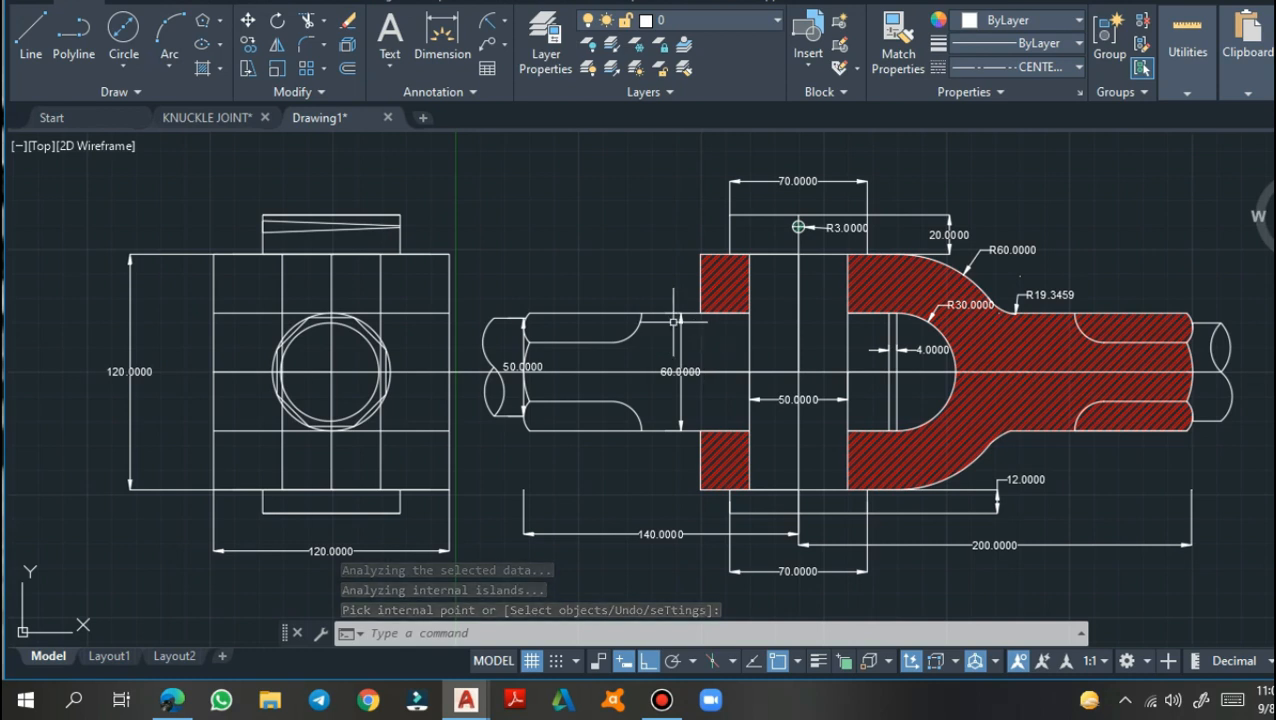
Hatch the left rod's eye section in the front view with a yellow ANSI32 pattern, on both sides of the pin
{"action": "left_click", "coordinate": [208, 68]}
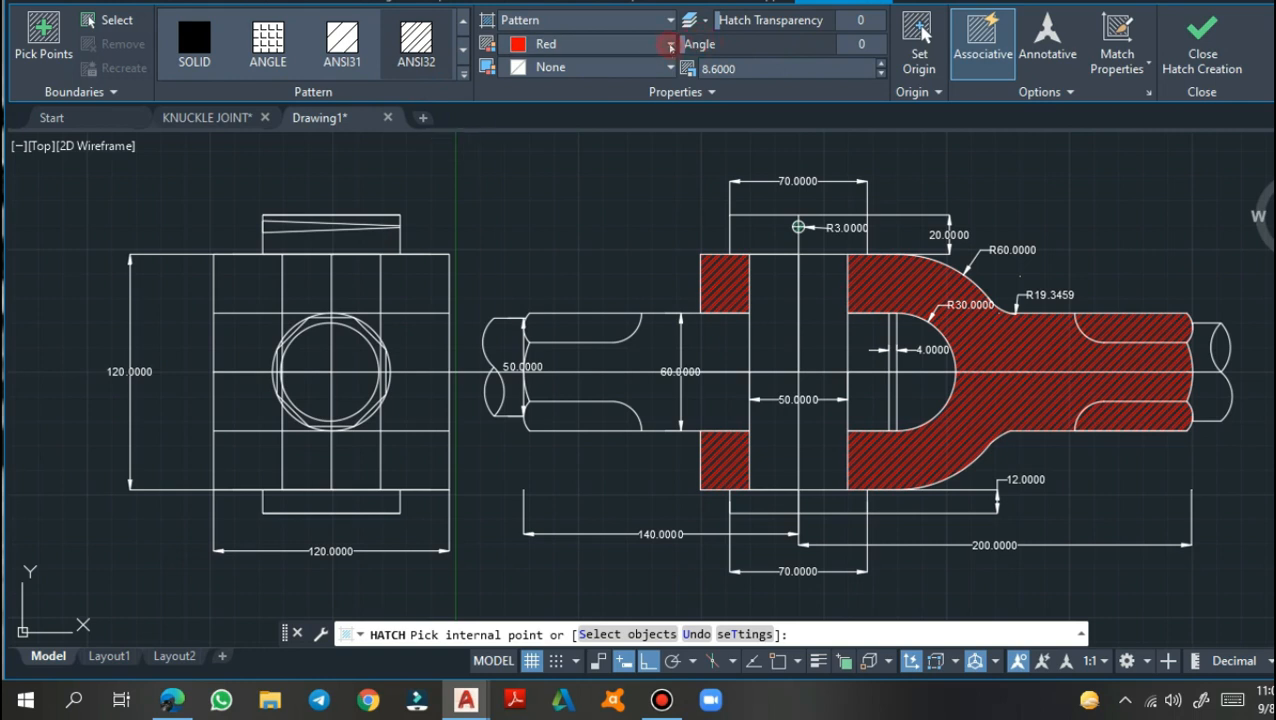
{"action": "left_click", "coordinate": [669, 45]}
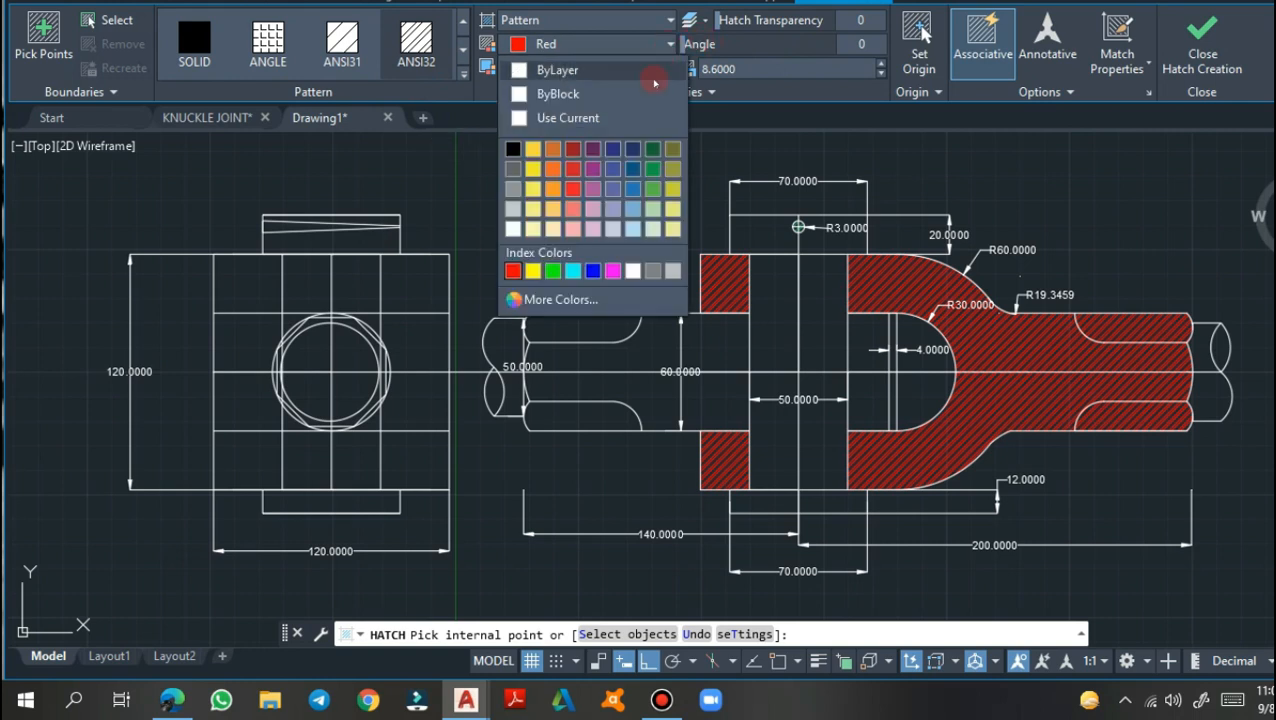
{"action": "left_click", "coordinate": [533, 271]}
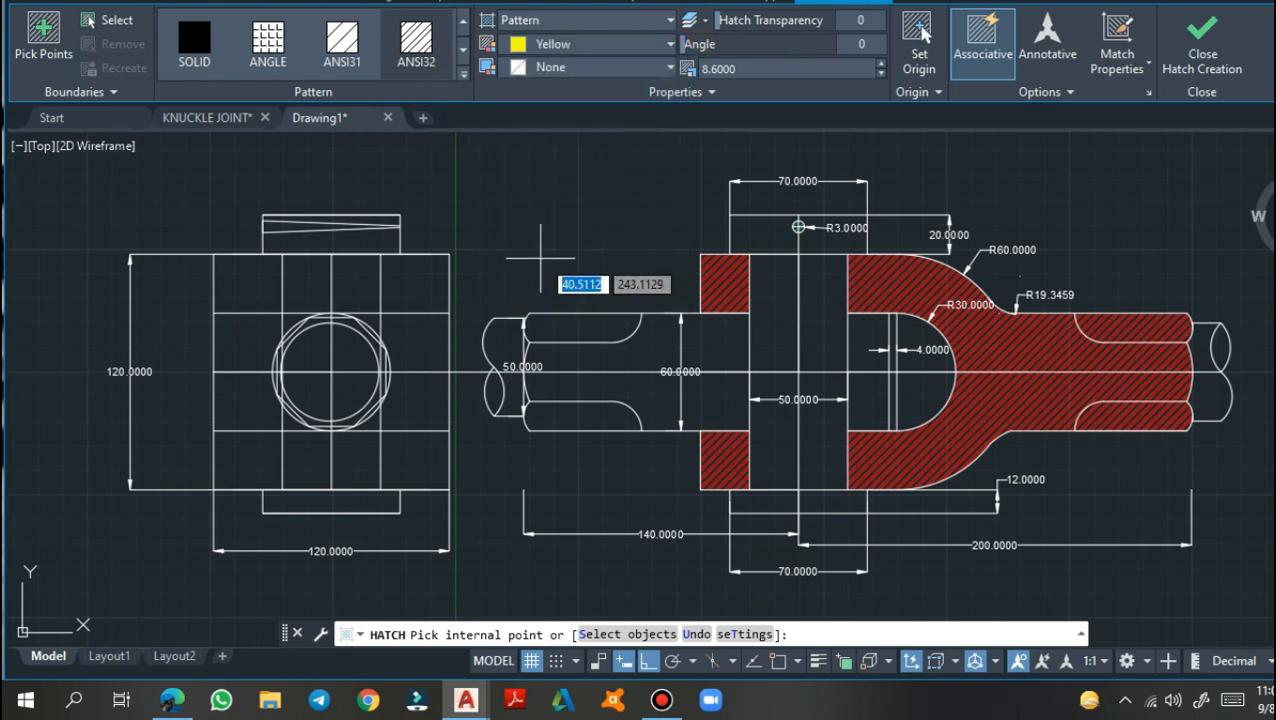
{"action": "left_click", "coordinate": [598, 325]}
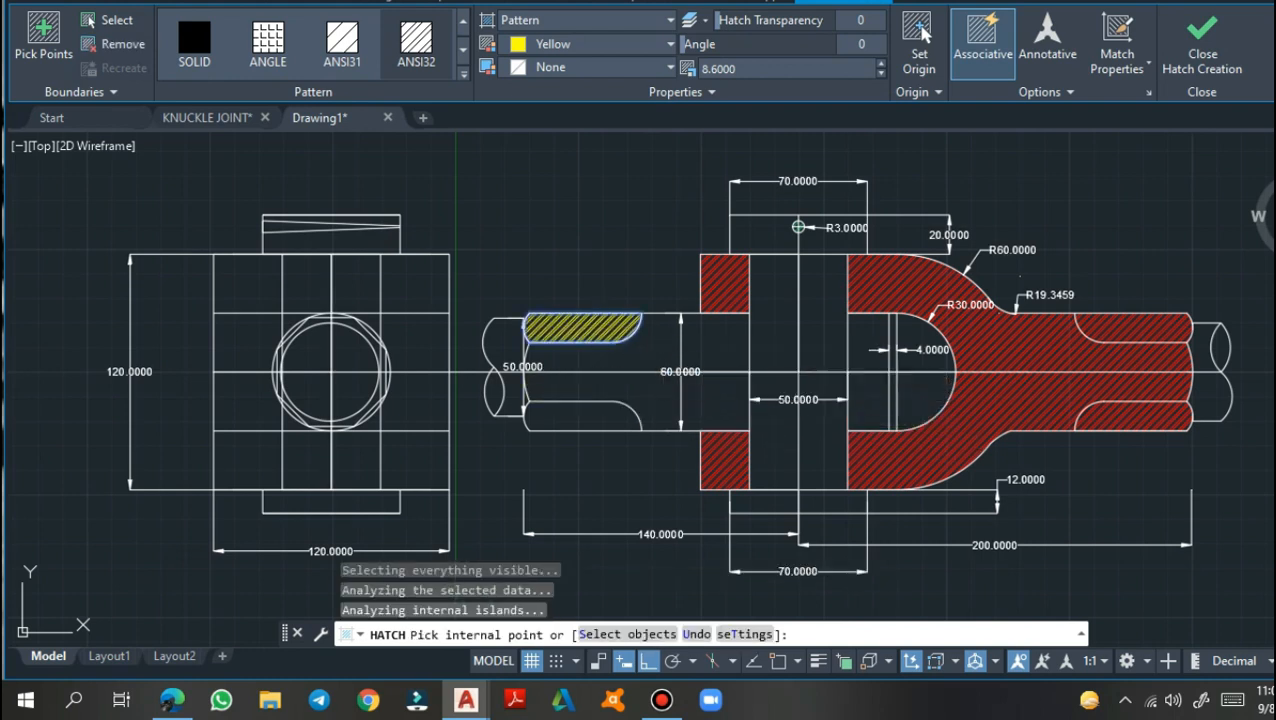
{"action": "left_click", "coordinate": [658, 352]}
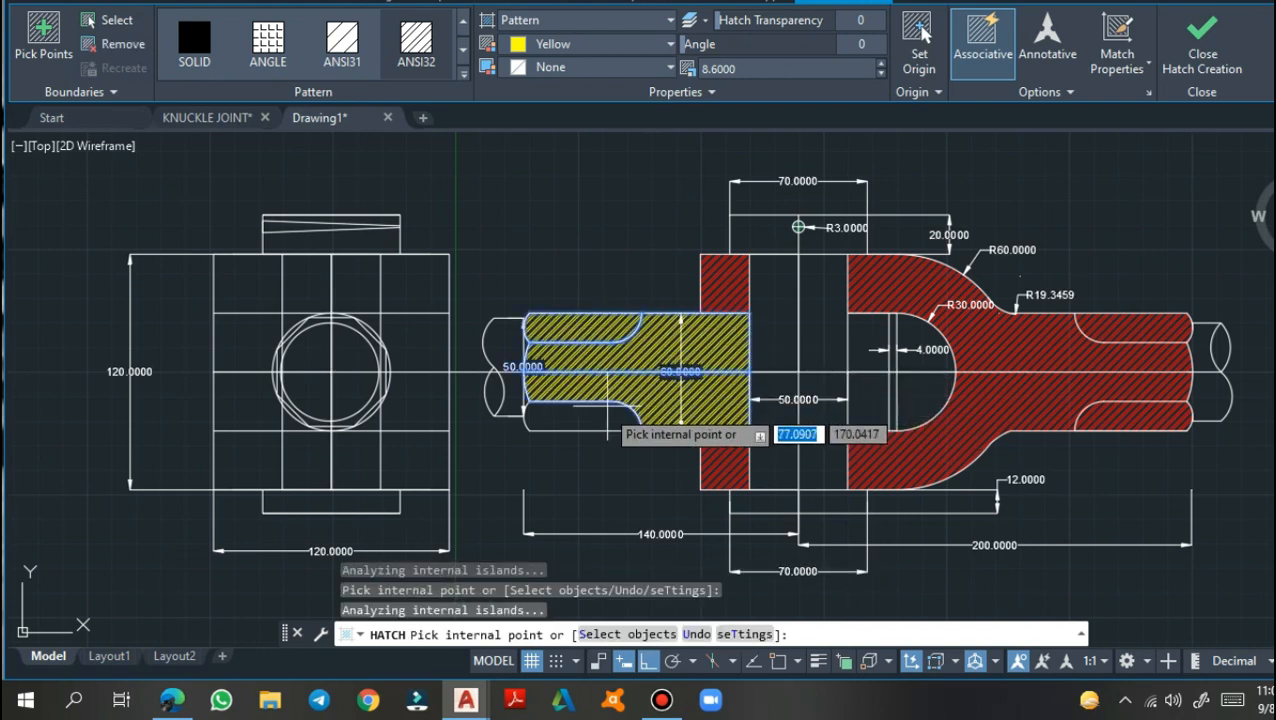
{"action": "left_click", "coordinate": [605, 400]}
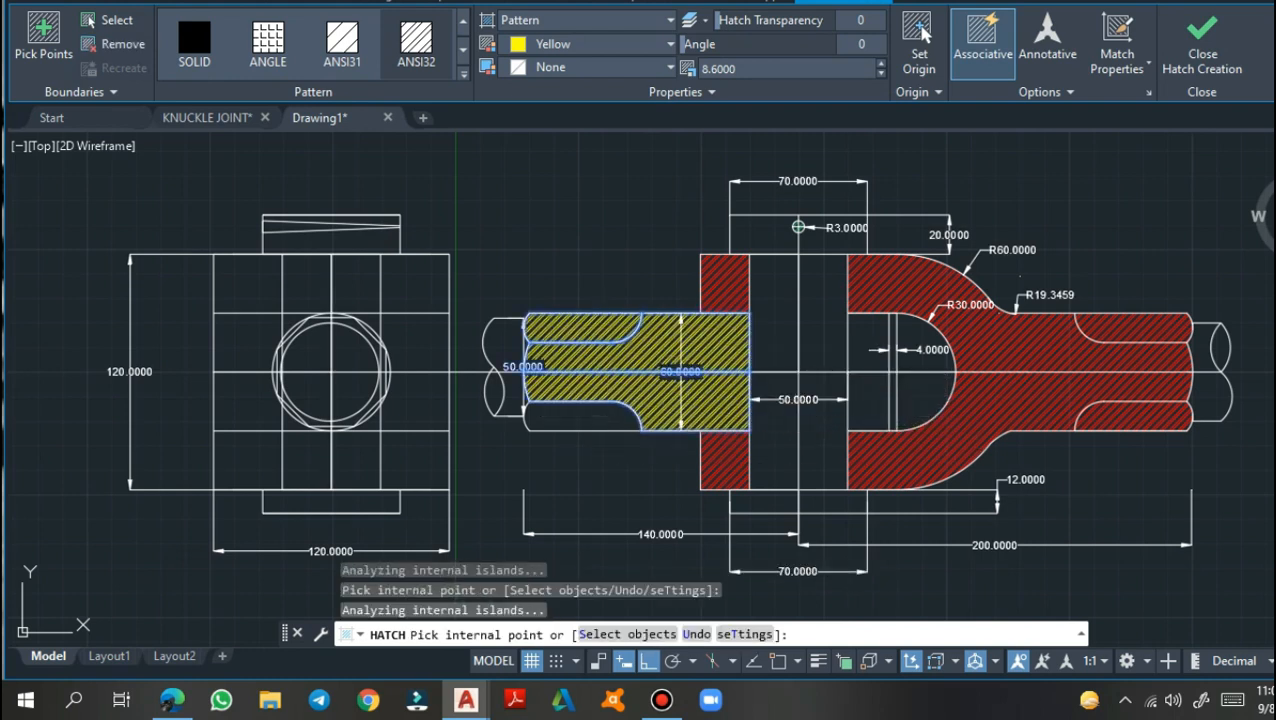
{"action": "left_click", "coordinate": [861, 404]}
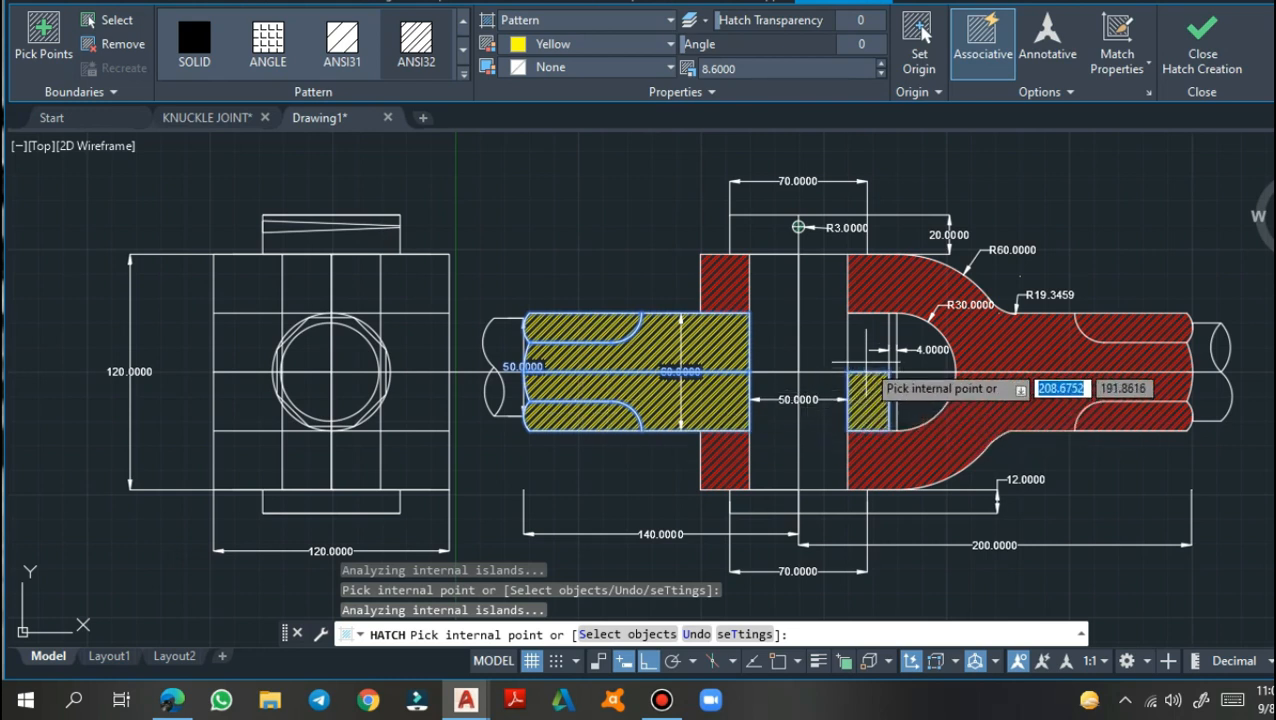
{"action": "left_click", "coordinate": [873, 355]}
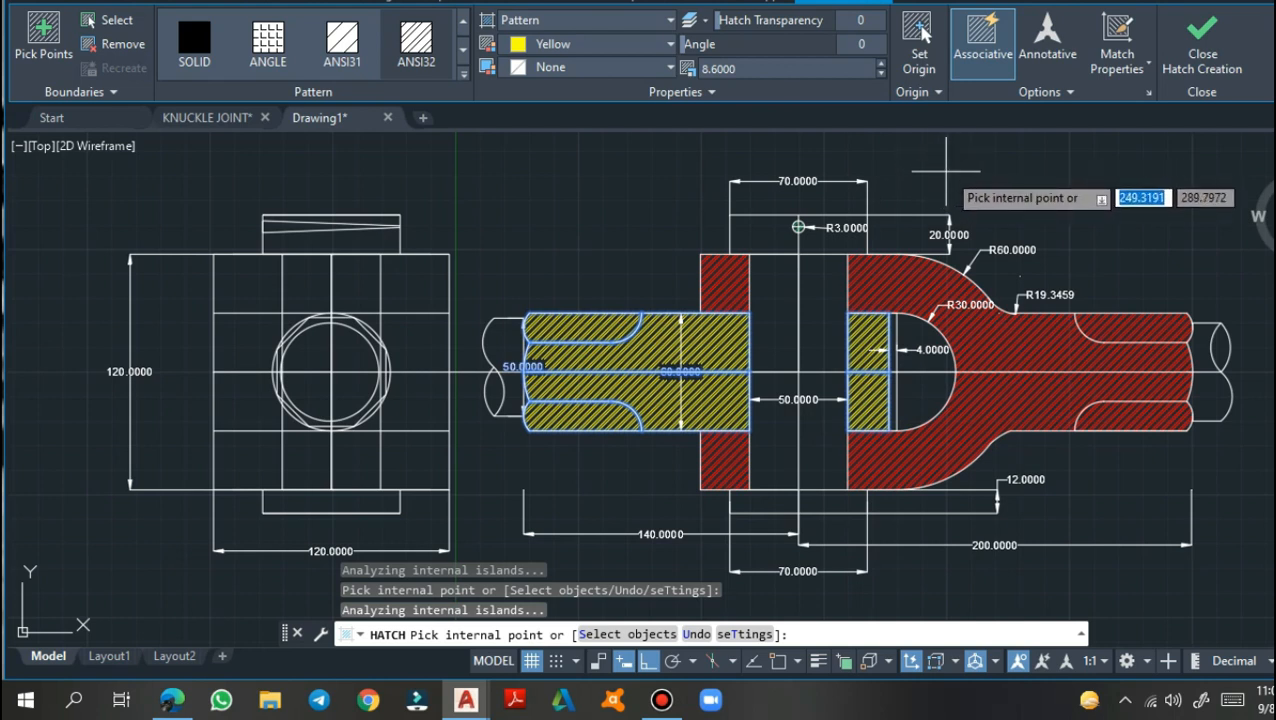
{"action": "key", "text": "Return"}
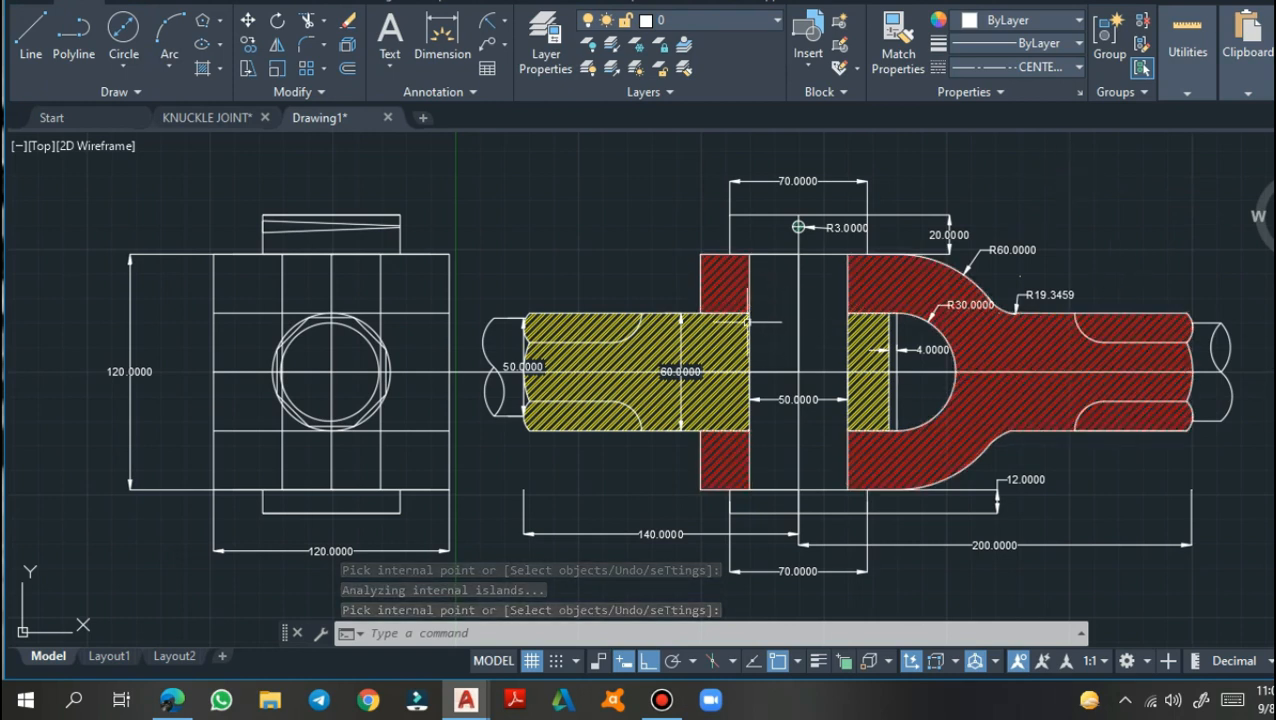
Hatch the pin's shank and the collar below the fork in the front view with a blue ANSI32 pattern
{"action": "left_click", "coordinate": [203, 70]}
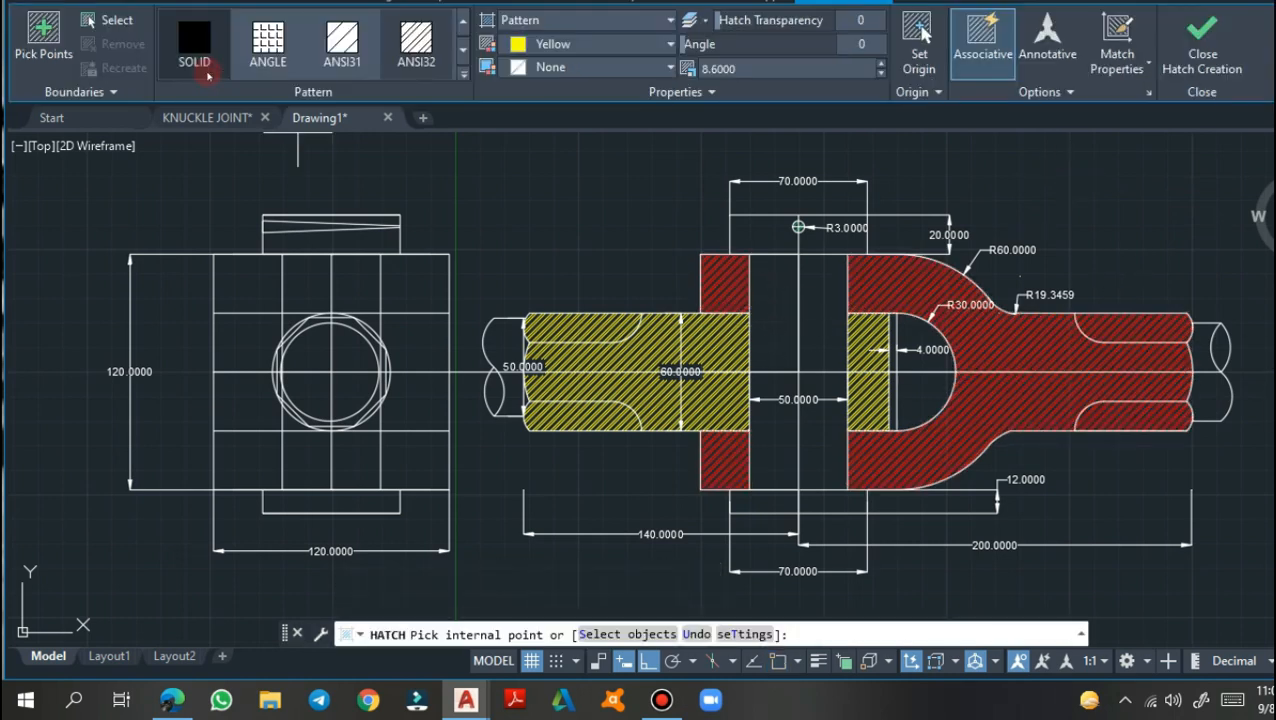
{"action": "left_click", "coordinate": [671, 44]}
{"action": "left_click", "coordinate": [593, 270]}
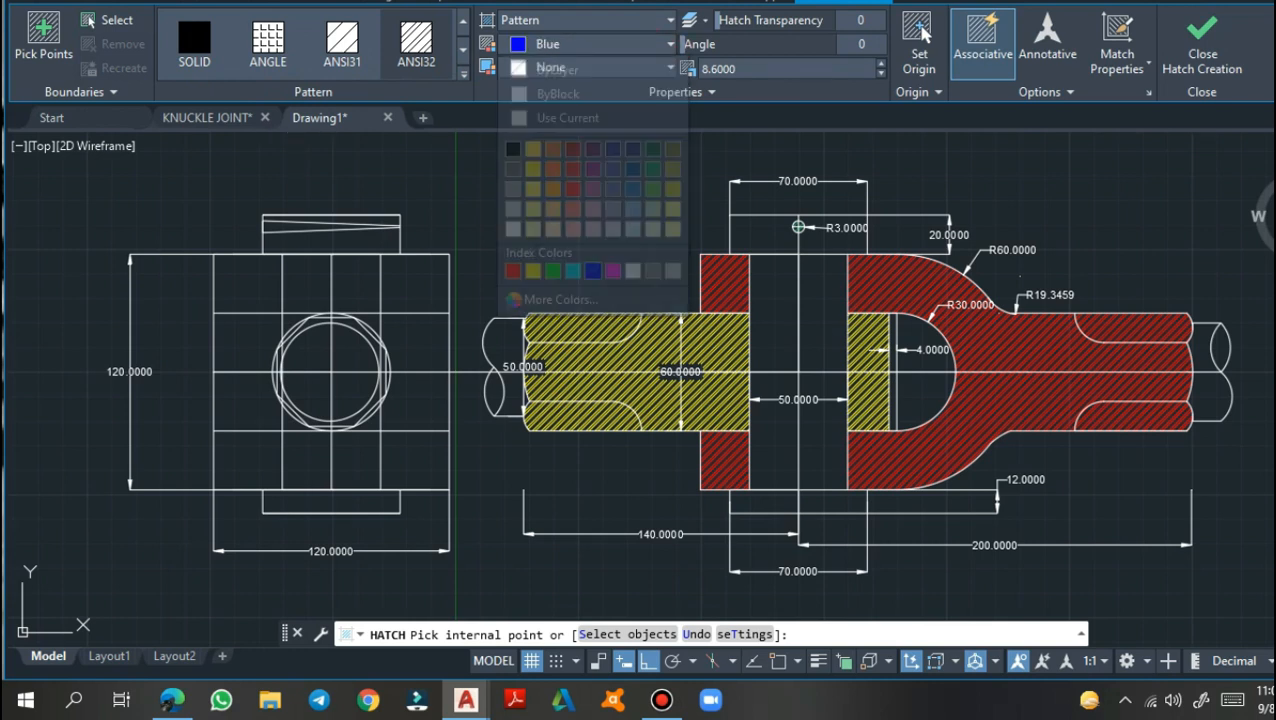
{"action": "left_click", "coordinate": [783, 296]}
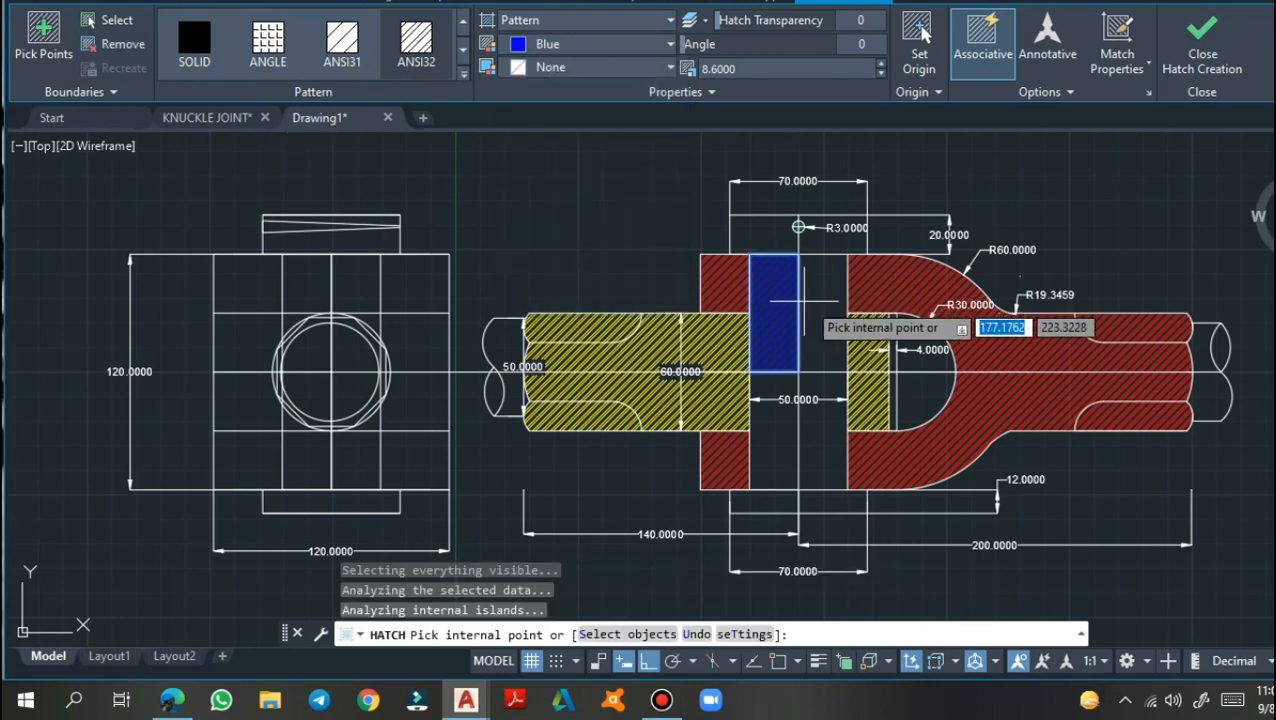
{"action": "left_click", "coordinate": [812, 295]}
{"action": "left_click", "coordinate": [792, 401]}
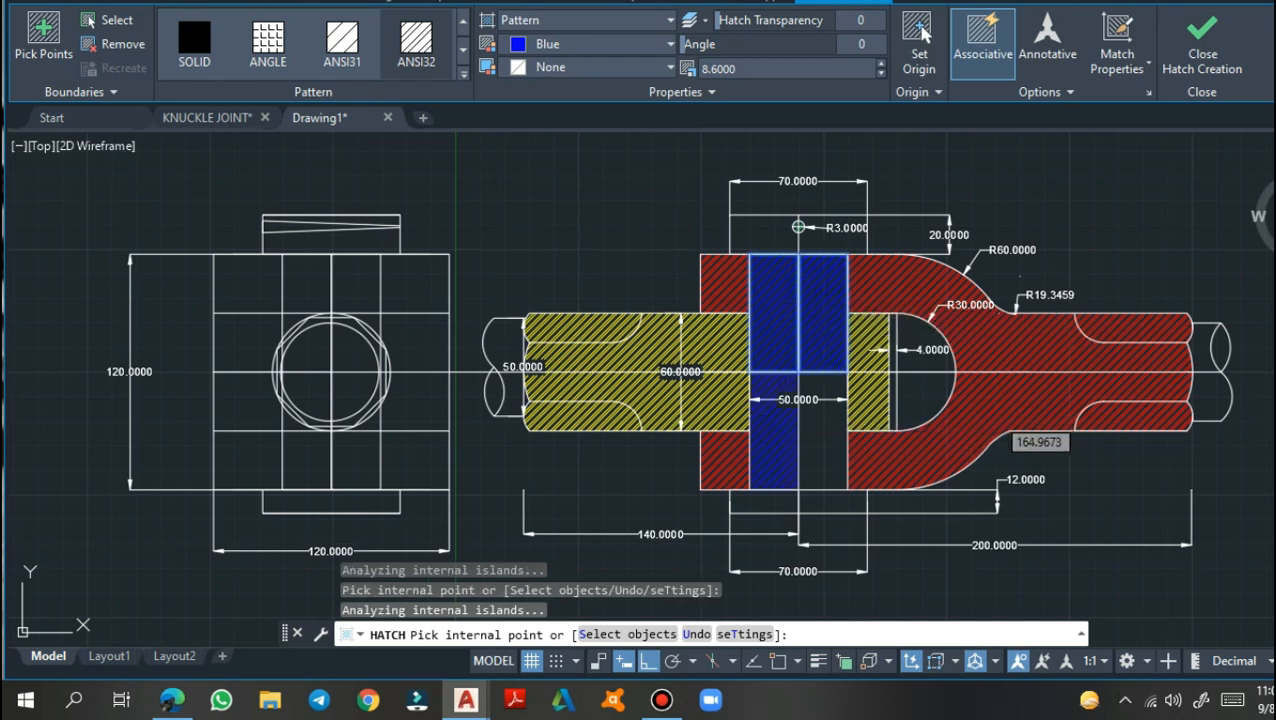
{"action": "left_click", "coordinate": [815, 425]}
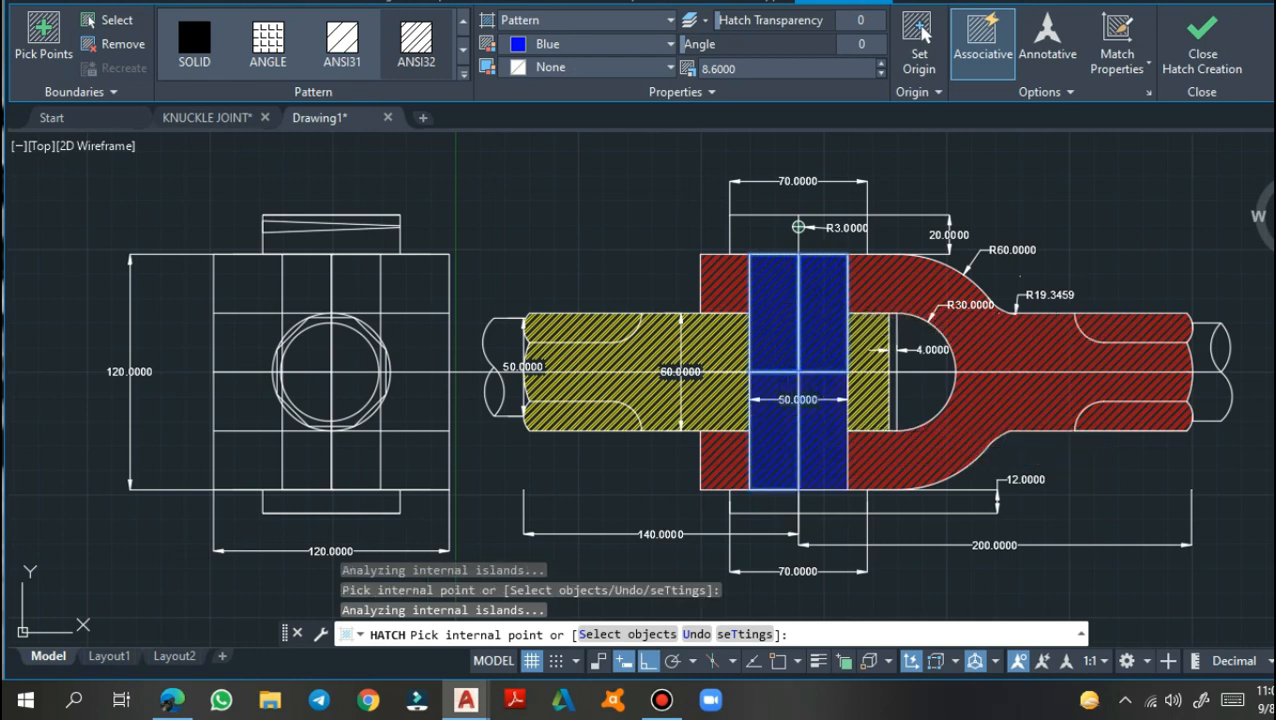
{"action": "left_click", "coordinate": [815, 500]}
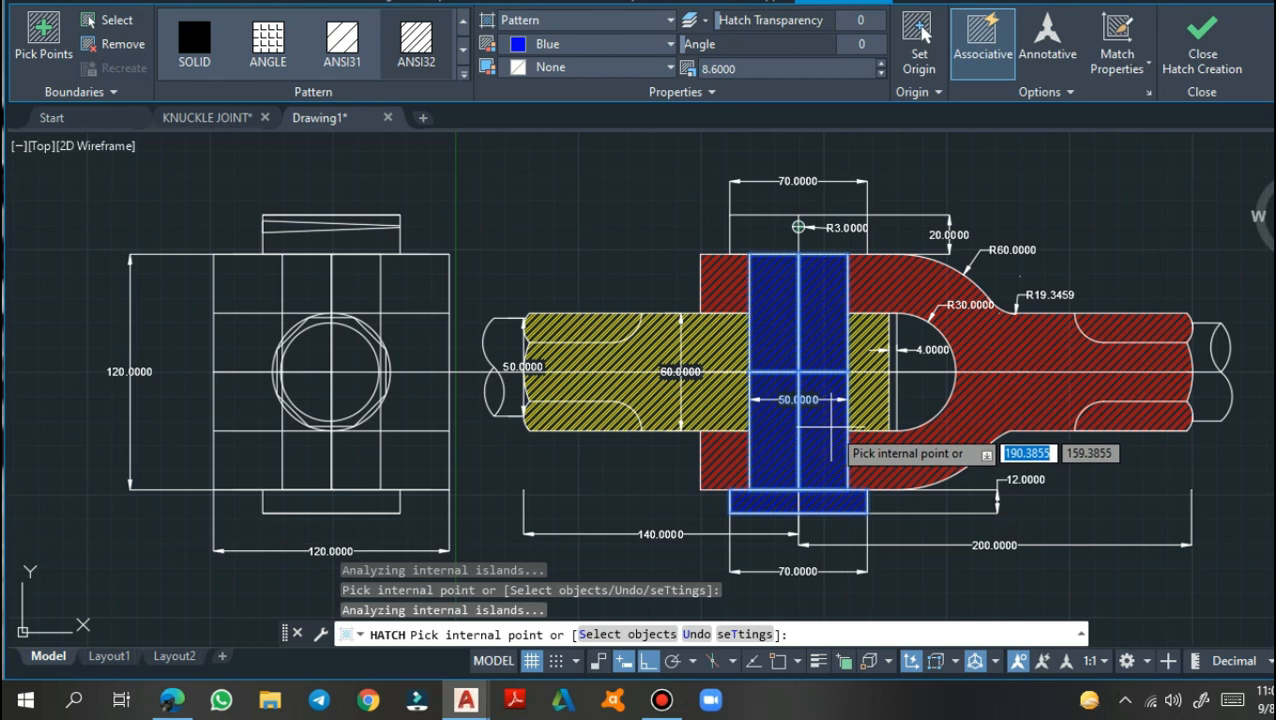
{"action": "key", "text": "Return"}
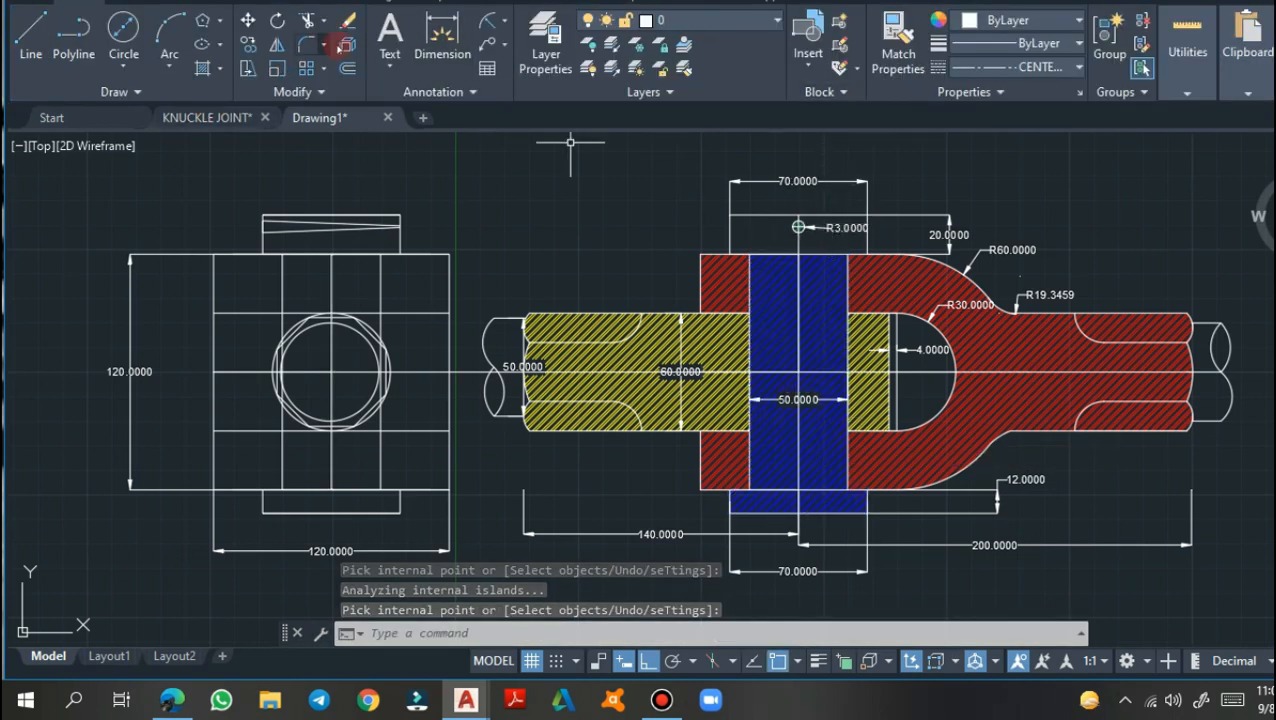
Hatch the pin head above the fork with a magenta ANSI32 pattern, covering both halves in the front view and the head in the side view
{"action": "left_click", "coordinate": [221, 73]}
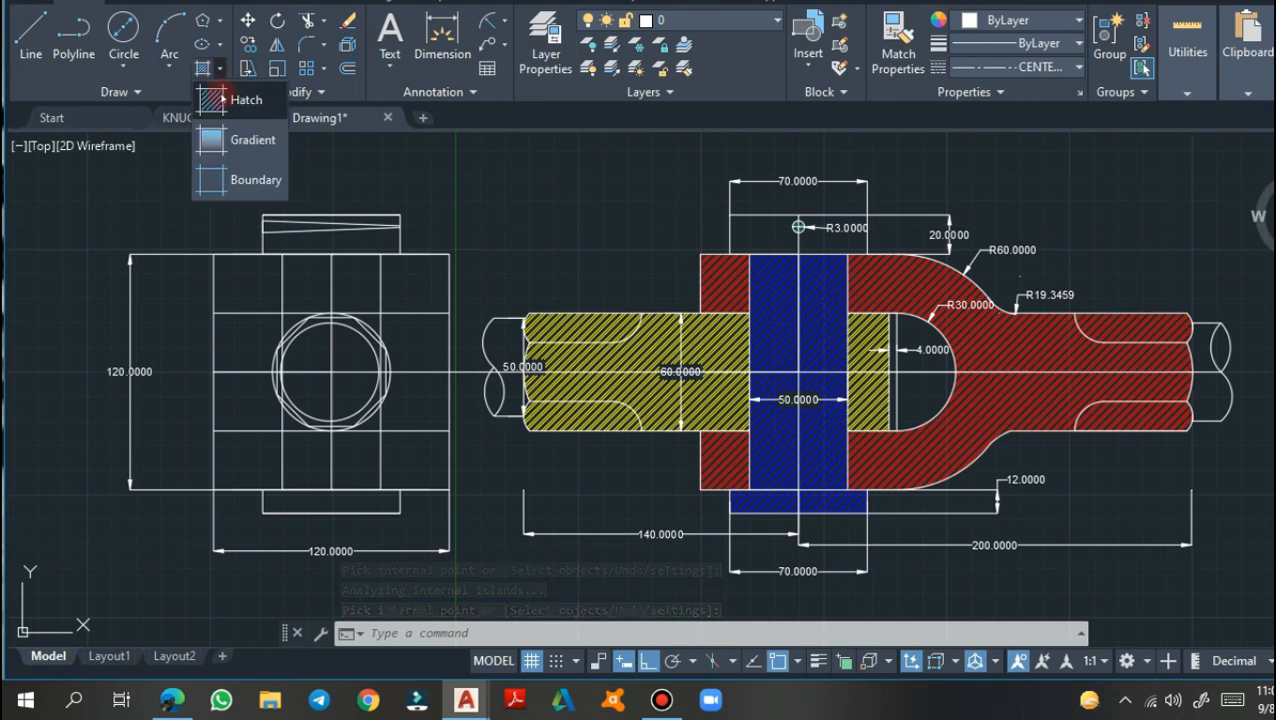
{"action": "left_click", "coordinate": [228, 100]}
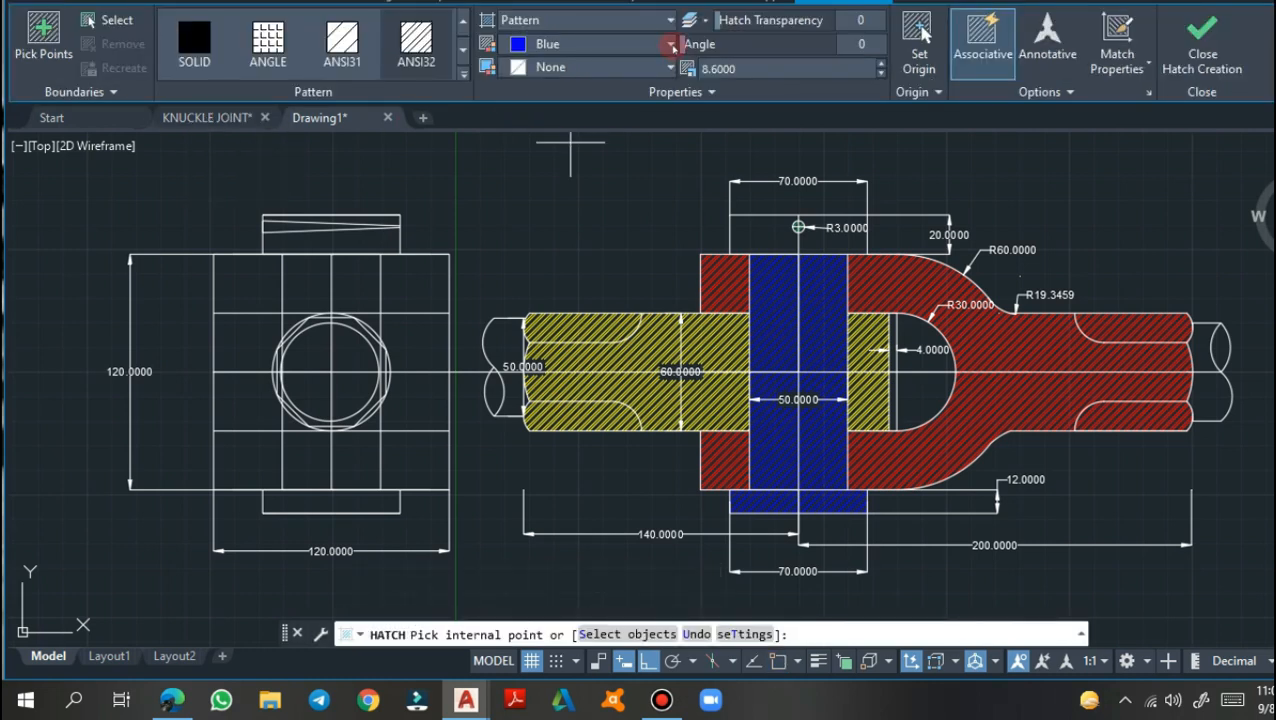
{"action": "left_click", "coordinate": [671, 45]}
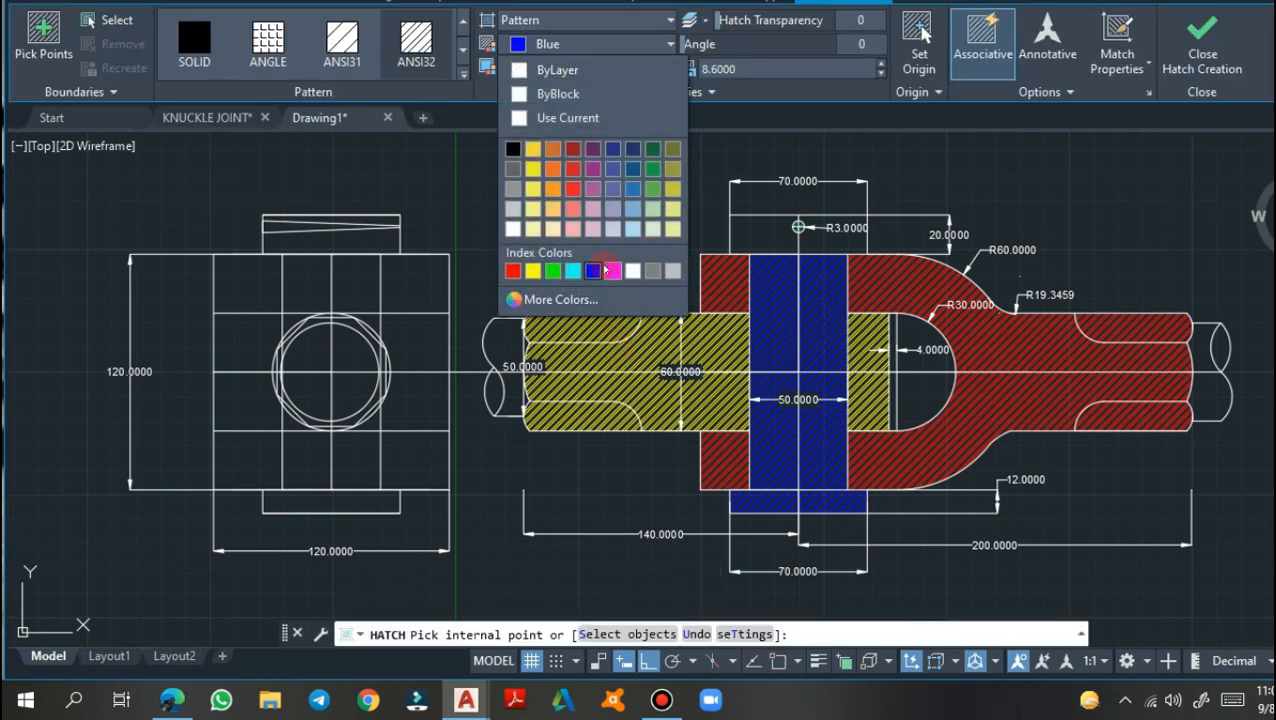
{"action": "left_click", "coordinate": [611, 271]}
{"action": "left_click", "coordinate": [790, 233]}
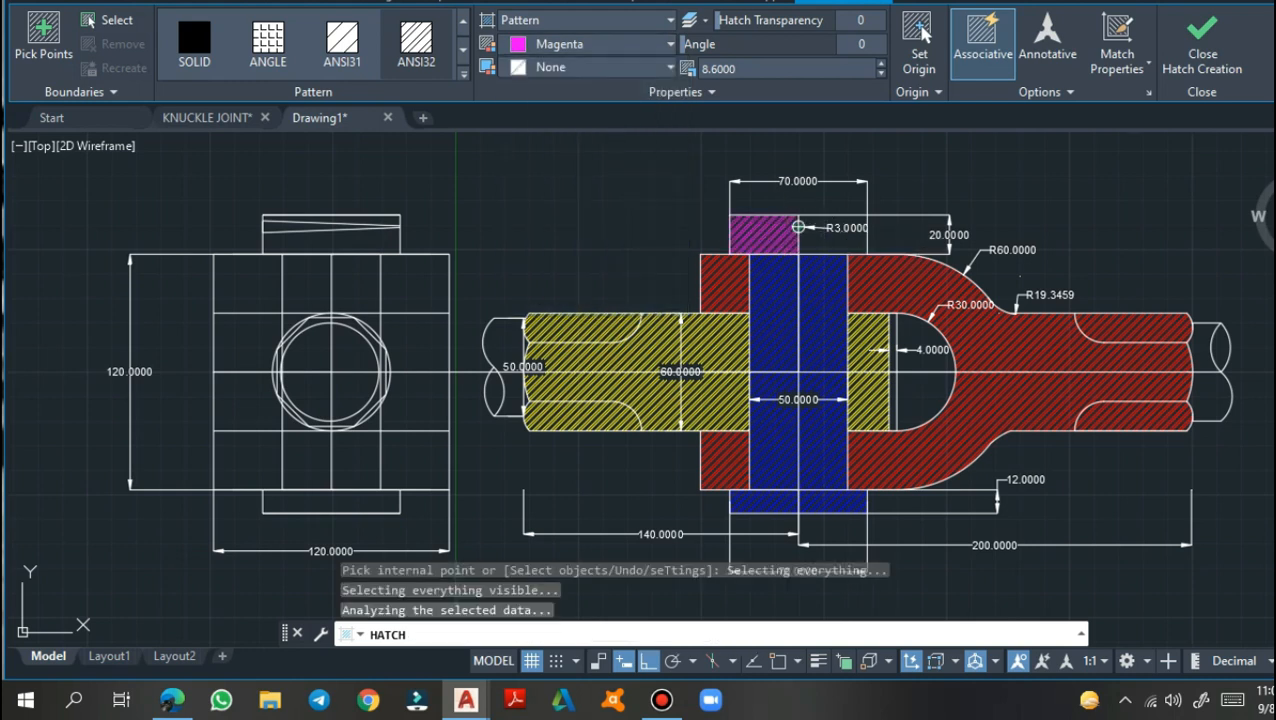
{"action": "left_click", "coordinate": [825, 230]}
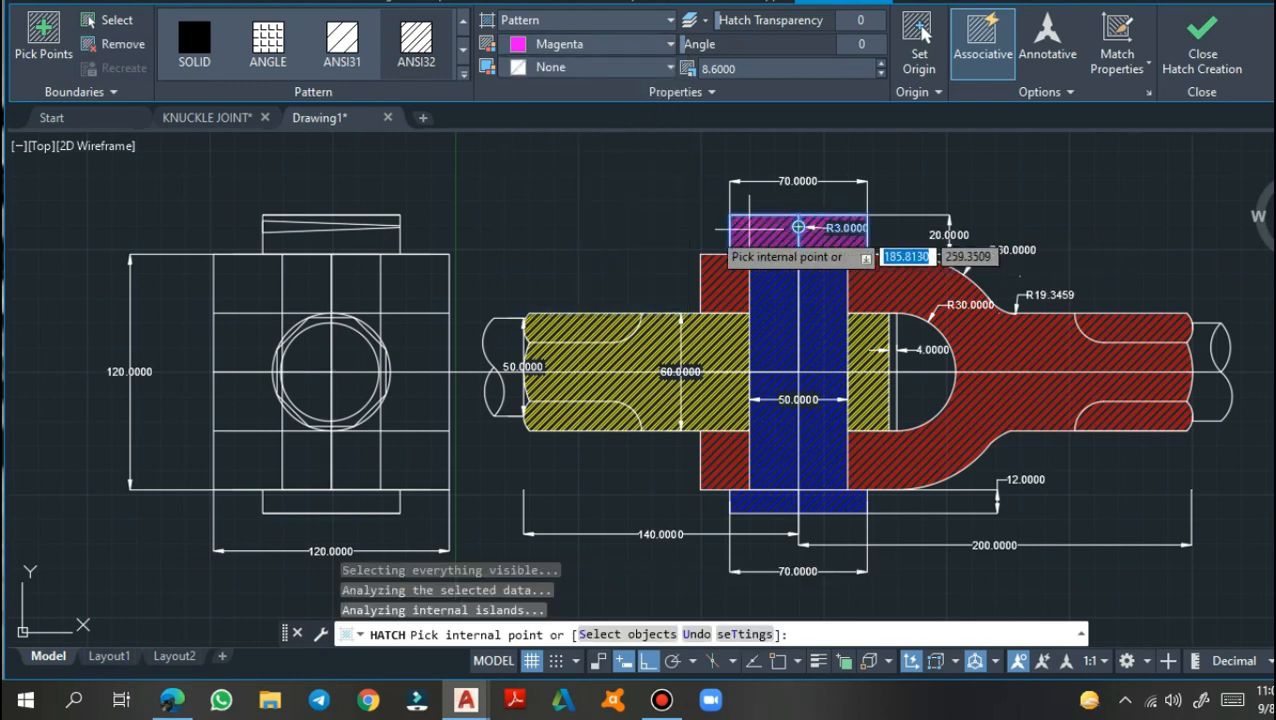
{"action": "left_click", "coordinate": [385, 222]}
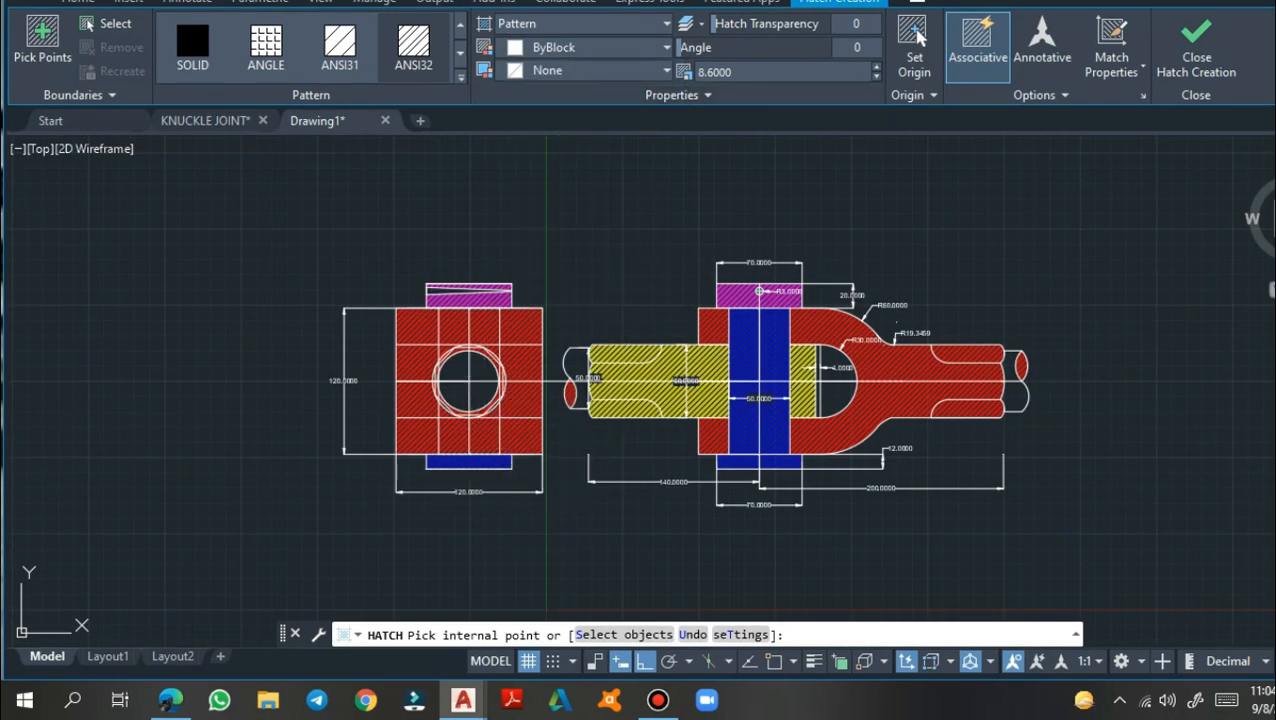
Hatch all quarters of the inner rod circle in the side view with the ANSI32 pattern in the ByBlock colour
{"action": "left_click", "coordinate": [455, 372]}
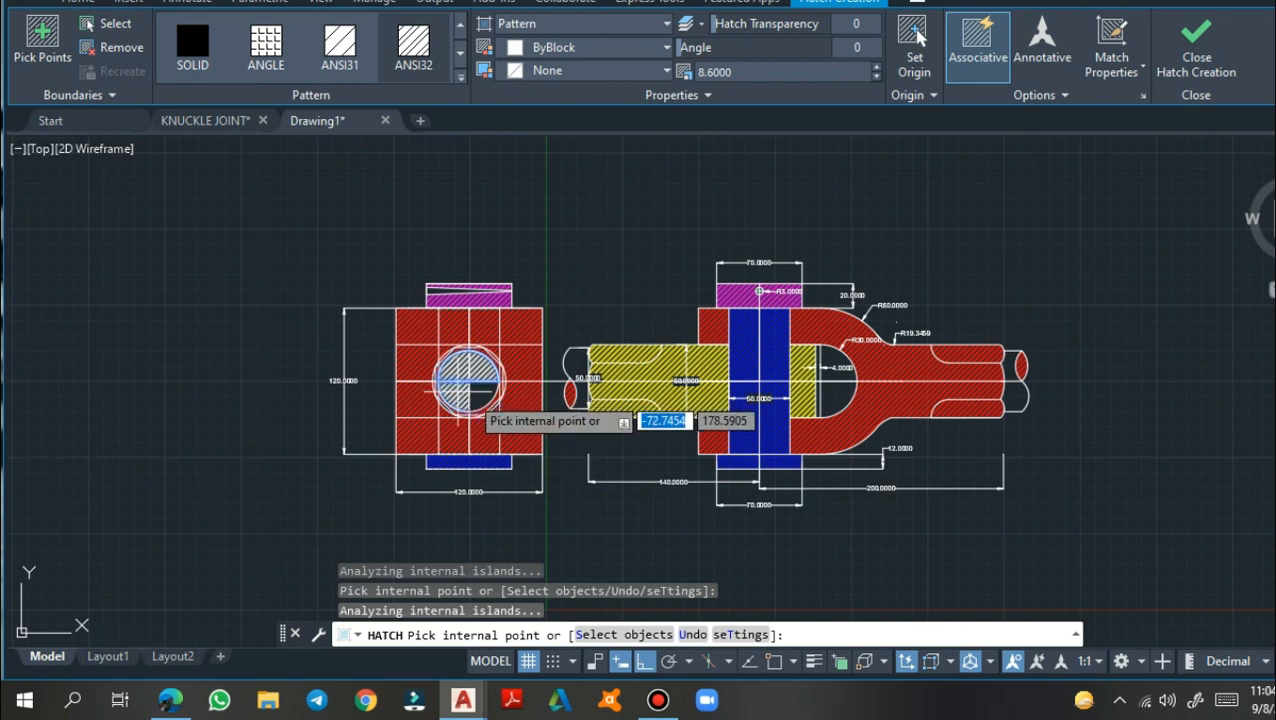
{"action": "left_click", "coordinate": [612, 350]}
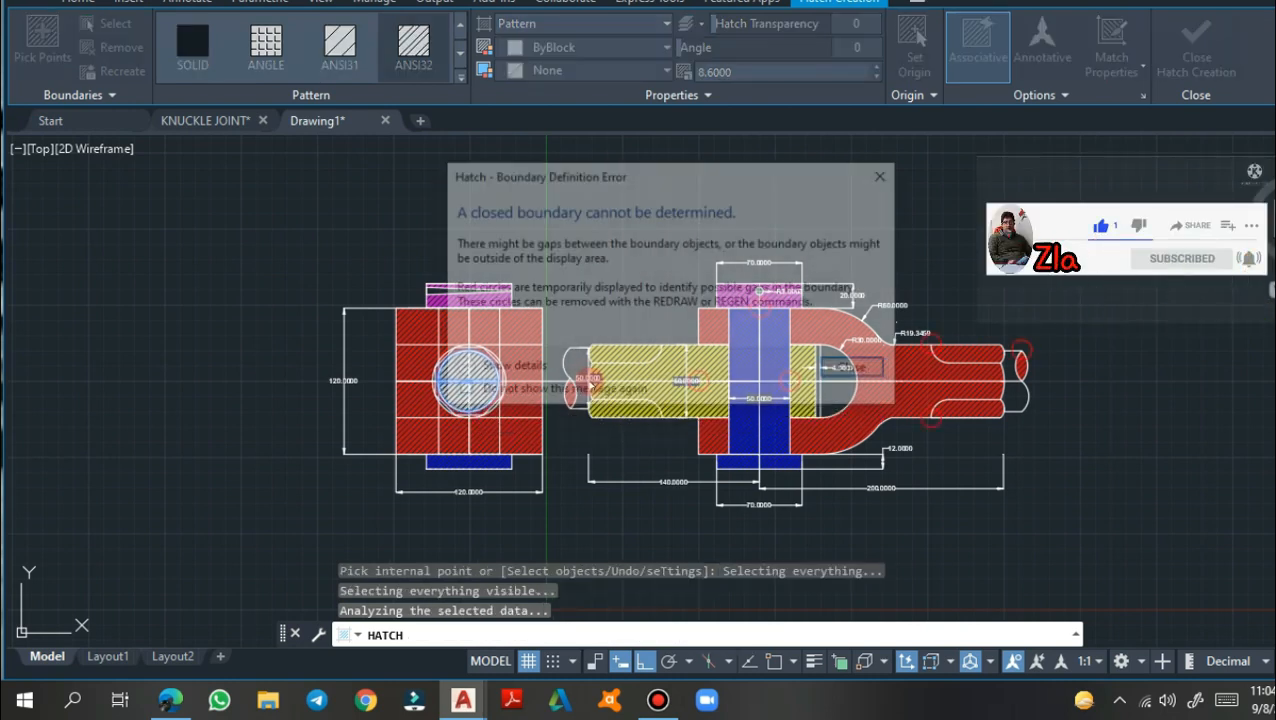
{"action": "left_click", "coordinate": [887, 176]}
{"action": "scroll", "coordinate": [937, 276], "scroll_direction": "up", "scroll_amount": 2}
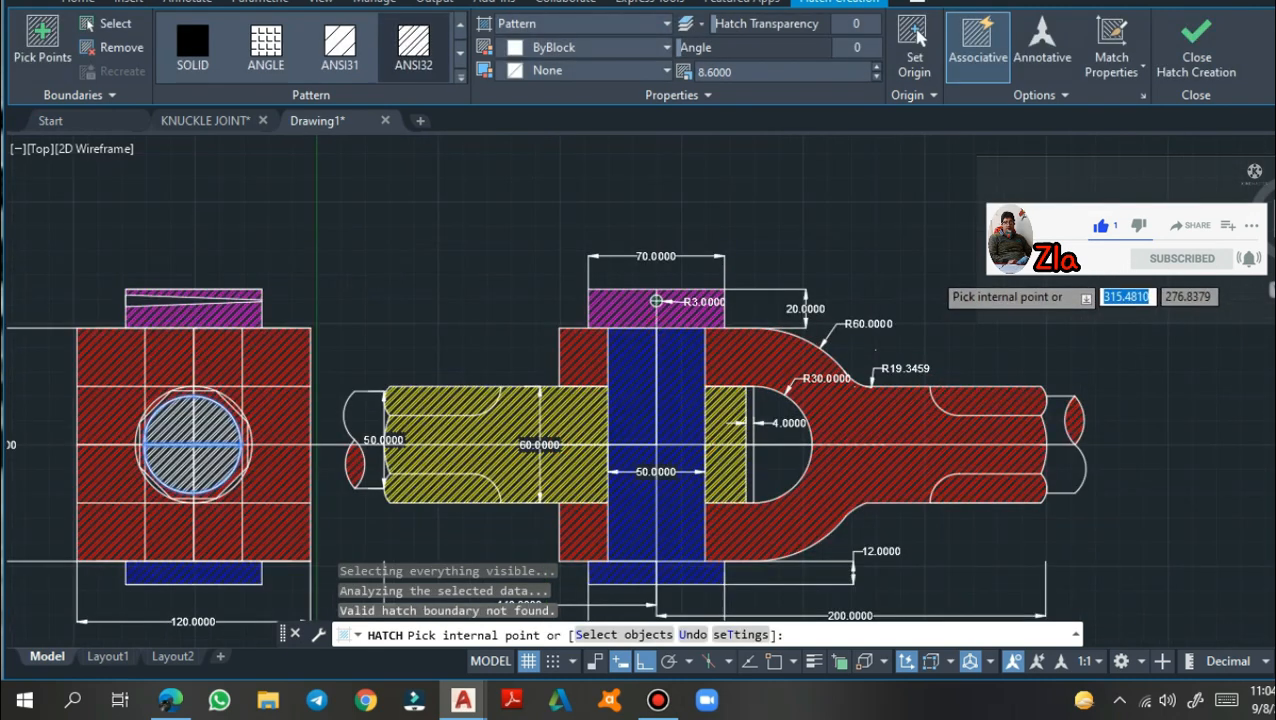
{"action": "scroll", "coordinate": [931, 272], "scroll_direction": "up", "scroll_amount": 2}
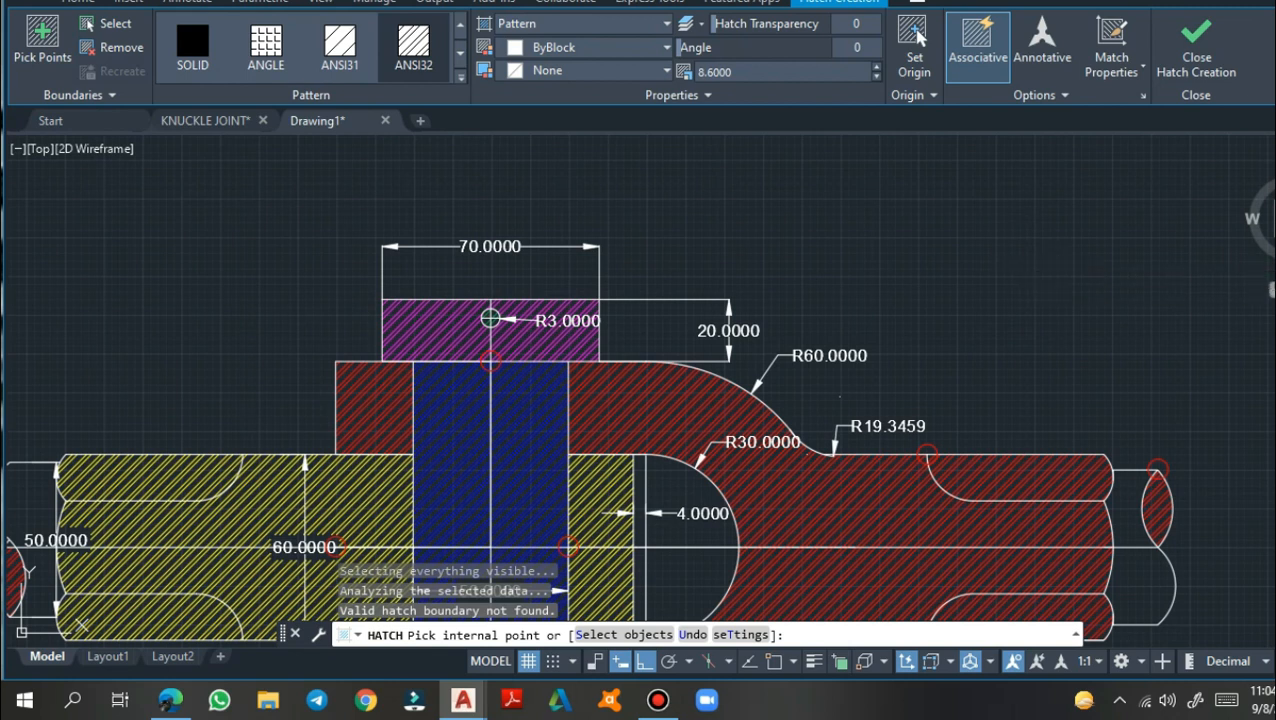
{"action": "key", "text": "Return"}
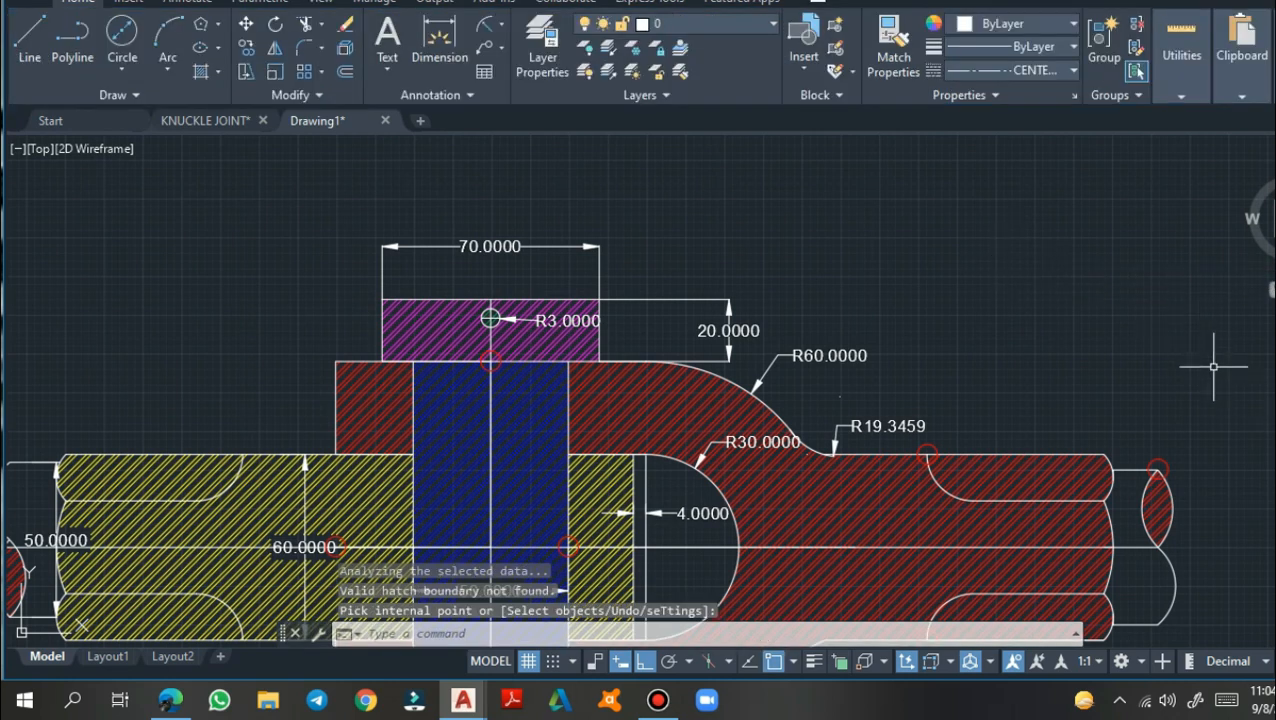
Hatch the narrow tapered pin inside the side view's pin head with the ANSI32 pattern in green 19,155,72
{"action": "type", "text": "p"}
{"action": "key", "text": "Return"}
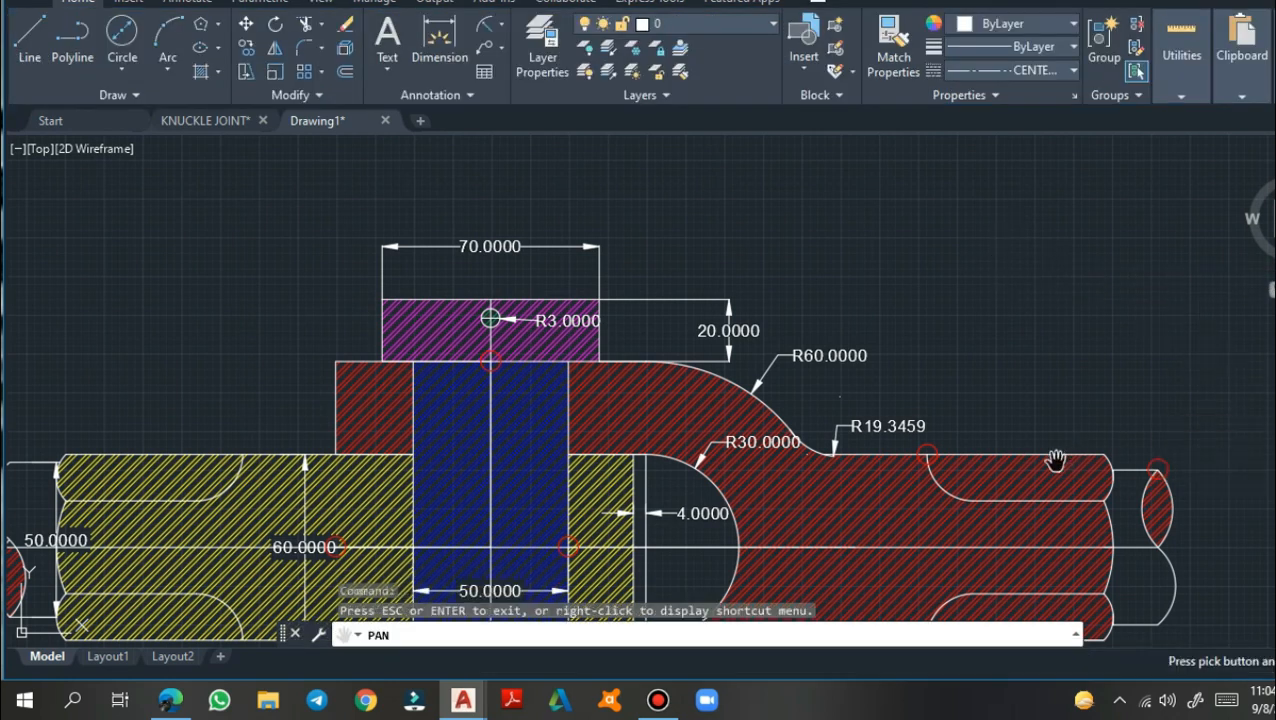
{"action": "mouse_move", "coordinate": [994, 480]}
{"action": "left_mouse_down"}
{"action": "mouse_move", "coordinate": [1111, 310]}
{"action": "mouse_move", "coordinate": [1148, 319]}
{"action": "left_mouse_up"}
{"action": "scroll", "coordinate": [1148, 320], "scroll_direction": "down", "scroll_amount": 2}
{"action": "key", "text": "Escape"}
{"action": "type", "text": "h"}
{"action": "key", "text": "Return"}
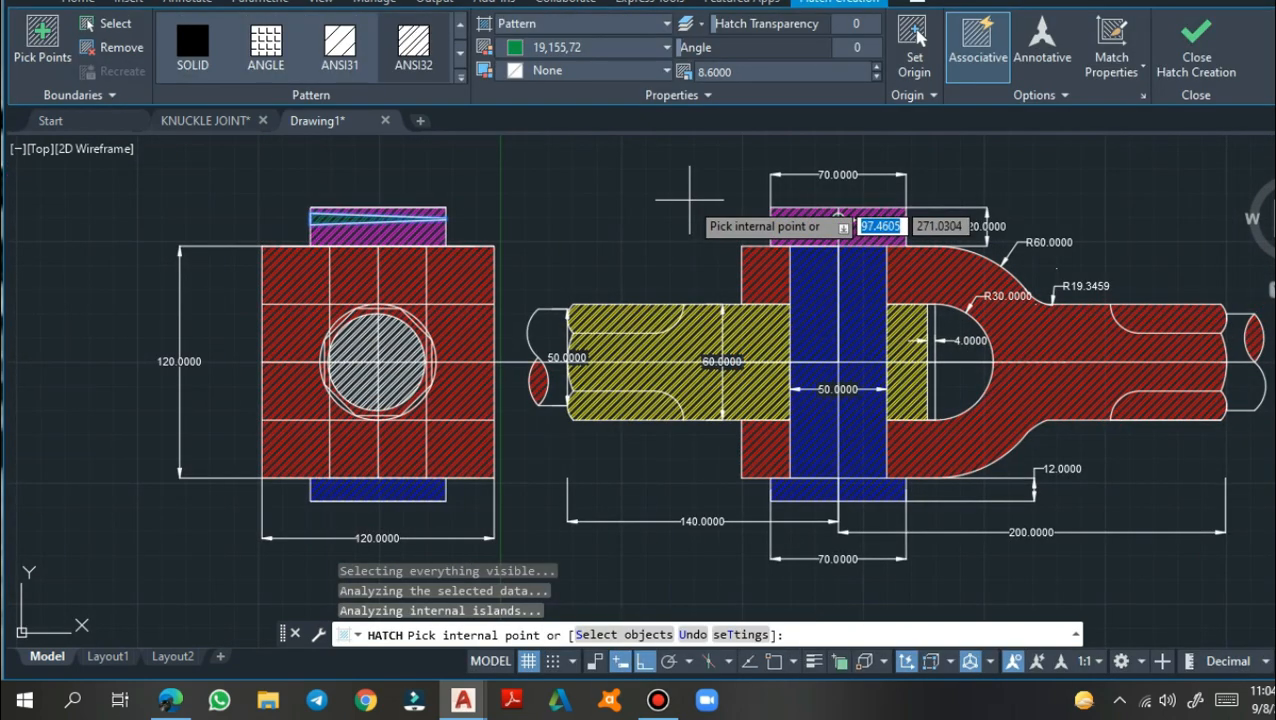
{"action": "key", "text": "Return"}
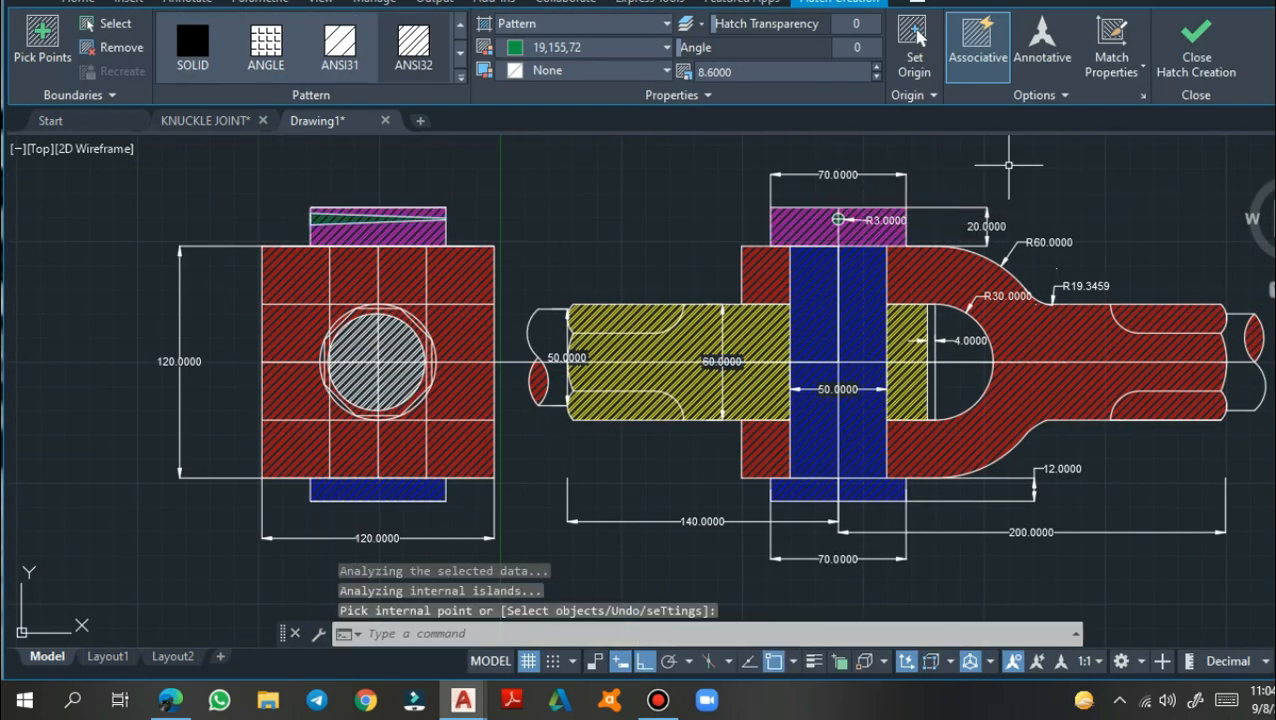